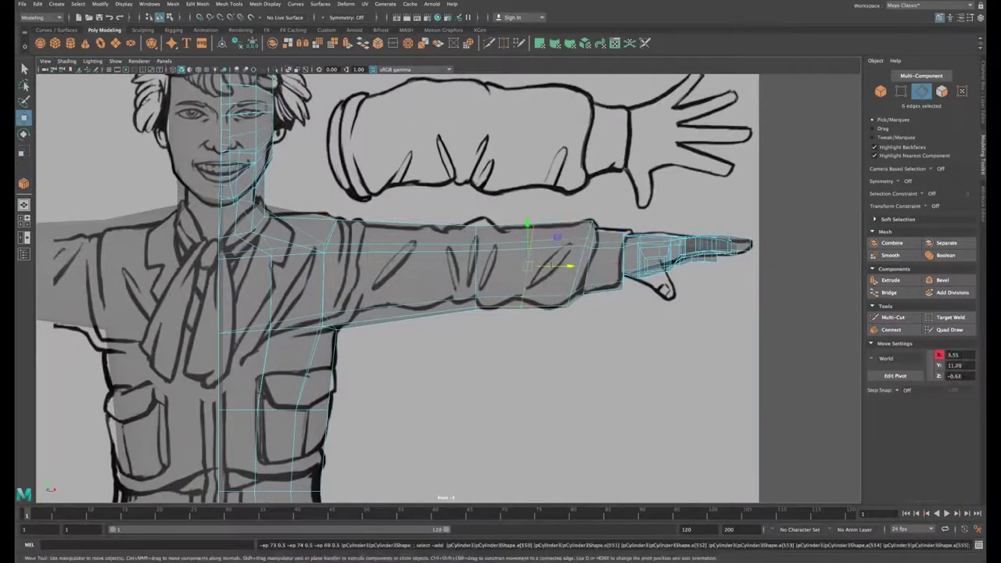
{"action": "left_click_drag", "start_coordinate": [569, 266], "coordinate": [603, 265]}
{"action": "key", "text": "e"}
{"action": "key", "text": "w"}
{"action": "key", "text": "r"}
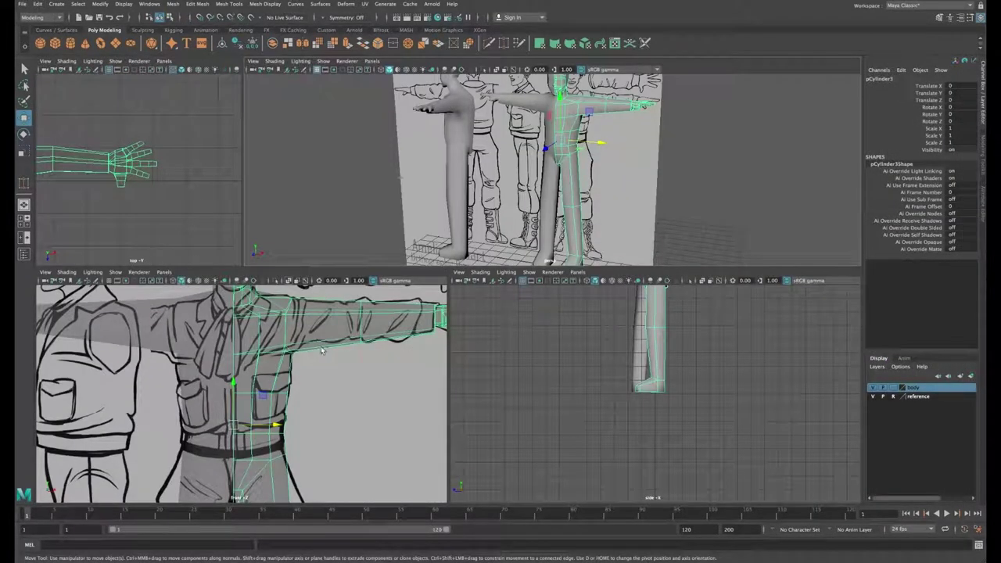
Step: In the front view, select the forearm's lengthwise edges and insert one edge loop around the forearm with Connect
{"action": "key", "text": "space"}
{"action": "middle_click_drag", "start_coordinate": [549, 259], "coordinate": [498, 297], "text": "alt"}
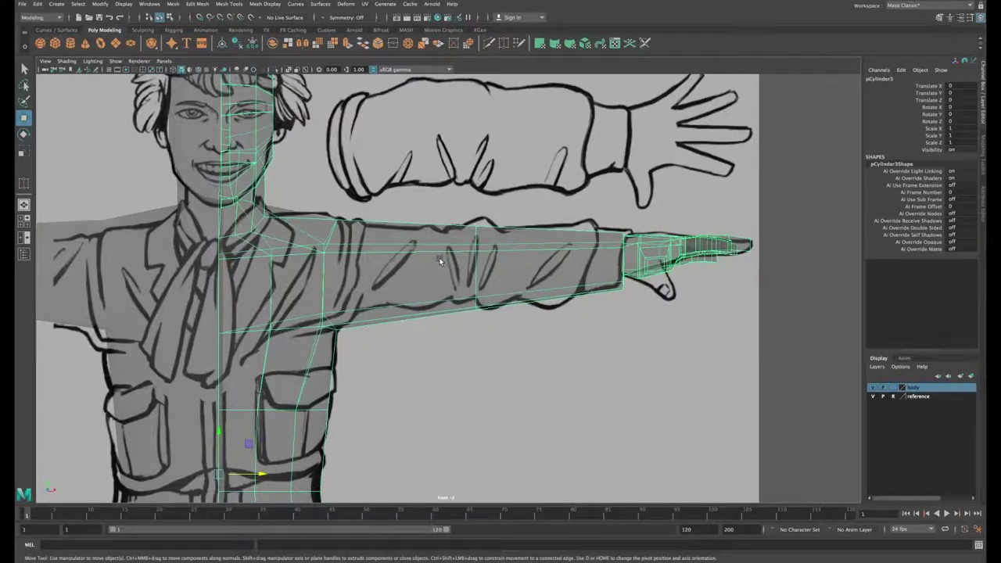
{"action": "right_click_drag", "start_coordinate": [440, 262], "coordinate": [439, 234]}
{"action": "left_click_drag", "start_coordinate": [534, 207], "coordinate": [550, 325]}
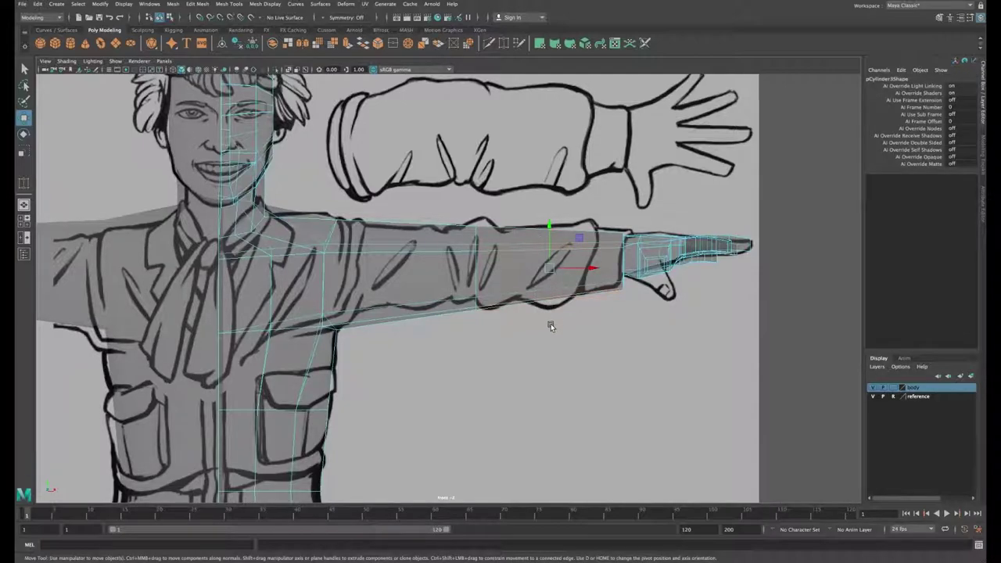
{"action": "left_click", "coordinate": [938, 18]}
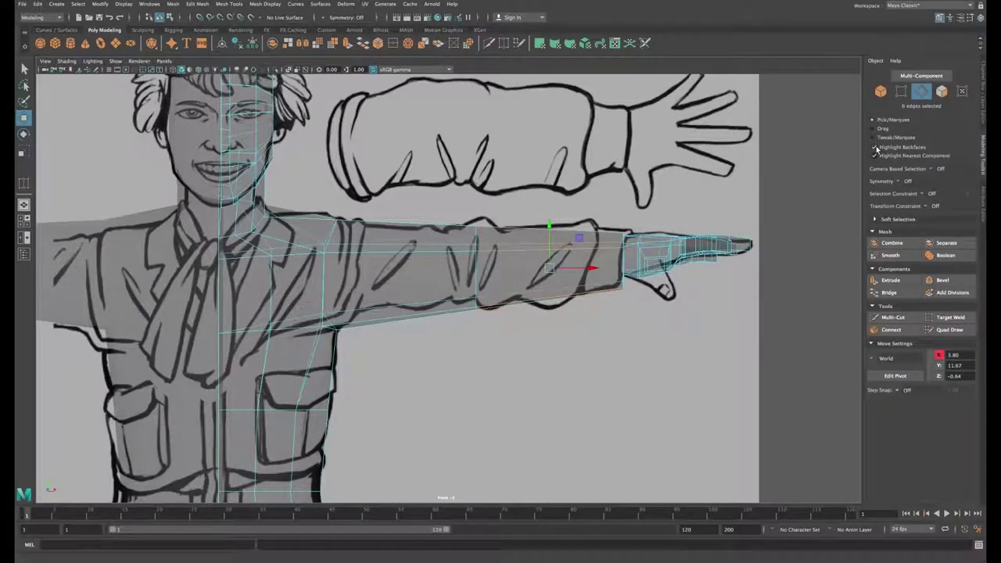
{"action": "left_click", "coordinate": [893, 333]}
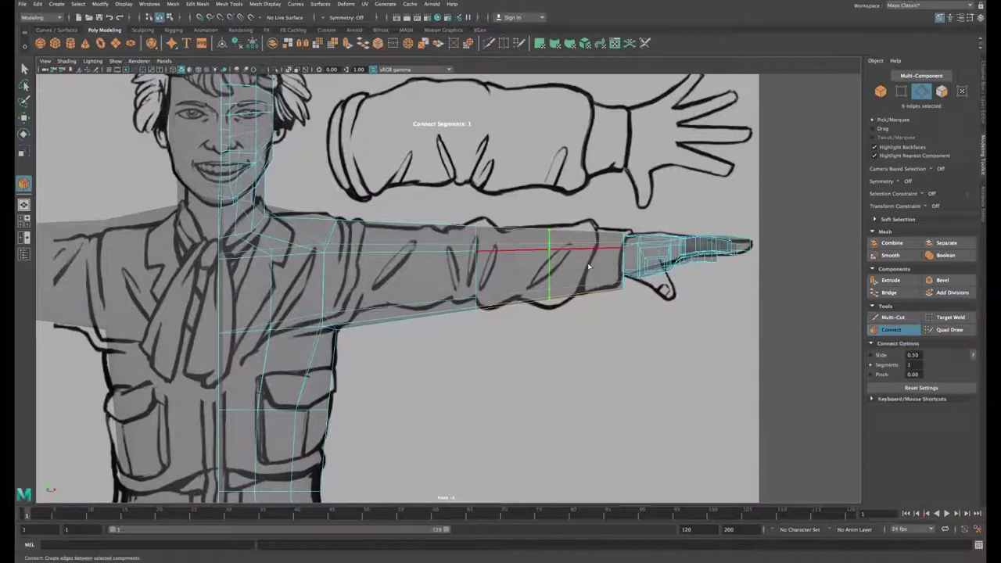
Step: Move the new forearm loop towards the cuff, then tilt and scale it to match the sleeve outline in the reference
{"action": "key", "text": "w"}
{"action": "mouse_move", "coordinate": [566, 264]}
{"action": "left_mouse_down"}
{"action": "mouse_move", "coordinate": [598, 265]}
{"action": "mouse_move", "coordinate": [570, 228]}
{"action": "mouse_move", "coordinate": [591, 263]}
{"action": "mouse_move", "coordinate": [579, 266]}
{"action": "left_mouse_up"}
{"action": "key", "text": "r"}
{"action": "key", "text": "e"}
{"action": "key", "text": "w"}
{"action": "key", "text": "r"}
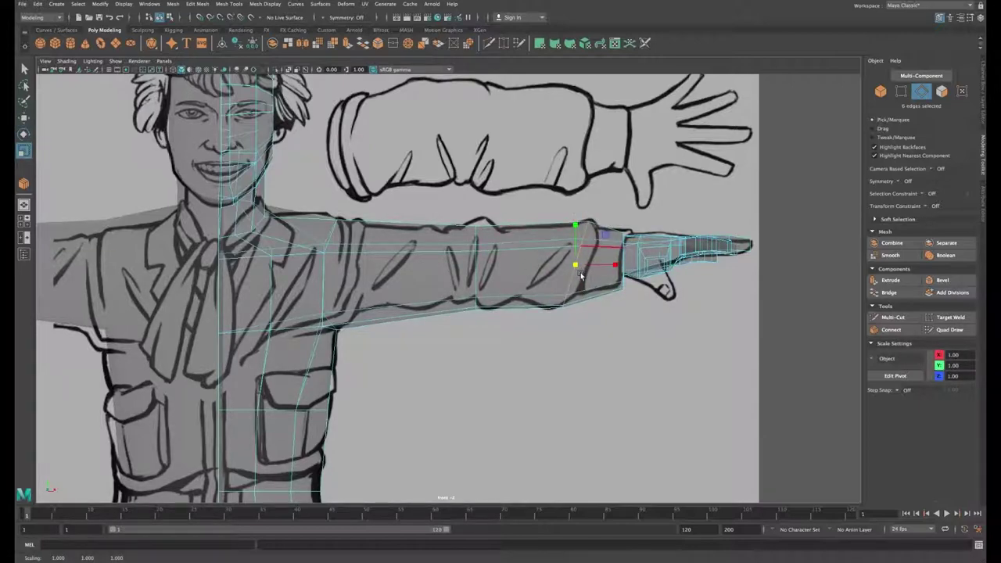
{"action": "left_click_drag", "start_coordinate": [593, 266], "coordinate": [575, 266]}
Step: Connect a second edge loop on the wrist side at about X 4.26 and move the first cuff loop to about X 4.15
{"action": "left_click_drag", "start_coordinate": [598, 210], "coordinate": [593, 317]}
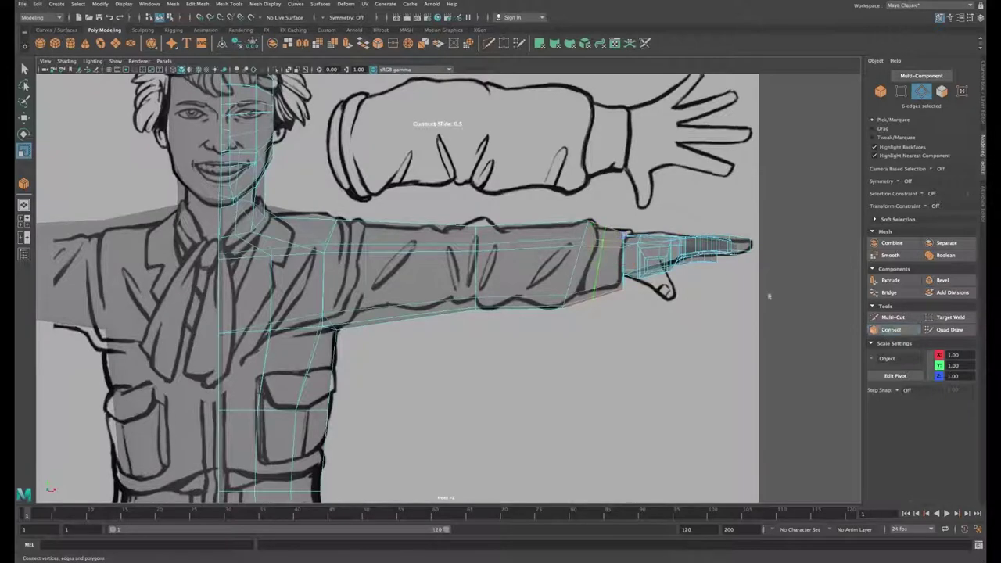
{"action": "key", "text": "w"}
{"action": "key", "text": "r"}
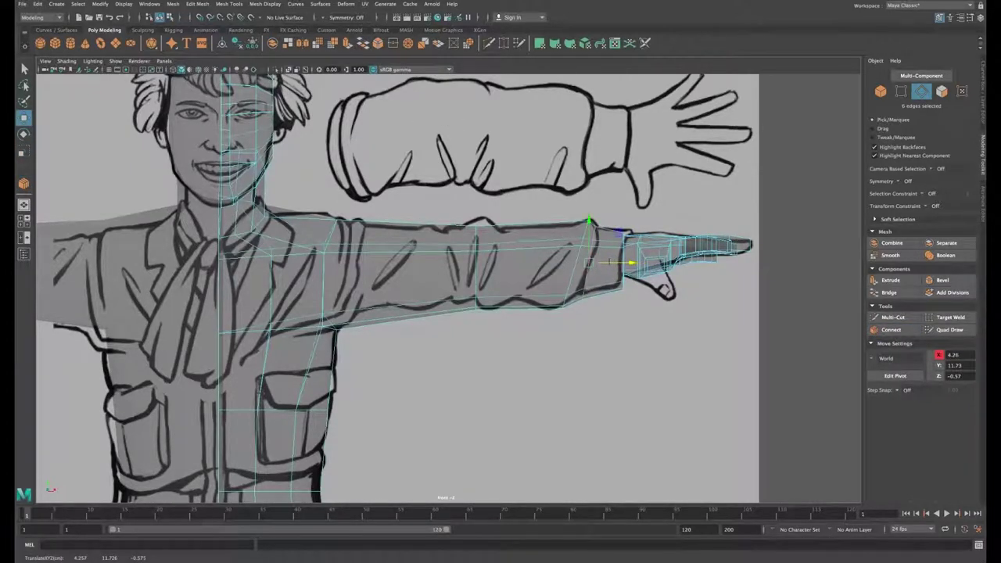
{"action": "left_click_drag", "start_coordinate": [589, 263], "coordinate": [586, 263]}
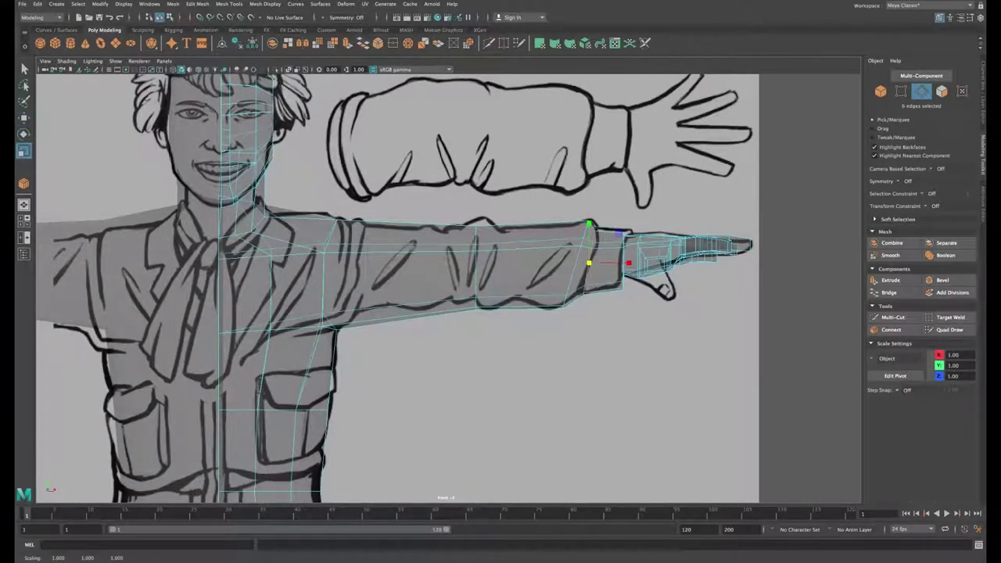
{"action": "double_click", "coordinate": [574, 269]}
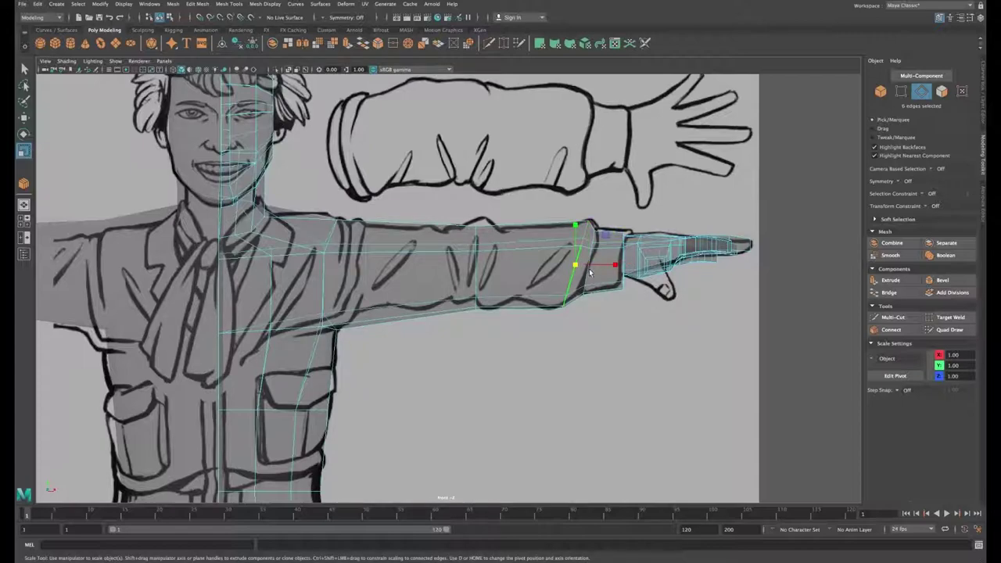
{"action": "key", "text": "w"}
{"action": "left_click_drag", "start_coordinate": [599, 267], "coordinate": [602, 267]}
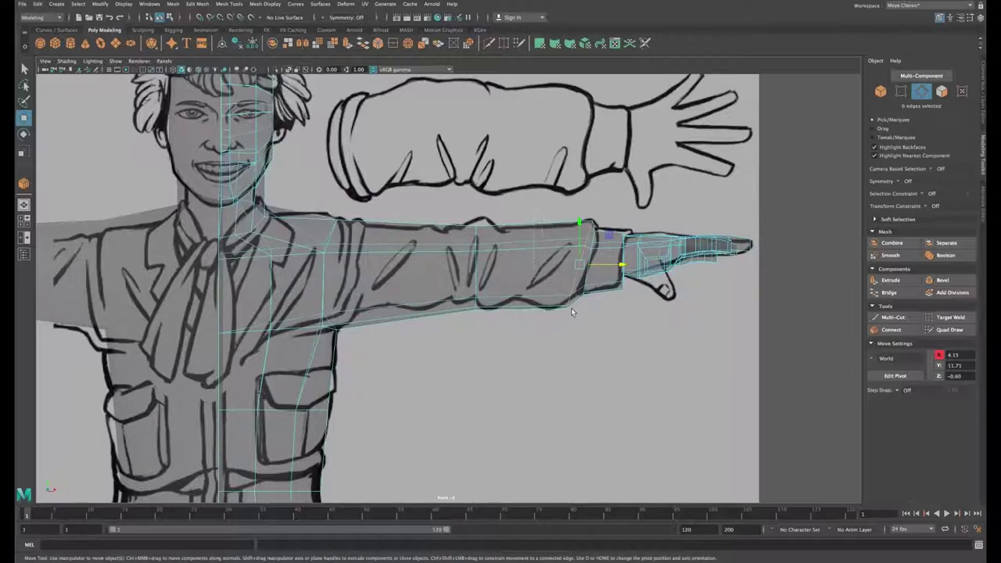
Step: Insert an edge loop between the elbow and cuff loops, fit it to the sleeve bulge, and place it at about X 3.94
{"action": "right_click_drag", "start_coordinate": [571, 311], "coordinate": [492, 246], "text": "shift"}
{"action": "key", "text": "w"}
{"action": "left_click_drag", "start_coordinate": [549, 266], "coordinate": [586, 266]}
{"action": "key", "text": "r"}
{"action": "key", "text": "w"}
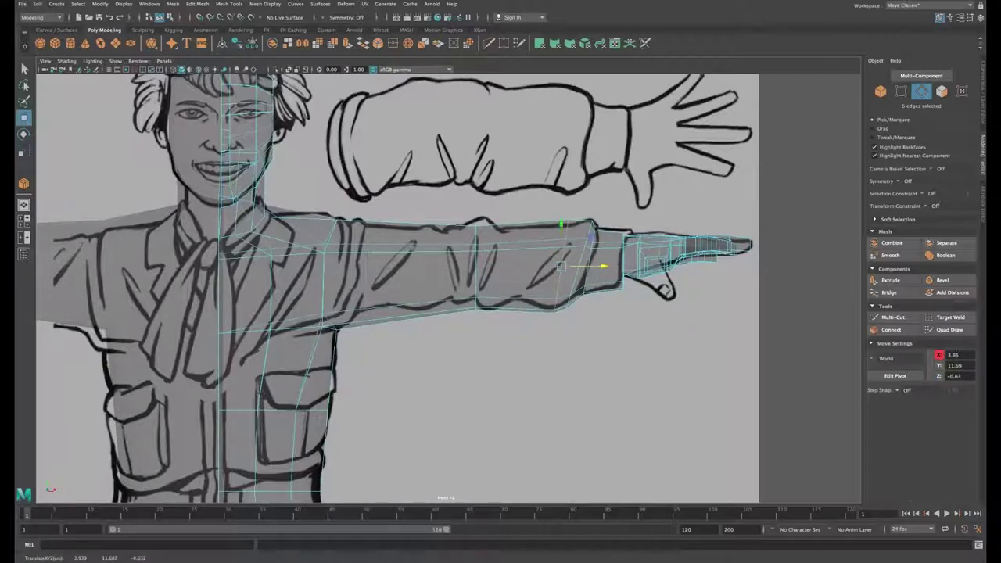
{"action": "key", "text": "e"}
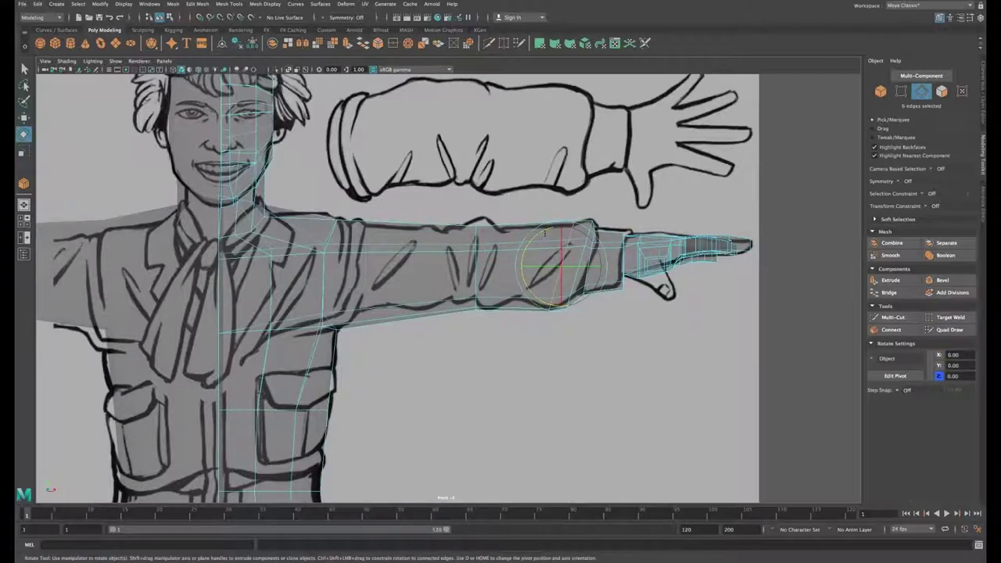
{"action": "key", "text": "w"}
{"action": "left_click_drag", "start_coordinate": [603, 265], "coordinate": [604, 265]}
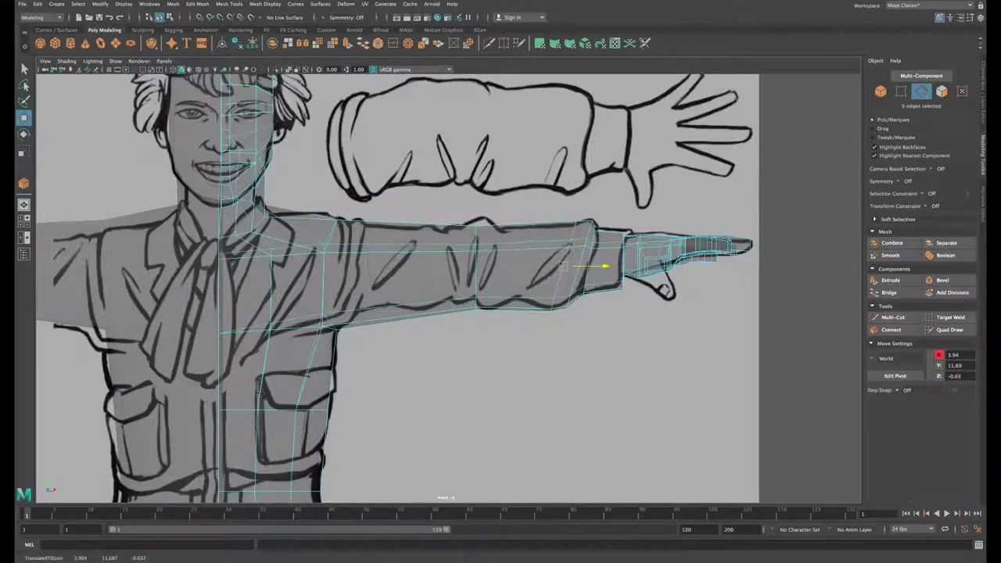
Step: Insert an edge loop mid-forearm, scale it down to the sleeve's fold, and place it at about X 3.49, Y 11.72
{"action": "left_click_drag", "start_coordinate": [510, 206], "coordinate": [533, 331]}
{"action": "left_click", "coordinate": [890, 329]}
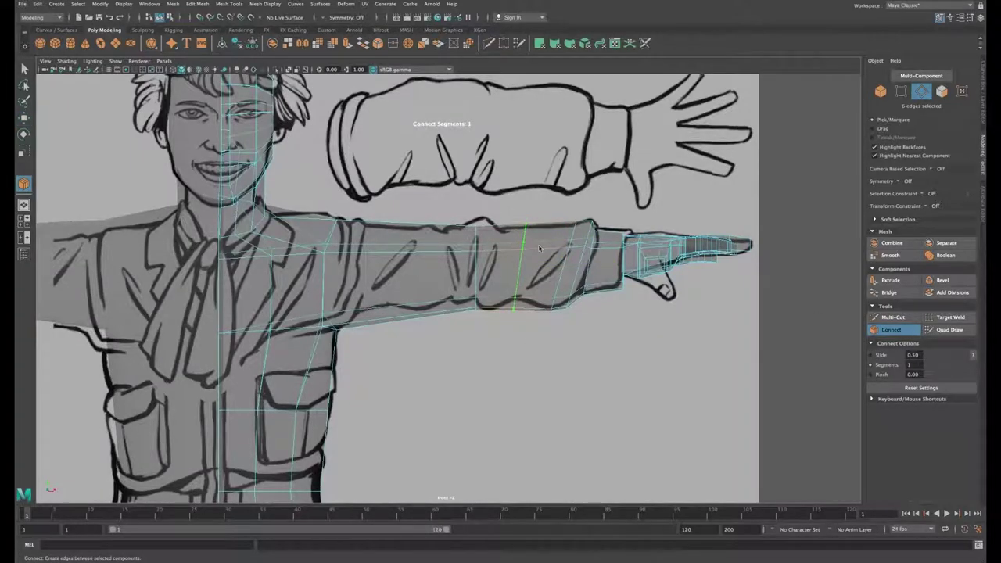
{"action": "key", "text": "r"}
{"action": "left_click_drag", "start_coordinate": [520, 267], "coordinate": [509, 281]}
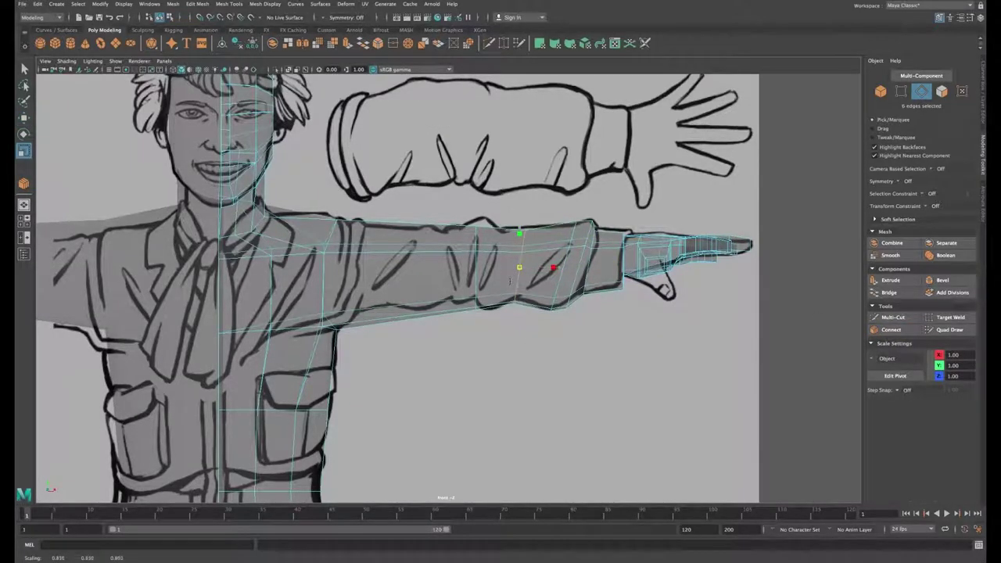
{"action": "key", "text": "w"}
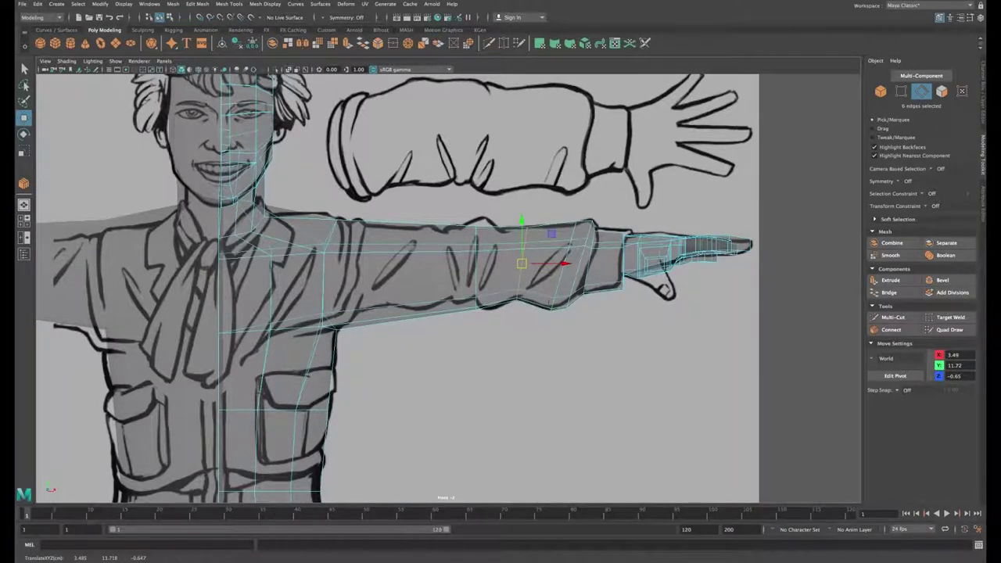
Step: Select the edge loop at the sleeve's cuff and adjust its angle to the reference outline
{"action": "double_click", "coordinate": [584, 280]}
{"action": "key", "text": "e"}
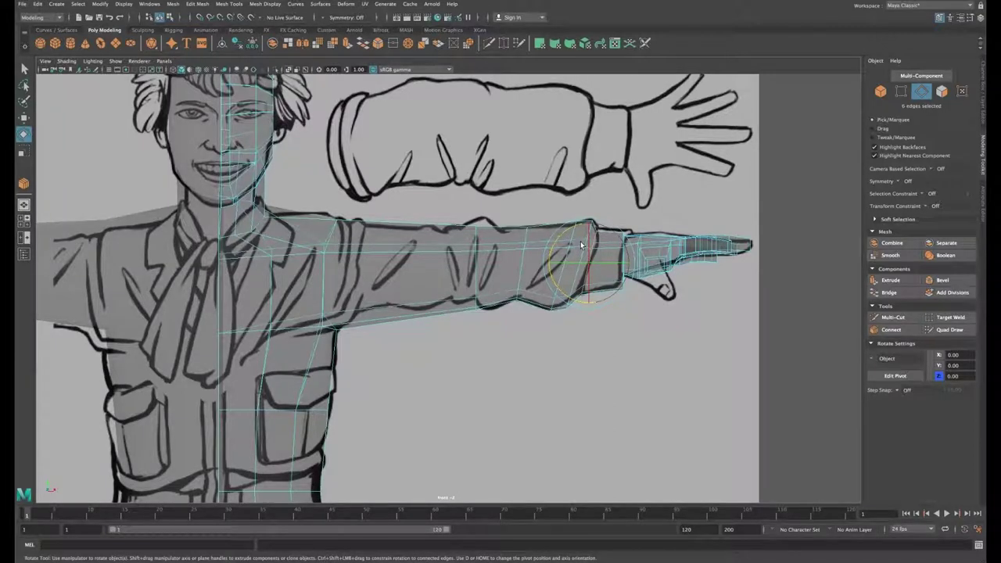
{"action": "key", "text": "w"}
Step: Turn on the Poly Count heads-up display
{"action": "scroll", "coordinate": [456, 286], "scroll_direction": "down", "scroll_amount": 5}
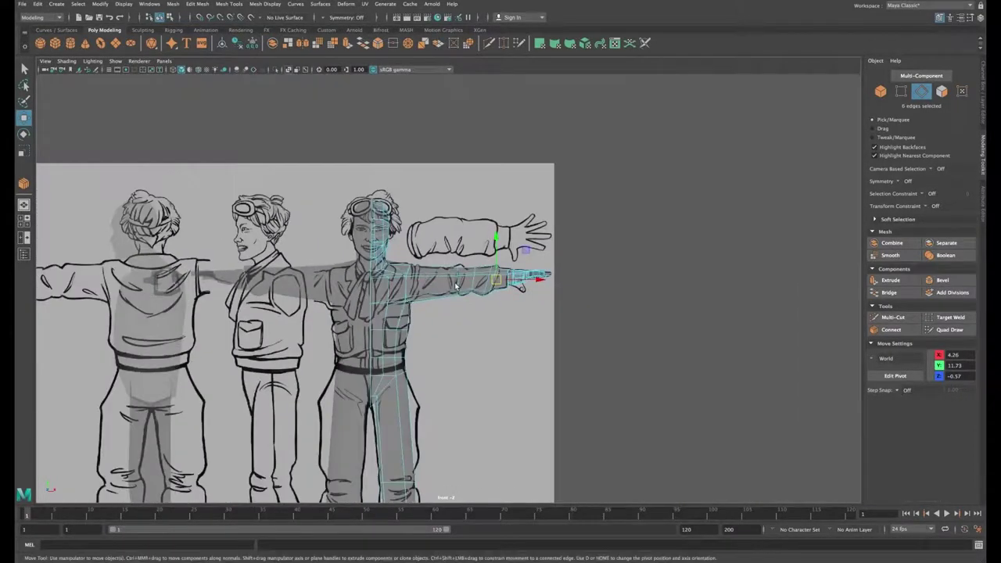
{"action": "middle_click_drag", "start_coordinate": [456, 286], "coordinate": [492, 244], "text": "alt"}
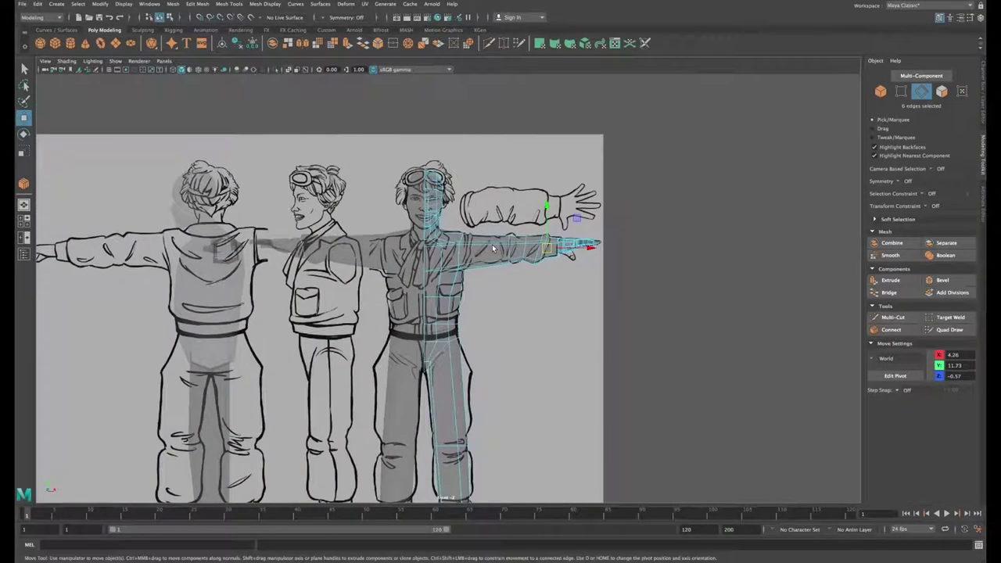
{"action": "left_click", "coordinate": [123, 4]}
{"action": "mouse_move", "coordinate": [157, 35]}
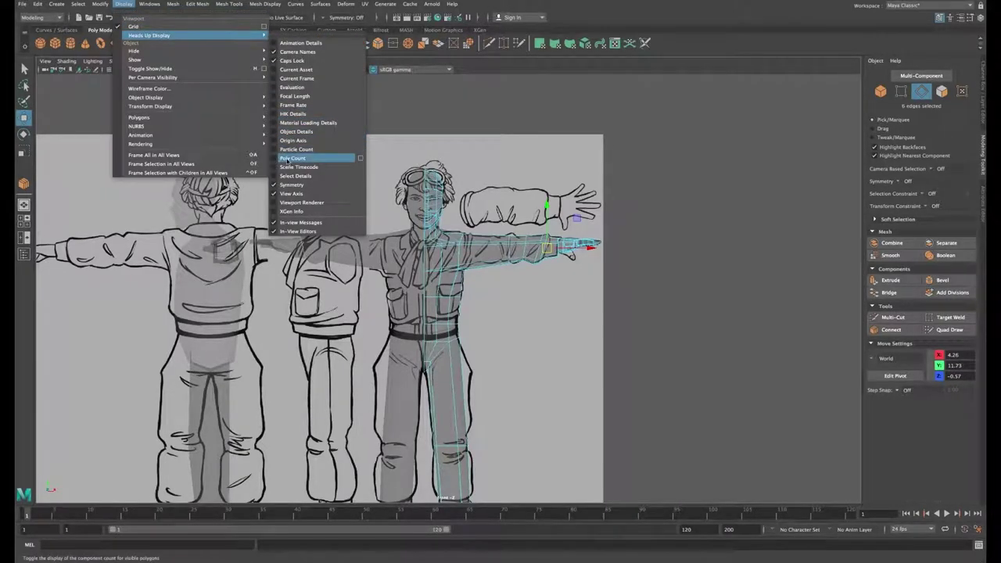
{"action": "left_click", "coordinate": [293, 158]}
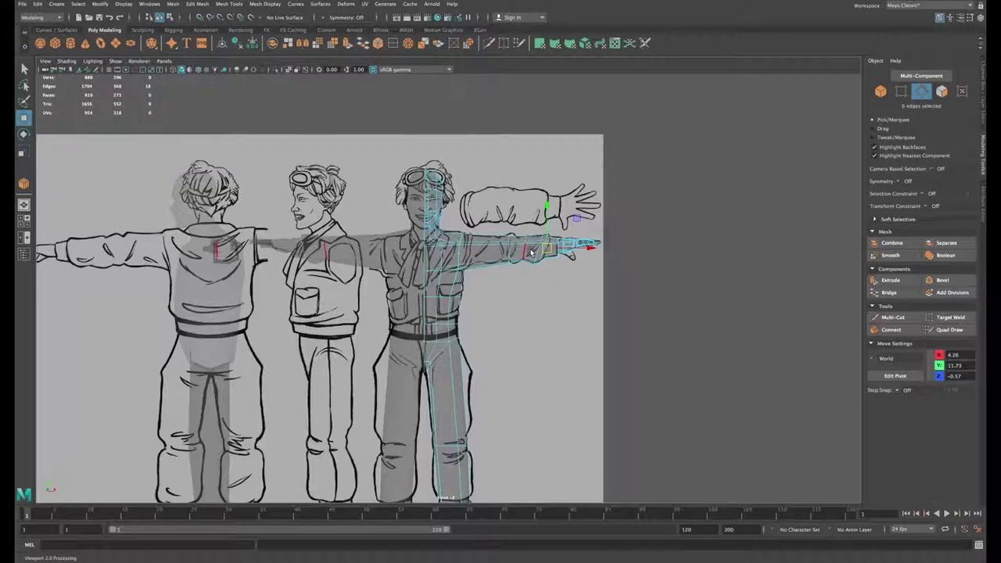
Step: Insert an edge loop around the middle of the upper arm with Connect and scale it to fit the sleeve
{"action": "scroll", "coordinate": [538, 253], "scroll_direction": "up", "scroll_amount": 3}
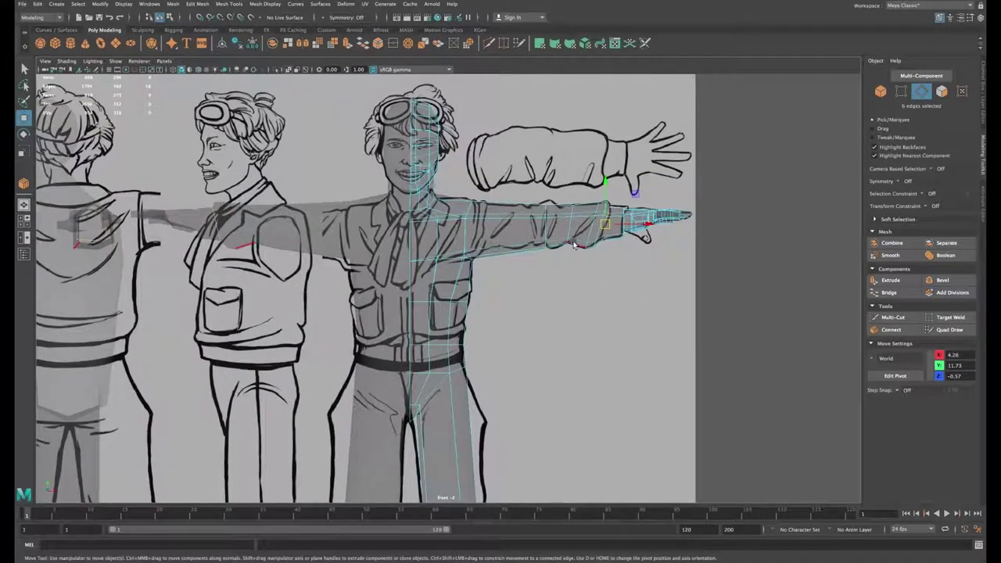
{"action": "scroll", "coordinate": [548, 250], "scroll_direction": "up", "scroll_amount": 3}
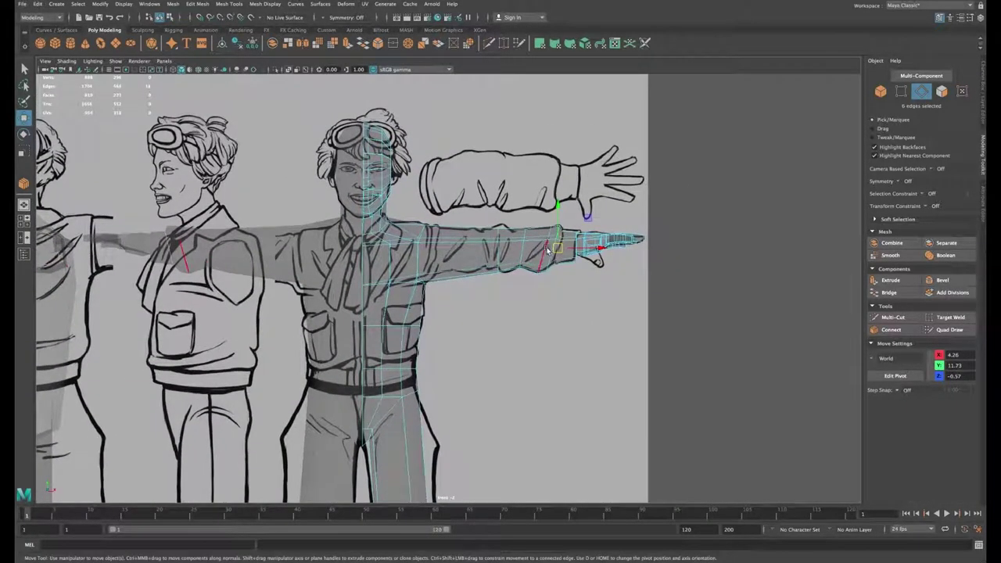
{"action": "scroll", "coordinate": [524, 246], "scroll_direction": "up", "scroll_amount": 3}
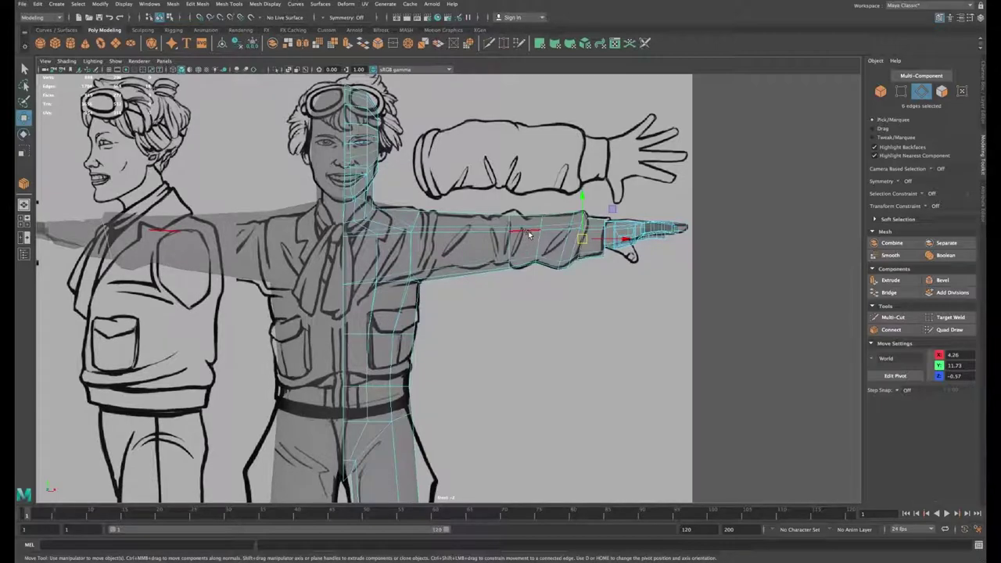
{"action": "left_click_drag", "start_coordinate": [477, 196], "coordinate": [492, 293]}
{"action": "left_click", "coordinate": [891, 330]}
{"action": "key", "text": "r"}
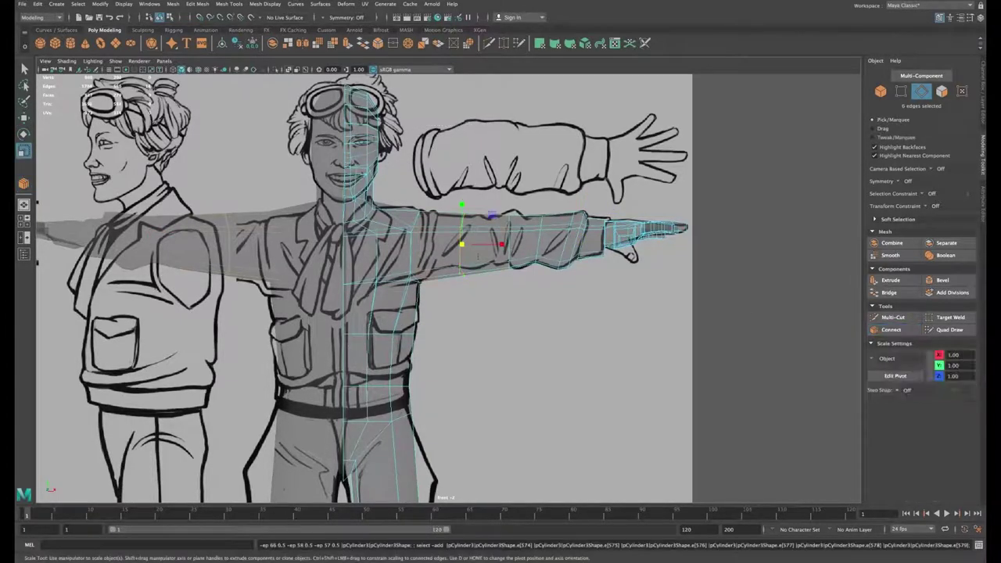
{"action": "left_click_drag", "start_coordinate": [501, 244], "coordinate": [462, 243]}
Step: Insert an edge loop near the shoulder seam, scale and rotate it to the sleeve, and place it at about X 1.64, Y 11.68
{"action": "key", "text": "w"}
{"action": "left_click_drag", "start_coordinate": [439, 197], "coordinate": [457, 305]}
{"action": "left_click", "coordinate": [891, 330]}
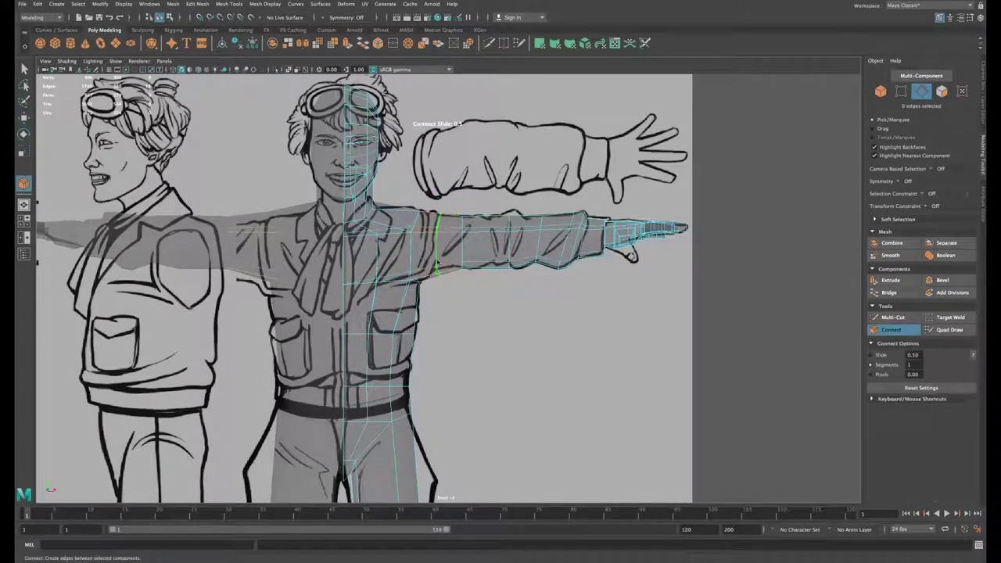
{"action": "key", "text": "r"}
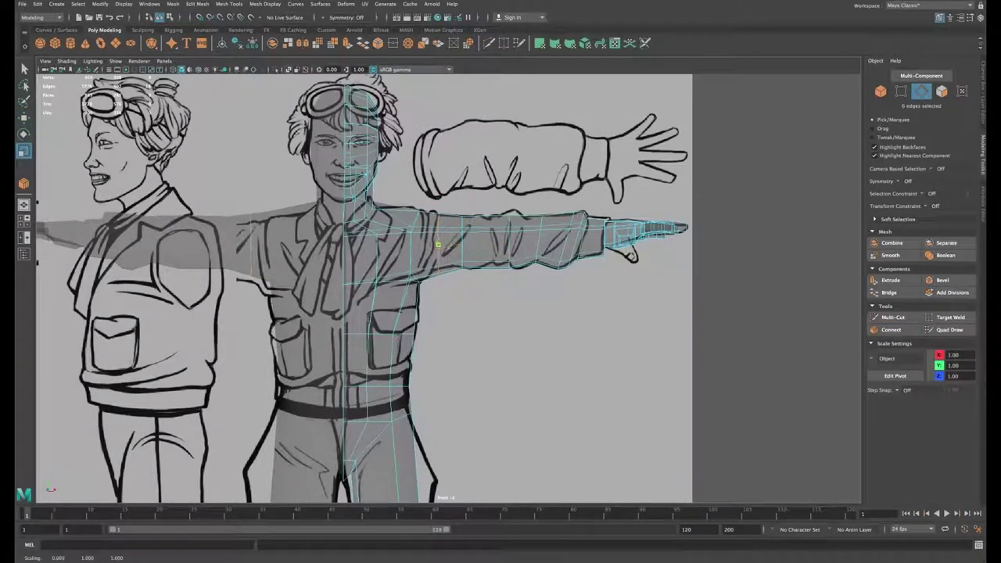
{"action": "left_click", "coordinate": [478, 245]}
{"action": "key", "text": "e"}
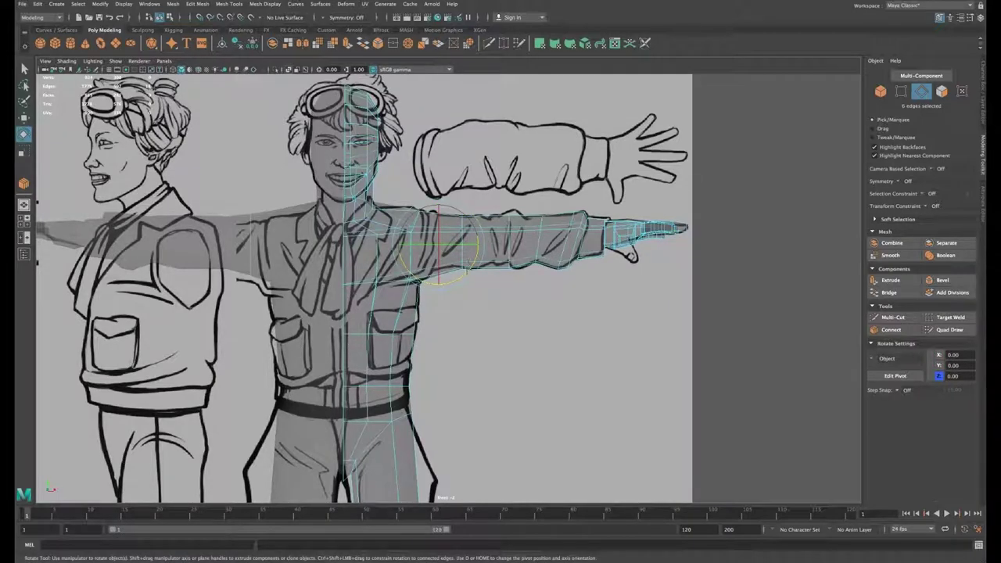
{"action": "key", "text": "w"}
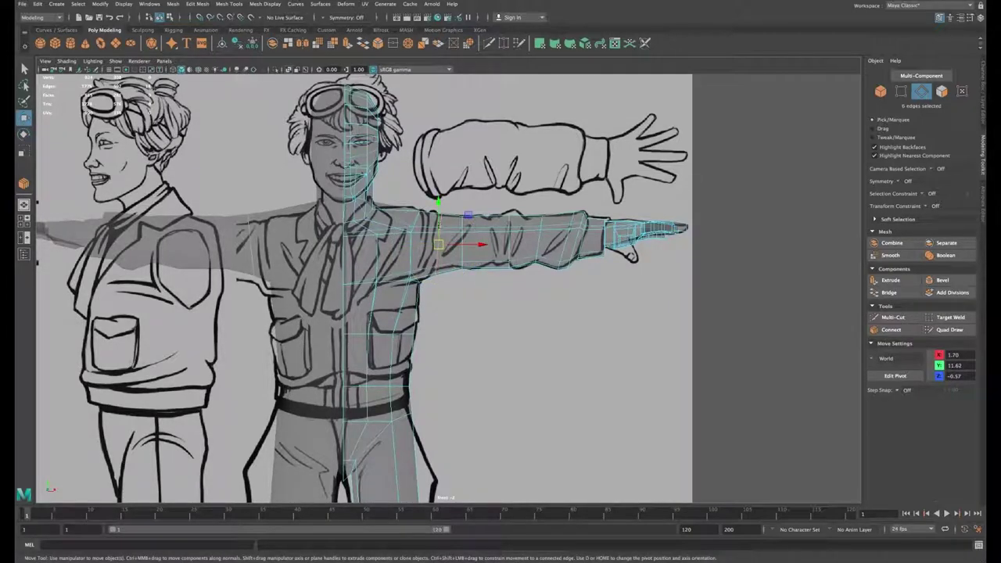
{"action": "left_click_drag", "start_coordinate": [439, 202], "coordinate": [439, 198]}
{"action": "left_click_drag", "start_coordinate": [481, 241], "coordinate": [479, 241]}
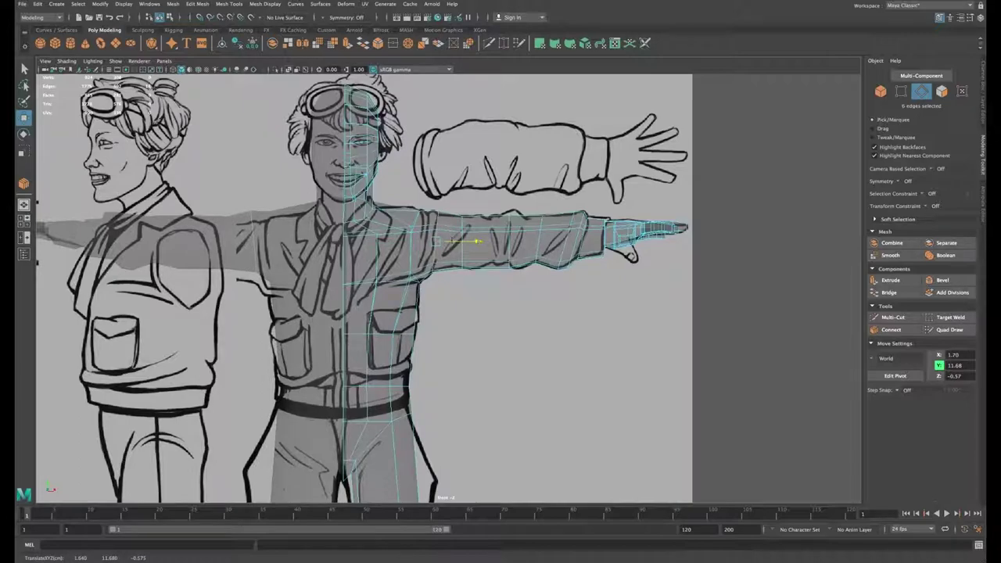
Step: Insert an edge loop on the upper-arm side of the elbow and fit it to the sleeve outline at about X 2.66
{"action": "left_click", "coordinate": [891, 330]}
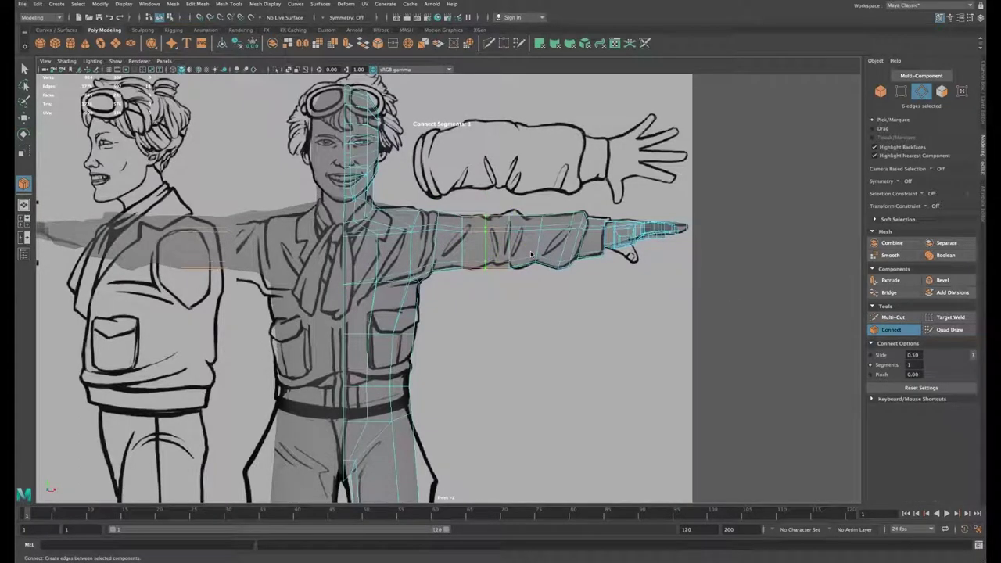
{"action": "key", "text": "e"}
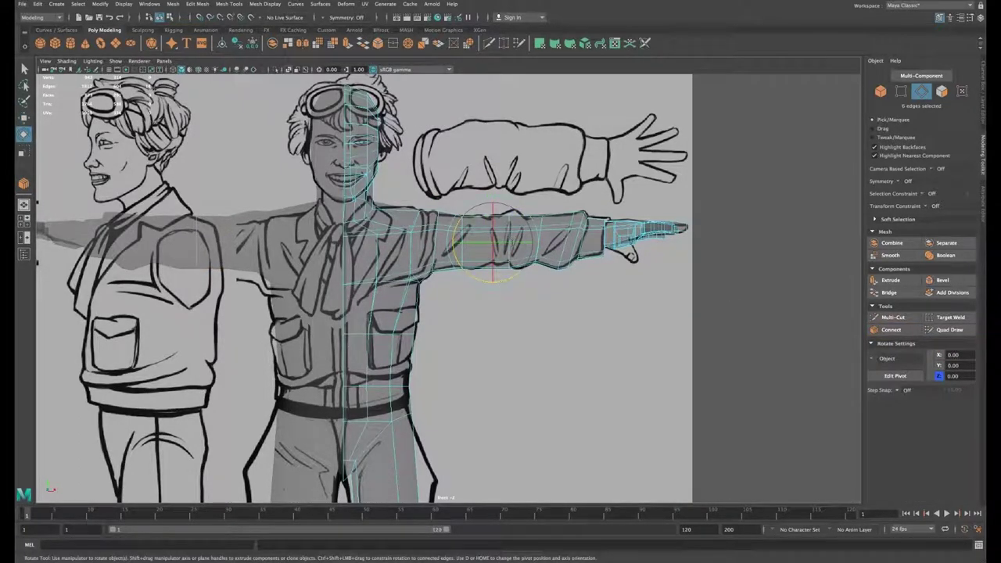
{"action": "key", "text": "r"}
{"action": "key", "text": "w"}
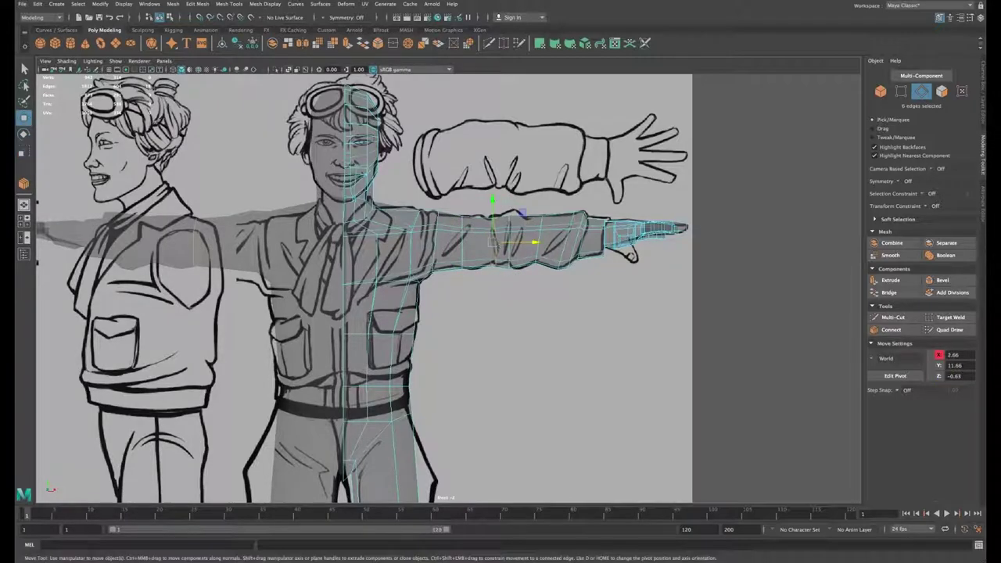
{"action": "left_click_drag", "start_coordinate": [494, 242], "coordinate": [520, 244]}
Step: Insert an edge loop on the forearm side of the elbow with Connect and fit it to the sleeve at about X 3.06, Y 11.69
{"action": "left_click_drag", "start_coordinate": [520, 292], "coordinate": [524, 200]}
{"action": "left_click", "coordinate": [891, 329]}
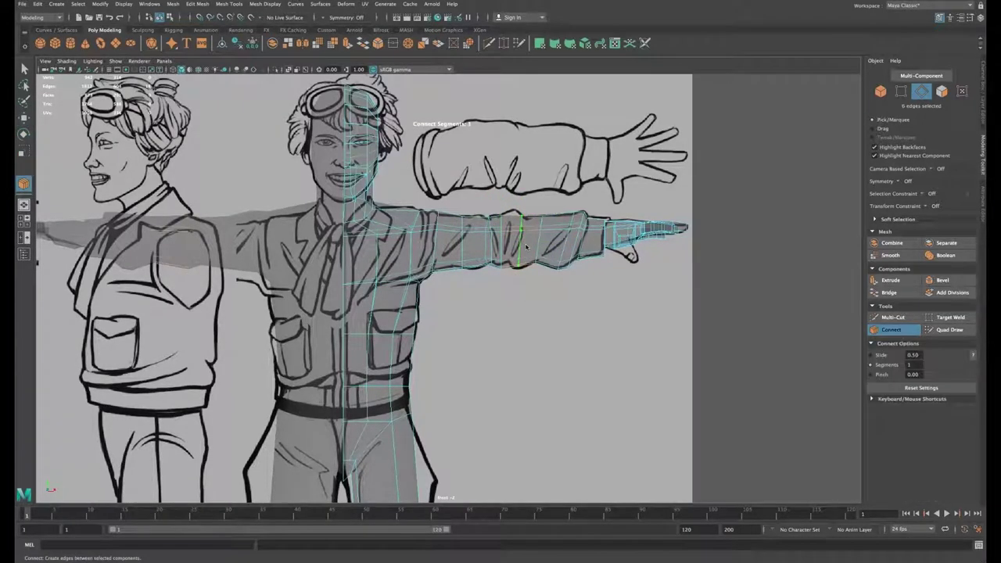
{"action": "key", "text": "e"}
{"action": "key", "text": "r"}
{"action": "left_click_drag", "start_coordinate": [520, 241], "coordinate": [556, 241]}
{"action": "key", "text": "w"}
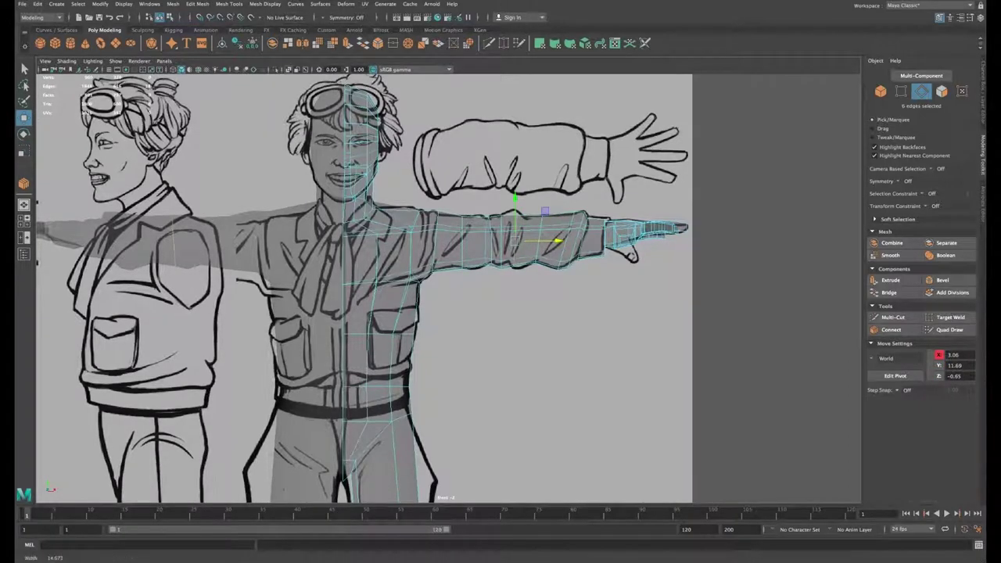
Step: Move the top vertices of the new forearm loop onto the upper sleeve outline at about X 3.08, Y 12.08
{"action": "scroll", "coordinate": [556, 241], "scroll_direction": "up", "scroll_amount": 4}
{"action": "right_click_drag", "start_coordinate": [537, 264], "coordinate": [508, 265]}
{"action": "left_click_drag", "start_coordinate": [530, 269], "coordinate": [550, 176]}
{"action": "left_click_drag", "start_coordinate": [541, 172], "coordinate": [541, 168]}
{"action": "middle_click_drag", "start_coordinate": [503, 231], "coordinate": [579, 234], "text": "alt"}
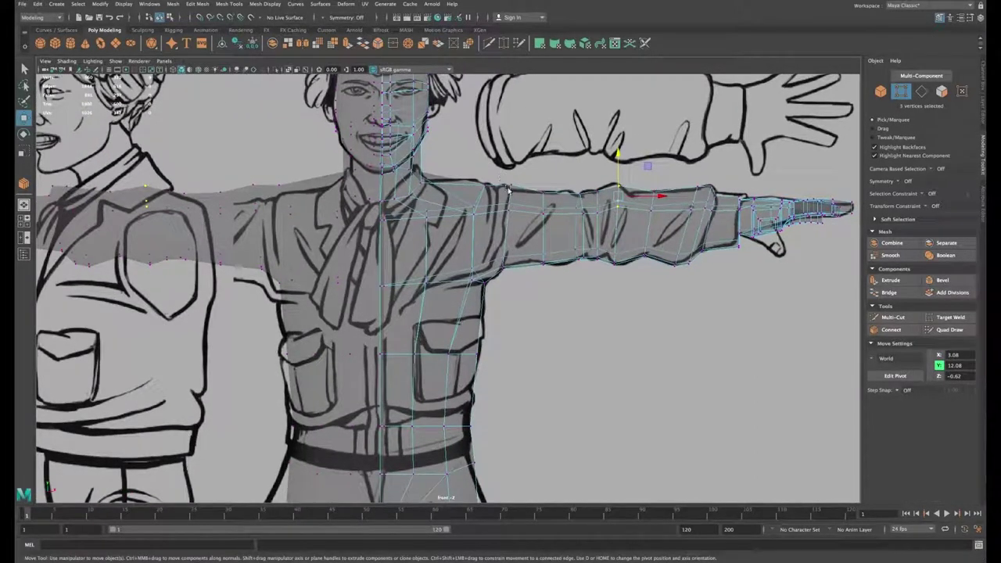
Step: Fit the shoulder seam, armpit and adjoining chest vertices to the jacket, with the top seam vertices at about X 1.65, Y 12.05
{"action": "left_click_drag", "start_coordinate": [502, 182], "coordinate": [519, 220]}
{"action": "left_click_drag", "start_coordinate": [509, 172], "coordinate": [515, 235]}
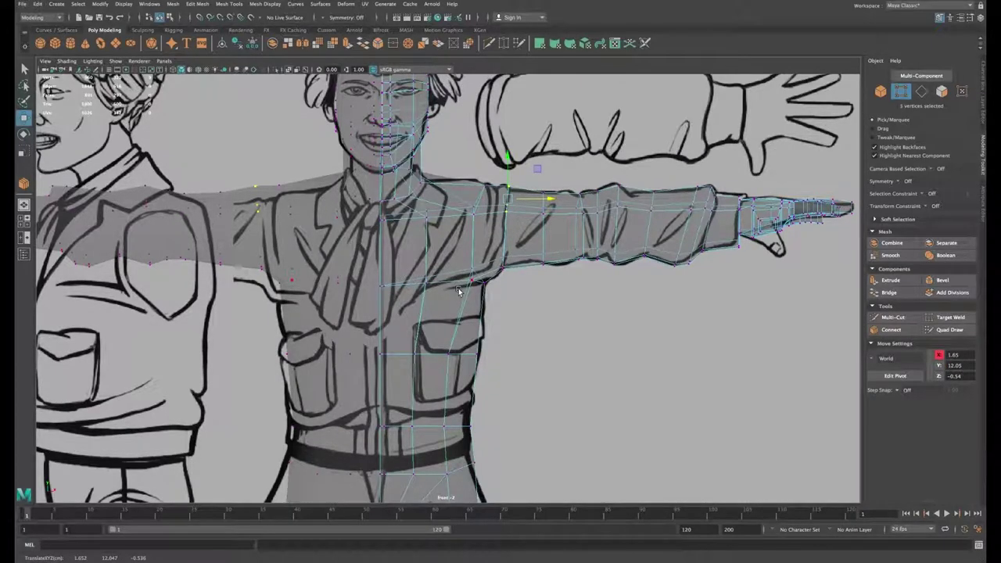
{"action": "left_click_drag", "start_coordinate": [459, 290], "coordinate": [486, 264]}
{"action": "left_click_drag", "start_coordinate": [467, 227], "coordinate": [489, 199]}
{"action": "middle_click_drag", "start_coordinate": [665, 244], "coordinate": [614, 255], "text": "alt"}
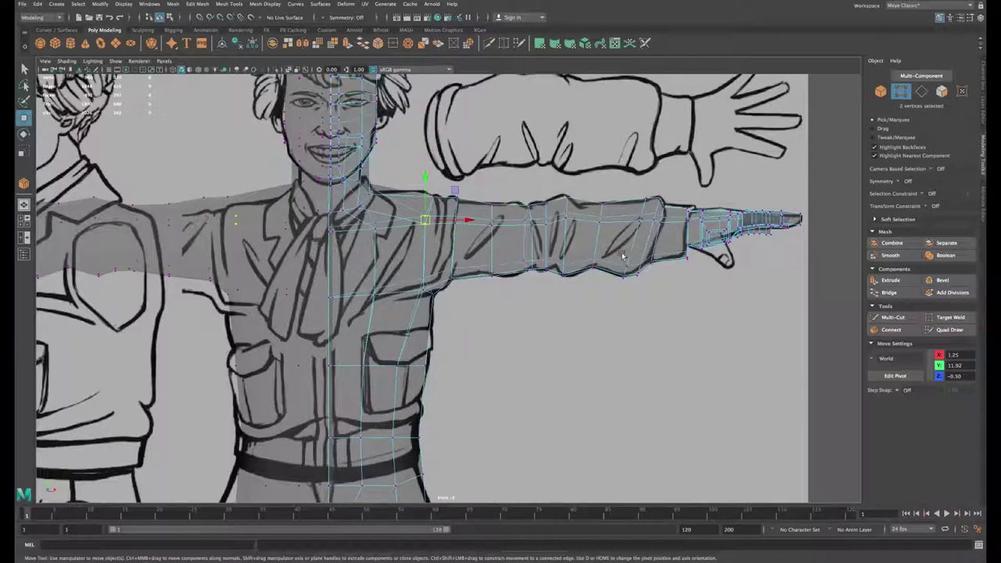
Step: Insert an edge loop around the lower leg with Connect, flatten it, and place it at the trouser cuff at about Y 2.96
{"action": "middle_click_drag", "start_coordinate": [472, 396], "coordinate": [522, 249], "text": "alt"}
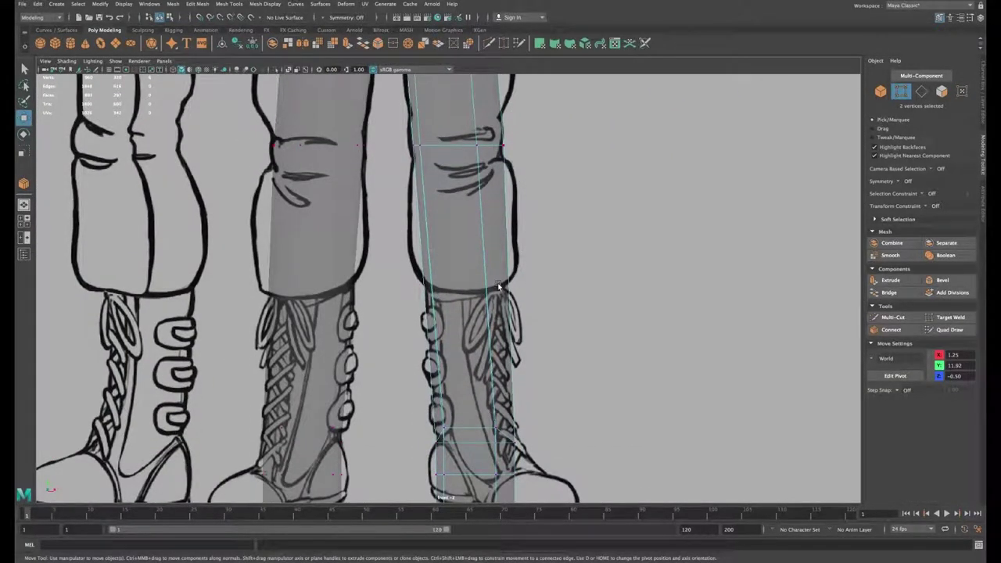
{"action": "left_click", "coordinate": [586, 299]}
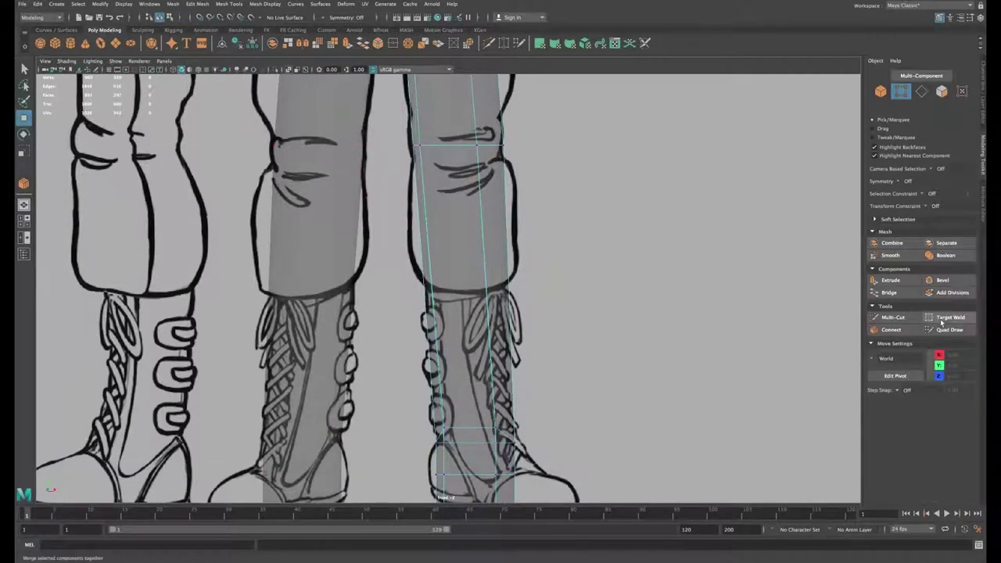
{"action": "right_click_drag", "start_coordinate": [452, 244], "coordinate": [451, 224]}
{"action": "left_click_drag", "start_coordinate": [604, 279], "coordinate": [603, 280]}
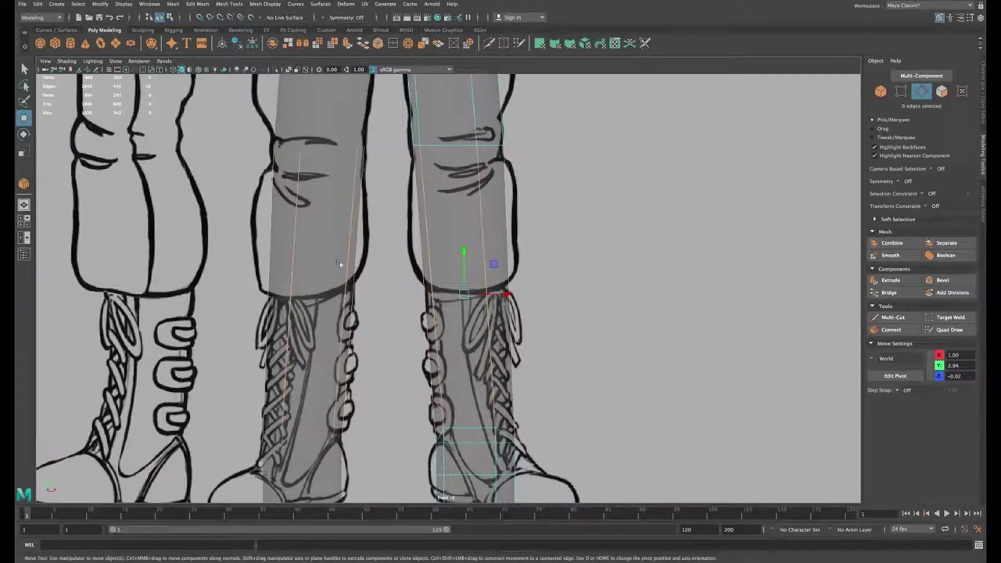
{"action": "key", "text": "r"}
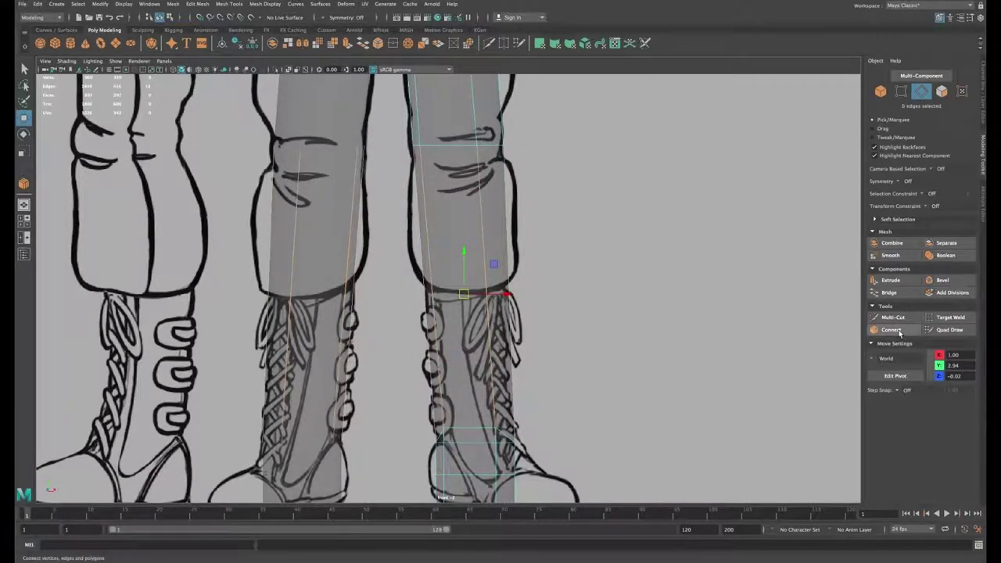
{"action": "key", "text": "w"}
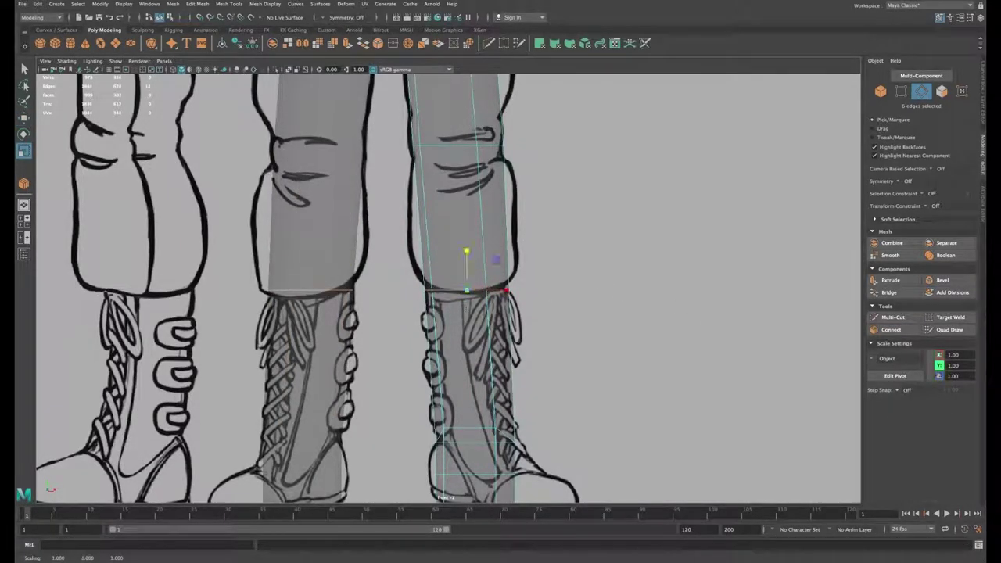
{"action": "left_click_drag", "start_coordinate": [466, 248], "coordinate": [467, 251]}
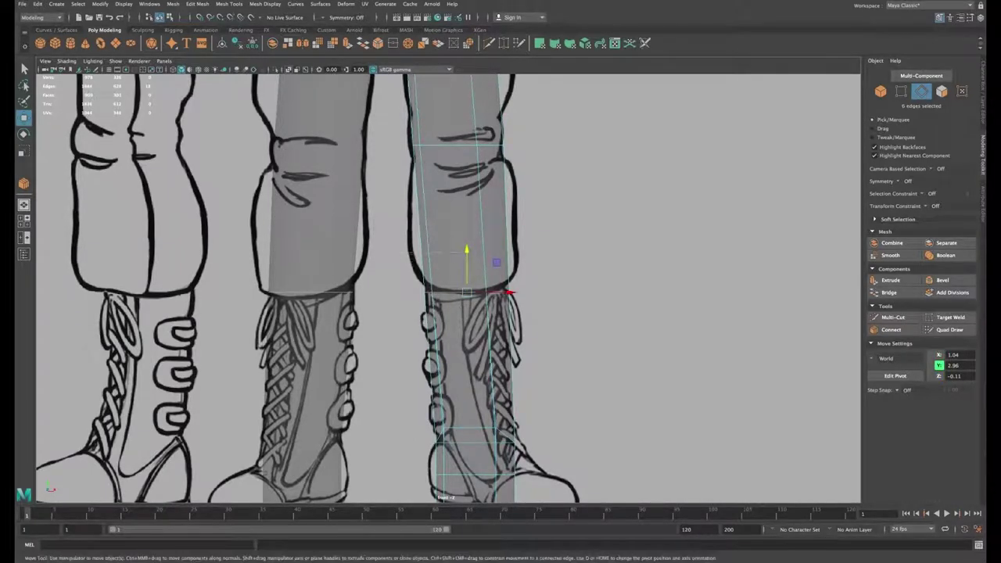
Step: Insert an edge loop just above the cuff loop and scale it out to the bulging trouser leg outline
{"action": "left_click_drag", "start_coordinate": [390, 241], "coordinate": [566, 270]}
{"action": "left_click", "coordinate": [891, 329]}
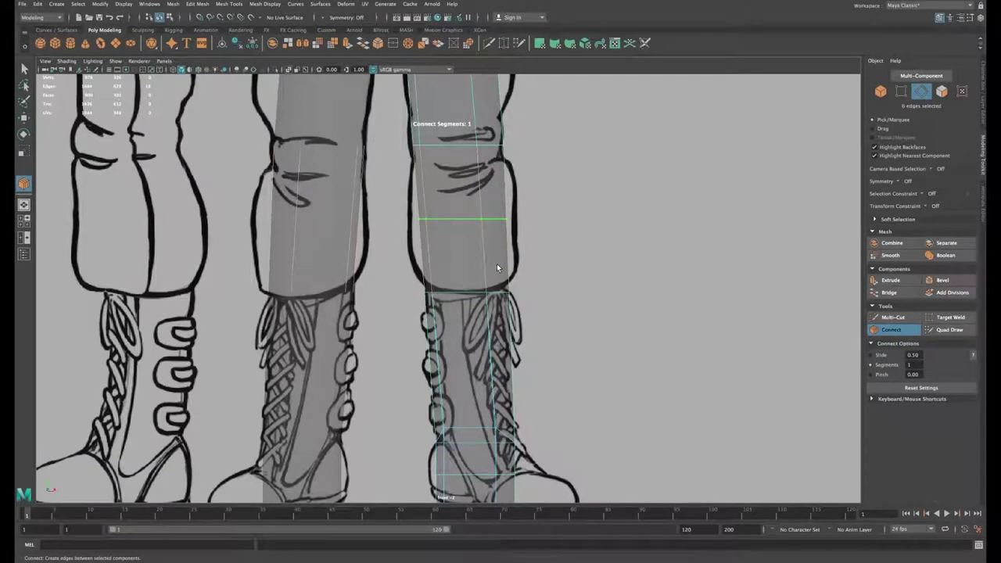
{"action": "key", "text": "w"}
{"action": "left_click_drag", "start_coordinate": [470, 195], "coordinate": [465, 280]}
{"action": "key", "text": "r"}
{"action": "key", "text": "w"}
Step: Insert an edge loop around the upper calf and fit it to the trouser outline at about Y 4.10
{"action": "left_click", "coordinate": [483, 226]}
{"action": "double_click", "coordinate": [512, 235], "text": "shift"}
{"action": "left_click", "coordinate": [890, 330]}
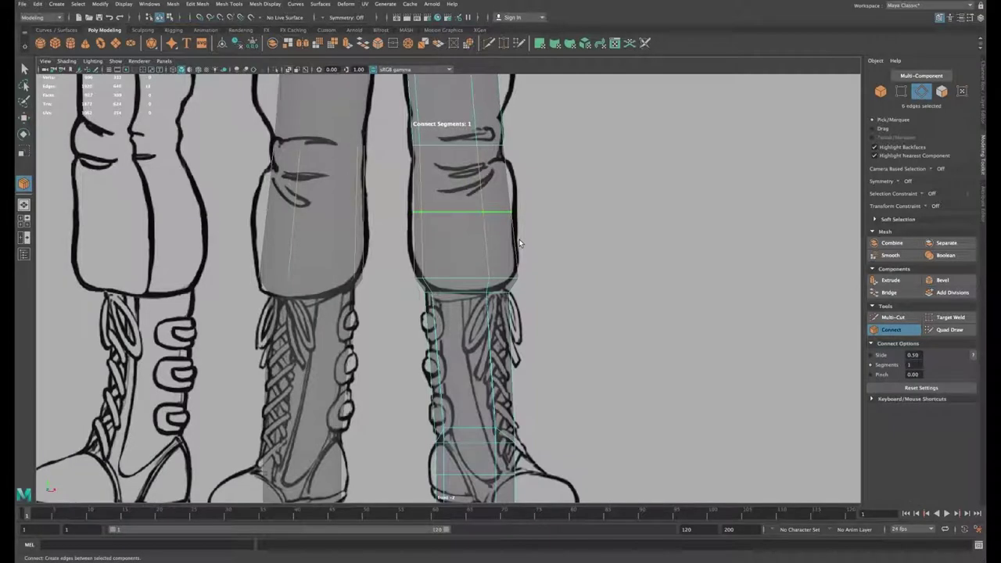
{"action": "key", "text": "w"}
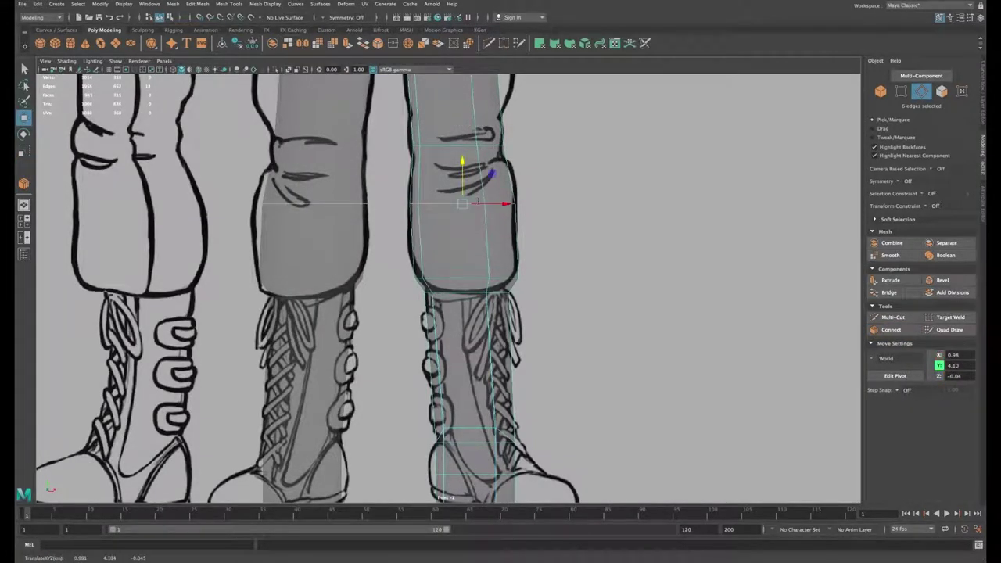
{"action": "left_click_drag", "start_coordinate": [505, 204], "coordinate": [503, 204]}
Step: Insert an edge loop between the calf and cuff loops at about Y 3.33, and fit the outer cuff vertices to the drawing
{"action": "left_click_drag", "start_coordinate": [405, 250], "coordinate": [575, 260]}
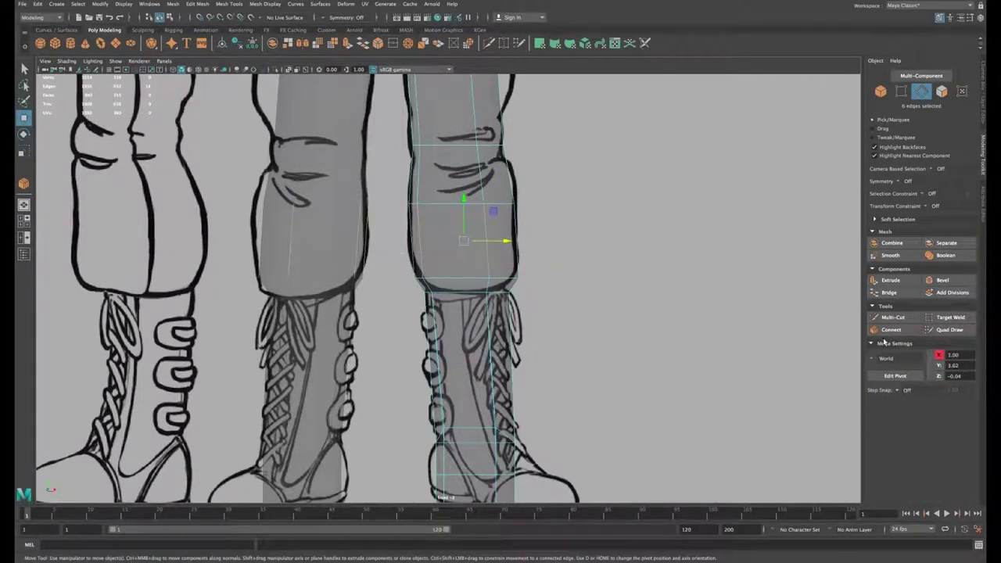
{"action": "left_click_drag", "start_coordinate": [463, 212], "coordinate": [464, 235]}
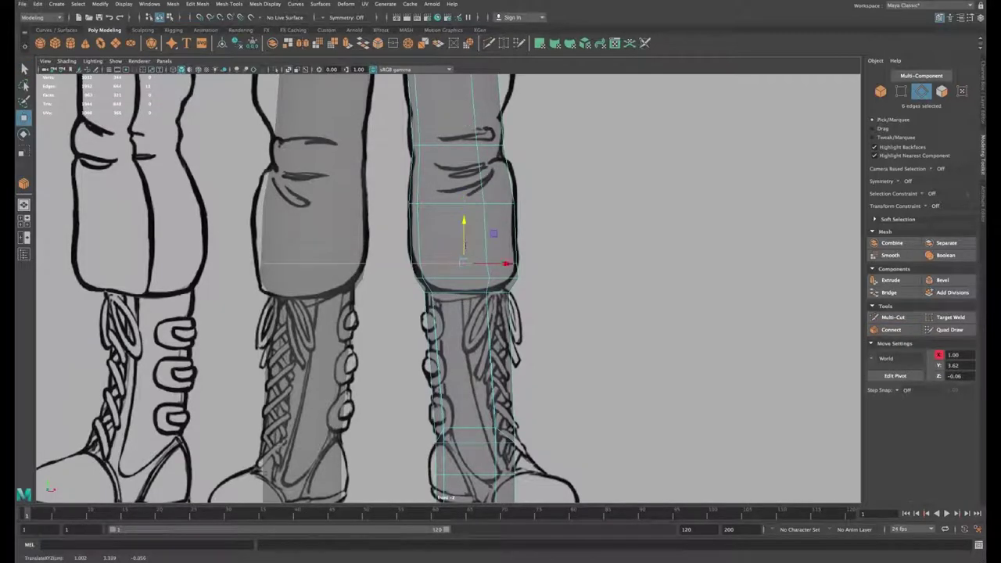
{"action": "key", "text": "r"}
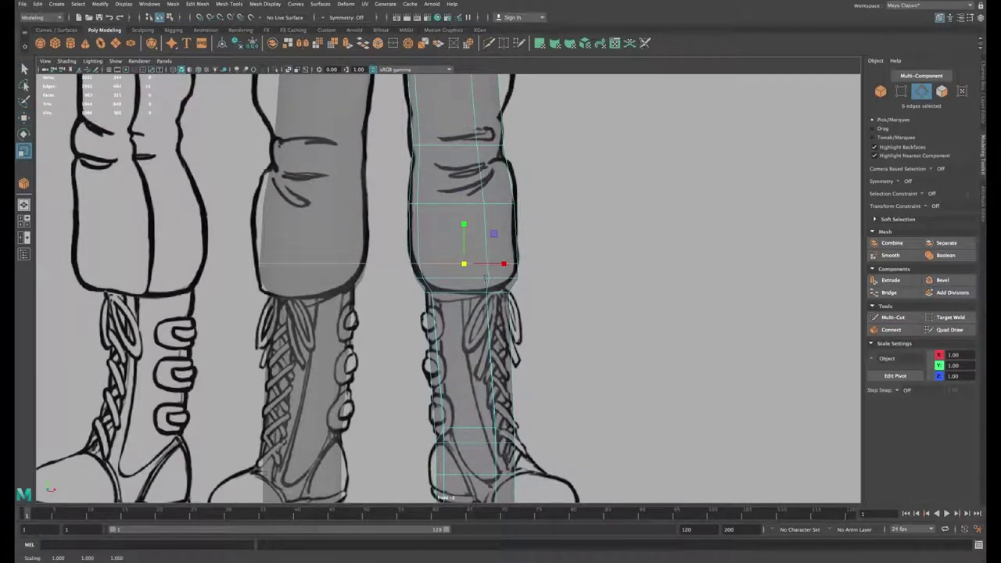
{"action": "right_click_drag", "start_coordinate": [485, 278], "coordinate": [501, 307]}
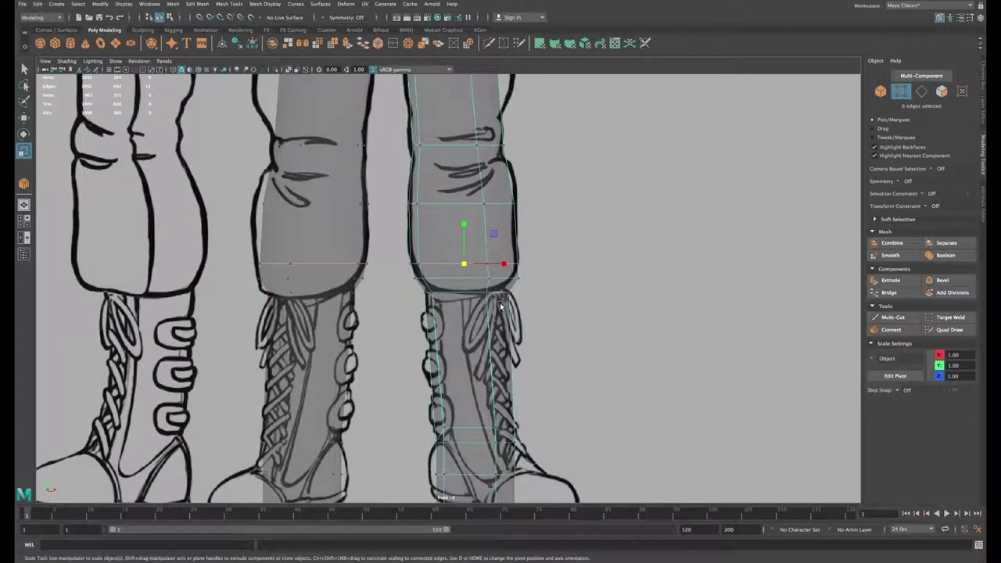
{"action": "left_click_drag", "start_coordinate": [500, 307], "coordinate": [526, 285]}
{"action": "key", "text": "w"}
Step: Insert an edge loop just below the knee at about Y 4.62 and tilt it to follow the trouser fold
{"action": "middle_click_drag", "start_coordinate": [459, 167], "coordinate": [472, 275], "text": "alt"}
{"action": "right_click_drag", "start_coordinate": [472, 274], "coordinate": [406, 269]}
{"action": "left_click_drag", "start_coordinate": [570, 279], "coordinate": [573, 279]}
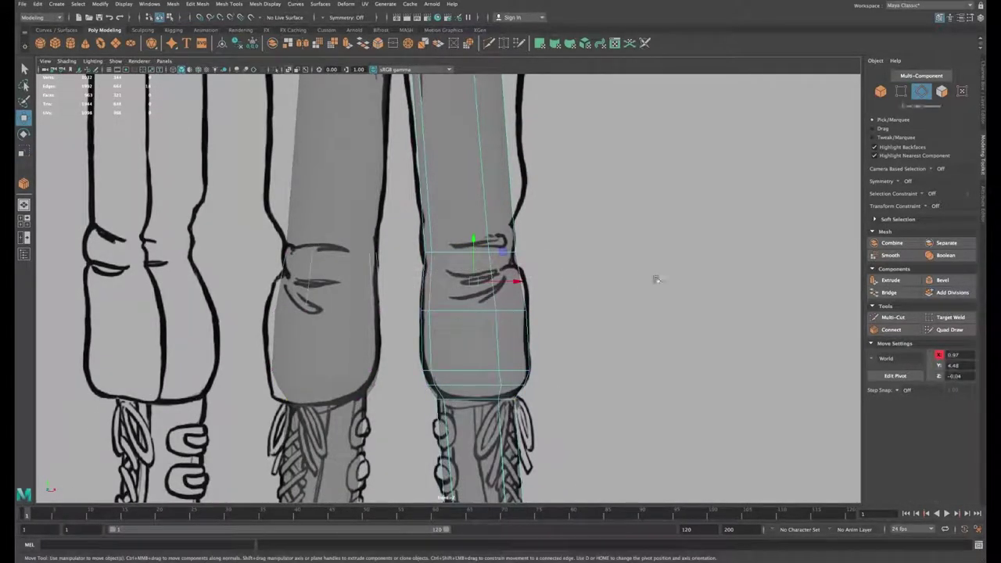
{"action": "left_click", "coordinate": [886, 330]}
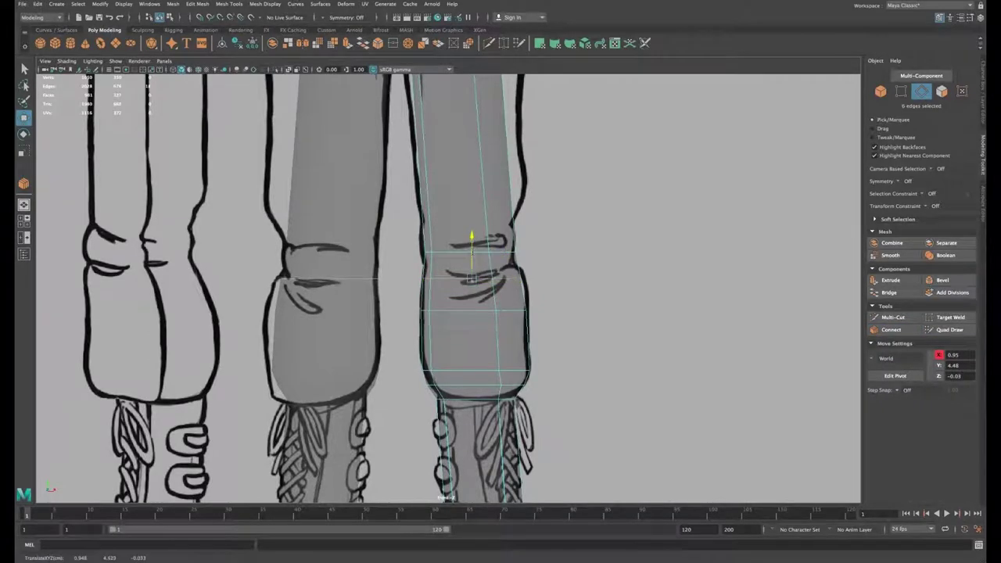
{"action": "key", "text": "e"}
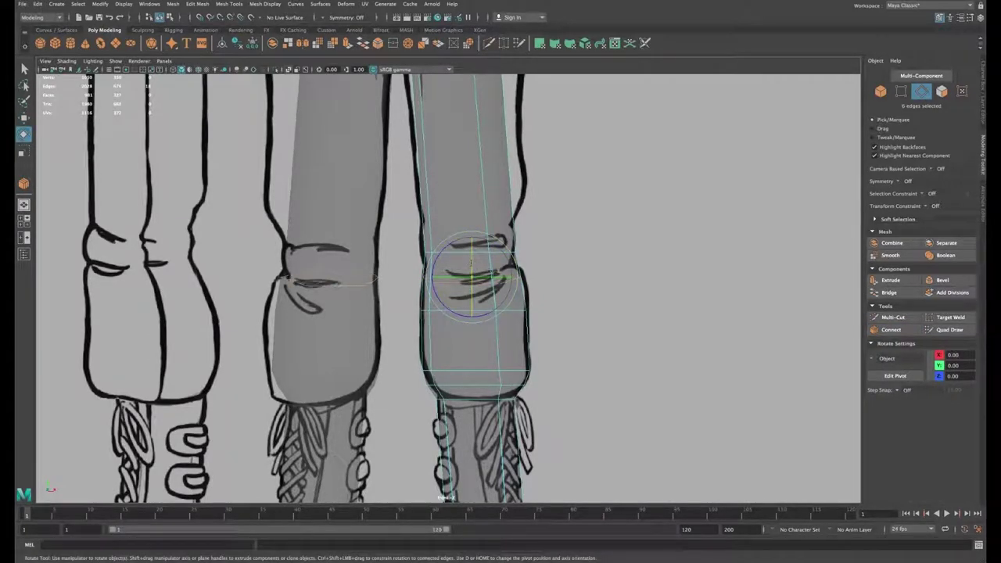
Step: Move the side-facing body copy from the back view drawing onto the side view drawing at about X -3.34
{"action": "middle_click_drag", "start_coordinate": [195, 319], "coordinate": [426, 315], "text": "alt"}
{"action": "middle_click_drag", "start_coordinate": [244, 293], "coordinate": [496, 290], "text": "alt"}
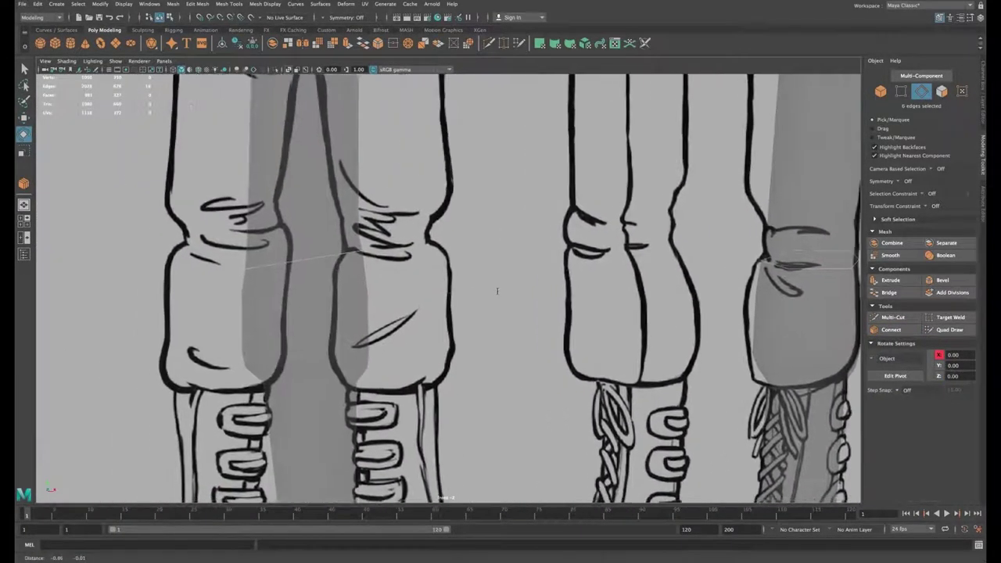
{"action": "right_click_drag", "start_coordinate": [496, 290], "coordinate": [329, 290], "text": "alt"}
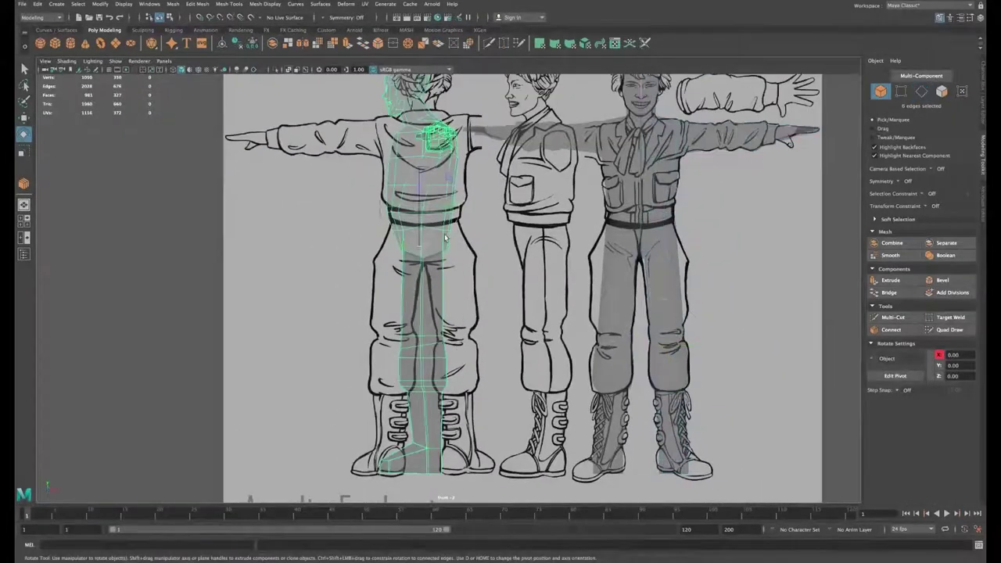
{"action": "key", "text": "w"}
{"action": "left_click_drag", "start_coordinate": [409, 180], "coordinate": [532, 180]}
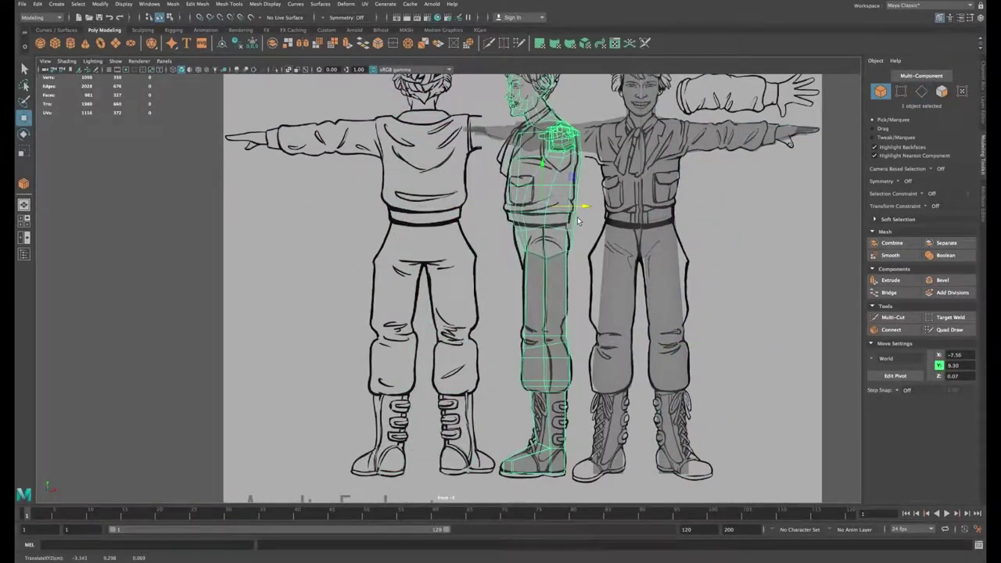
Step: Adjust the vertices around the knee on the side-facing copy to match the trouser outline in the side drawing
{"action": "scroll", "coordinate": [474, 287], "scroll_direction": "up", "scroll_amount": 5}
{"action": "right_click_drag", "start_coordinate": [469, 286], "coordinate": [426, 283]}
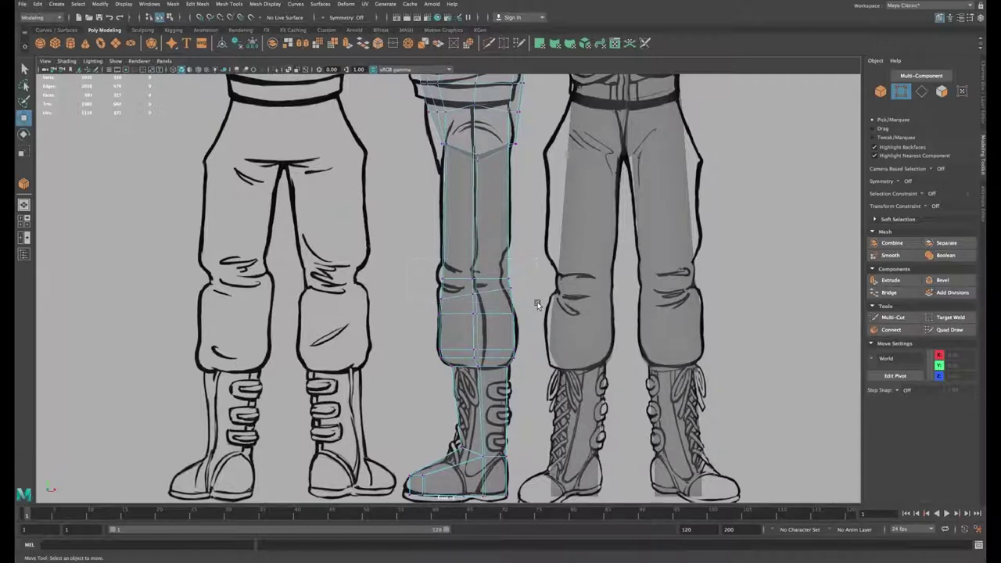
{"action": "left_click_drag", "start_coordinate": [537, 305], "coordinate": [514, 289]}
{"action": "left_click_drag", "start_coordinate": [416, 294], "coordinate": [462, 303]}
{"action": "middle_click_drag", "start_coordinate": [462, 303], "coordinate": [459, 289], "text": "alt"}
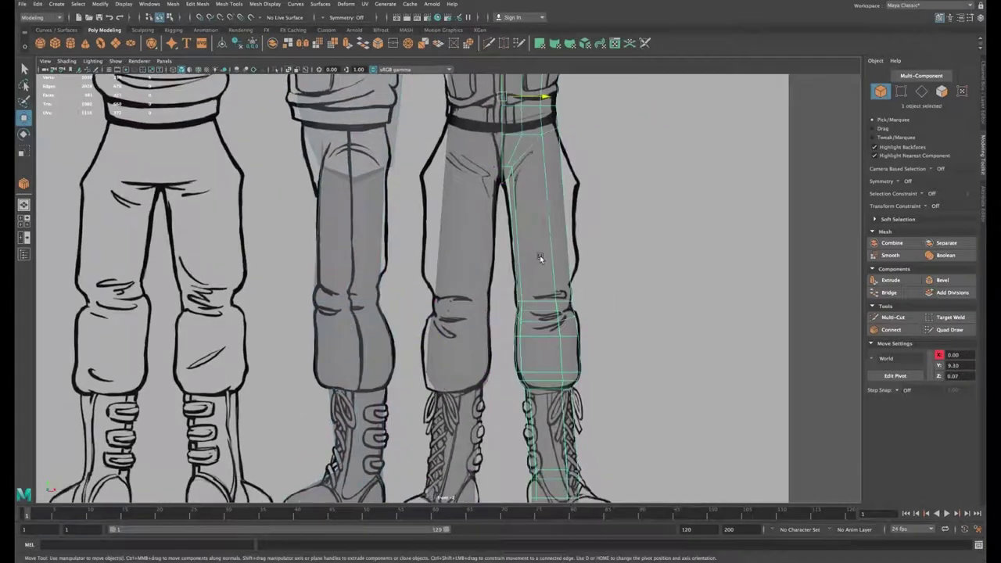
Step: Insert an edge loop around the middle of the front-view thigh, scale it to the trouser leg, and place it at about X 0.87, Y 6.26
{"action": "right_click_drag", "start_coordinate": [539, 205], "coordinate": [539, 211]}
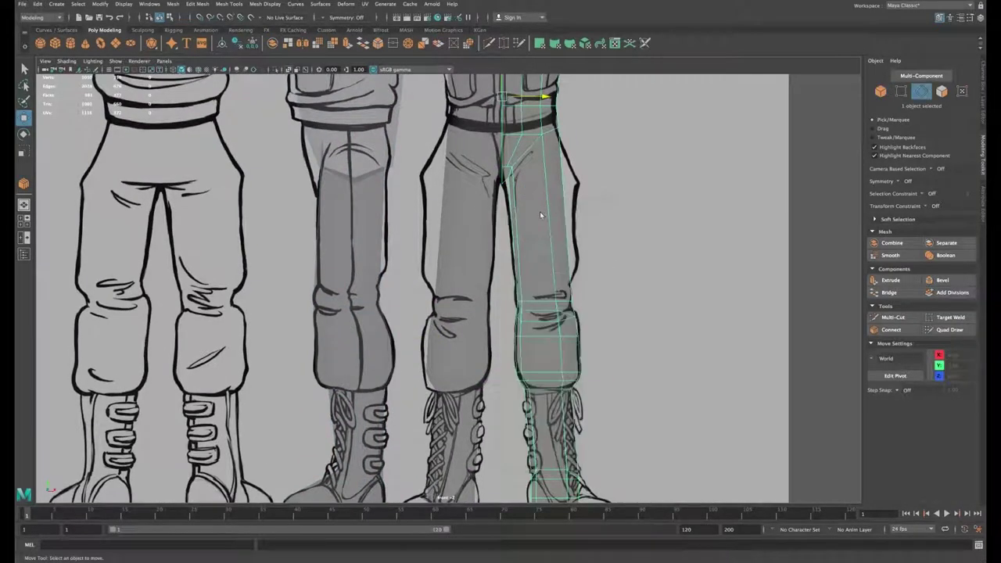
{"action": "left_click_drag", "start_coordinate": [507, 253], "coordinate": [605, 274]}
{"action": "right_click_drag", "start_coordinate": [605, 275], "coordinate": [607, 236], "text": "shift"}
{"action": "key", "text": "r"}
{"action": "left_click_drag", "start_coordinate": [538, 189], "coordinate": [539, 198]}
{"action": "key", "text": "w"}
{"action": "key", "text": "r"}
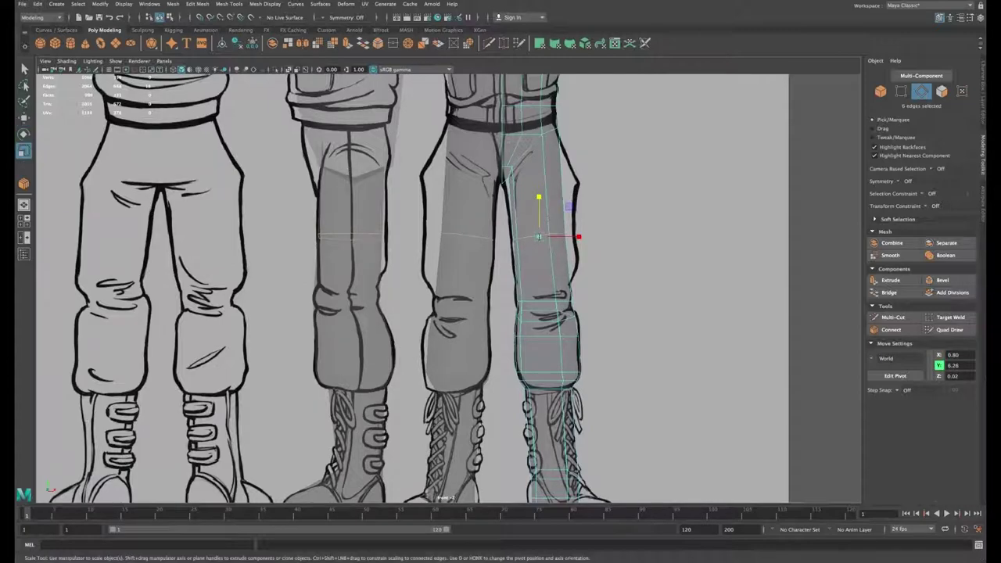
{"action": "left_click_drag", "start_coordinate": [539, 237], "coordinate": [541, 237]}
{"action": "key", "text": "w"}
{"action": "left_click", "coordinate": [581, 236]}
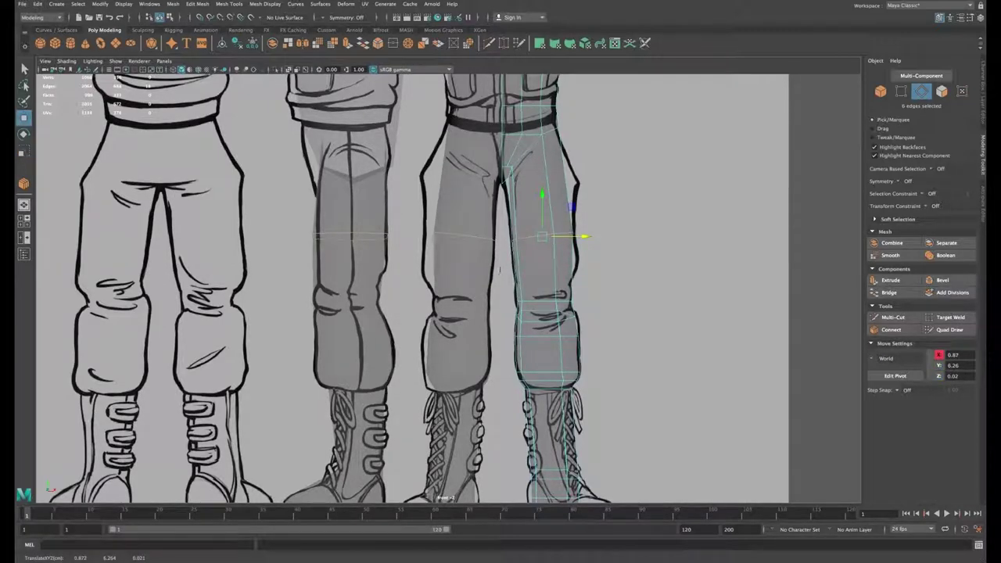
Step: Insert an edge loop just above the knee with Connect and rotate it to follow the trouser shape
{"action": "left_click", "coordinate": [891, 329]}
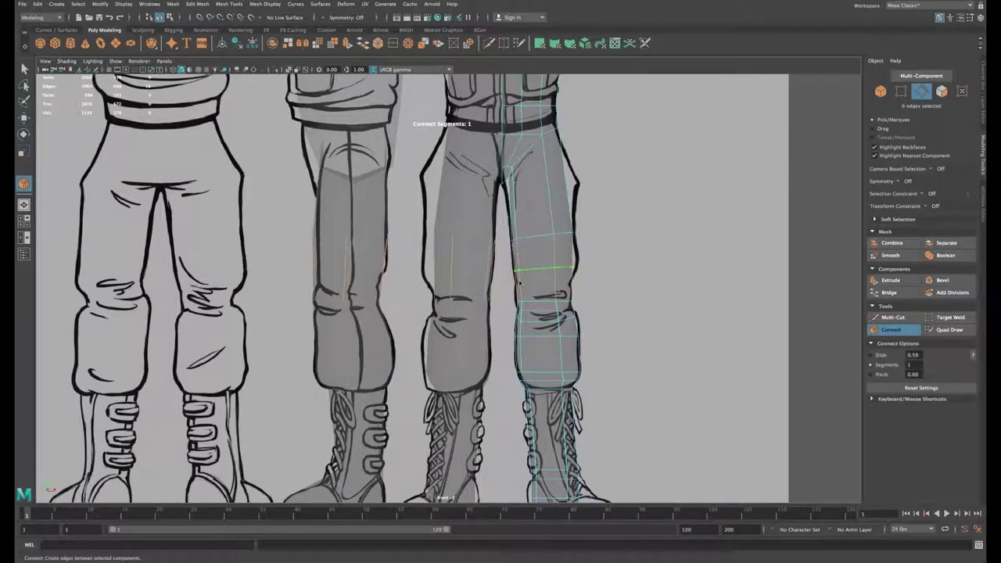
{"action": "key", "text": "e"}
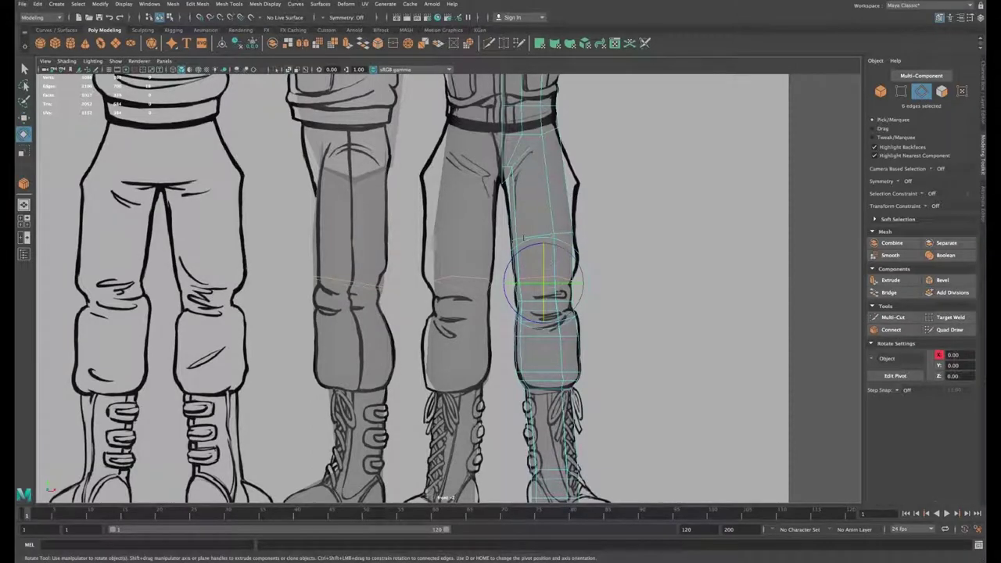
Step: Insert an edge loop around the upper thigh below the crotch and fit it to the trouser outline at about X 0.87, Y 7.18
{"action": "middle_click_drag", "start_coordinate": [523, 238], "coordinate": [525, 296], "text": "alt"}
{"action": "left_click_drag", "start_coordinate": [507, 264], "coordinate": [591, 253]}
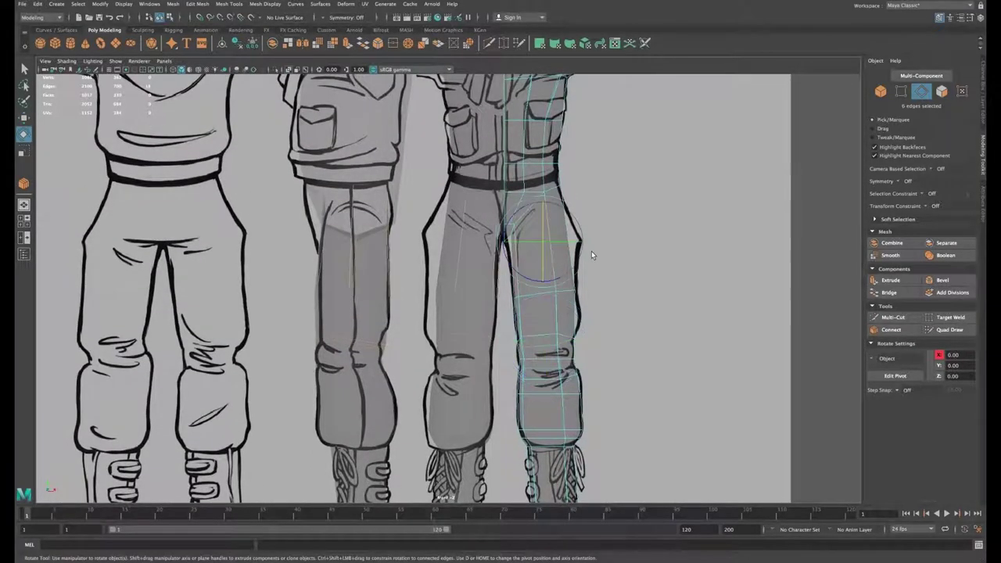
{"action": "left_click", "coordinate": [902, 332]}
{"action": "key", "text": "r"}
{"action": "left_click_drag", "start_coordinate": [540, 212], "coordinate": [539, 227]}
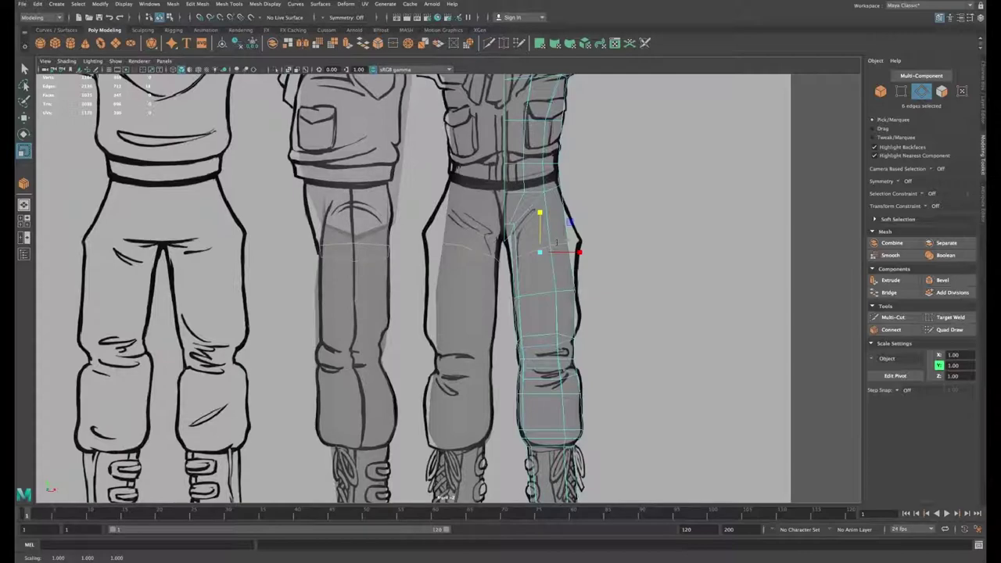
{"action": "key", "text": "w"}
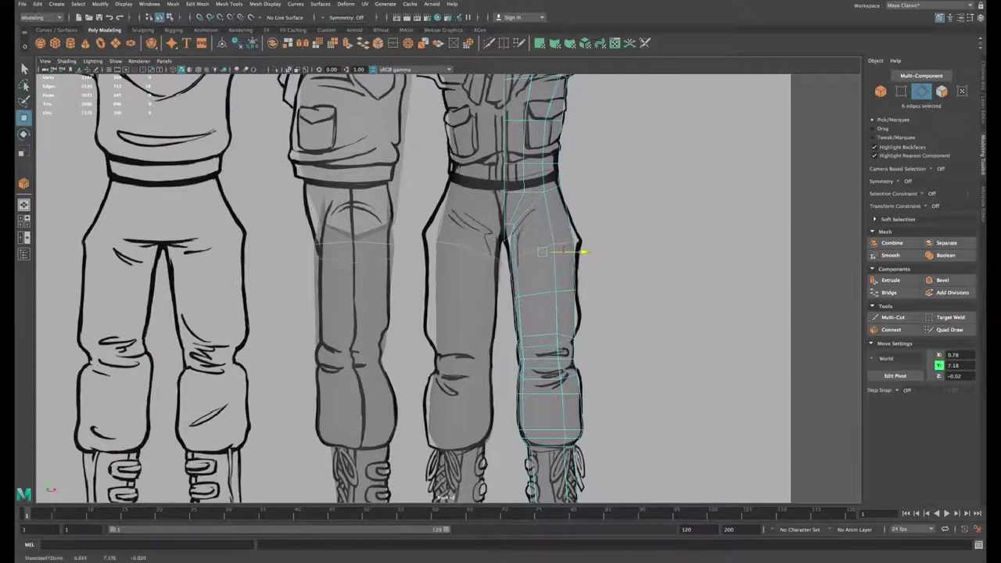
{"action": "right_click_drag", "start_coordinate": [561, 224], "coordinate": [538, 226]}
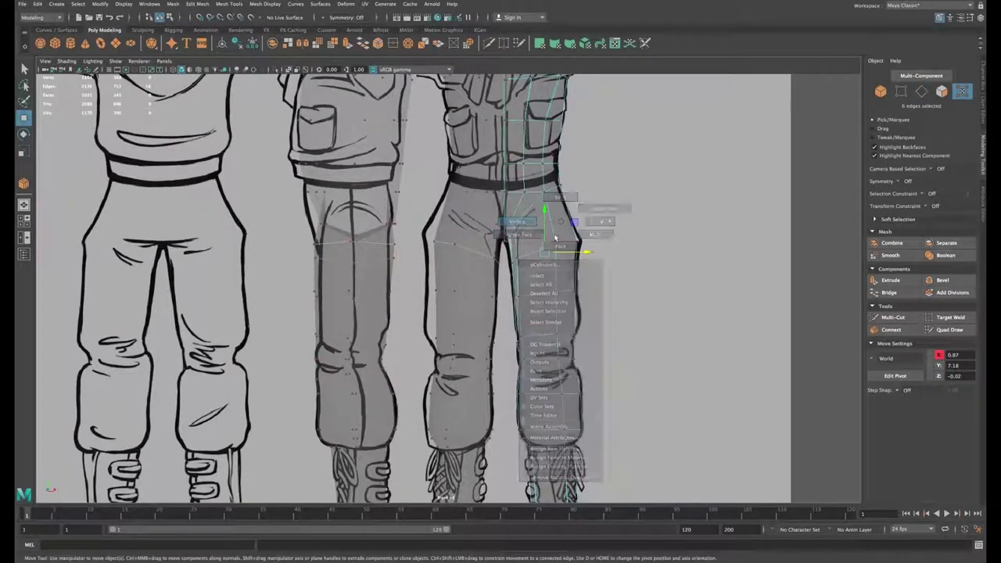
Step: Move the outer thigh and hip vertices on the front-facing mesh onto the trouser outline, with the hip at about X 1.64, Y 7.41
{"action": "left_click", "coordinate": [586, 340]}
{"action": "left_click", "coordinate": [574, 291]}
{"action": "left_click_drag", "start_coordinate": [587, 291], "coordinate": [590, 291]}
{"action": "left_click", "coordinate": [579, 241]}
{"action": "left_click_drag", "start_coordinate": [597, 240], "coordinate": [600, 240]}
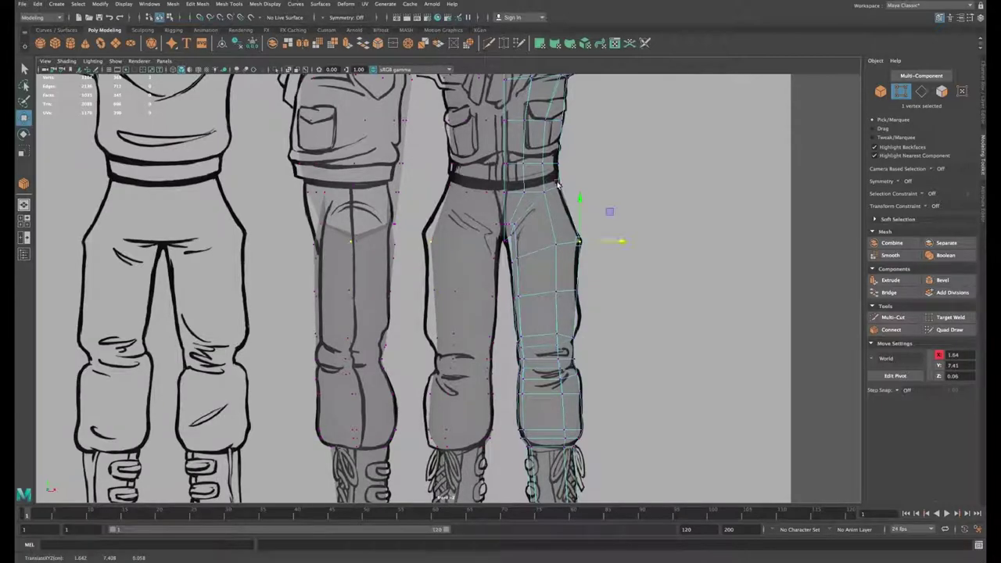
{"action": "left_click", "coordinate": [561, 185]}
{"action": "left_click", "coordinate": [577, 187]}
Step: Reposition the vertices around the crotch and upper inner thigh to follow the front drawing's trouser lines
{"action": "left_click_drag", "start_coordinate": [509, 253], "coordinate": [521, 268]}
{"action": "middle_click_drag", "start_coordinate": [519, 266], "coordinate": [523, 285], "text": "alt"}
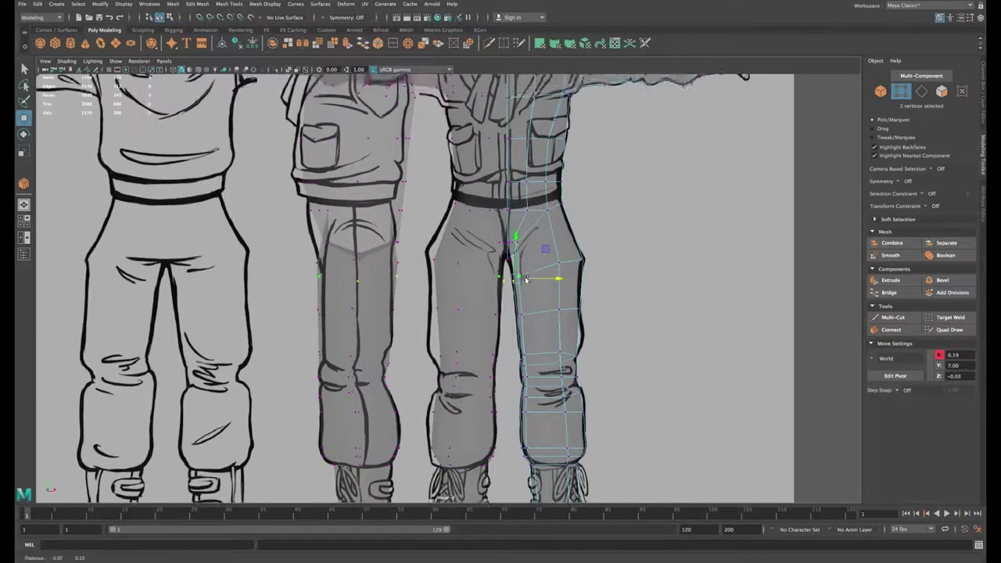
{"action": "scroll", "coordinate": [523, 273], "scroll_direction": "up", "scroll_amount": 8}
{"action": "left_click_drag", "start_coordinate": [532, 258], "coordinate": [534, 311]}
{"action": "left_click_drag", "start_coordinate": [546, 222], "coordinate": [558, 238]}
{"action": "left_click_drag", "start_coordinate": [552, 234], "coordinate": [548, 265]}
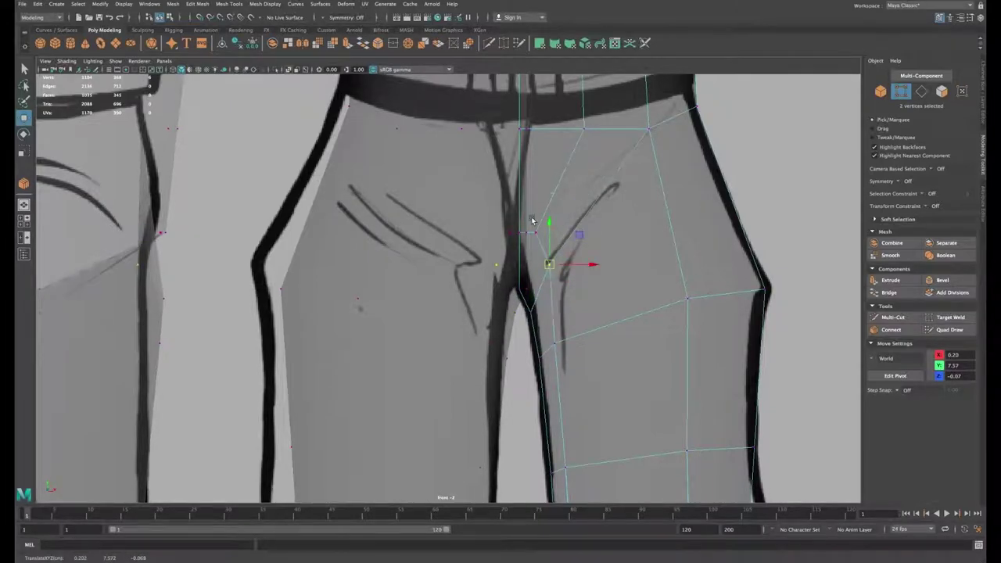
{"action": "left_click_drag", "start_coordinate": [532, 219], "coordinate": [541, 239]}
{"action": "left_click_drag", "start_coordinate": [536, 236], "coordinate": [536, 245]}
Step: Insert an edge loop between the mid-thigh and knee with Connect and fit its outer vertices to the trouser outline
{"action": "right_click_drag", "start_coordinate": [642, 305], "coordinate": [569, 373], "text": "alt"}
{"action": "middle_click_drag", "start_coordinate": [569, 373], "coordinate": [613, 272], "text": "alt"}
{"action": "right_click_drag", "start_coordinate": [567, 270], "coordinate": [564, 244]}
{"action": "left_click_drag", "start_coordinate": [626, 279], "coordinate": [629, 280]}
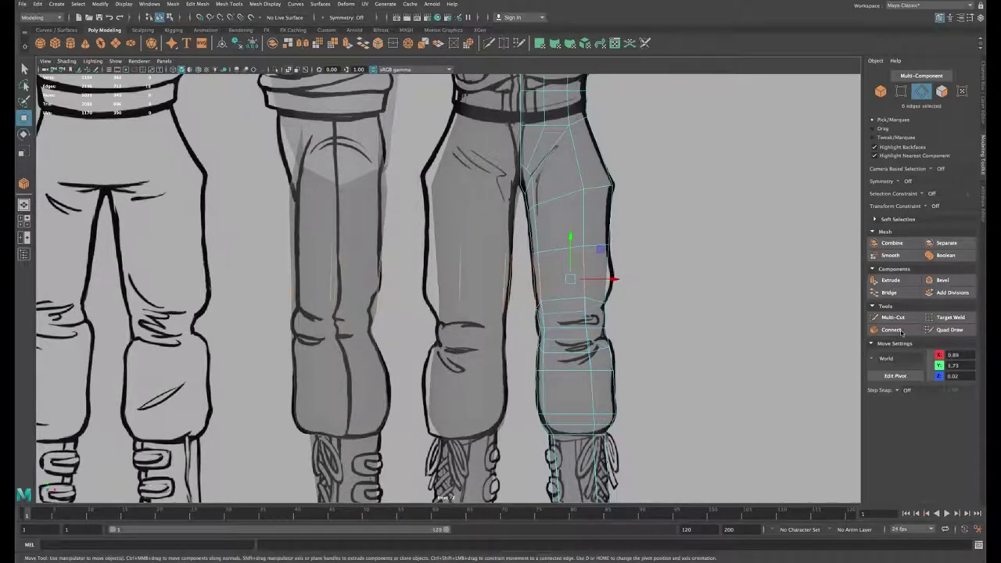
{"action": "left_click", "coordinate": [891, 329]}
{"action": "key", "text": "r"}
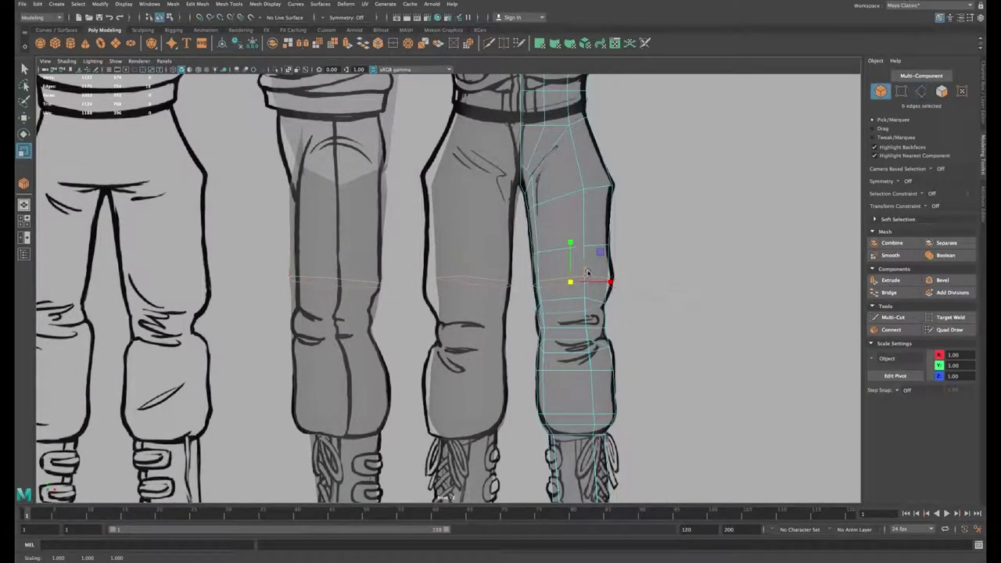
{"action": "key", "text": "F9"}
{"action": "left_click", "coordinate": [619, 280]}
{"action": "key", "text": "w"}
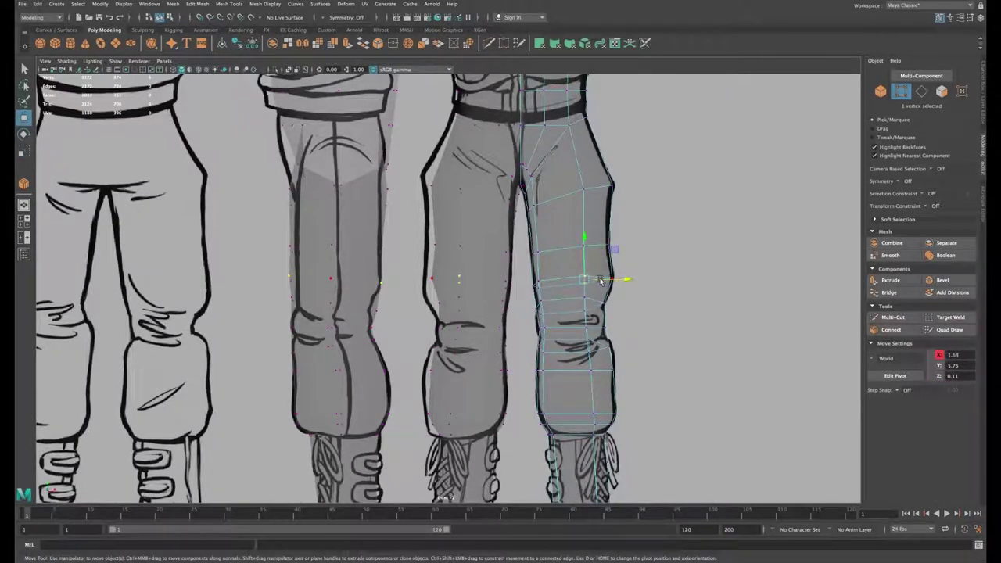
{"action": "middle_click_drag", "start_coordinate": [523, 276], "coordinate": [583, 283], "text": "alt"}
Step: Adjust the thigh, knee and buttock vertices on the side-facing copy to match the side drawing's trouser outline
{"action": "key", "text": "F8"}
{"action": "left_click", "coordinate": [430, 278]}
{"action": "middle_click_drag", "start_coordinate": [430, 278], "coordinate": [502, 302], "text": "alt"}
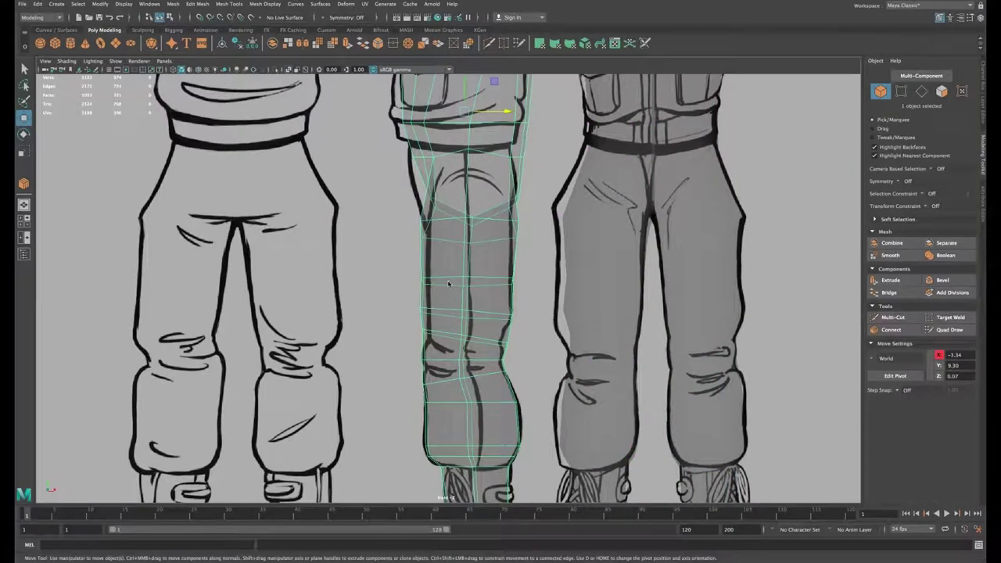
{"action": "right_click_drag", "start_coordinate": [448, 284], "coordinate": [406, 281]}
{"action": "left_click_drag", "start_coordinate": [409, 271], "coordinate": [440, 231]}
{"action": "left_click_drag", "start_coordinate": [502, 208], "coordinate": [532, 228]}
{"action": "left_click_drag", "start_coordinate": [493, 331], "coordinate": [520, 349]}
{"action": "middle_click_drag", "start_coordinate": [395, 181], "coordinate": [415, 272], "text": "alt"}
{"action": "left_click_drag", "start_coordinate": [418, 273], "coordinate": [469, 303]}
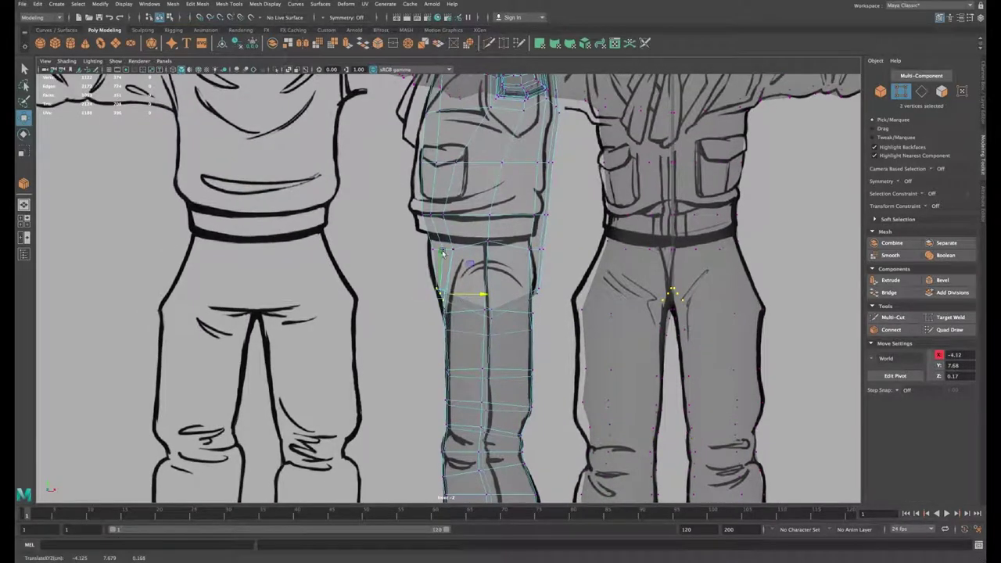
Step: Shift the front and back vertices just below the belt on the side-facing copy to the trouser outline
{"action": "left_click_drag", "start_coordinate": [424, 237], "coordinate": [461, 262]}
{"action": "left_click_drag", "start_coordinate": [461, 249], "coordinate": [457, 248]}
{"action": "left_click_drag", "start_coordinate": [519, 237], "coordinate": [552, 262]}
{"action": "left_click_drag", "start_coordinate": [552, 249], "coordinate": [543, 248]}
{"action": "left_click_drag", "start_coordinate": [522, 282], "coordinate": [551, 320]}
Step: Move the back and front waist vertices on the side-facing copy to match the jacket's waistband
{"action": "middle_click_drag", "start_coordinate": [575, 302], "coordinate": [570, 365], "text": "alt"}
{"action": "left_click_drag", "start_coordinate": [521, 264], "coordinate": [557, 294]}
{"action": "left_click_drag", "start_coordinate": [557, 279], "coordinate": [549, 279]}
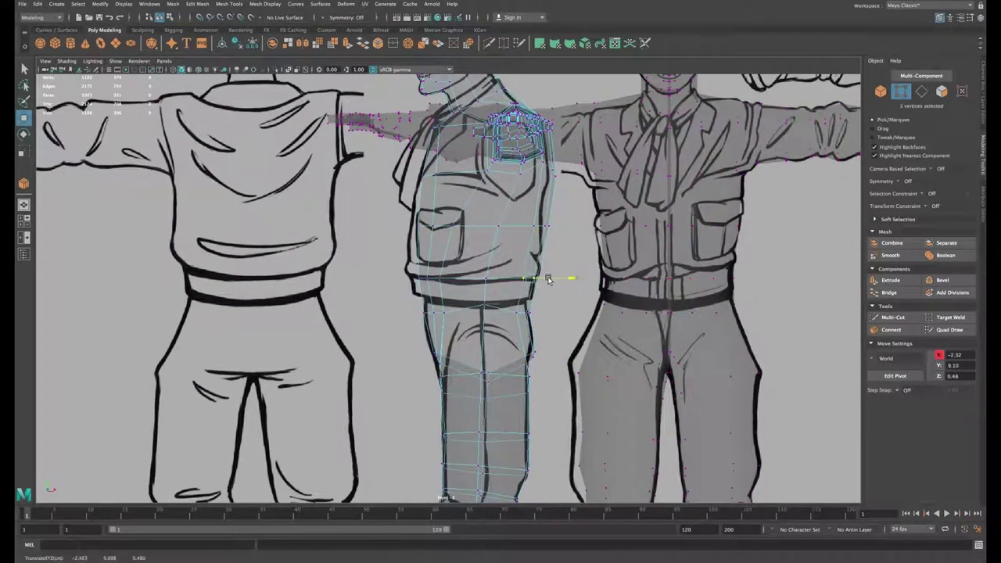
{"action": "middle_click_drag", "start_coordinate": [480, 233], "coordinate": [480, 299], "text": "alt"}
{"action": "left_click_drag", "start_coordinate": [401, 279], "coordinate": [462, 358]}
{"action": "left_click_drag", "start_coordinate": [474, 319], "coordinate": [469, 319]}
Step: Lower the waist edge loop on the front-facing mesh to about Y 9.00, inside the jacket's waistband
{"action": "middle_click_drag", "start_coordinate": [594, 290], "coordinate": [409, 305], "text": "alt"}
{"action": "key", "text": "F8"}
{"action": "left_click", "coordinate": [527, 313]}
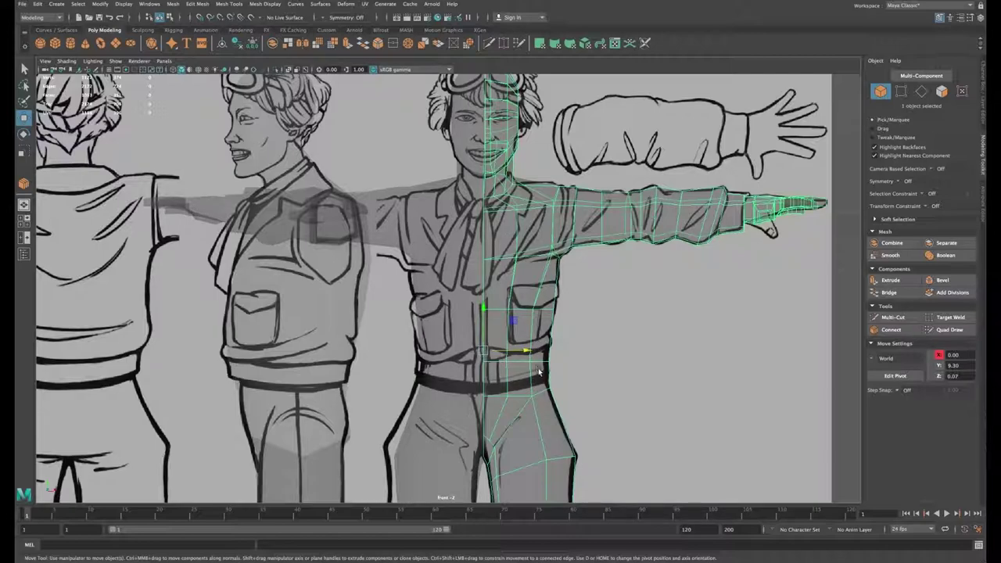
{"action": "scroll", "coordinate": [521, 390], "scroll_direction": "down", "scroll_amount": 1}
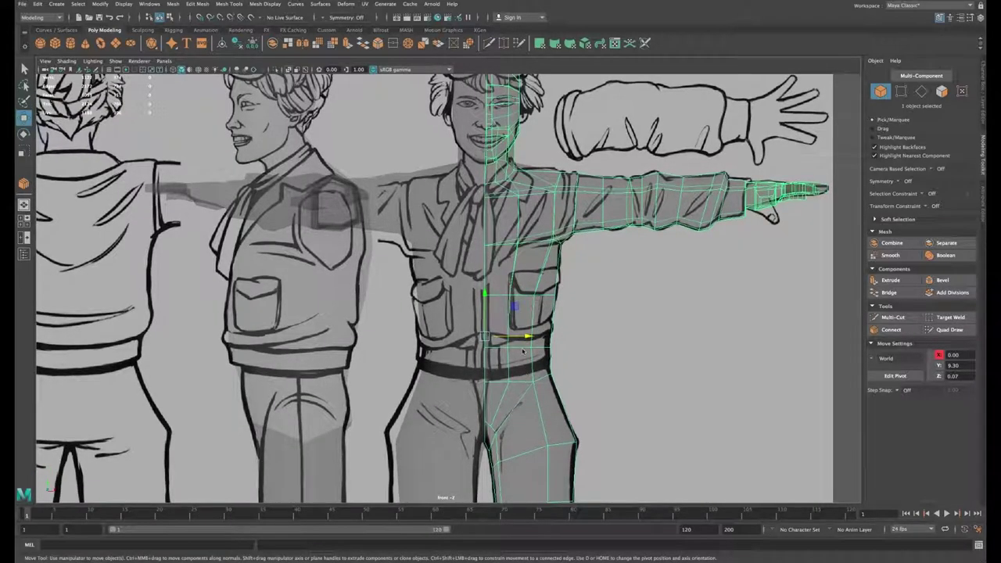
{"action": "right_click_drag", "start_coordinate": [522, 376], "coordinate": [519, 327]}
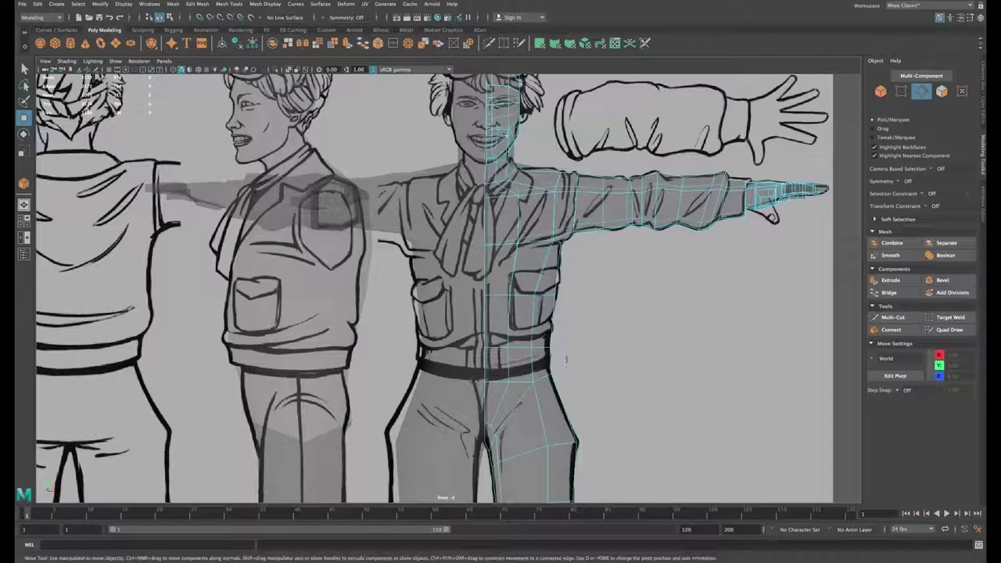
{"action": "double_click", "coordinate": [533, 359]}
Step: Insert an edge loop above the waistband, raise it to about Y 9.34, and widen its outer vertices to the jacket hem
{"action": "left_click", "coordinate": [891, 331]}
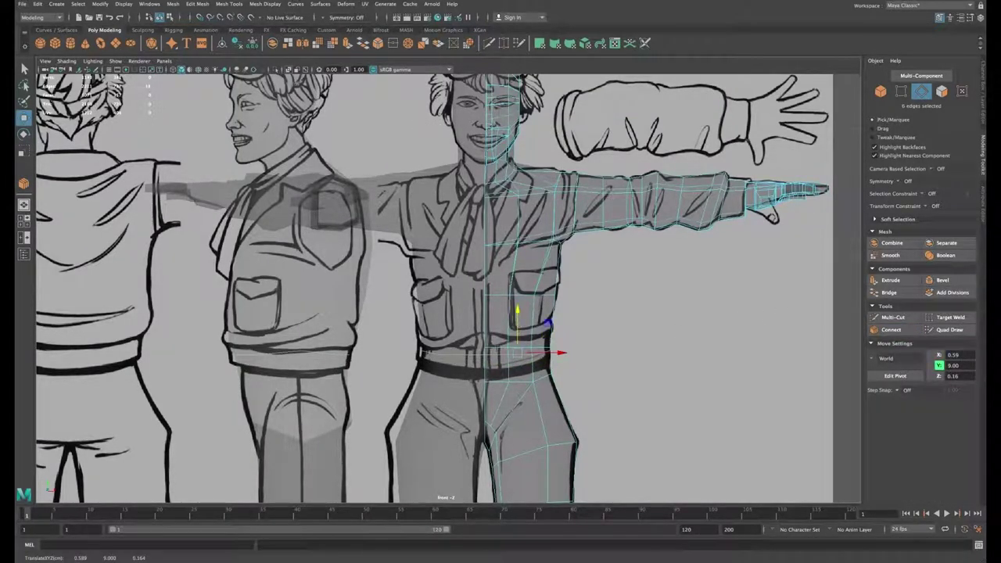
{"action": "double_click", "coordinate": [497, 349]}
{"action": "scroll", "coordinate": [517, 325], "scroll_direction": "up", "scroll_amount": 4}
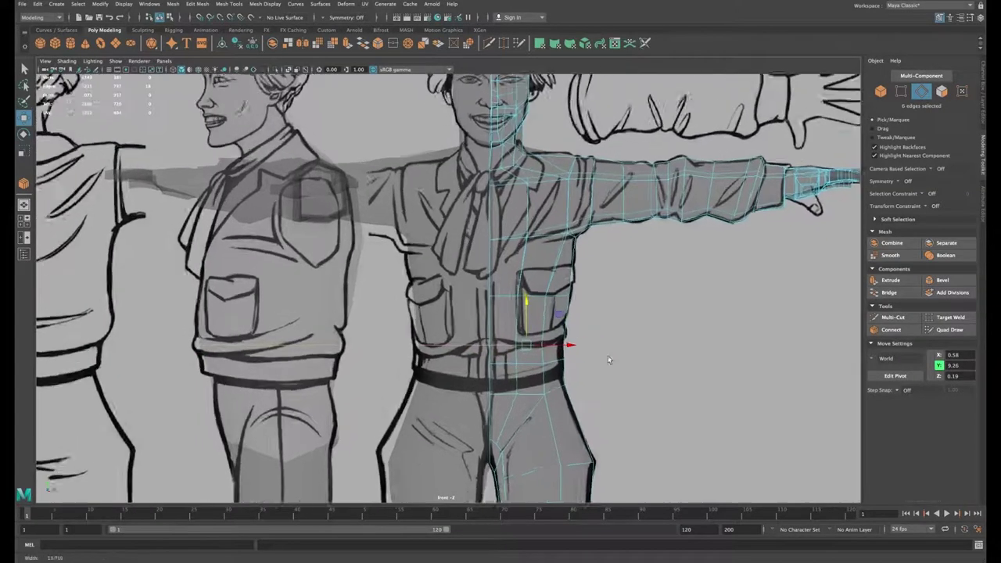
{"action": "left_click_drag", "start_coordinate": [526, 308], "coordinate": [526, 301]}
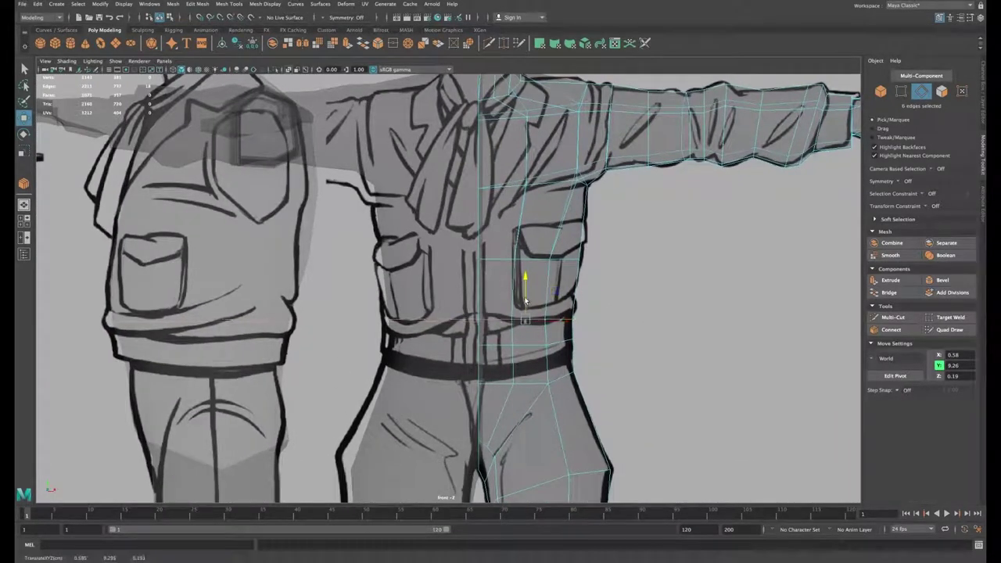
{"action": "key", "text": "F9"}
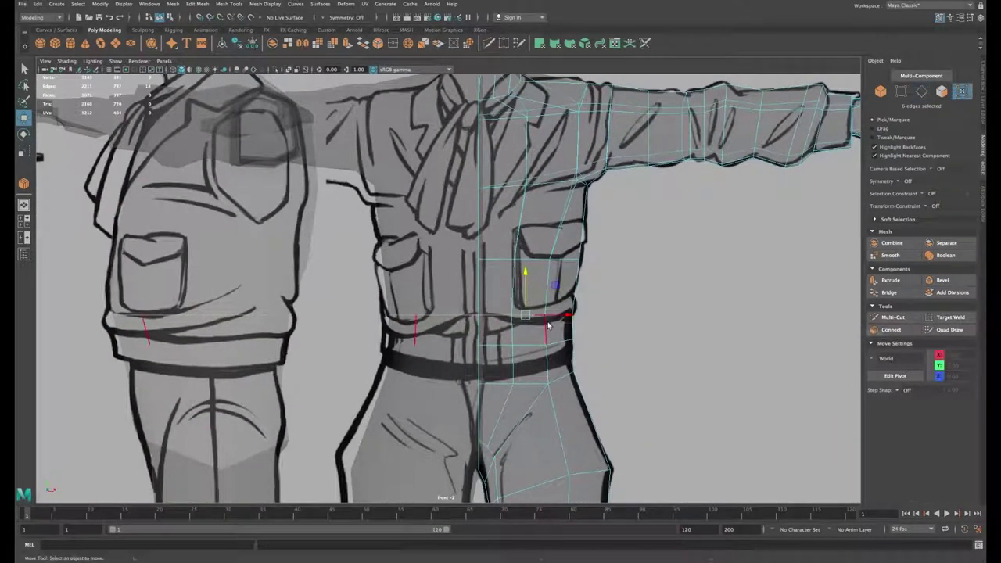
{"action": "left_click_drag", "start_coordinate": [588, 322], "coordinate": [588, 322]}
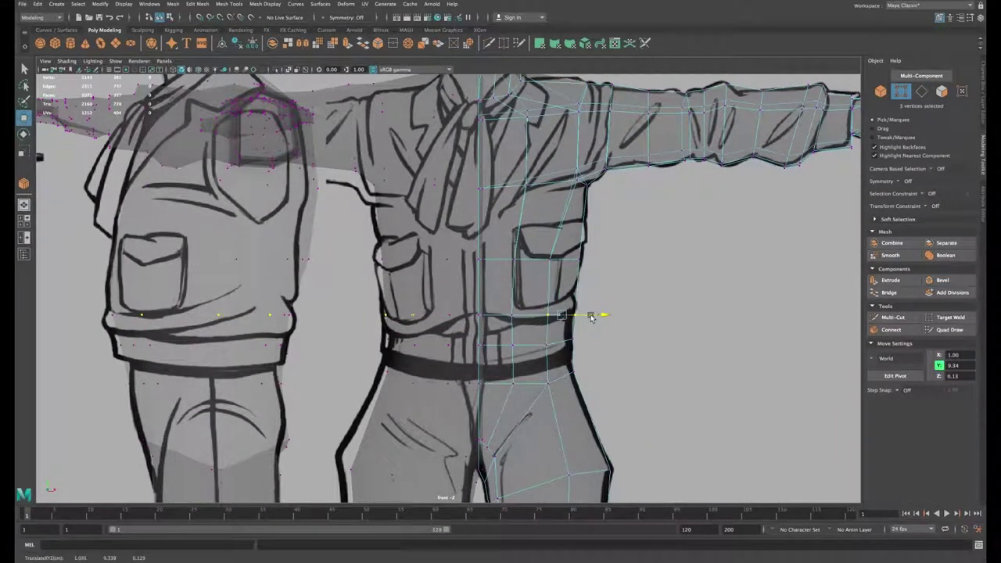
Step: Raise the waistband vertex row to just beneath the hem loop and move the outer pocket-height vertex to about X 1.28, Y 10.03
{"action": "left_click_drag", "start_coordinate": [471, 334], "coordinate": [587, 356]}
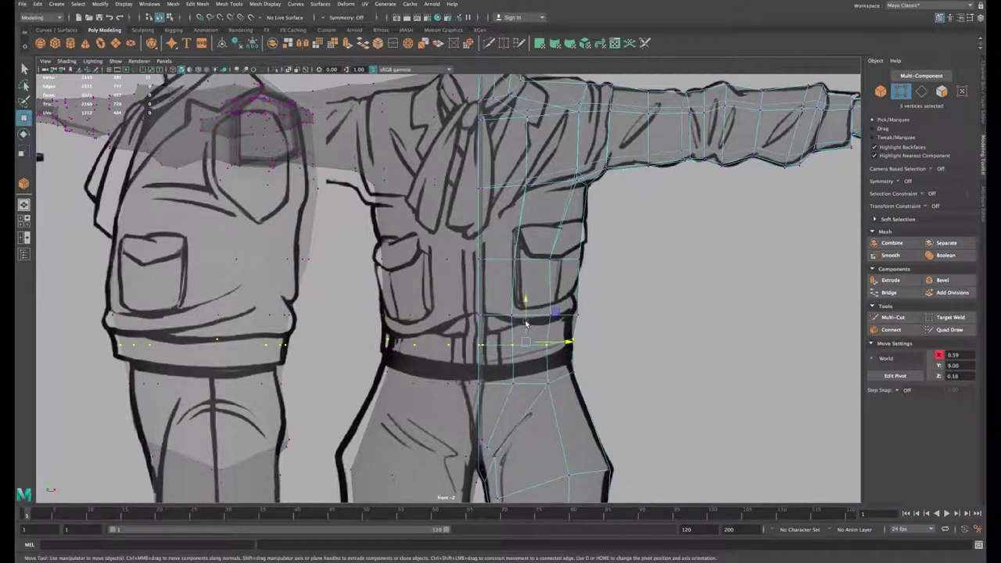
{"action": "left_click_drag", "start_coordinate": [526, 322], "coordinate": [472, 320]}
{"action": "left_click_drag", "start_coordinate": [496, 311], "coordinate": [479, 298]}
{"action": "left_click_drag", "start_coordinate": [590, 269], "coordinate": [570, 251]}
{"action": "left_click_drag", "start_coordinate": [616, 259], "coordinate": [617, 258]}
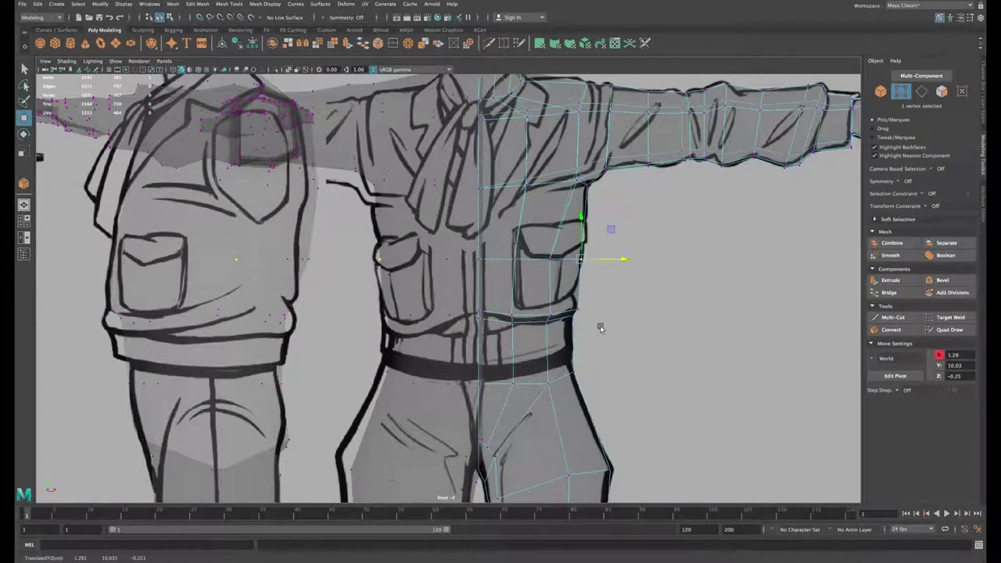
Step: Cut the outline of the chest pocket into the front-facing torso with Multi-Cut, following the drawing
{"action": "middle_click_drag", "start_coordinate": [592, 233], "coordinate": [592, 301], "text": "alt"}
{"action": "left_click", "coordinate": [897, 317]}
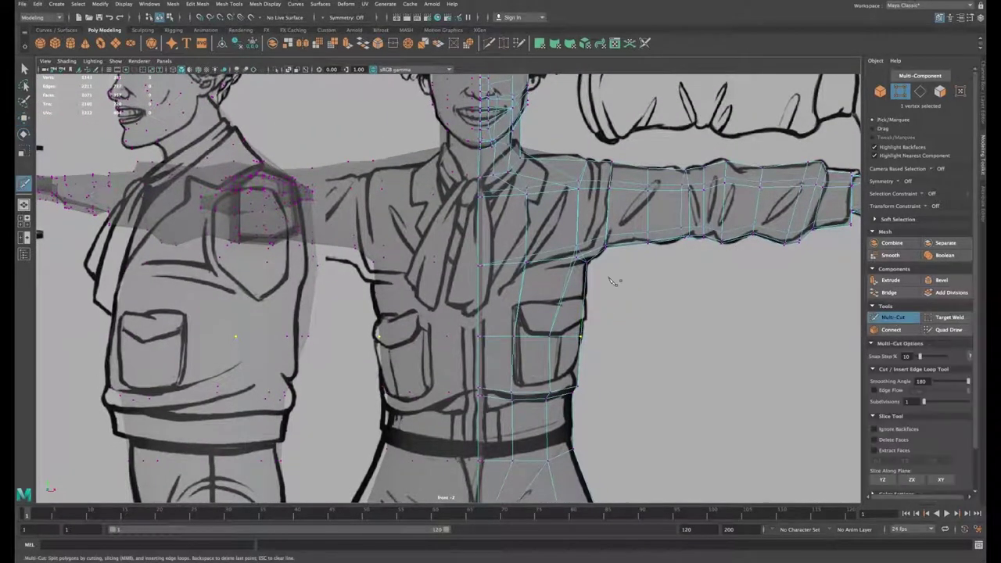
{"action": "middle_click_drag", "start_coordinate": [536, 331], "coordinate": [495, 323], "text": "alt"}
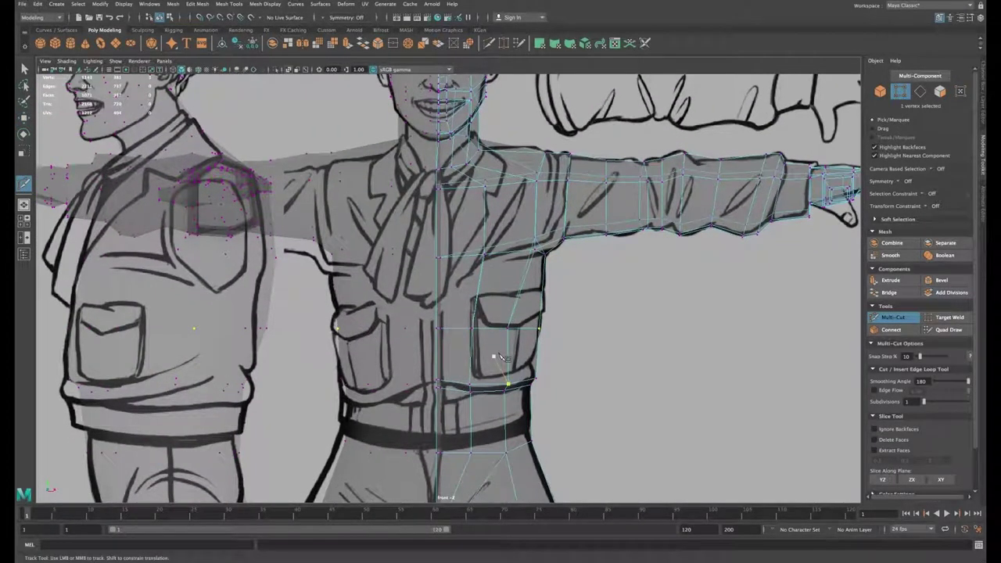
{"action": "left_click", "coordinate": [492, 299]}
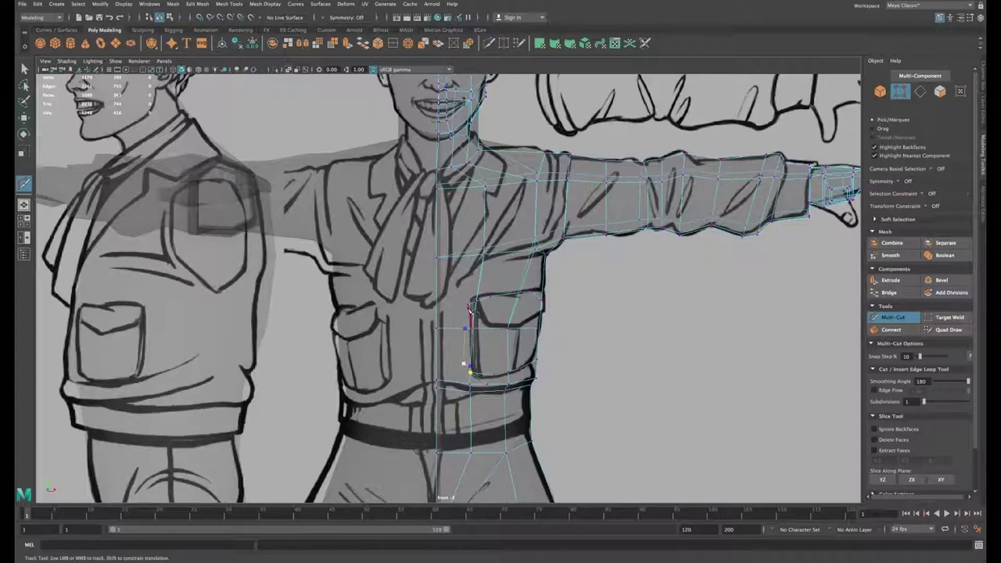
{"action": "key", "text": "Return"}
Step: Switch to the perspective view and weld the stray vertices along the pocket outline's lower edge with Target Weld
{"action": "key", "text": "space"}
{"action": "key", "text": "space"}
{"action": "right_click_drag", "start_coordinate": [407, 234], "coordinate": [516, 235], "text": "alt"}
{"action": "middle_click_drag", "start_coordinate": [516, 234], "coordinate": [527, 290], "text": "alt"}
{"action": "left_click", "coordinate": [528, 303]}
{"action": "key", "text": "w"}
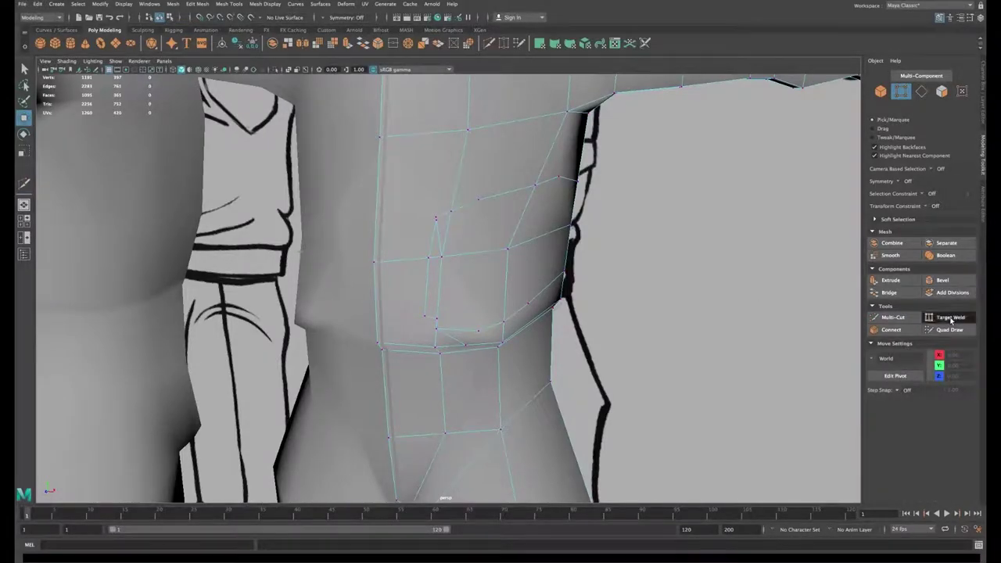
{"action": "left_click", "coordinate": [948, 317]}
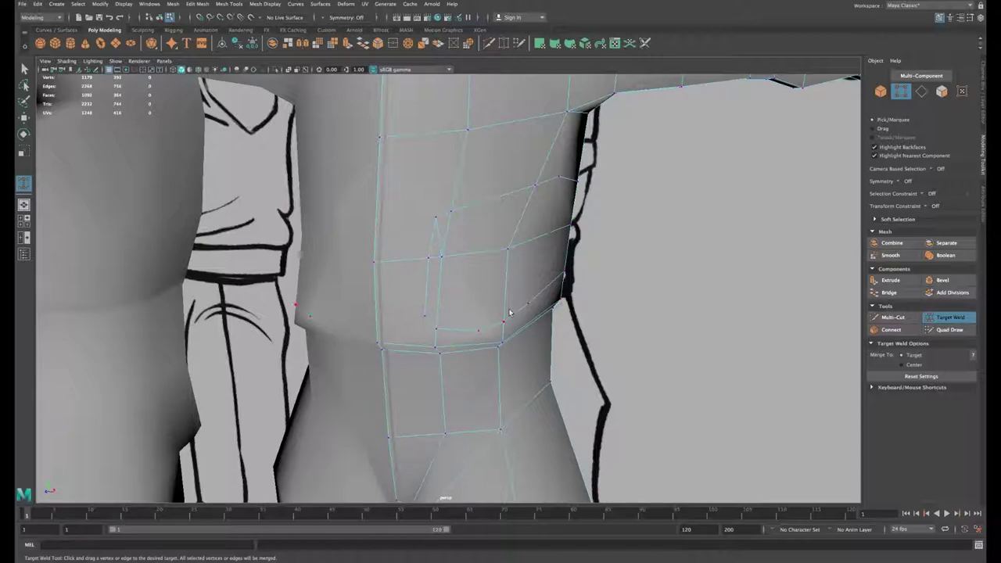
Step: Cut a vertical edge down the pocket's outer side and weld the vertex behind its upper edge to the underarm vertex
{"action": "left_click_drag", "start_coordinate": [516, 305], "coordinate": [488, 229], "text": "alt"}
{"action": "key", "text": "ctrl+shift+x"}
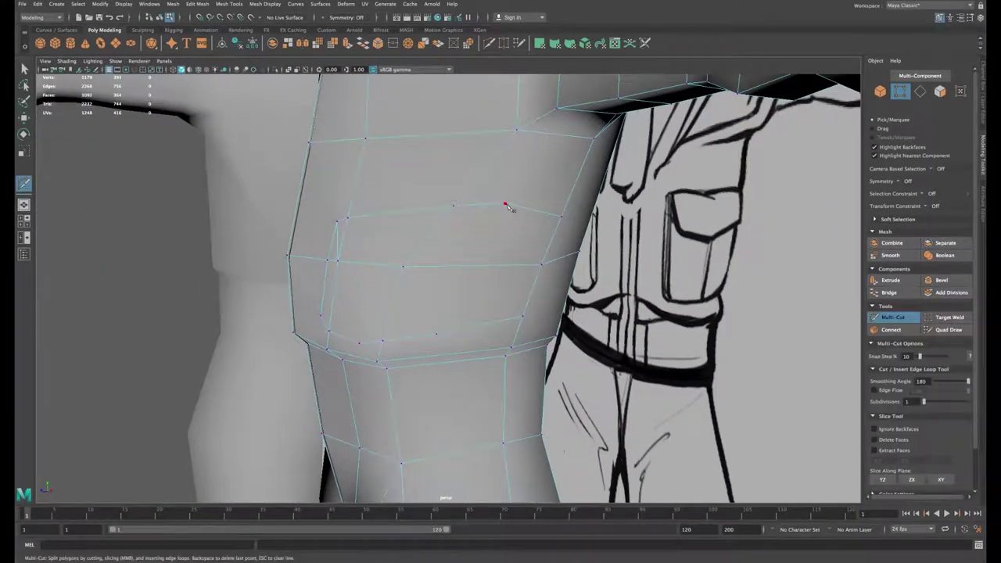
{"action": "left_click", "coordinate": [437, 334]}
{"action": "key", "text": "Return"}
{"action": "left_click", "coordinate": [948, 316]}
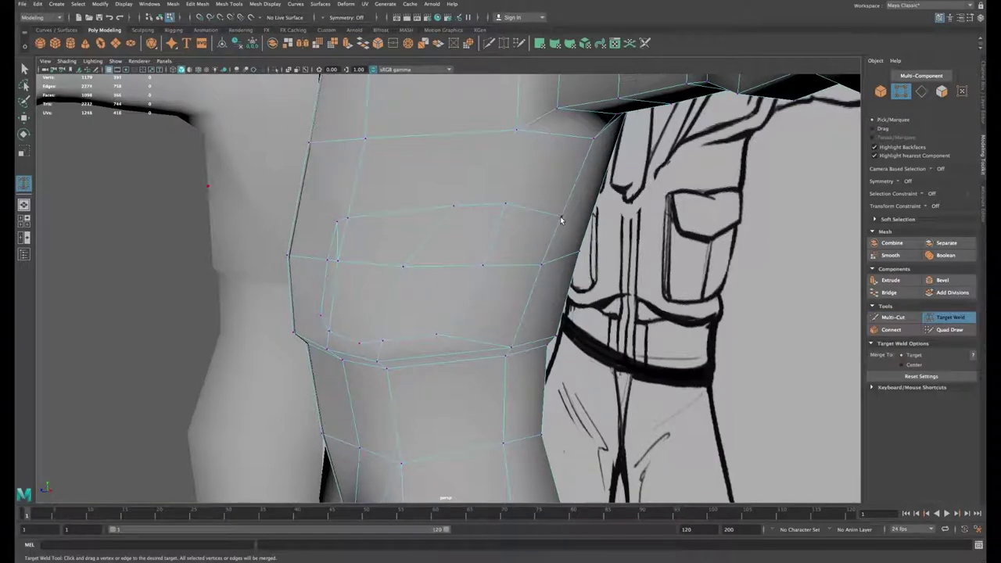
{"action": "left_click_drag", "start_coordinate": [561, 218], "coordinate": [593, 139]}
Step: Move the three vertices of the pocket's outer side toward the chest to about Z 0.47 and shift the neighbouring vertices forward
{"action": "key", "text": "e"}
{"action": "left_click", "coordinate": [505, 205]}
{"action": "left_click", "coordinate": [483, 266], "text": "shift"}
{"action": "left_click", "coordinate": [437, 335], "text": "shift"}
{"action": "key", "text": "w"}
{"action": "left_click_drag", "start_coordinate": [446, 273], "coordinate": [421, 275]}
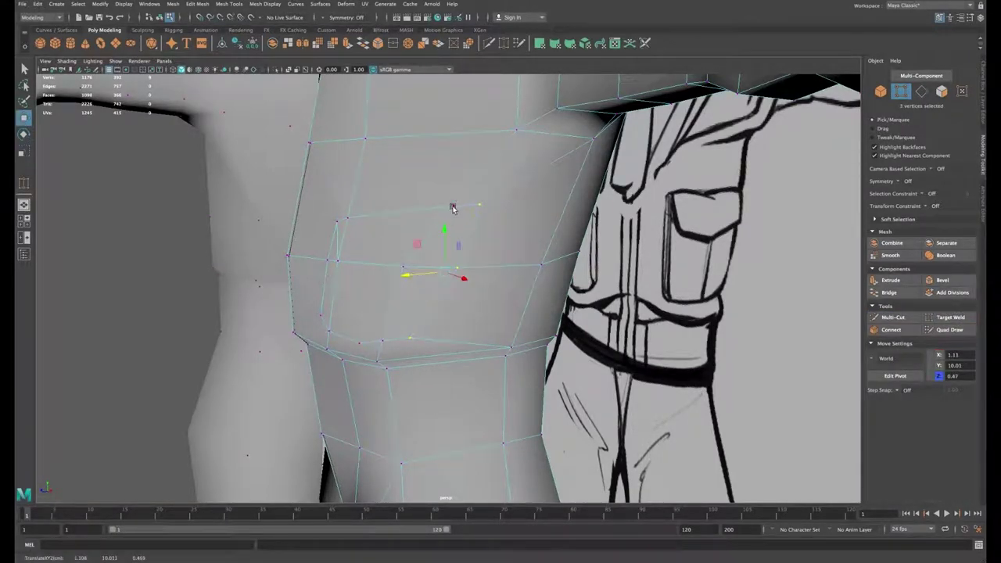
{"action": "left_click", "coordinate": [401, 268]}
{"action": "left_click", "coordinate": [947, 317]}
{"action": "left_click_drag", "start_coordinate": [360, 342], "coordinate": [383, 340]}
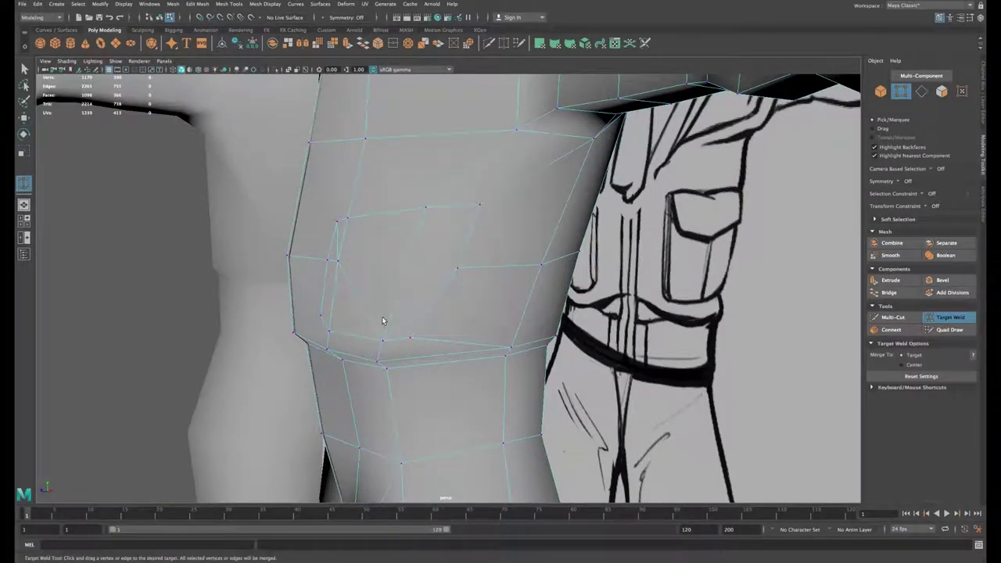
{"action": "key", "text": "w"}
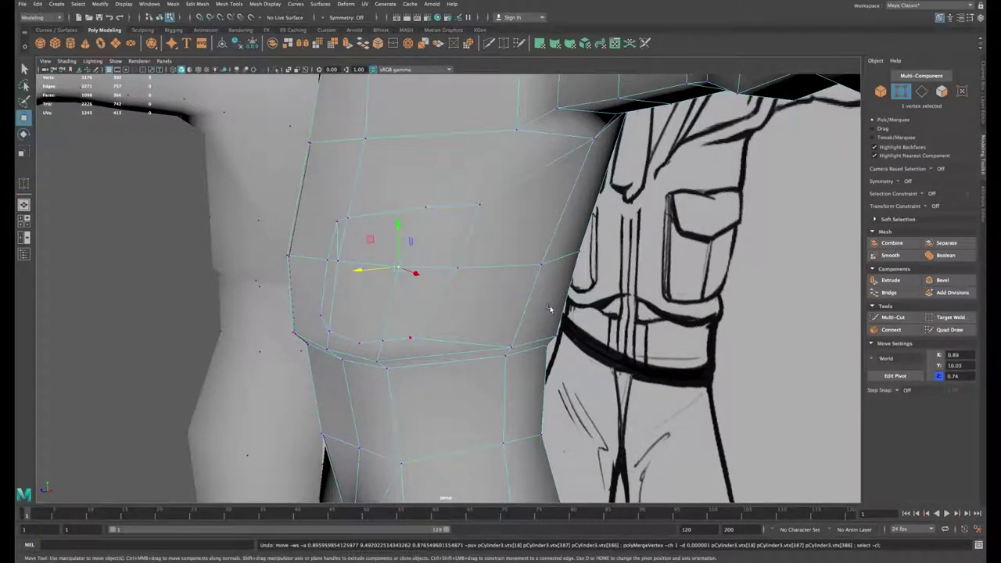
Step: Weld the stray vertex on the pocket's lower edge to its neighbour and remove the diagonal edge at the inner upper corner
{"action": "left_click", "coordinate": [950, 316]}
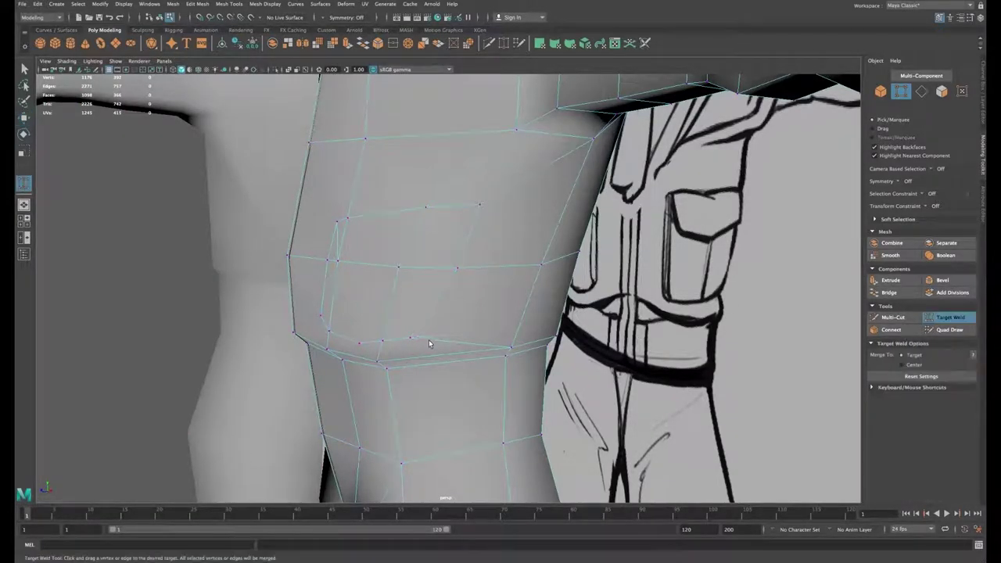
{"action": "left_click_drag", "start_coordinate": [377, 344], "coordinate": [382, 341]}
{"action": "key", "text": "w"}
{"action": "right_click_drag", "start_coordinate": [338, 244], "coordinate": [338, 224]}
{"action": "left_click", "coordinate": [338, 240]}
Step: Move the upper, middle and lower vertices of the pocket's outer side further toward the front of the torso
{"action": "left_click_drag", "start_coordinate": [400, 238], "coordinate": [472, 255], "text": "alt"}
{"action": "right_click_drag", "start_coordinate": [527, 272], "coordinate": [482, 273]}
{"action": "left_click", "coordinate": [557, 208]}
{"action": "left_click_drag", "start_coordinate": [539, 209], "coordinate": [518, 210]}
{"action": "left_click", "coordinate": [535, 272]}
{"action": "left_click_drag", "start_coordinate": [517, 271], "coordinate": [494, 271]}
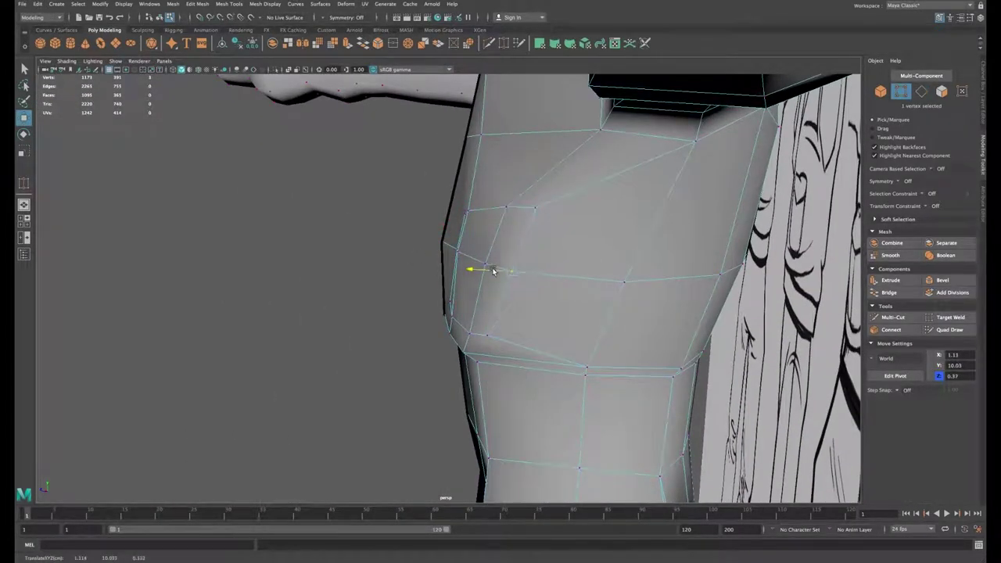
{"action": "left_click", "coordinate": [490, 334]}
{"action": "left_click_drag", "start_coordinate": [471, 331], "coordinate": [468, 248]}
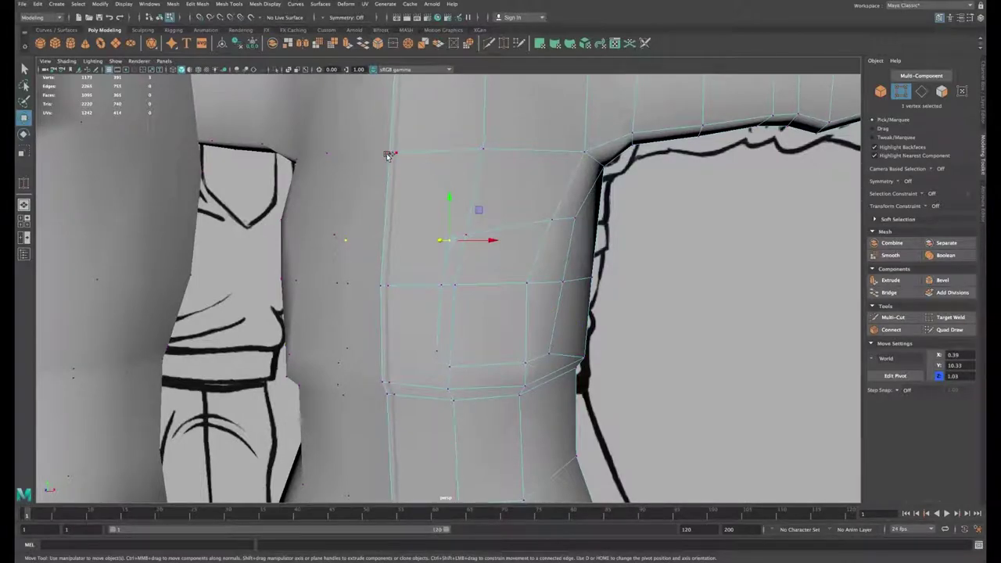
Step: Connect the pocket outline's upper and lower inner corner vertices to the torso's centre-line vertices at chest and waist
{"action": "left_click", "coordinate": [435, 346]}
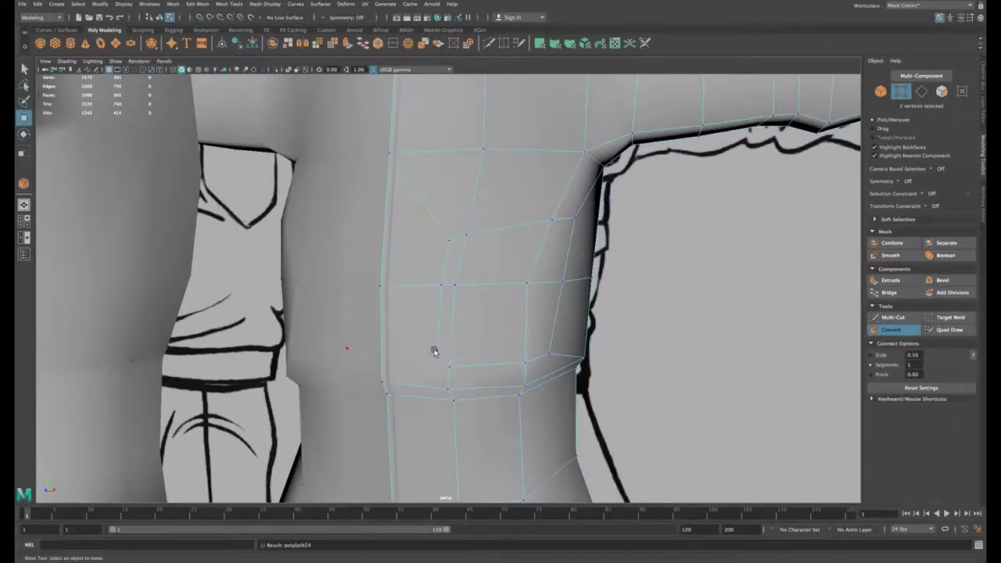
{"action": "left_click", "coordinate": [436, 350]}
{"action": "left_click", "coordinate": [388, 388], "text": "shift"}
{"action": "left_click", "coordinate": [892, 330]}
{"action": "left_click_drag", "start_coordinate": [621, 309], "coordinate": [590, 313], "text": "alt"}
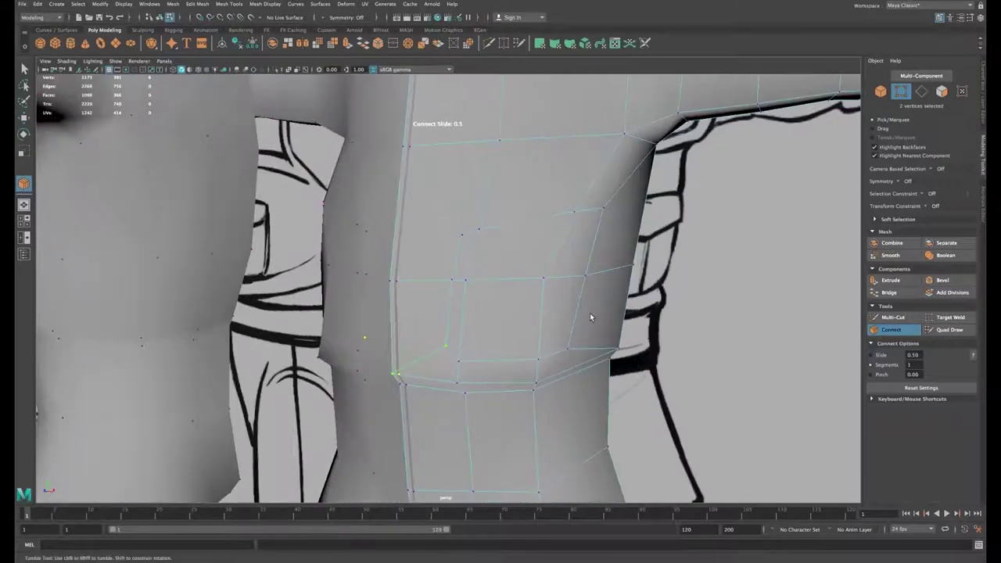
{"action": "key", "text": "w"}
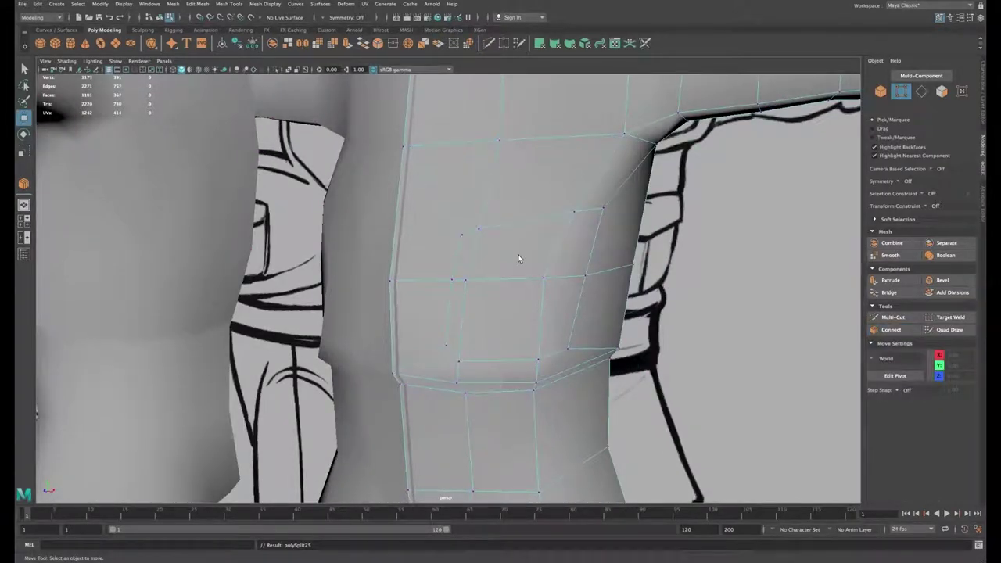
Step: Shift the pocket outline's upper outer corner vertex to about Z 0.49 and return to object mode
{"action": "left_click_drag", "start_coordinate": [518, 256], "coordinate": [505, 265], "text": "alt"}
{"action": "left_click", "coordinate": [577, 215]}
{"action": "left_click_drag", "start_coordinate": [577, 217], "coordinate": [629, 246], "text": "alt"}
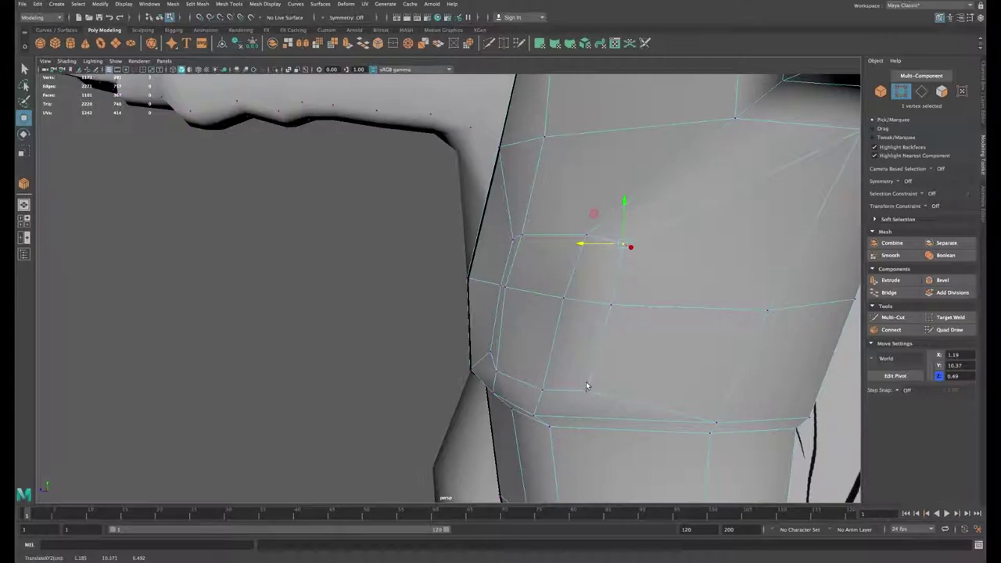
{"action": "left_click_drag", "start_coordinate": [586, 390], "coordinate": [671, 367], "text": "alt"}
{"action": "left_click_drag", "start_coordinate": [455, 355], "coordinate": [414, 333], "text": "alt"}
{"action": "right_click_drag", "start_coordinate": [351, 299], "coordinate": [379, 289]}
{"action": "left_click_drag", "start_coordinate": [379, 290], "coordinate": [368, 305], "text": "alt"}
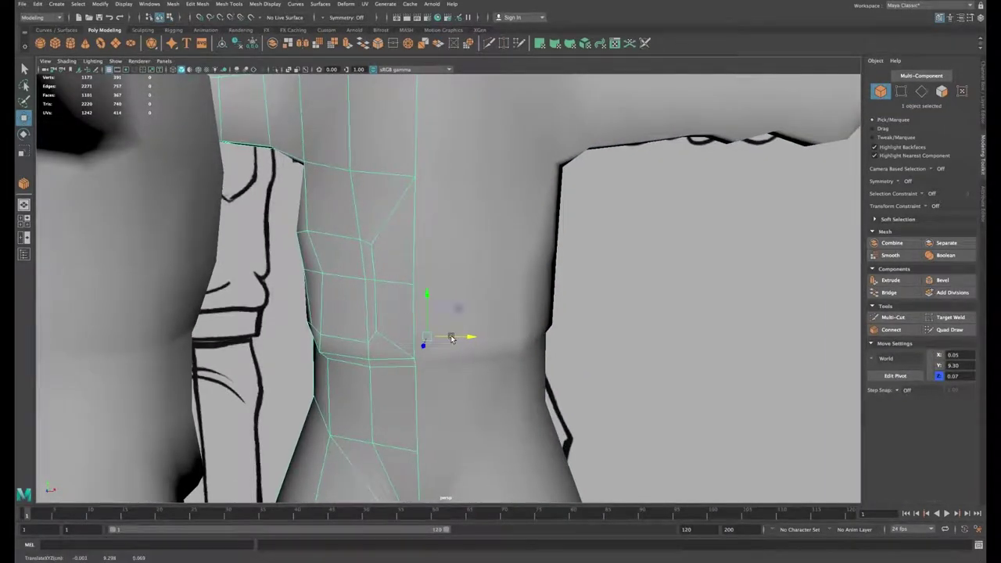
{"action": "left_click_drag", "start_coordinate": [470, 280], "coordinate": [479, 311], "text": "alt"}
Step: Adjust the pocket outline's outer vertices to round the torso, and move the inner middle vertex to about Z 1.10
{"action": "right_click_drag", "start_coordinate": [479, 310], "coordinate": [434, 307]}
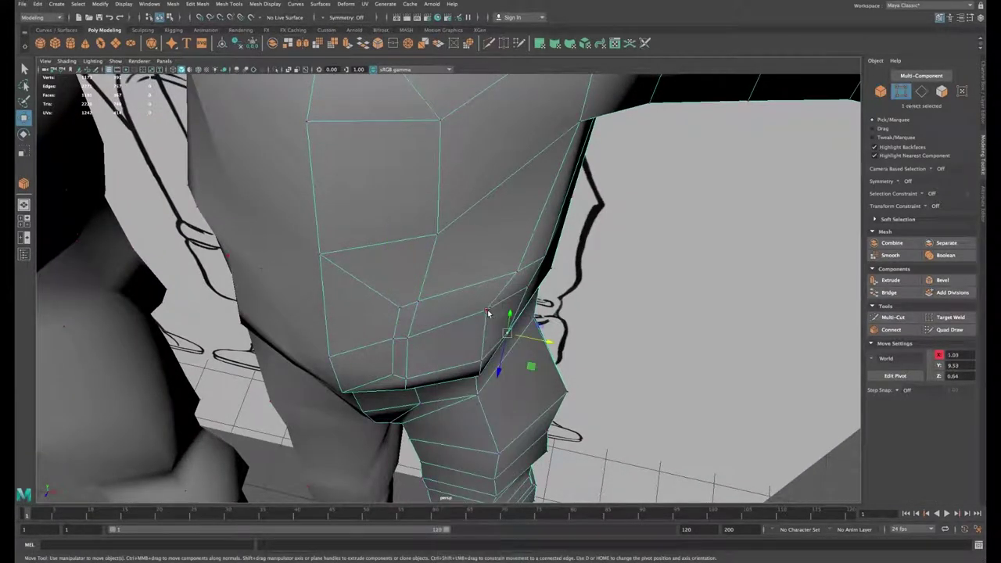
{"action": "left_click", "coordinate": [486, 312]}
{"action": "left_click_drag", "start_coordinate": [520, 290], "coordinate": [492, 334], "text": "alt"}
{"action": "left_click", "coordinate": [410, 349]}
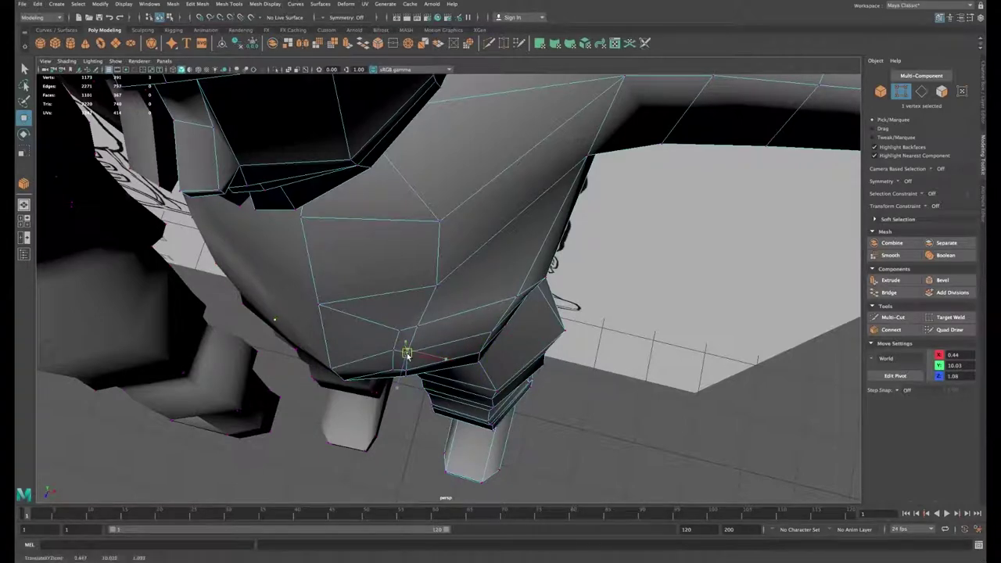
{"action": "left_click_drag", "start_coordinate": [409, 349], "coordinate": [485, 270], "text": "alt"}
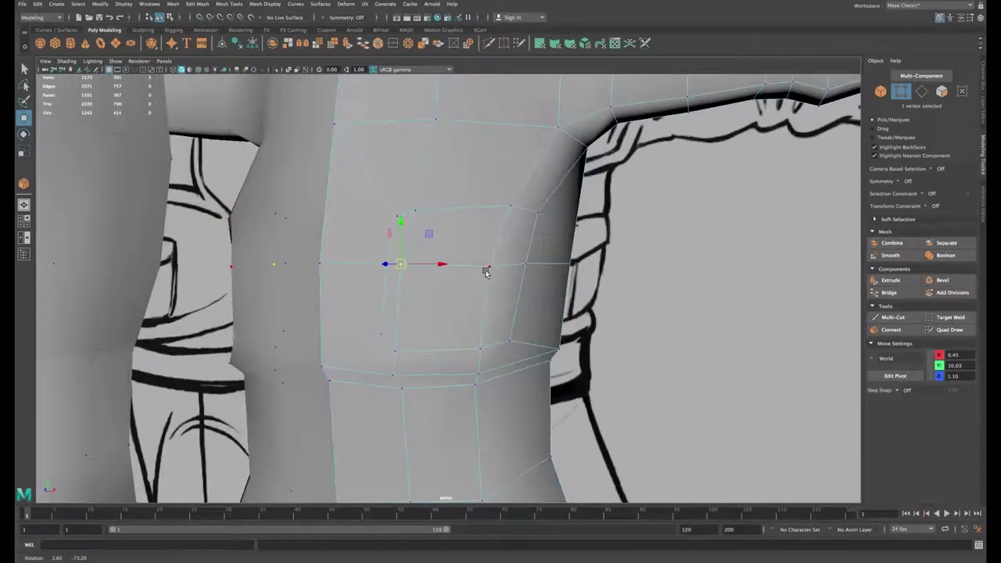
{"action": "right_click_drag", "start_coordinate": [449, 250], "coordinate": [458, 283], "text": "alt"}
{"action": "right_click_drag", "start_coordinate": [461, 244], "coordinate": [458, 218]}
{"action": "left_click", "coordinate": [428, 230]}
{"action": "double_click", "coordinate": [447, 240]}
{"action": "left_click_drag", "start_coordinate": [448, 239], "coordinate": [413, 247], "text": "alt"}
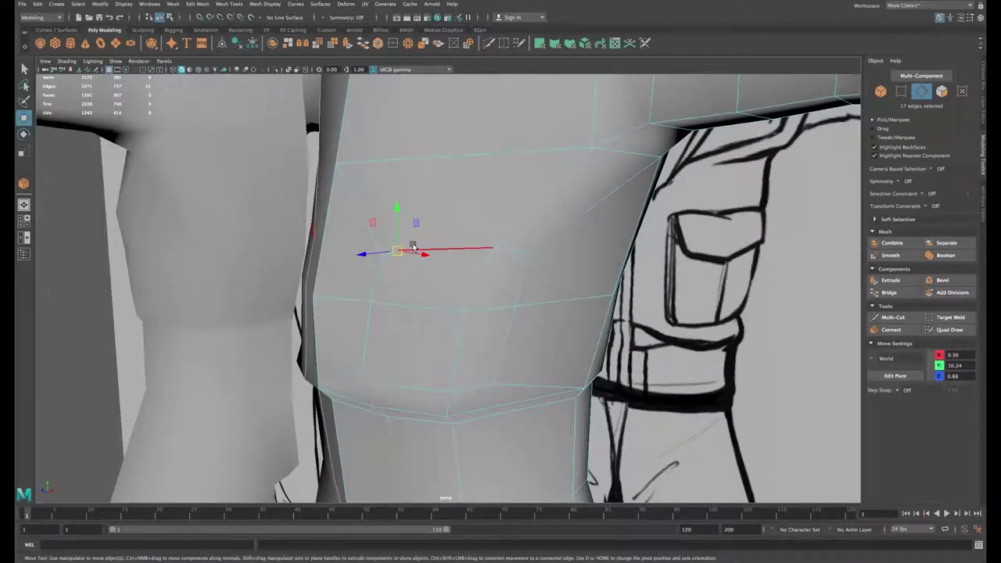
{"action": "left_click_drag", "start_coordinate": [438, 238], "coordinate": [468, 265], "text": "alt"}
Step: Extrude the six faces inside the pocket outline outward from the torso to give the pocket thickness
{"action": "right_click", "coordinate": [467, 264]}
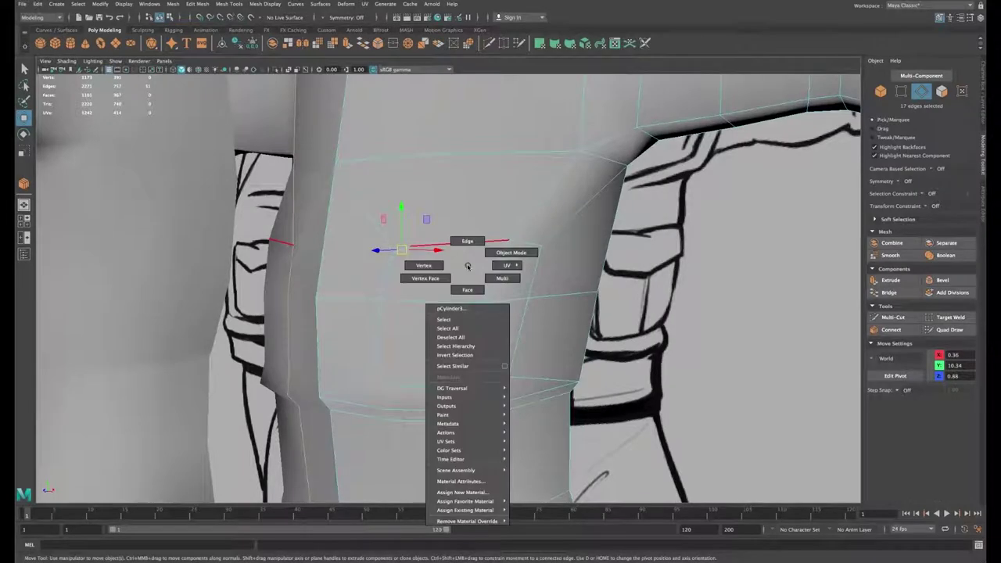
{"action": "left_click", "coordinate": [467, 290]}
{"action": "left_click", "coordinate": [440, 275]}
{"action": "left_click", "coordinate": [514, 269], "text": "shift"}
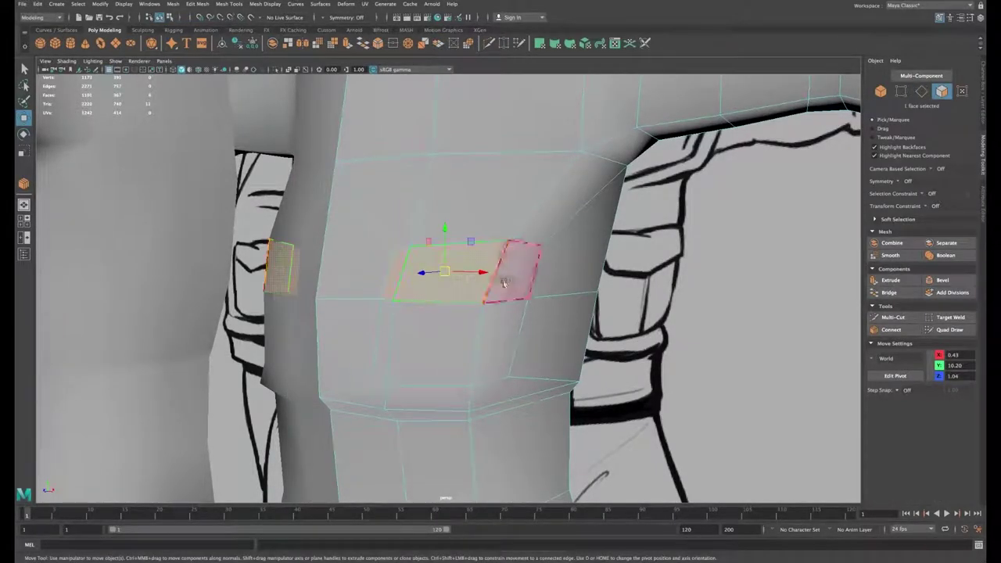
{"action": "left_click", "coordinate": [499, 341], "text": "shift"}
{"action": "left_click", "coordinate": [418, 346], "text": "shift"}
{"action": "left_click", "coordinate": [385, 348], "text": "shift"}
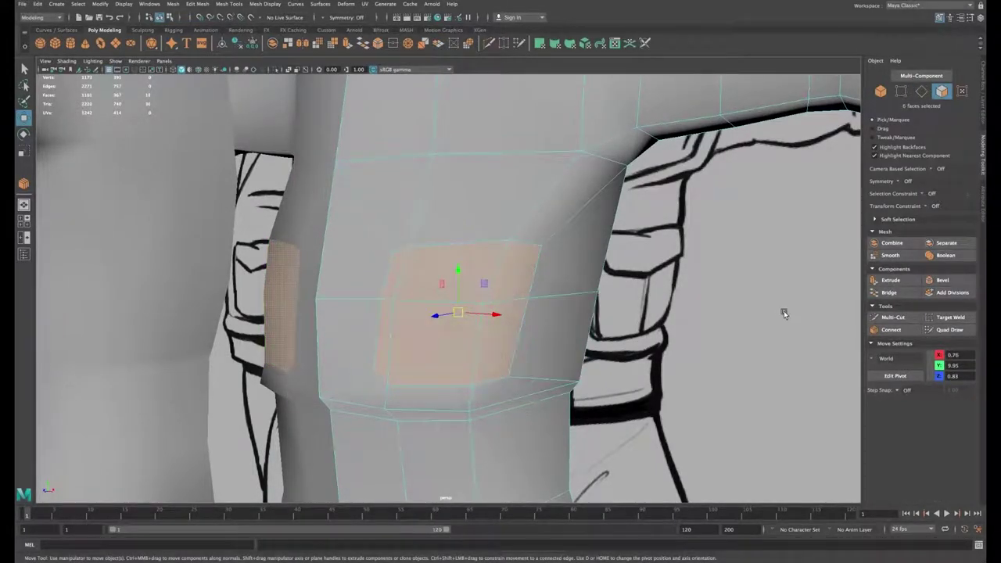
{"action": "key", "text": "ctrl+e"}
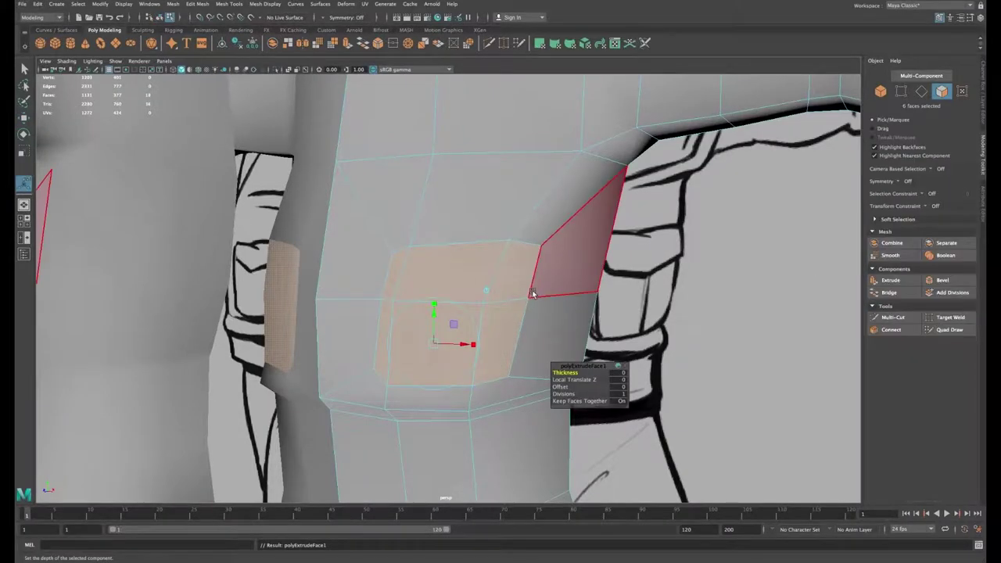
{"action": "left_click_drag", "start_coordinate": [532, 293], "coordinate": [429, 305], "text": "alt"}
{"action": "left_click_drag", "start_coordinate": [369, 351], "coordinate": [361, 354]}
Step: Scale the extruded pocket faces slightly inward and compare the pocket with the front reference drawing
{"action": "key", "text": "r"}
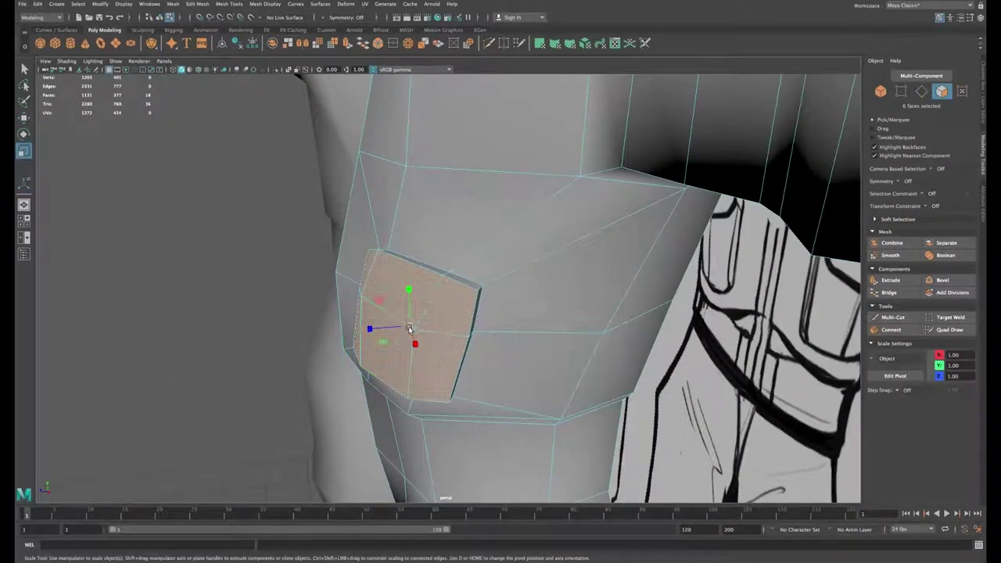
{"action": "left_click_drag", "start_coordinate": [409, 329], "coordinate": [397, 331]}
{"action": "key", "text": "space"}
{"action": "key", "text": "space"}
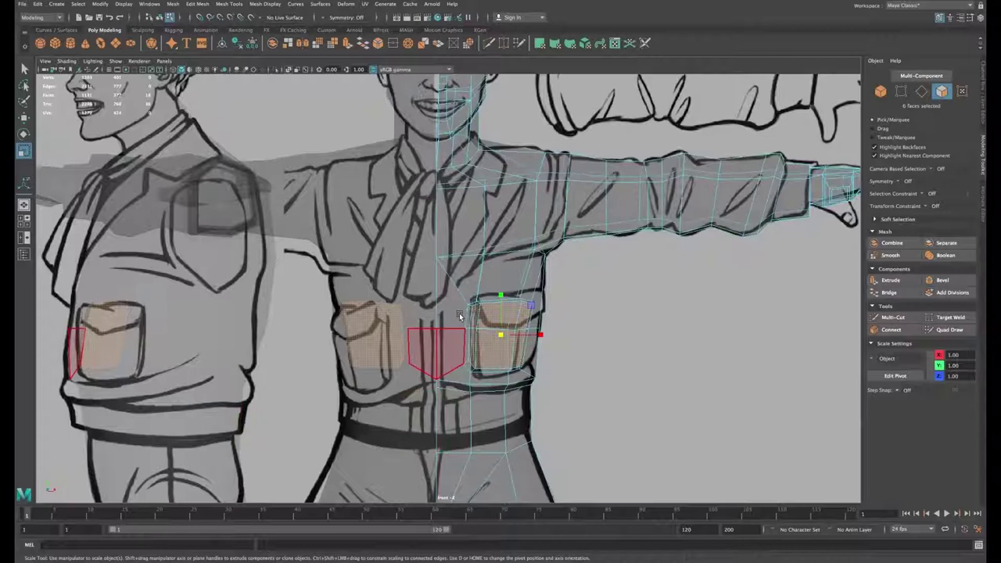
{"action": "scroll", "coordinate": [459, 313], "scroll_direction": "up", "scroll_amount": 8}
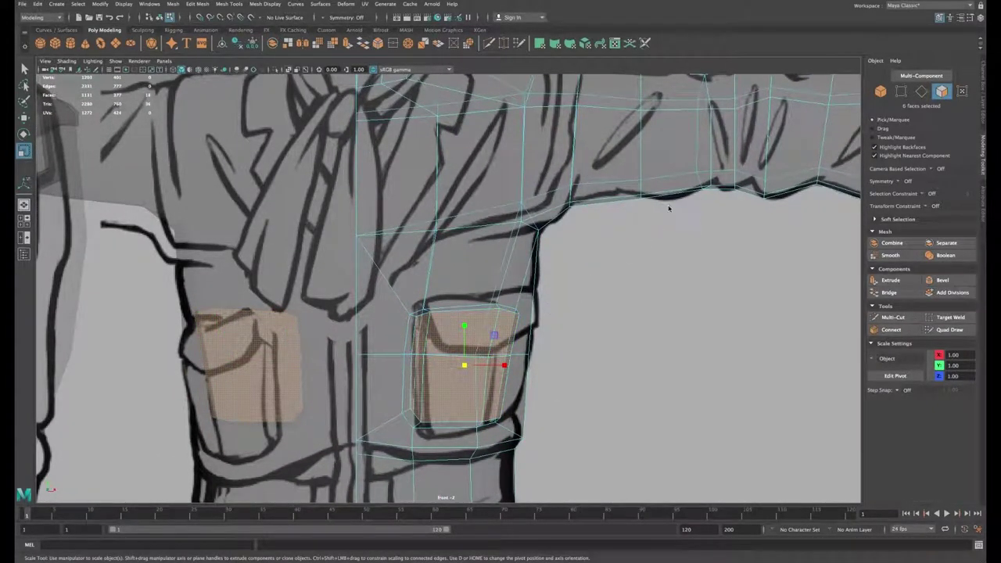
{"action": "key", "text": "space"}
{"action": "key", "text": "space"}
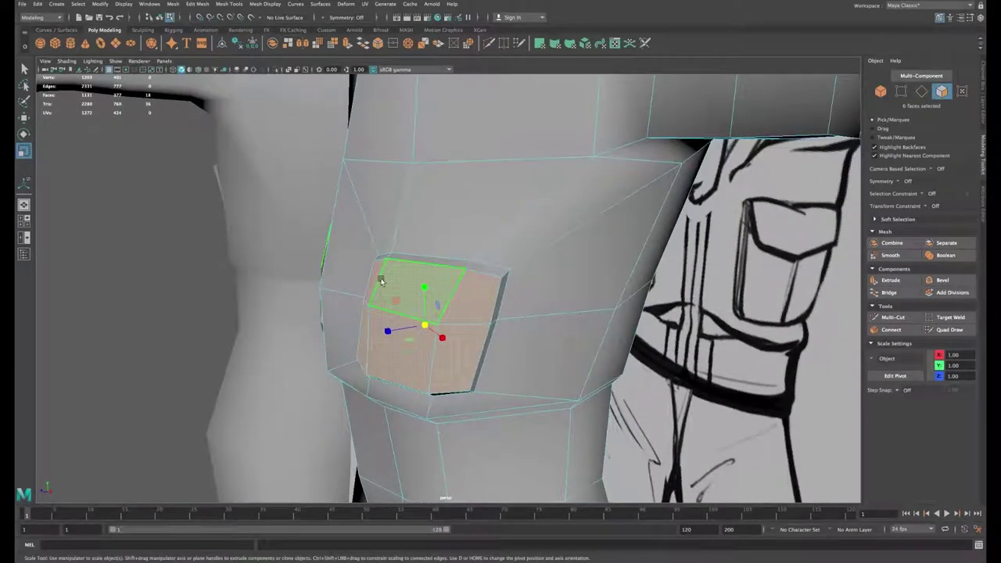
Step: Extrude the three upper pocket faces outward to form the pocket flap and move them slightly down
{"action": "left_click", "coordinate": [376, 283]}
{"action": "left_click", "coordinate": [418, 285], "text": "shift"}
{"action": "left_click", "coordinate": [483, 295], "text": "shift"}
{"action": "key", "text": "ctrl+e"}
{"action": "key", "text": "w"}
{"action": "left_click_drag", "start_coordinate": [517, 306], "coordinate": [430, 350], "text": "alt"}
{"action": "left_click_drag", "start_coordinate": [430, 351], "coordinate": [426, 368]}
{"action": "left_click_drag", "start_coordinate": [429, 367], "coordinate": [447, 270], "text": "alt"}
Step: Adjust the height of the pocket flap's upper front edge
{"action": "right_click", "coordinate": [446, 270]}
{"action": "right_click_drag", "start_coordinate": [446, 269], "coordinate": [446, 245]}
{"action": "left_click_drag", "start_coordinate": [448, 270], "coordinate": [487, 283], "text": "alt"}
{"action": "left_click", "coordinate": [451, 278]}
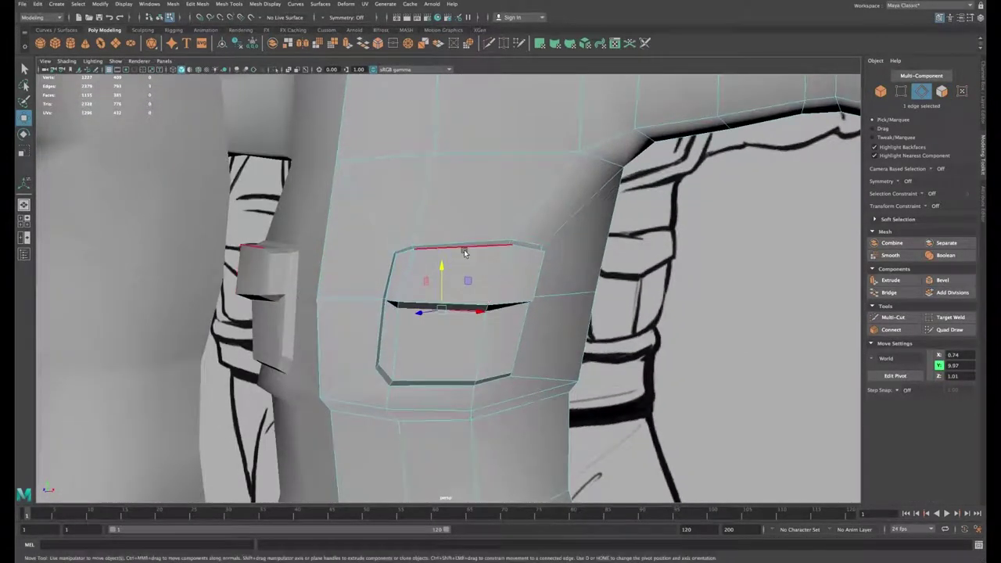
{"action": "left_click", "coordinate": [455, 245]}
{"action": "left_click_drag", "start_coordinate": [460, 223], "coordinate": [460, 214]}
{"action": "mouse_move", "coordinate": [461, 238]}
{"action": "left_mouse_down", "text": "alt"}
{"action": "mouse_move", "coordinate": [458, 258]}
{"action": "mouse_move", "coordinate": [462, 217]}
{"action": "mouse_move", "coordinate": [483, 246]}
{"action": "mouse_move", "coordinate": [469, 249]}
{"action": "left_mouse_up", "text": "alt"}
Step: Reposition the flap's outer side edge and its neighbouring front edges to shape the flap's slope
{"action": "left_click", "coordinate": [457, 259]}
{"action": "left_click", "coordinate": [527, 263]}
{"action": "left_click_drag", "start_coordinate": [527, 264], "coordinate": [544, 270], "text": "alt"}
{"action": "left_click_drag", "start_coordinate": [543, 274], "coordinate": [518, 363]}
{"action": "left_click_drag", "start_coordinate": [511, 366], "coordinate": [505, 380]}
{"action": "left_click_drag", "start_coordinate": [508, 375], "coordinate": [458, 228], "text": "alt"}
{"action": "left_click", "coordinate": [467, 342]}
{"action": "left_click", "coordinate": [460, 237]}
{"action": "left_click_drag", "start_coordinate": [458, 228], "coordinate": [491, 373]}
Step: Move the flap's lower front edge to about Y 10.07 and refine the edges beside it
{"action": "left_click", "coordinate": [468, 299]}
{"action": "double_click", "coordinate": [483, 326]}
{"action": "left_click_drag", "start_coordinate": [482, 326], "coordinate": [479, 241], "text": "alt"}
{"action": "left_click_drag", "start_coordinate": [479, 241], "coordinate": [449, 243]}
{"action": "left_click", "coordinate": [451, 268]}
{"action": "left_click", "coordinate": [509, 371]}
{"action": "left_click_drag", "start_coordinate": [508, 370], "coordinate": [530, 337], "text": "alt"}
{"action": "mouse_move", "coordinate": [531, 337]}
{"action": "left_mouse_down"}
{"action": "mouse_move", "coordinate": [442, 336]}
{"action": "mouse_move", "coordinate": [509, 351]}
{"action": "left_mouse_up"}
{"action": "left_click", "coordinate": [472, 344]}
{"action": "key", "text": "space"}
{"action": "key", "text": "space"}
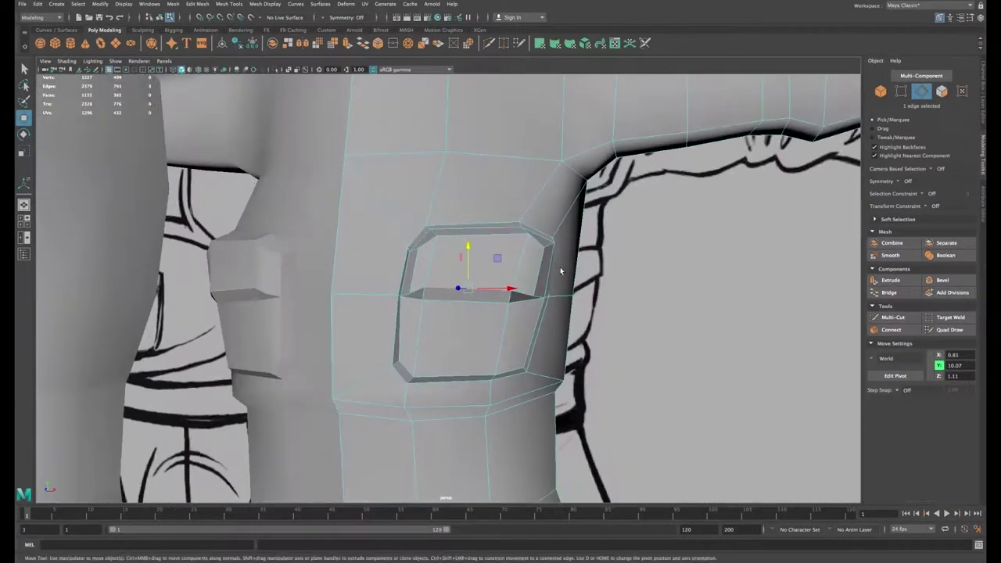
Step: Rotate and move the flap's outer side edge so that the flap follows the curve of the torso
{"action": "left_click", "coordinate": [551, 264]}
{"action": "mouse_move", "coordinate": [553, 273]}
{"action": "left_mouse_down"}
{"action": "mouse_move", "coordinate": [542, 263]}
{"action": "mouse_move", "coordinate": [507, 392]}
{"action": "mouse_move", "coordinate": [520, 373]}
{"action": "left_mouse_up"}
{"action": "key", "text": "e"}
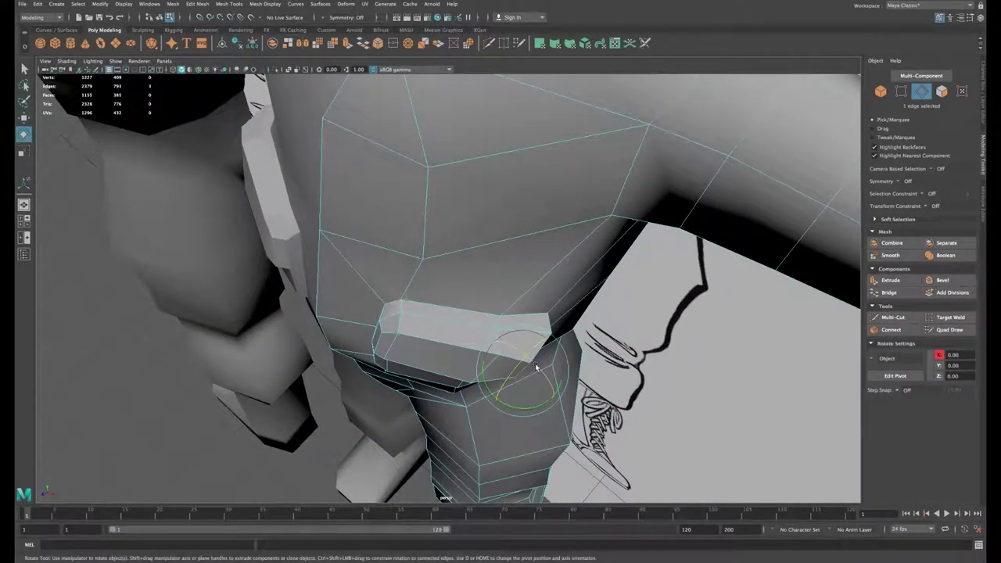
{"action": "key", "text": "w"}
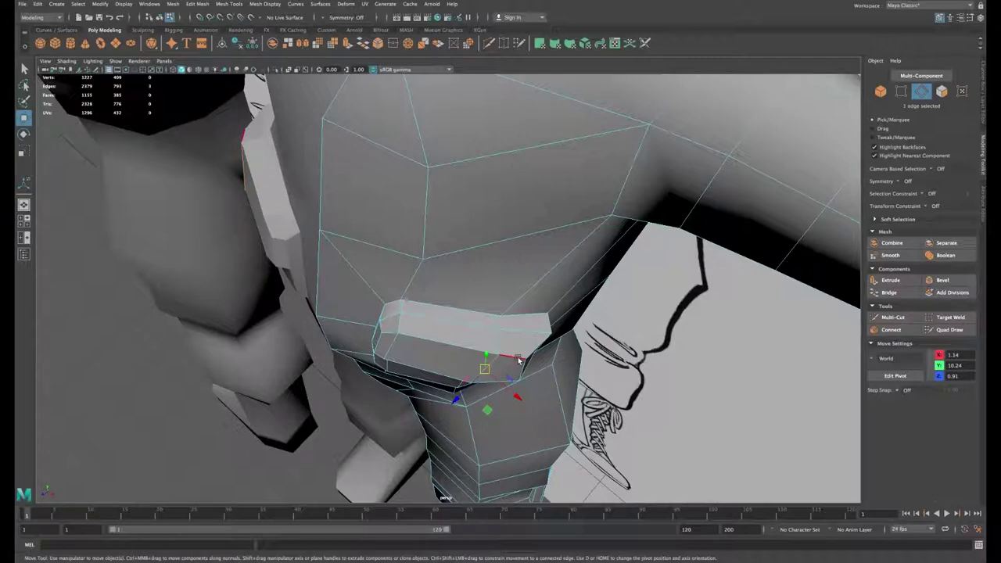
{"action": "key", "text": "e"}
{"action": "left_click_drag", "start_coordinate": [503, 376], "coordinate": [384, 295]}
{"action": "key", "text": "w"}
{"action": "key", "text": "e"}
Step: Reposition the edges around the flap's upper outer corner, placing the corner edge at about Y 10.49
{"action": "left_click_drag", "start_coordinate": [409, 331], "coordinate": [463, 361], "text": "alt"}
{"action": "key", "text": "w"}
{"action": "left_click", "coordinate": [436, 206]}
{"action": "left_click", "coordinate": [532, 210]}
{"action": "left_click", "coordinate": [495, 254]}
{"action": "key", "text": "space"}
{"action": "left_click", "coordinate": [508, 354]}
{"action": "left_click_drag", "start_coordinate": [480, 313], "coordinate": [527, 325]}
{"action": "key", "text": "e"}
{"action": "left_click", "coordinate": [513, 292]}
{"action": "key", "text": "w"}
Step: Trace the jacket lapel in the front view with a Multi-Cut line from the centre line up to the shoulder
{"action": "right_click_drag", "start_coordinate": [527, 325], "coordinate": [410, 264], "text": "alt"}
{"action": "middle_click_drag", "start_coordinate": [411, 264], "coordinate": [436, 344], "text": "alt"}
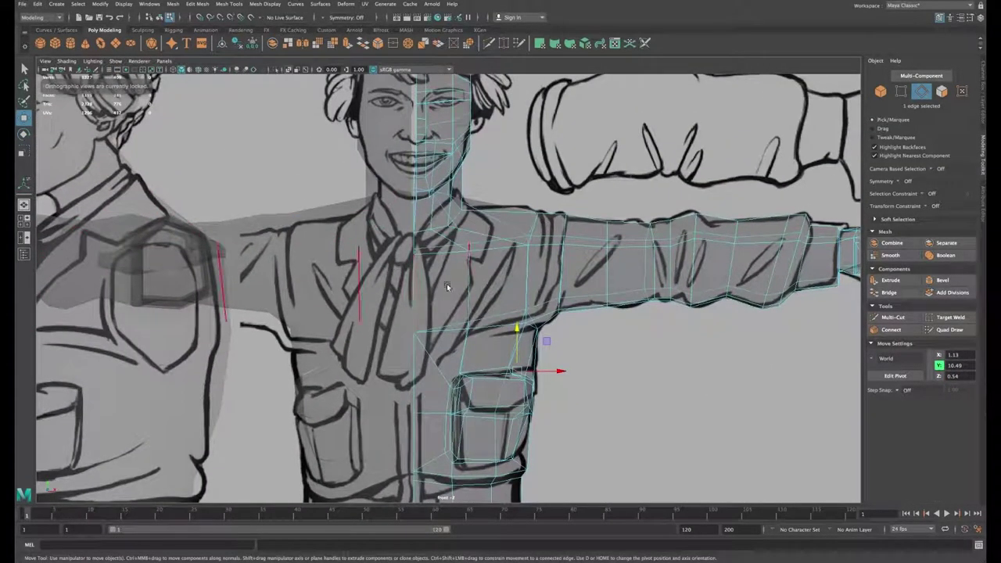
{"action": "middle_click_drag", "start_coordinate": [443, 290], "coordinate": [447, 307], "text": "alt"}
{"action": "right_click_drag", "start_coordinate": [451, 305], "coordinate": [483, 308], "text": "alt"}
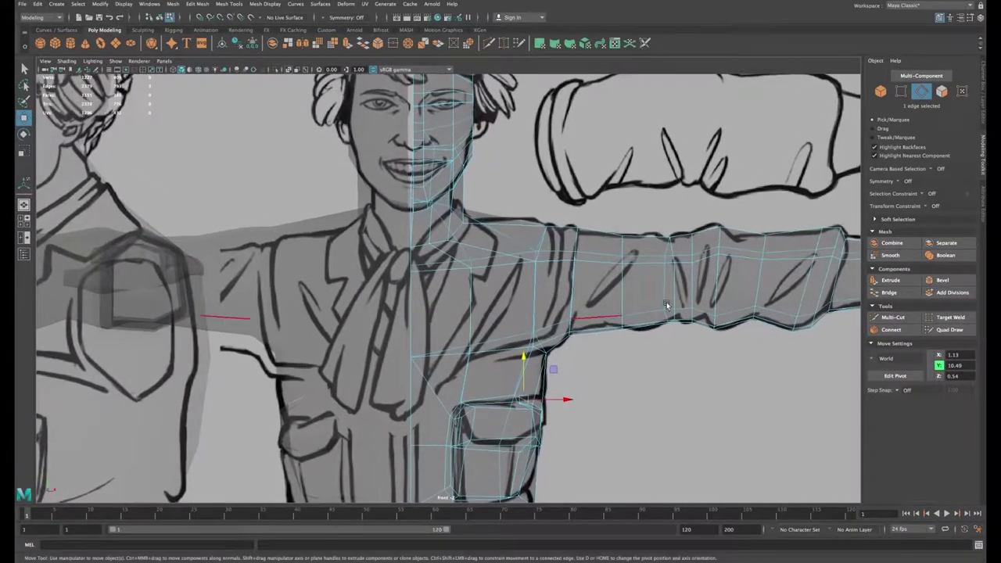
{"action": "left_click", "coordinate": [892, 317]}
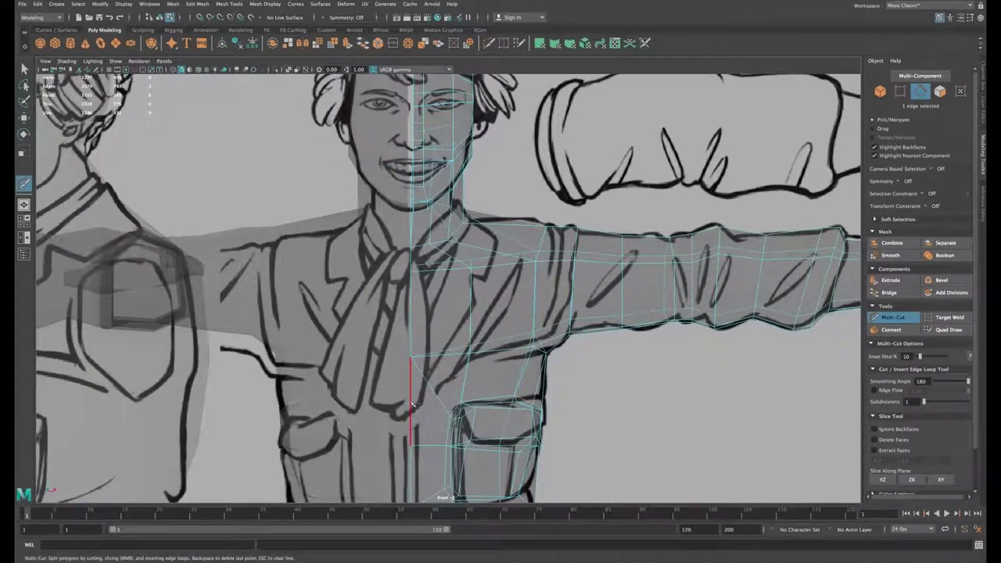
{"action": "left_click", "coordinate": [452, 343]}
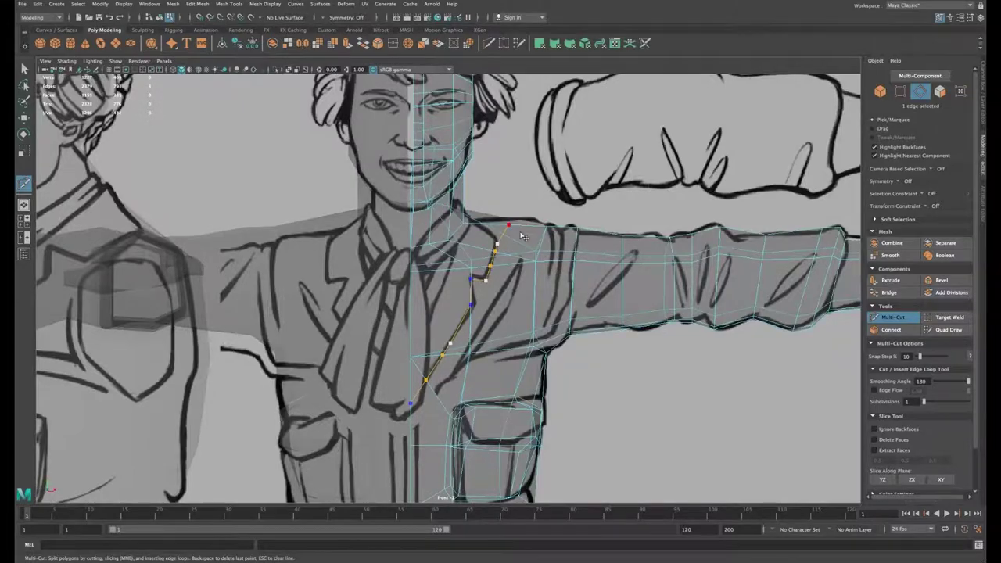
Step: Continue the lapel cut over the top of the shoulder and complete it
{"action": "key", "text": "space"}
{"action": "key", "text": "space"}
{"action": "left_click_drag", "start_coordinate": [568, 188], "coordinate": [493, 328], "text": "alt"}
{"action": "left_click", "coordinate": [521, 247]}
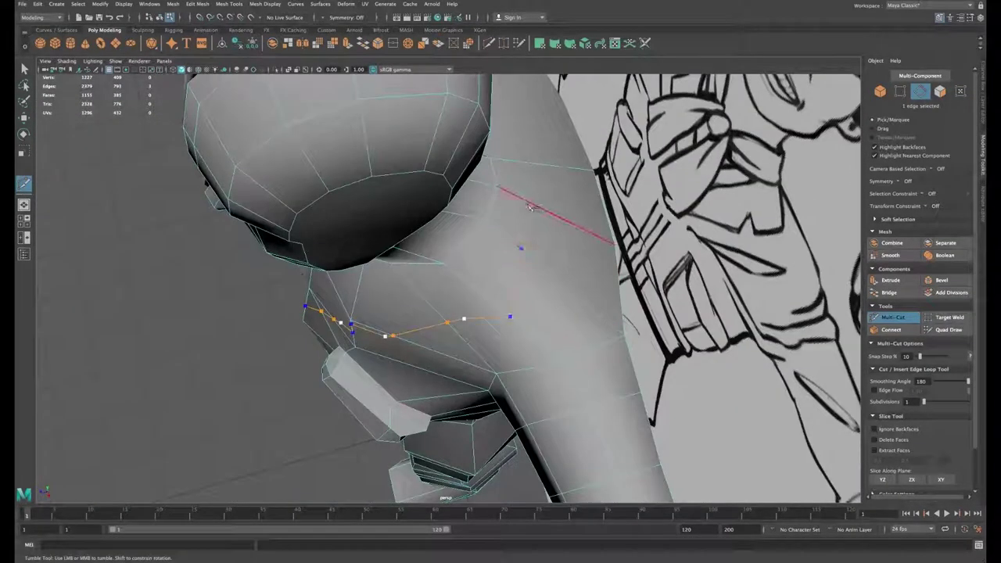
{"action": "key", "text": "Return"}
Step: Cut edges at the lapel notch, connecting its corner to the armpit vertex and tidying the shoulder topology
{"action": "left_click_drag", "start_coordinate": [542, 261], "coordinate": [500, 271], "text": "alt"}
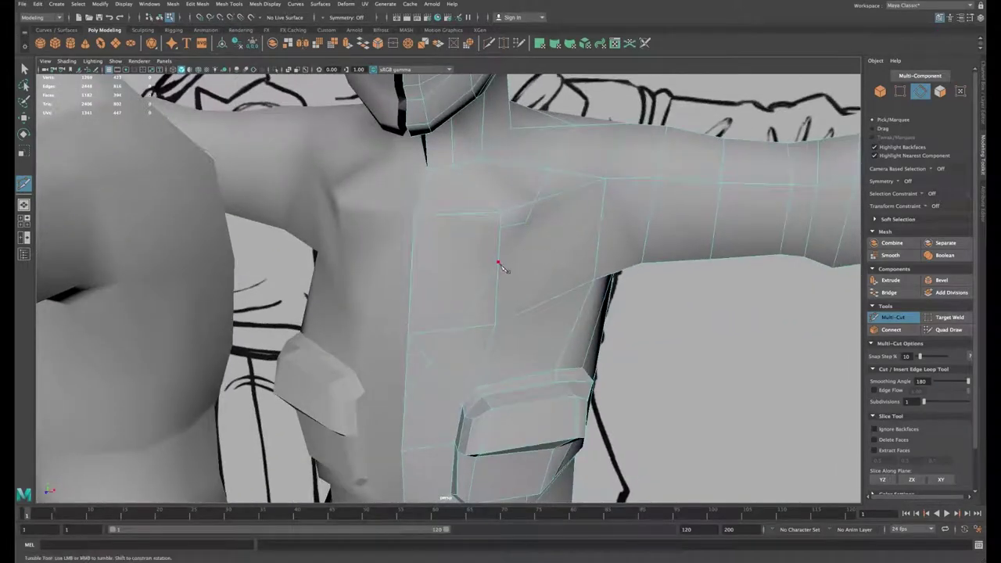
{"action": "left_click", "coordinate": [499, 229]}
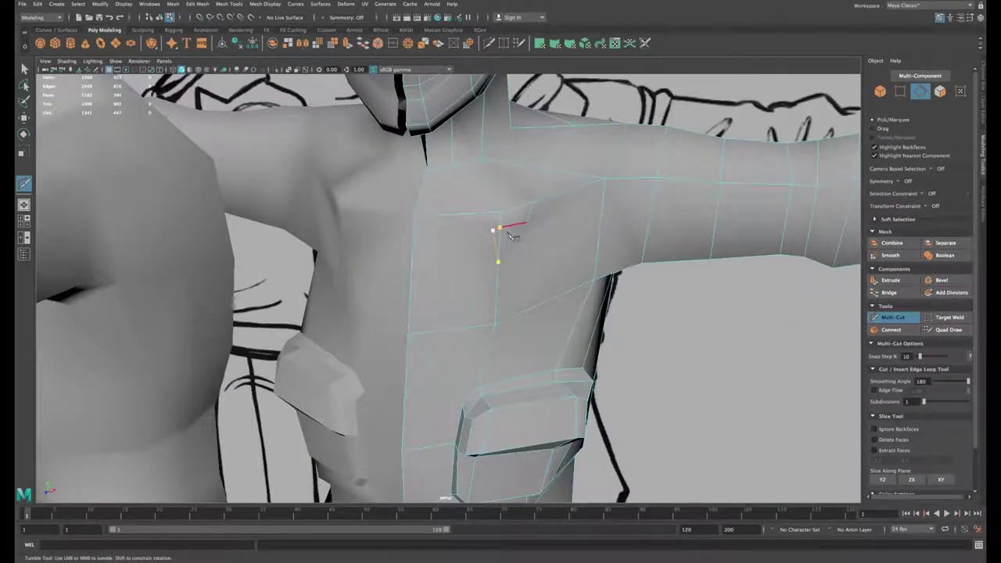
{"action": "left_click", "coordinate": [595, 280]}
{"action": "left_click_drag", "start_coordinate": [564, 284], "coordinate": [551, 264], "text": "alt"}
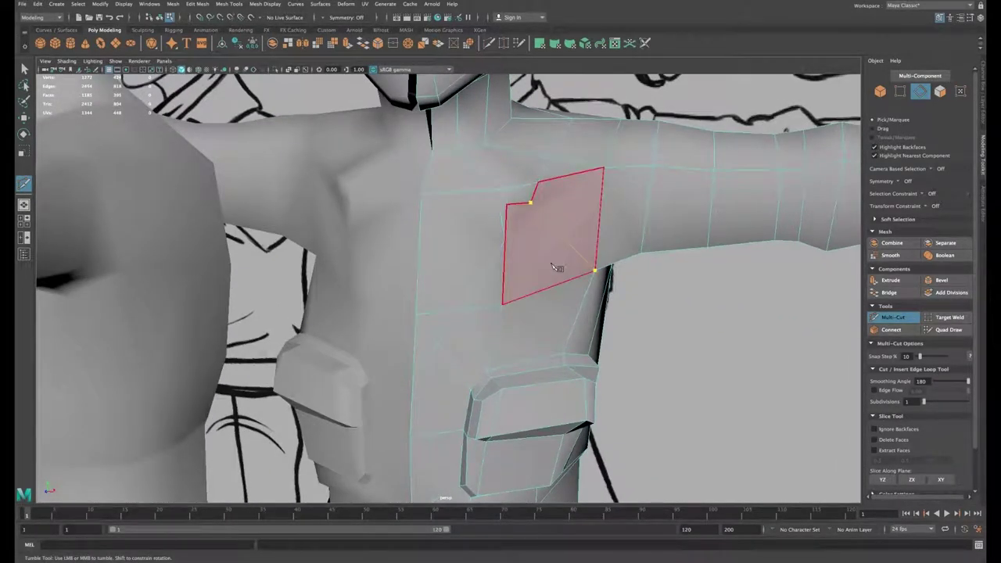
{"action": "key", "text": "BackSpace"}
{"action": "left_click_drag", "start_coordinate": [595, 219], "coordinate": [557, 239], "text": "alt"}
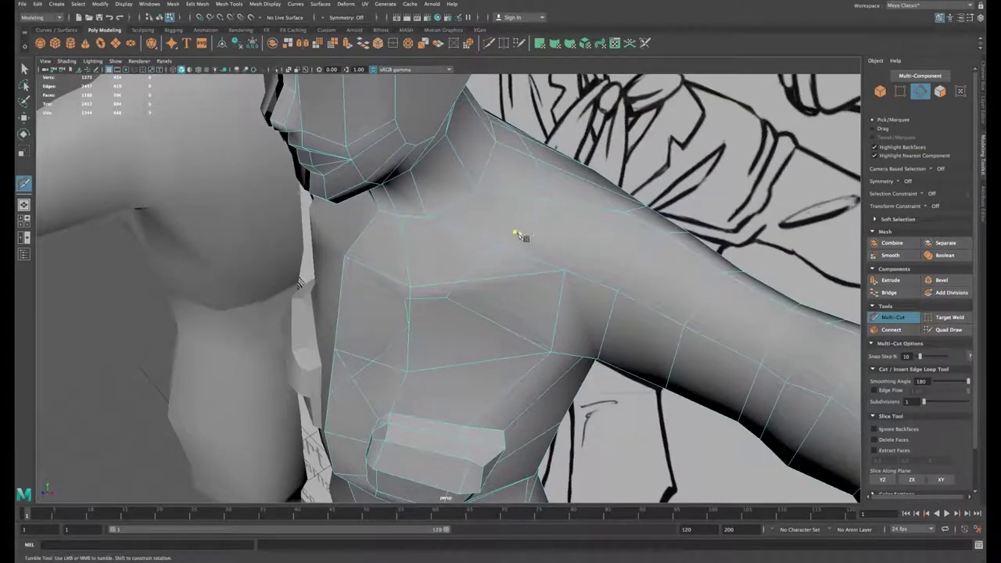
{"action": "left_click_drag", "start_coordinate": [574, 273], "coordinate": [509, 279], "text": "alt"}
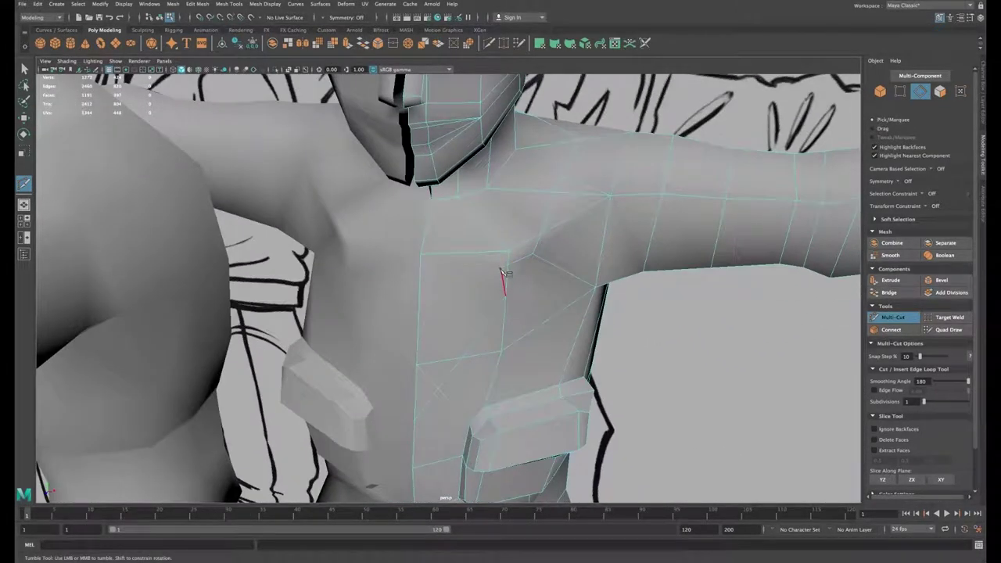
Step: Cut edges from the lapel line's vertices across the chest to the torso's centre line
{"action": "left_click", "coordinate": [422, 254]}
{"action": "right_click", "coordinate": [471, 283]}
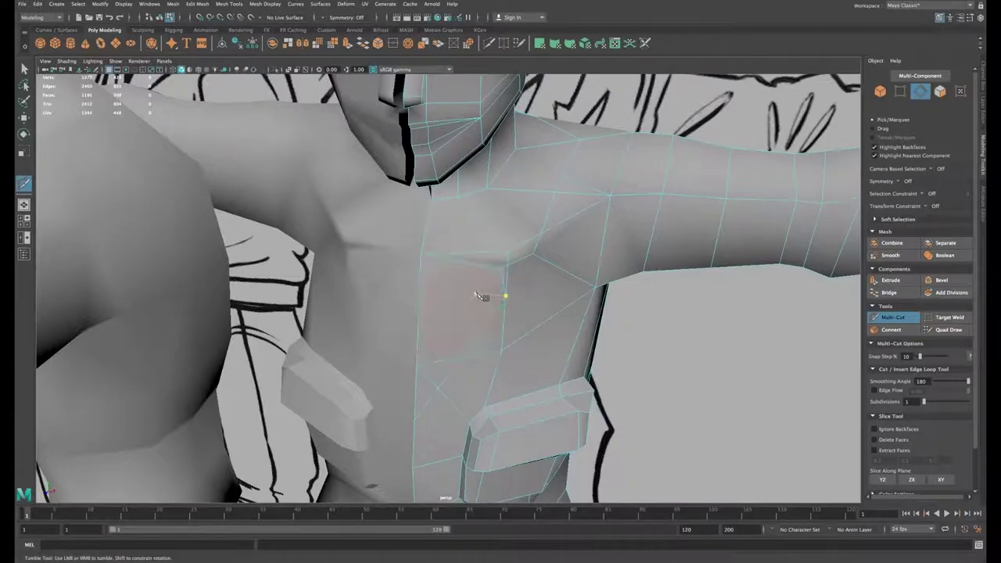
{"action": "left_click", "coordinate": [505, 296]}
{"action": "left_click_drag", "start_coordinate": [474, 344], "coordinate": [479, 329], "text": "alt"}
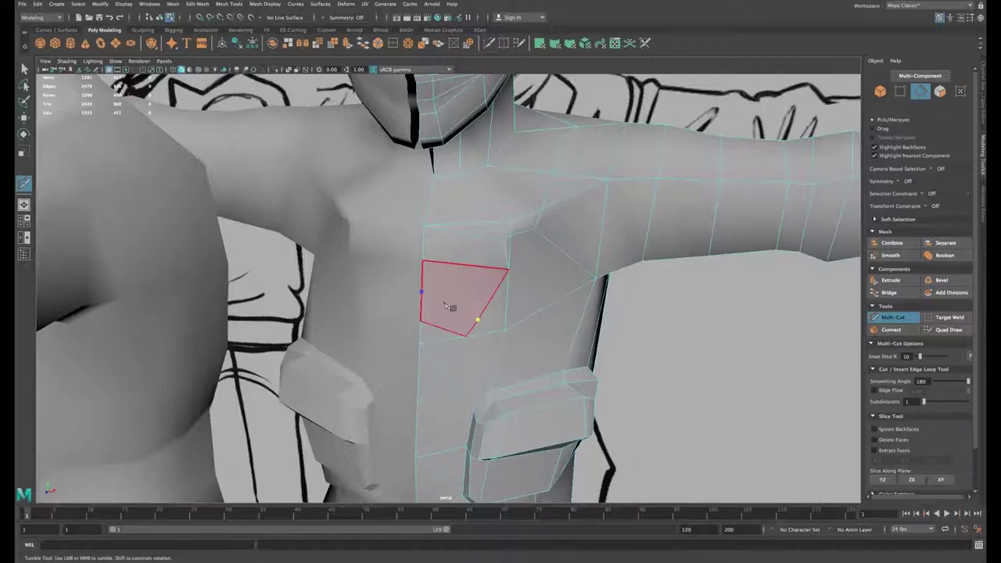
Step: Connect the lapel's lower end on the centre line to the pocket's inner upper corner
{"action": "mouse_move", "coordinate": [479, 323]}
{"action": "left_mouse_down", "text": "alt"}
{"action": "mouse_move", "coordinate": [503, 339]}
{"action": "mouse_move", "coordinate": [509, 320]}
{"action": "mouse_move", "coordinate": [492, 316]}
{"action": "left_mouse_up", "text": "alt"}
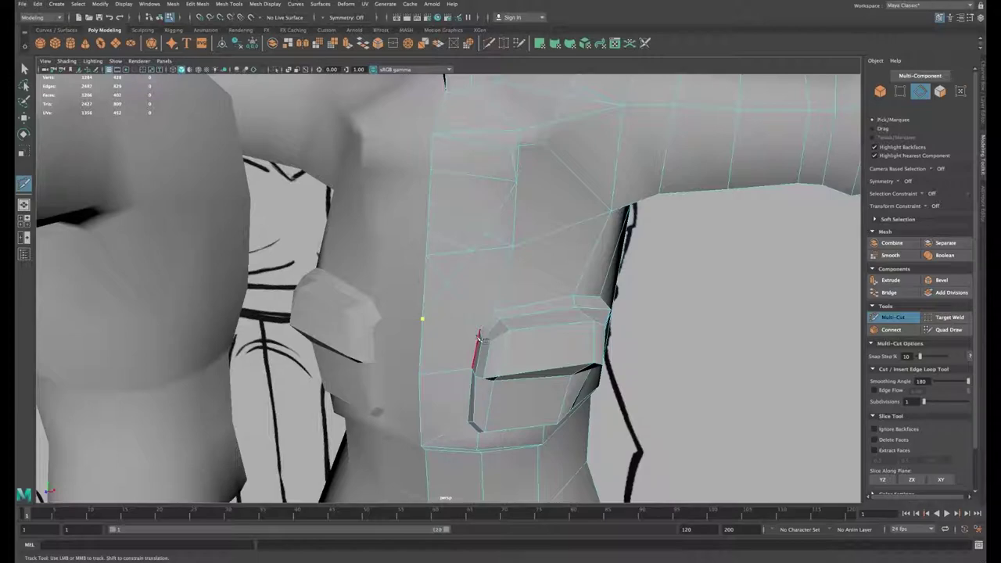
{"action": "right_click", "coordinate": [494, 306]}
{"action": "left_click_drag", "start_coordinate": [494, 307], "coordinate": [503, 329], "text": "alt"}
{"action": "right_click", "coordinate": [524, 295]}
{"action": "left_click_drag", "start_coordinate": [524, 295], "coordinate": [532, 286], "text": "alt"}
Step: Move the lapel's upper outer vertices in the front view onto the lapel corner of the reference drawing
{"action": "key", "text": "space"}
{"action": "key", "text": "space"}
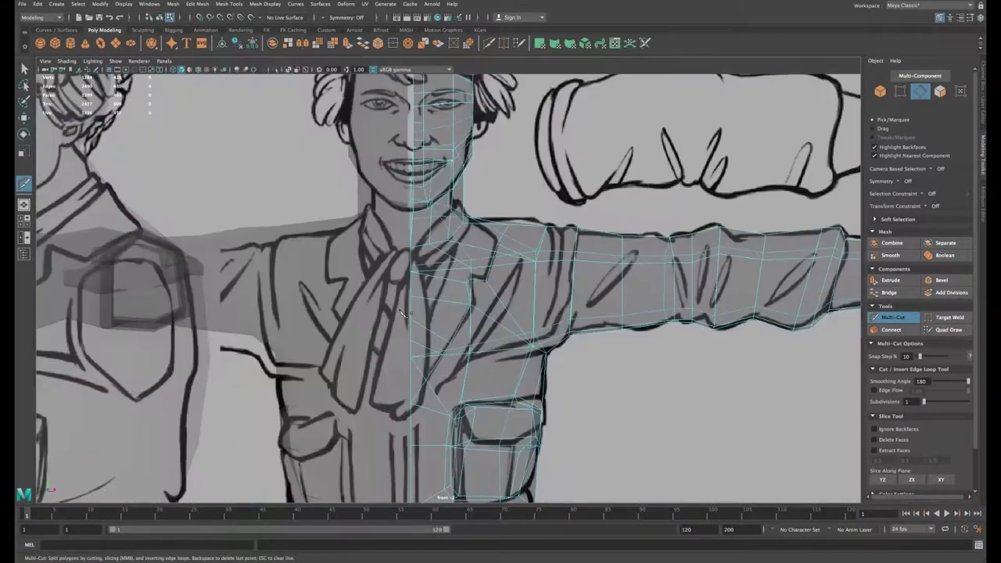
{"action": "scroll", "coordinate": [453, 305], "scroll_direction": "up", "scroll_amount": 3}
{"action": "key", "text": "w"}
{"action": "right_click_drag", "start_coordinate": [453, 305], "coordinate": [409, 306]}
{"action": "left_click", "coordinate": [522, 211]}
{"action": "left_click_drag", "start_coordinate": [522, 211], "coordinate": [509, 233]}
{"action": "left_click", "coordinate": [506, 236]}
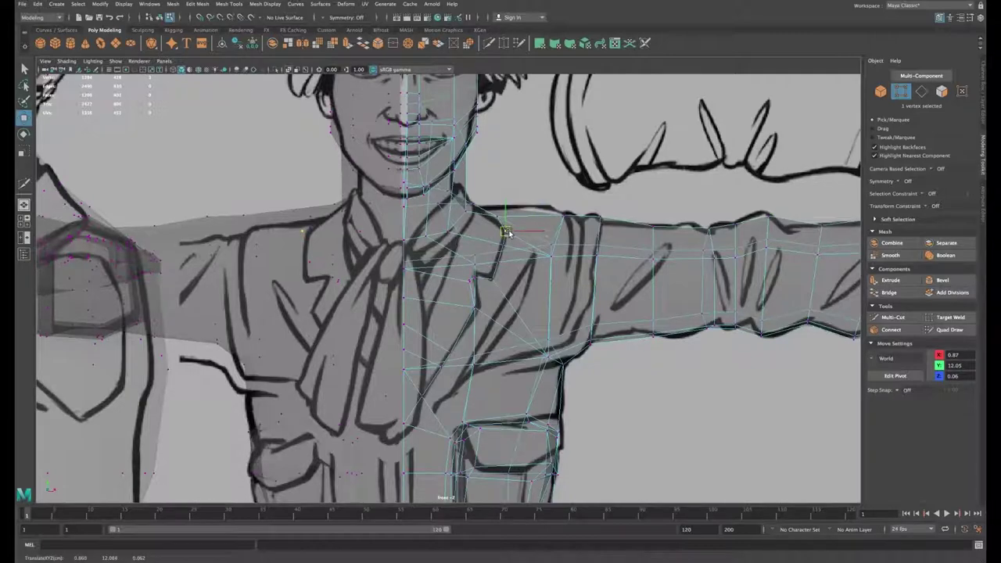
Step: Weld the surplus vertex at the lapel notch to its neighbour and place the notch vertex on the drawn corner in the front view
{"action": "left_click", "coordinate": [471, 282]}
{"action": "right_click_drag", "start_coordinate": [474, 282], "coordinate": [541, 289], "text": "alt"}
{"action": "mouse_move", "coordinate": [502, 266]}
{"action": "left_mouse_down"}
{"action": "mouse_move", "coordinate": [515, 254]}
{"action": "mouse_move", "coordinate": [498, 254]}
{"action": "left_mouse_up"}
{"action": "left_click", "coordinate": [495, 272]}
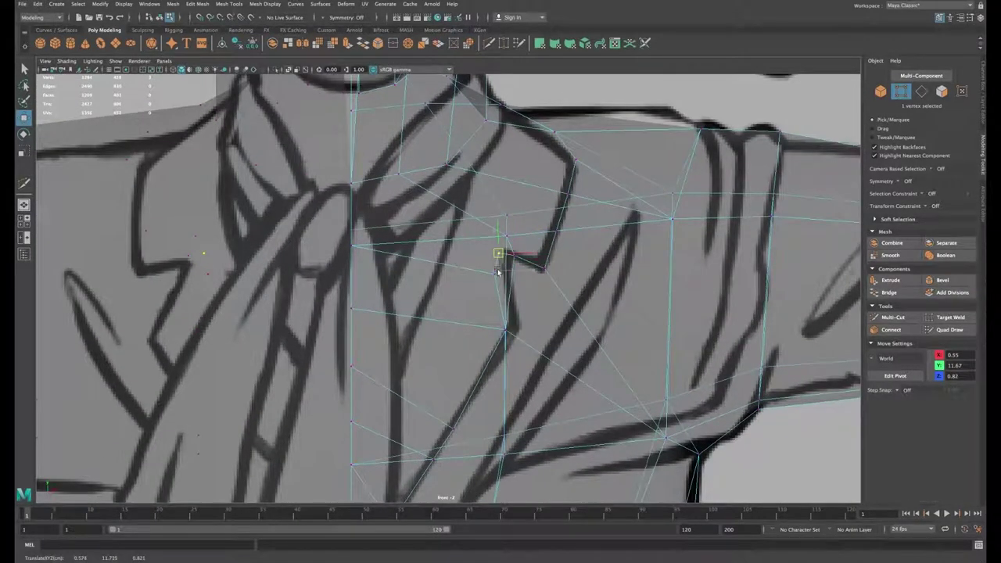
{"action": "left_click", "coordinate": [950, 317]}
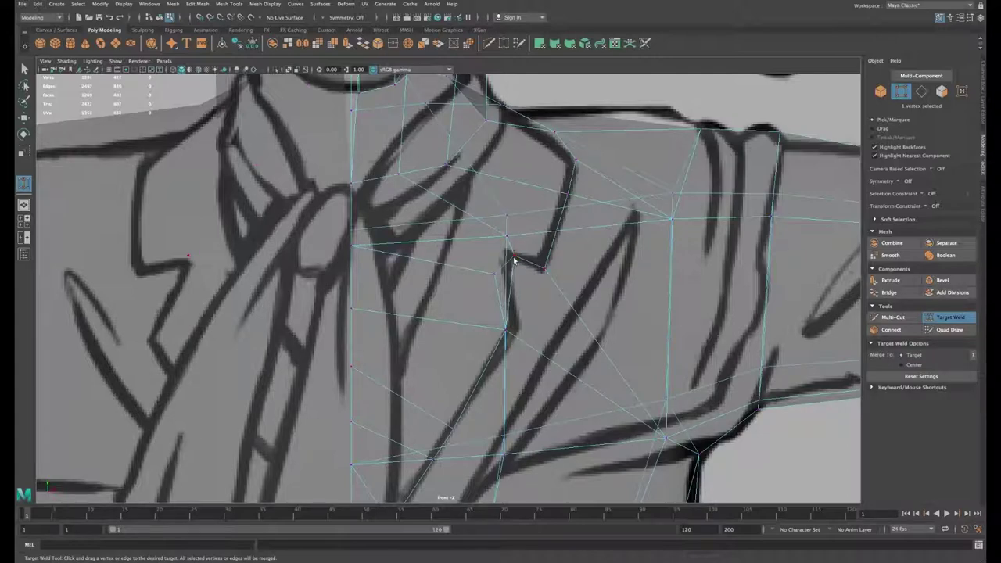
{"action": "key", "text": "w"}
{"action": "mouse_move", "coordinate": [514, 258]}
{"action": "left_mouse_down"}
{"action": "mouse_move", "coordinate": [496, 275]}
{"action": "mouse_move", "coordinate": [501, 256]}
{"action": "left_mouse_up"}
Step: Move the vertices along the lapel's outer edge, the centre line and the collar's shoulder point onto the reference drawing's lapel lines
{"action": "left_click", "coordinate": [505, 330]}
{"action": "left_click_drag", "start_coordinate": [505, 330], "coordinate": [513, 332]}
{"action": "middle_click_drag", "start_coordinate": [456, 430], "coordinate": [469, 332], "text": "alt"}
{"action": "left_click", "coordinate": [468, 331]}
{"action": "left_click_drag", "start_coordinate": [469, 333], "coordinate": [480, 304]}
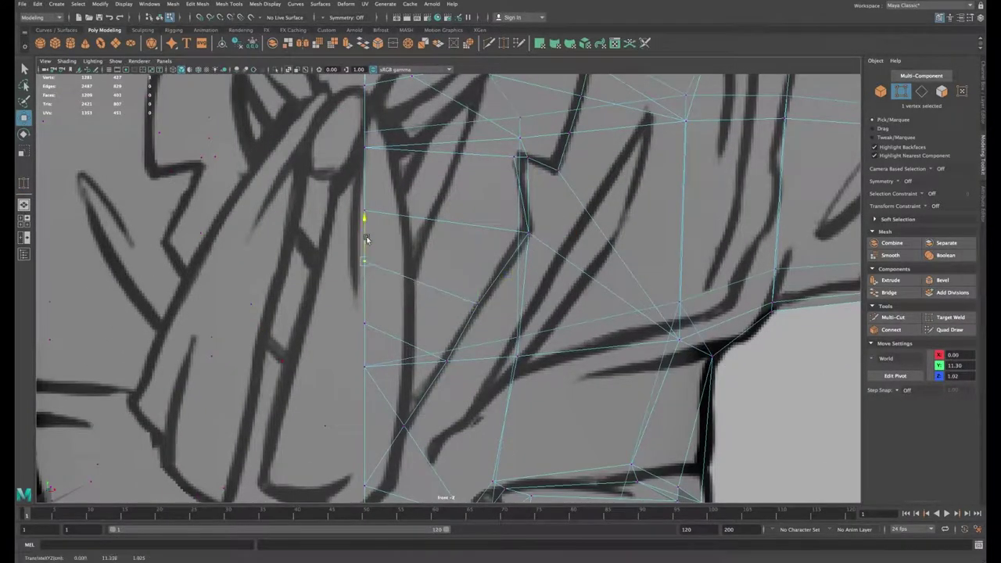
{"action": "left_click", "coordinate": [447, 362]}
{"action": "middle_click_drag", "start_coordinate": [453, 344], "coordinate": [467, 269], "text": "alt"}
{"action": "left_click", "coordinate": [418, 351]}
{"action": "middle_click_drag", "start_coordinate": [539, 195], "coordinate": [480, 433], "text": "alt"}
{"action": "left_click", "coordinate": [523, 198]}
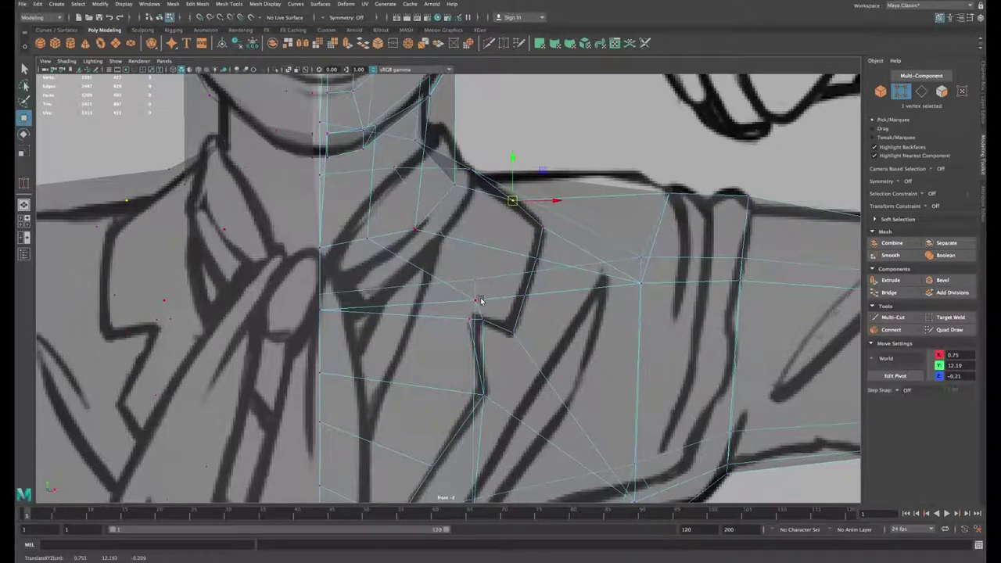
Step: Adjust the depth of the chest vertices along the lapel edge in the perspective view
{"action": "key", "text": "space"}
{"action": "key", "text": "space"}
{"action": "mouse_move", "coordinate": [591, 206]}
{"action": "left_mouse_down", "text": "alt"}
{"action": "mouse_move", "coordinate": [487, 235]}
{"action": "mouse_move", "coordinate": [494, 240]}
{"action": "left_mouse_up", "text": "alt"}
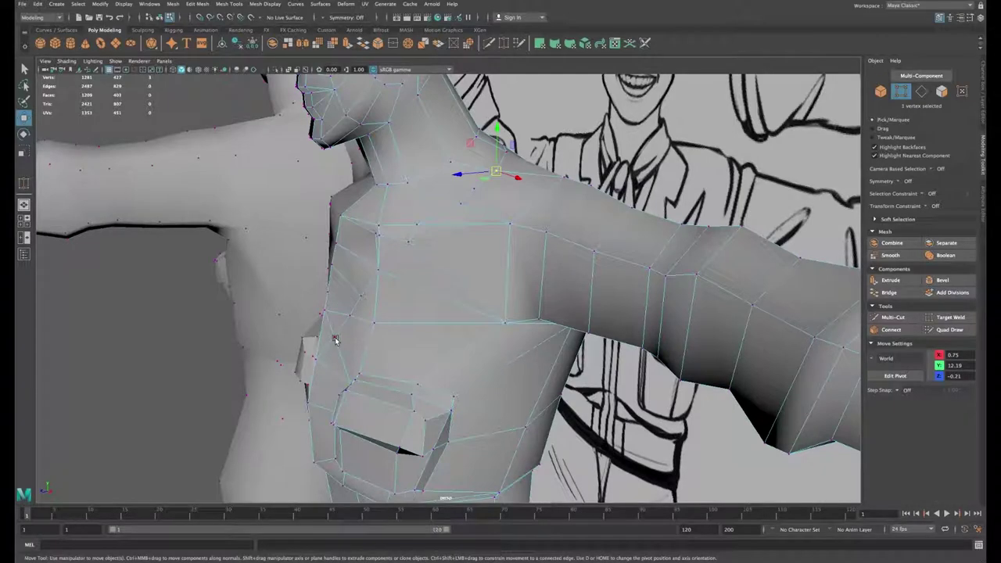
{"action": "left_click_drag", "start_coordinate": [335, 340], "coordinate": [400, 305]}
{"action": "left_click", "coordinate": [349, 316]}
{"action": "left_click", "coordinate": [360, 296]}
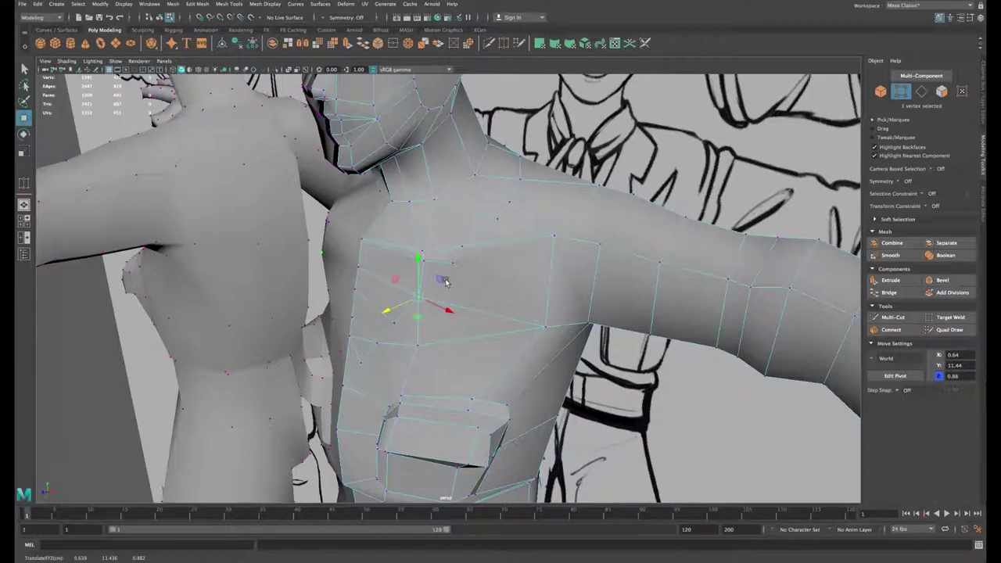
{"action": "left_click_drag", "start_coordinate": [446, 282], "coordinate": [425, 304], "text": "alt"}
{"action": "scroll", "coordinate": [418, 316], "scroll_direction": "up", "scroll_amount": 4}
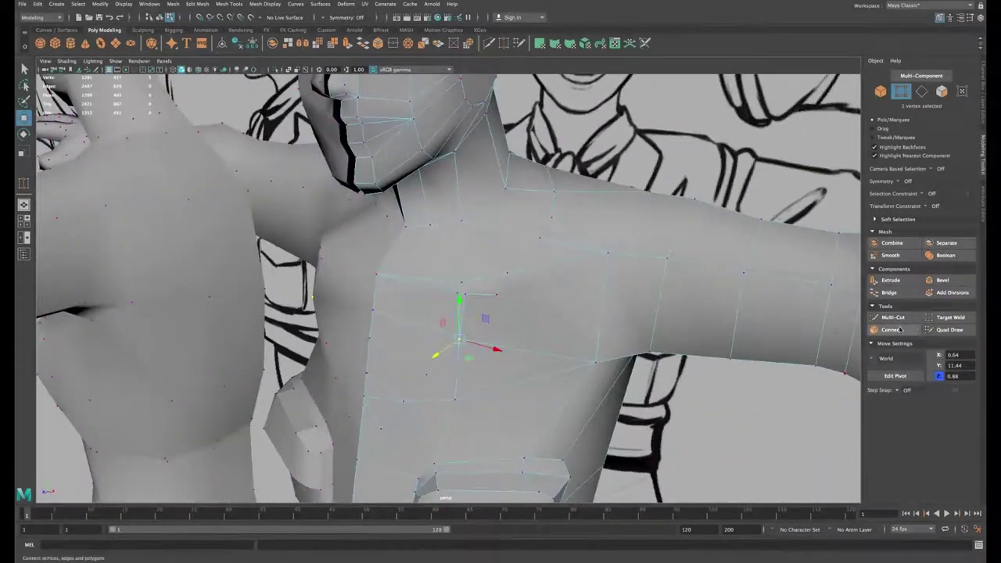
Step: Cut new edges across the upper chest around the lapel and delete the surplus edge beside the torso's centre line
{"action": "left_click", "coordinate": [892, 317]}
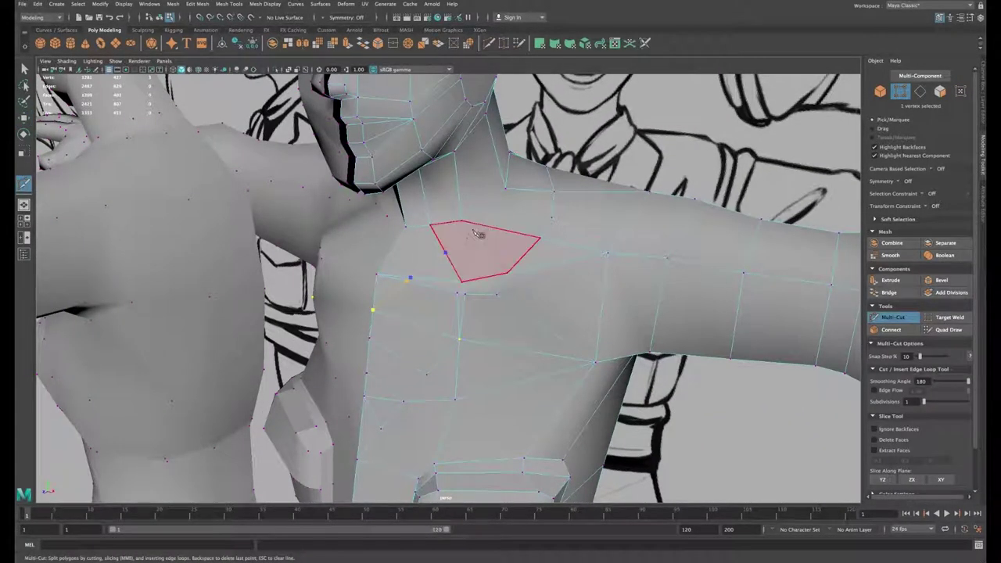
{"action": "left_click_drag", "start_coordinate": [516, 221], "coordinate": [547, 297], "text": "alt"}
{"action": "key", "text": "w"}
{"action": "right_click", "coordinate": [484, 302]}
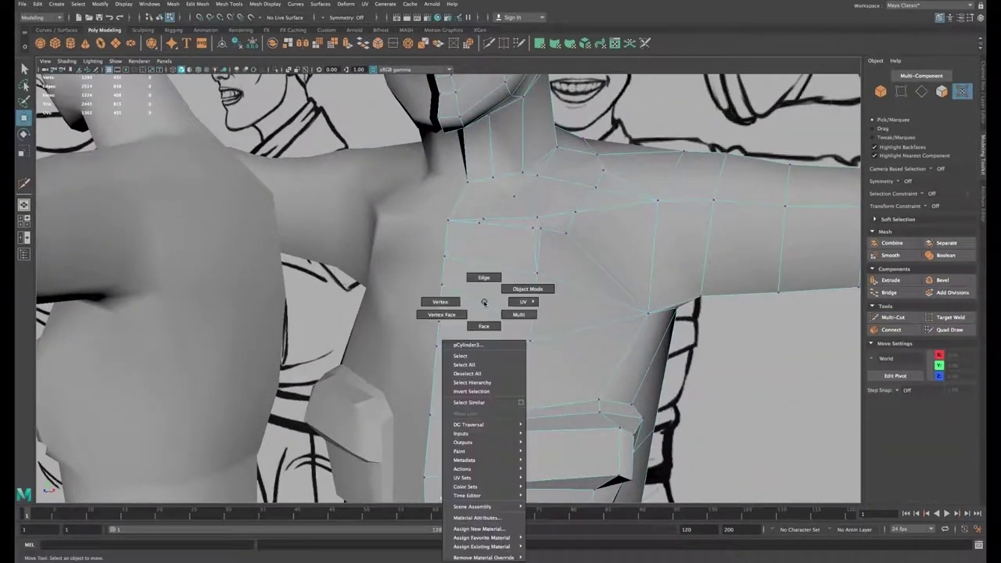
{"action": "left_click", "coordinate": [484, 278]}
{"action": "left_click", "coordinate": [459, 349]}
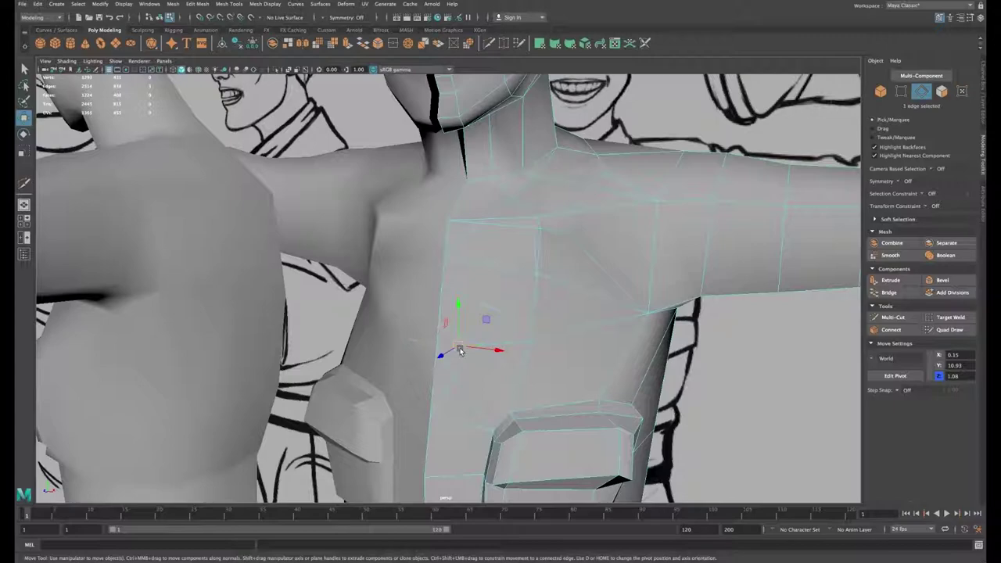
{"action": "key", "text": "Delete"}
Step: Collapse the short edge on the upper chest between the centre line and the lapel notch
{"action": "left_click_drag", "start_coordinate": [492, 376], "coordinate": [471, 316], "text": "alt"}
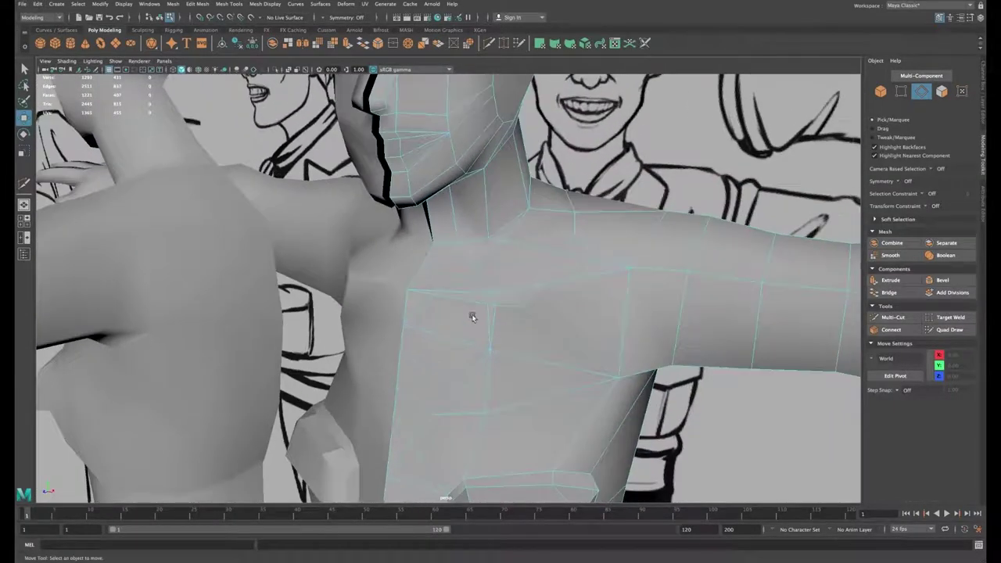
{"action": "left_click", "coordinate": [466, 307]}
{"action": "right_click_drag", "start_coordinate": [440, 292], "coordinate": [755, 399], "text": "alt"}
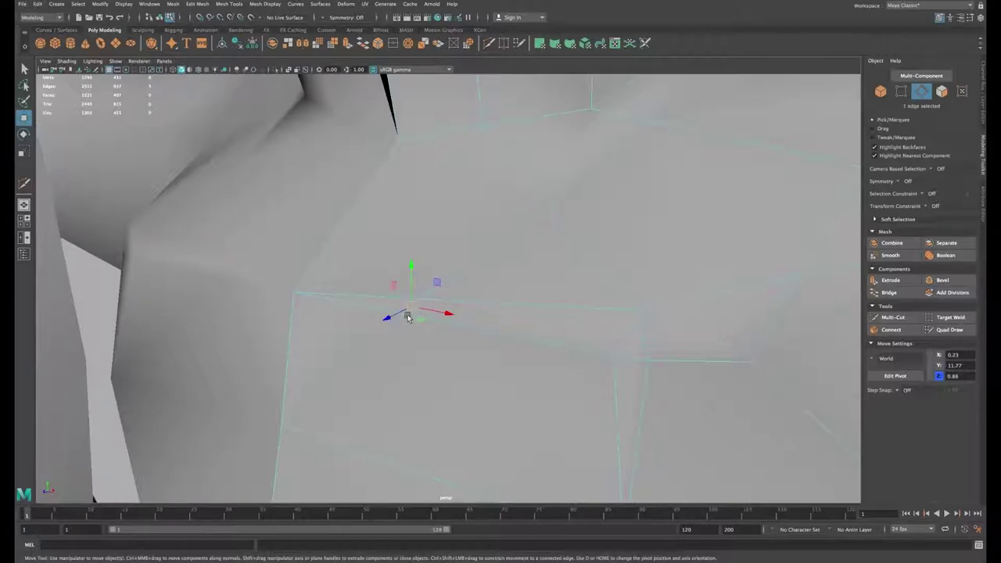
{"action": "left_click", "coordinate": [190, 4]}
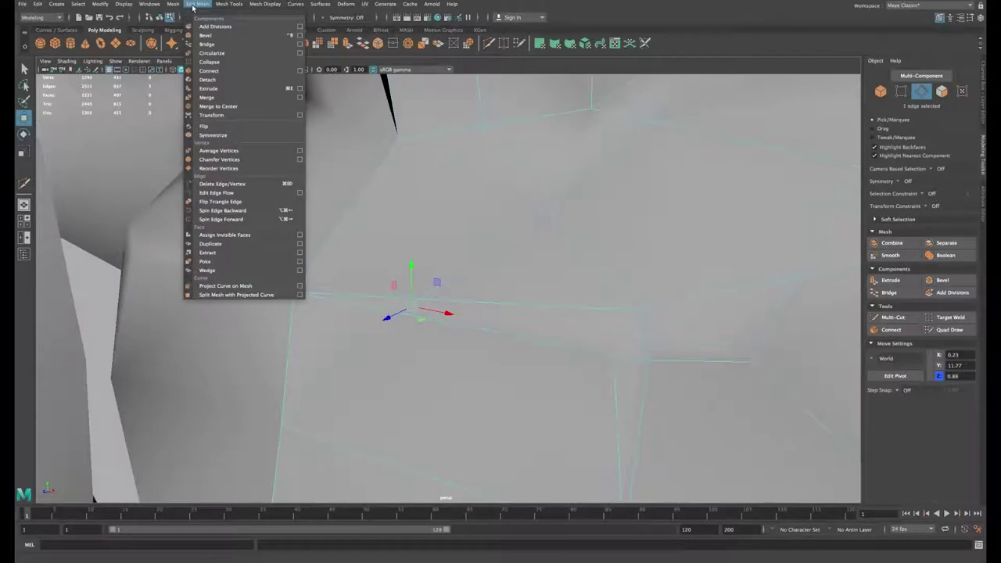
{"action": "left_click", "coordinate": [207, 60]}
{"action": "key", "text": "r"}
{"action": "right_click_drag", "start_coordinate": [568, 315], "coordinate": [451, 292], "text": "alt"}
{"action": "left_click_drag", "start_coordinate": [451, 292], "coordinate": [512, 296], "text": "alt"}
Step: Cut an edge from the vertex at the neck's base across the upper chest, and merge the surplus edge's vertices to their centre
{"action": "right_click_drag", "start_coordinate": [540, 309], "coordinate": [478, 265], "text": "shift"}
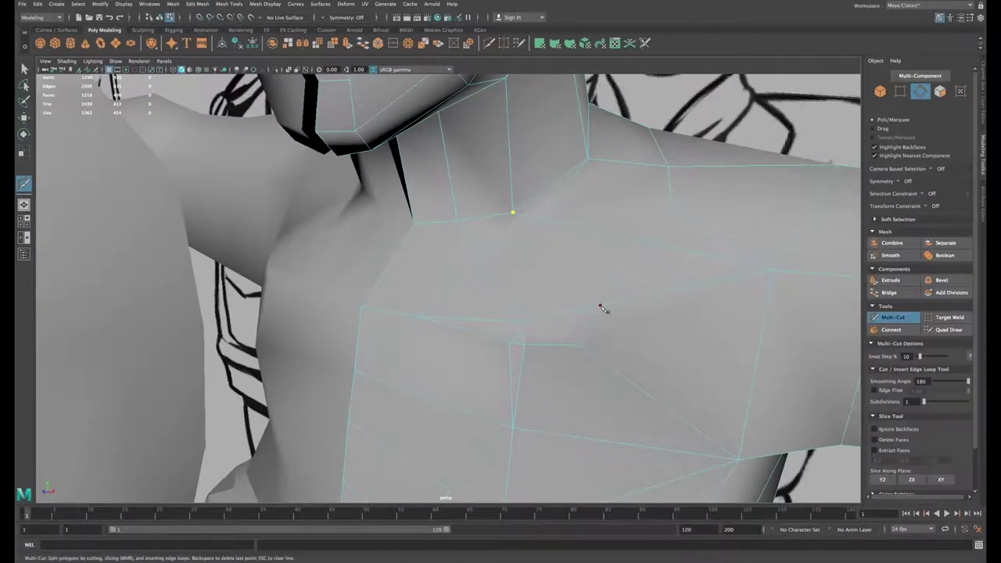
{"action": "left_click_drag", "start_coordinate": [601, 306], "coordinate": [531, 254], "text": "alt"}
{"action": "key", "text": "w"}
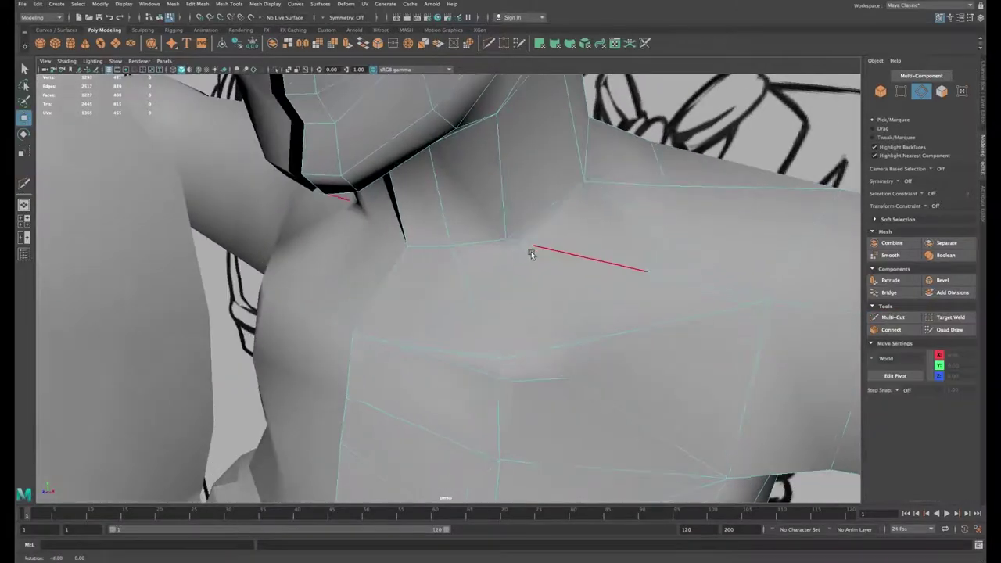
{"action": "left_click", "coordinate": [531, 253]}
{"action": "left_click", "coordinate": [197, 4]}
{"action": "left_click", "coordinate": [216, 107]}
{"action": "left_click_drag", "start_coordinate": [423, 264], "coordinate": [444, 244], "text": "alt"}
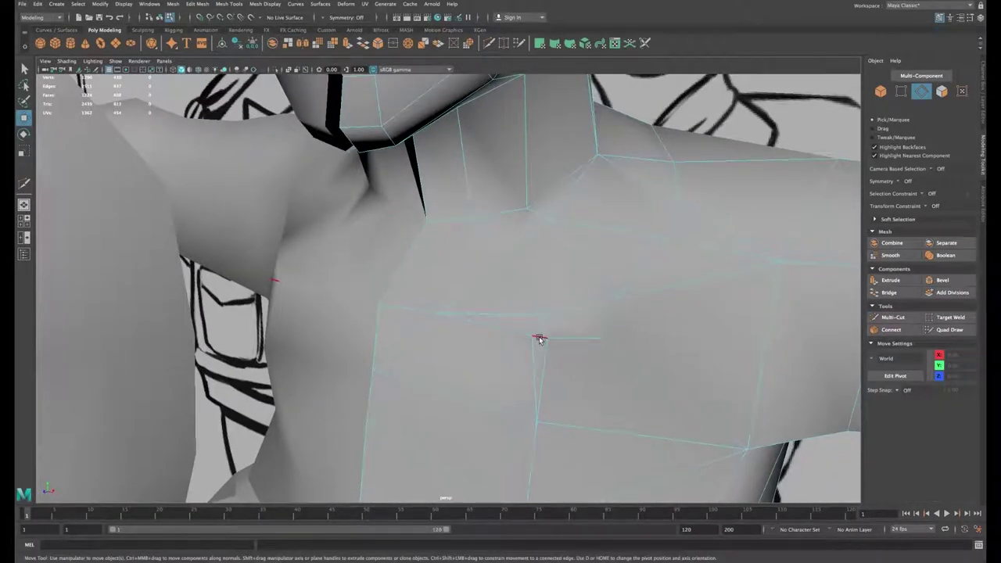
Step: Target-weld the doubled vertices around the lapel notch into single points
{"action": "right_click_drag", "start_coordinate": [564, 311], "coordinate": [533, 319]}
{"action": "left_click_drag", "start_coordinate": [539, 330], "coordinate": [572, 289], "text": "alt"}
{"action": "left_click", "coordinate": [940, 318]}
{"action": "key", "text": "w"}
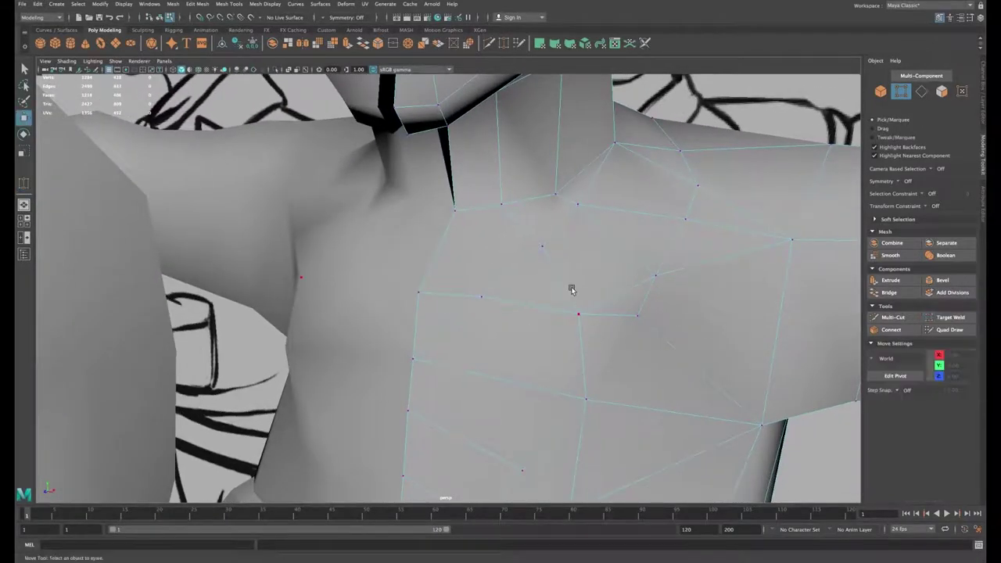
Step: Connect the vertex inside the lapel above the notch to the lapel's outer corner vertex with an edge
{"action": "right_click_drag", "start_coordinate": [572, 291], "coordinate": [575, 264]}
{"action": "left_click_drag", "start_coordinate": [614, 297], "coordinate": [630, 265], "text": "alt"}
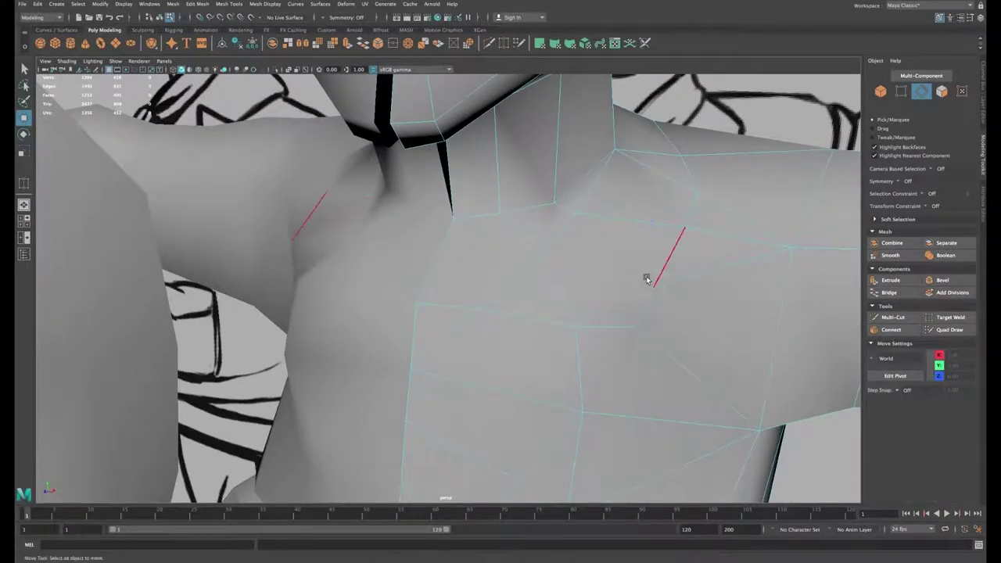
{"action": "left_click", "coordinate": [540, 256]}
{"action": "mouse_move", "coordinate": [647, 279]}
{"action": "right_mouse_down"}
{"action": "mouse_move", "coordinate": [606, 278]}
{"action": "mouse_move", "coordinate": [650, 298]}
{"action": "right_mouse_up"}
{"action": "left_click", "coordinate": [654, 284], "text": "shift"}
{"action": "key", "text": "w"}
Step: Weld the surplus vertex on top of the shoulder beside the collar to its neighbour and adjust the collar vertex's height
{"action": "left_click_drag", "start_coordinate": [650, 298], "coordinate": [473, 331], "text": "alt"}
{"action": "left_click", "coordinate": [473, 332]}
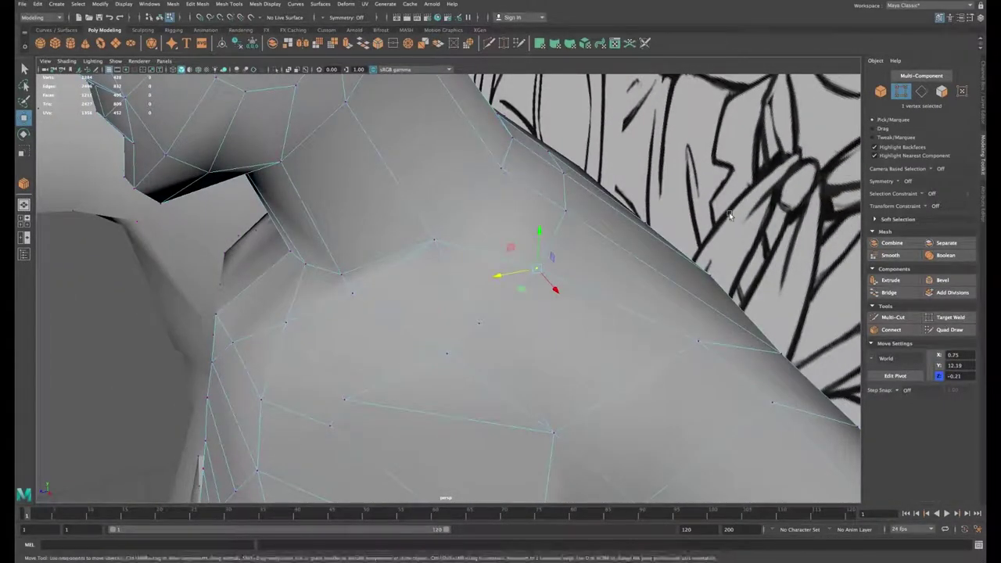
{"action": "left_click", "coordinate": [730, 215]}
{"action": "right_click_drag", "start_coordinate": [500, 301], "coordinate": [500, 274], "text": "shift"}
{"action": "left_click_drag", "start_coordinate": [478, 322], "coordinate": [422, 336]}
{"action": "key", "text": "w"}
{"action": "left_click", "coordinate": [398, 286]}
{"action": "right_click_drag", "start_coordinate": [412, 254], "coordinate": [415, 225]}
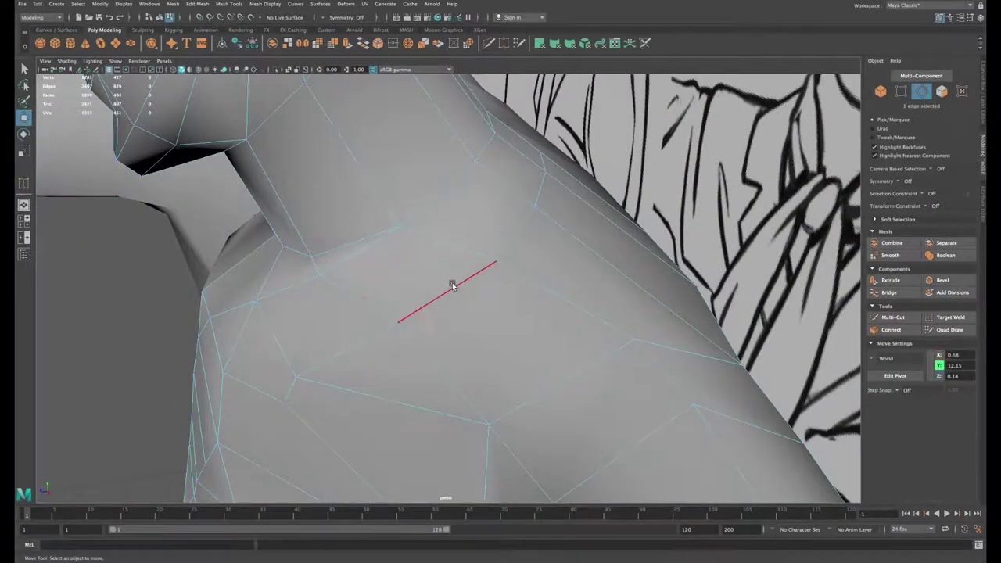
Step: Extrude the twelve lapel and collar faces, from the lower tip up over the shoulder, with a thickness of 0.1
{"action": "left_click_drag", "start_coordinate": [452, 286], "coordinate": [523, 277], "text": "alt"}
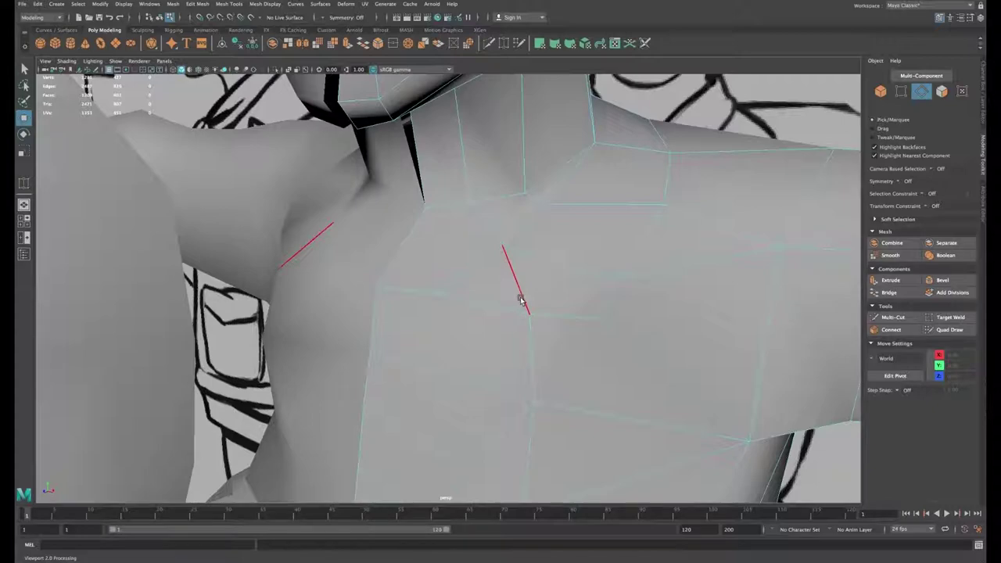
{"action": "mouse_move", "coordinate": [520, 300]}
{"action": "left_mouse_down", "text": "alt"}
{"action": "mouse_move", "coordinate": [536, 290]}
{"action": "mouse_move", "coordinate": [510, 284]}
{"action": "mouse_move", "coordinate": [522, 300]}
{"action": "left_mouse_up", "text": "alt"}
{"action": "right_click_drag", "start_coordinate": [522, 299], "coordinate": [439, 291], "text": "alt"}
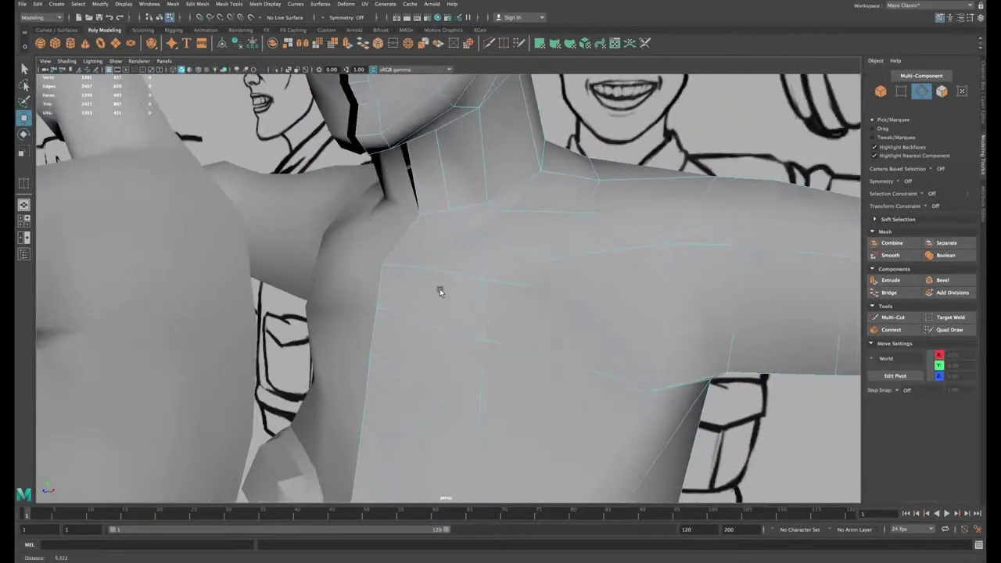
{"action": "left_click_drag", "start_coordinate": [439, 291], "coordinate": [518, 295], "text": "alt"}
{"action": "right_click", "coordinate": [400, 293]}
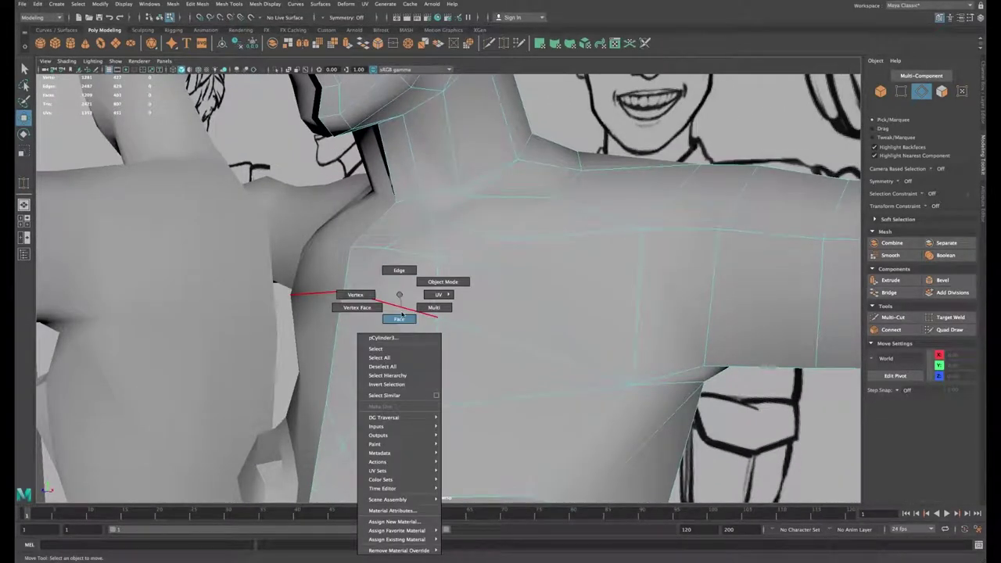
{"action": "right_click_drag", "start_coordinate": [402, 314], "coordinate": [402, 318]}
{"action": "left_click", "coordinate": [334, 436]}
{"action": "left_click", "coordinate": [353, 404], "text": "shift"}
{"action": "left_click", "coordinate": [375, 371], "text": "shift"}
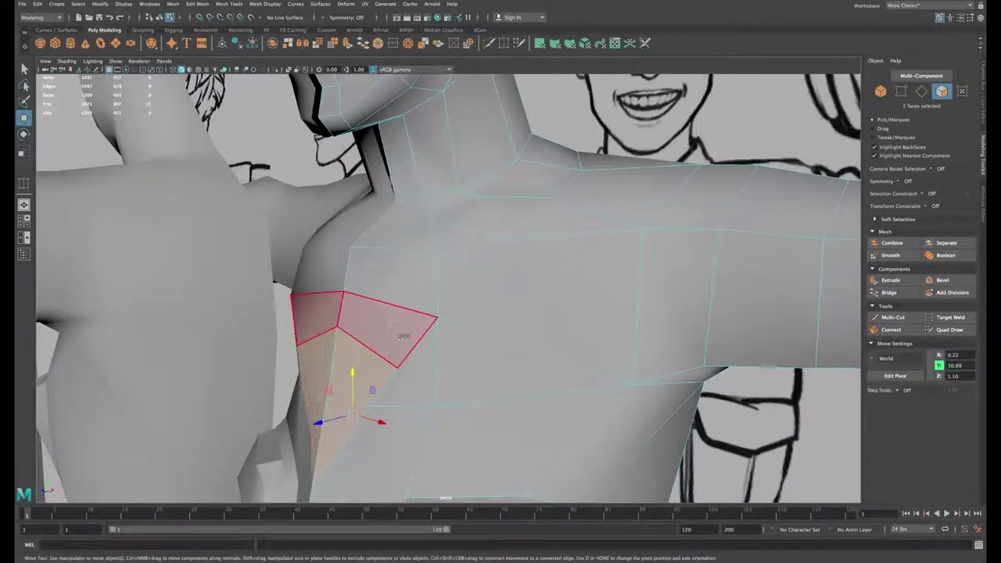
{"action": "left_click", "coordinate": [400, 336], "text": "shift"}
{"action": "left_click", "coordinate": [412, 287], "text": "shift"}
{"action": "left_click", "coordinate": [431, 244], "text": "shift"}
{"action": "left_click", "coordinate": [485, 224], "text": "shift"}
{"action": "left_click", "coordinate": [526, 186], "text": "shift"}
{"action": "mouse_move", "coordinate": [534, 257]}
{"action": "left_mouse_down", "text": "alt"}
{"action": "mouse_move", "coordinate": [502, 271]}
{"action": "mouse_move", "coordinate": [537, 268]}
{"action": "left_mouse_up", "text": "alt"}
{"action": "left_click", "coordinate": [502, 272], "text": "shift"}
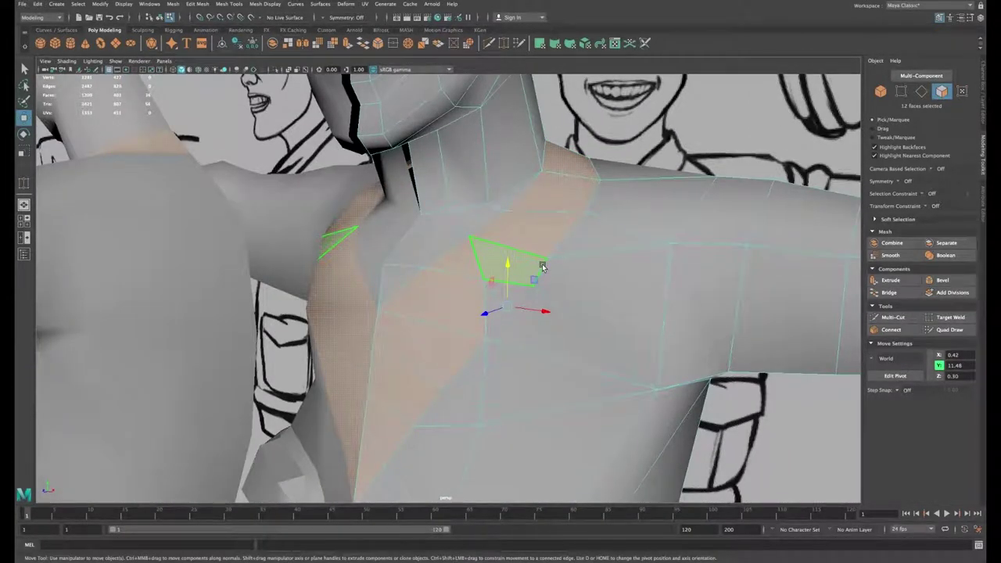
{"action": "key", "text": "ctrl+e"}
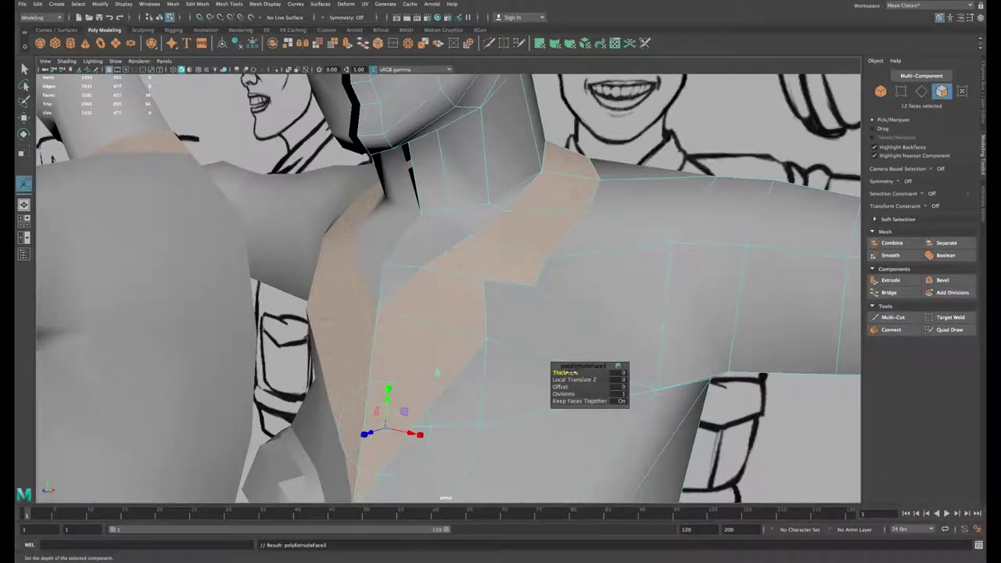
{"action": "left_click_drag", "start_coordinate": [570, 372], "coordinate": [577, 372]}
Step: Inset the extruded lapel faces with a small offset so the lapel's sides slope
{"action": "left_click_drag", "start_coordinate": [569, 304], "coordinate": [532, 318], "text": "alt"}
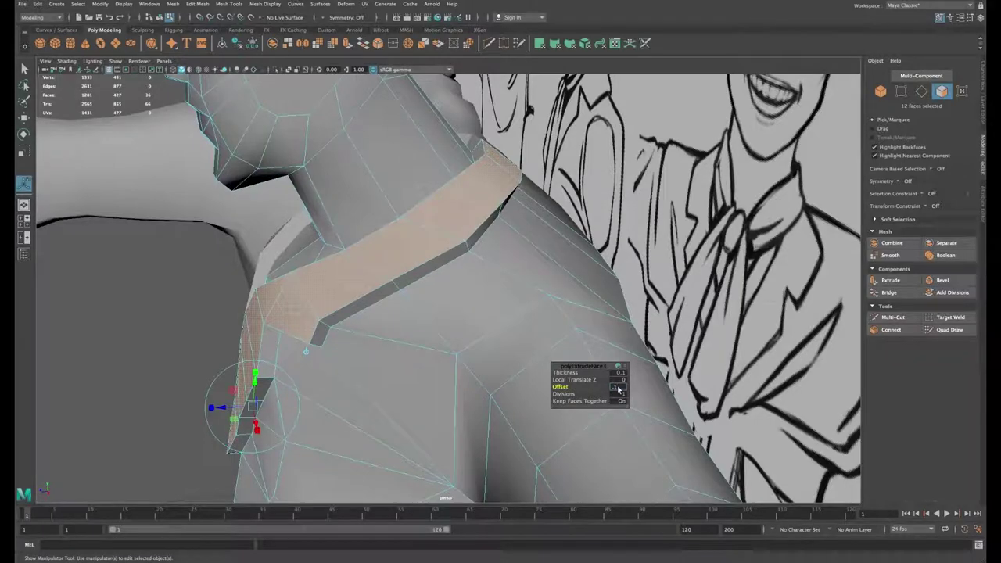
{"action": "key", "text": "Return"}
{"action": "mouse_move", "coordinate": [483, 344]}
{"action": "left_mouse_down", "text": "alt"}
{"action": "mouse_move", "coordinate": [495, 335]}
{"action": "mouse_move", "coordinate": [477, 341]}
{"action": "left_mouse_up", "text": "alt"}
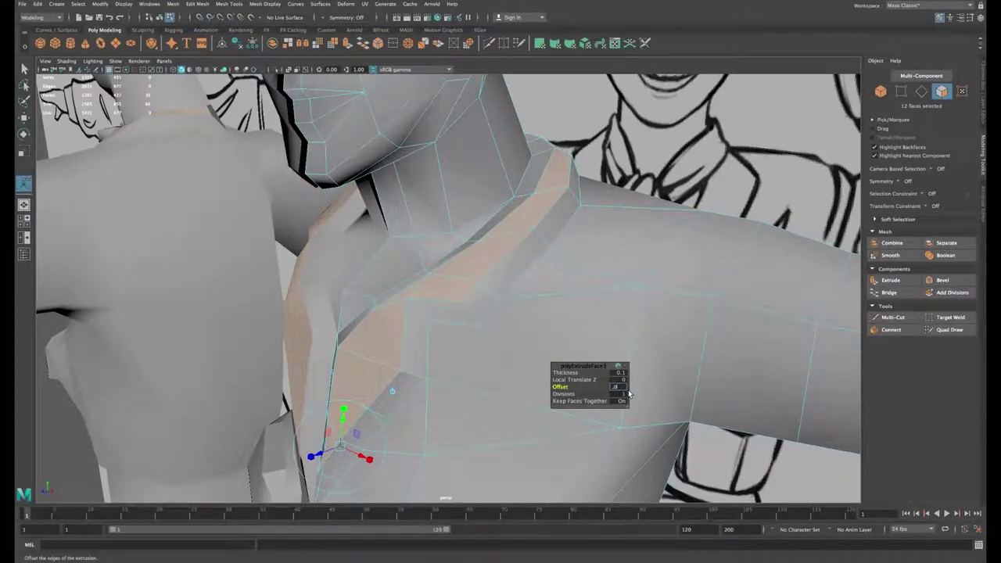
{"action": "key", "text": "Return"}
{"action": "left_click_drag", "start_coordinate": [518, 324], "coordinate": [510, 262], "text": "alt"}
{"action": "left_click_drag", "start_coordinate": [515, 266], "coordinate": [506, 386], "text": "alt"}
{"action": "key", "text": "w"}
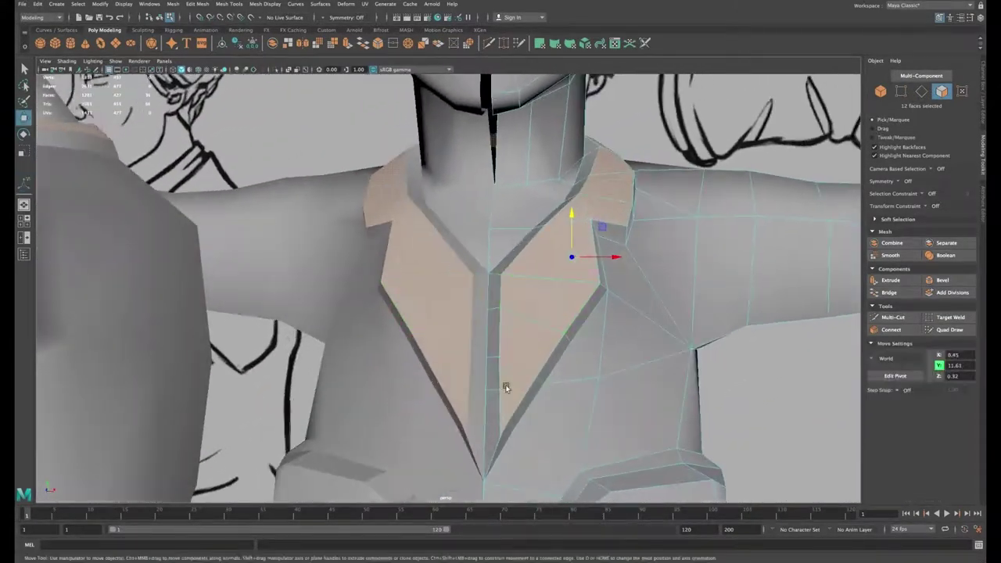
Step: Delete the extrusion's narrow side faces along the centre line between the two lapel halves
{"action": "left_click", "coordinate": [492, 442]}
{"action": "left_click", "coordinate": [494, 337], "text": "shift"}
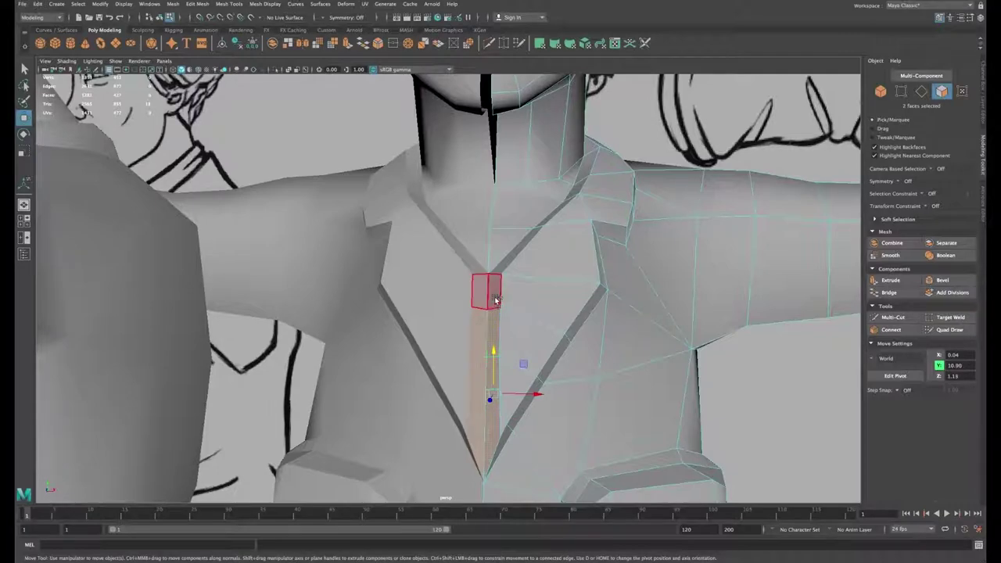
{"action": "left_click", "coordinate": [497, 300], "text": "shift"}
{"action": "key", "text": "Delete"}
Step: Move the lapel's five inner edge vertices along X onto the centre line to close the gap with the mirrored half
{"action": "right_click_drag", "start_coordinate": [518, 326], "coordinate": [478, 327]}
{"action": "left_click", "coordinate": [500, 280]}
{"action": "left_click", "coordinate": [501, 308], "text": "shift"}
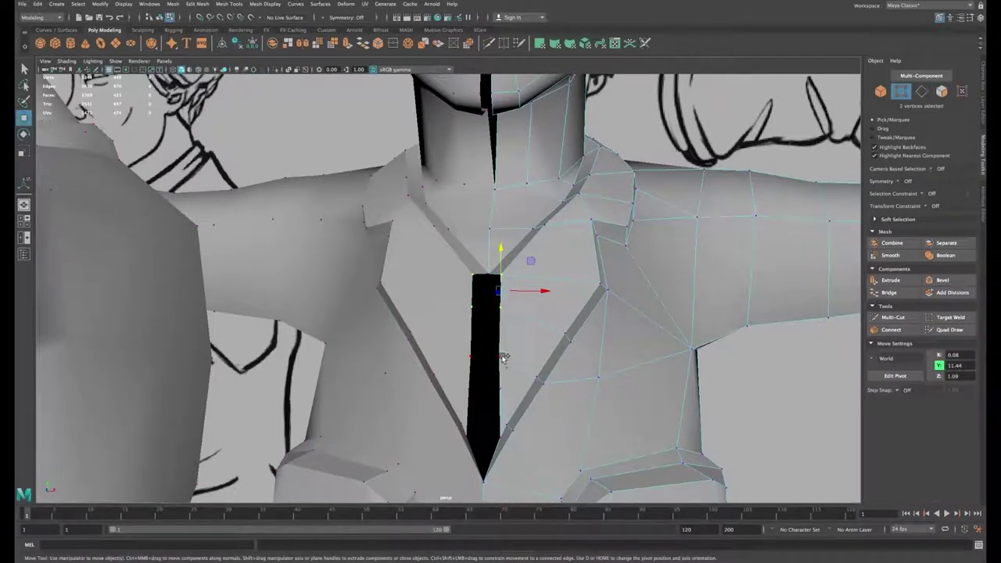
{"action": "left_click_drag", "start_coordinate": [522, 358], "coordinate": [505, 358]}
{"action": "right_click_drag", "start_coordinate": [506, 358], "coordinate": [473, 258], "text": "alt"}
{"action": "middle_click_drag", "start_coordinate": [473, 258], "coordinate": [478, 342], "text": "alt"}
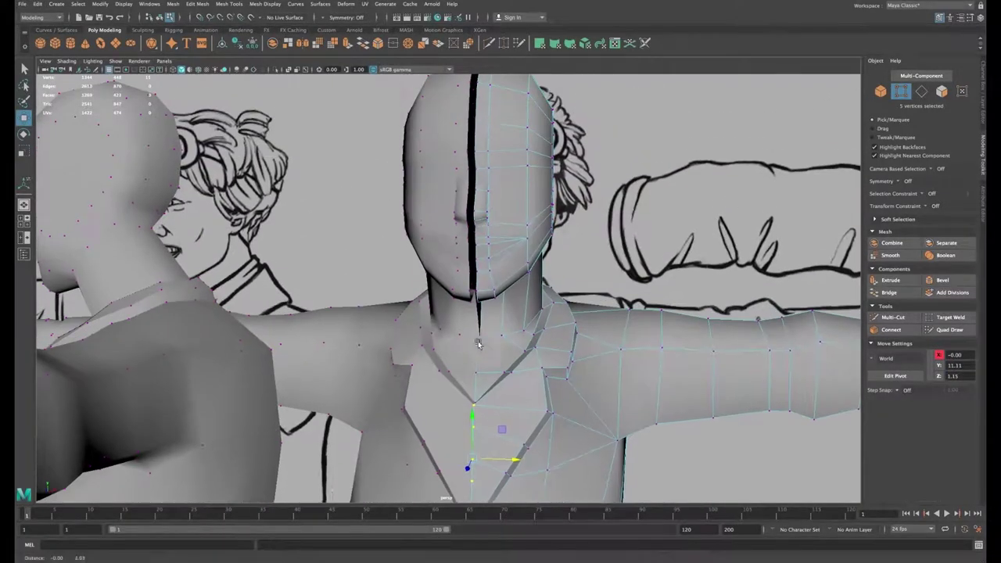
Step: Shift the head's vertices along X in the front view so its inner edge meets the body's centre line
{"action": "key", "text": "space"}
{"action": "key", "text": "space"}
{"action": "right_click_drag", "start_coordinate": [414, 328], "coordinate": [382, 90], "text": "alt"}
{"action": "middle_click_drag", "start_coordinate": [382, 90], "coordinate": [384, 127], "text": "alt"}
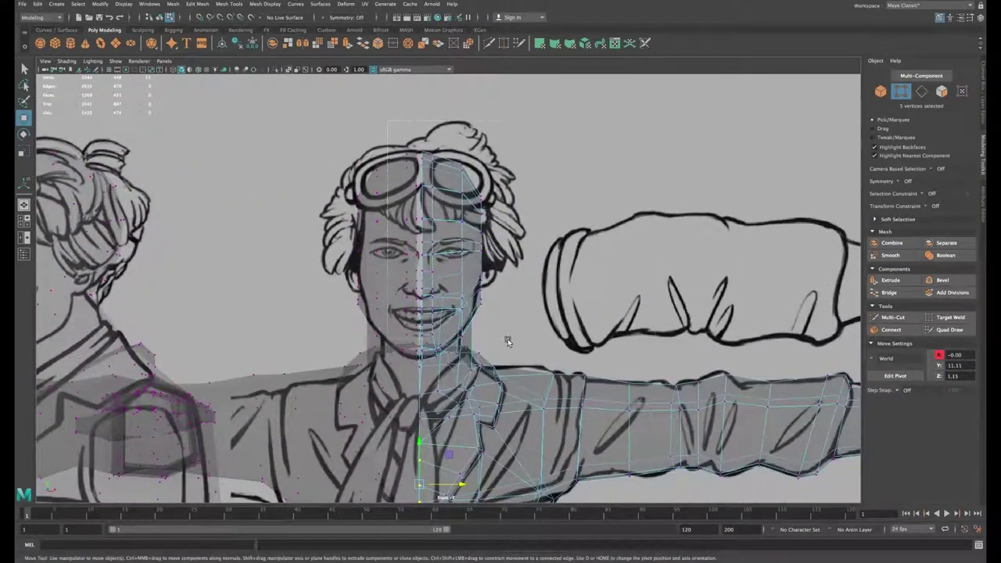
{"action": "left_click_drag", "start_coordinate": [508, 341], "coordinate": [508, 342]}
{"action": "right_click_drag", "start_coordinate": [508, 343], "coordinate": [429, 403], "text": "alt"}
{"action": "middle_click_drag", "start_coordinate": [429, 404], "coordinate": [464, 350], "text": "alt"}
{"action": "left_click_drag", "start_coordinate": [442, 355], "coordinate": [427, 347], "text": "shift"}
{"action": "middle_click_drag", "start_coordinate": [517, 190], "coordinate": [523, 232], "text": "alt"}
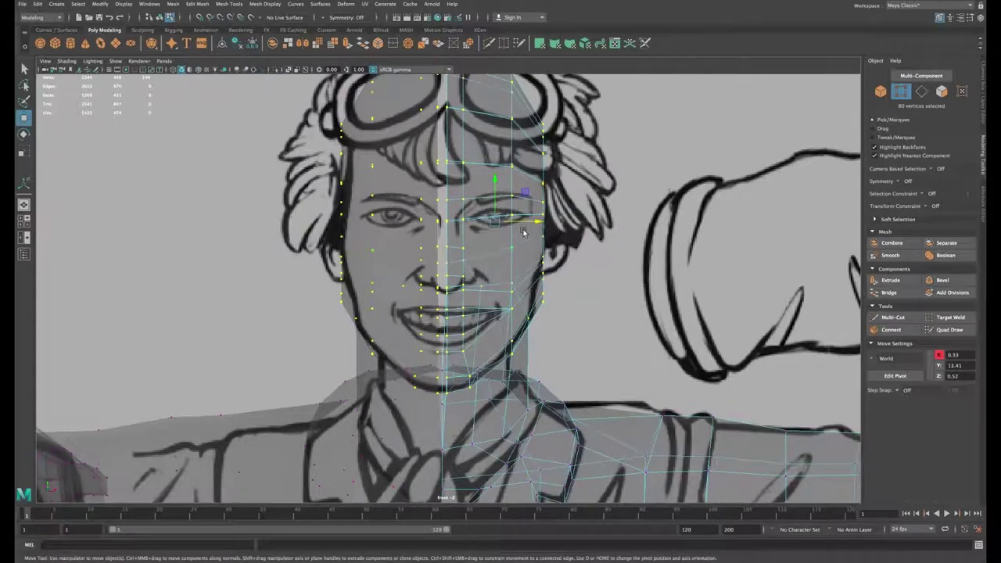
{"action": "left_click_drag", "start_coordinate": [524, 222], "coordinate": [520, 222]}
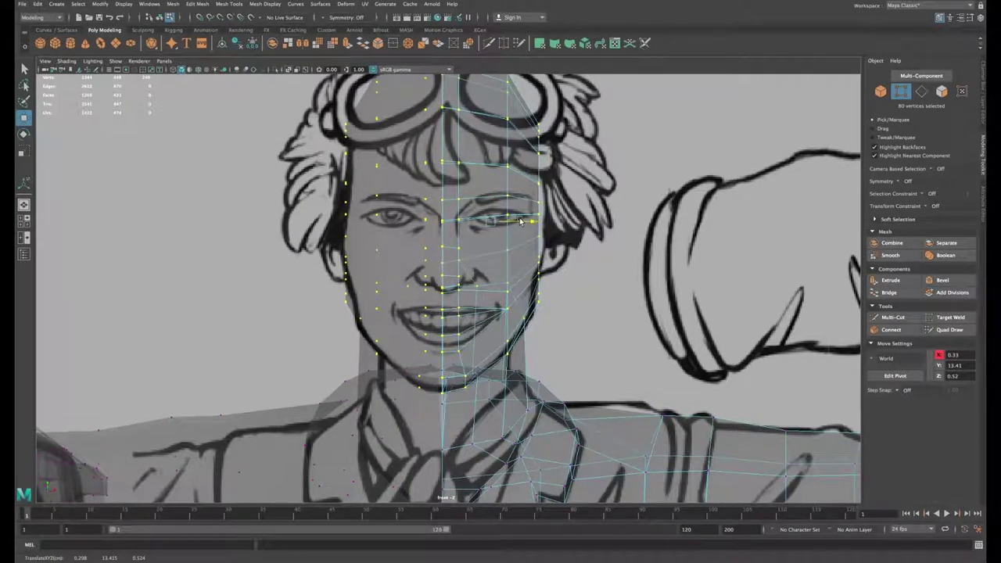
Step: Move the vertex just below the chin along X towards the body's centre line
{"action": "middle_click_drag", "start_coordinate": [461, 409], "coordinate": [480, 363], "text": "alt"}
{"action": "left_click", "coordinate": [482, 331]}
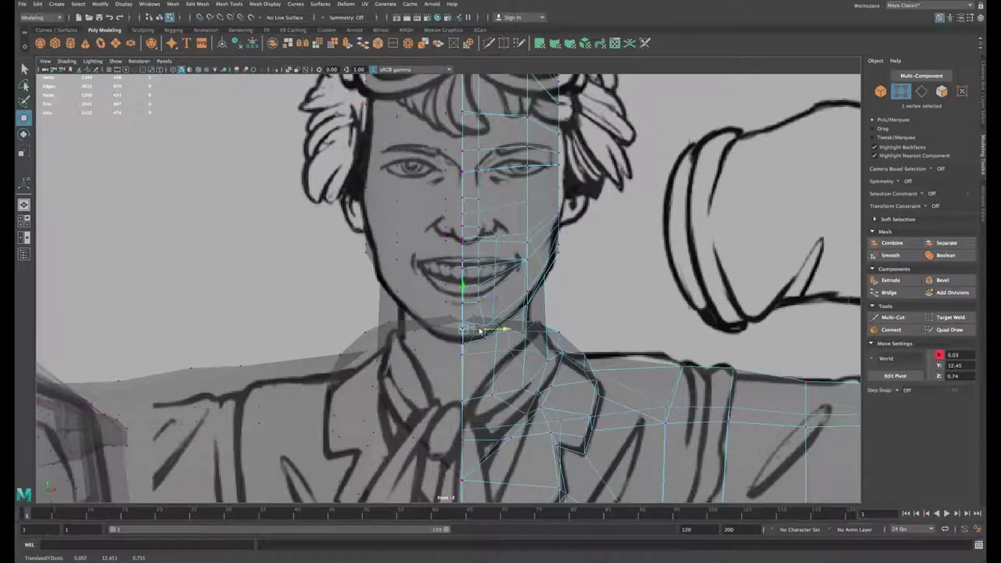
{"action": "left_click", "coordinate": [473, 316]}
Step: Delete the collar's narrow side face at the back of the neck and move its open edge along X onto the centre line
{"action": "key", "text": "space"}
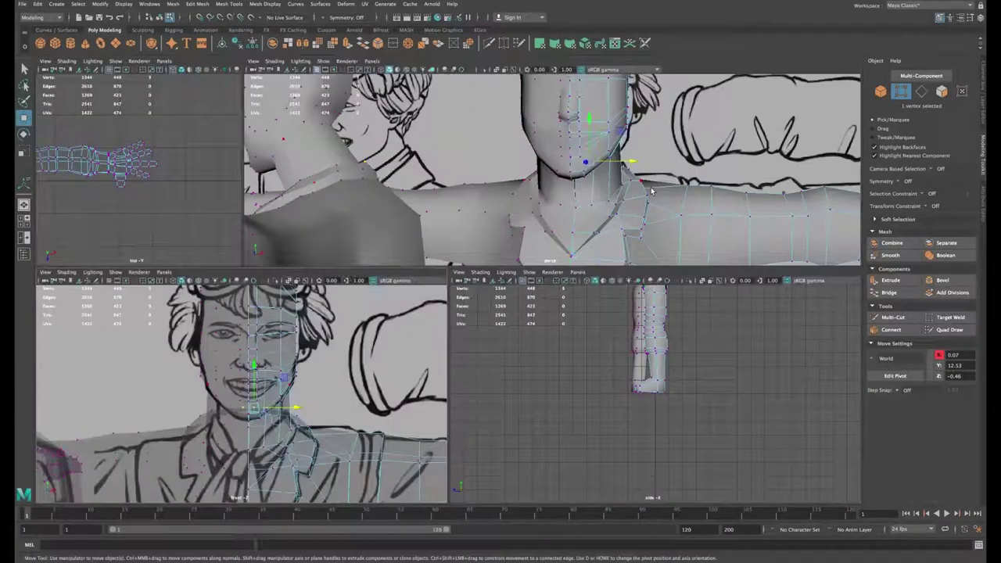
{"action": "key", "text": "space"}
{"action": "left_click_drag", "start_coordinate": [649, 192], "coordinate": [540, 235], "text": "alt"}
{"action": "right_click_drag", "start_coordinate": [540, 234], "coordinate": [592, 284], "text": "alt"}
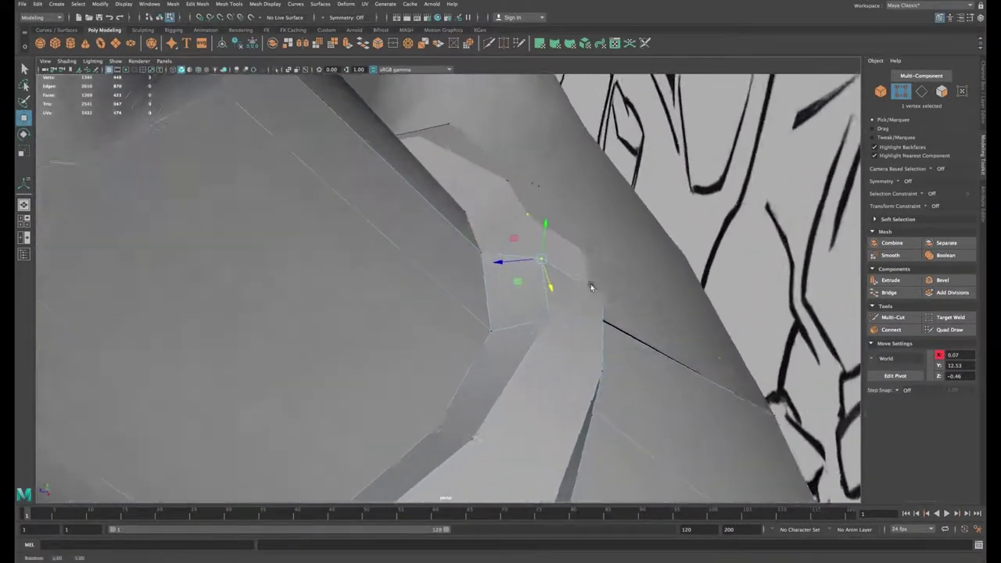
{"action": "left_click_drag", "start_coordinate": [592, 284], "coordinate": [549, 364], "text": "alt"}
{"action": "mouse_move", "coordinate": [546, 349]}
{"action": "right_mouse_down"}
{"action": "mouse_move", "coordinate": [547, 366]}
{"action": "mouse_move", "coordinate": [550, 329]}
{"action": "right_mouse_up"}
{"action": "left_click", "coordinate": [548, 361]}
{"action": "key", "text": "Delete"}
{"action": "left_click", "coordinate": [557, 369]}
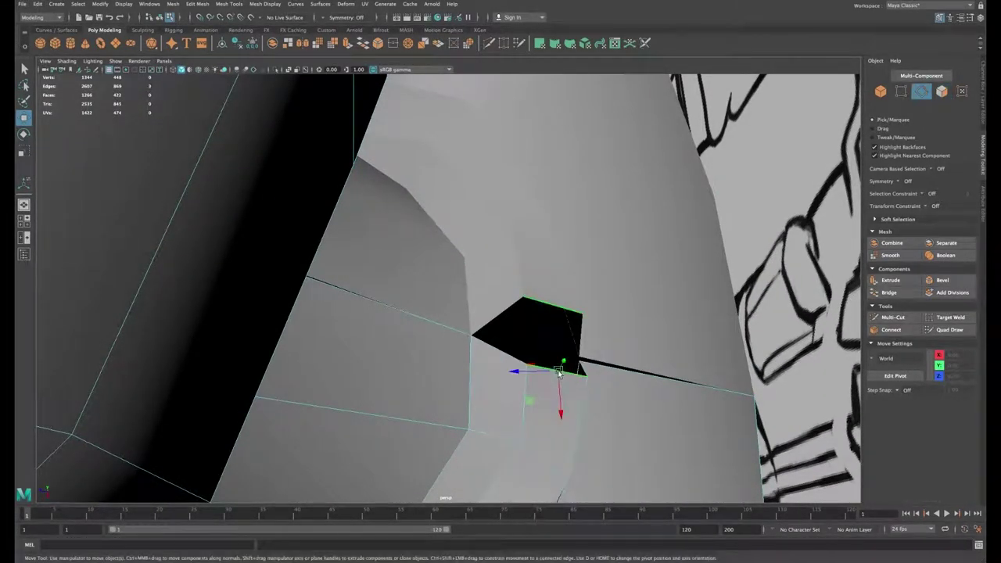
{"action": "left_click_drag", "start_coordinate": [559, 406], "coordinate": [561, 369]}
{"action": "left_click_drag", "start_coordinate": [561, 369], "coordinate": [463, 355], "text": "alt"}
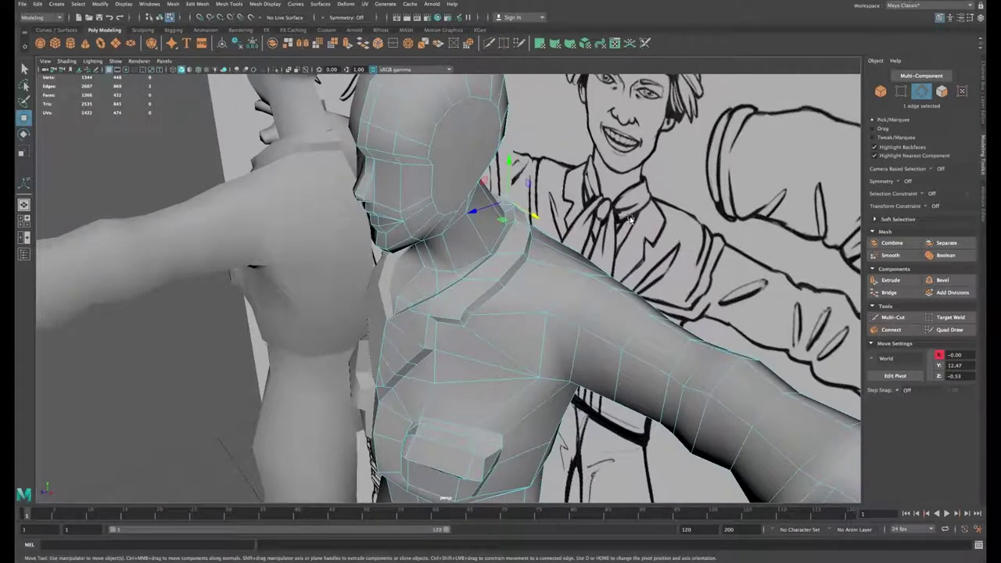
Step: Examine the sleeve, hand and fingers of the body mesh from several angles against the reference drawings
{"action": "left_click_drag", "start_coordinate": [630, 221], "coordinate": [657, 222], "text": "alt"}
{"action": "scroll", "coordinate": [478, 261], "scroll_direction": "down", "scroll_amount": 5}
{"action": "mouse_move", "coordinate": [477, 261]}
{"action": "left_mouse_down", "text": "alt"}
{"action": "mouse_move", "coordinate": [485, 233]}
{"action": "mouse_move", "coordinate": [498, 242]}
{"action": "mouse_move", "coordinate": [464, 268]}
{"action": "mouse_move", "coordinate": [524, 247]}
{"action": "mouse_move", "coordinate": [469, 227]}
{"action": "mouse_move", "coordinate": [468, 262]}
{"action": "left_mouse_up", "text": "alt"}
{"action": "scroll", "coordinate": [468, 262], "scroll_direction": "up", "scroll_amount": 4}
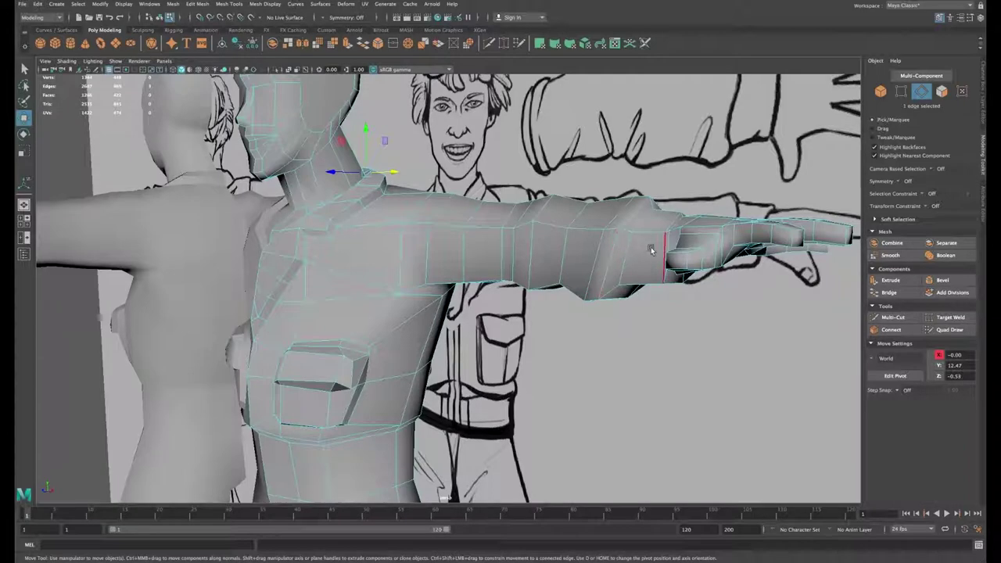
{"action": "left_click_drag", "start_coordinate": [650, 249], "coordinate": [501, 260], "text": "alt"}
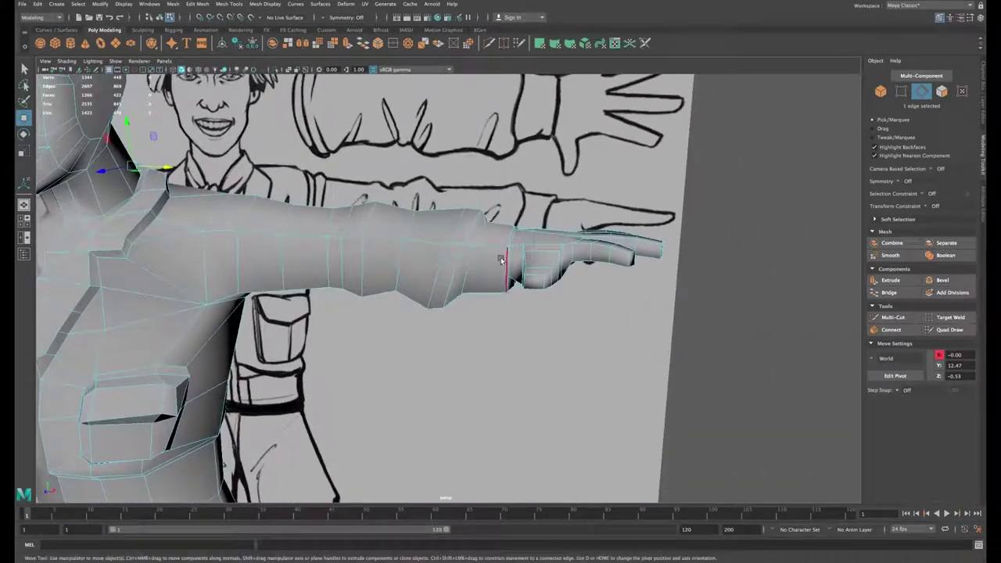
{"action": "mouse_move", "coordinate": [563, 265]}
{"action": "left_mouse_down", "text": "alt"}
{"action": "mouse_move", "coordinate": [576, 253]}
{"action": "mouse_move", "coordinate": [536, 290]}
{"action": "mouse_move", "coordinate": [592, 284]}
{"action": "mouse_move", "coordinate": [595, 293]}
{"action": "left_mouse_up", "text": "alt"}
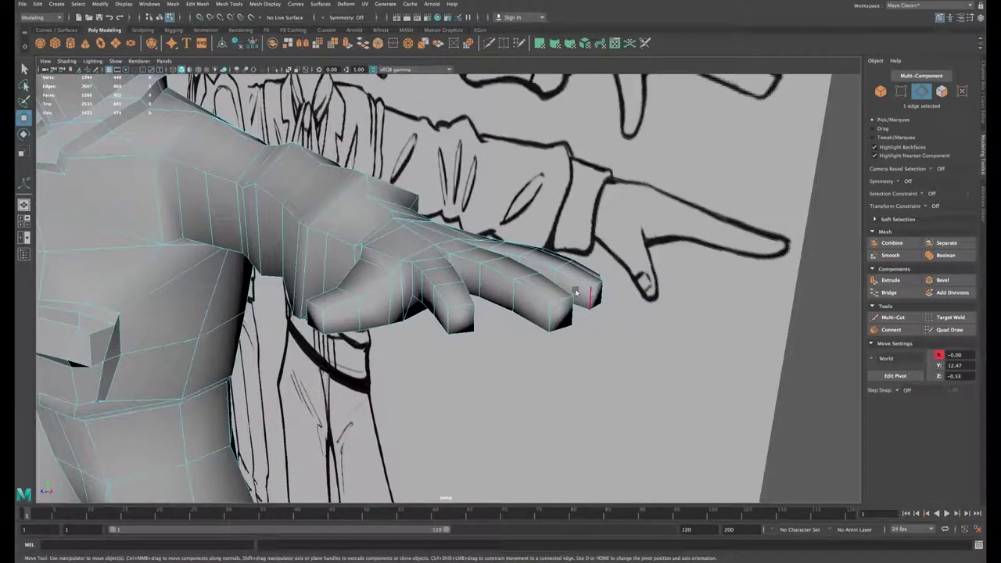
{"action": "right_click_drag", "start_coordinate": [527, 268], "coordinate": [380, 266], "text": "alt"}
{"action": "middle_click_drag", "start_coordinate": [380, 266], "coordinate": [439, 259], "text": "alt"}
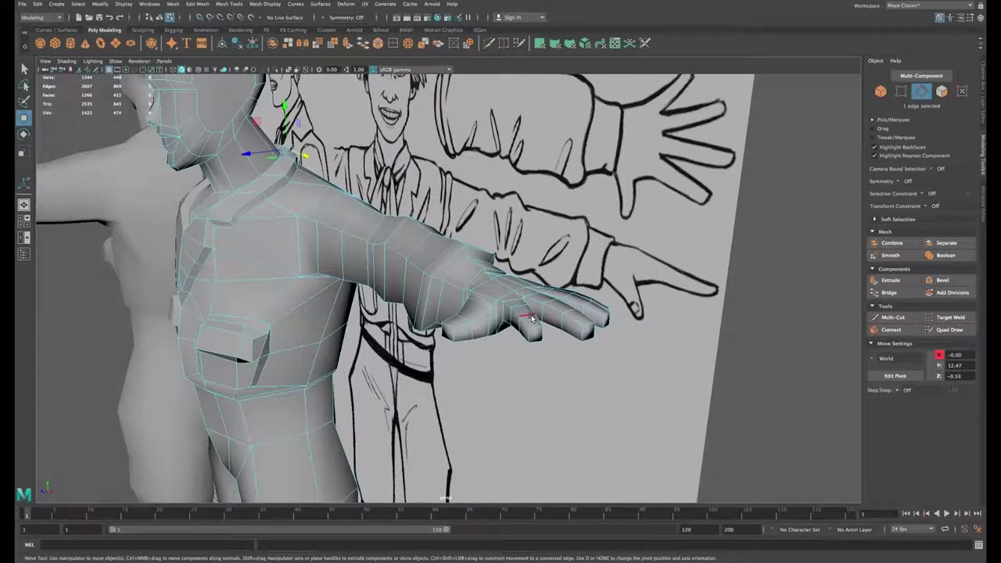
Step: Isolate the whole body mesh in the perspective view, hiding the reference drawings and other objects
{"action": "left_click", "coordinate": [880, 92]}
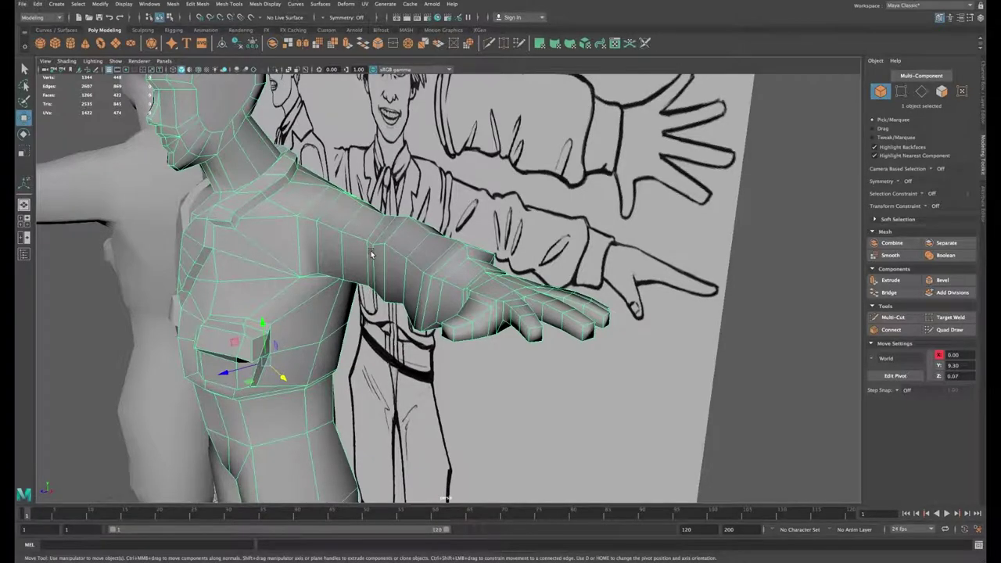
{"action": "key", "text": "ctrl+1"}
{"action": "left_click_drag", "start_coordinate": [402, 268], "coordinate": [301, 256], "text": "alt"}
Step: Connect the 13 edges along the sleeve's back side with one segment and pull the new edge row outward along Z
{"action": "right_click_drag", "start_coordinate": [552, 222], "coordinate": [551, 195]}
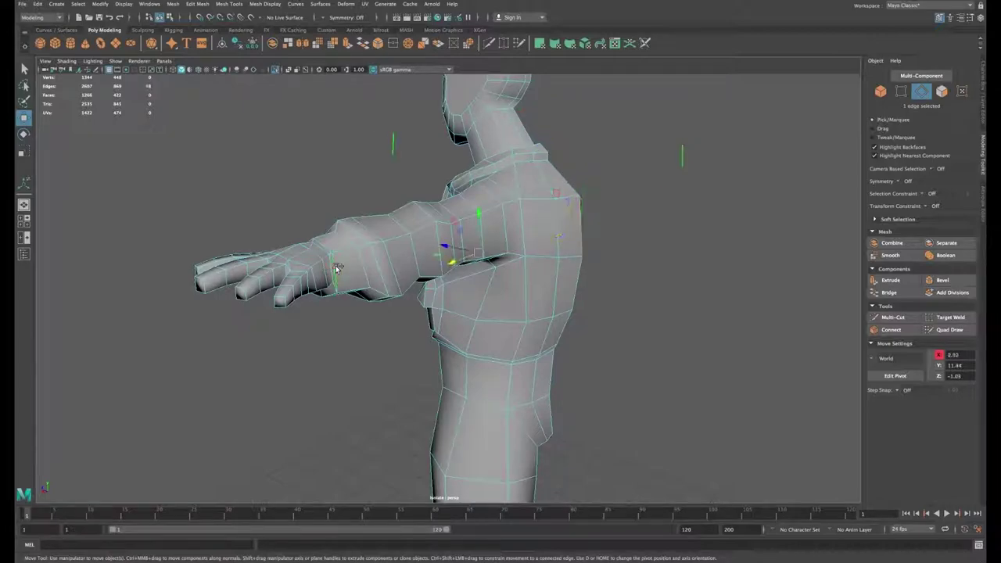
{"action": "left_click_drag", "start_coordinate": [330, 267], "coordinate": [559, 209], "text": "alt"}
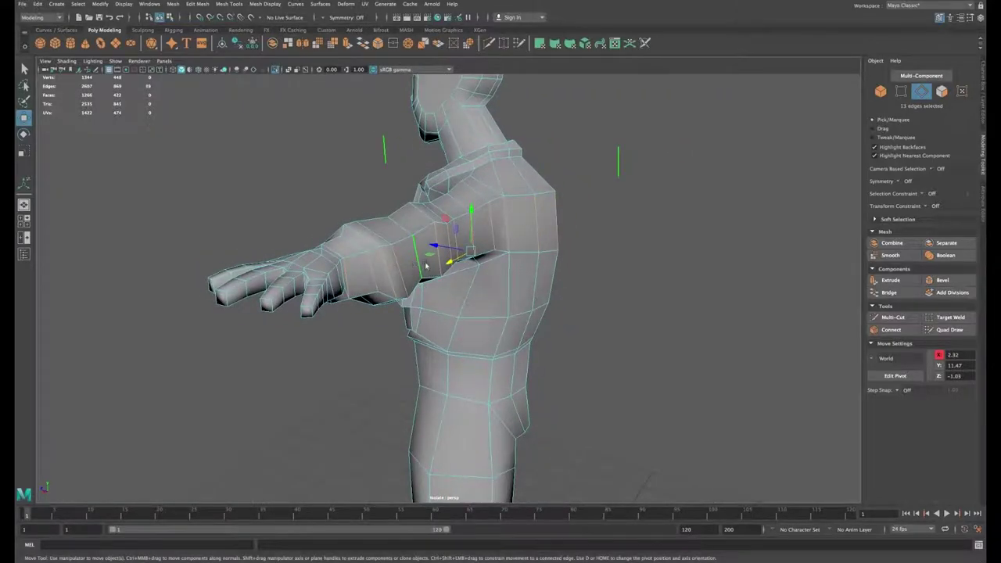
{"action": "left_click", "coordinate": [891, 330]}
{"action": "left_click_drag", "start_coordinate": [598, 279], "coordinate": [579, 276], "text": "alt"}
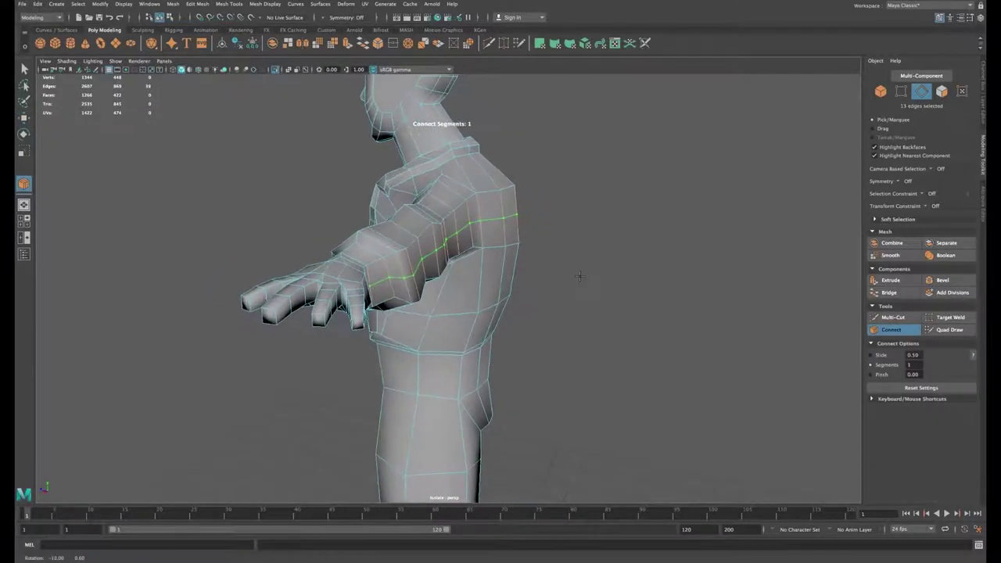
{"action": "key", "text": "w"}
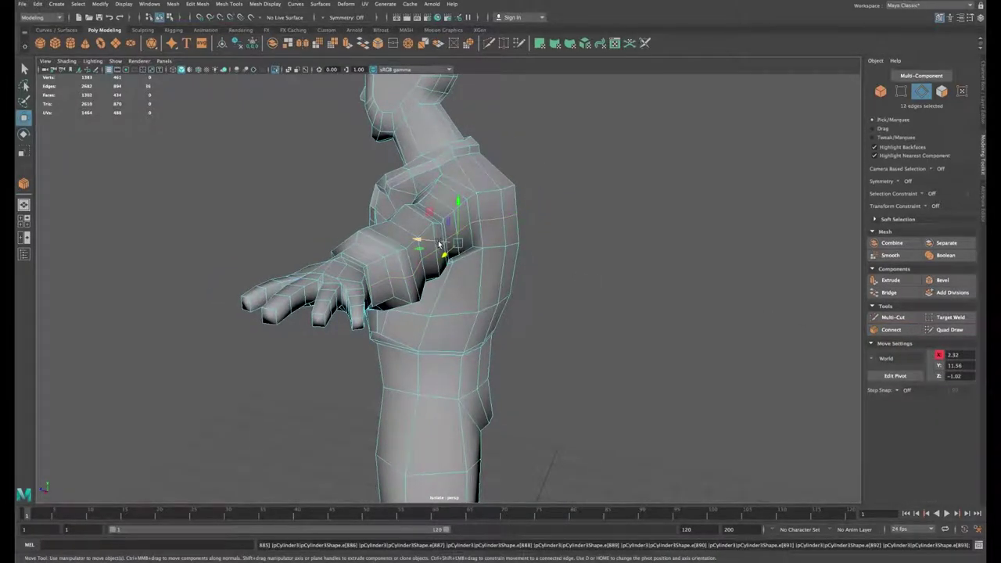
{"action": "left_click_drag", "start_coordinate": [457, 241], "coordinate": [288, 264]}
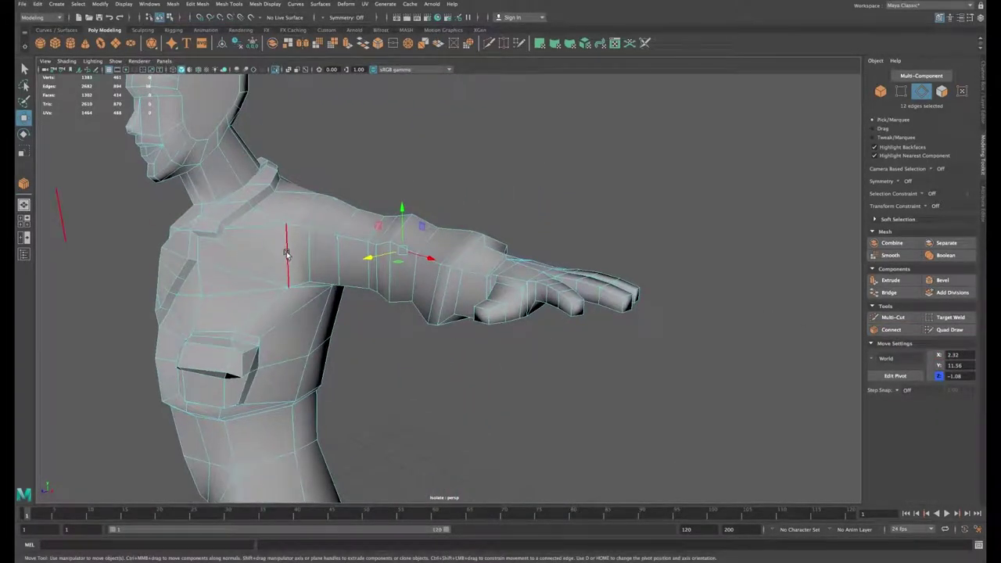
Step: Connect the 11 edges along the sleeve's front side with one segment and pull the new edge row slightly outward
{"action": "left_click_drag", "start_coordinate": [488, 275], "coordinate": [518, 287], "text": "alt"}
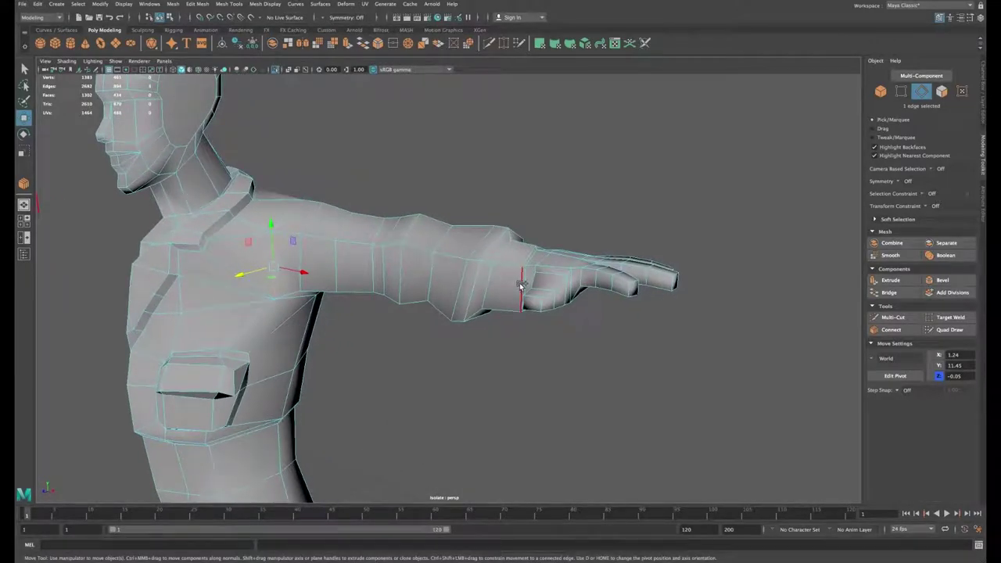
{"action": "left_click", "coordinate": [897, 332]}
{"action": "left_click_drag", "start_coordinate": [545, 277], "coordinate": [515, 284], "text": "alt"}
{"action": "key", "text": "w"}
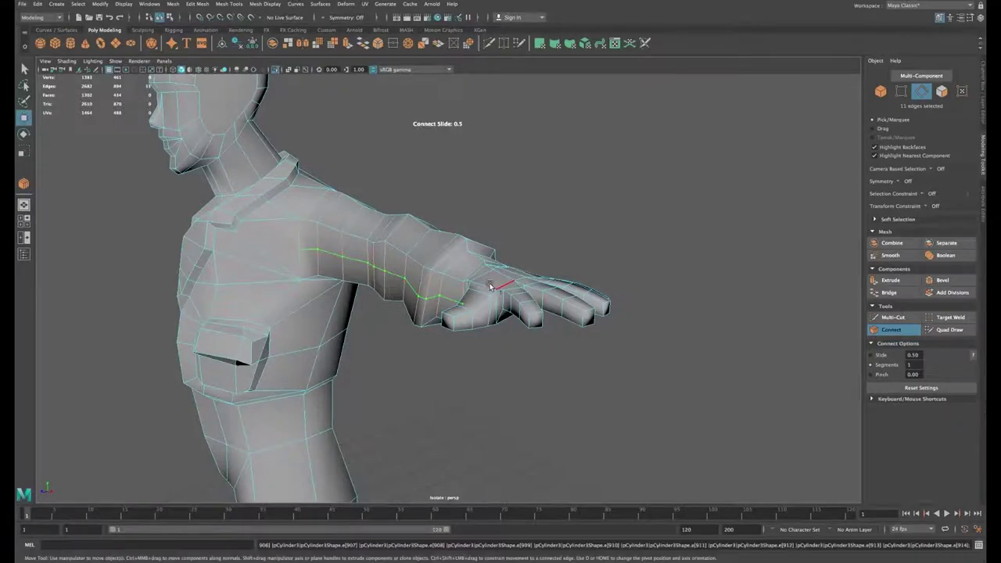
{"action": "mouse_move", "coordinate": [335, 279]}
{"action": "left_mouse_down"}
{"action": "mouse_move", "coordinate": [348, 280]}
{"action": "mouse_move", "coordinate": [337, 280]}
{"action": "left_mouse_up"}
Step: Connect the new sleeve row's end vertex to the lapel's outer corner, and that corner to the lapel's inner notch vertex
{"action": "left_click_drag", "start_coordinate": [337, 280], "coordinate": [384, 270], "text": "alt"}
{"action": "middle_click_drag", "start_coordinate": [384, 271], "coordinate": [591, 291], "text": "alt"}
{"action": "scroll", "coordinate": [606, 308], "scroll_direction": "up", "scroll_amount": 5}
{"action": "mouse_move", "coordinate": [381, 257]}
{"action": "right_mouse_down"}
{"action": "mouse_move", "coordinate": [407, 257]}
{"action": "mouse_move", "coordinate": [370, 262]}
{"action": "right_mouse_up"}
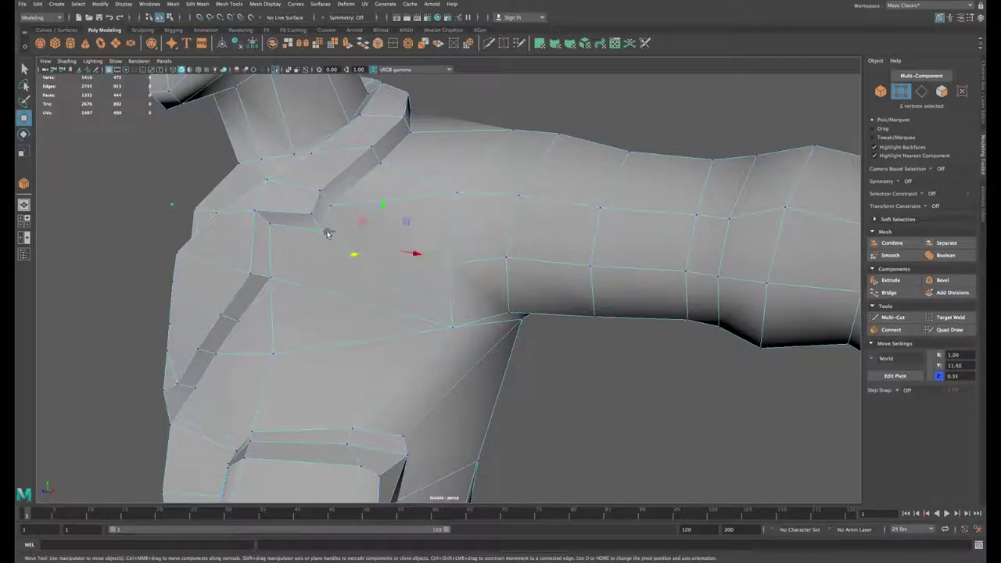
{"action": "left_click", "coordinate": [891, 329]}
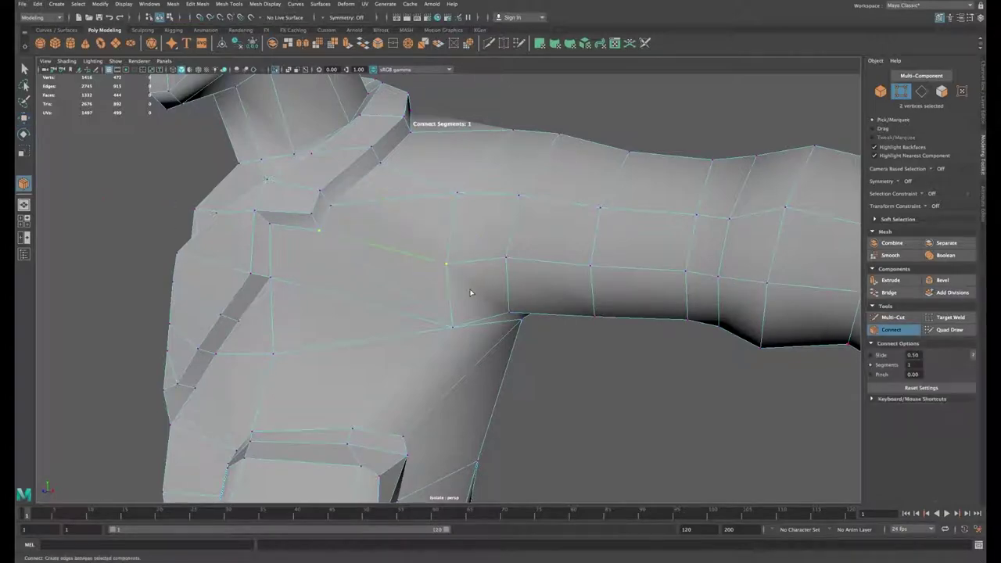
{"action": "left_click", "coordinate": [318, 230]}
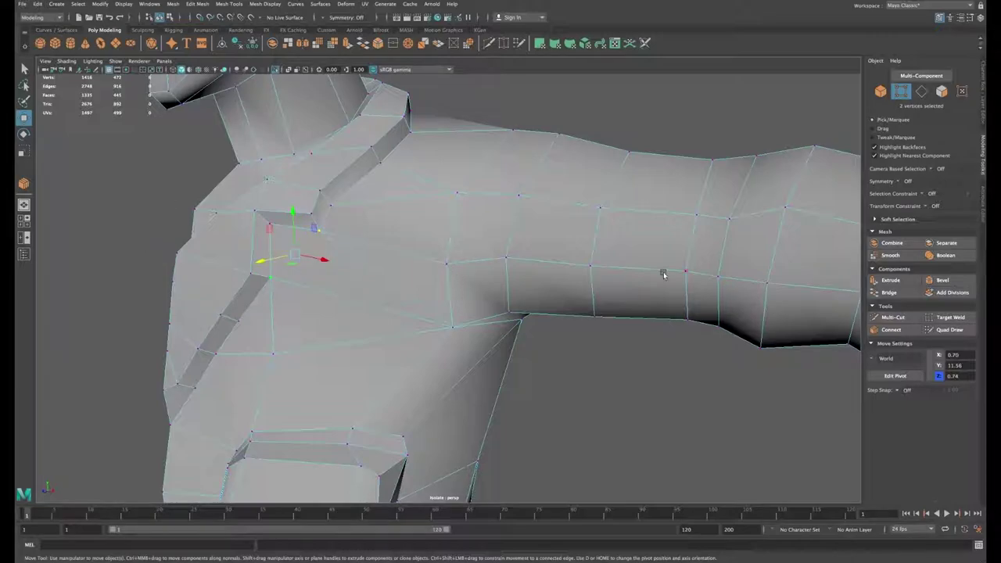
{"action": "left_click", "coordinate": [891, 329]}
{"action": "key", "text": "w"}
Step: Delete the diagonal edge running from the lapel's outer corner down to the armpit
{"action": "right_click_drag", "start_coordinate": [362, 251], "coordinate": [363, 226]}
{"action": "left_click", "coordinate": [380, 277]}
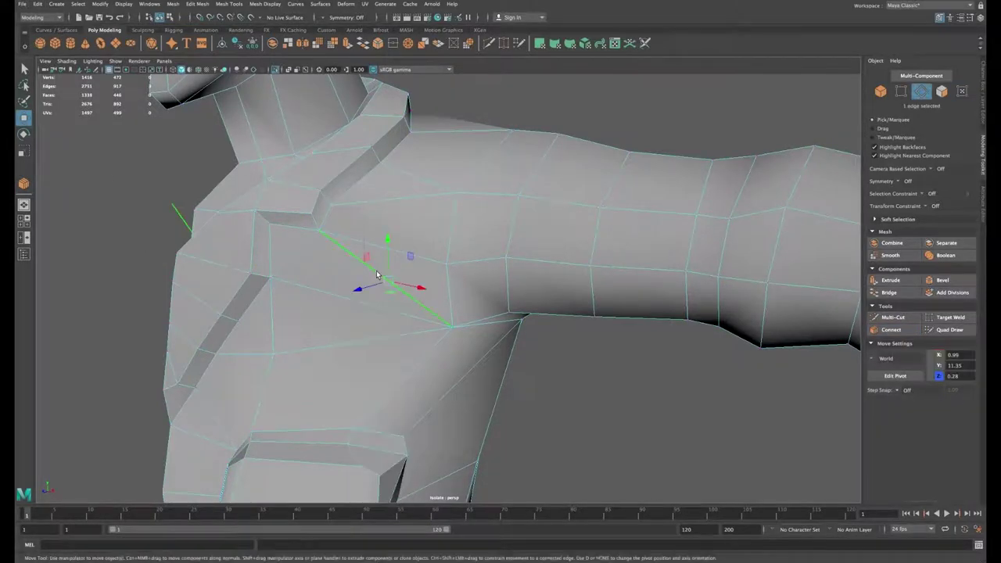
{"action": "key", "text": "Delete"}
Step: Connect the four vertical edges on the index finger's thumb-facing side with one segment
{"action": "left_click_drag", "start_coordinate": [368, 286], "coordinate": [435, 304], "text": "alt"}
{"action": "scroll", "coordinate": [540, 322], "scroll_direction": "down", "scroll_amount": 4}
{"action": "middle_click_drag", "start_coordinate": [540, 321], "coordinate": [454, 284], "text": "alt"}
{"action": "left_click_drag", "start_coordinate": [453, 284], "coordinate": [469, 288], "text": "alt"}
{"action": "middle_click_drag", "start_coordinate": [633, 308], "coordinate": [539, 274], "text": "alt"}
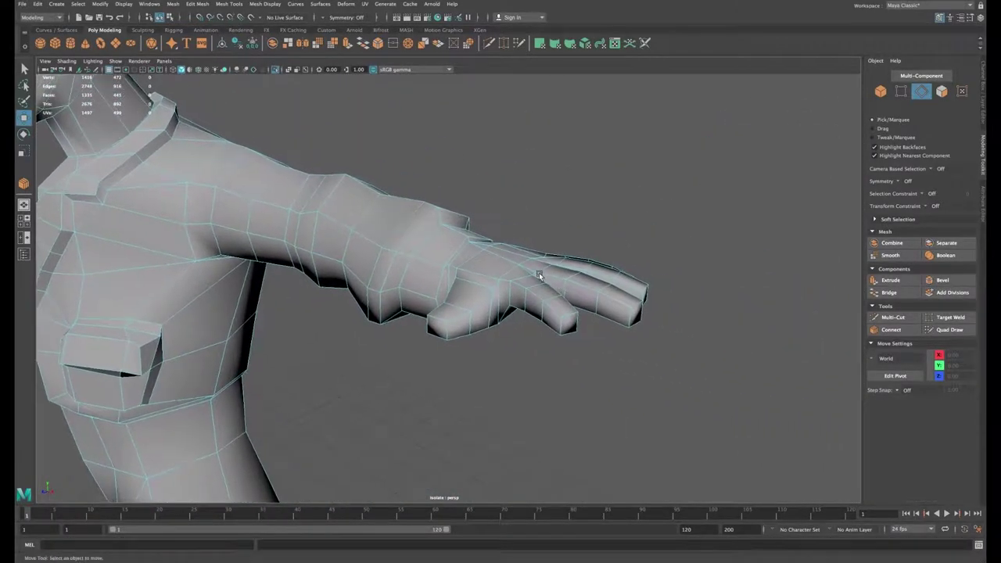
{"action": "right_click_drag", "start_coordinate": [538, 273], "coordinate": [736, 330], "text": "alt"}
{"action": "middle_click_drag", "start_coordinate": [737, 329], "coordinate": [659, 308], "text": "alt"}
{"action": "left_click_drag", "start_coordinate": [659, 308], "coordinate": [608, 265], "text": "alt"}
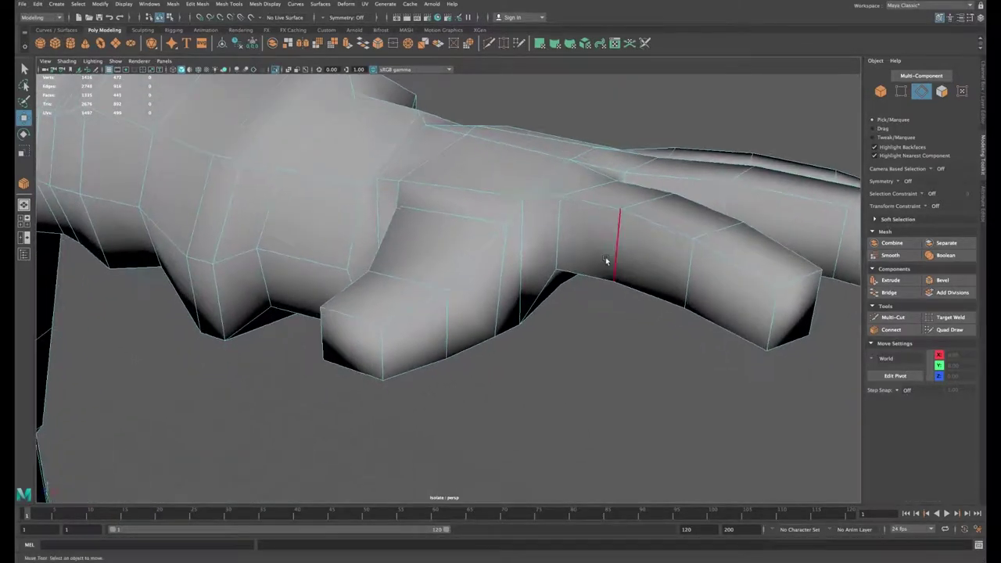
{"action": "left_click", "coordinate": [546, 278]}
{"action": "left_click_drag", "start_coordinate": [728, 313], "coordinate": [579, 248], "text": "alt"}
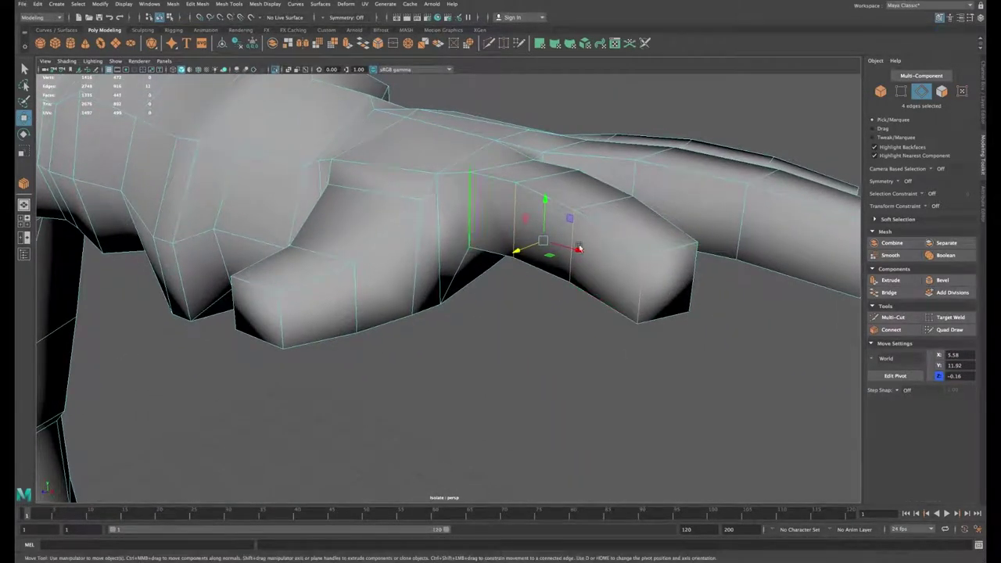
{"action": "left_click", "coordinate": [893, 330]}
{"action": "key", "text": "w"}
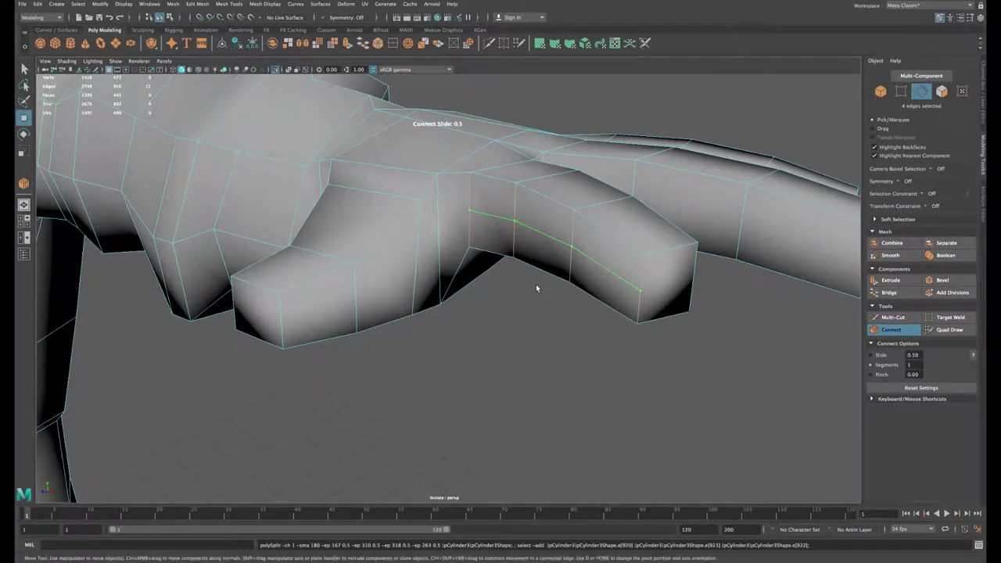
Step: Pull the new edges on the index finger's thumb-facing side outward along Z to round the finger
{"action": "left_click_drag", "start_coordinate": [535, 284], "coordinate": [506, 419], "text": "alt"}
{"action": "key", "text": "f"}
{"action": "scroll", "coordinate": [516, 409], "scroll_direction": "down", "scroll_amount": 10}
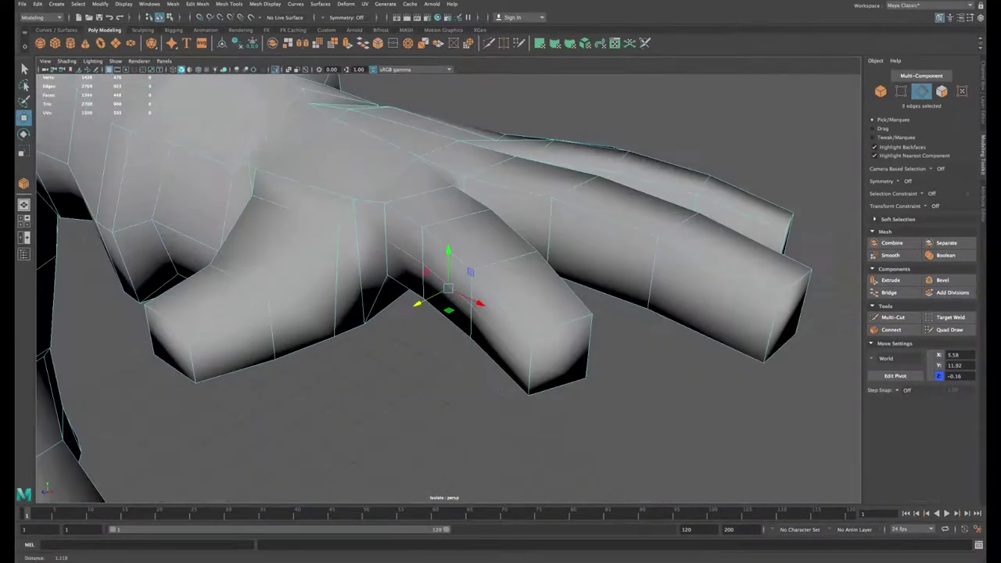
{"action": "left_click_drag", "start_coordinate": [473, 373], "coordinate": [479, 465], "text": "alt"}
{"action": "scroll", "coordinate": [471, 450], "scroll_direction": "up", "scroll_amount": 5}
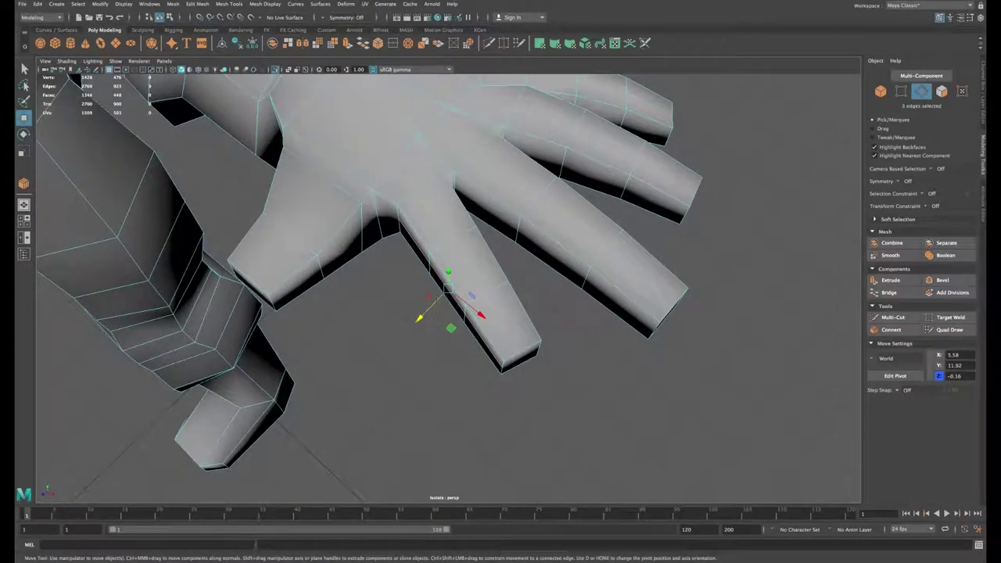
{"action": "left_click_drag", "start_coordinate": [419, 318], "coordinate": [407, 289]}
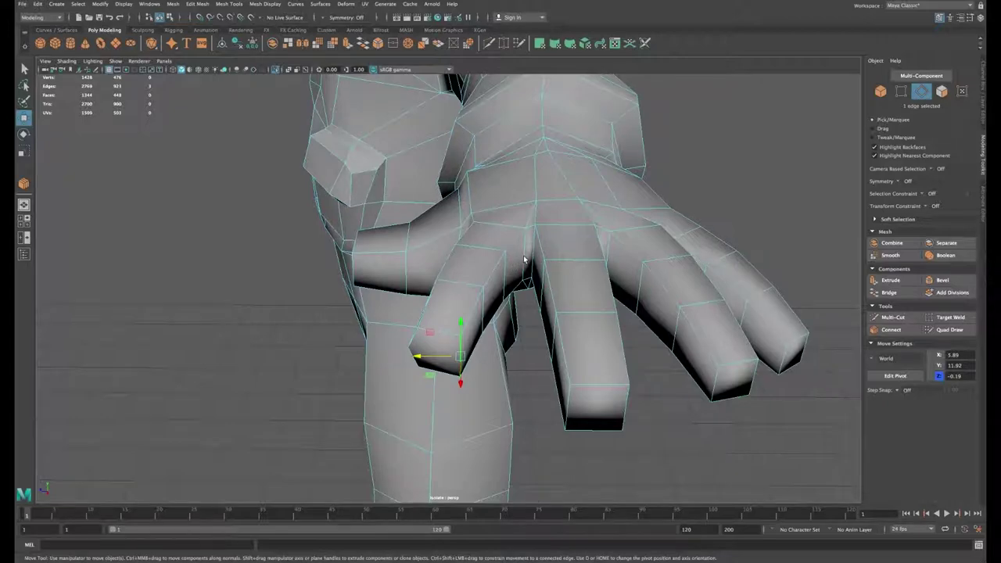
Step: Connect the side edges where the index and middle fingers face each other, one segment each, and pull the new edges outward along Z
{"action": "left_click", "coordinate": [891, 329]}
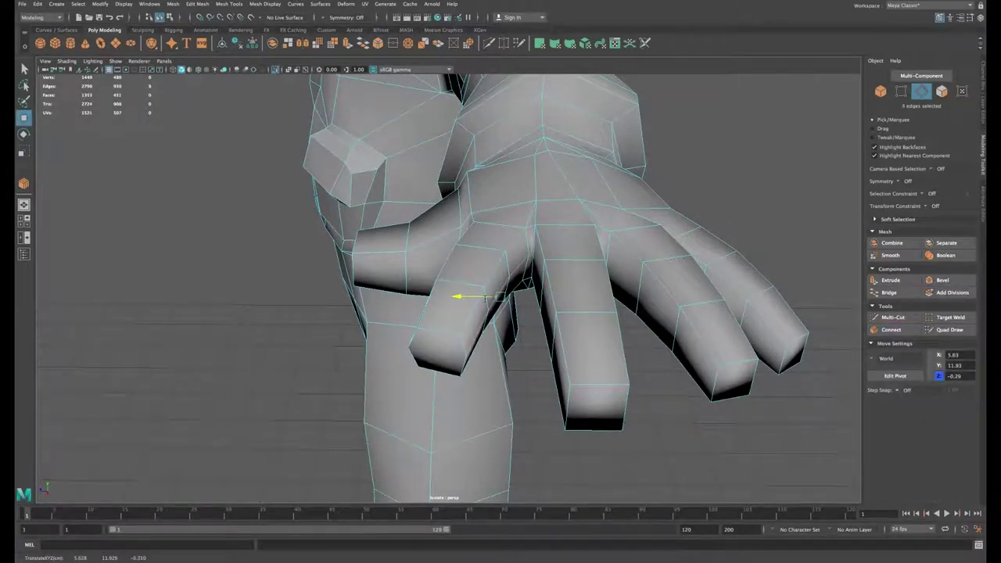
{"action": "left_click_drag", "start_coordinate": [467, 297], "coordinate": [496, 283], "text": "alt"}
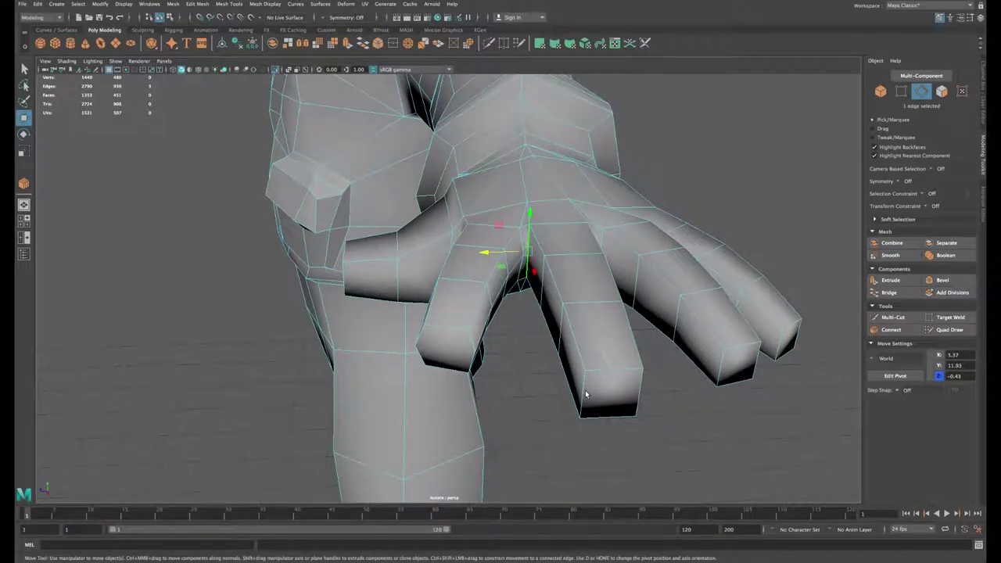
{"action": "double_click", "coordinate": [586, 394], "text": "shift"}
{"action": "left_click", "coordinate": [891, 329]}
{"action": "key", "text": "w"}
{"action": "left_click_drag", "start_coordinate": [512, 309], "coordinate": [430, 310]}
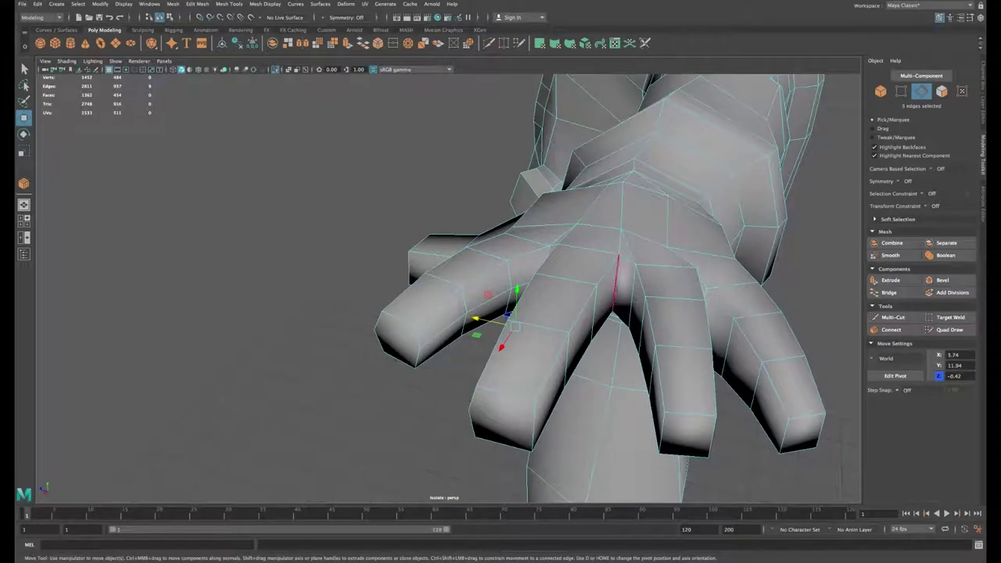
Step: Connect the side edges where the middle and ring fingers face each other, one segment each, and shift the new edges outward along Z
{"action": "left_click", "coordinate": [883, 334]}
{"action": "key", "text": "w"}
{"action": "left_click_drag", "start_coordinate": [542, 334], "coordinate": [556, 335]}
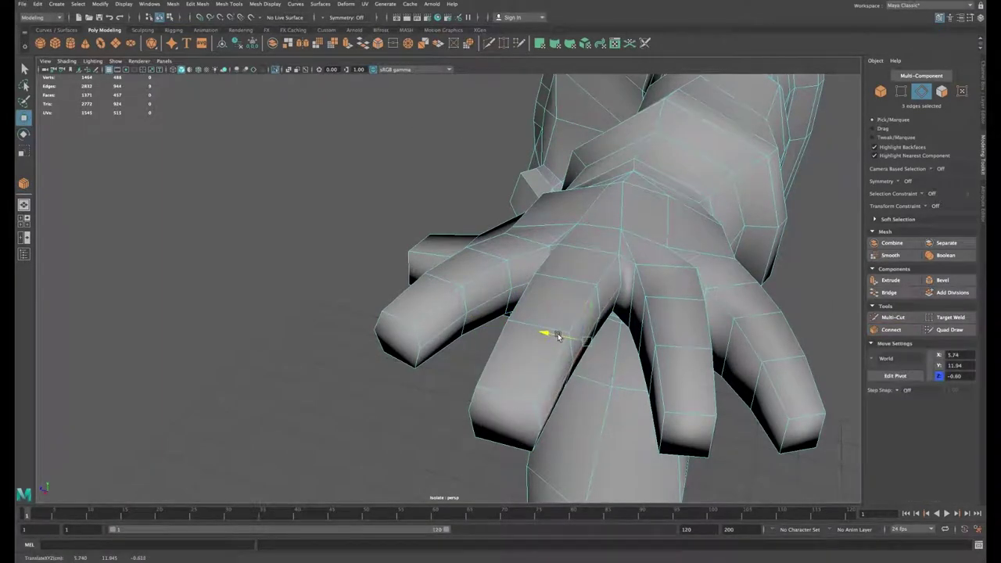
{"action": "left_click", "coordinate": [632, 296]}
{"action": "left_click", "coordinate": [890, 329]}
{"action": "key", "text": "w"}
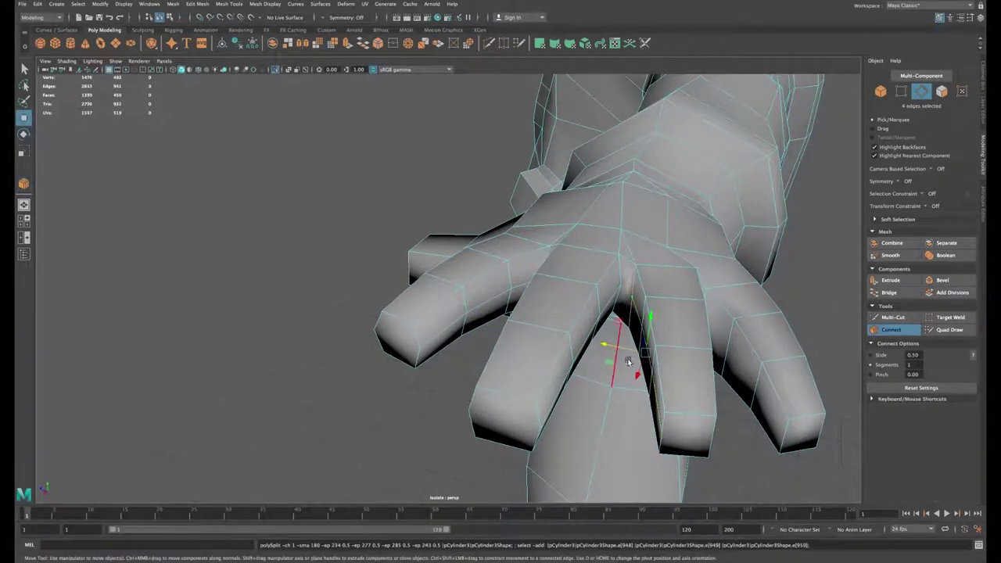
{"action": "left_click_drag", "start_coordinate": [624, 349], "coordinate": [617, 346]}
Step: Connect the four edges on the ring finger's side facing the little finger with one segment and pull the new edges outward
{"action": "left_click_drag", "start_coordinate": [728, 366], "coordinate": [677, 371], "text": "alt"}
{"action": "middle_click_drag", "start_coordinate": [677, 372], "coordinate": [646, 343], "text": "alt"}
{"action": "left_click", "coordinate": [665, 303]}
{"action": "double_click", "coordinate": [616, 417], "text": "shift"}
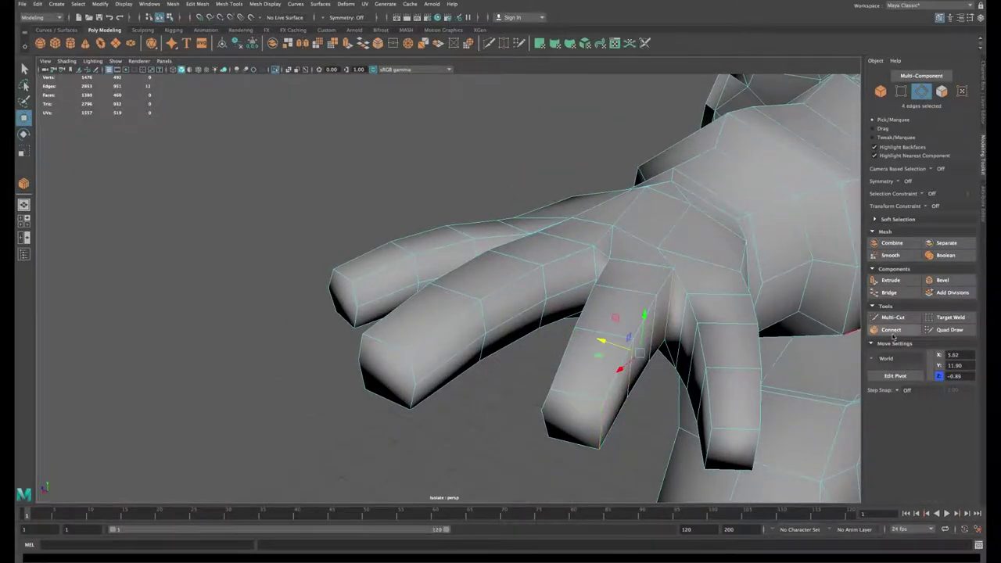
{"action": "left_click", "coordinate": [891, 330]}
{"action": "key", "text": "w"}
{"action": "left_click_drag", "start_coordinate": [621, 346], "coordinate": [754, 406]}
Step: Connect the edges on both sides of the little finger with one segment each and pull the outer edge row outward
{"action": "left_click", "coordinate": [891, 329]}
{"action": "key", "text": "w"}
{"action": "left_click", "coordinate": [891, 329]}
{"action": "key", "text": "w"}
{"action": "middle_click_drag", "start_coordinate": [754, 407], "coordinate": [681, 351], "text": "alt"}
{"action": "left_click_drag", "start_coordinate": [619, 306], "coordinate": [422, 332]}
Step: Connect the wrist vertex on the little-finger side to the neighbouring sleeve cuff vertex
{"action": "right_click_drag", "start_coordinate": [620, 330], "coordinate": [790, 363], "text": "alt"}
{"action": "middle_click_drag", "start_coordinate": [790, 363], "coordinate": [617, 305], "text": "alt"}
{"action": "right_click_drag", "start_coordinate": [617, 305], "coordinate": [657, 303]}
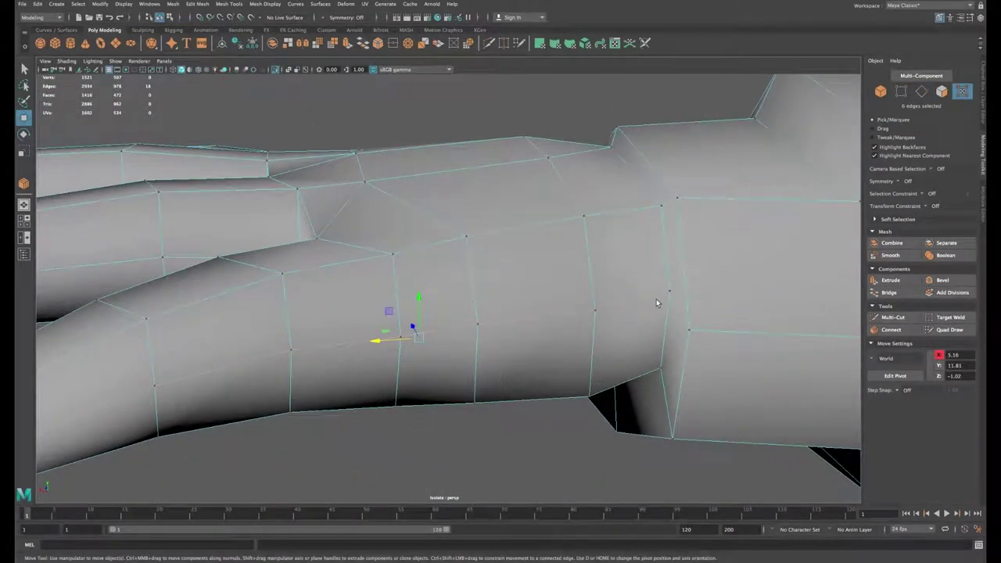
{"action": "left_click", "coordinate": [901, 91]}
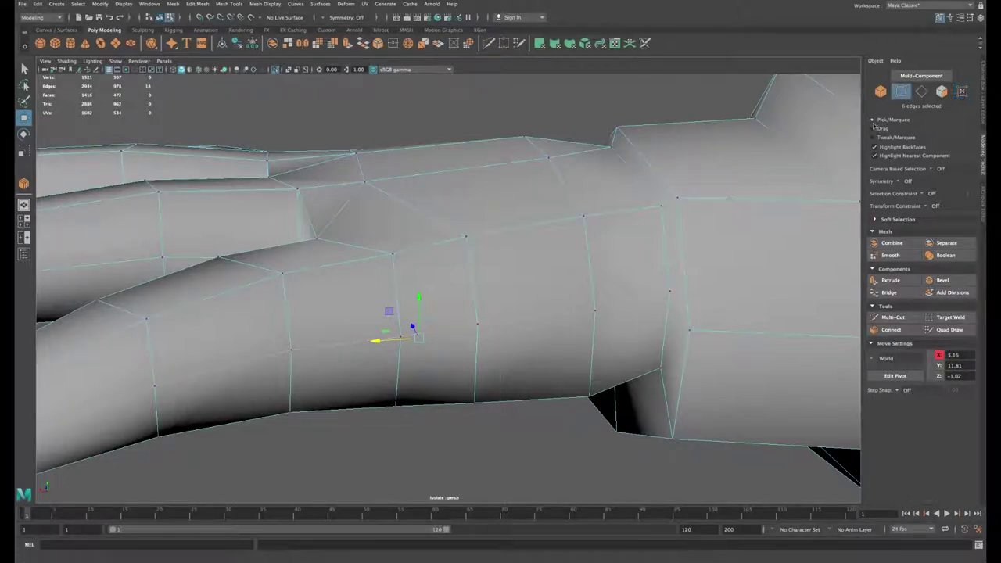
{"action": "left_click", "coordinate": [668, 294]}
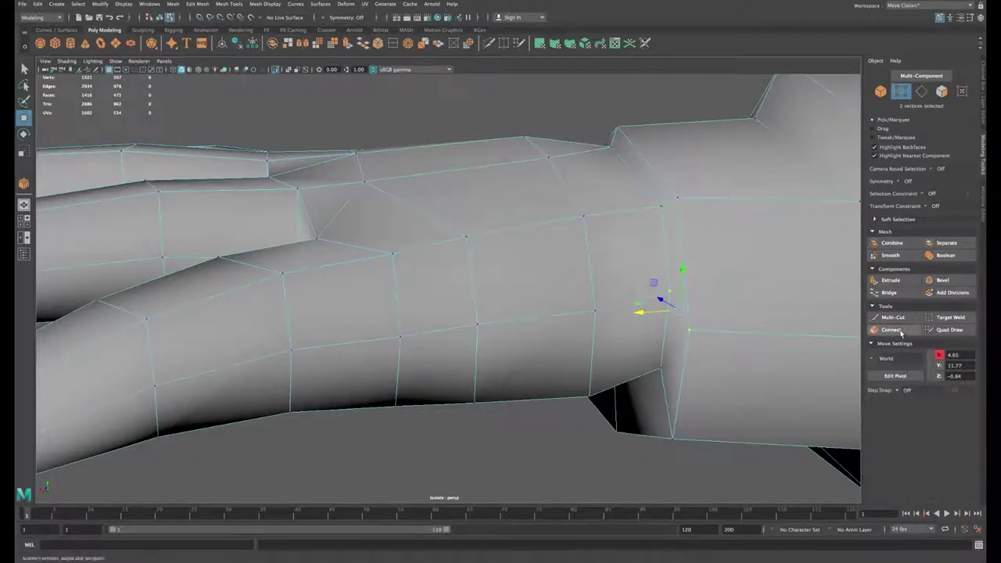
{"action": "left_click", "coordinate": [899, 334]}
{"action": "key", "text": "w"}
{"action": "left_click", "coordinate": [669, 293]}
{"action": "left_click_drag", "start_coordinate": [668, 295], "coordinate": [656, 303], "text": "alt"}
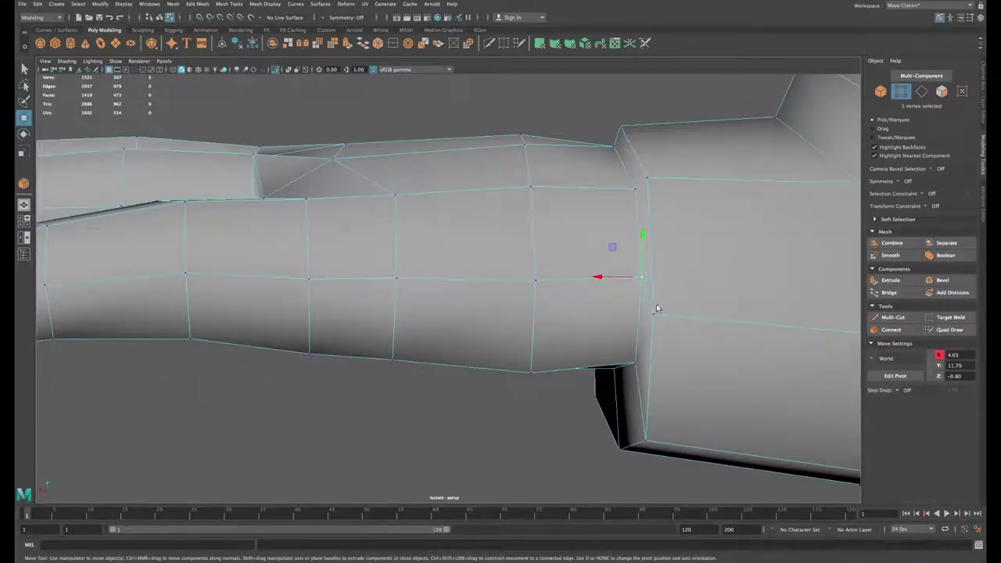
Step: Connect the two vertices in the web between the ring and little fingers and lower the web vertex
{"action": "left_click_drag", "start_coordinate": [644, 264], "coordinate": [549, 242]}
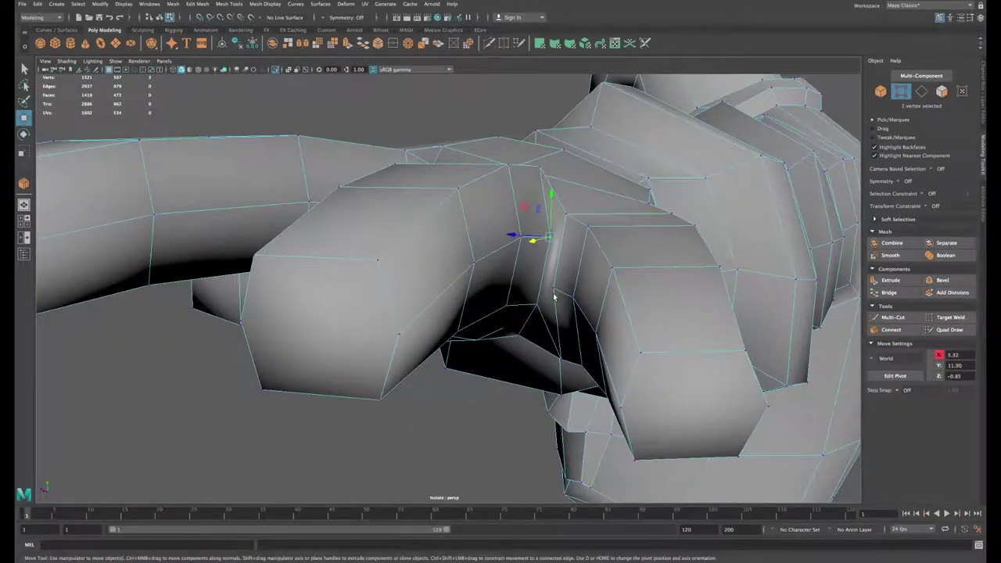
{"action": "left_click", "coordinate": [891, 329]}
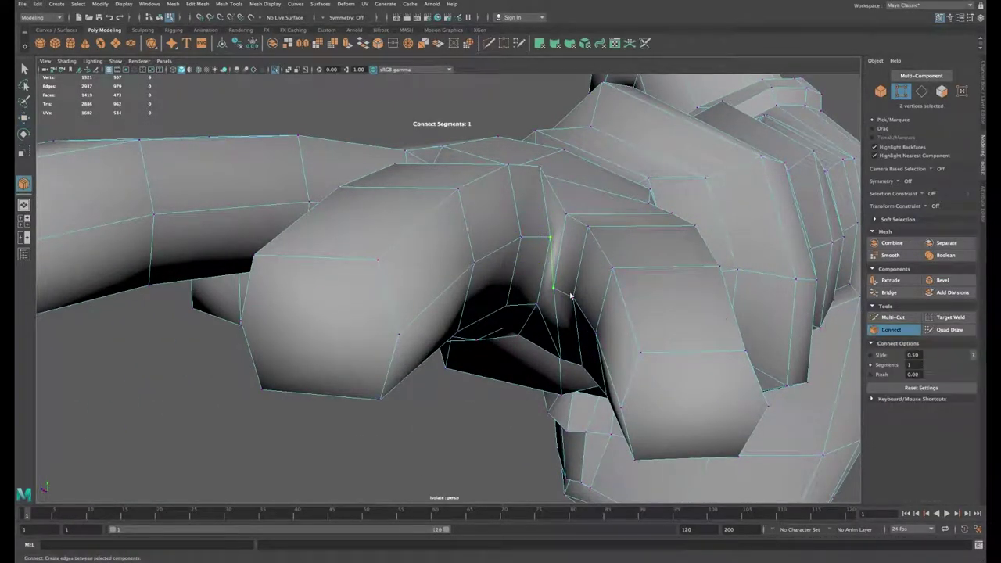
{"action": "key", "text": "w"}
{"action": "left_click_drag", "start_coordinate": [552, 196], "coordinate": [553, 247]}
{"action": "left_click_drag", "start_coordinate": [513, 283], "coordinate": [517, 284]}
{"action": "left_click_drag", "start_coordinate": [553, 247], "coordinate": [555, 256]}
{"action": "left_click_drag", "start_coordinate": [557, 262], "coordinate": [485, 285], "text": "alt"}
Step: Connect the vertex pairs in the webs between the middle and ring fingers and between the index and middle fingers
{"action": "left_click", "coordinate": [502, 256], "text": "shift"}
{"action": "left_click", "coordinate": [890, 330]}
{"action": "key", "text": "w"}
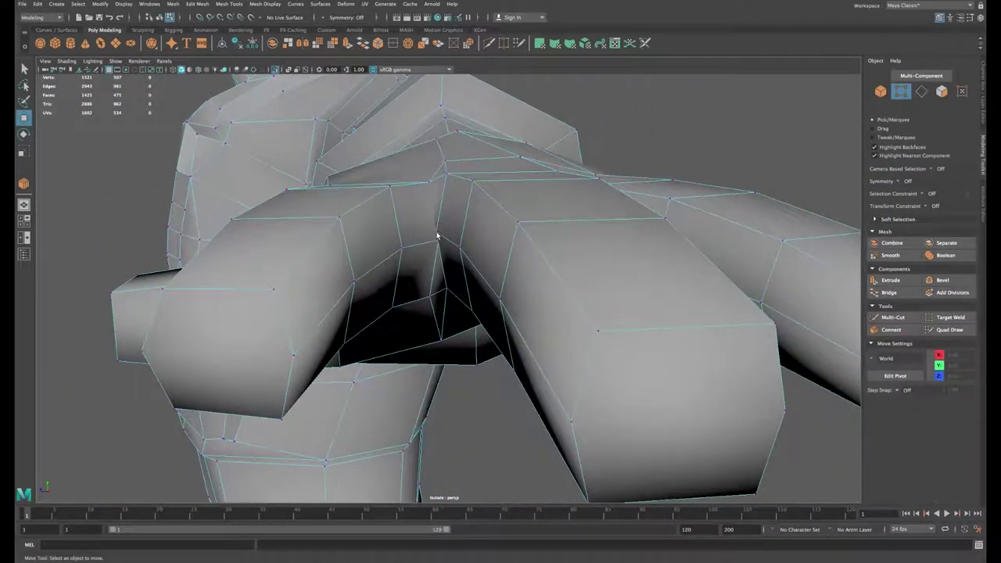
{"action": "left_click", "coordinate": [438, 234]}
{"action": "left_click_drag", "start_coordinate": [430, 234], "coordinate": [437, 249]}
{"action": "left_click", "coordinate": [891, 329]}
{"action": "key", "text": "w"}
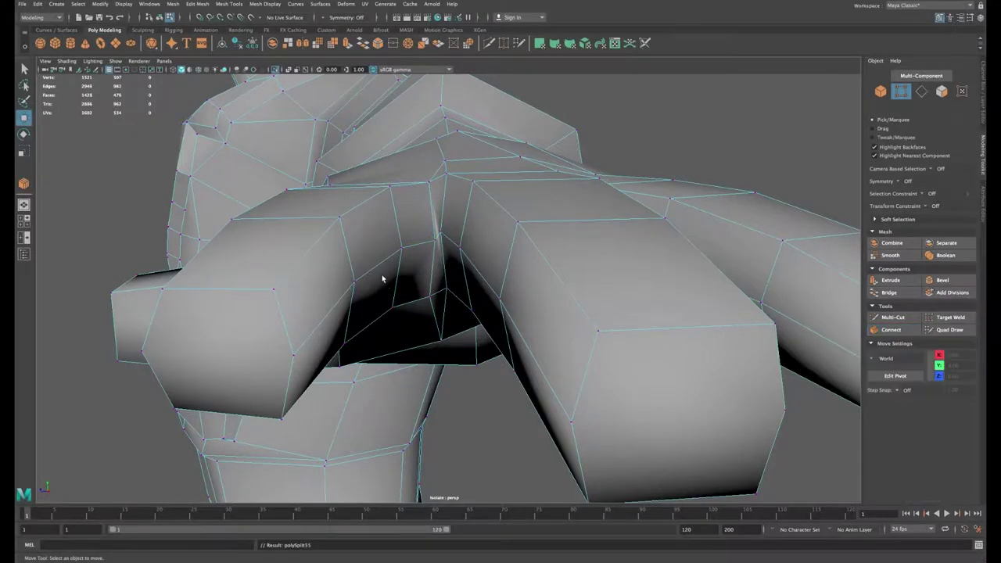
Step: Shift the six web vertices between the fingers toward the wrist on the back of the hand and nudge the palm-side ones
{"action": "left_click_drag", "start_coordinate": [384, 284], "coordinate": [427, 331], "text": "alt"}
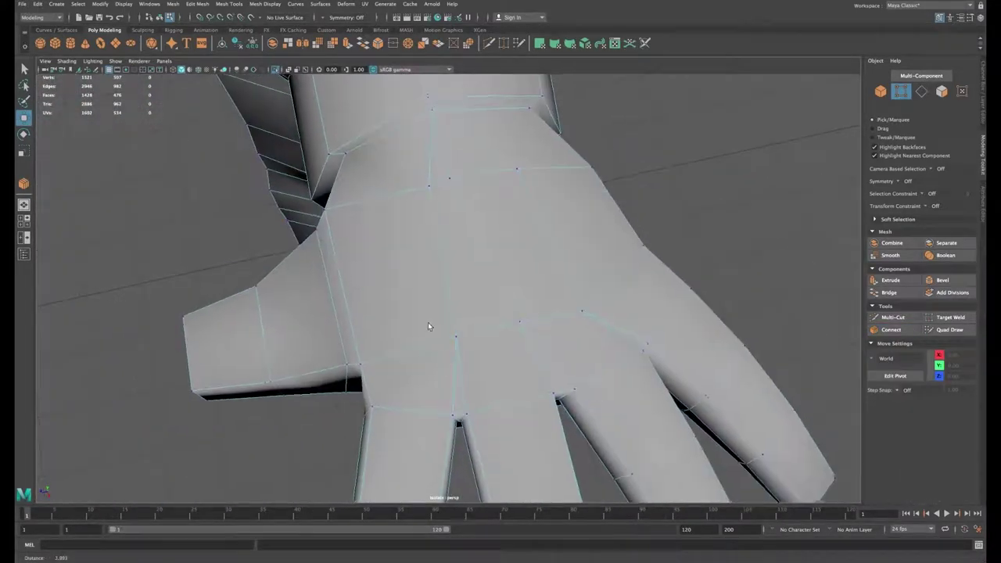
{"action": "left_click", "coordinate": [459, 417]}
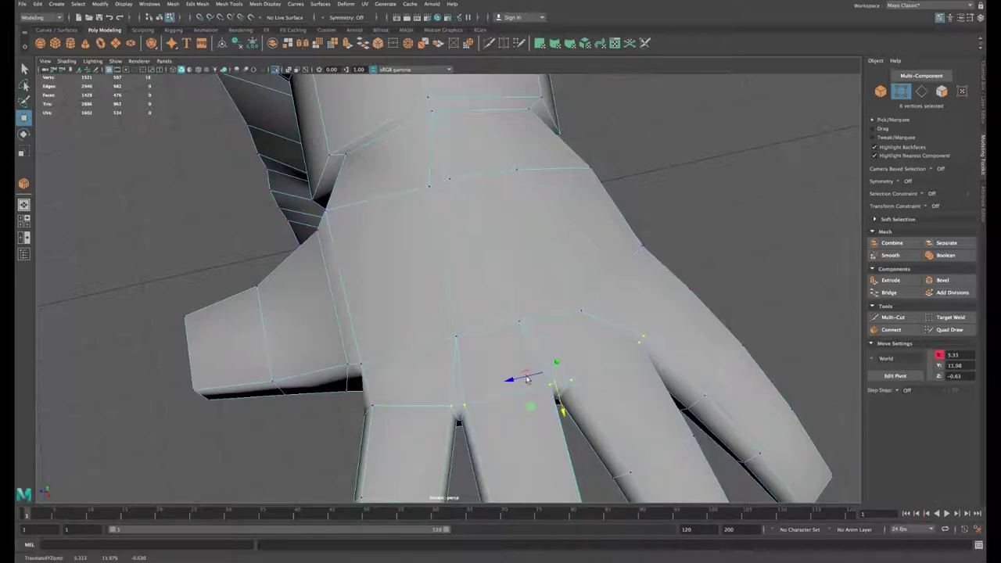
{"action": "left_click_drag", "start_coordinate": [560, 406], "coordinate": [521, 277]}
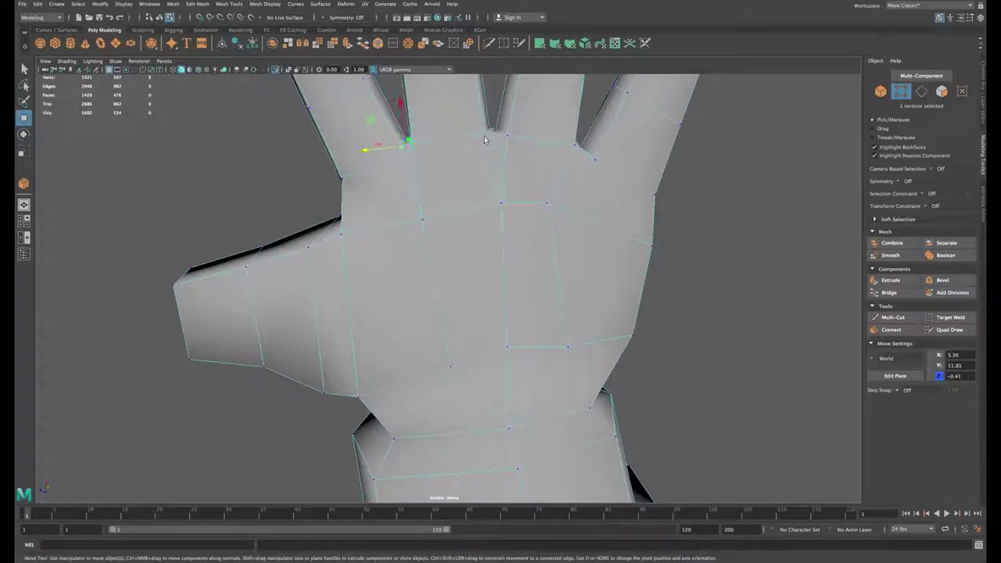
{"action": "left_click", "coordinate": [594, 162], "text": "shift"}
{"action": "left_click_drag", "start_coordinate": [471, 162], "coordinate": [467, 163]}
{"action": "left_click_drag", "start_coordinate": [469, 168], "coordinate": [532, 254], "text": "alt"}
Step: Reposition single vertices on the back of the hand around the knuckles and wrist to round its surface
{"action": "left_click", "coordinate": [584, 313]}
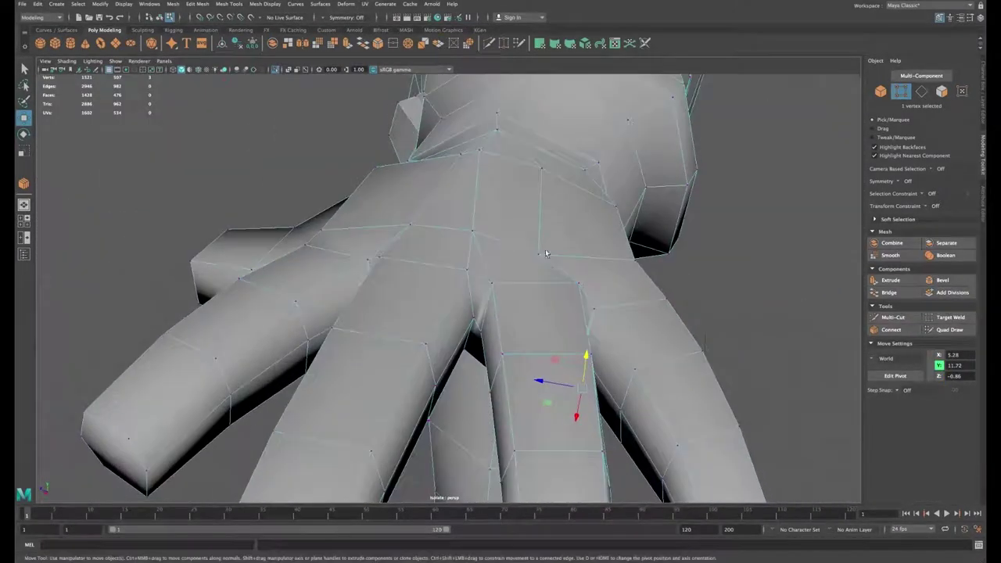
{"action": "left_click", "coordinate": [532, 254]}
{"action": "left_click_drag", "start_coordinate": [571, 221], "coordinate": [572, 218]}
{"action": "left_click_drag", "start_coordinate": [573, 218], "coordinate": [625, 191], "text": "alt"}
{"action": "left_click", "coordinate": [348, 186]}
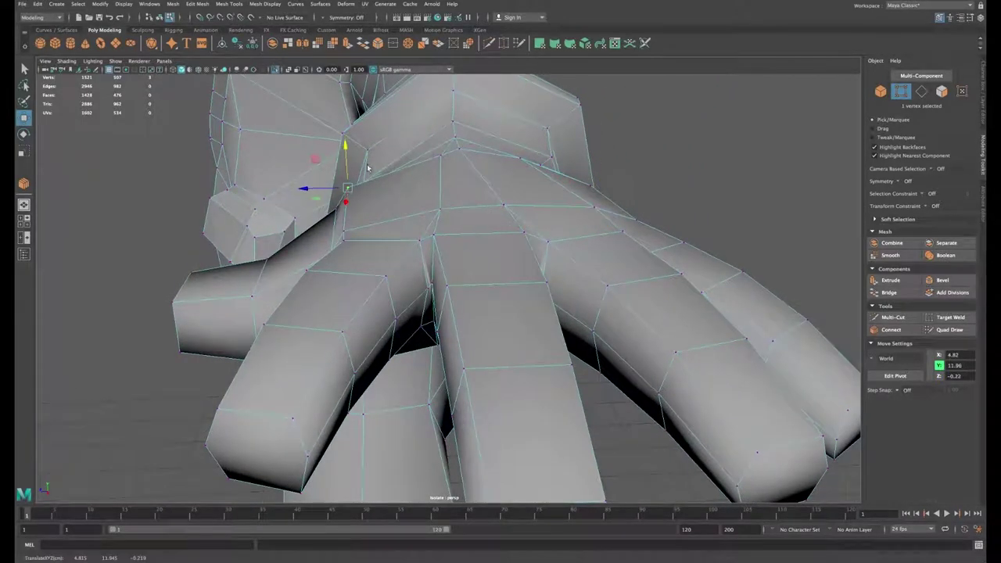
{"action": "left_click_drag", "start_coordinate": [416, 160], "coordinate": [415, 159]}
{"action": "left_click", "coordinate": [439, 210]}
{"action": "left_click_drag", "start_coordinate": [425, 212], "coordinate": [417, 212]}
{"action": "left_click_drag", "start_coordinate": [500, 184], "coordinate": [469, 182], "text": "alt"}
{"action": "left_click", "coordinate": [527, 166]}
{"action": "left_click_drag", "start_coordinate": [525, 166], "coordinate": [524, 166]}
{"action": "left_click_drag", "start_coordinate": [442, 184], "coordinate": [436, 294], "text": "alt"}
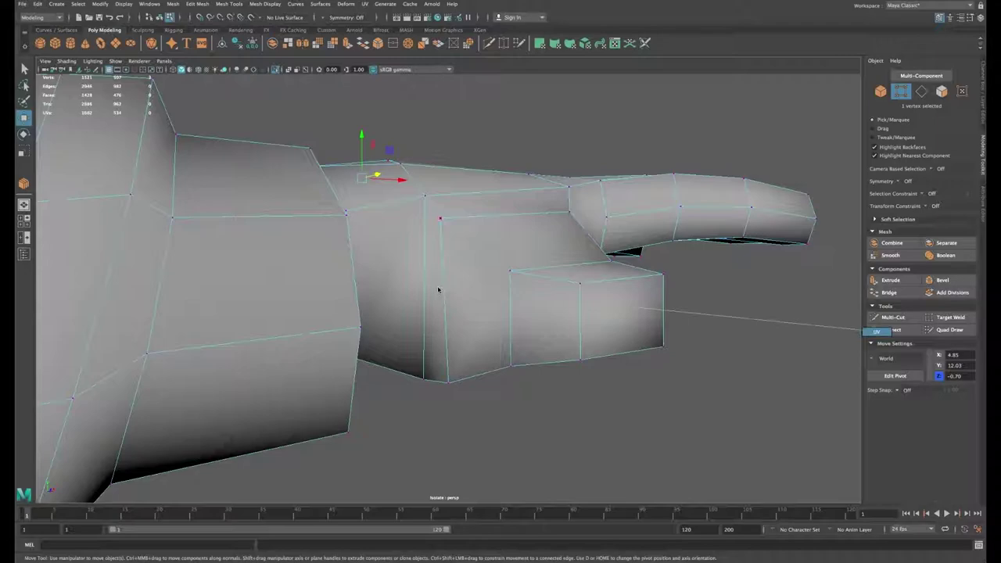
Step: Connect the vertical edges along the thumb side of the hand and around the thumb with one segment
{"action": "right_click_drag", "start_coordinate": [437, 290], "coordinate": [436, 266]}
{"action": "left_click_drag", "start_coordinate": [434, 279], "coordinate": [383, 309], "text": "alt"}
{"action": "left_click", "coordinate": [382, 332]}
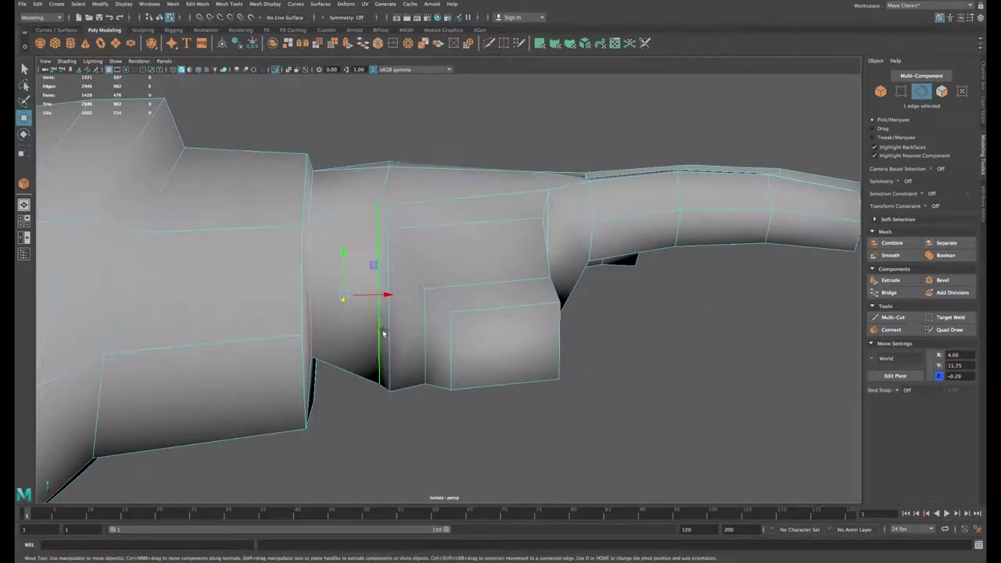
{"action": "left_click", "coordinate": [451, 347], "text": "shift"}
{"action": "left_click", "coordinate": [891, 331]}
{"action": "left_click_drag", "start_coordinate": [500, 328], "coordinate": [408, 330], "text": "alt"}
{"action": "key", "text": "w"}
Step: Connect the new wrist vertex on the thumb side to the adjacent sleeve cuff vertex
{"action": "right_click_drag", "start_coordinate": [351, 240], "coordinate": [308, 238]}
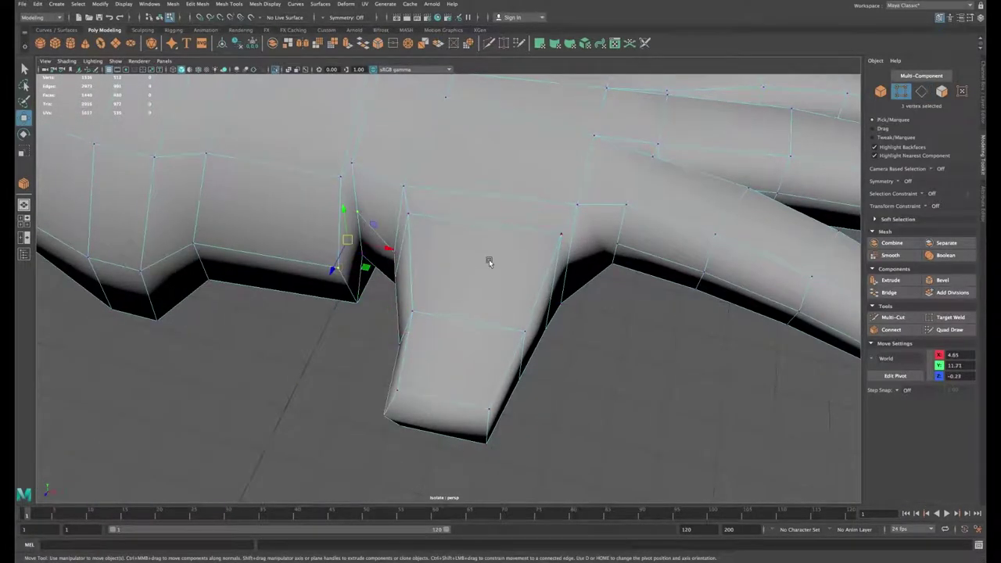
{"action": "left_click", "coordinate": [875, 330]}
{"action": "key", "text": "w"}
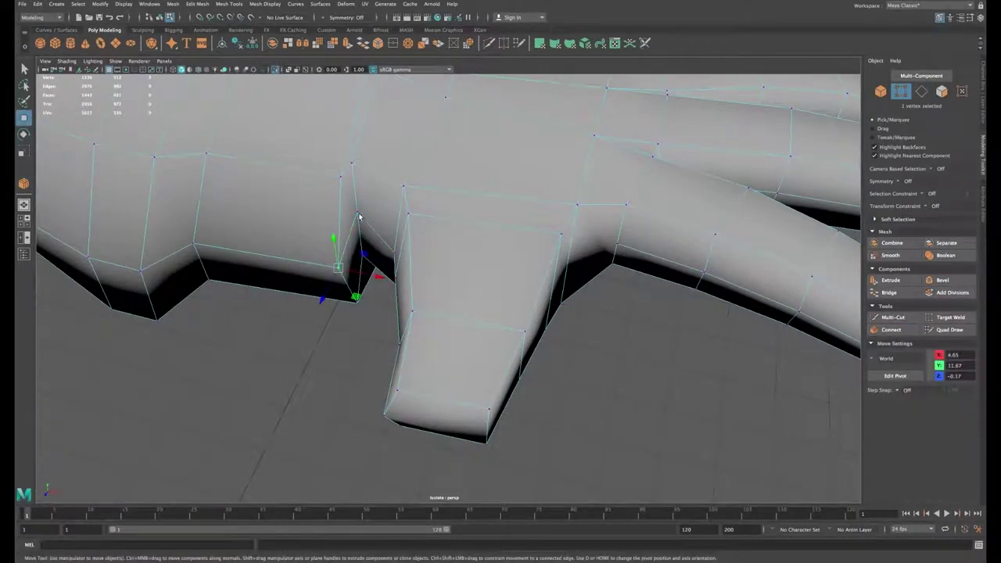
Step: Connect the four edges on the thumb's side facing the index finger with one segment and pull the new edges outward along X
{"action": "left_click_drag", "start_coordinate": [379, 250], "coordinate": [494, 348], "text": "alt"}
{"action": "left_click", "coordinate": [437, 392]}
{"action": "double_click", "coordinate": [562, 256], "text": "shift"}
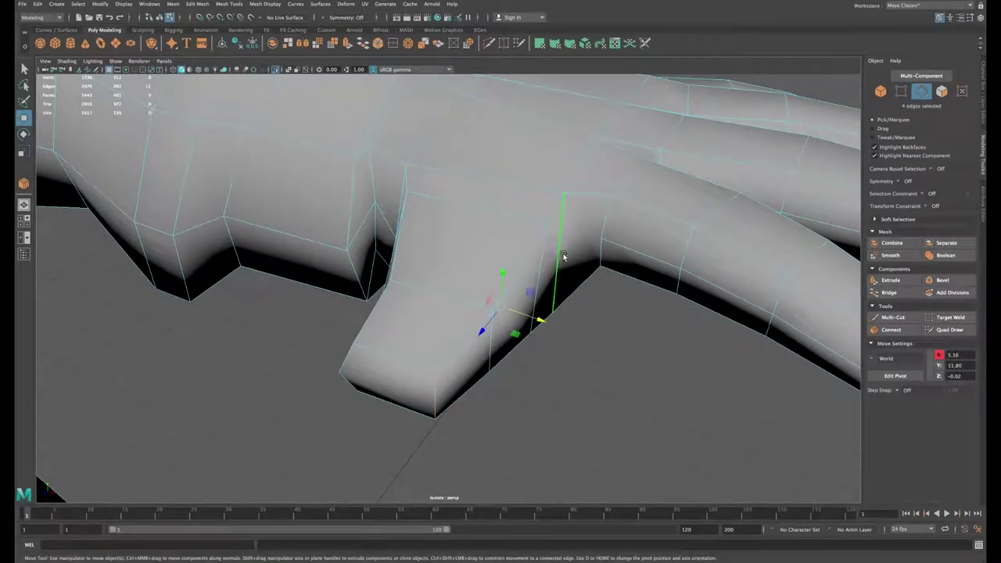
{"action": "left_click", "coordinate": [891, 330]}
{"action": "key", "text": "w"}
{"action": "left_click_drag", "start_coordinate": [538, 335], "coordinate": [549, 339]}
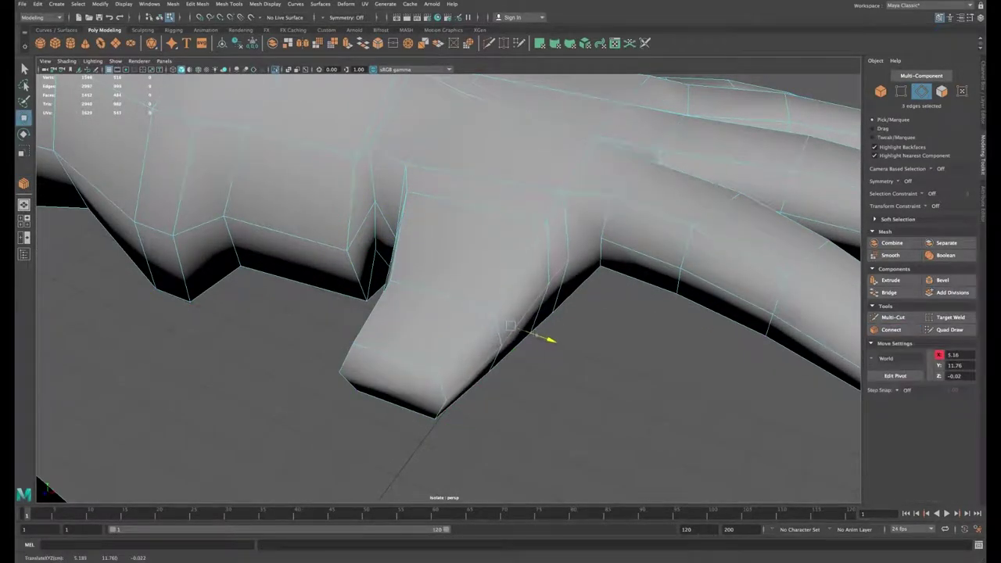
Step: Connect the new vertex at the thumb's base to the side vertex at the index finger's base
{"action": "left_click", "coordinate": [901, 92]}
{"action": "left_click", "coordinate": [569, 258]}
{"action": "left_click", "coordinate": [600, 238], "text": "shift"}
{"action": "left_click", "coordinate": [891, 329]}
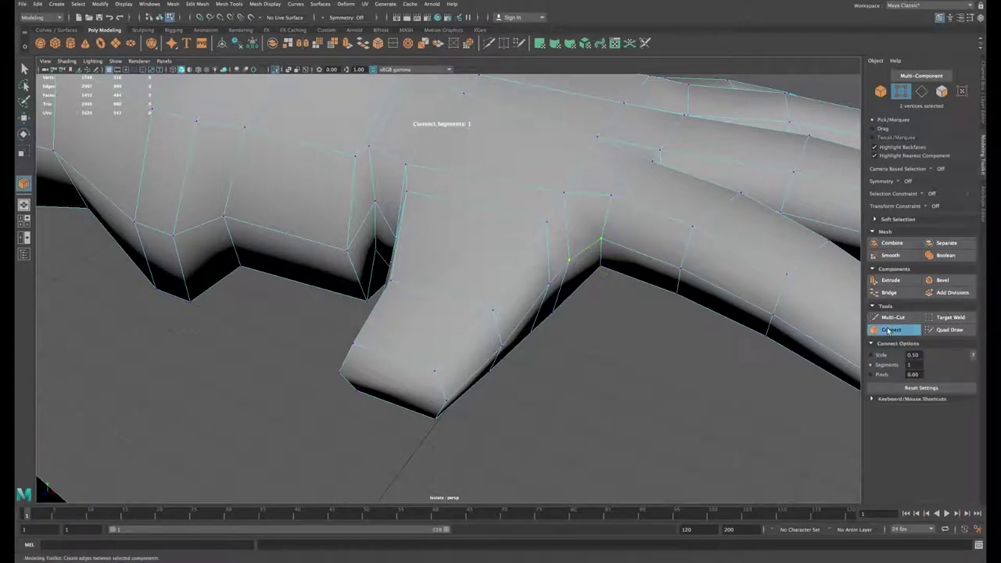
{"action": "key", "text": "w"}
Step: Connect the two side vertices across the tip of the index finger and across the tip of the middle finger
{"action": "left_click_drag", "start_coordinate": [679, 321], "coordinate": [588, 294], "text": "alt"}
{"action": "left_click", "coordinate": [673, 321]}
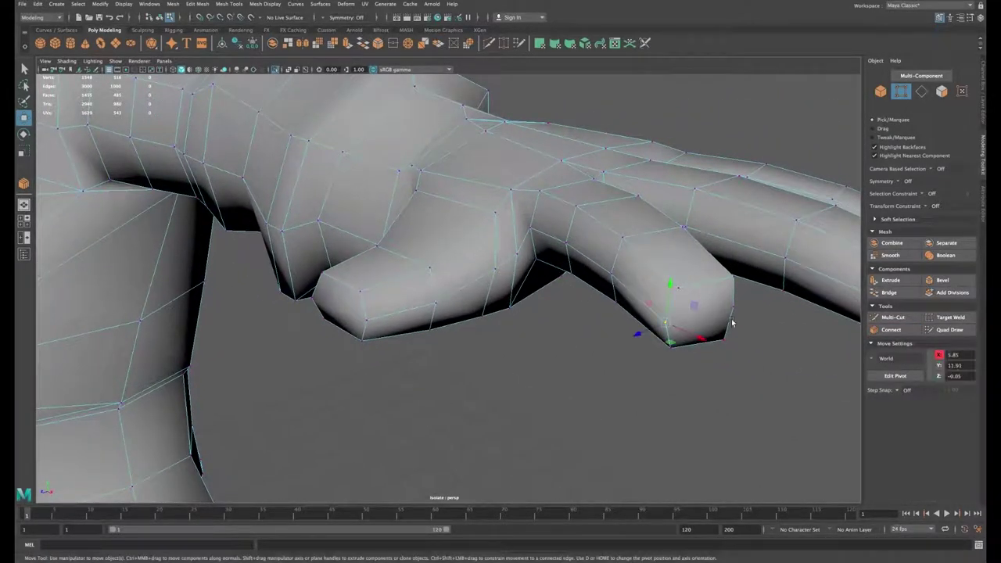
{"action": "left_click", "coordinate": [734, 310], "text": "shift"}
{"action": "left_click", "coordinate": [891, 329]}
{"action": "key", "text": "w"}
{"action": "left_click_drag", "start_coordinate": [708, 326], "coordinate": [664, 321], "text": "alt"}
{"action": "middle_click_drag", "start_coordinate": [665, 321], "coordinate": [650, 322], "text": "alt"}
{"action": "left_click_drag", "start_coordinate": [651, 322], "coordinate": [655, 344], "text": "alt"}
{"action": "left_click", "coordinate": [654, 344]}
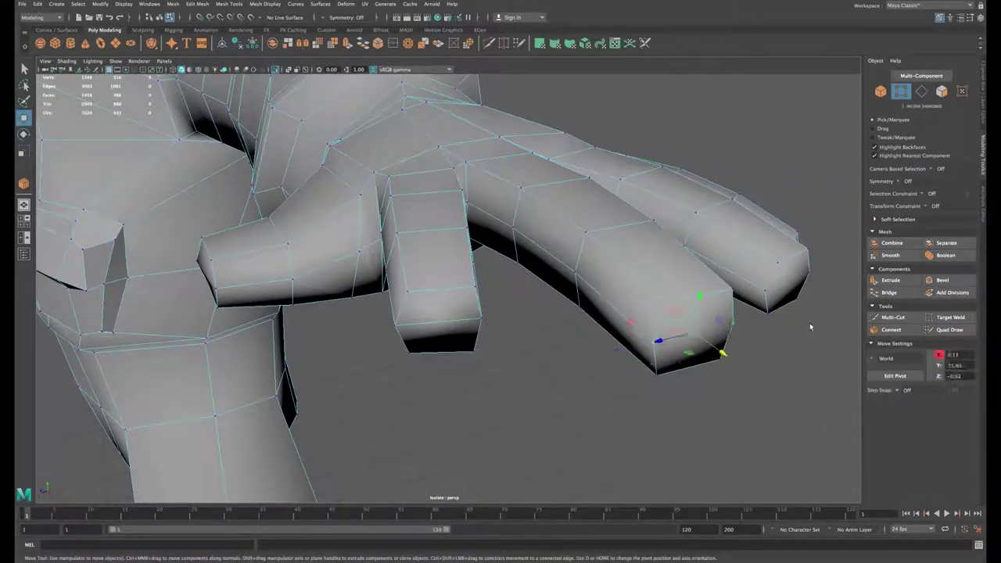
{"action": "left_click", "coordinate": [891, 329]}
{"action": "key", "text": "w"}
Step: Connect the two side vertices across the tip of the ring finger and across the tip of the little finger
{"action": "left_click", "coordinate": [687, 308]}
{"action": "left_click", "coordinate": [753, 309], "text": "shift"}
{"action": "left_click_drag", "start_coordinate": [750, 324], "coordinate": [727, 313], "text": "alt"}
{"action": "left_click", "coordinate": [892, 330]}
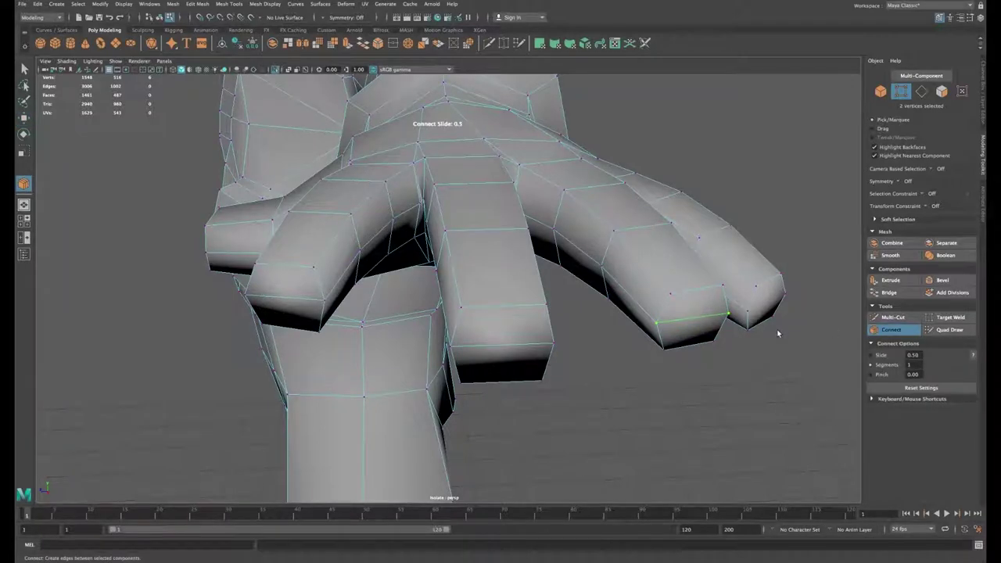
{"action": "key", "text": "w"}
{"action": "left_click", "coordinate": [784, 305]}
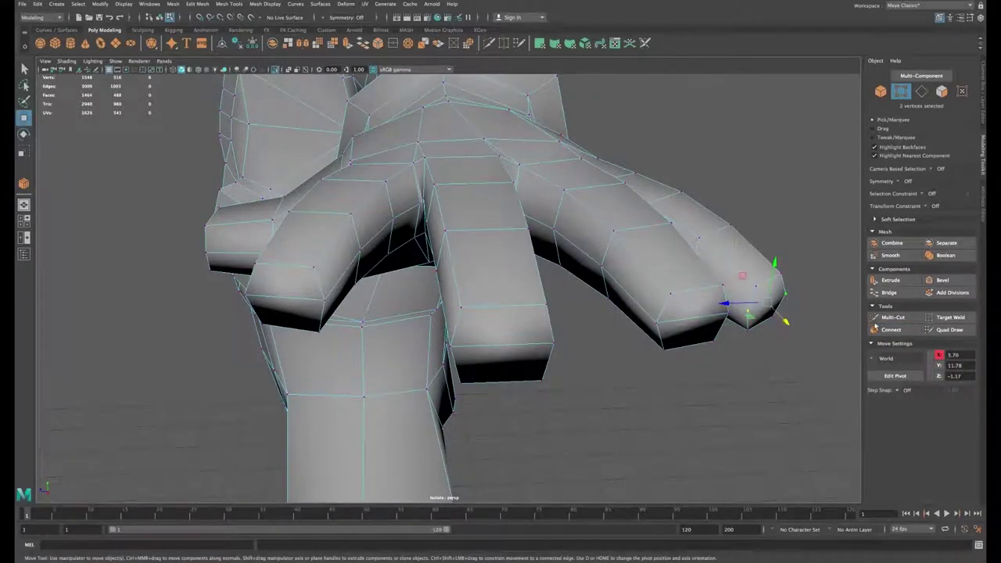
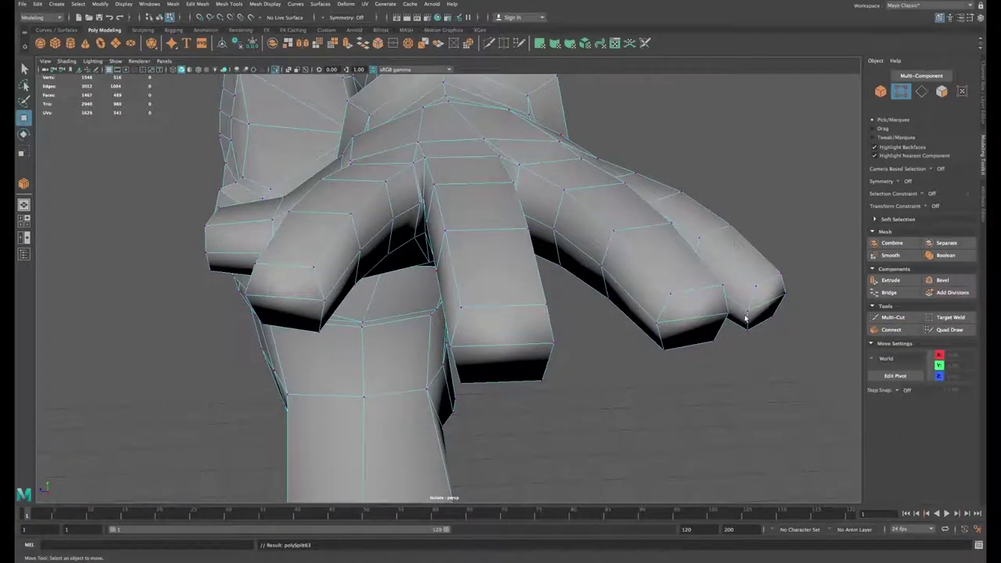
Step: Pull the new tip edges of the little and ring fingers outward to round the fingertips
{"action": "left_click_drag", "start_coordinate": [745, 319], "coordinate": [742, 319], "text": "alt"}
{"action": "right_click_drag", "start_coordinate": [749, 321], "coordinate": [738, 313]}
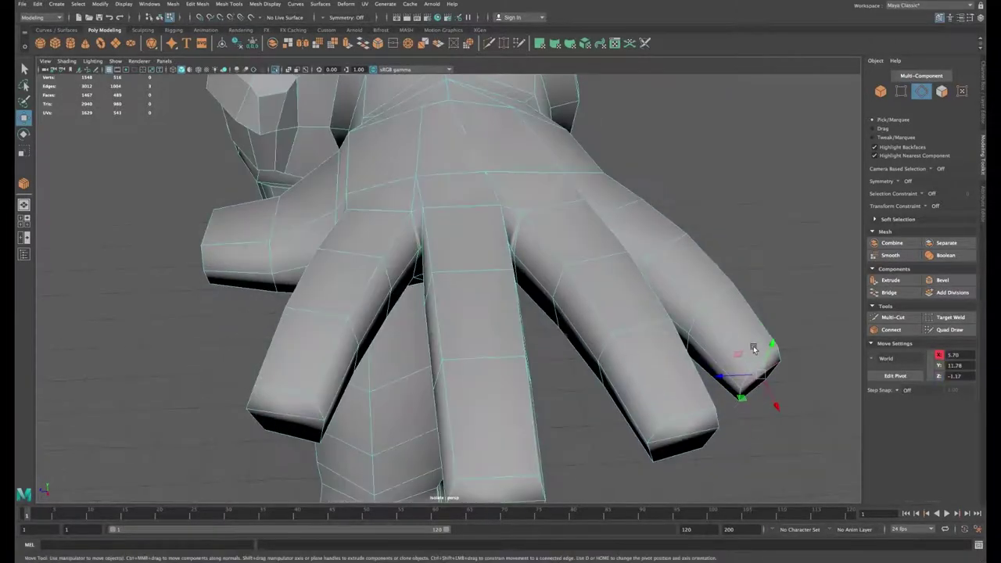
{"action": "left_click_drag", "start_coordinate": [753, 346], "coordinate": [600, 329], "text": "alt"}
{"action": "scroll", "coordinate": [529, 318], "scroll_direction": "up", "scroll_amount": 3}
{"action": "left_click_drag", "start_coordinate": [529, 318], "coordinate": [512, 363], "text": "alt"}
{"action": "left_click_drag", "start_coordinate": [450, 287], "coordinate": [460, 297]}
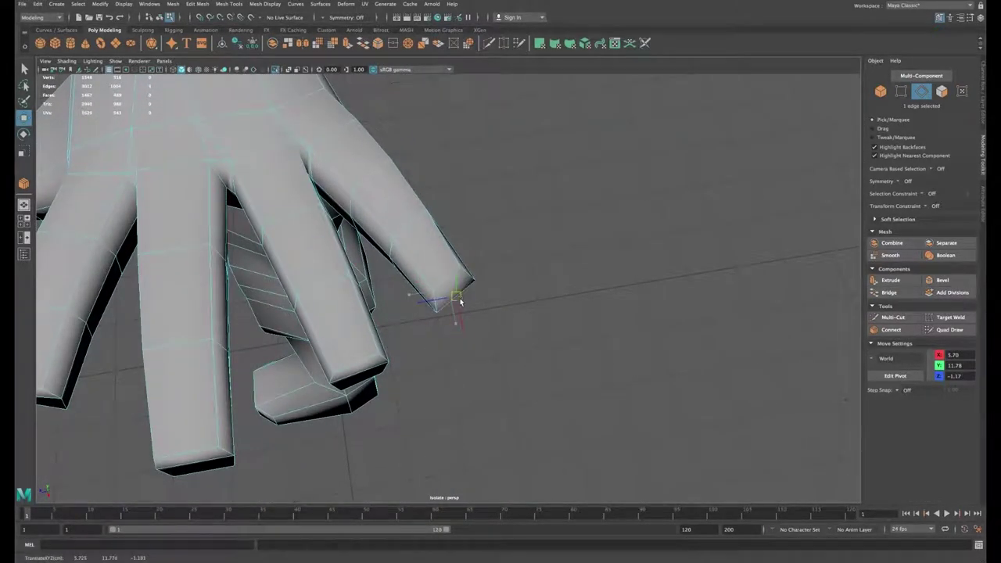
{"action": "left_click", "coordinate": [361, 373]}
{"action": "left_click_drag", "start_coordinate": [362, 373], "coordinate": [364, 387]}
Step: Pull the new tip edges of the middle and index fingers outward to round the fingertips
{"action": "left_click_drag", "start_coordinate": [276, 375], "coordinate": [340, 374], "text": "alt"}
{"action": "left_click", "coordinate": [363, 408]}
{"action": "left_click_drag", "start_coordinate": [363, 408], "coordinate": [368, 434]}
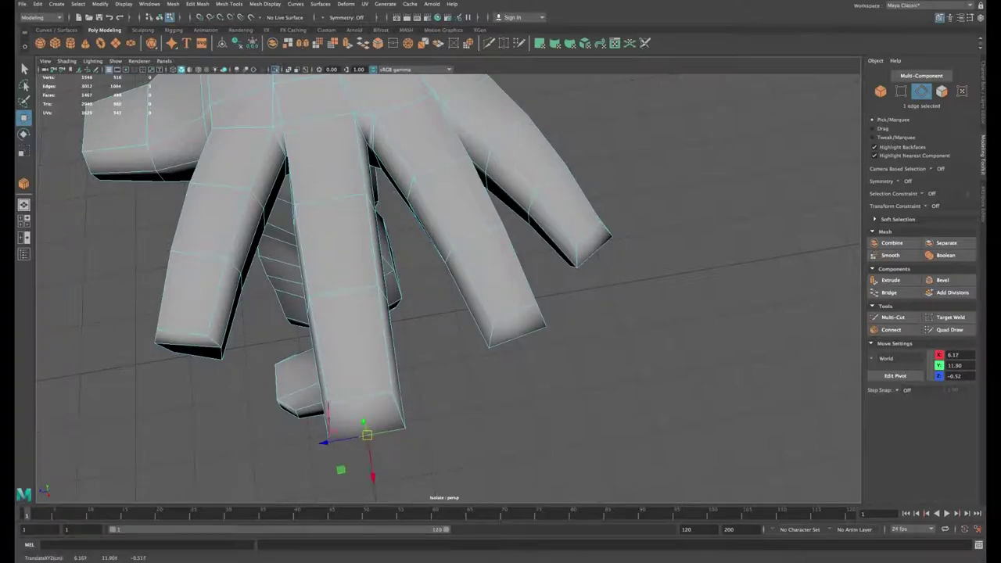
{"action": "left_click_drag", "start_coordinate": [320, 407], "coordinate": [391, 383], "text": "alt"}
{"action": "left_click", "coordinate": [400, 345]}
{"action": "left_click_drag", "start_coordinate": [401, 345], "coordinate": [397, 368]}
Step: Connect the two side vertices across the thumb tip and pull the new edge outward to round the tip
{"action": "left_click_drag", "start_coordinate": [367, 316], "coordinate": [555, 332], "text": "alt"}
{"action": "right_click_drag", "start_coordinate": [322, 346], "coordinate": [281, 348]}
{"action": "left_click", "coordinate": [289, 412]}
{"action": "left_click", "coordinate": [386, 387], "text": "shift"}
{"action": "left_click", "coordinate": [897, 333]}
{"action": "key", "text": "w"}
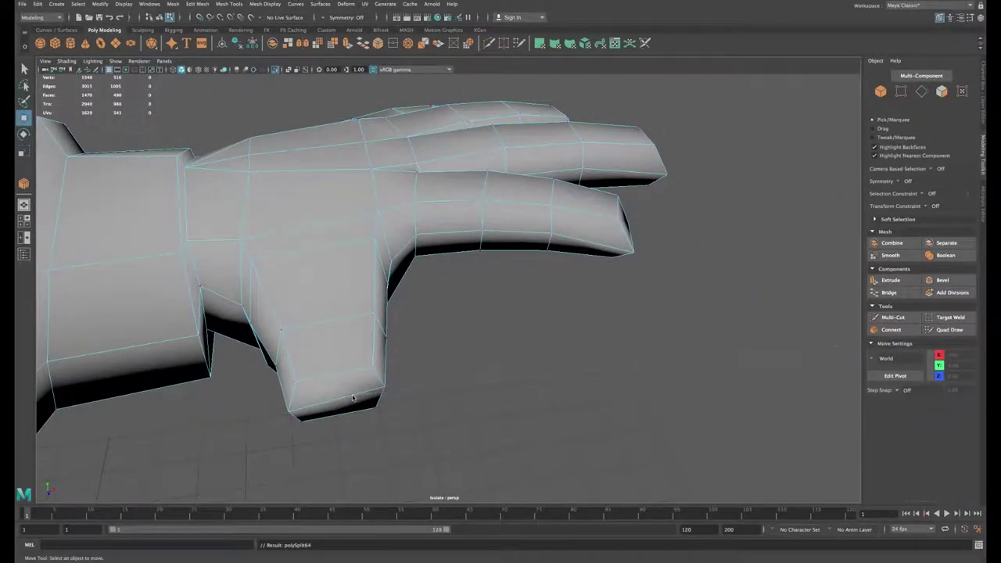
{"action": "right_click_drag", "start_coordinate": [354, 397], "coordinate": [354, 324]}
{"action": "left_click", "coordinate": [355, 397]}
{"action": "left_click_drag", "start_coordinate": [354, 397], "coordinate": [508, 353], "text": "alt"}
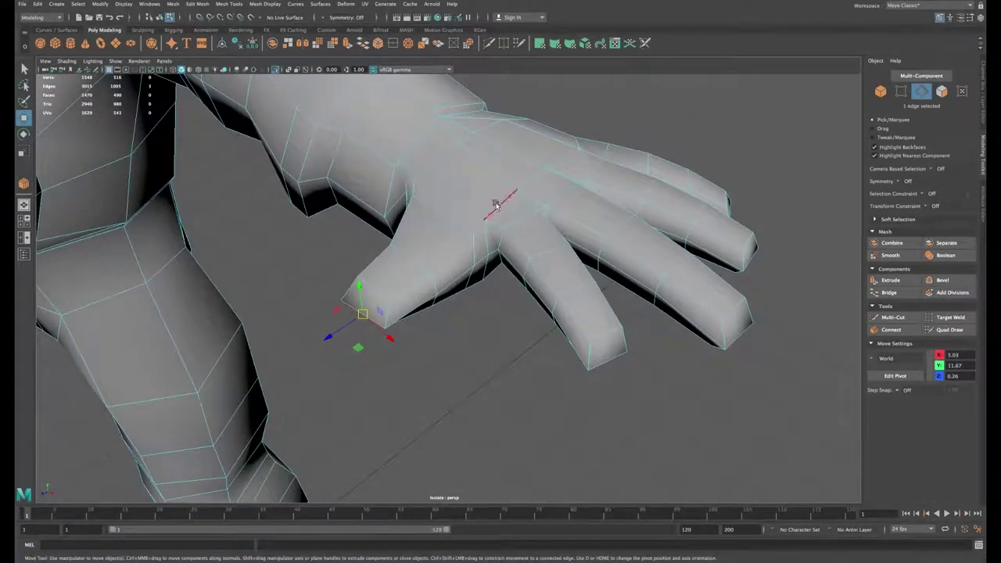
Step: Cut a new edge line from the chest pocket up over the shoulder and across the upper back to its centre
{"action": "left_click_drag", "start_coordinate": [588, 326], "coordinate": [616, 299], "text": "alt"}
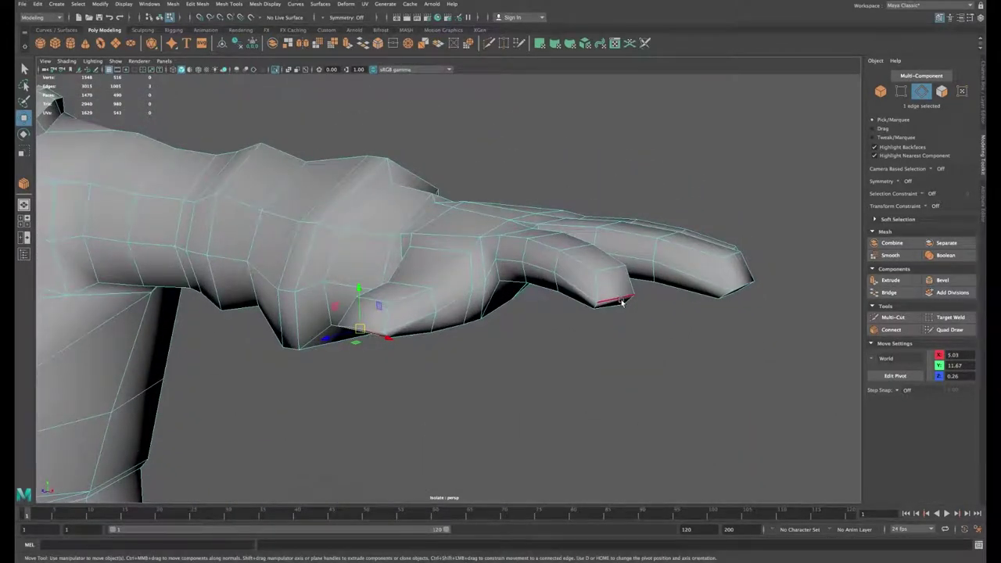
{"action": "left_click_drag", "start_coordinate": [606, 305], "coordinate": [631, 297], "text": "alt"}
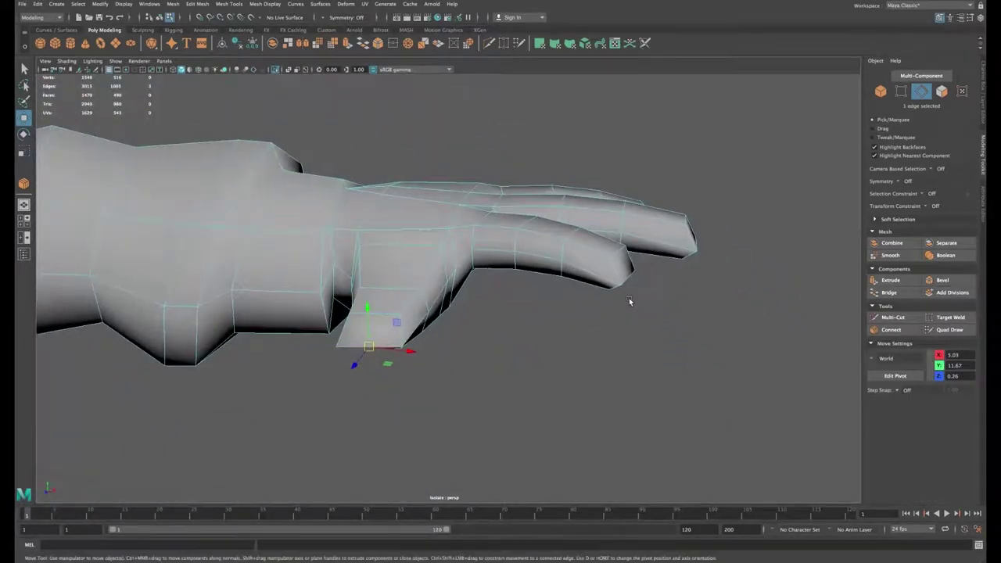
{"action": "right_click_drag", "start_coordinate": [631, 297], "coordinate": [450, 284], "text": "alt"}
{"action": "left_click_drag", "start_coordinate": [449, 283], "coordinate": [491, 311], "text": "alt"}
{"action": "right_click_drag", "start_coordinate": [491, 308], "coordinate": [566, 341], "text": "alt"}
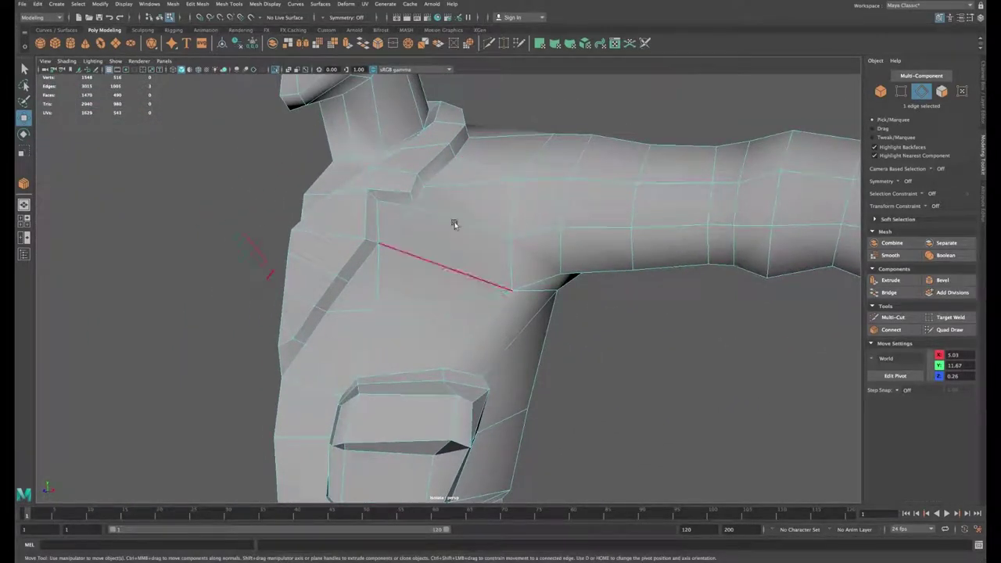
{"action": "left_click", "coordinate": [893, 318]}
{"action": "left_click_drag", "start_coordinate": [614, 335], "coordinate": [521, 291], "text": "alt"}
{"action": "middle_click_drag", "start_coordinate": [521, 291], "coordinate": [527, 332], "text": "alt"}
{"action": "right_click_drag", "start_coordinate": [527, 333], "coordinate": [569, 344], "text": "alt"}
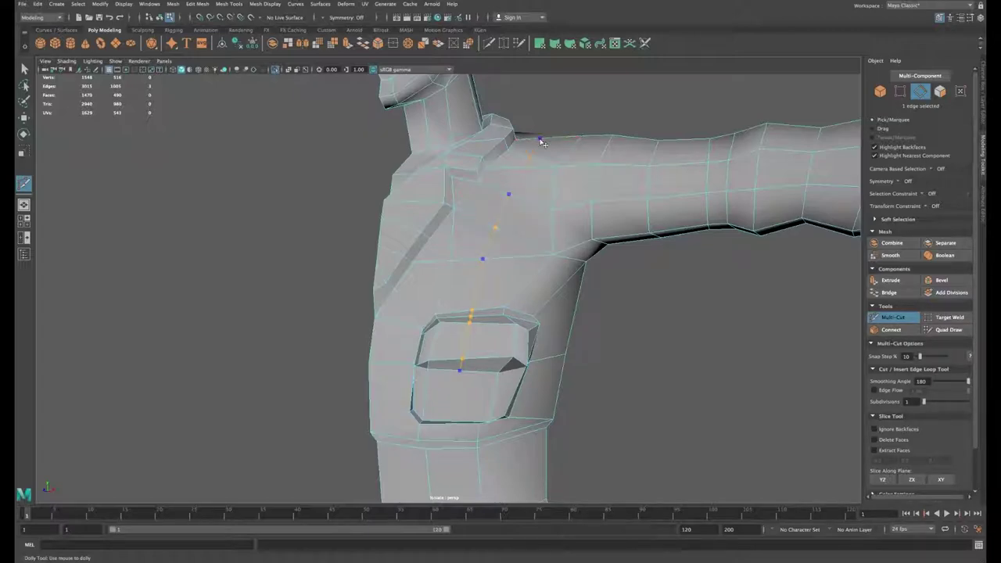
{"action": "left_click_drag", "start_coordinate": [540, 140], "coordinate": [557, 223], "text": "alt"}
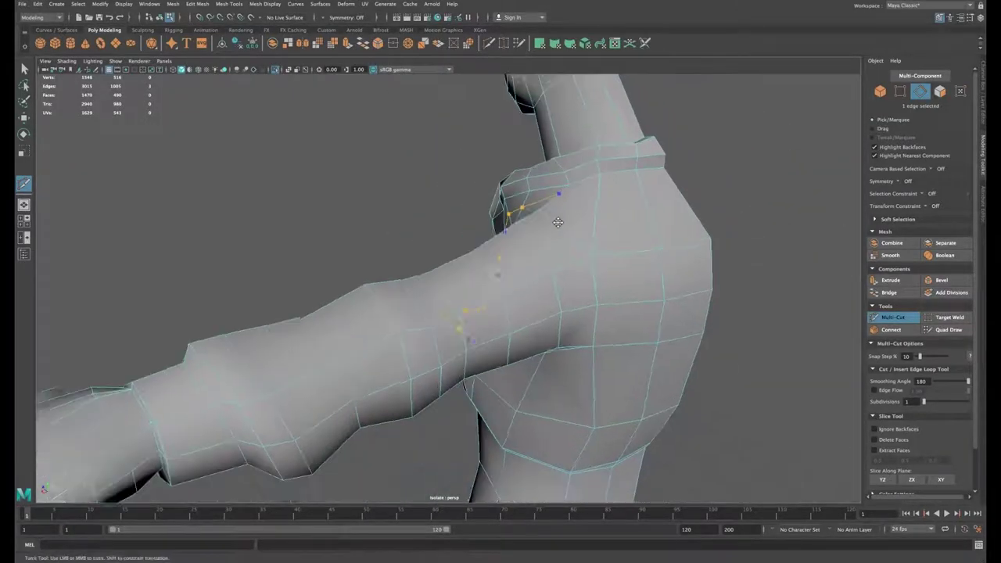
{"action": "middle_click_drag", "start_coordinate": [557, 222], "coordinate": [571, 213], "text": "alt"}
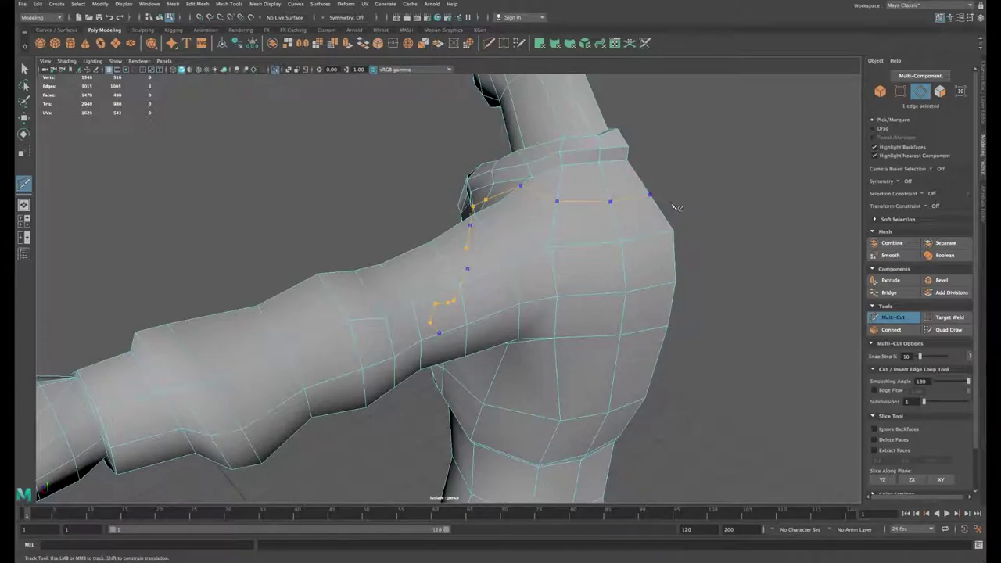
{"action": "left_click_drag", "start_coordinate": [677, 207], "coordinate": [590, 242], "text": "alt"}
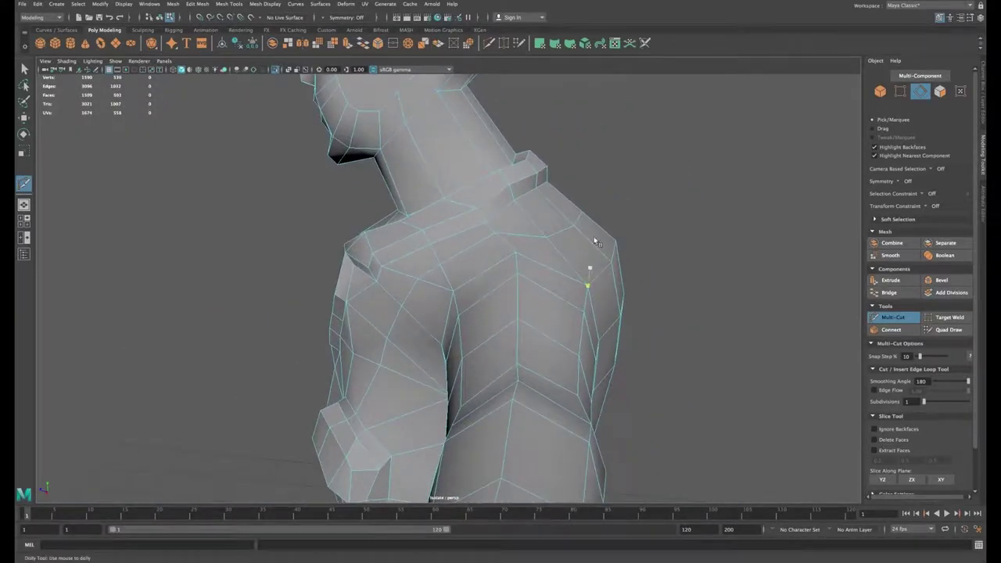
Step: Raise the two new edges on the upper back below the collar to round the back of the shoulders
{"action": "key", "text": "w"}
{"action": "left_click_drag", "start_coordinate": [568, 206], "coordinate": [570, 200]}
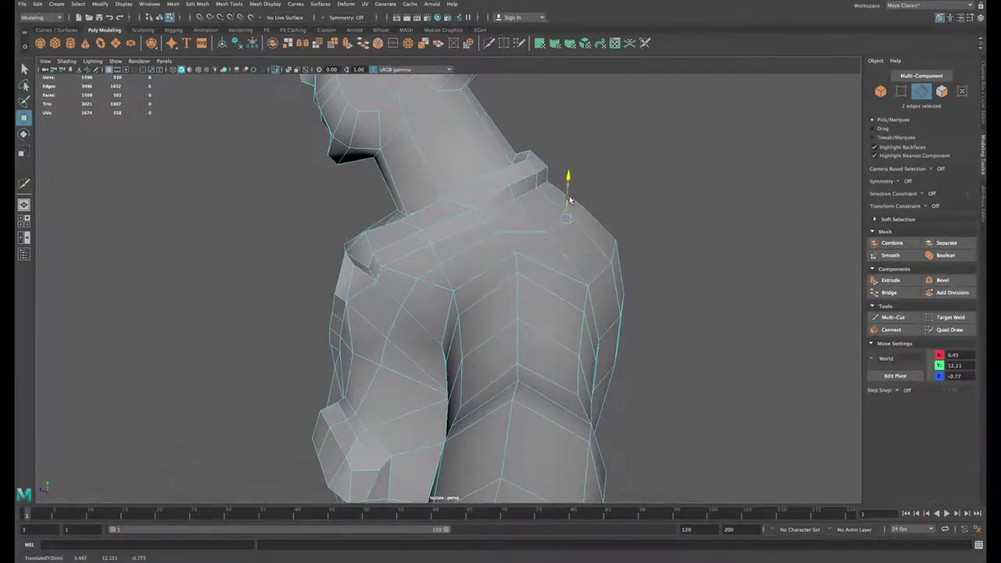
{"action": "left_click", "coordinate": [471, 249]}
{"action": "left_click_drag", "start_coordinate": [475, 250], "coordinate": [464, 223], "text": "alt"}
Step: Reposition the new edges down the chest and on the front of the shoulder to round the surface
{"action": "left_click", "coordinate": [406, 275]}
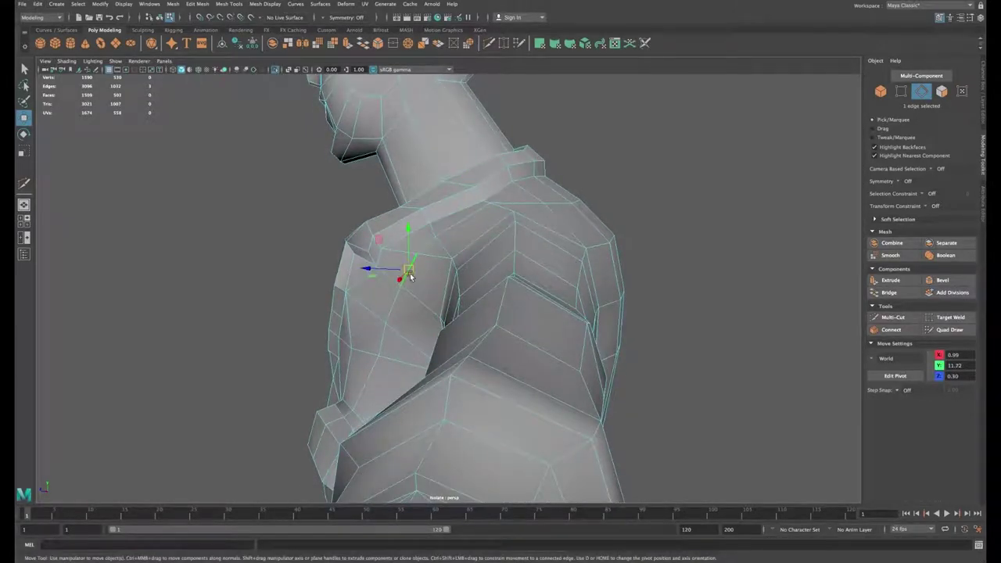
{"action": "left_click", "coordinate": [381, 342]}
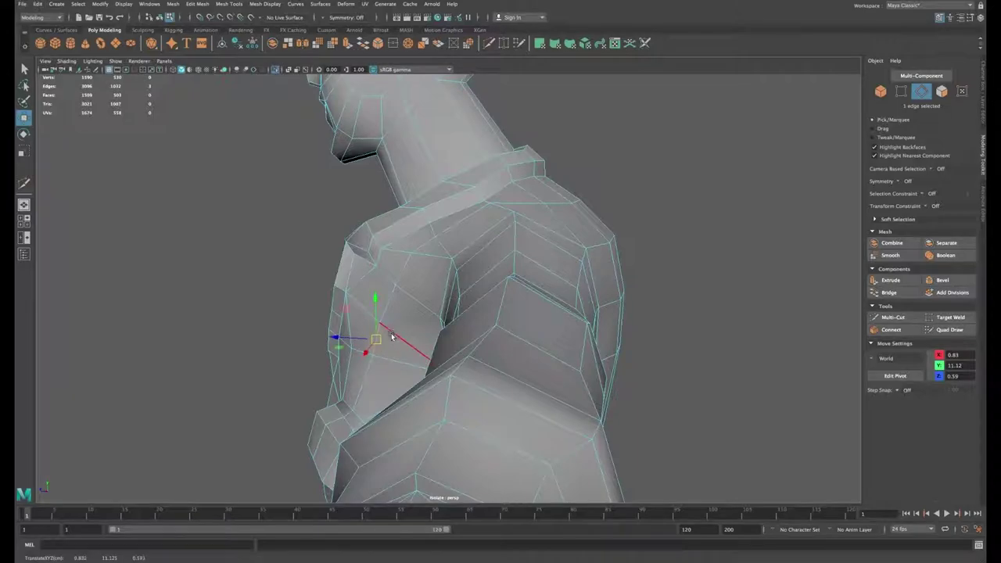
{"action": "left_click_drag", "start_coordinate": [392, 337], "coordinate": [364, 309], "text": "alt"}
{"action": "left_click", "coordinate": [353, 369]}
{"action": "left_click", "coordinate": [367, 350]}
{"action": "left_click_drag", "start_coordinate": [466, 269], "coordinate": [478, 213], "text": "alt"}
{"action": "left_click", "coordinate": [479, 206]}
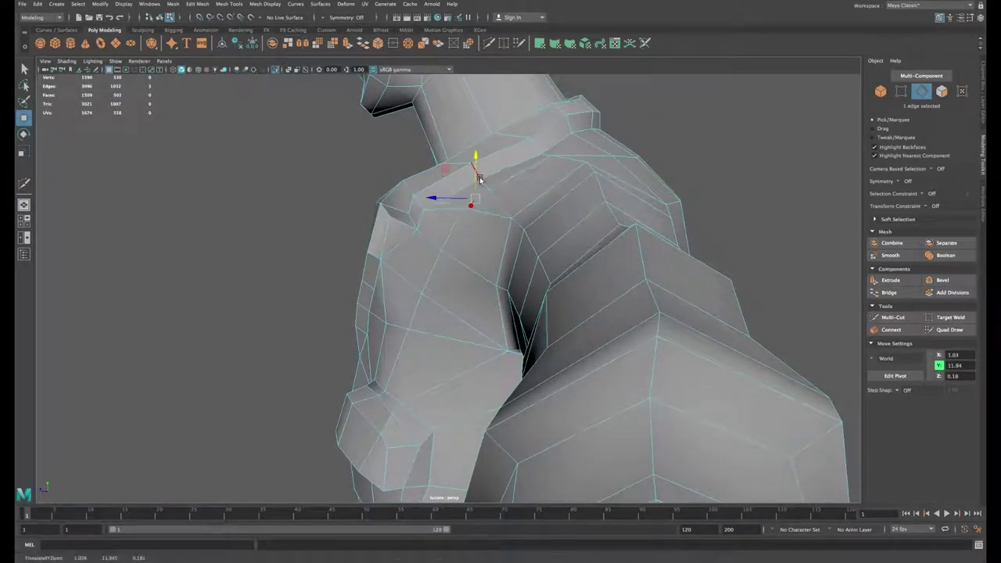
{"action": "left_click", "coordinate": [581, 160]}
{"action": "left_click_drag", "start_coordinate": [582, 160], "coordinate": [570, 182], "text": "alt"}
{"action": "left_click", "coordinate": [536, 166]}
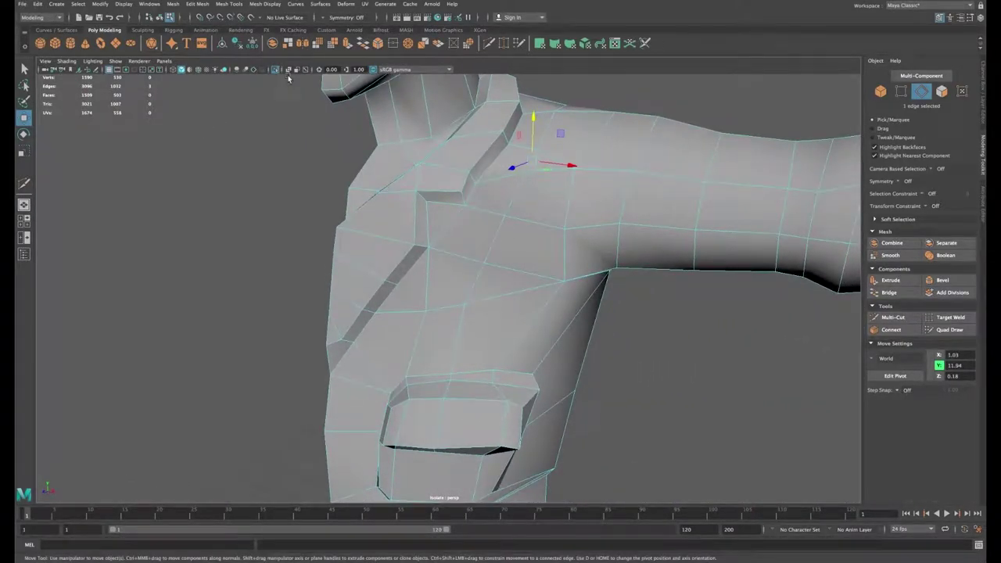
Step: Collapse the selected edge at the front of the shoulder and the short vertical edge in the middle of the chest
{"action": "left_click", "coordinate": [196, 4]}
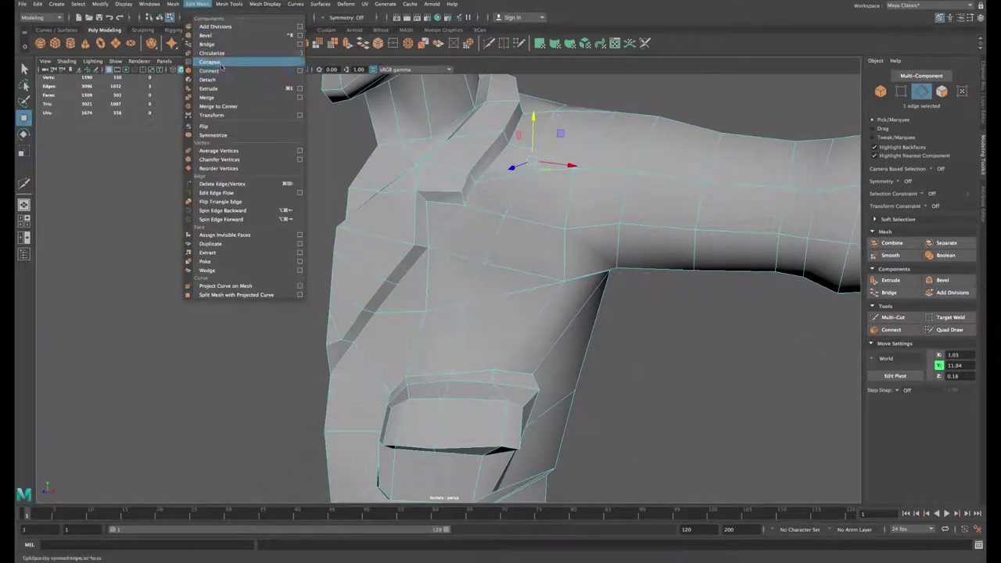
{"action": "left_click", "coordinate": [210, 62]}
{"action": "left_click", "coordinate": [483, 276]}
{"action": "left_click", "coordinate": [197, 4]}
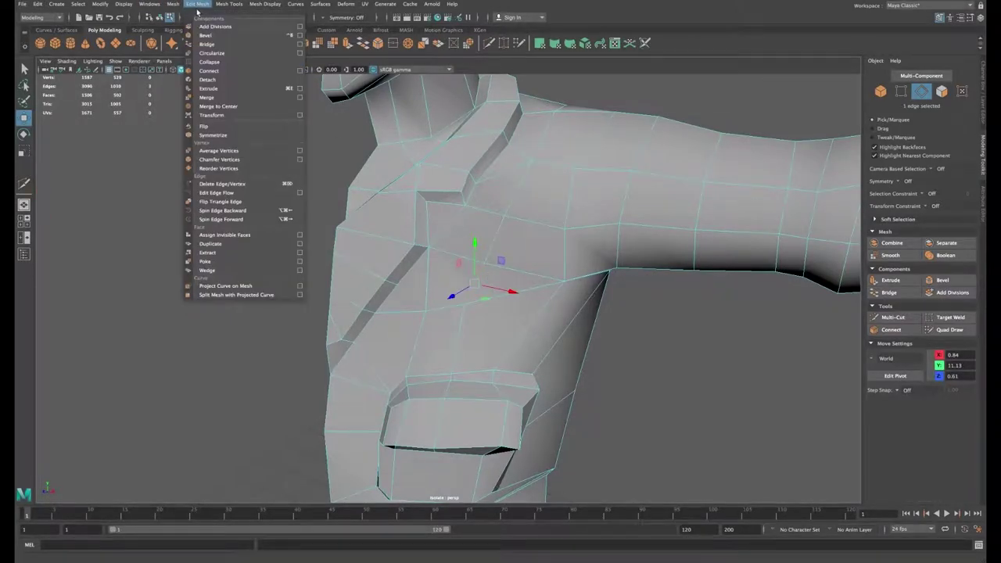
{"action": "left_click", "coordinate": [209, 71]}
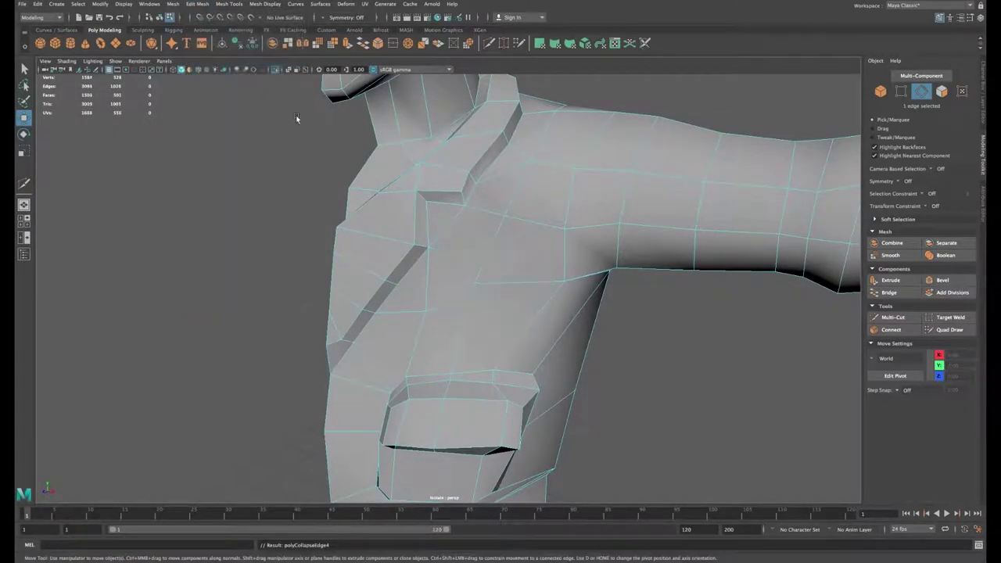
Step: Cut horizontal edges from the pocket's upper outer corner around the torso's side to the back, and adjust the rear edges
{"action": "left_click_drag", "start_coordinate": [524, 269], "coordinate": [415, 313], "text": "alt"}
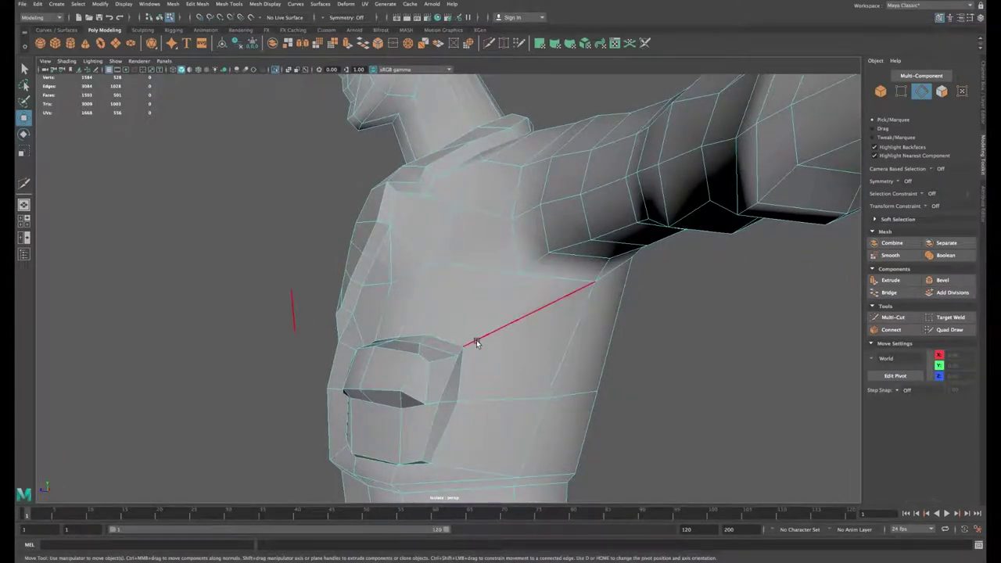
{"action": "mouse_move", "coordinate": [484, 337]}
{"action": "left_mouse_down", "text": "alt"}
{"action": "mouse_move", "coordinate": [446, 335]}
{"action": "mouse_move", "coordinate": [477, 333]}
{"action": "left_mouse_up", "text": "alt"}
{"action": "left_click", "coordinate": [893, 317]}
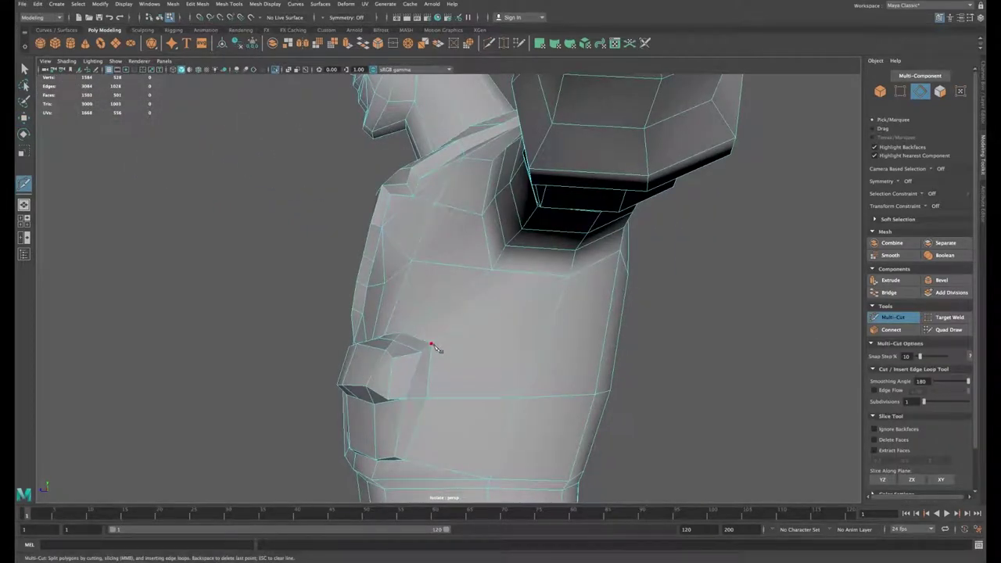
{"action": "left_click_drag", "start_coordinate": [547, 341], "coordinate": [541, 344], "text": "alt"}
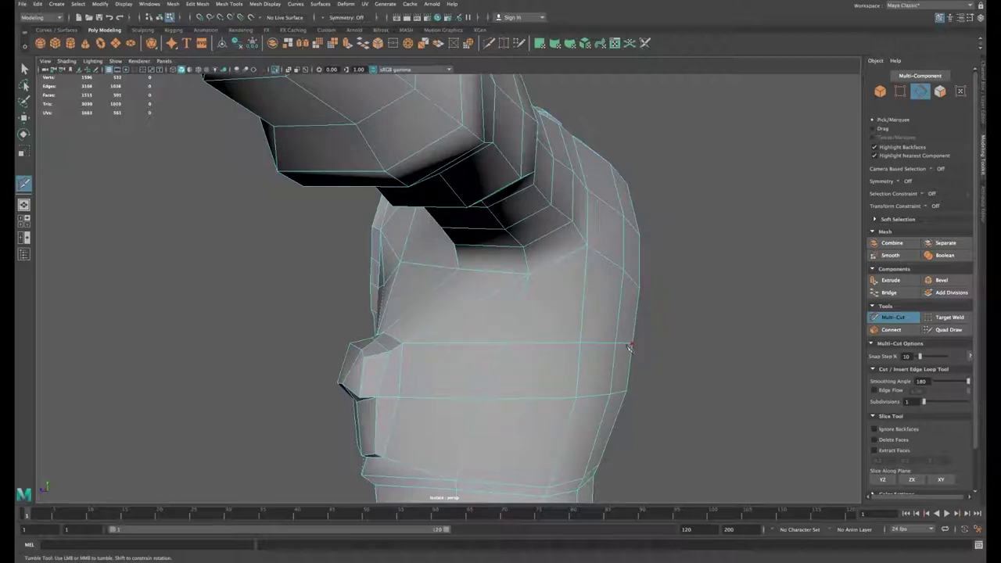
{"action": "left_click_drag", "start_coordinate": [630, 347], "coordinate": [579, 345], "text": "alt"}
{"action": "key", "text": "w"}
{"action": "left_click", "coordinate": [623, 345]}
{"action": "left_click", "coordinate": [605, 345], "text": "shift"}
{"action": "left_click", "coordinate": [552, 346]}
Step: Connect the ring of seven edges under the armpit to insert an edge row from the chest around to the back
{"action": "left_click_drag", "start_coordinate": [492, 313], "coordinate": [422, 312], "text": "alt"}
{"action": "left_click_drag", "start_coordinate": [422, 313], "coordinate": [517, 320], "text": "alt"}
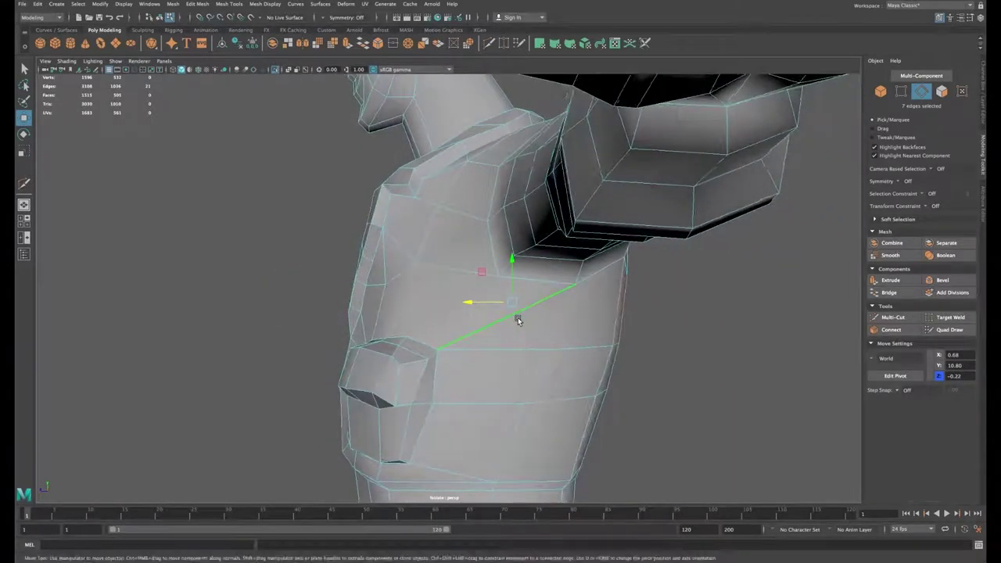
{"action": "left_click", "coordinate": [890, 329]}
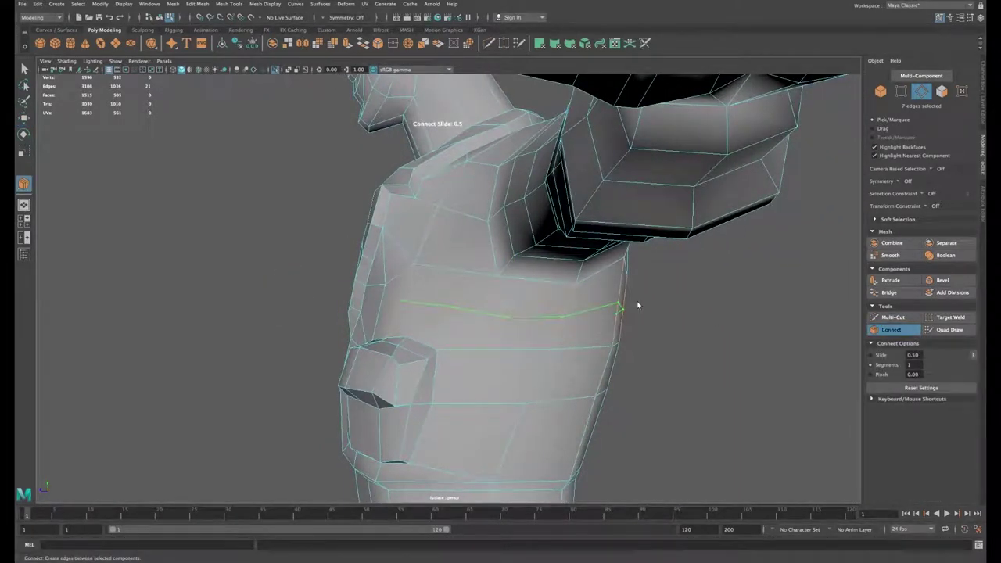
{"action": "key", "text": "w"}
{"action": "left_click_drag", "start_coordinate": [637, 303], "coordinate": [569, 301], "text": "alt"}
{"action": "left_click", "coordinate": [511, 308]}
{"action": "left_click", "coordinate": [597, 312]}
Step: Cut an edge line from the pocket's upper outer corner up the chest to the top of the shoulder
{"action": "key", "text": "ctrl+shift+x"}
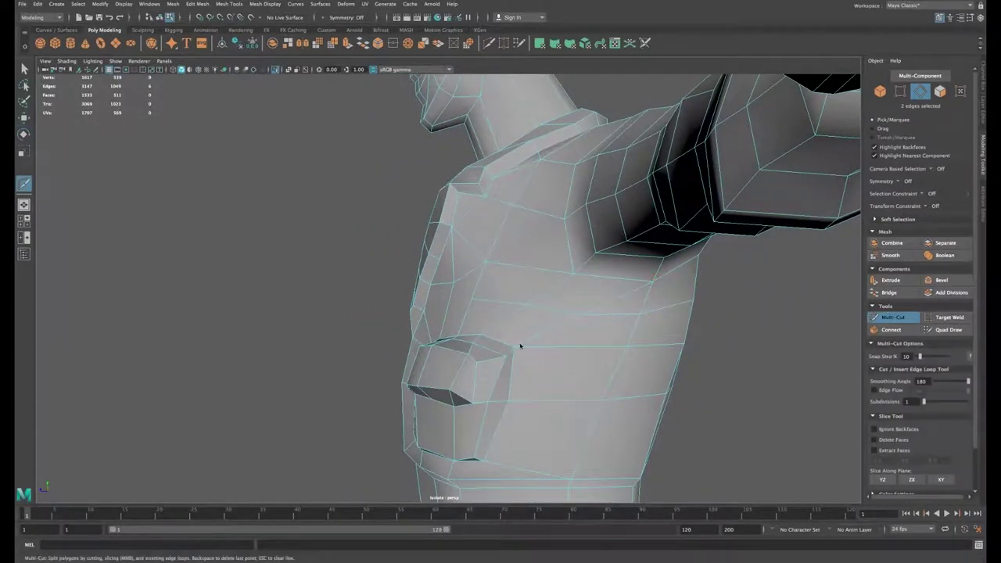
{"action": "left_click_drag", "start_coordinate": [544, 215], "coordinate": [545, 183], "text": "alt"}
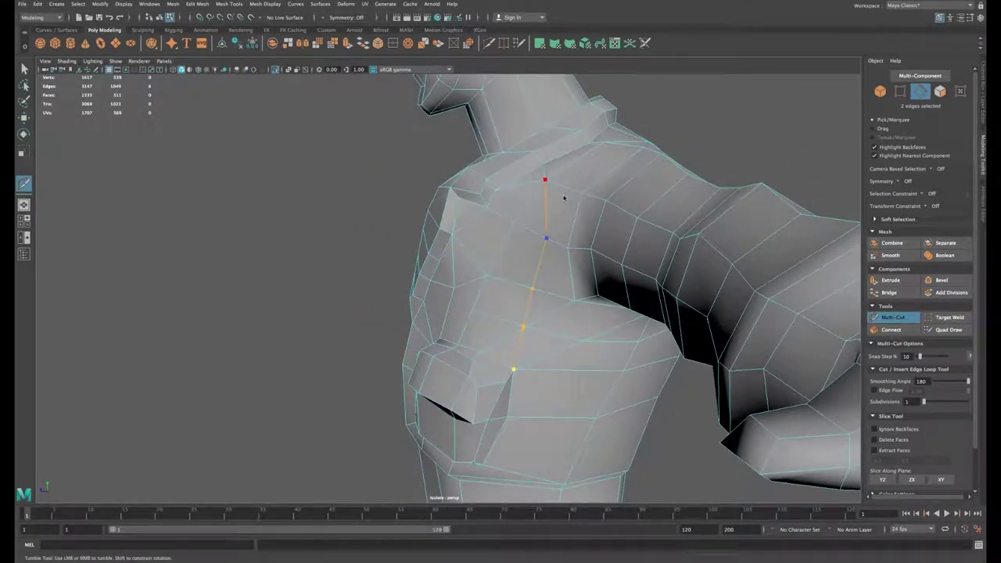
{"action": "key", "text": "Return"}
{"action": "left_click_drag", "start_coordinate": [577, 252], "coordinate": [547, 290], "text": "alt"}
{"action": "right_click_drag", "start_coordinate": [547, 289], "coordinate": [536, 337], "text": "alt"}
{"action": "left_click_drag", "start_coordinate": [536, 338], "coordinate": [550, 313], "text": "alt"}
{"action": "right_click_drag", "start_coordinate": [550, 312], "coordinate": [570, 294], "text": "alt"}
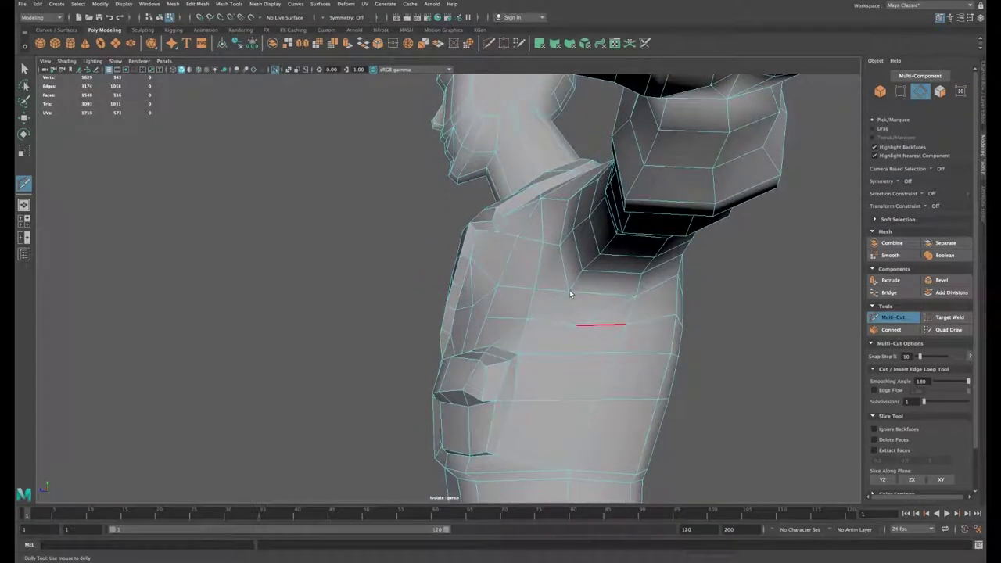
Step: Connect the armpit vertex to the vertex directly below it, and shift that lower vertex toward the chest
{"action": "key", "text": "w"}
{"action": "key", "text": "F9"}
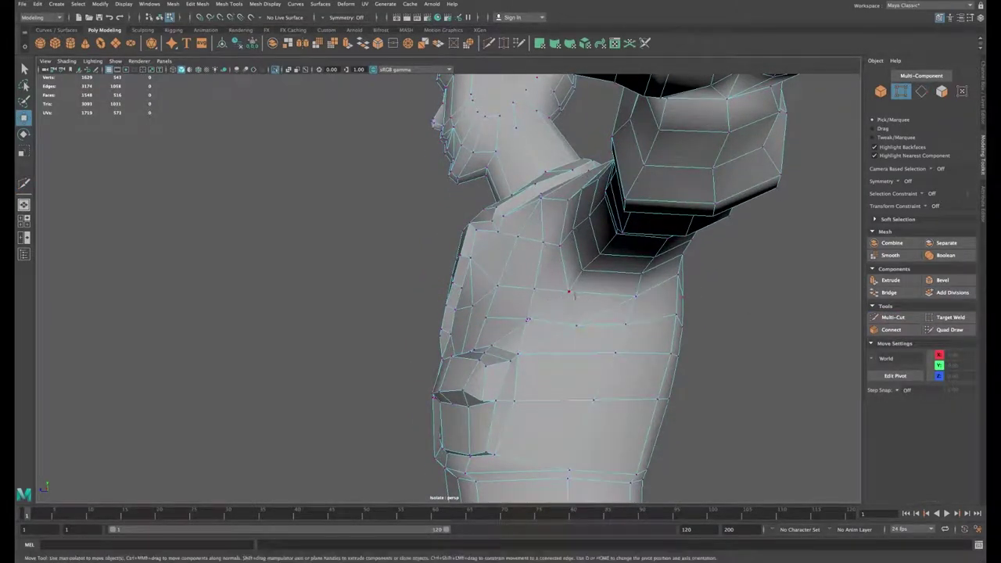
{"action": "left_click", "coordinate": [891, 329]}
{"action": "key", "text": "w"}
{"action": "left_click", "coordinate": [575, 324]}
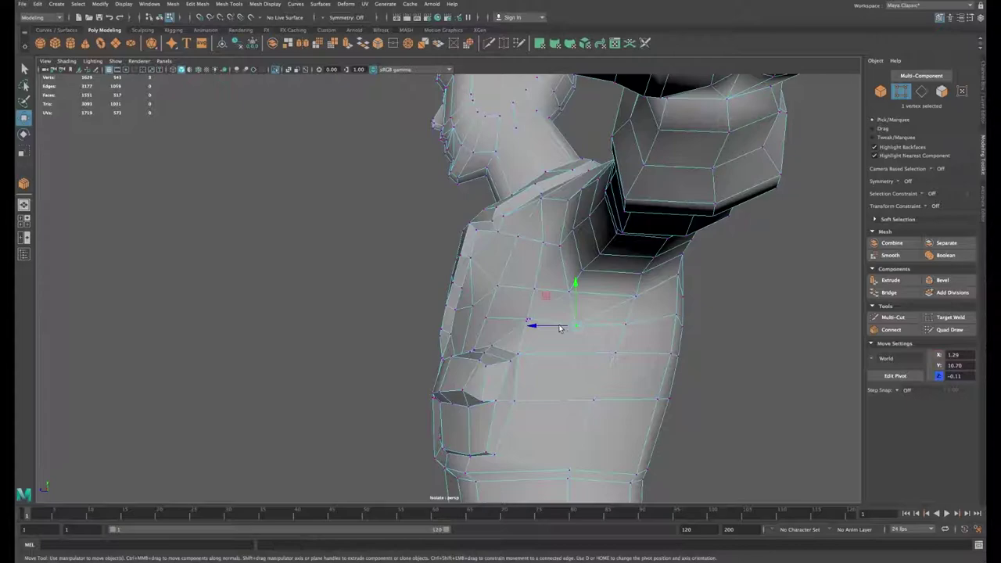
{"action": "left_click_drag", "start_coordinate": [552, 324], "coordinate": [537, 325]}
Step: Delete the two diagonal edges below the armpit on either side of the new vertical edge
{"action": "right_click_drag", "start_coordinate": [607, 303], "coordinate": [607, 277]}
{"action": "left_click", "coordinate": [596, 312]}
{"action": "left_click", "coordinate": [552, 307], "text": "shift"}
{"action": "key", "text": "Delete"}
Step: Weld the stray vertex above the pocket's outer corner to the neighbouring vertex on the new vertical line
{"action": "right_click_drag", "start_coordinate": [534, 319], "coordinate": [501, 318]}
{"action": "right_click_drag", "start_coordinate": [547, 332], "coordinate": [727, 395], "text": "alt"}
{"action": "middle_click_drag", "start_coordinate": [727, 395], "coordinate": [664, 328], "text": "alt"}
{"action": "left_click", "coordinate": [934, 321]}
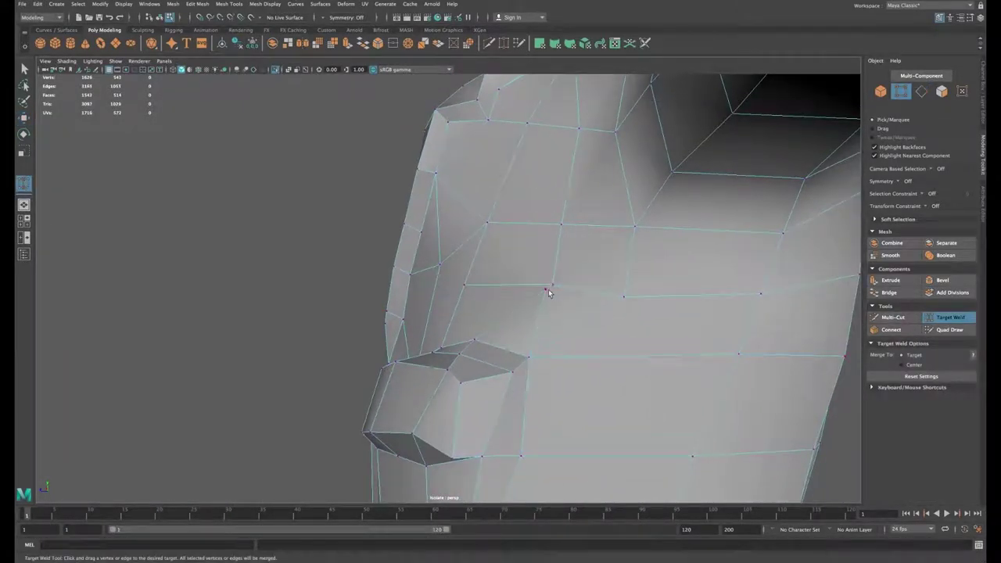
{"action": "key", "text": "w"}
Step: Shift the three vertices of the new vertical line above the pocket corner forward to even out the chest spacing
{"action": "left_click", "coordinate": [552, 285]}
{"action": "left_click_drag", "start_coordinate": [542, 284], "coordinate": [523, 284]}
{"action": "left_click", "coordinate": [560, 225]}
{"action": "left_click_drag", "start_coordinate": [539, 224], "coordinate": [513, 224]}
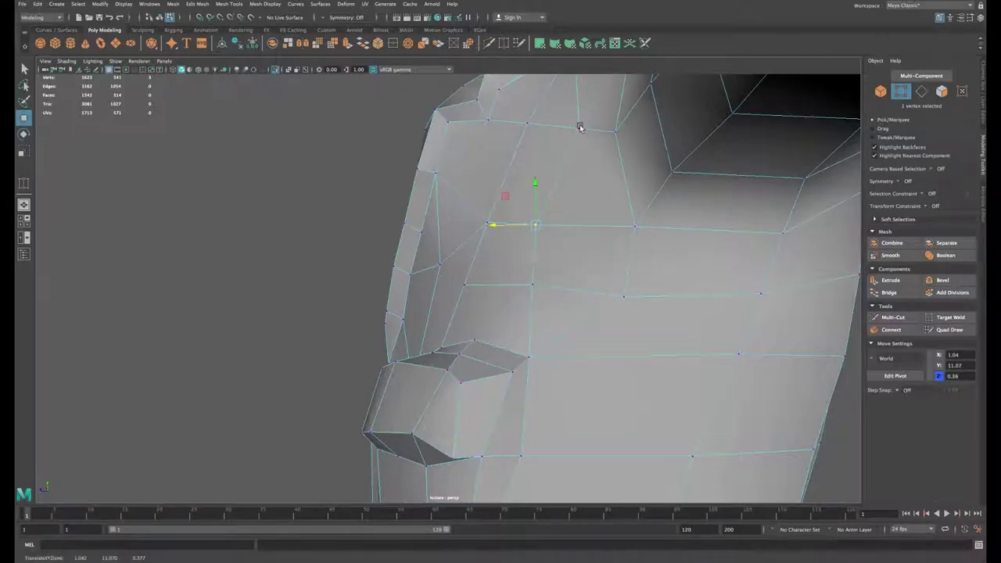
{"action": "left_click", "coordinate": [579, 128]}
{"action": "left_click_drag", "start_coordinate": [548, 129], "coordinate": [534, 129]}
Step: Move the three vertices of the adjacent vertical line in the middle of the chest forward together
{"action": "right_click_drag", "start_coordinate": [594, 254], "coordinate": [534, 235], "text": "alt"}
{"action": "left_click", "coordinate": [502, 191]}
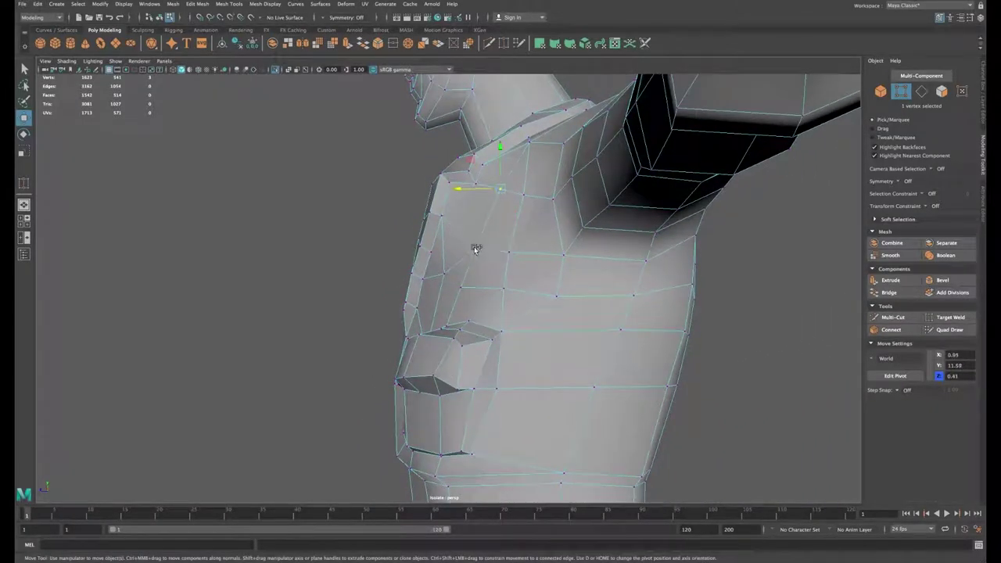
{"action": "left_click", "coordinate": [477, 250], "text": "shift"}
{"action": "left_click", "coordinate": [461, 288], "text": "shift"}
{"action": "left_click_drag", "start_coordinate": [459, 239], "coordinate": [451, 239]}
Step: Cut new edges across the upper chest face below the collar and collapse the two selected short edges there
{"action": "left_click_drag", "start_coordinate": [494, 233], "coordinate": [551, 245], "text": "alt"}
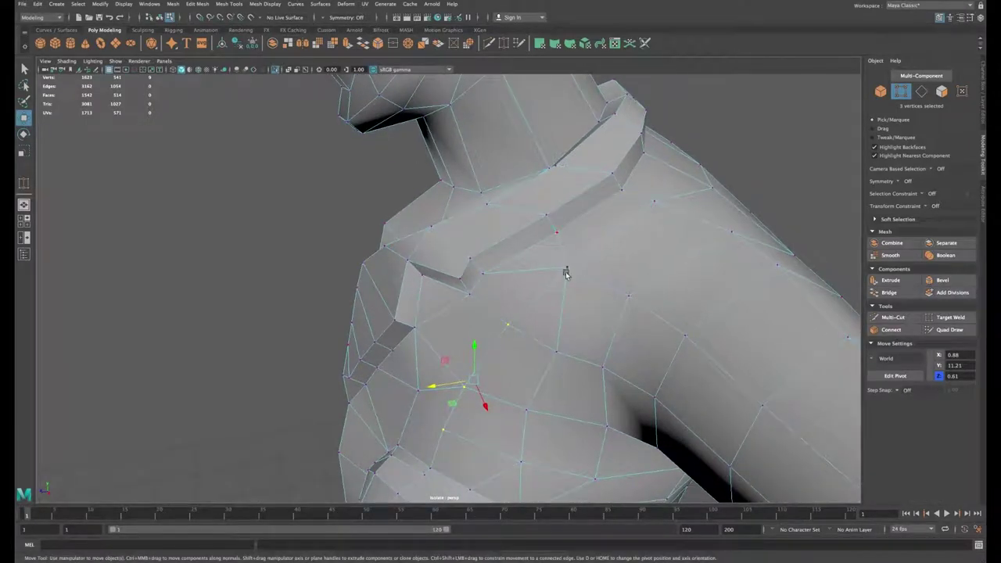
{"action": "left_click", "coordinate": [906, 318]}
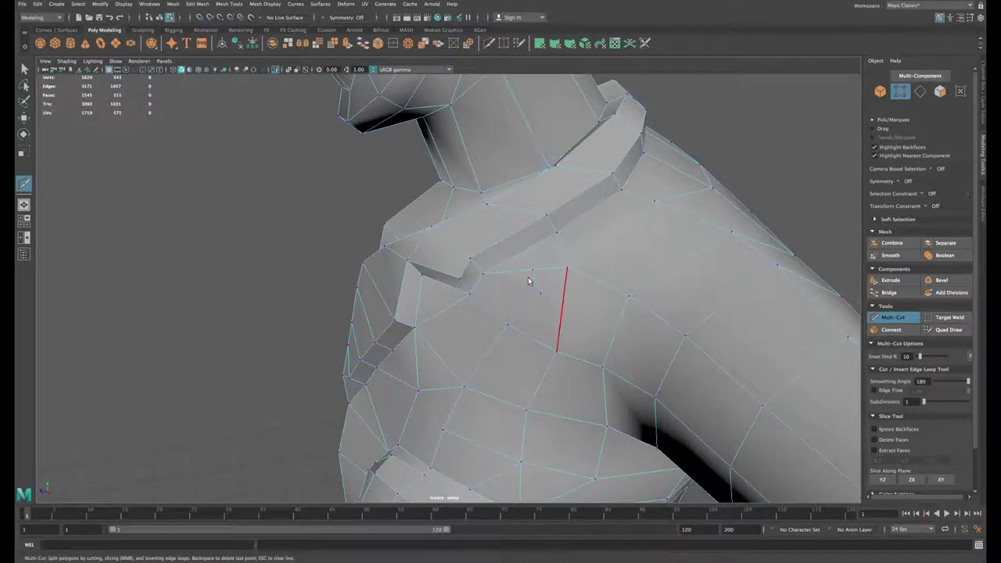
{"action": "right_click_drag", "start_coordinate": [528, 281], "coordinate": [551, 289]}
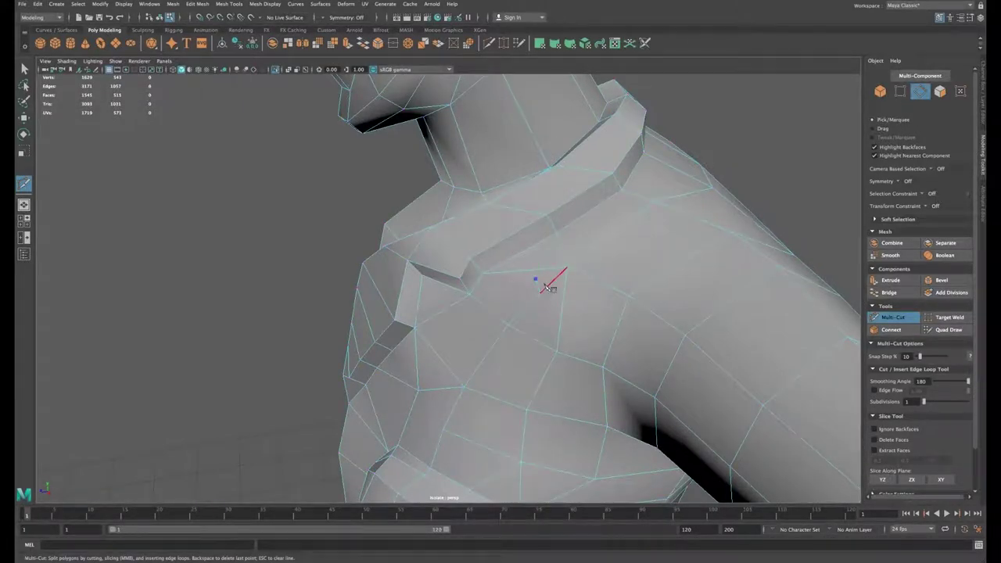
{"action": "key", "text": "w"}
{"action": "left_click", "coordinate": [197, 4]}
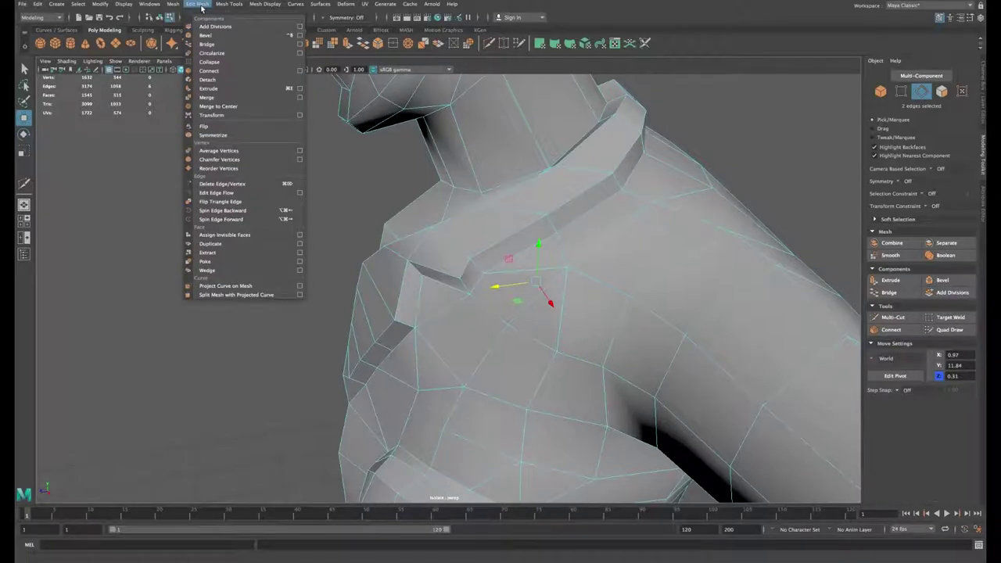
{"action": "left_click", "coordinate": [210, 61]}
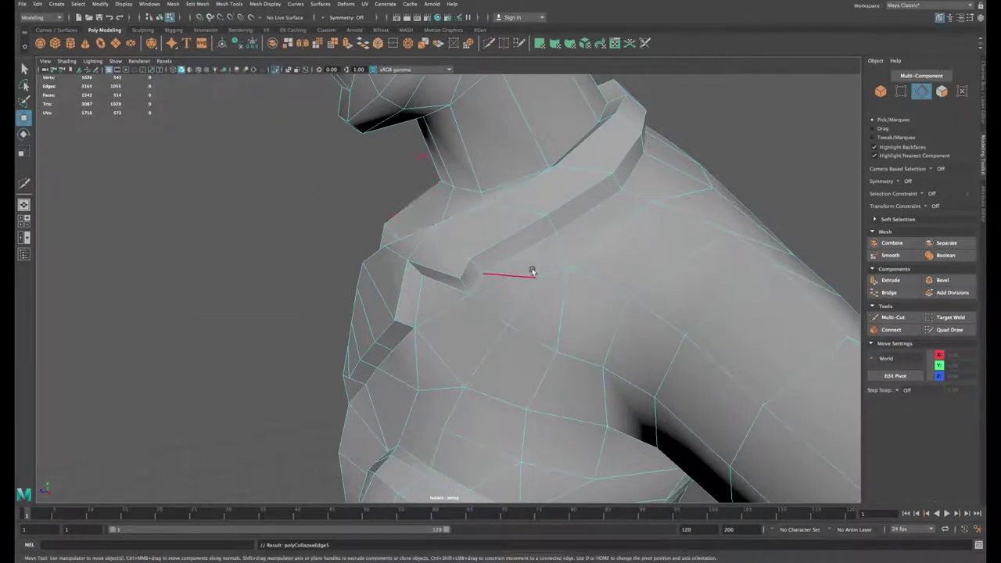
Step: Cut a new edge across the upper chest faces beside the shoulder
{"action": "left_click_drag", "start_coordinate": [525, 277], "coordinate": [509, 248], "text": "alt"}
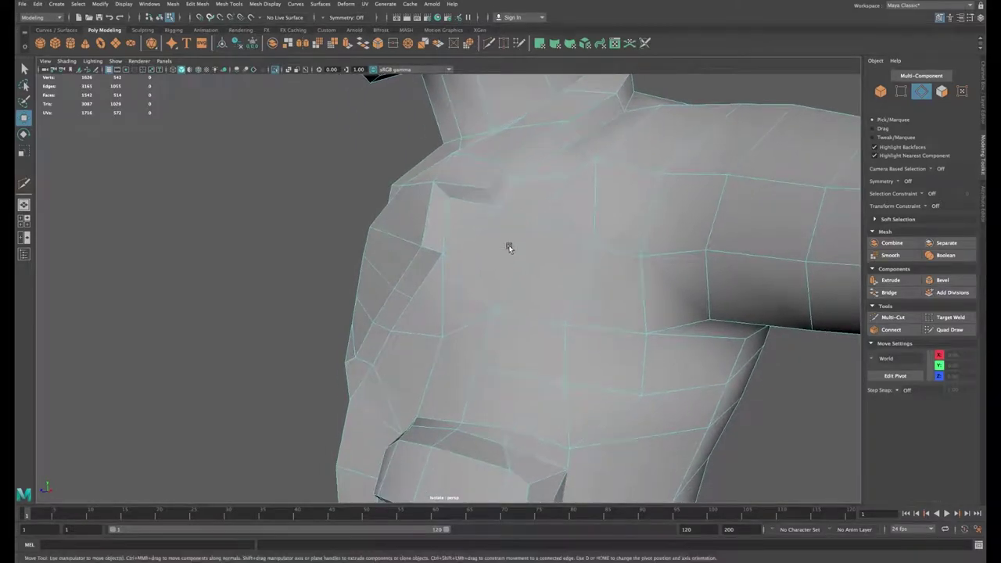
{"action": "left_click", "coordinate": [892, 317]}
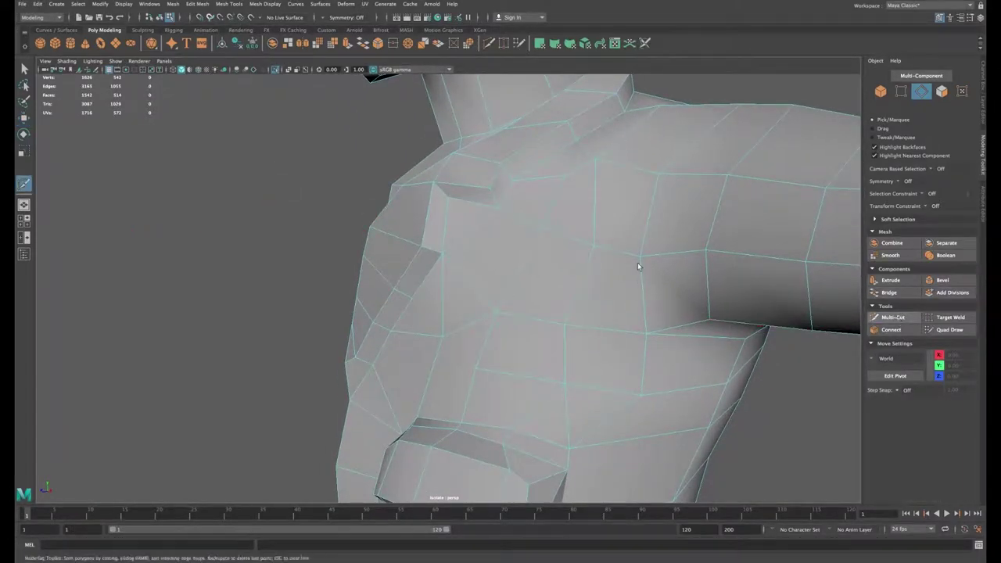
Step: Multi-Cut a new edge across the corner of the chest polygon beside the jacket's front opening
{"action": "left_click", "coordinate": [464, 237]}
{"action": "left_click", "coordinate": [465, 277]}
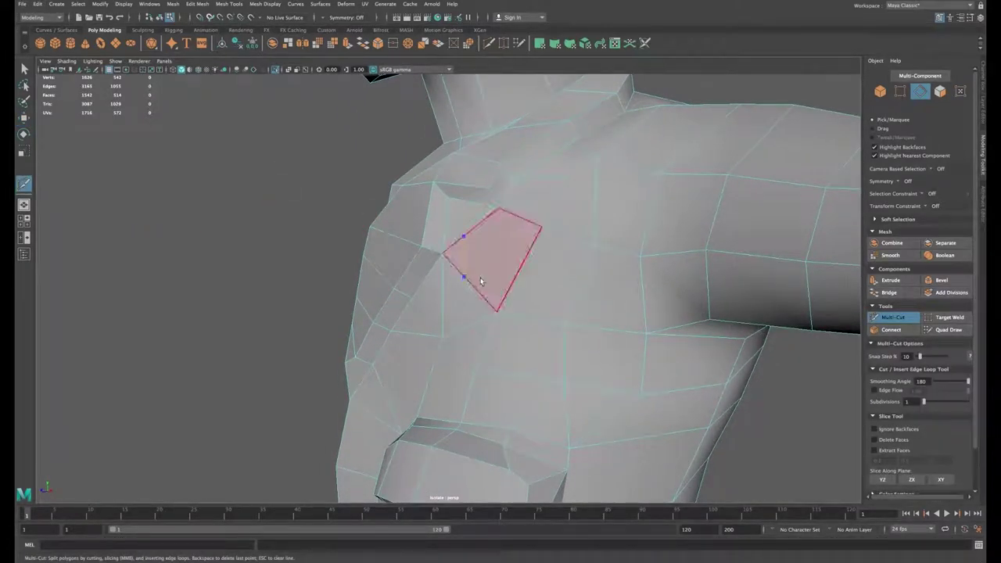
{"action": "key", "text": "Return"}
{"action": "key", "text": "w"}
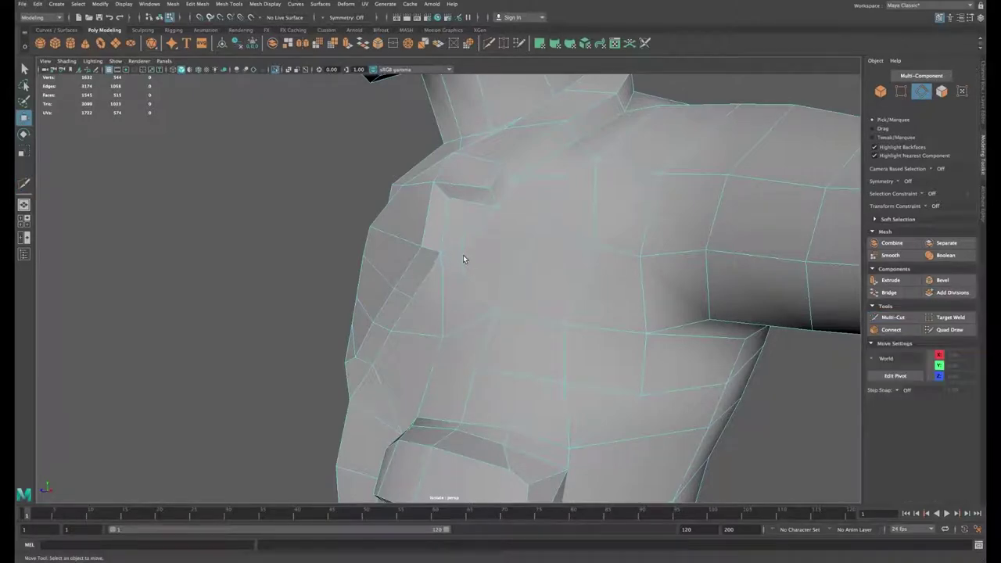
Step: Collapse the newly cut short edge on the chest into a single vertex
{"action": "left_click", "coordinate": [463, 259]}
{"action": "left_click", "coordinate": [197, 4]}
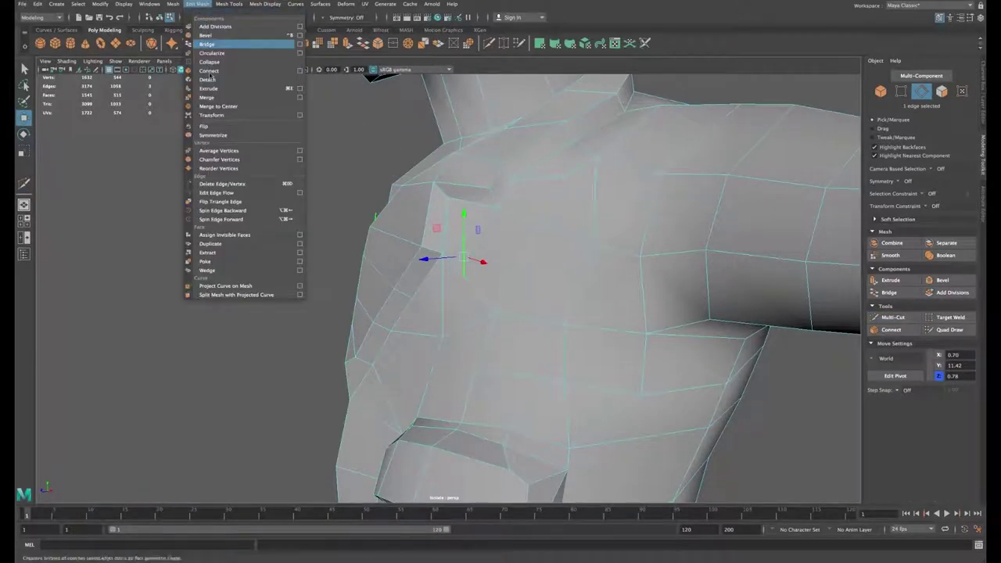
{"action": "left_click", "coordinate": [210, 62]}
{"action": "left_click_drag", "start_coordinate": [543, 246], "coordinate": [508, 239], "text": "alt"}
{"action": "right_click_drag", "start_coordinate": [509, 239], "coordinate": [475, 235], "text": "alt"}
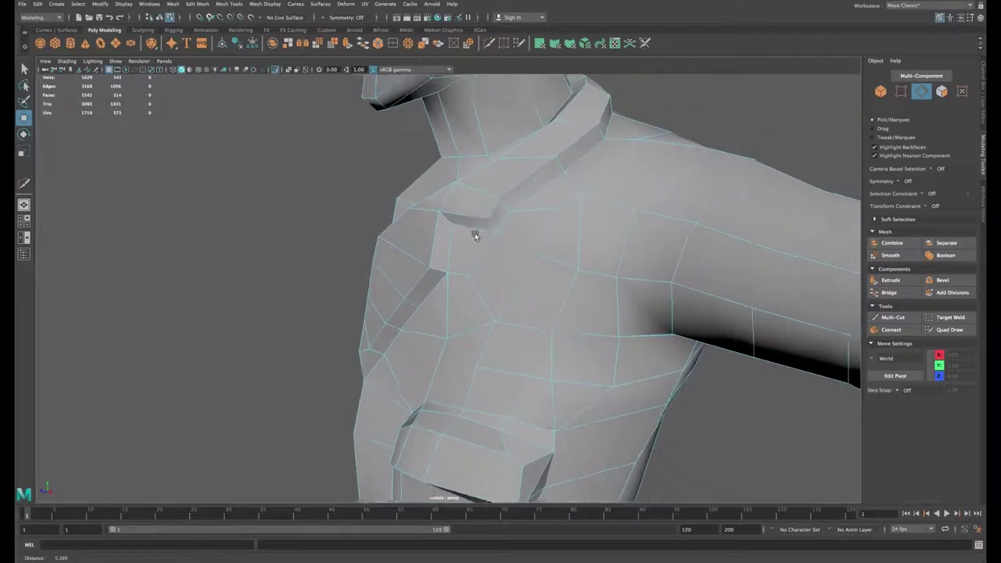
{"action": "left_click_drag", "start_coordinate": [475, 233], "coordinate": [498, 200], "text": "alt"}
Step: Connect the ring of vertical edges at the knee to add an edge loop, and adjust the loop's position
{"action": "left_click", "coordinate": [488, 344]}
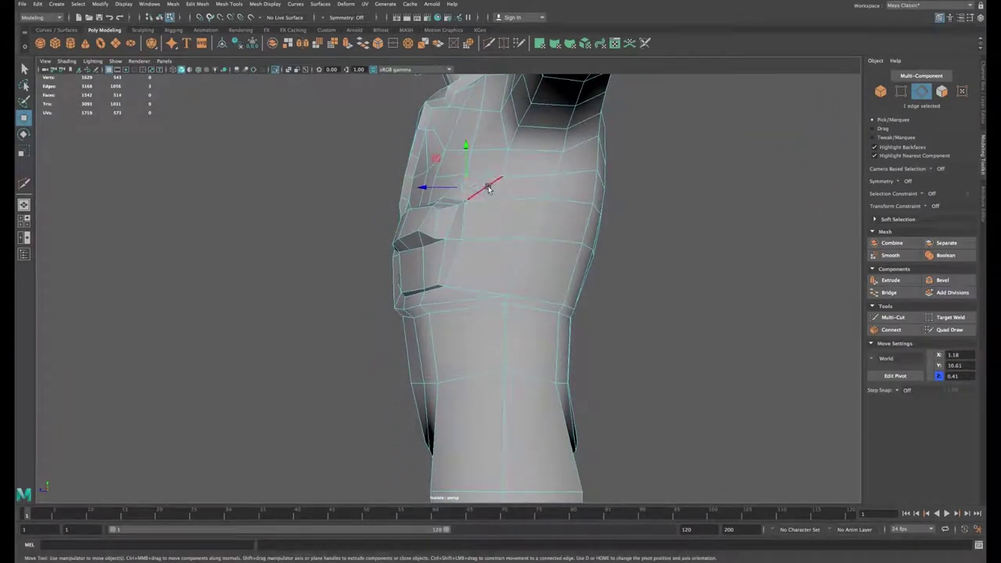
{"action": "left_click_drag", "start_coordinate": [537, 307], "coordinate": [495, 150], "text": "alt"}
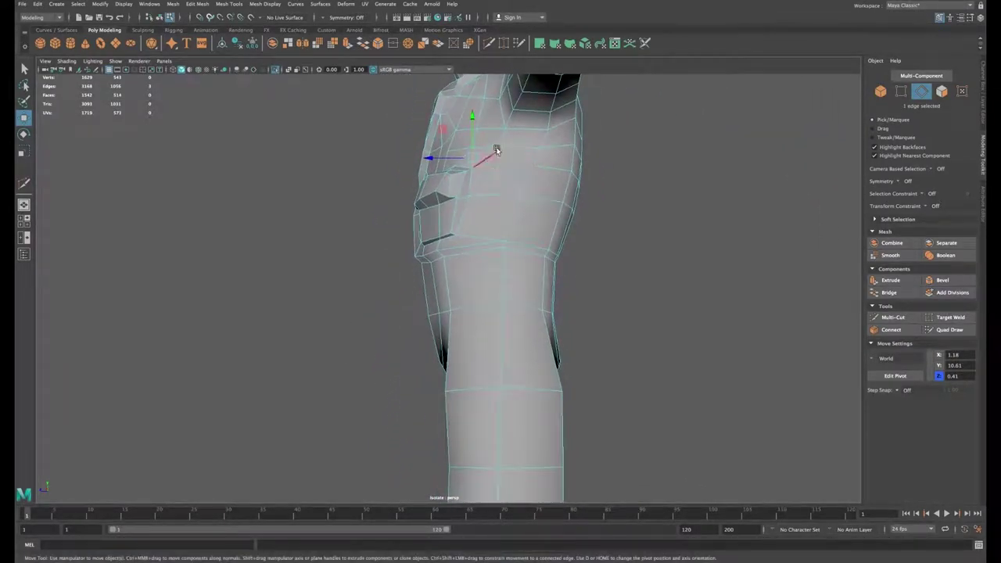
{"action": "left_click_drag", "start_coordinate": [486, 423], "coordinate": [529, 354], "text": "alt"}
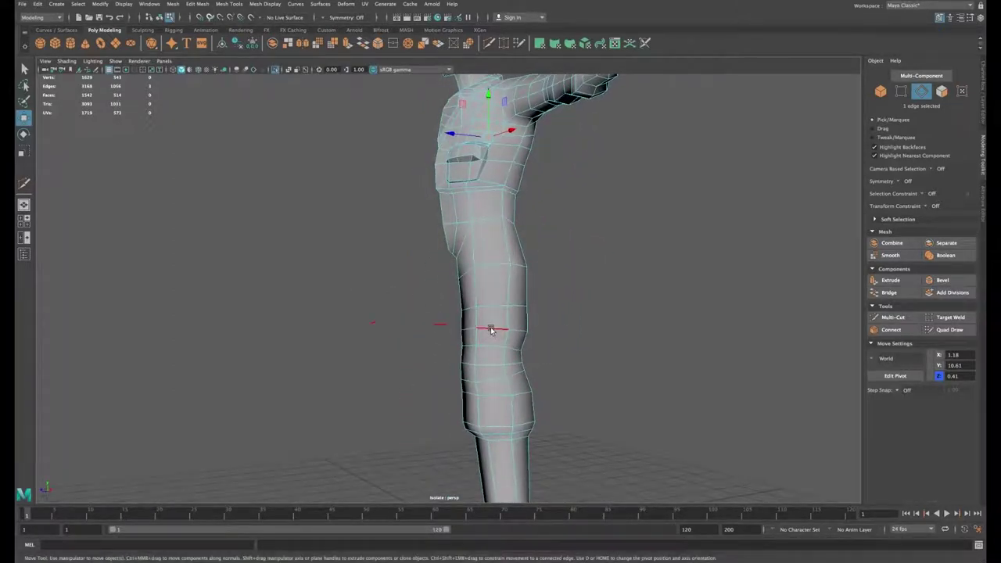
{"action": "right_click_drag", "start_coordinate": [522, 234], "coordinate": [491, 266], "text": "alt"}
{"action": "middle_click_drag", "start_coordinate": [496, 375], "coordinate": [494, 289], "text": "alt"}
{"action": "right_click_drag", "start_coordinate": [525, 335], "coordinate": [574, 364], "text": "alt"}
{"action": "left_click_drag", "start_coordinate": [536, 397], "coordinate": [550, 363], "text": "alt"}
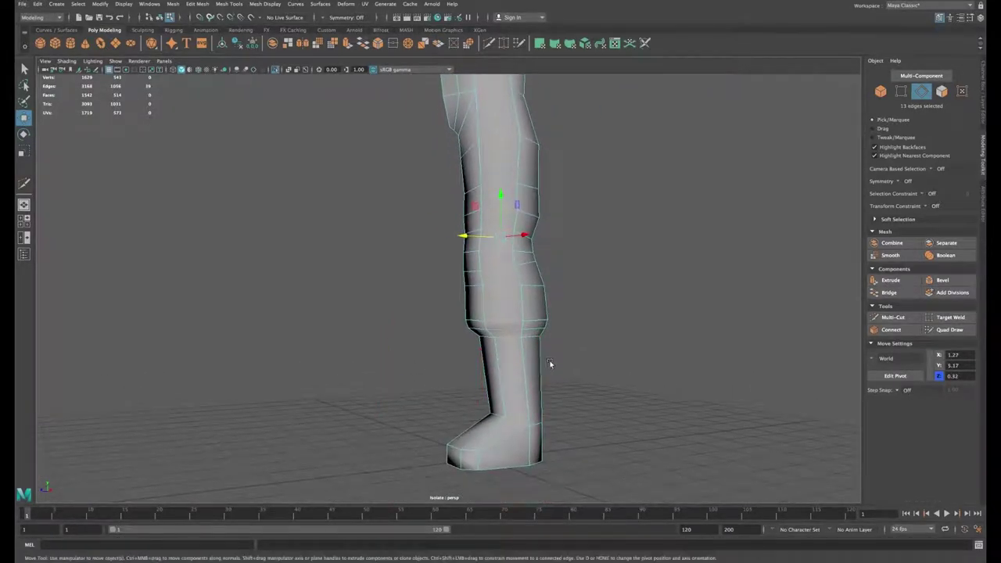
{"action": "left_click", "coordinate": [891, 329]}
{"action": "left_click_drag", "start_coordinate": [559, 284], "coordinate": [566, 319], "text": "alt"}
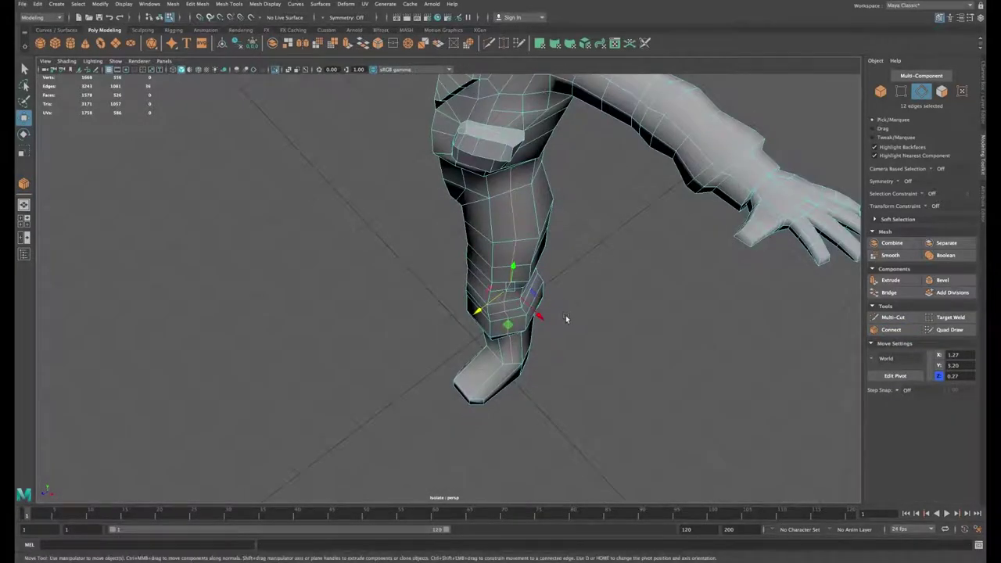
{"action": "left_click_drag", "start_coordinate": [510, 291], "coordinate": [503, 212]}
{"action": "left_click_drag", "start_coordinate": [495, 248], "coordinate": [458, 234]}
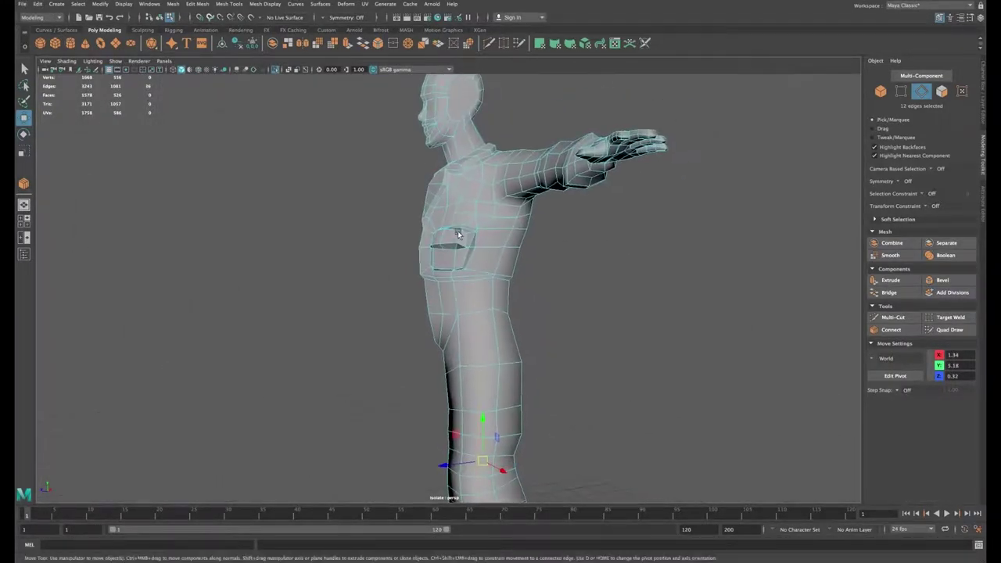
Step: Multi-Cut a new edge line down the side of the jacket beside the pocket toward the hem
{"action": "scroll", "coordinate": [458, 235], "scroll_direction": "up", "scroll_amount": 3}
{"action": "left_click", "coordinate": [892, 317]}
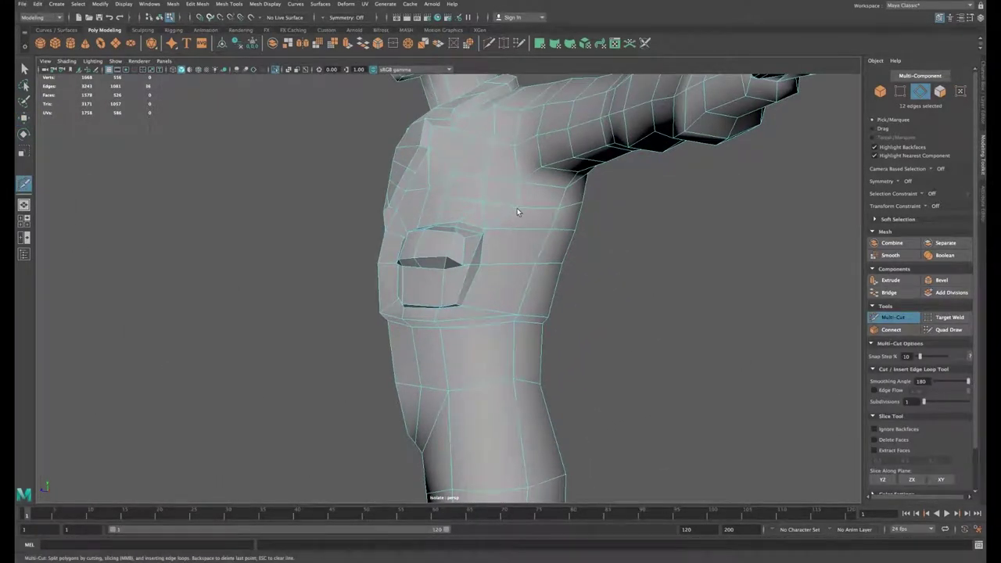
{"action": "right_click", "coordinate": [497, 337]}
{"action": "right_click_drag", "start_coordinate": [498, 337], "coordinate": [723, 329], "text": "alt"}
{"action": "key", "text": "w"}
Step: Target Weld the cut's lowest vertex beside the pocket to the hem vertex directly below it
{"action": "right_click_drag", "start_coordinate": [491, 264], "coordinate": [462, 268]}
{"action": "left_click", "coordinate": [461, 307]}
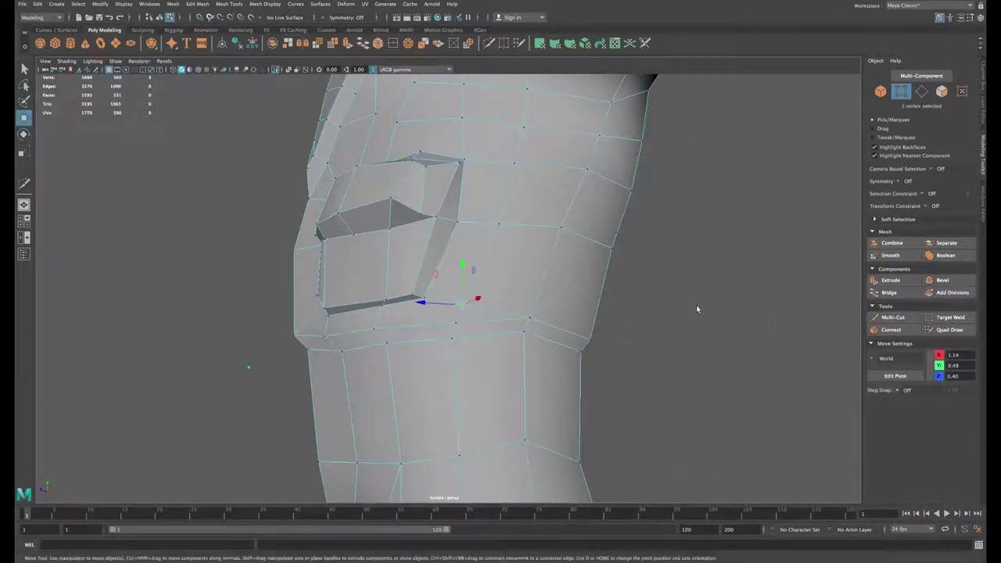
{"action": "left_click", "coordinate": [950, 317]}
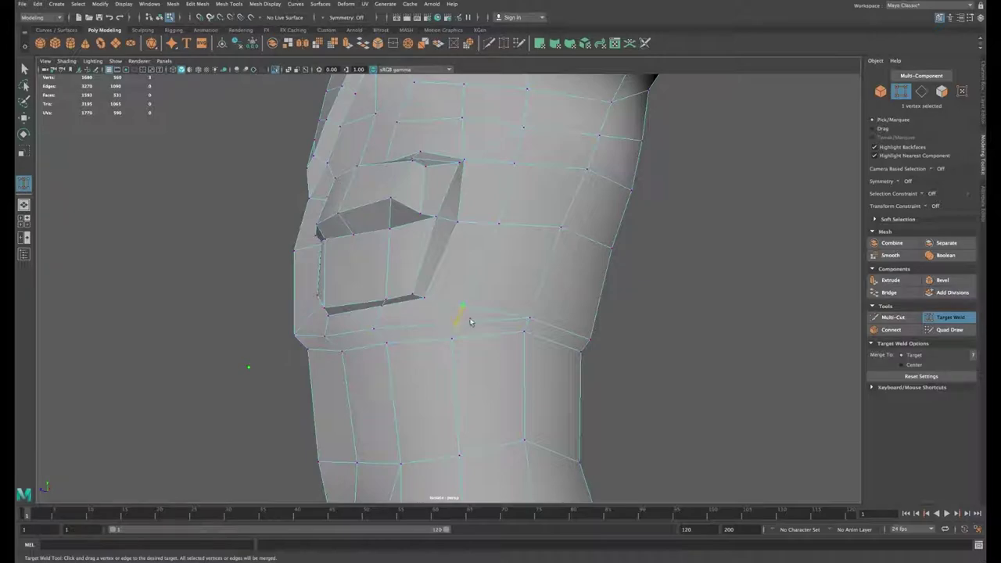
{"action": "middle_click_drag", "start_coordinate": [519, 288], "coordinate": [507, 386], "text": "alt"}
{"action": "key", "text": "w"}
Step: Delete the surplus edge on the jacket's side just above the pocket's outer corner
{"action": "right_click_drag", "start_coordinate": [494, 271], "coordinate": [488, 247]}
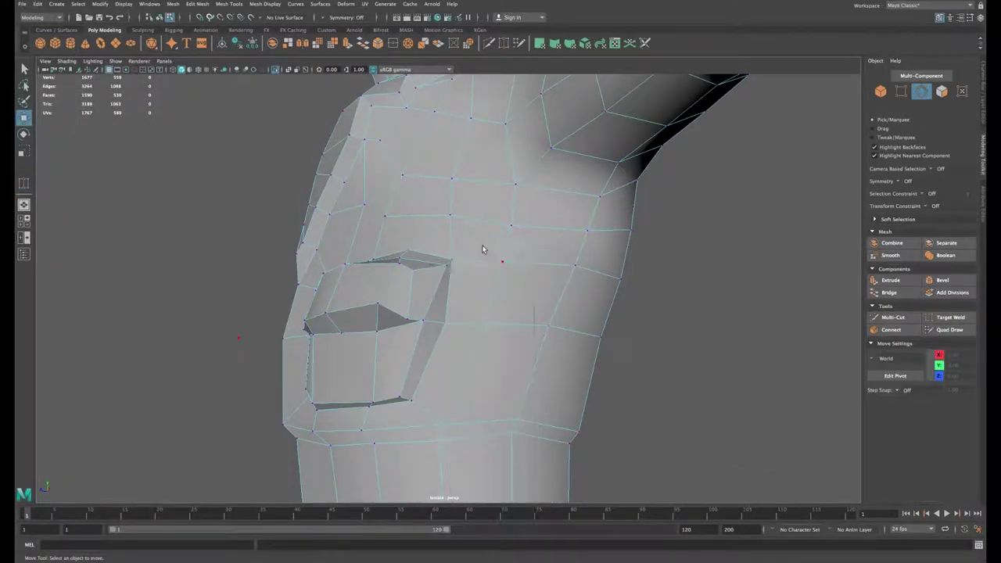
{"action": "left_click", "coordinate": [482, 247]}
{"action": "key", "text": "Delete"}
Step: Connect the ring of vertical edges just above the jacket hem to add a loop around the lower torso
{"action": "middle_click_drag", "start_coordinate": [474, 337], "coordinate": [483, 234], "text": "alt"}
{"action": "mouse_move", "coordinate": [469, 297]}
{"action": "left_mouse_down", "text": "alt"}
{"action": "mouse_move", "coordinate": [509, 305]}
{"action": "mouse_move", "coordinate": [481, 301]}
{"action": "left_mouse_up", "text": "alt"}
{"action": "left_click_drag", "start_coordinate": [262, 264], "coordinate": [519, 261]}
{"action": "left_click_drag", "start_coordinate": [519, 261], "coordinate": [449, 266], "text": "alt"}
{"action": "left_click_drag", "start_coordinate": [673, 275], "coordinate": [477, 275], "text": "shift"}
{"action": "left_click_drag", "start_coordinate": [539, 275], "coordinate": [585, 275], "text": "alt"}
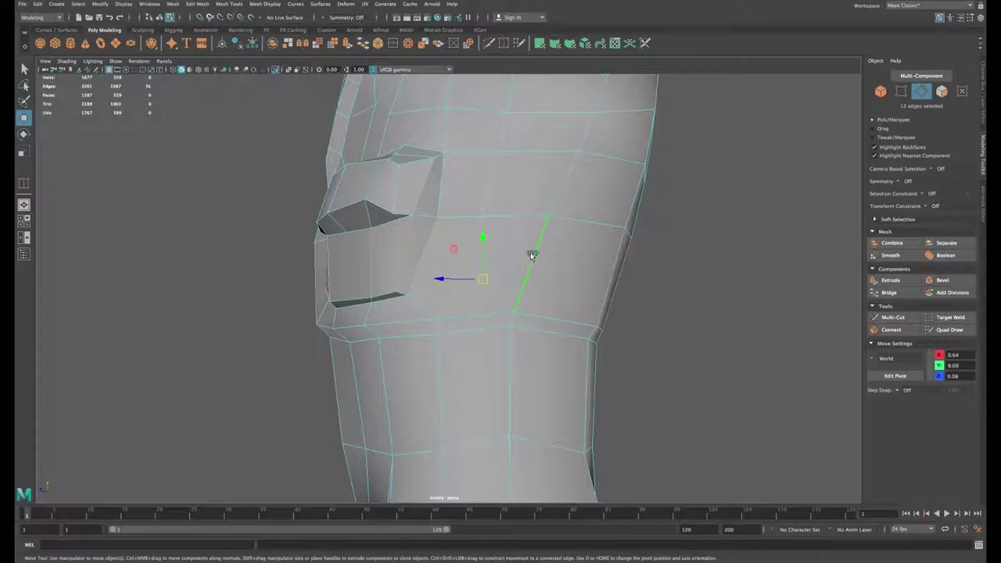
{"action": "left_click_drag", "start_coordinate": [556, 256], "coordinate": [555, 255], "text": "alt"}
{"action": "left_click_drag", "start_coordinate": [578, 258], "coordinate": [553, 258], "text": "alt"}
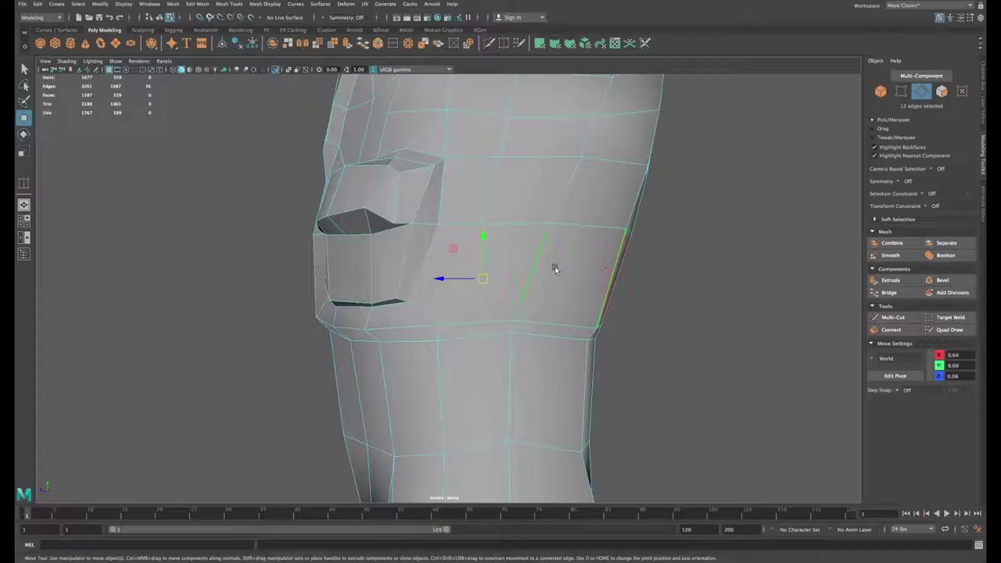
{"action": "left_click_drag", "start_coordinate": [665, 297], "coordinate": [555, 197]}
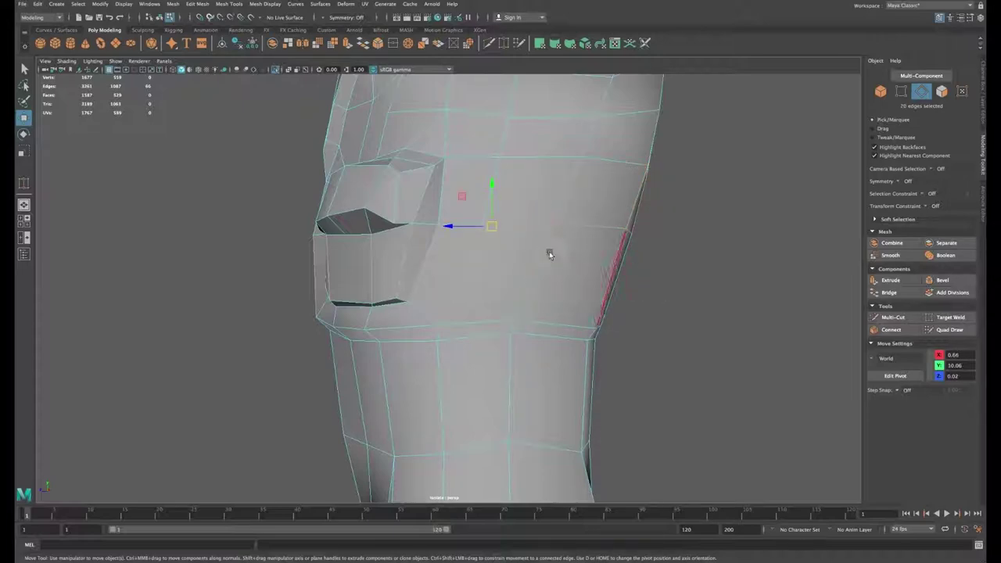
{"action": "key", "text": "ctrl+z"}
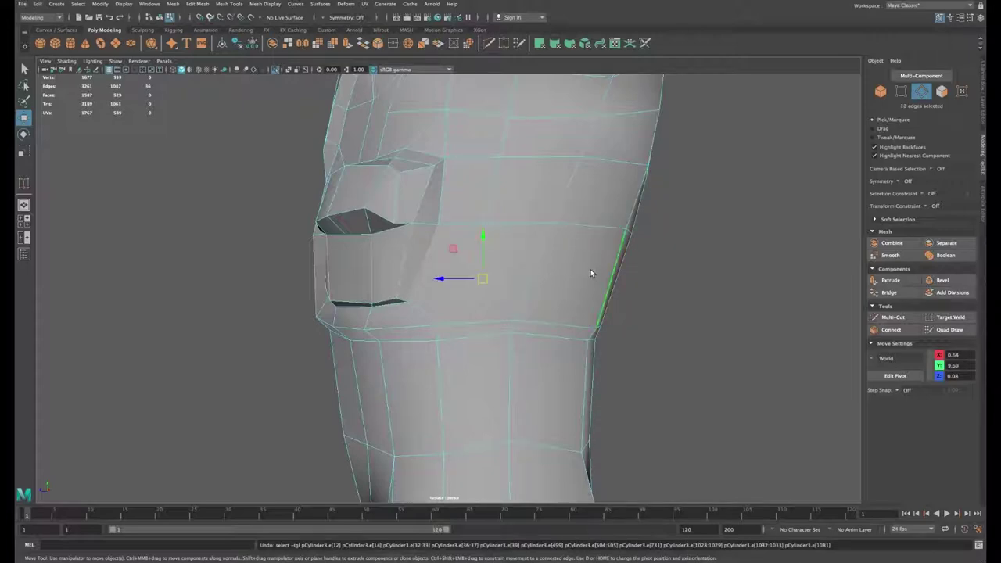
{"action": "left_click", "coordinate": [890, 329]}
{"action": "left_click_drag", "start_coordinate": [585, 266], "coordinate": [551, 266], "text": "alt"}
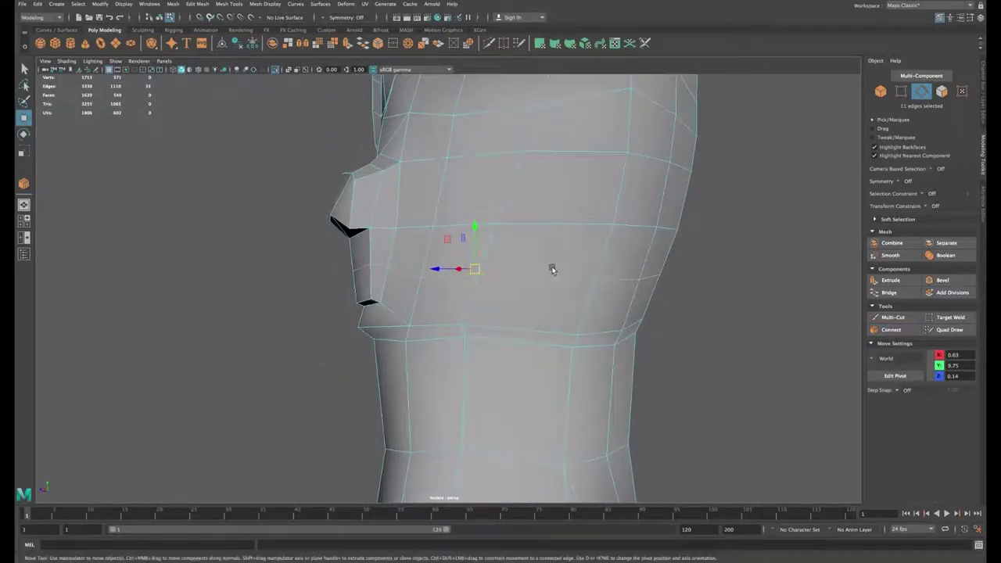
Step: Scale the new lower-torso edge loop slightly along its depth axis
{"action": "key", "text": "r"}
{"action": "left_click_drag", "start_coordinate": [437, 270], "coordinate": [435, 270]}
{"action": "left_click_drag", "start_coordinate": [422, 275], "coordinate": [83, 261], "text": "alt"}
{"action": "left_click_drag", "start_coordinate": [312, 270], "coordinate": [499, 300], "text": "alt"}
Step: Move the jacket's hem edges at the back and front along the Z axis to reshape the bottom
{"action": "left_click", "coordinate": [572, 299]}
{"action": "key", "text": "w"}
{"action": "left_click", "coordinate": [552, 303]}
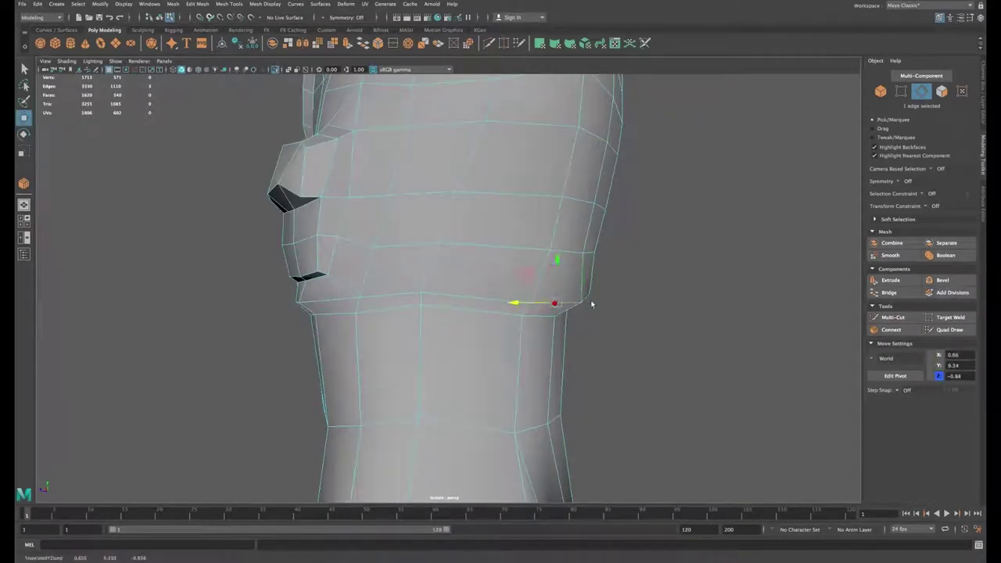
{"action": "left_click_drag", "start_coordinate": [592, 304], "coordinate": [531, 269], "text": "alt"}
{"action": "left_click_drag", "start_coordinate": [591, 260], "coordinate": [583, 279], "text": "alt"}
{"action": "left_click", "coordinate": [277, 301]}
{"action": "left_click_drag", "start_coordinate": [298, 302], "coordinate": [305, 300], "text": "alt"}
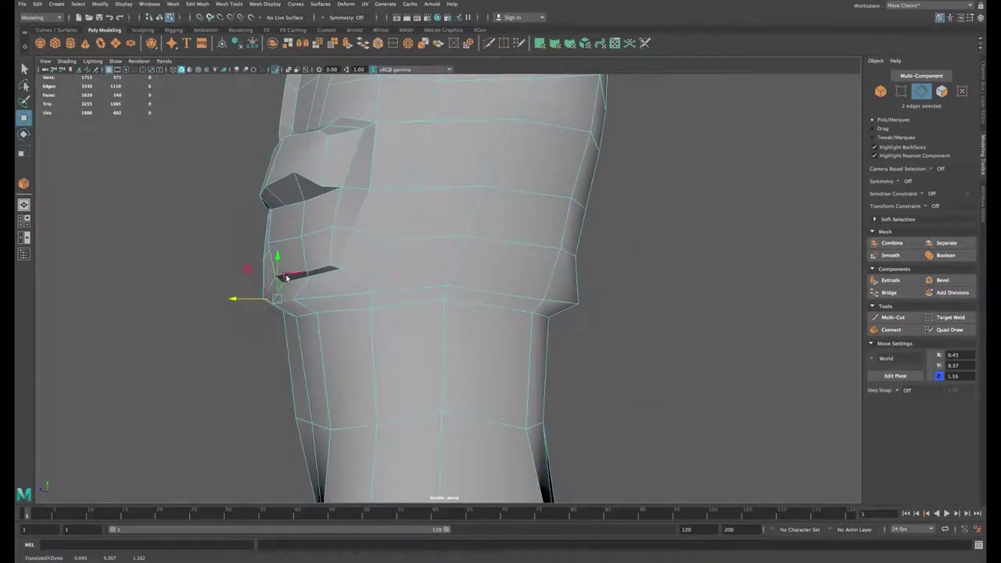
Step: Reposition the edges on the front and side of the jacket pocket to shape its volume
{"action": "left_click", "coordinate": [286, 244], "text": "shift"}
{"action": "left_click", "coordinate": [287, 243], "text": "shift"}
{"action": "left_click_drag", "start_coordinate": [322, 246], "coordinate": [409, 240], "text": "alt"}
{"action": "left_click", "coordinate": [322, 261]}
{"action": "left_click", "coordinate": [384, 239]}
{"action": "left_click_drag", "start_coordinate": [384, 250], "coordinate": [391, 227], "text": "alt"}
{"action": "left_click", "coordinate": [446, 212]}
{"action": "left_click_drag", "start_coordinate": [443, 193], "coordinate": [444, 201]}
{"action": "left_click_drag", "start_coordinate": [474, 221], "coordinate": [442, 353]}
Step: Move the vertices at the pocket's outer corner along the X axis to refine its outline
{"action": "key", "text": "e"}
{"action": "key", "text": "w"}
{"action": "right_click_drag", "start_coordinate": [441, 353], "coordinate": [399, 353]}
{"action": "left_click", "coordinate": [448, 352]}
{"action": "left_click_drag", "start_coordinate": [450, 356], "coordinate": [540, 353], "text": "alt"}
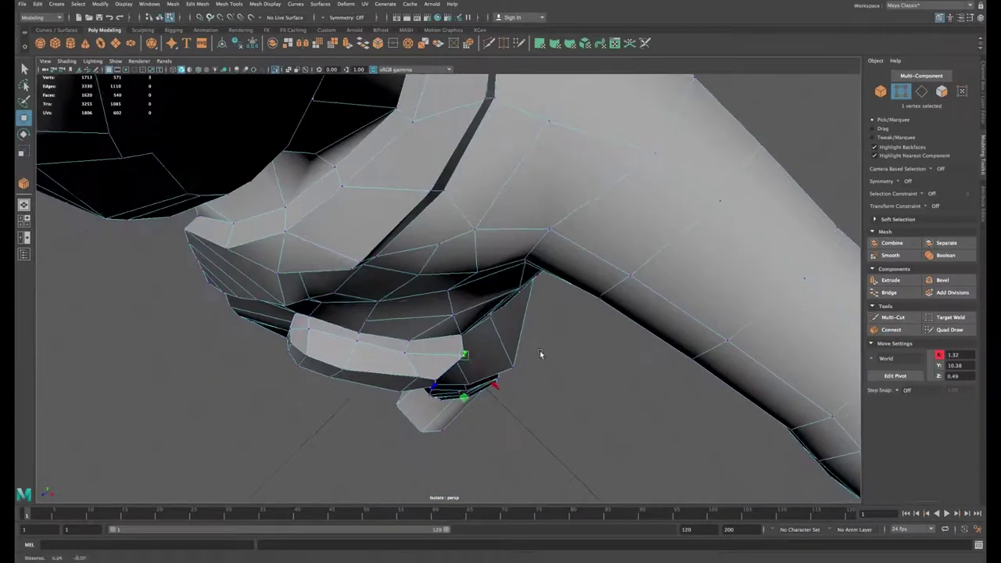
{"action": "left_click", "coordinate": [439, 381]}
{"action": "left_click_drag", "start_coordinate": [444, 383], "coordinate": [416, 381]}
{"action": "left_click_drag", "start_coordinate": [417, 380], "coordinate": [418, 149], "text": "alt"}
Step: Multi-Cut an additional edge line through the pocket, and reposition the vertices on its front and flap
{"action": "left_click", "coordinate": [404, 189]}
{"action": "key", "text": "ctrl+shift+x"}
{"action": "key", "text": "w"}
{"action": "left_click", "coordinate": [404, 178]}
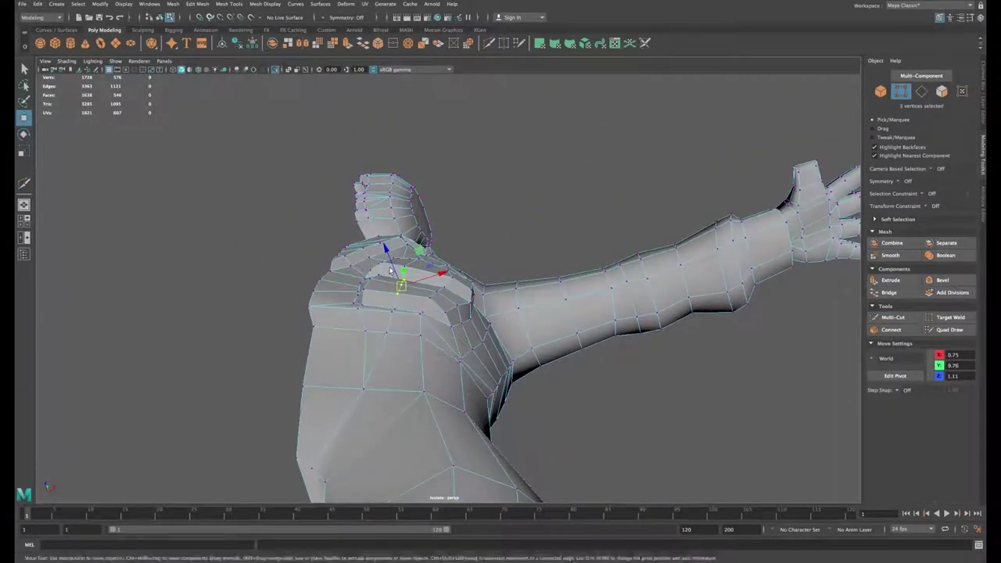
{"action": "left_click", "coordinate": [395, 293], "text": "shift"}
{"action": "right_click_drag", "start_coordinate": [403, 296], "coordinate": [458, 319], "text": "alt"}
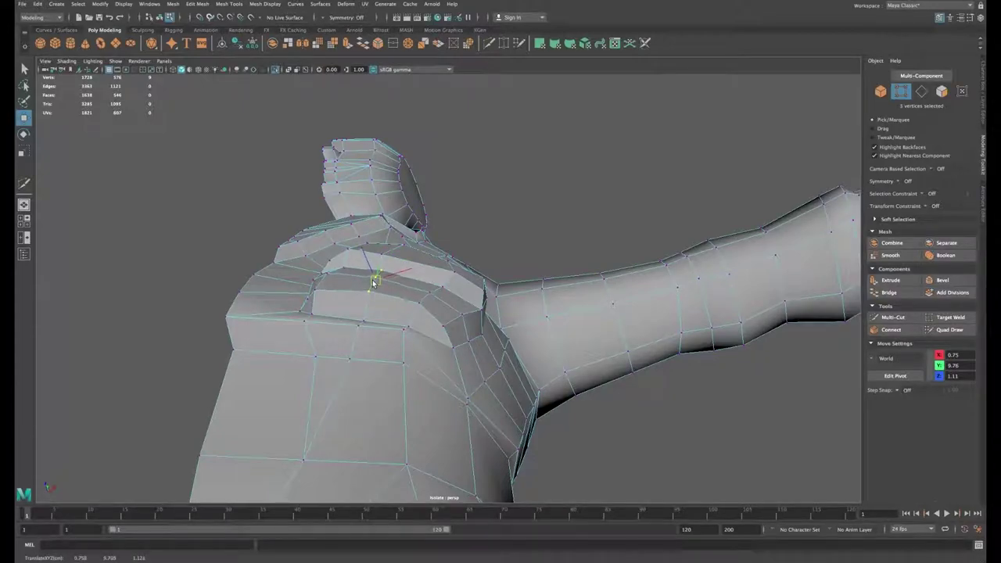
{"action": "left_click", "coordinate": [382, 256]}
{"action": "left_click_drag", "start_coordinate": [425, 301], "coordinate": [381, 393], "text": "alt"}
{"action": "middle_click_drag", "start_coordinate": [381, 393], "coordinate": [392, 257], "text": "alt"}
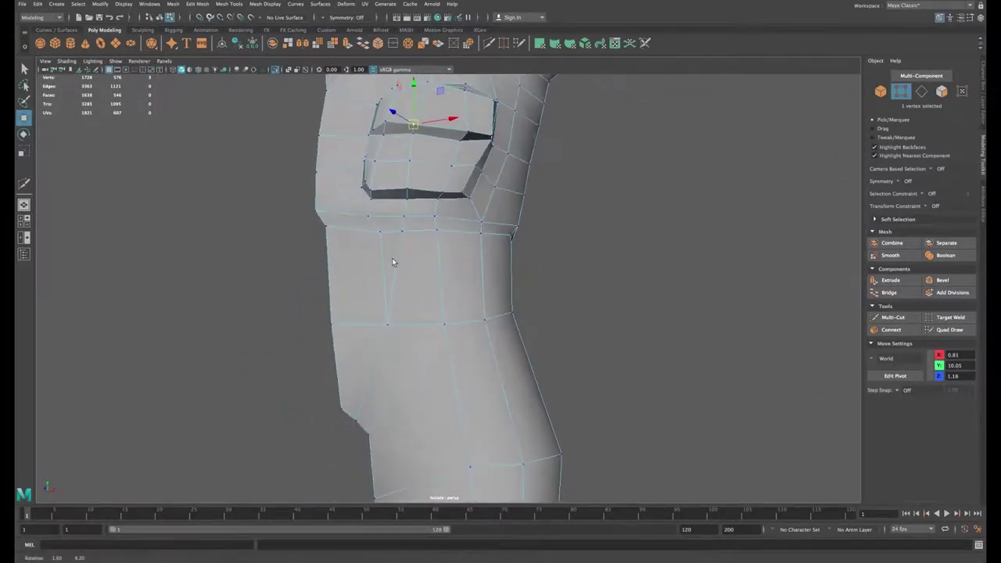
{"action": "left_click_drag", "start_coordinate": [401, 258], "coordinate": [597, 309], "text": "alt"}
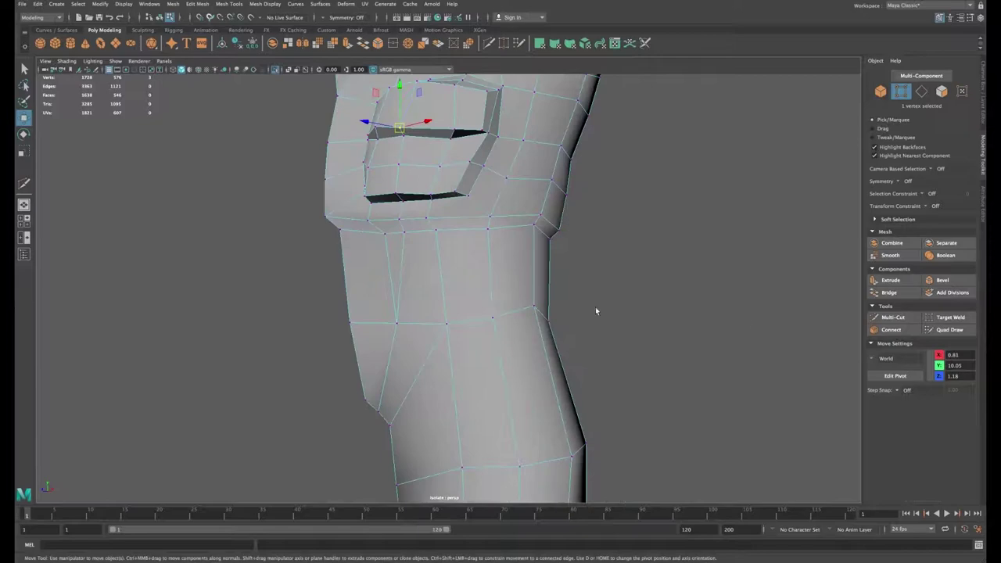
Step: Multi-Cut a horizontal edge across the front trouser panel below the hem, and adjust its inner vertex
{"action": "key", "text": "y"}
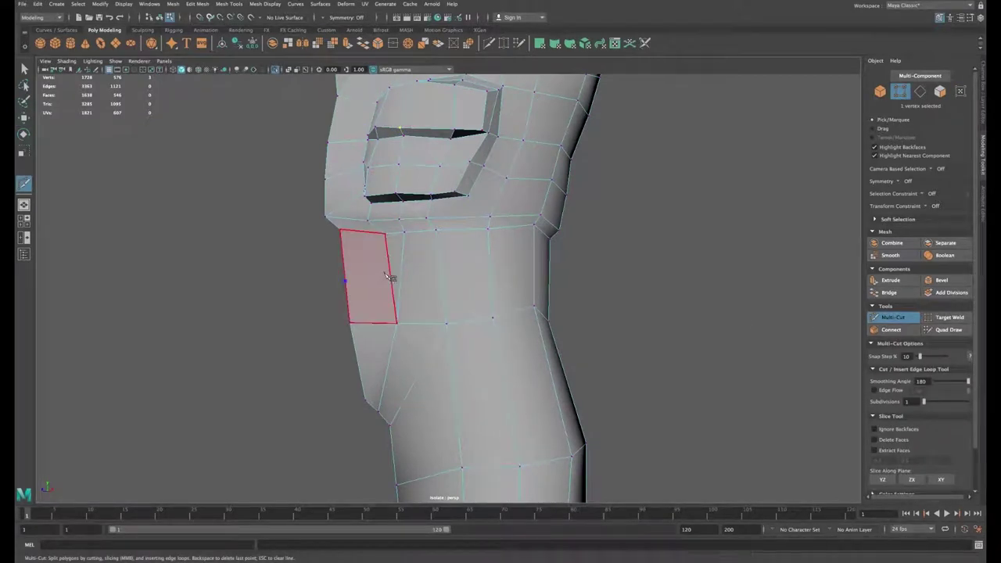
{"action": "key", "text": "w"}
{"action": "left_click", "coordinate": [389, 273]}
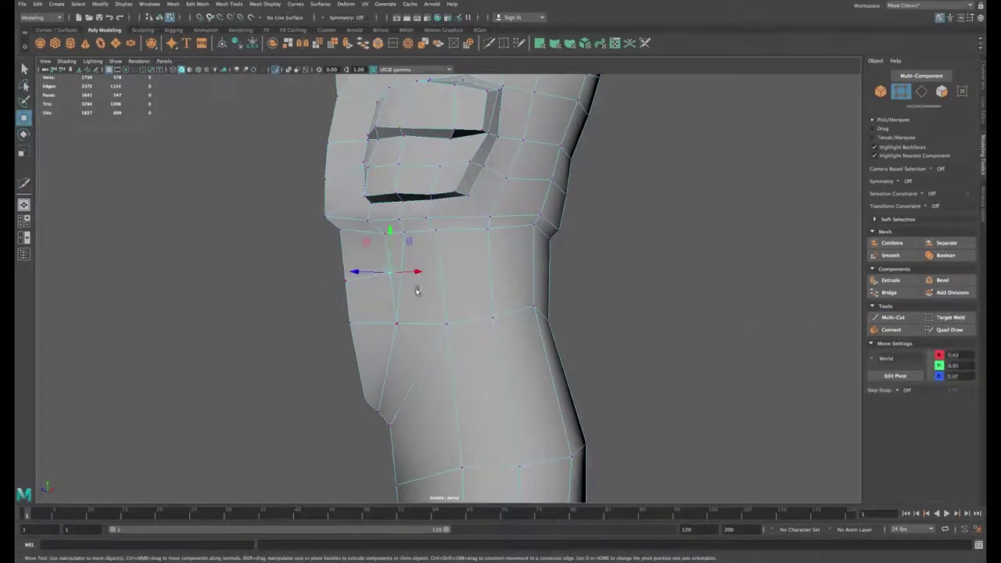
{"action": "left_click_drag", "start_coordinate": [417, 289], "coordinate": [449, 301], "text": "alt"}
Step: Move the front vertices along the jacket hem and trouser waist sideways on the X axis to even their spacing
{"action": "left_click", "coordinate": [380, 231]}
{"action": "left_click", "coordinate": [369, 219], "text": "shift"}
{"action": "left_click_drag", "start_coordinate": [382, 226], "coordinate": [372, 237], "text": "alt"}
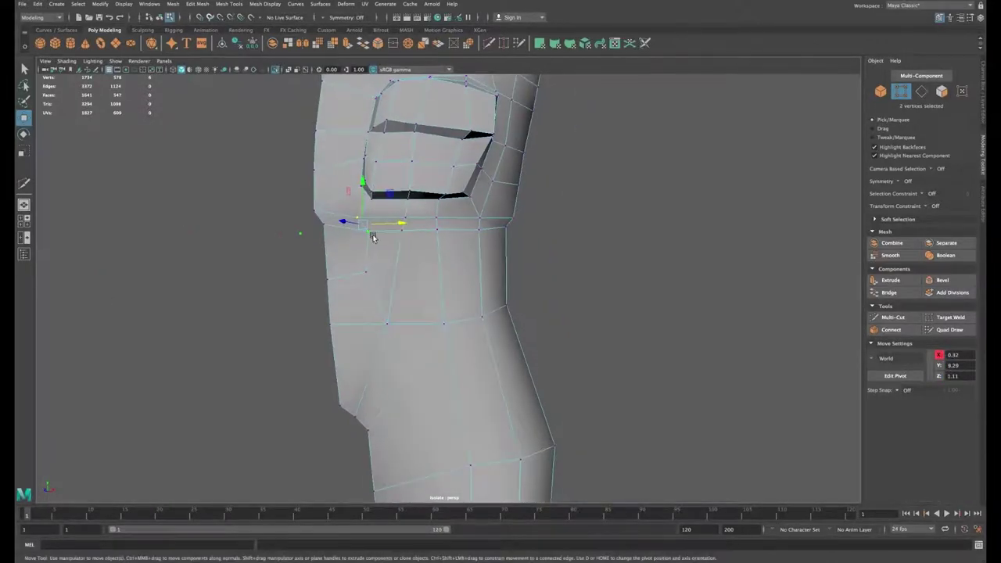
{"action": "left_click", "coordinate": [370, 218]}
Step: Move the vertices at the back of the hips along the Z axis to reshape the seat
{"action": "scroll", "coordinate": [496, 284], "scroll_direction": "down", "scroll_amount": 6}
{"action": "mouse_move", "coordinate": [494, 331]}
{"action": "left_mouse_down", "text": "alt"}
{"action": "mouse_move", "coordinate": [391, 352]}
{"action": "mouse_move", "coordinate": [488, 336]}
{"action": "left_mouse_up", "text": "alt"}
{"action": "left_click", "coordinate": [510, 293]}
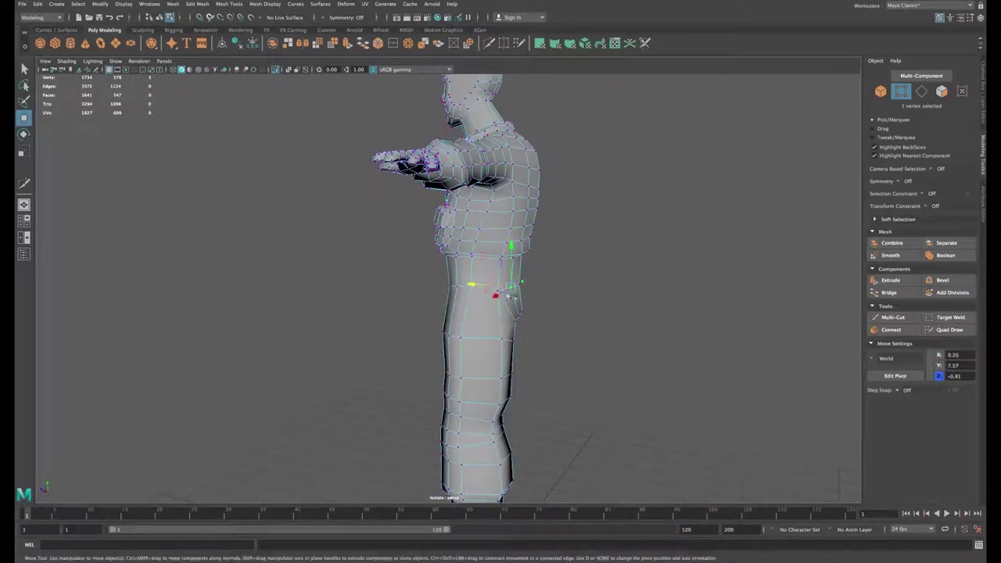
{"action": "left_click_drag", "start_coordinate": [508, 295], "coordinate": [580, 302], "text": "alt"}
{"action": "scroll", "coordinate": [485, 338], "scroll_direction": "up", "scroll_amount": 6}
{"action": "mouse_move", "coordinate": [483, 344]}
{"action": "left_mouse_down", "text": "alt"}
{"action": "mouse_move", "coordinate": [505, 346]}
{"action": "mouse_move", "coordinate": [491, 345]}
{"action": "left_mouse_up", "text": "alt"}
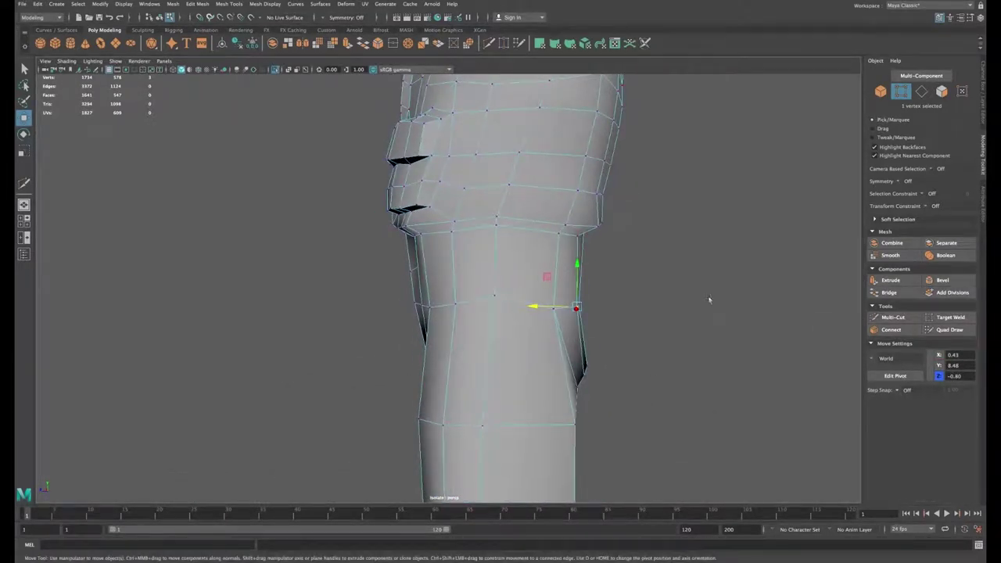
{"action": "key", "text": "F12"}
Step: Connect the vertical edges around the hips to add a loop below the hem, and shift its front edge vertically
{"action": "right_click_drag", "start_coordinate": [503, 263], "coordinate": [582, 270]}
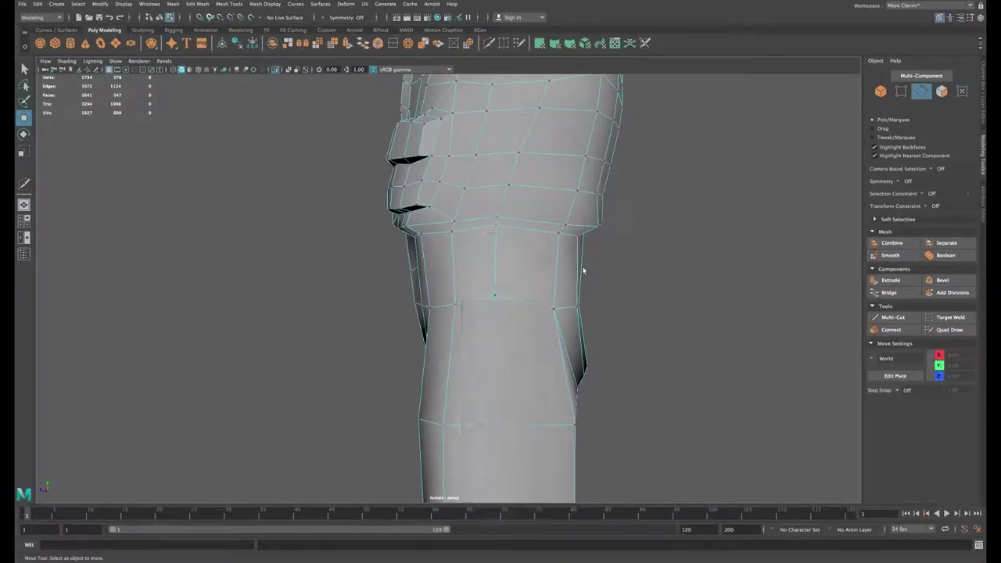
{"action": "left_click_drag", "start_coordinate": [395, 287], "coordinate": [483, 244]}
{"action": "left_click", "coordinate": [891, 330]}
{"action": "key", "text": "w"}
{"action": "left_click", "coordinate": [397, 282]}
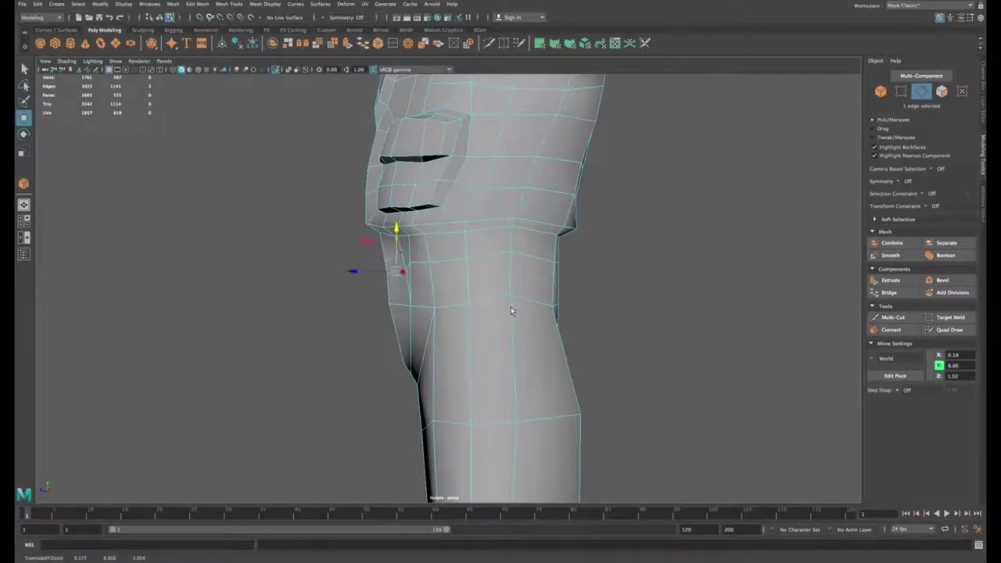
{"action": "left_click_drag", "start_coordinate": [511, 312], "coordinate": [474, 310], "text": "alt"}
Step: Delete the unneeded edges around the new hip loop at the front of the trousers
{"action": "left_click", "coordinate": [586, 263]}
{"action": "left_click", "coordinate": [531, 267]}
{"action": "left_click_drag", "start_coordinate": [541, 261], "coordinate": [447, 265]}
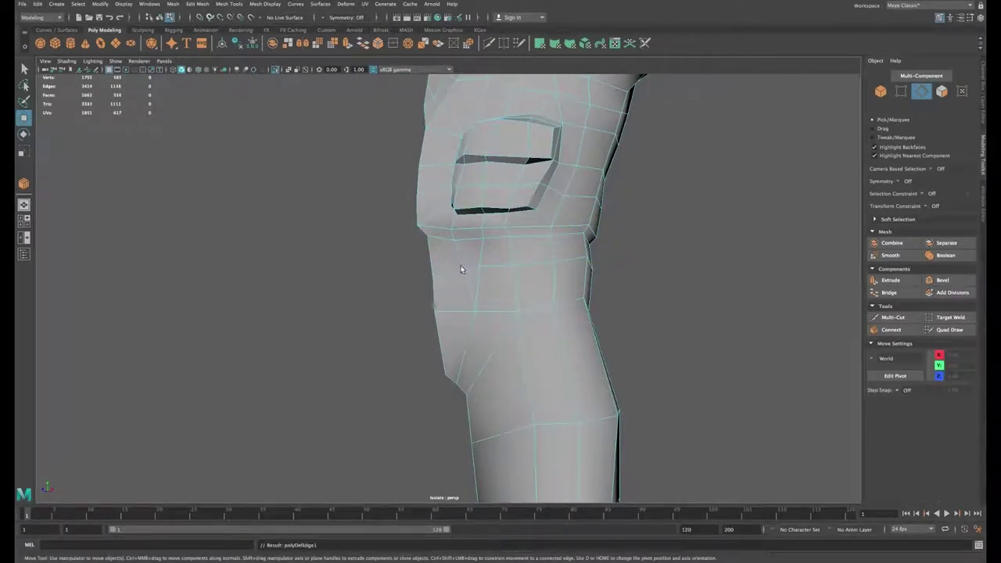
Step: Collapse the short leftover edge on the front of the trousers below the hem
{"action": "left_click", "coordinate": [468, 271]}
{"action": "left_click", "coordinate": [197, 4]}
{"action": "left_click", "coordinate": [209, 62]}
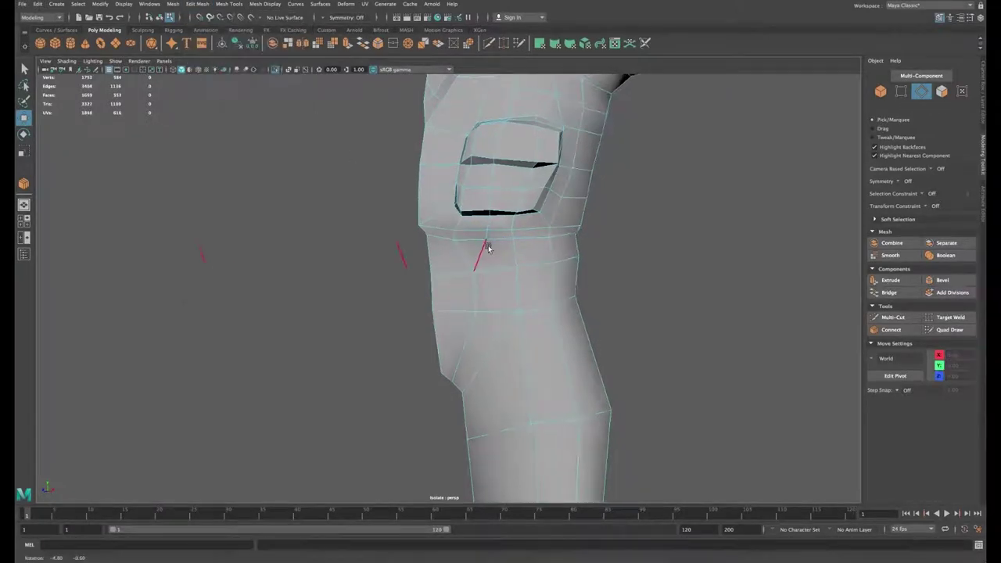
Step: Cut a new edge into the front of the hips below the hem and adjust the neighbouring vertices
{"action": "left_click_drag", "start_coordinate": [480, 221], "coordinate": [513, 286], "text": "alt"}
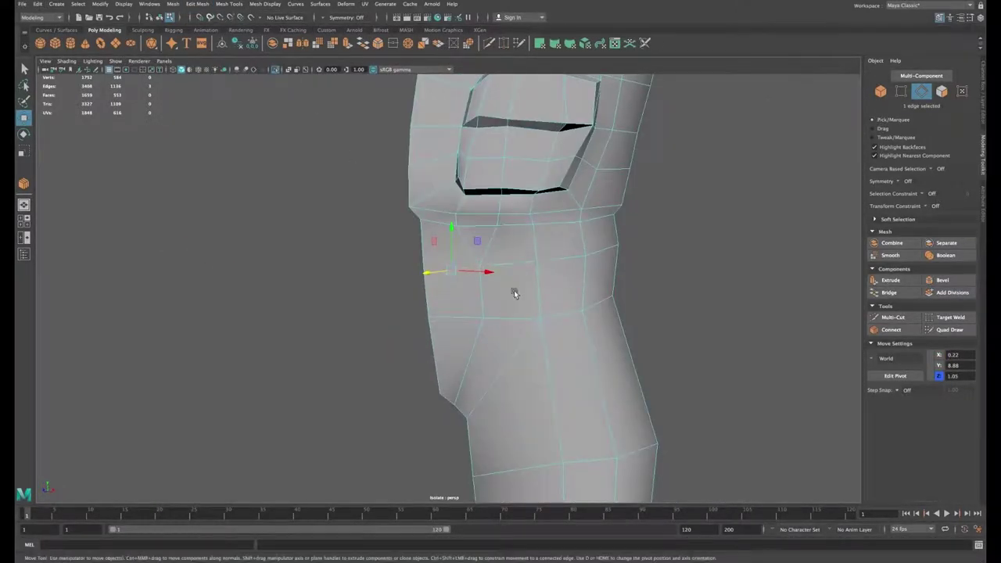
{"action": "key", "text": "ctrl+shift+x"}
{"action": "key", "text": "w"}
{"action": "right_click_drag", "start_coordinate": [467, 246], "coordinate": [425, 248]}
{"action": "left_click", "coordinate": [466, 245]}
{"action": "left_click_drag", "start_coordinate": [500, 245], "coordinate": [491, 244]}
{"action": "left_click_drag", "start_coordinate": [491, 244], "coordinate": [469, 274], "text": "alt"}
{"action": "left_click", "coordinate": [448, 252], "text": "shift"}
{"action": "left_click", "coordinate": [472, 278]}
Step: Move vertices at the back and front of the leg along the Z axis to refine its profile
{"action": "left_click_drag", "start_coordinate": [471, 275], "coordinate": [590, 193], "text": "alt"}
{"action": "left_click_drag", "start_coordinate": [621, 231], "coordinate": [582, 338], "text": "alt"}
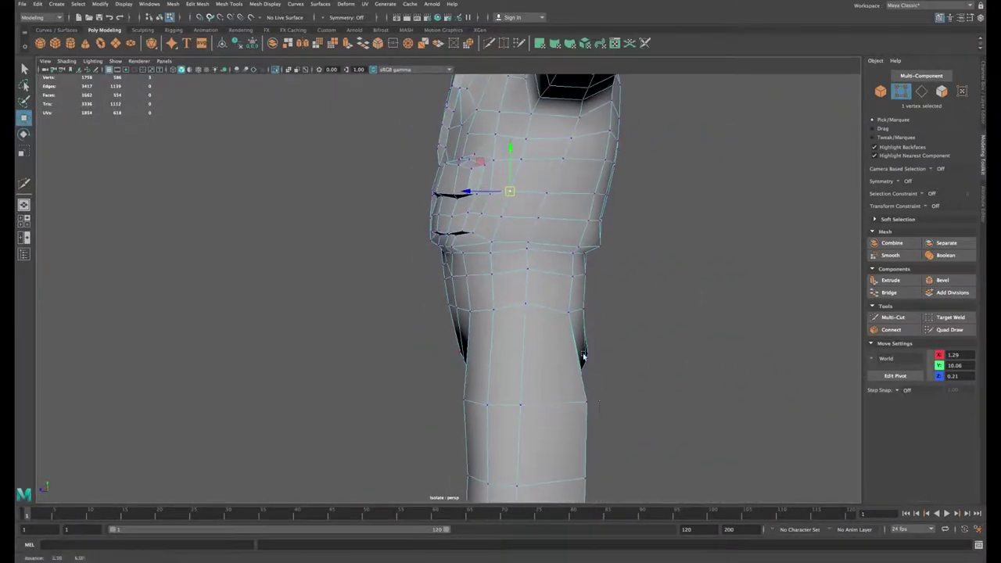
{"action": "left_click", "coordinate": [587, 402]}
{"action": "left_click_drag", "start_coordinate": [564, 402], "coordinate": [554, 402]}
{"action": "middle_click_drag", "start_coordinate": [554, 402], "coordinate": [556, 255], "text": "alt"}
{"action": "left_click_drag", "start_coordinate": [564, 356], "coordinate": [539, 349]}
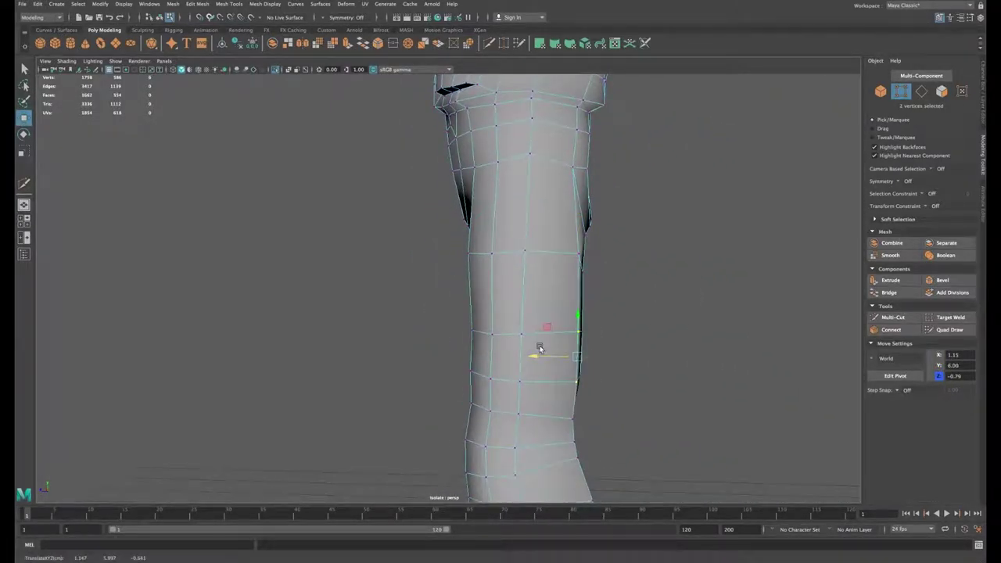
{"action": "middle_click_drag", "start_coordinate": [539, 349], "coordinate": [541, 315], "text": "alt"}
{"action": "left_click", "coordinate": [473, 300]}
{"action": "left_click_drag", "start_coordinate": [462, 300], "coordinate": [459, 300]}
{"action": "left_click", "coordinate": [473, 339]}
Step: Shift the vertices behind the knee in the front orthographic view to match the side reference drawing's outline
{"action": "scroll", "coordinate": [510, 342], "scroll_direction": "down", "scroll_amount": 5}
{"action": "key", "text": "space"}
{"action": "key", "text": "space"}
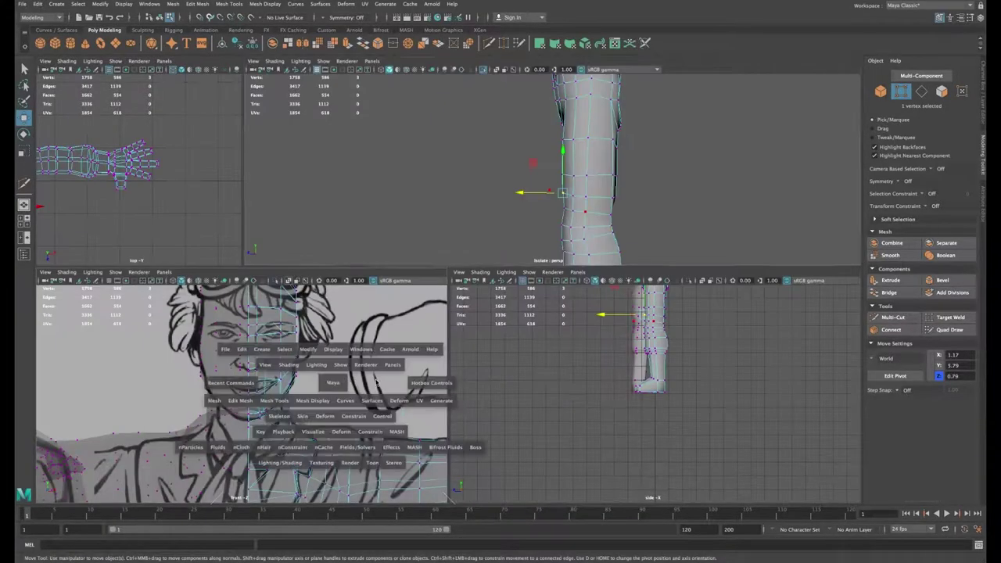
{"action": "scroll", "coordinate": [402, 378], "scroll_direction": "down", "scroll_amount": 10}
{"action": "middle_click_drag", "start_coordinate": [437, 333], "coordinate": [462, 295], "text": "alt"}
{"action": "scroll", "coordinate": [485, 336], "scroll_direction": "up", "scroll_amount": 6}
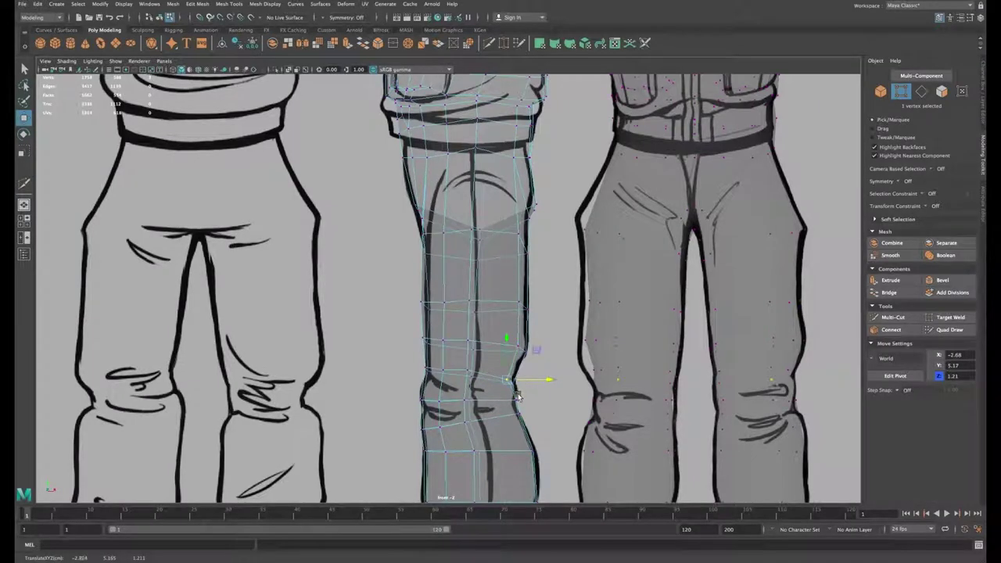
{"action": "left_click", "coordinate": [520, 401]}
{"action": "left_click_drag", "start_coordinate": [546, 400], "coordinate": [539, 412]}
{"action": "left_click", "coordinate": [522, 414]}
Step: Move the vertices along the back of the lower trouser leg horizontally to follow the side reference outline
{"action": "middle_click_drag", "start_coordinate": [543, 444], "coordinate": [531, 311], "text": "alt"}
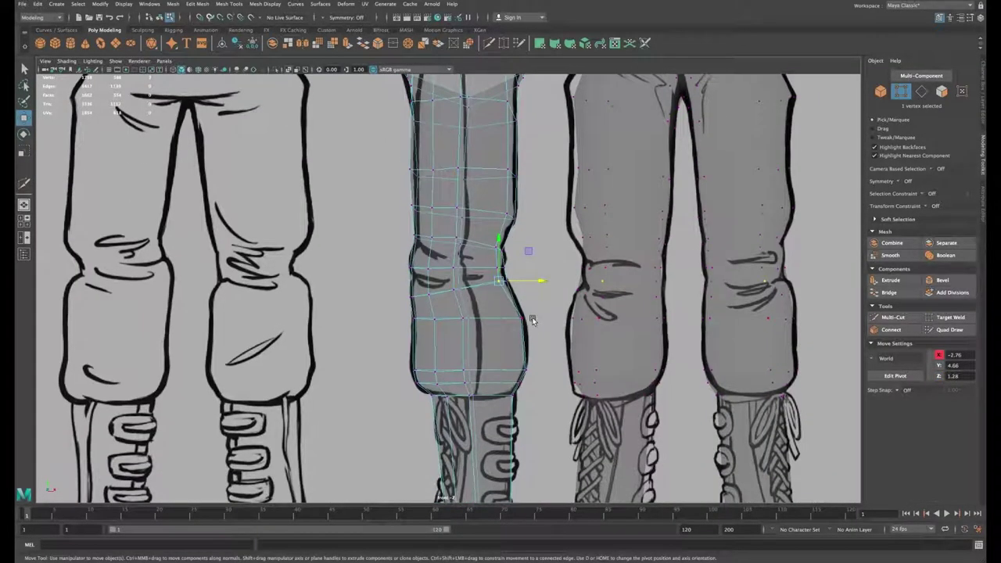
{"action": "left_click", "coordinate": [525, 319]}
{"action": "left_click_drag", "start_coordinate": [552, 319], "coordinate": [539, 319]}
{"action": "left_click_drag", "start_coordinate": [535, 362], "coordinate": [519, 377]}
{"action": "left_click_drag", "start_coordinate": [557, 370], "coordinate": [550, 370]}
{"action": "left_click_drag", "start_coordinate": [524, 309], "coordinate": [504, 327]}
{"action": "left_click_drag", "start_coordinate": [539, 319], "coordinate": [546, 320]}
Step: Move the vertices around the jacket's bottom hem and the row below it vertically to match the waistband in the reference
{"action": "middle_click_drag", "start_coordinate": [544, 225], "coordinate": [552, 373], "text": "alt"}
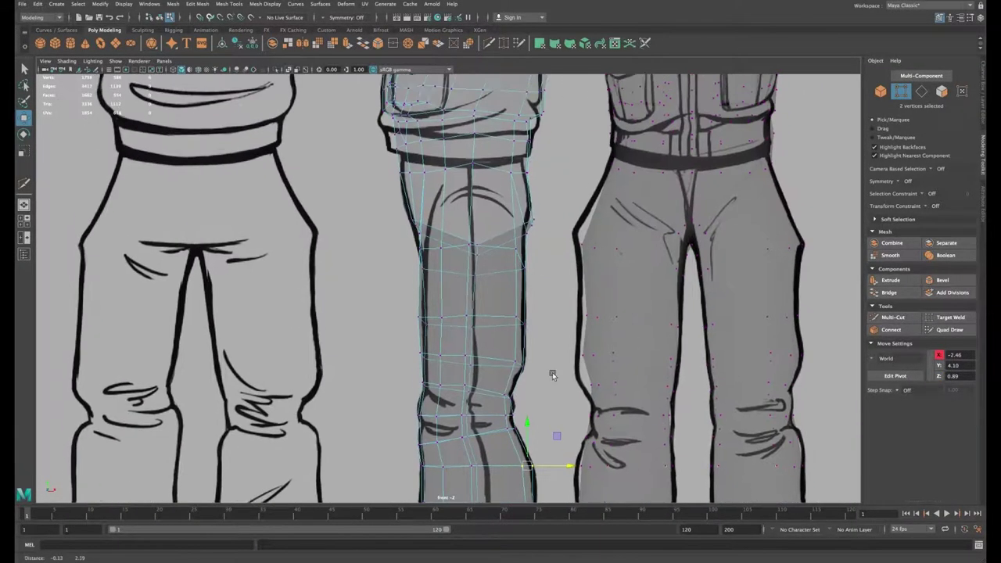
{"action": "middle_click_drag", "start_coordinate": [544, 261], "coordinate": [549, 367], "text": "alt"}
{"action": "left_click_drag", "start_coordinate": [468, 261], "coordinate": [482, 230]}
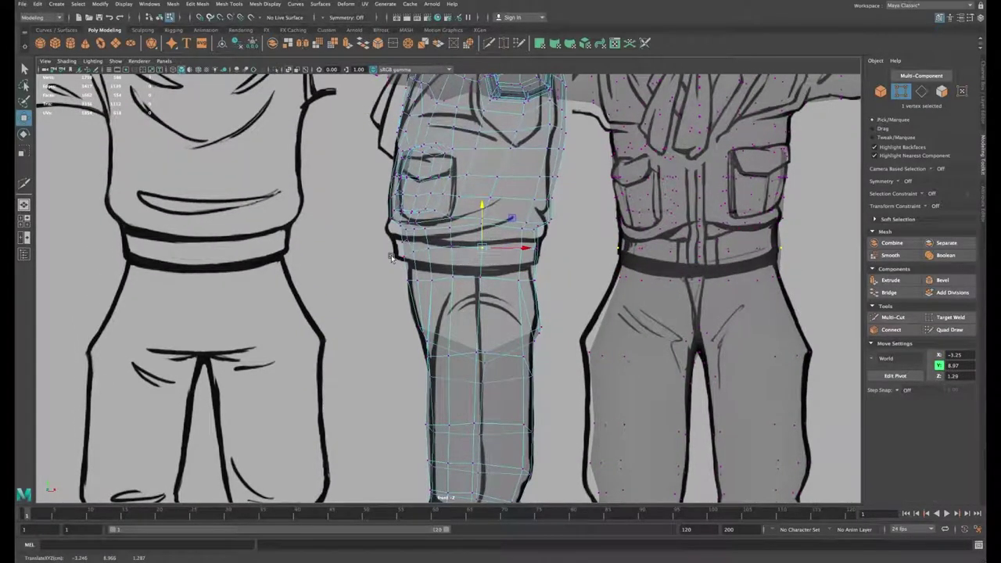
{"action": "scroll", "coordinate": [391, 258], "scroll_direction": "up", "scroll_amount": 3}
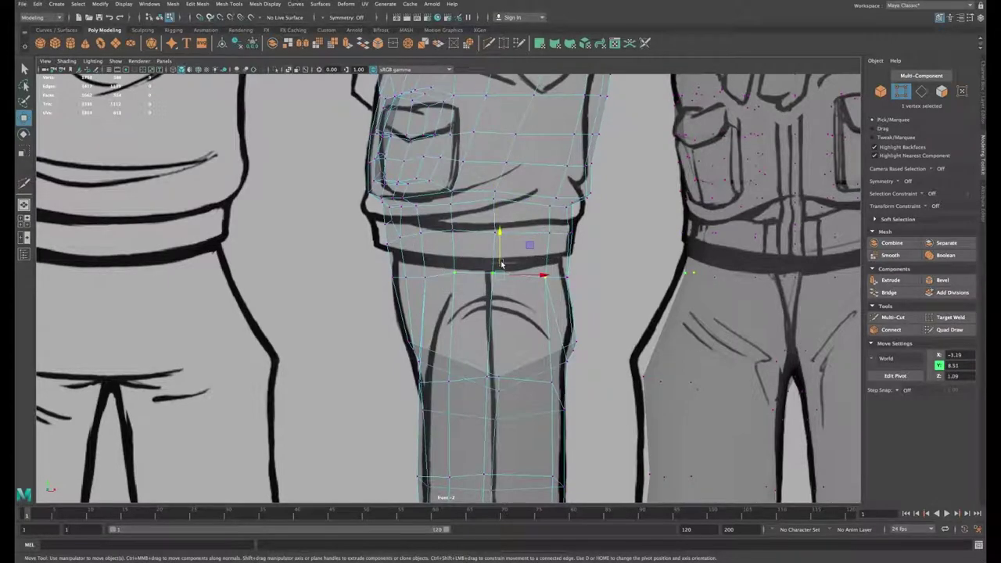
{"action": "left_click_drag", "start_coordinate": [500, 264], "coordinate": [500, 263]}
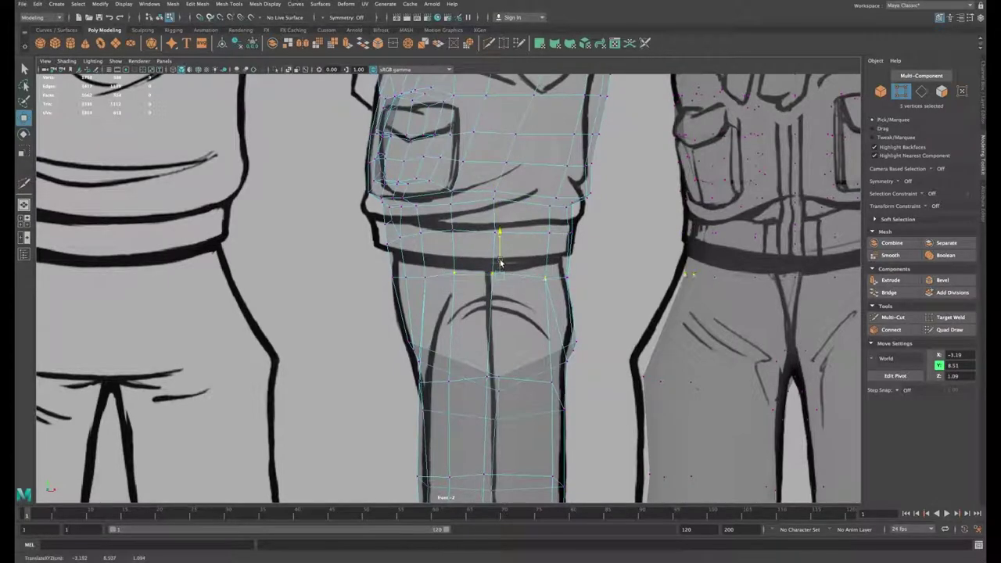
{"action": "left_click", "coordinate": [387, 234]}
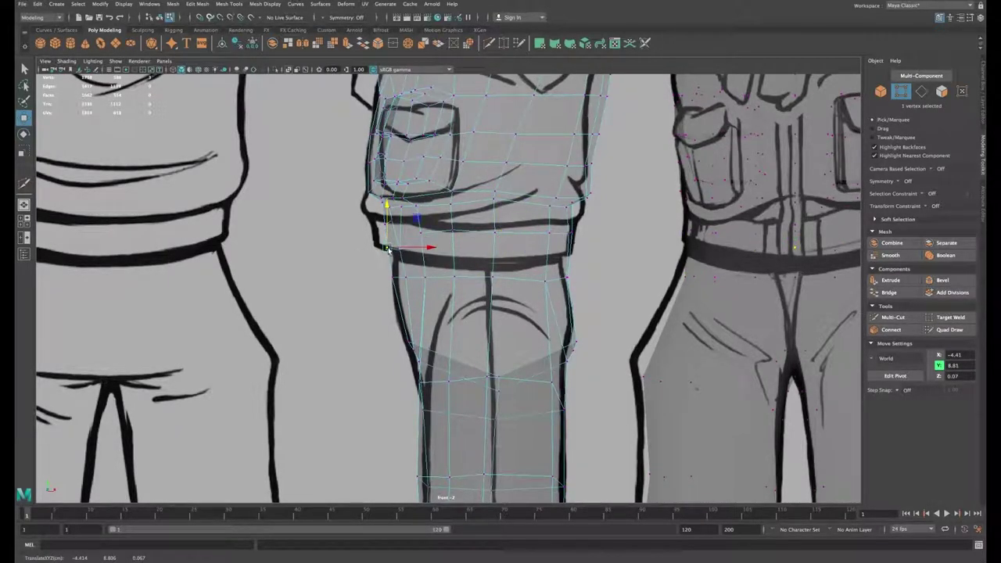
{"action": "left_click", "coordinate": [457, 243]}
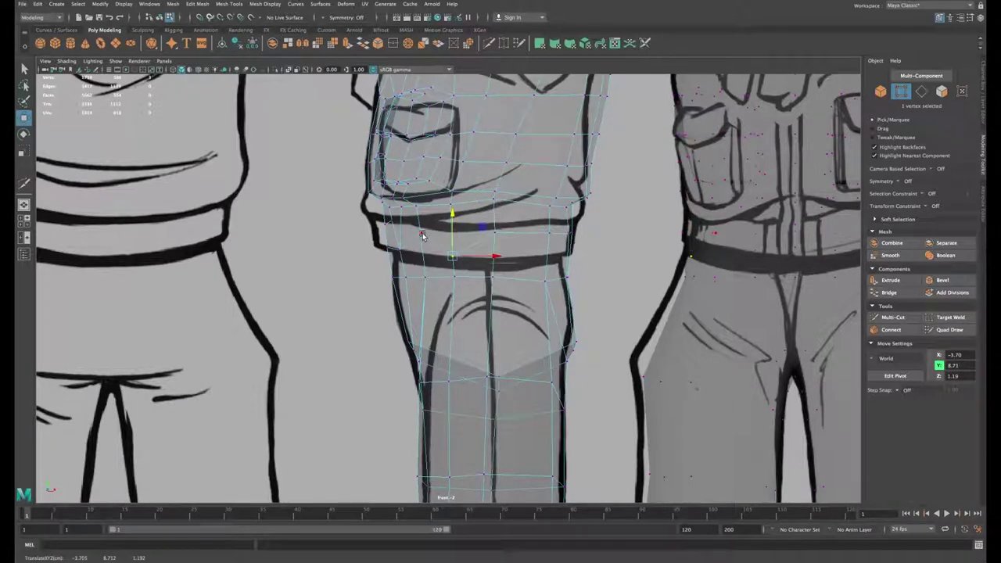
{"action": "left_click_drag", "start_coordinate": [420, 221], "coordinate": [420, 236]}
{"action": "left_click", "coordinate": [496, 232]}
{"action": "left_click_drag", "start_coordinate": [495, 215], "coordinate": [495, 224]}
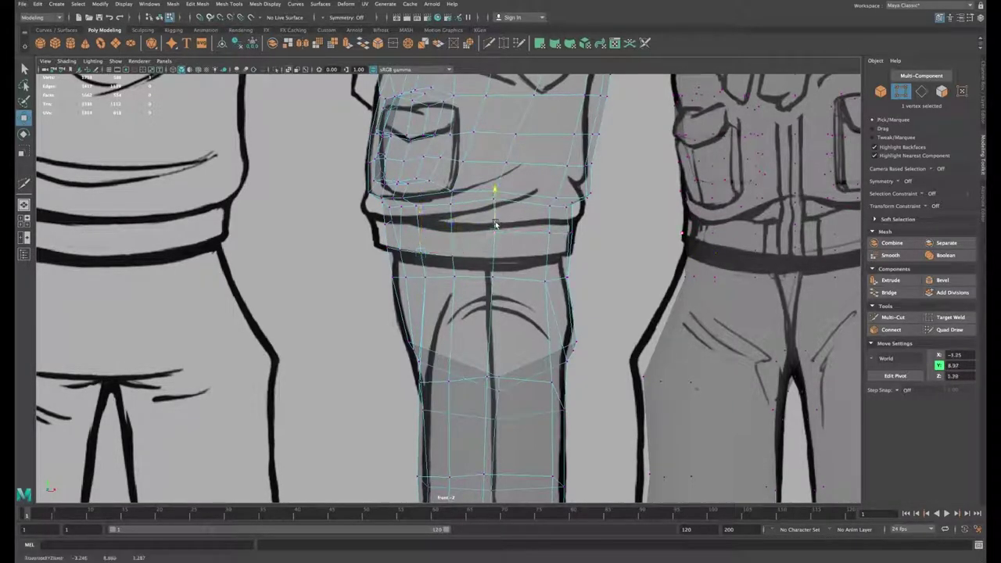
{"action": "mouse_move", "coordinate": [543, 245]}
{"action": "left_mouse_down"}
{"action": "mouse_move", "coordinate": [576, 221]}
{"action": "mouse_move", "coordinate": [551, 238]}
{"action": "left_mouse_up"}
{"action": "left_click", "coordinate": [546, 249]}
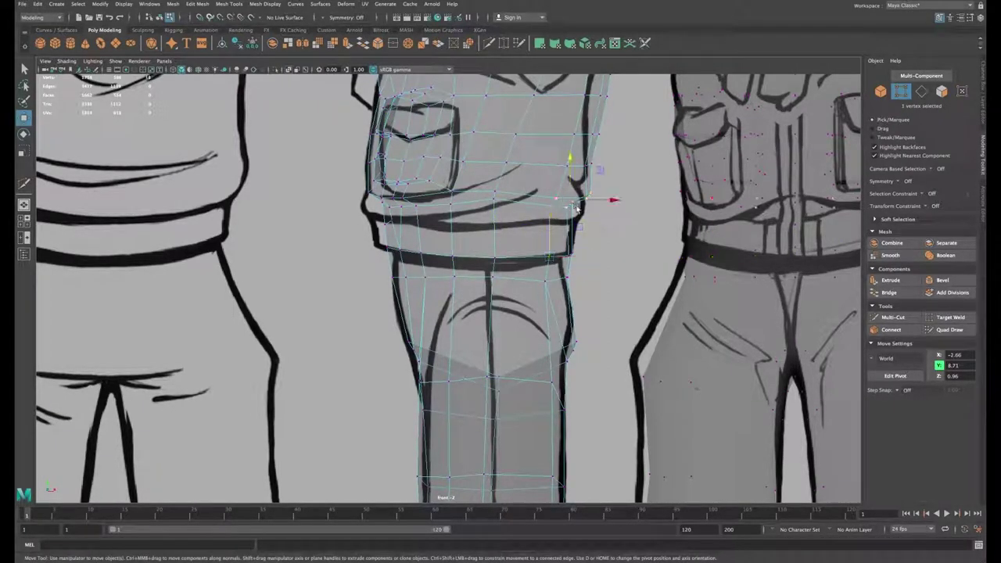
Step: Lower the vertices along the waistband's upper edge and align its front vertices with the reference outline
{"action": "left_click_drag", "start_coordinate": [570, 186], "coordinate": [572, 199]}
{"action": "left_click", "coordinate": [496, 203]}
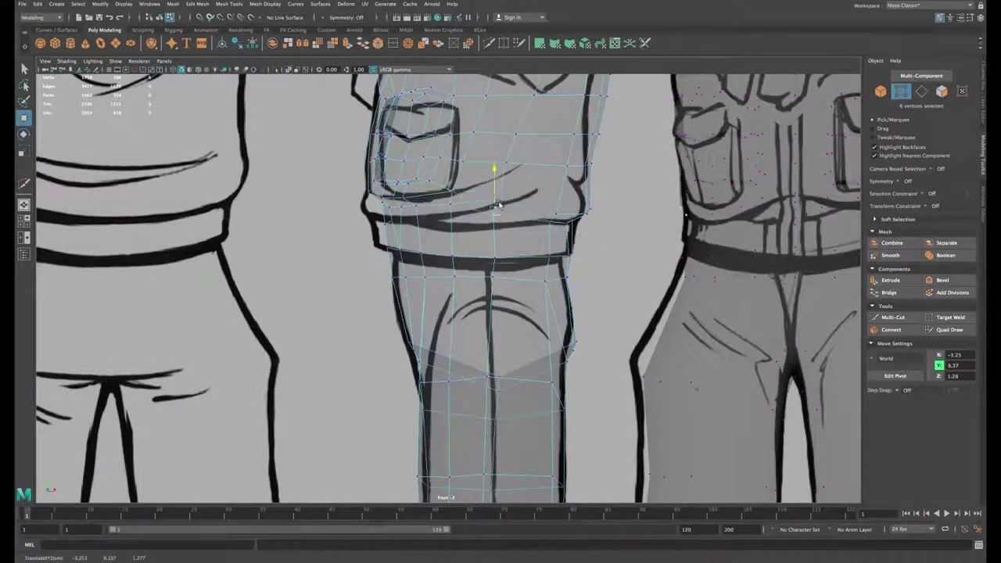
{"action": "left_click_drag", "start_coordinate": [470, 215], "coordinate": [451, 182]}
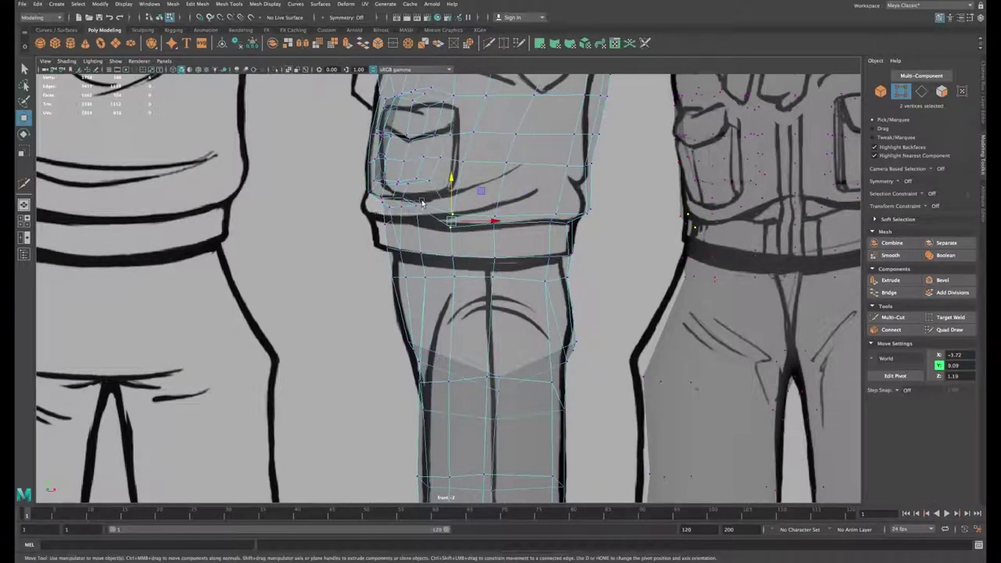
{"action": "left_click_drag", "start_coordinate": [375, 220], "coordinate": [402, 234], "text": "shift"}
{"action": "left_click_drag", "start_coordinate": [393, 190], "coordinate": [394, 206]}
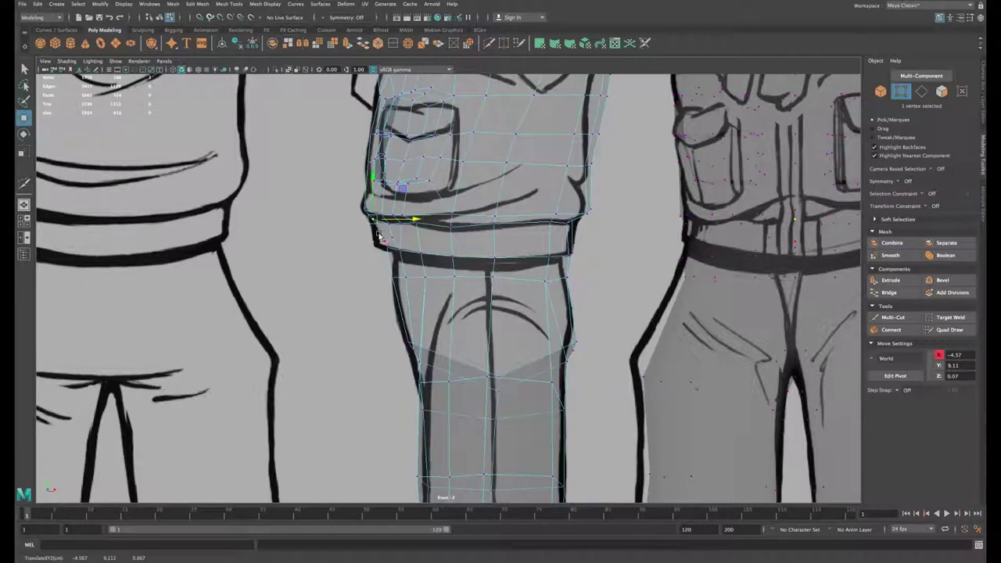
{"action": "left_click", "coordinate": [375, 239]}
{"action": "middle_click_drag", "start_coordinate": [374, 240], "coordinate": [393, 244]}
{"action": "left_click", "coordinate": [395, 234]}
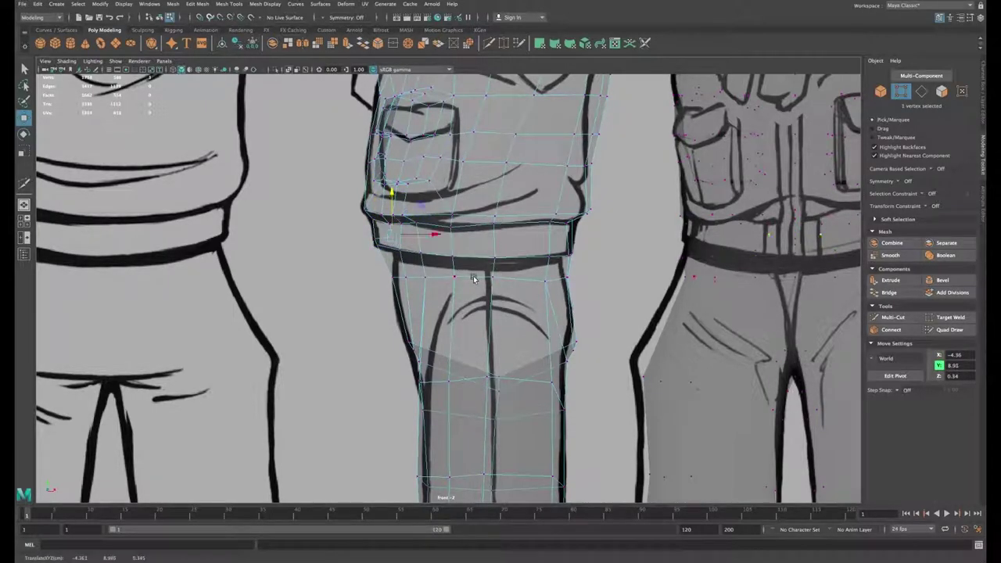
Step: Connect the vertical edges just below the jacket hem to add a loop, and raise it to the waistband's lower line
{"action": "right_click_drag", "start_coordinate": [463, 270], "coordinate": [362, 265]}
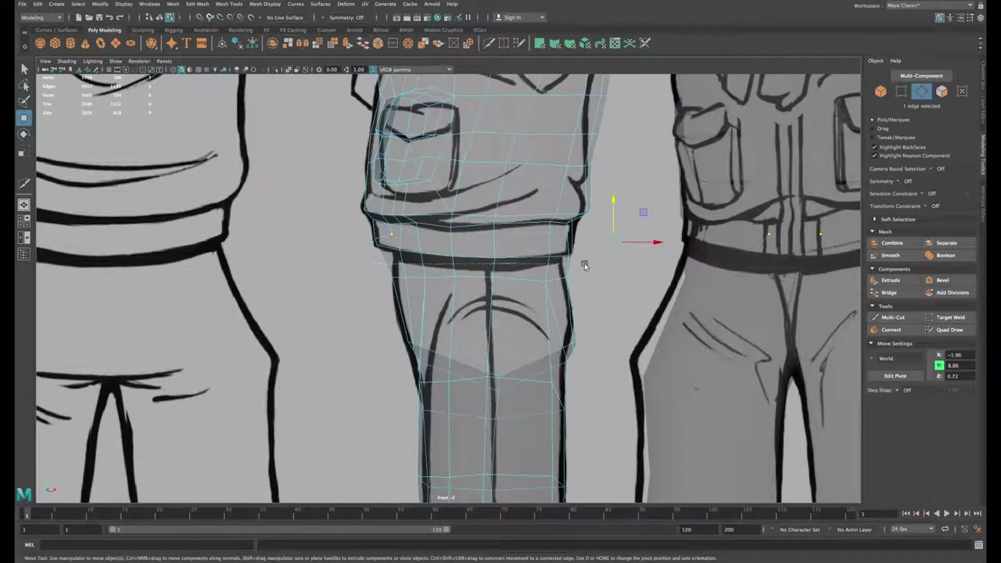
{"action": "left_click", "coordinate": [891, 330]}
{"action": "key", "text": "r"}
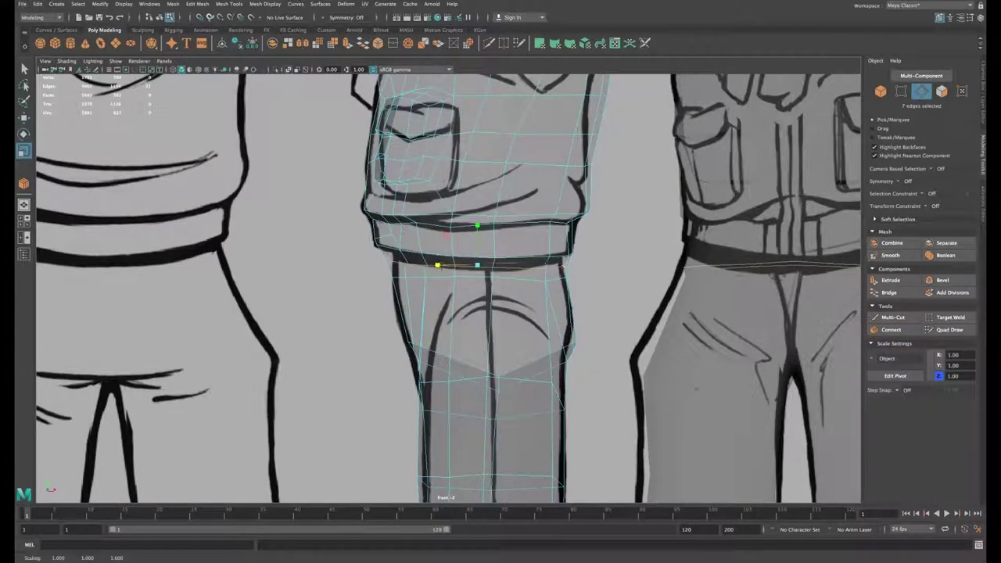
{"action": "key", "text": "w"}
{"action": "left_click_drag", "start_coordinate": [476, 234], "coordinate": [476, 227]}
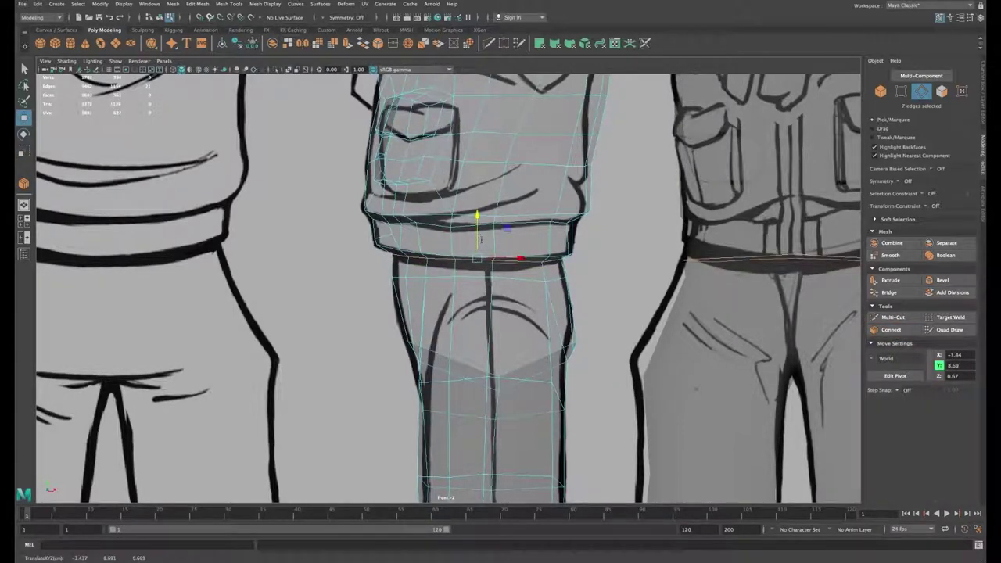
Step: Examine the new waist loop and the overall figure from several sides in the perspective view
{"action": "key", "text": "space"}
{"action": "left_click_drag", "start_coordinate": [600, 171], "coordinate": [651, 162], "text": "alt"}
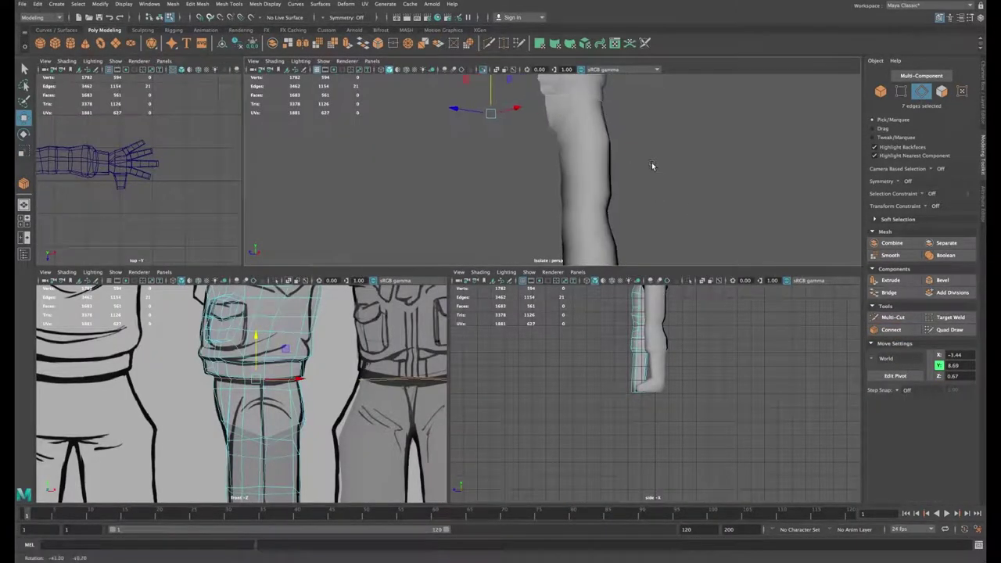
{"action": "middle_click_drag", "start_coordinate": [651, 162], "coordinate": [645, 245], "text": "alt"}
{"action": "right_click_drag", "start_coordinate": [645, 246], "coordinate": [668, 188], "text": "alt"}
{"action": "left_click_drag", "start_coordinate": [669, 188], "coordinate": [602, 189], "text": "alt"}
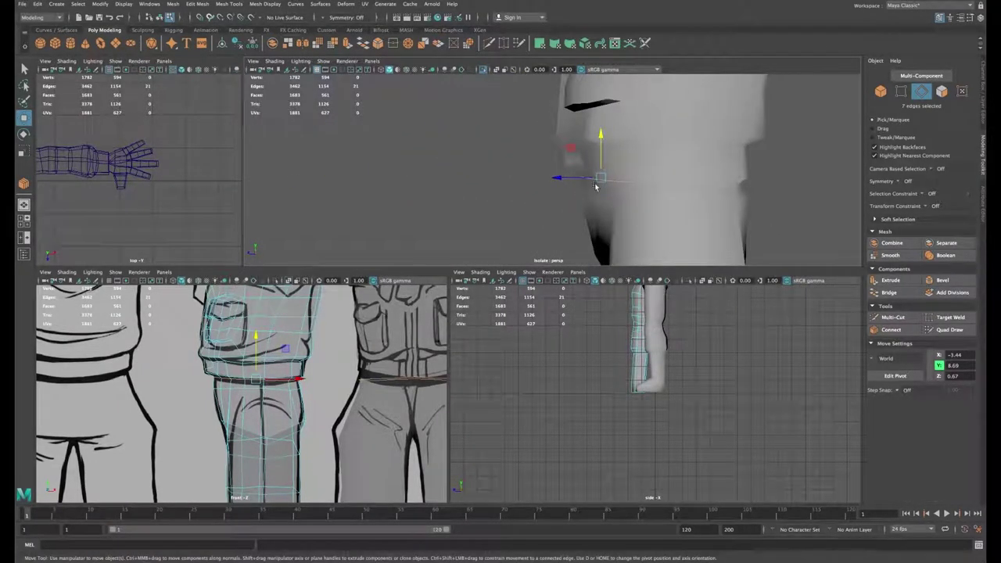
{"action": "left_click_drag", "start_coordinate": [700, 190], "coordinate": [742, 205], "text": "alt"}
{"action": "left_click", "coordinate": [614, 201]}
{"action": "left_click_drag", "start_coordinate": [668, 189], "coordinate": [583, 192]}
{"action": "right_click_drag", "start_coordinate": [584, 192], "coordinate": [632, 180], "text": "alt"}
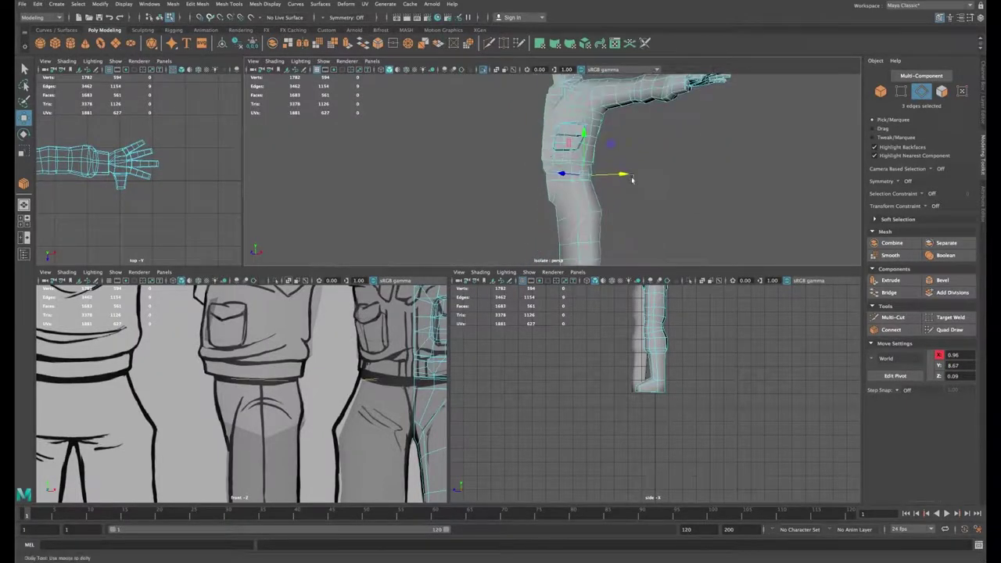
{"action": "middle_click_drag", "start_coordinate": [633, 180], "coordinate": [659, 164], "text": "alt"}
{"action": "left_click_drag", "start_coordinate": [658, 163], "coordinate": [615, 164], "text": "alt"}
{"action": "right_click_drag", "start_coordinate": [614, 163], "coordinate": [602, 153], "text": "alt"}
{"action": "middle_click_drag", "start_coordinate": [602, 153], "coordinate": [604, 173], "text": "alt"}
Step: Soften all edges of the character mesh in the full perspective view
{"action": "key", "text": "space"}
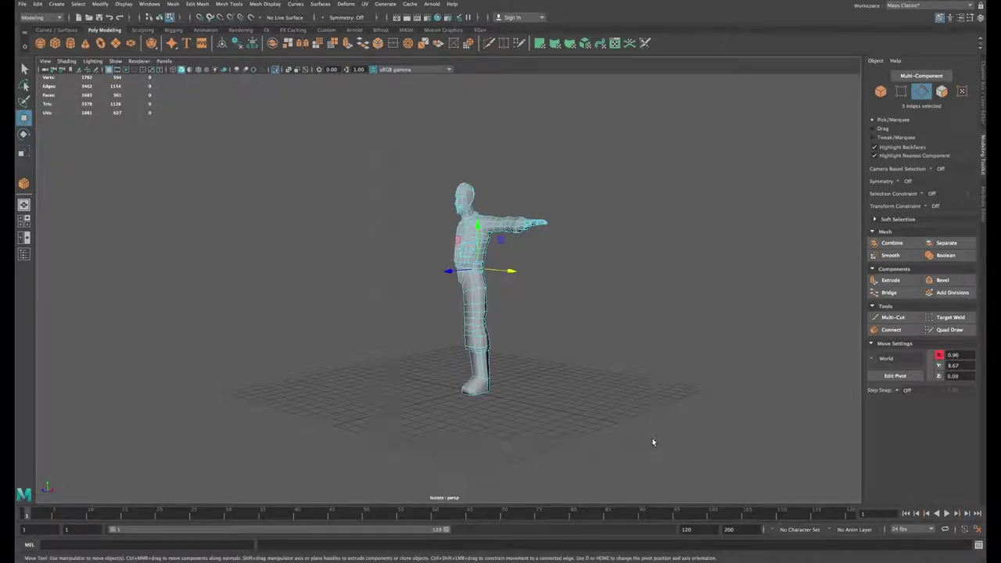
{"action": "left_click", "coordinate": [265, 4]}
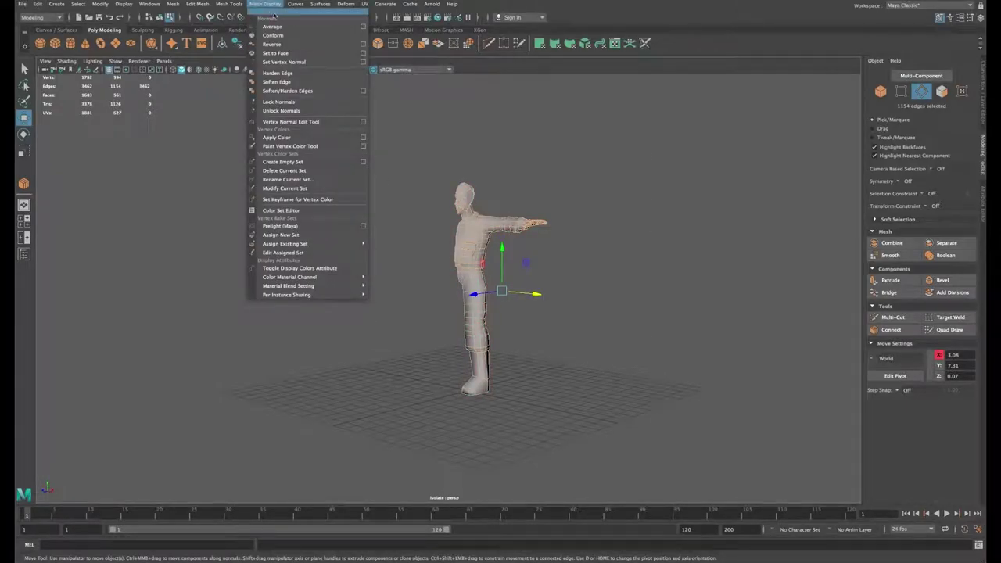
{"action": "left_click", "coordinate": [283, 83]}
Step: Select the edge loop where the jacket waistband meets the trousers and harden it
{"action": "scroll", "coordinate": [553, 256], "scroll_direction": "up", "scroll_amount": 6}
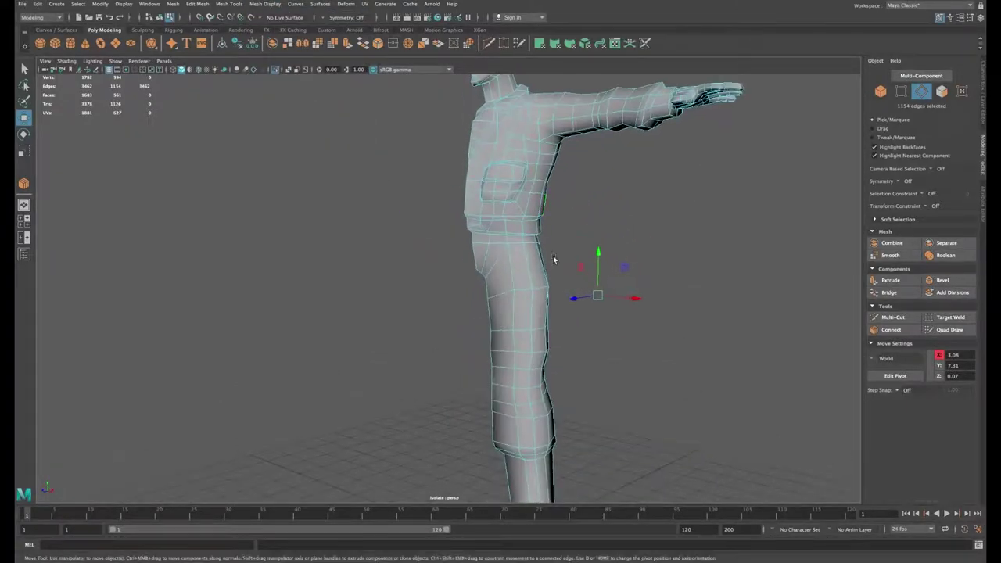
{"action": "right_click_drag", "start_coordinate": [633, 300], "coordinate": [688, 317], "text": "alt"}
{"action": "left_click_drag", "start_coordinate": [563, 246], "coordinate": [561, 237], "text": "alt"}
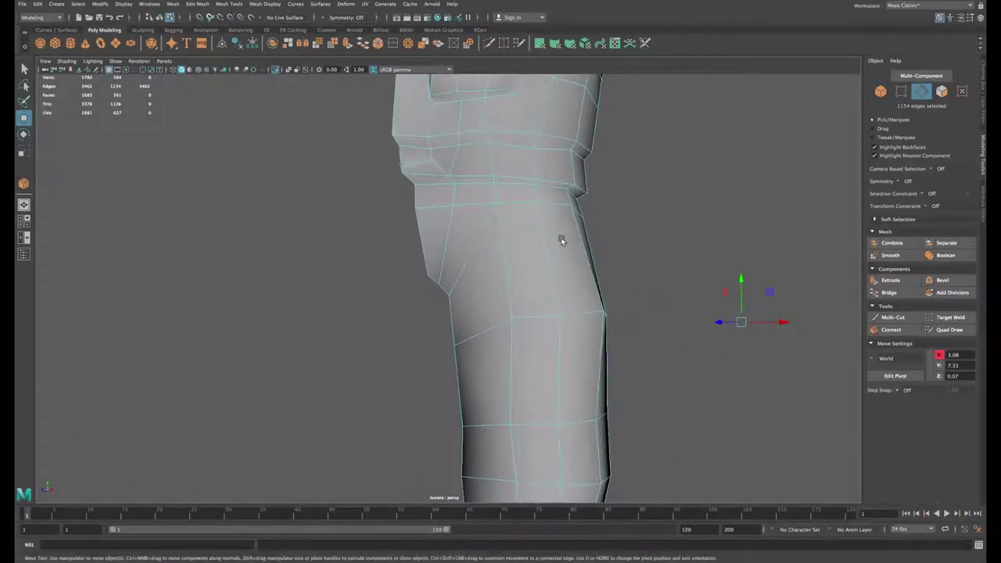
{"action": "double_click", "coordinate": [472, 186]}
{"action": "mouse_move", "coordinate": [472, 186]}
{"action": "left_mouse_down", "text": "alt"}
{"action": "mouse_move", "coordinate": [512, 201]}
{"action": "mouse_move", "coordinate": [430, 196]}
{"action": "mouse_move", "coordinate": [477, 203]}
{"action": "left_mouse_up", "text": "alt"}
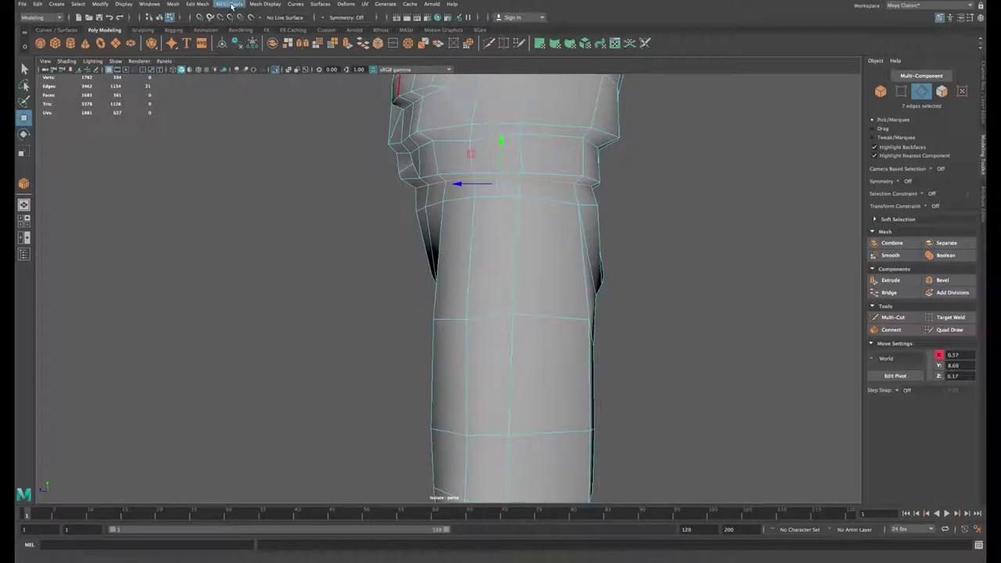
{"action": "left_click", "coordinate": [273, 5]}
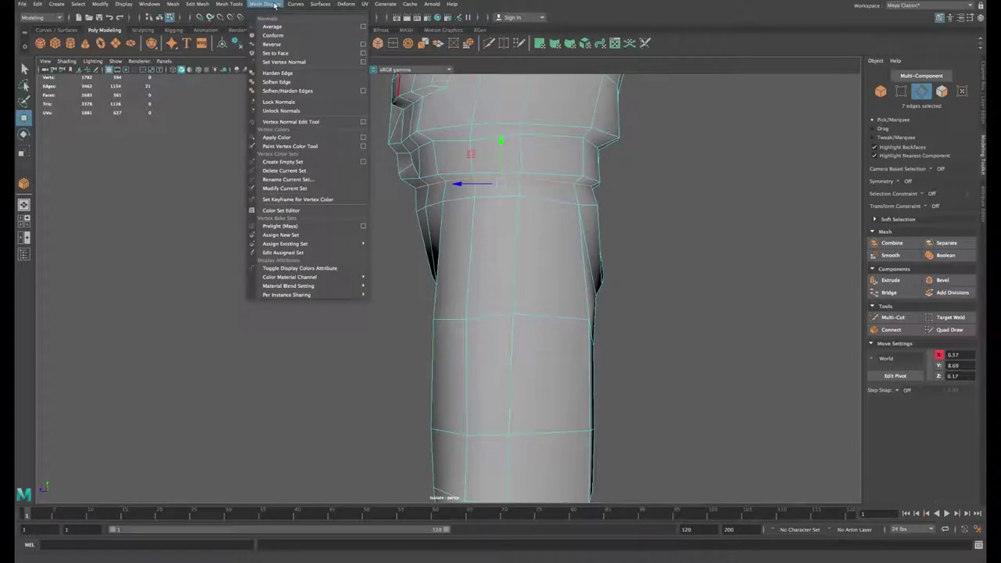
{"action": "left_click", "coordinate": [281, 73]}
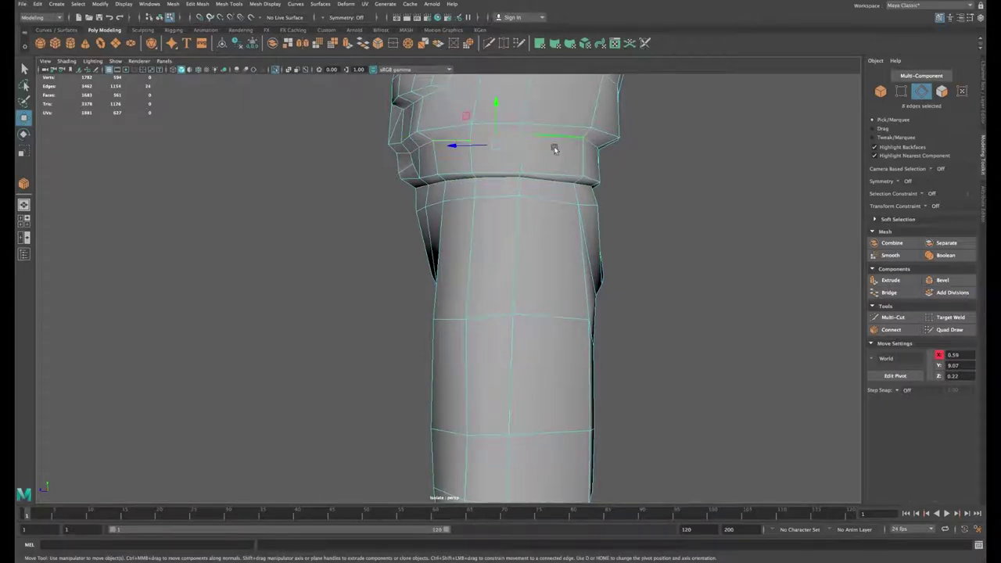
Step: Harden the edge loop along the top of the jacket waistband and return to object selection
{"action": "mouse_move", "coordinate": [553, 148]}
{"action": "left_mouse_down", "text": "alt"}
{"action": "mouse_move", "coordinate": [536, 149]}
{"action": "mouse_move", "coordinate": [558, 149]}
{"action": "mouse_move", "coordinate": [509, 202]}
{"action": "left_mouse_up", "text": "alt"}
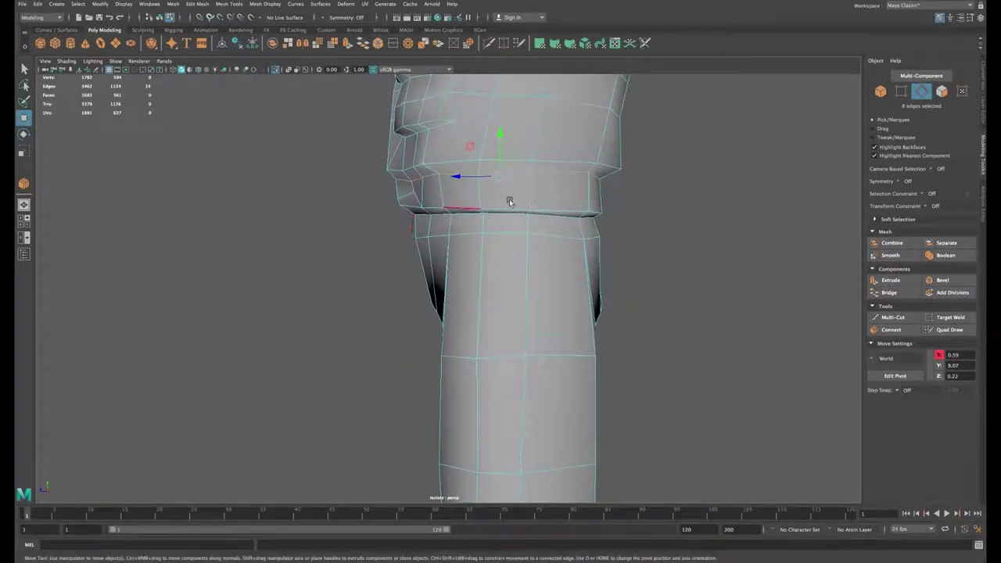
{"action": "left_click", "coordinate": [265, 4]}
{"action": "left_click", "coordinate": [281, 73]}
{"action": "right_click_drag", "start_coordinate": [573, 143], "coordinate": [615, 130]}
Step: Select the edge loops of the sleeve cuff where it meets the hand
{"action": "mouse_move", "coordinate": [594, 163]}
{"action": "left_mouse_down", "text": "alt"}
{"action": "mouse_move", "coordinate": [621, 147]}
{"action": "mouse_move", "coordinate": [536, 150]}
{"action": "mouse_move", "coordinate": [615, 163]}
{"action": "mouse_move", "coordinate": [546, 186]}
{"action": "left_mouse_up", "text": "alt"}
{"action": "middle_click_drag", "start_coordinate": [546, 185], "coordinate": [487, 293], "text": "alt"}
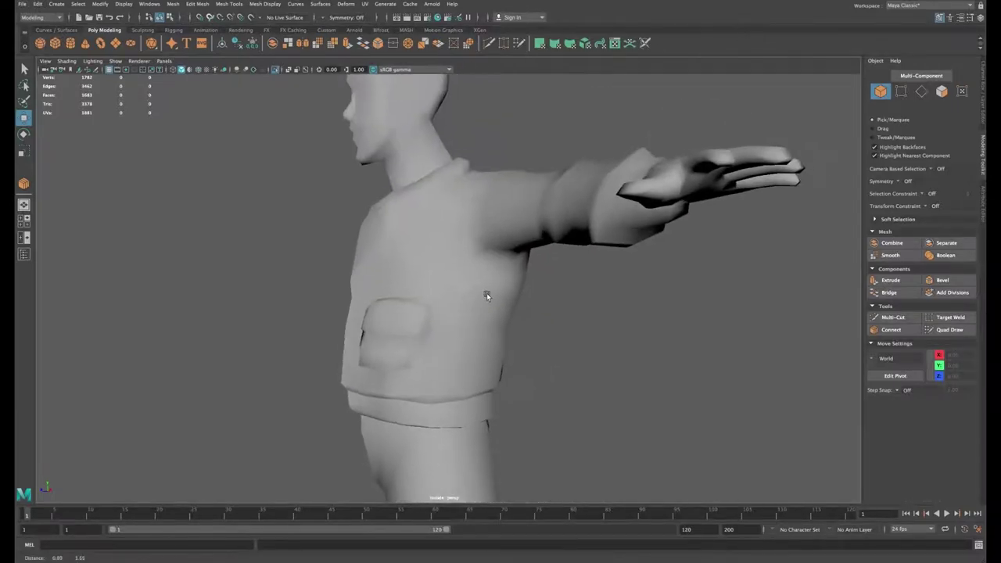
{"action": "left_click_drag", "start_coordinate": [486, 292], "coordinate": [563, 235], "text": "alt"}
{"action": "middle_click_drag", "start_coordinate": [563, 235], "coordinate": [422, 252], "text": "alt"}
{"action": "left_click", "coordinate": [511, 213]}
{"action": "right_click_drag", "start_coordinate": [510, 214], "coordinate": [531, 197], "text": "alt"}
{"action": "left_click_drag", "start_coordinate": [537, 220], "coordinate": [295, 230], "text": "alt"}
{"action": "right_click_drag", "start_coordinate": [295, 230], "coordinate": [443, 273], "text": "alt"}
{"action": "middle_click_drag", "start_coordinate": [195, 270], "coordinate": [404, 270], "text": "alt"}
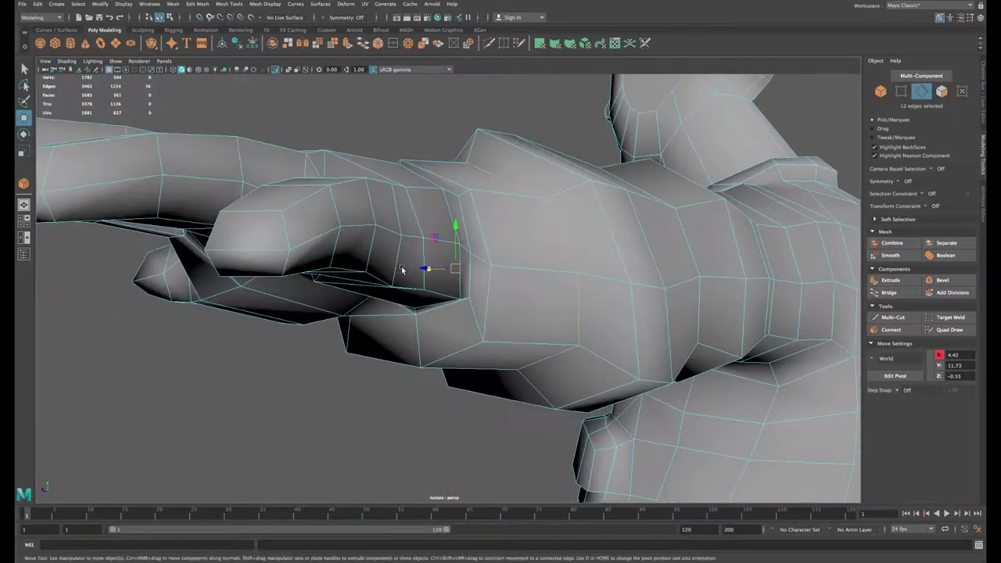
{"action": "left_click_drag", "start_coordinate": [404, 271], "coordinate": [403, 256], "text": "alt"}
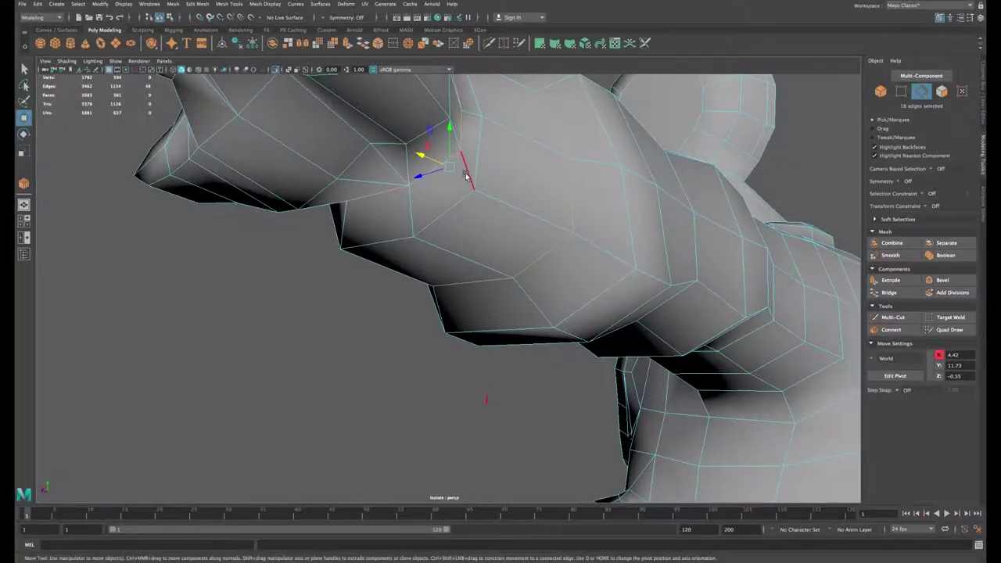
{"action": "left_click_drag", "start_coordinate": [466, 176], "coordinate": [552, 205], "text": "alt"}
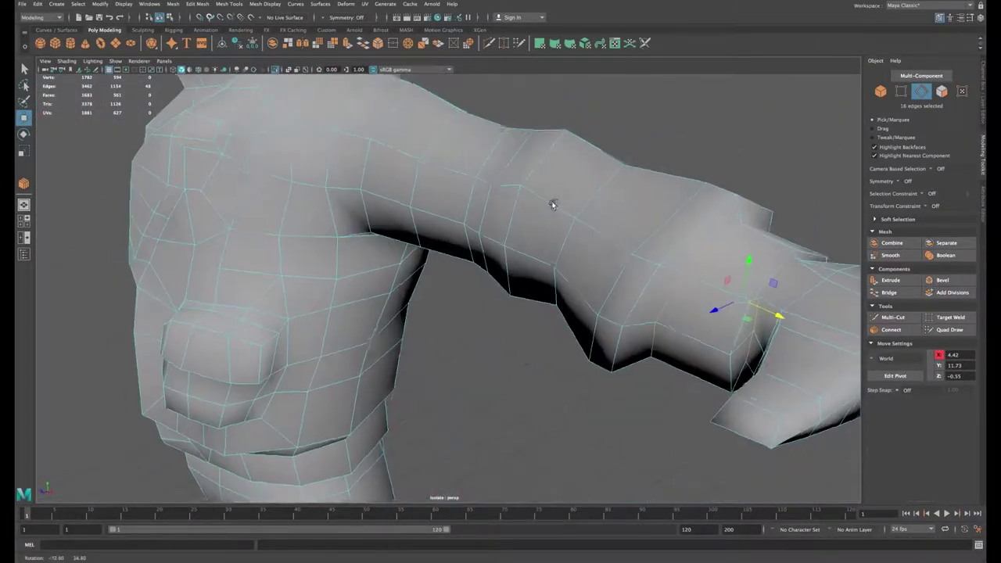
Step: Add the jacket's lapel and collar edges to the cuff selection and harden all the selected edges
{"action": "right_click_drag", "start_coordinate": [552, 204], "coordinate": [302, 201], "text": "alt"}
{"action": "left_click_drag", "start_coordinate": [302, 201], "coordinate": [366, 244], "text": "alt"}
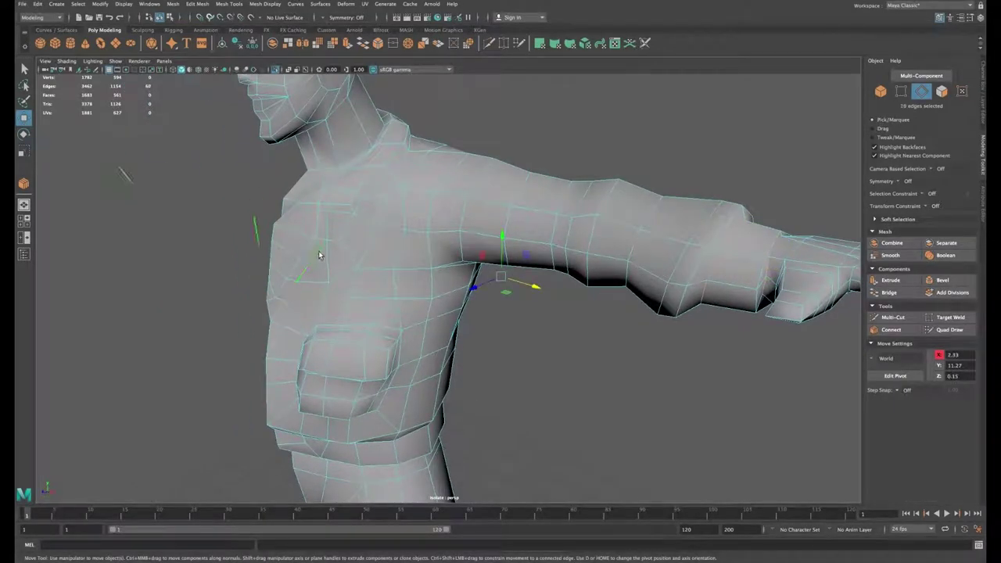
{"action": "double_click", "coordinate": [376, 197], "text": "shift"}
{"action": "left_click_drag", "start_coordinate": [508, 207], "coordinate": [475, 220], "text": "alt"}
{"action": "middle_click_drag", "start_coordinate": [475, 220], "coordinate": [489, 188], "text": "alt"}
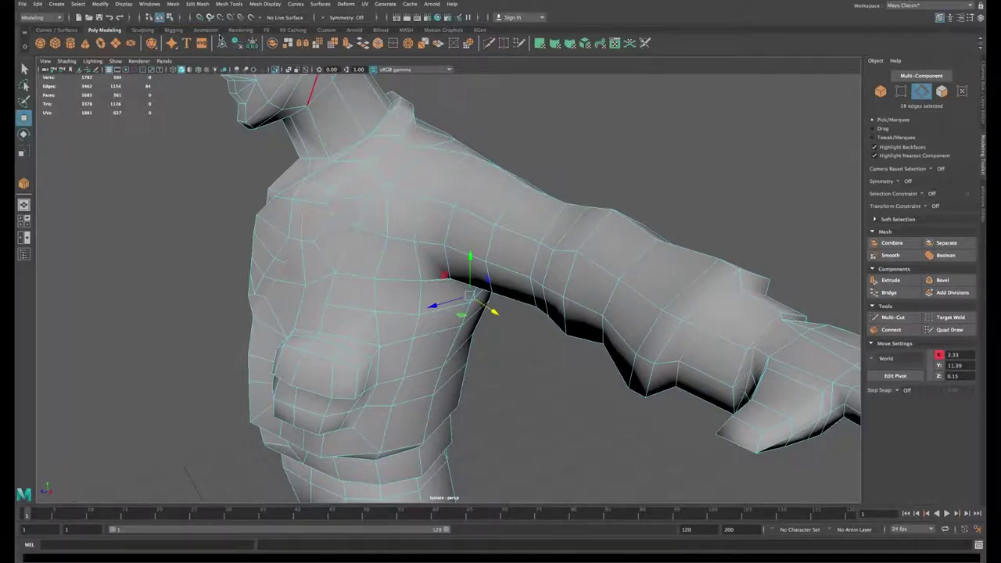
{"action": "left_click", "coordinate": [264, 4]}
Step: Select the outline and flap edges of the jacket pocket, harden them and return to object selection
{"action": "left_click_drag", "start_coordinate": [444, 170], "coordinate": [306, 331], "text": "alt"}
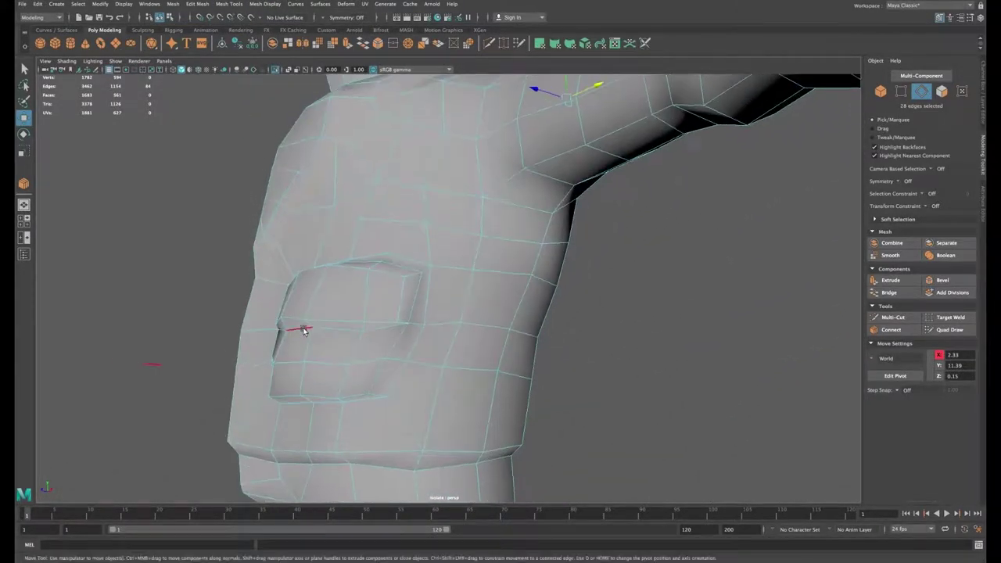
{"action": "double_click", "coordinate": [306, 331]}
{"action": "mouse_move", "coordinate": [333, 291]}
{"action": "left_mouse_down", "text": "alt"}
{"action": "mouse_move", "coordinate": [342, 293]}
{"action": "mouse_move", "coordinate": [270, 300]}
{"action": "mouse_move", "coordinate": [339, 302]}
{"action": "left_mouse_up", "text": "alt"}
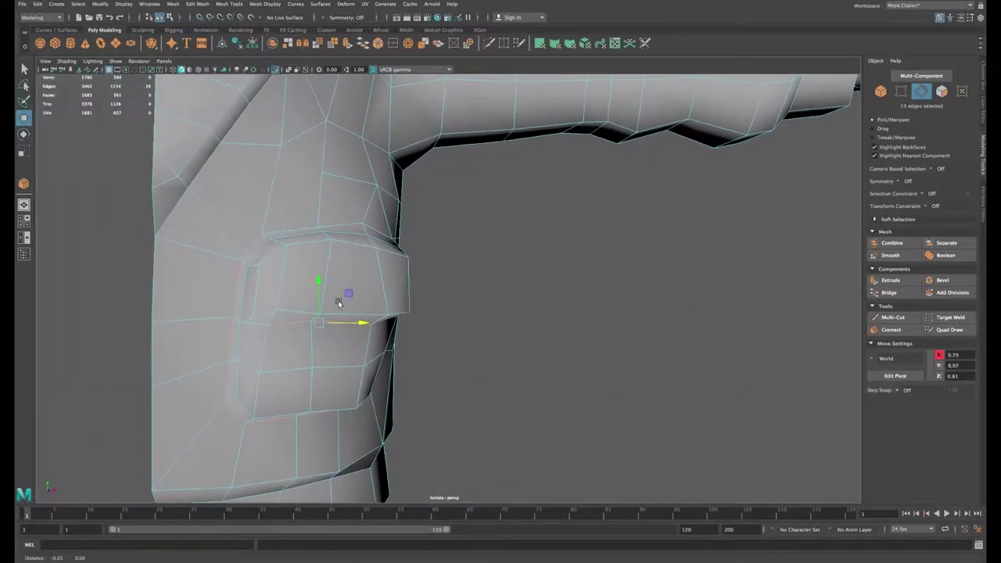
{"action": "double_click", "coordinate": [279, 232], "text": "shift"}
{"action": "left_click_drag", "start_coordinate": [333, 256], "coordinate": [309, 248], "text": "alt"}
{"action": "left_click", "coordinate": [250, 314], "text": "shift"}
{"action": "left_click_drag", "start_coordinate": [391, 286], "coordinate": [321, 285], "text": "alt"}
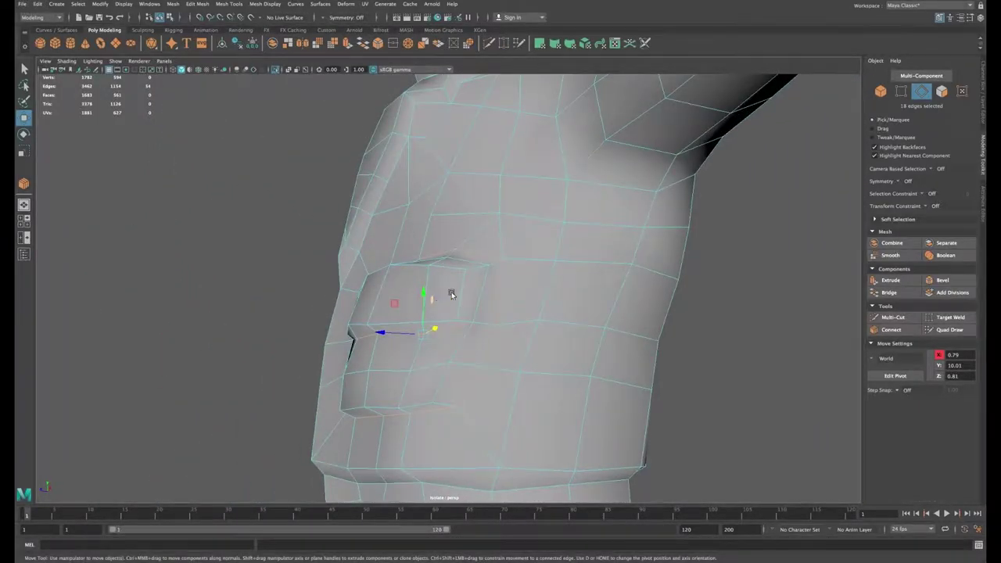
{"action": "left_click_drag", "start_coordinate": [451, 294], "coordinate": [549, 305], "text": "alt"}
{"action": "left_click", "coordinate": [265, 4]}
{"action": "left_click", "coordinate": [289, 77]}
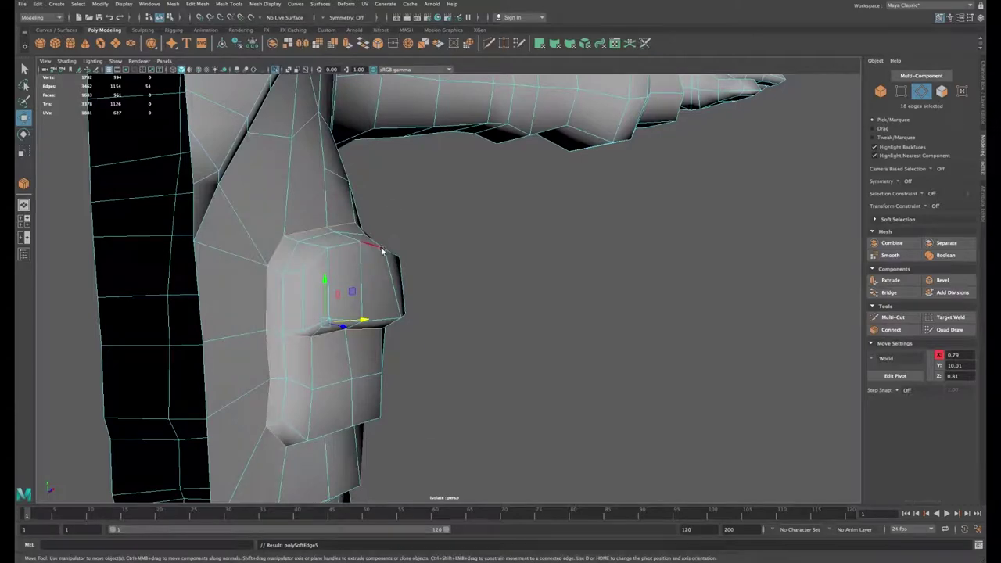
{"action": "right_click_drag", "start_coordinate": [382, 249], "coordinate": [426, 223]}
{"action": "left_click", "coordinate": [474, 234]}
Step: Harden the edge loop where the neck meets the jacket collar and return to object selection
{"action": "scroll", "coordinate": [469, 236], "scroll_direction": "down", "scroll_amount": 8}
{"action": "left_click_drag", "start_coordinate": [435, 245], "coordinate": [362, 251], "text": "alt"}
{"action": "middle_click_drag", "start_coordinate": [457, 281], "coordinate": [461, 328], "text": "alt"}
{"action": "scroll", "coordinate": [455, 214], "scroll_direction": "up", "scroll_amount": 5}
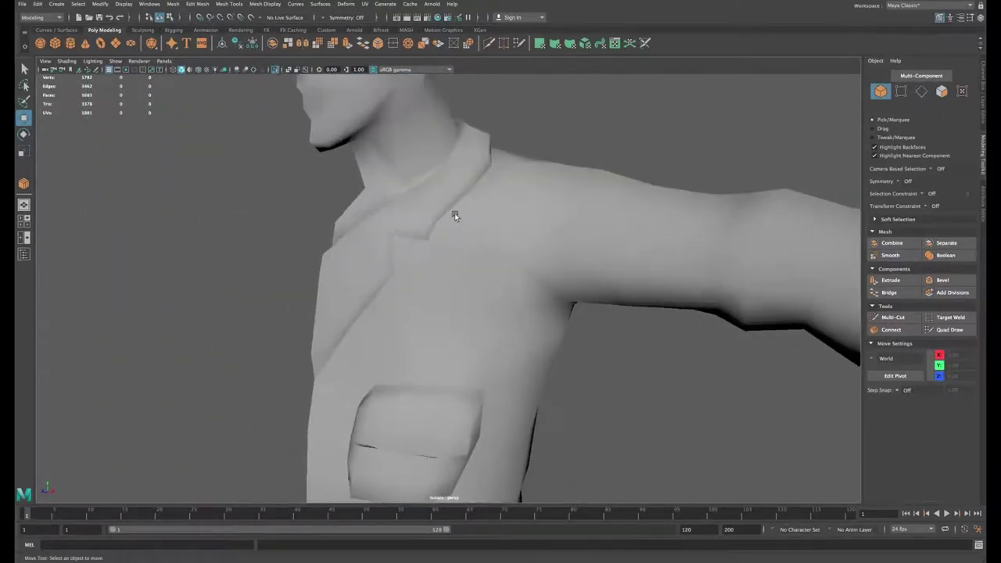
{"action": "middle_click_drag", "start_coordinate": [455, 216], "coordinate": [498, 301], "text": "alt"}
{"action": "left_click", "coordinate": [435, 263]}
{"action": "right_click_drag", "start_coordinate": [436, 263], "coordinate": [437, 239]}
{"action": "double_click", "coordinate": [440, 270]}
{"action": "left_click_drag", "start_coordinate": [596, 211], "coordinate": [518, 244], "text": "alt"}
{"action": "left_click_drag", "start_coordinate": [583, 242], "coordinate": [610, 209], "text": "alt"}
{"action": "left_click", "coordinate": [254, 4]}
{"action": "left_click", "coordinate": [270, 84]}
{"action": "right_click_drag", "start_coordinate": [462, 177], "coordinate": [508, 166]}
{"action": "left_click", "coordinate": [361, 245]}
Step: Harden the edge loop where the trouser cuff meets the boot and return to object selection
{"action": "scroll", "coordinate": [360, 245], "scroll_direction": "down", "scroll_amount": 8}
{"action": "middle_click_drag", "start_coordinate": [459, 372], "coordinate": [469, 240], "text": "alt"}
{"action": "left_click_drag", "start_coordinate": [470, 242], "coordinate": [464, 234], "text": "alt"}
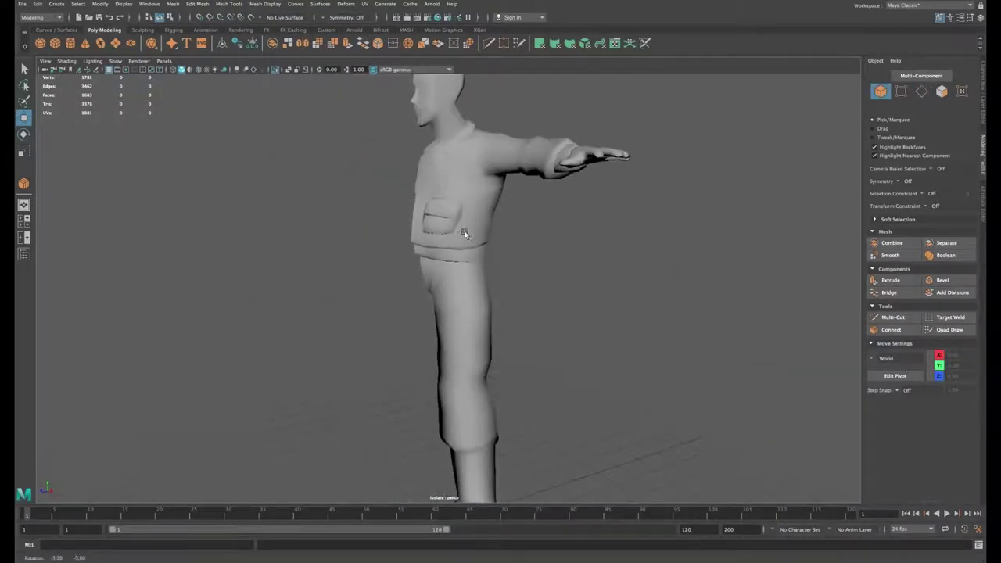
{"action": "middle_click_drag", "start_coordinate": [453, 352], "coordinate": [448, 225], "text": "alt"}
{"action": "left_click_drag", "start_coordinate": [493, 261], "coordinate": [555, 279], "text": "alt"}
{"action": "scroll", "coordinate": [555, 279], "scroll_direction": "up", "scroll_amount": 6}
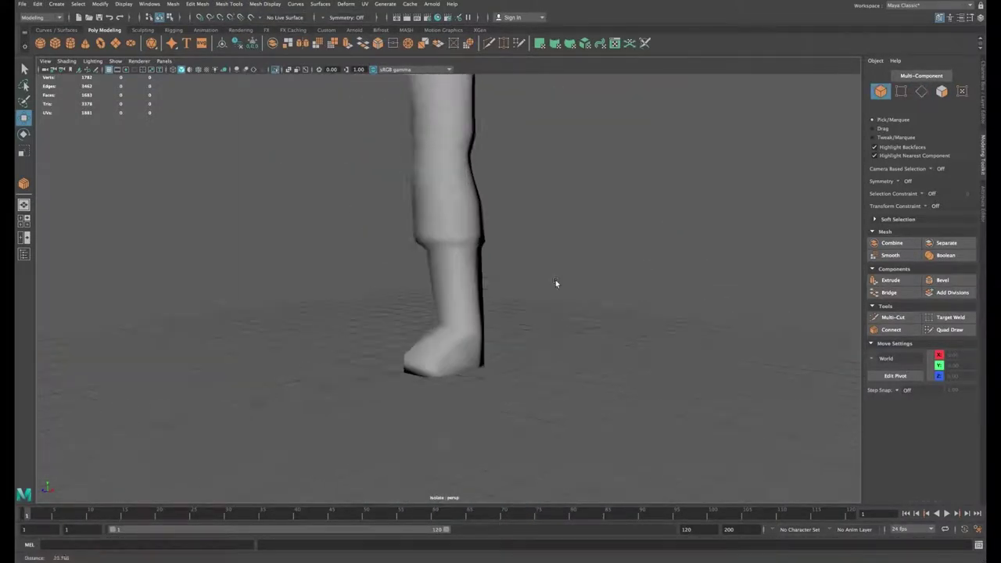
{"action": "left_click", "coordinate": [447, 234]}
{"action": "right_click_drag", "start_coordinate": [448, 237], "coordinate": [449, 214]}
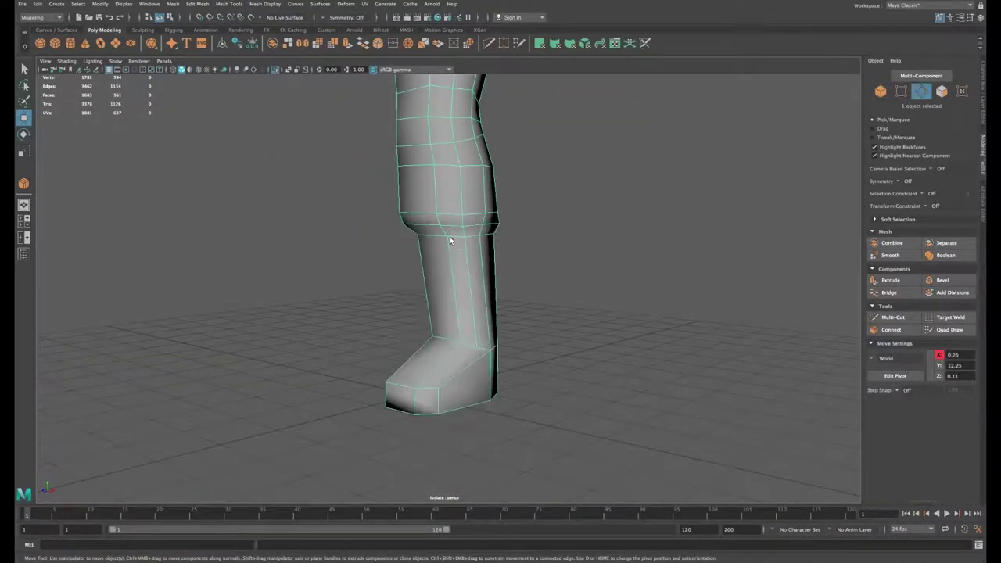
{"action": "double_click", "coordinate": [450, 236]}
{"action": "mouse_move", "coordinate": [451, 236]}
{"action": "left_mouse_down", "text": "alt"}
{"action": "mouse_move", "coordinate": [427, 238]}
{"action": "mouse_move", "coordinate": [448, 237]}
{"action": "left_mouse_up", "text": "alt"}
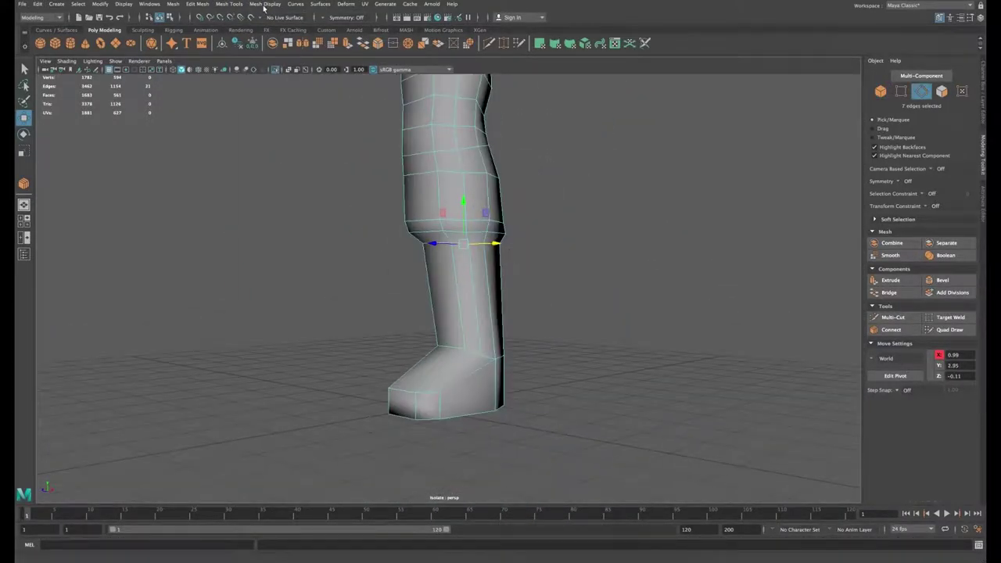
{"action": "left_click", "coordinate": [266, 5]}
{"action": "left_click", "coordinate": [280, 81]}
{"action": "right_click_drag", "start_coordinate": [470, 146], "coordinate": [514, 132]}
Step: Select the character mesh and show its boot against the side-view drawing in the orthographic reference view
{"action": "scroll", "coordinate": [299, 159], "scroll_direction": "down", "scroll_amount": 6}
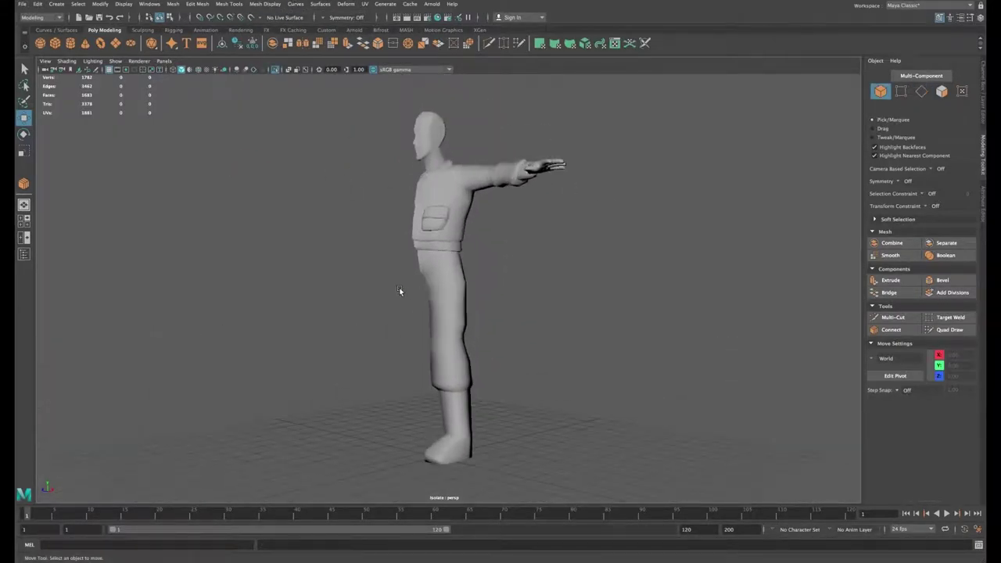
{"action": "mouse_move", "coordinate": [407, 279]}
{"action": "left_mouse_down", "text": "alt"}
{"action": "mouse_move", "coordinate": [450, 283]}
{"action": "mouse_move", "coordinate": [302, 284]}
{"action": "mouse_move", "coordinate": [423, 286]}
{"action": "left_mouse_up", "text": "alt"}
{"action": "middle_click_drag", "start_coordinate": [437, 438], "coordinate": [448, 340], "text": "alt"}
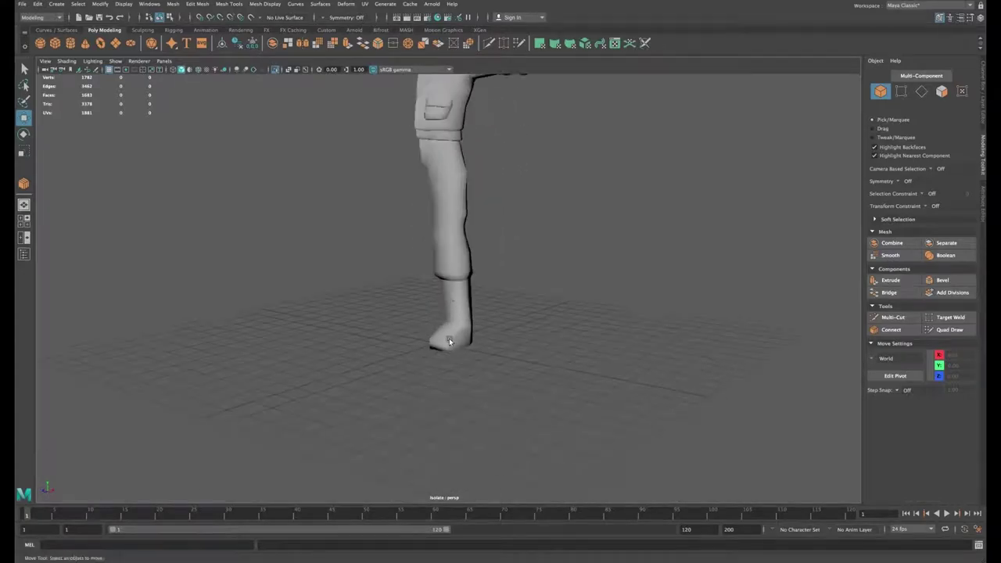
{"action": "left_click", "coordinate": [448, 339]}
{"action": "right_click_drag", "start_coordinate": [448, 340], "coordinate": [659, 412], "text": "alt"}
{"action": "left_click_drag", "start_coordinate": [659, 412], "coordinate": [692, 418], "text": "alt"}
{"action": "key", "text": "space"}
{"action": "key", "text": "space"}
{"action": "middle_click_drag", "start_coordinate": [735, 512], "coordinate": [462, 348], "text": "alt"}
{"action": "scroll", "coordinate": [552, 409], "scroll_direction": "down", "scroll_amount": 5}
{"action": "scroll", "coordinate": [730, 464], "scroll_direction": "up", "scroll_amount": 5}
{"action": "middle_click_drag", "start_coordinate": [704, 484], "coordinate": [586, 312], "text": "alt"}
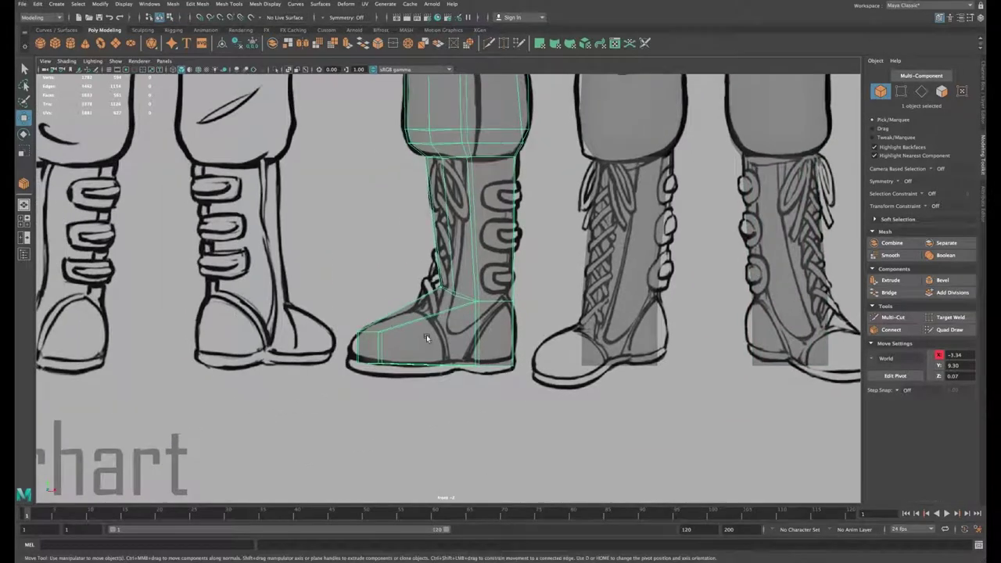
Step: Select only the underside faces of the boot and extrude them down to the bottom of the drawn sole
{"action": "right_click_drag", "start_coordinate": [426, 335], "coordinate": [387, 380]}
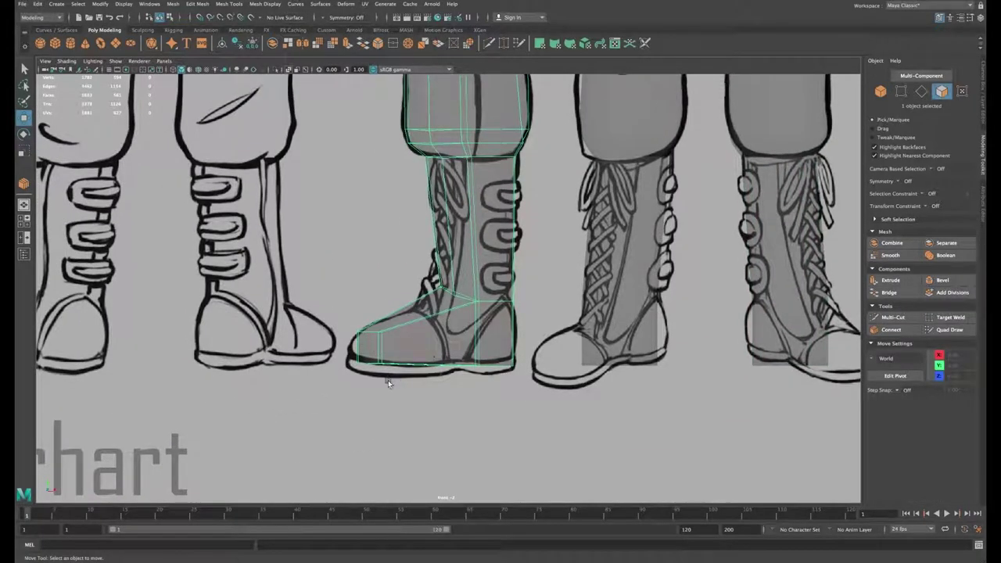
{"action": "left_click_drag", "start_coordinate": [531, 354], "coordinate": [530, 355]}
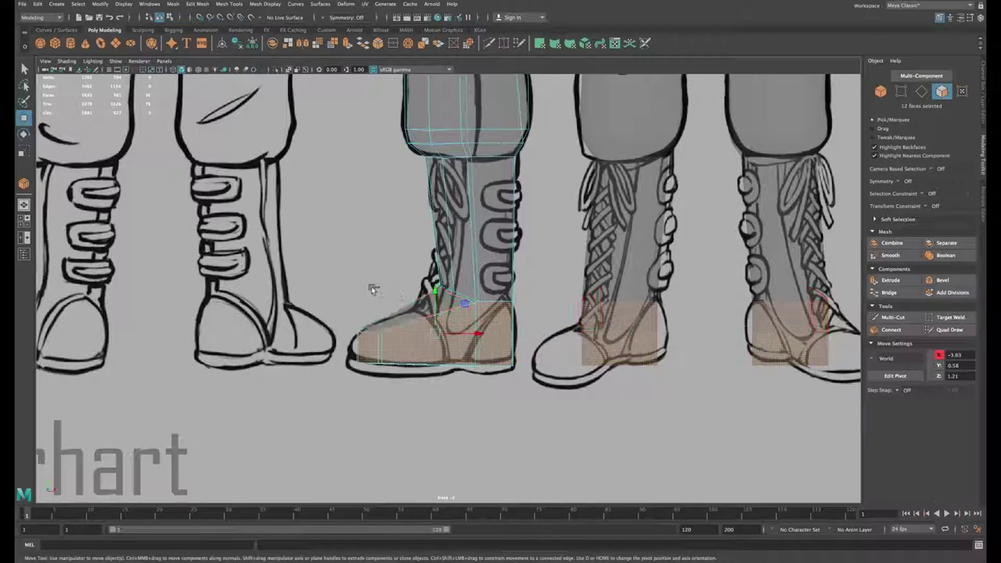
{"action": "left_click_drag", "start_coordinate": [528, 337], "coordinate": [529, 344], "text": "ctrl"}
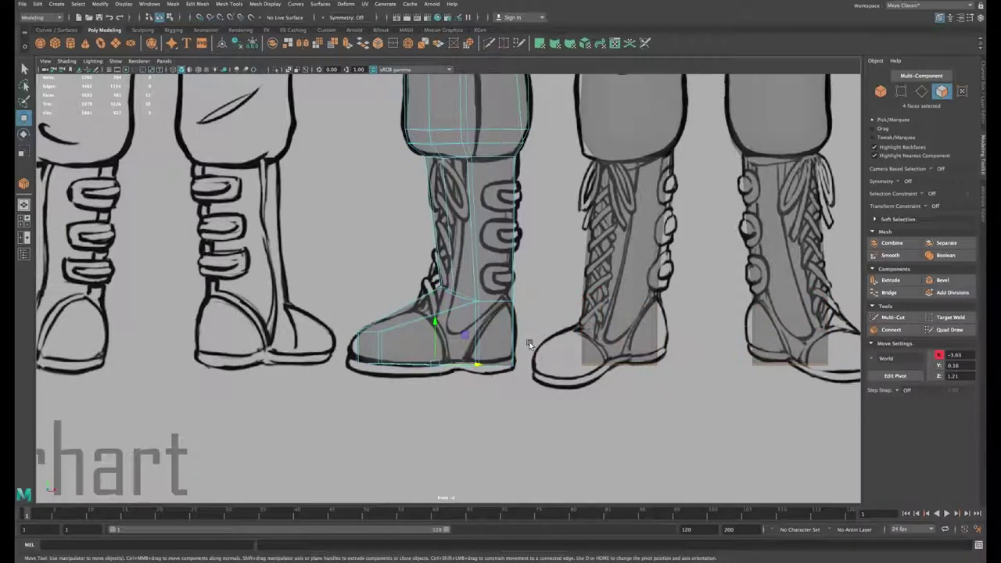
{"action": "left_click", "coordinate": [891, 279]}
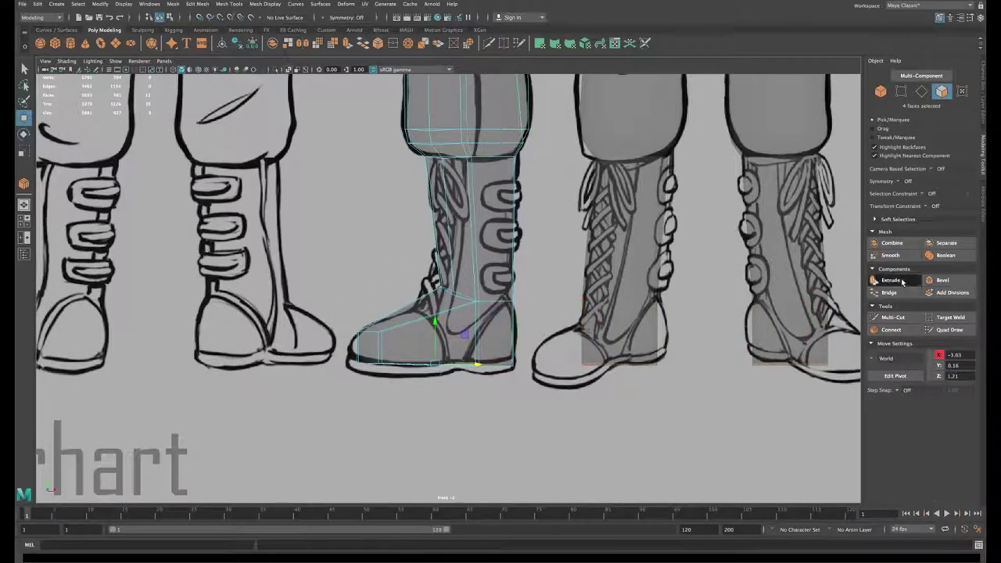
{"action": "key", "text": "w"}
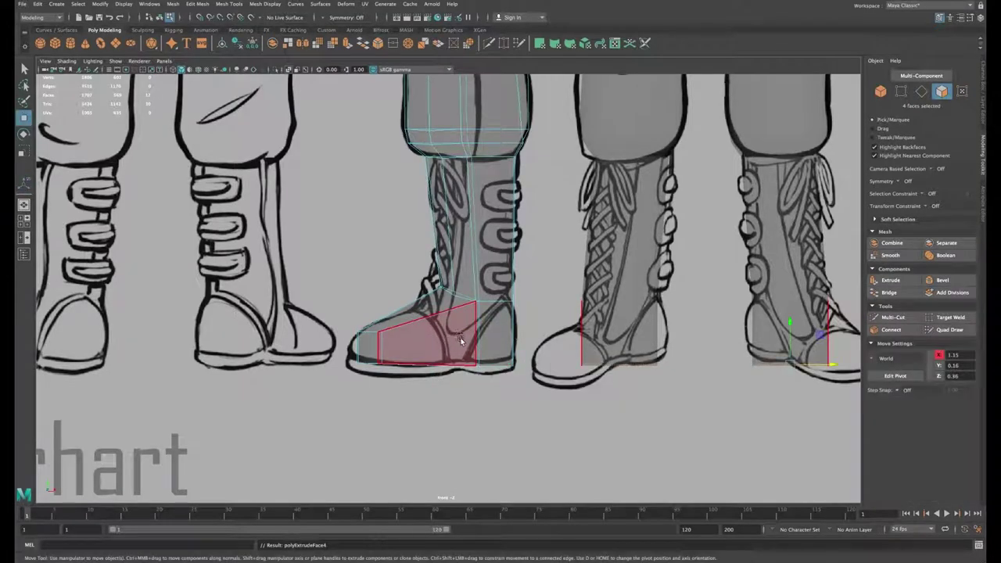
{"action": "left_click_drag", "start_coordinate": [790, 340], "coordinate": [789, 353]}
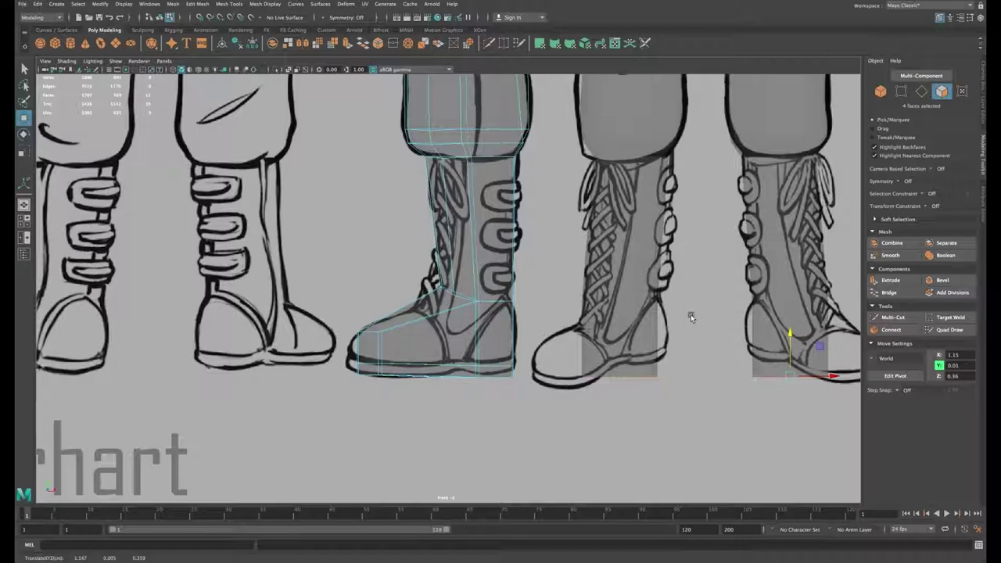
Step: Move the toe and front sole vertices of the boot to fit the reference outline
{"action": "left_click", "coordinate": [449, 350]}
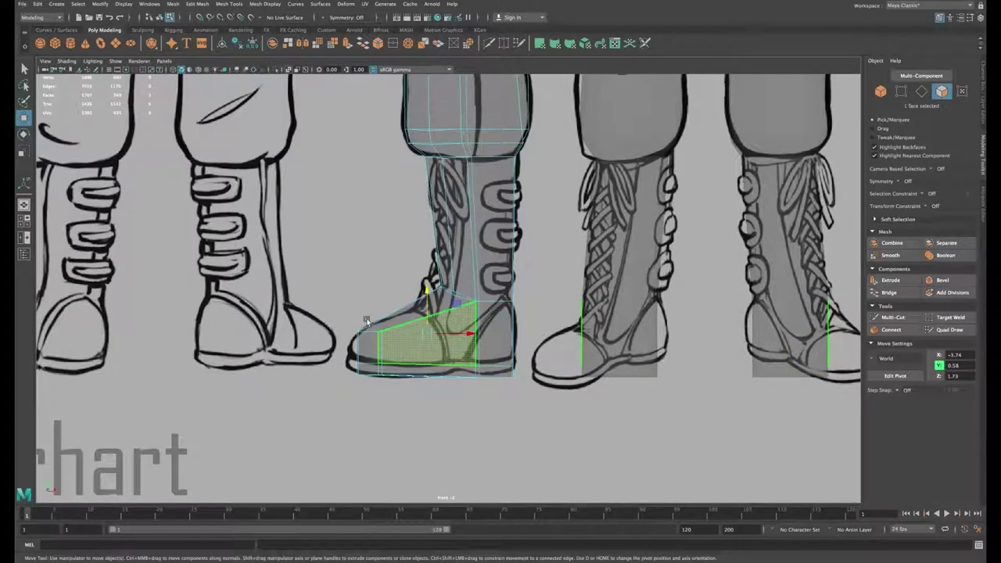
{"action": "right_click_drag", "start_coordinate": [450, 355], "coordinate": [494, 389], "text": "alt"}
{"action": "middle_click_drag", "start_coordinate": [494, 389], "coordinate": [584, 329], "text": "alt"}
{"action": "right_click_drag", "start_coordinate": [405, 332], "coordinate": [360, 333]}
{"action": "left_click_drag", "start_coordinate": [365, 338], "coordinate": [428, 361]}
{"action": "left_click_drag", "start_coordinate": [347, 394], "coordinate": [446, 371]}
{"action": "left_click_drag", "start_coordinate": [441, 381], "coordinate": [434, 381]}
{"action": "left_click_drag", "start_coordinate": [351, 332], "coordinate": [423, 361]}
{"action": "left_click_drag", "start_coordinate": [404, 308], "coordinate": [397, 310]}
Step: Adjust the ankle and lower trouser-leg vertices in the side view to follow the reference drawing
{"action": "middle_click_drag", "start_coordinate": [485, 211], "coordinate": [469, 271], "text": "alt"}
{"action": "left_click_drag", "start_coordinate": [489, 268], "coordinate": [550, 311]}
{"action": "left_click_drag", "start_coordinate": [546, 292], "coordinate": [522, 293]}
{"action": "middle_click_drag", "start_coordinate": [493, 89], "coordinate": [490, 234], "text": "alt"}
{"action": "left_click_drag", "start_coordinate": [527, 195], "coordinate": [468, 223]}
{"action": "mouse_move", "coordinate": [538, 206]}
{"action": "left_mouse_down"}
{"action": "mouse_move", "coordinate": [549, 206]}
{"action": "mouse_move", "coordinate": [541, 222]}
{"action": "left_mouse_up"}
{"action": "left_click_drag", "start_coordinate": [597, 204], "coordinate": [611, 204]}
{"action": "right_click_drag", "start_coordinate": [616, 227], "coordinate": [579, 273], "text": "alt"}
{"action": "middle_click_drag", "start_coordinate": [580, 272], "coordinate": [558, 216], "text": "alt"}
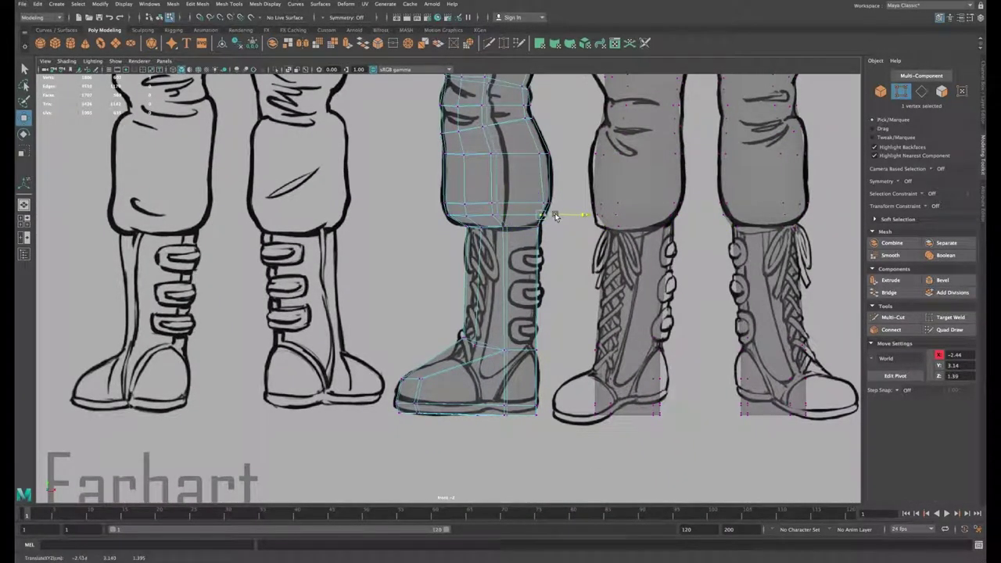
{"action": "left_click_drag", "start_coordinate": [520, 245], "coordinate": [559, 227]}
Step: Connect the vertical edges of the boot shaft with 3 segments and shift the new loops slightly toward the back
{"action": "right_click_drag", "start_coordinate": [508, 269], "coordinate": [507, 247]}
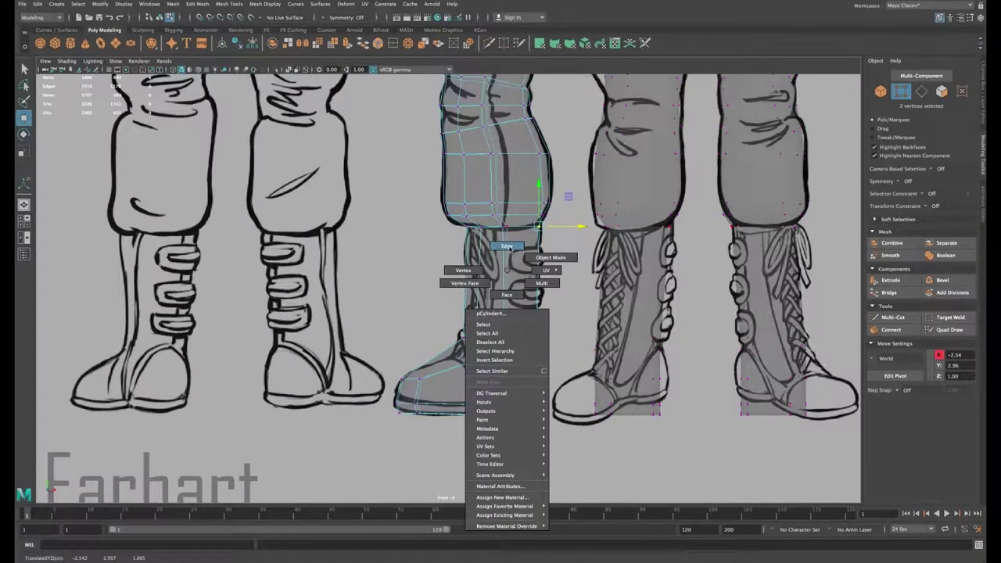
{"action": "left_click_drag", "start_coordinate": [429, 258], "coordinate": [539, 291]}
{"action": "left_click", "coordinate": [539, 292]}
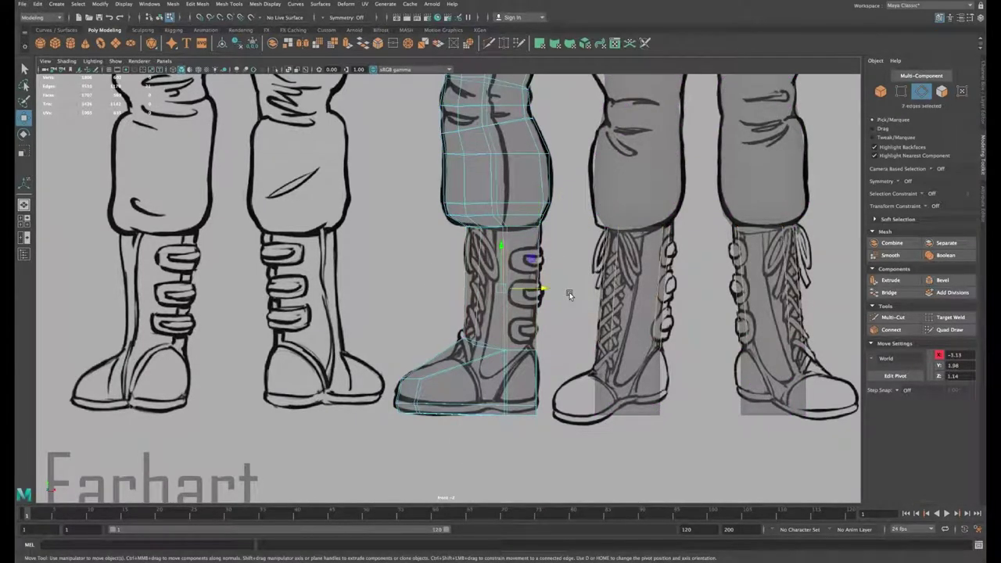
{"action": "left_click", "coordinate": [883, 330]}
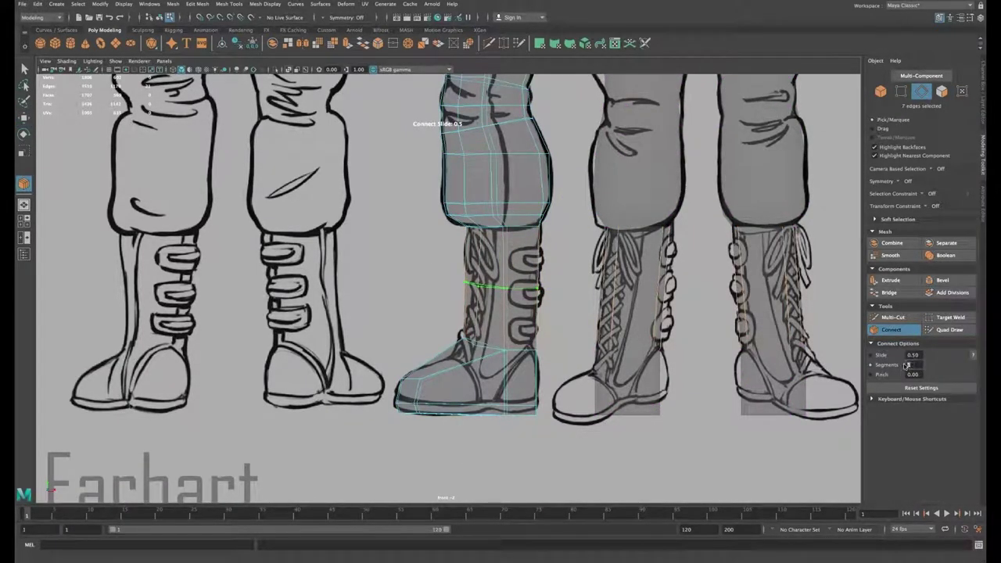
{"action": "type", "text": "3"}
{"action": "key", "text": "Return"}
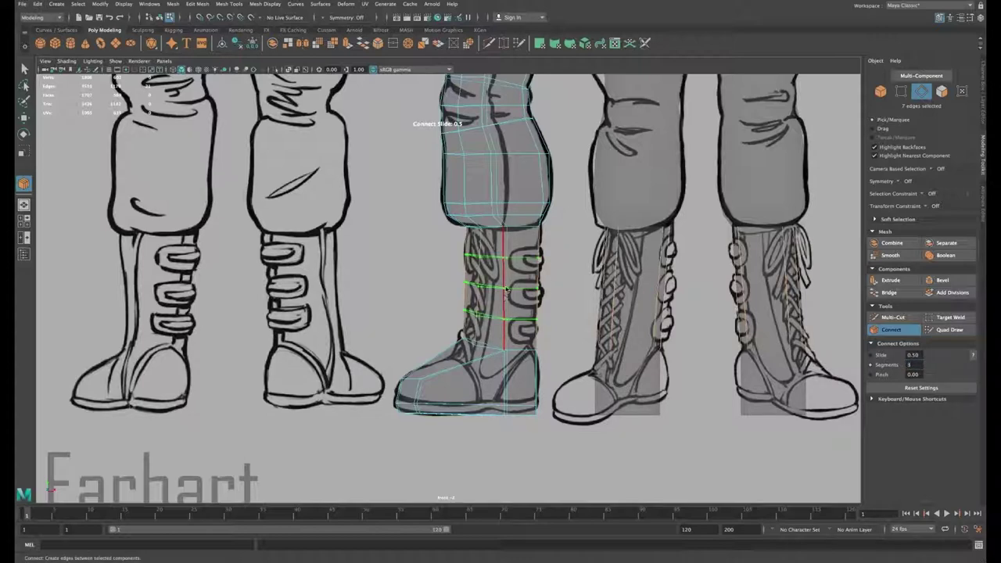
{"action": "key", "text": "w"}
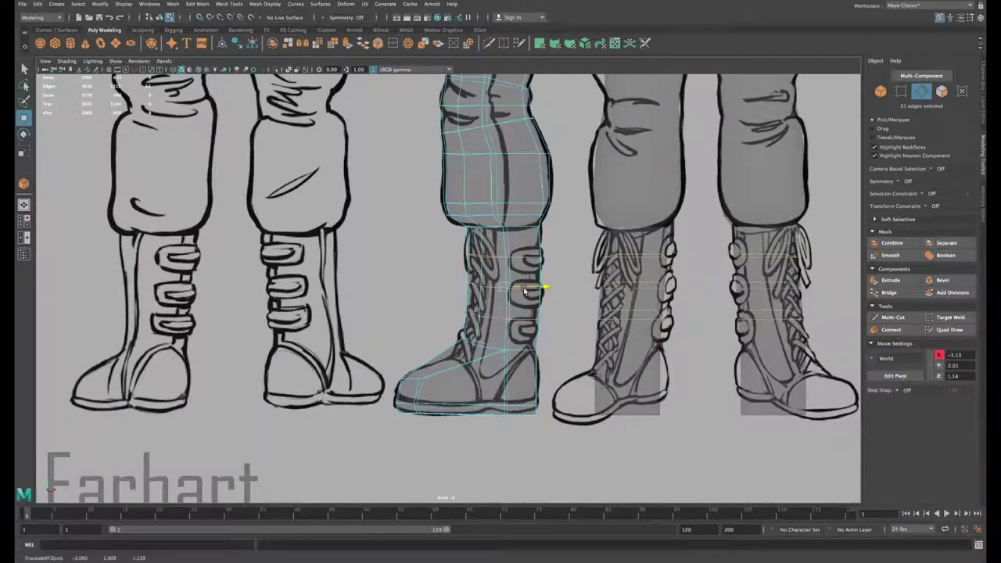
{"action": "left_click_drag", "start_coordinate": [524, 290], "coordinate": [526, 290]}
{"action": "middle_click_drag", "start_coordinate": [523, 269], "coordinate": [531, 312], "text": "alt"}
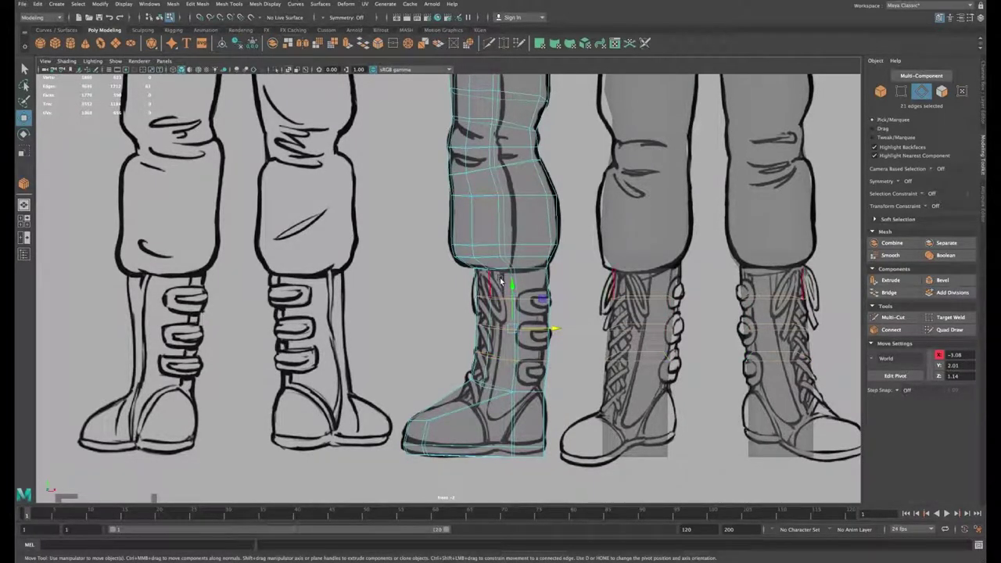
{"action": "scroll", "coordinate": [504, 322], "scroll_direction": "down", "scroll_amount": 5}
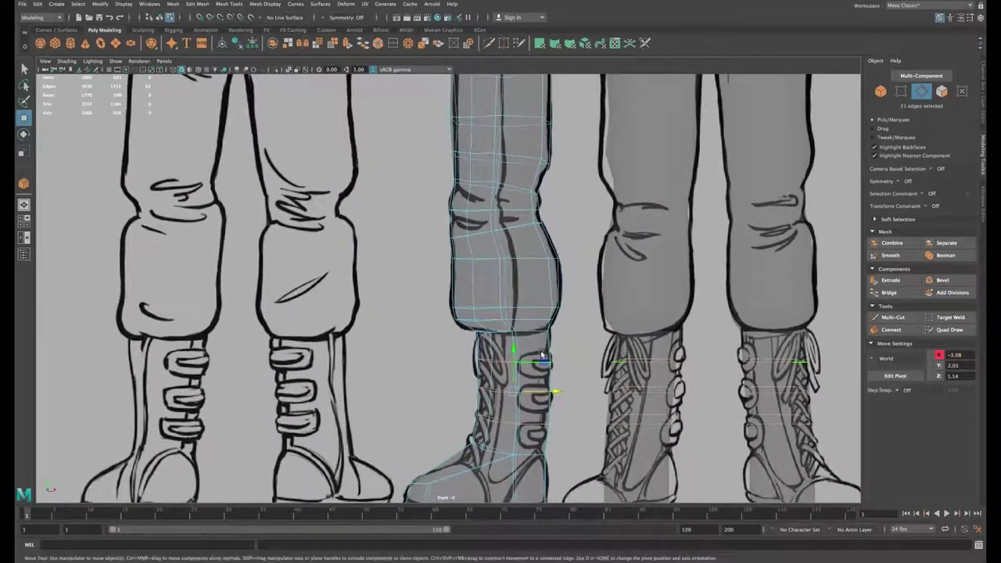
{"action": "middle_click_drag", "start_coordinate": [520, 341], "coordinate": [522, 363], "text": "alt"}
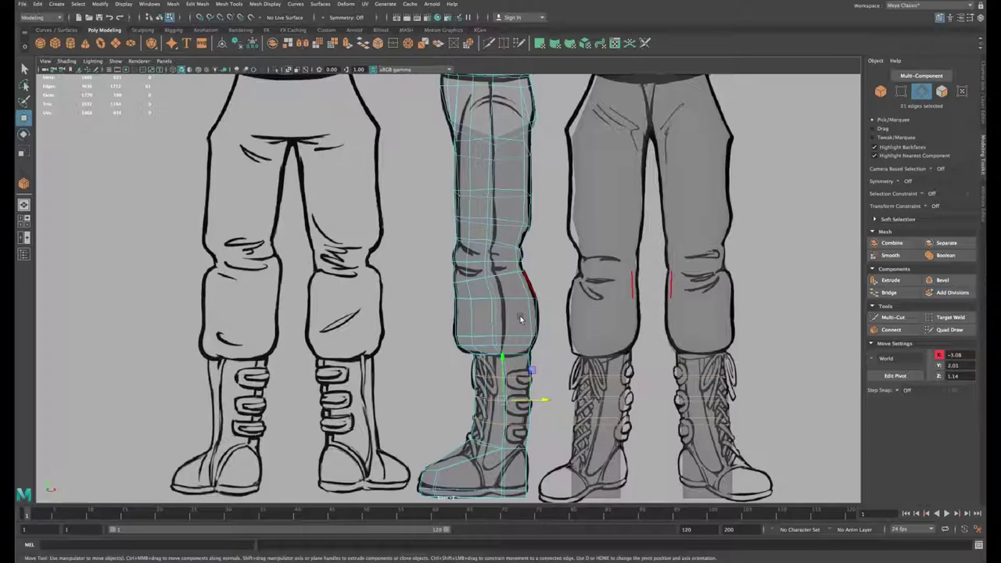
{"action": "middle_click_drag", "start_coordinate": [542, 290], "coordinate": [549, 215], "text": "alt"}
{"action": "middle_click_drag", "start_coordinate": [523, 263], "coordinate": [527, 329], "text": "alt"}
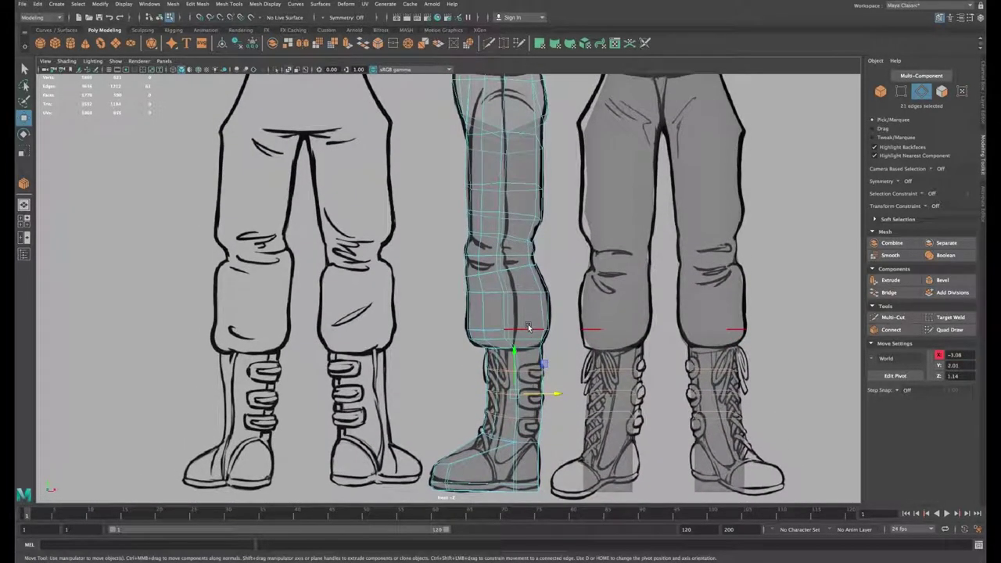
Step: Adjust the height of the side vertex just above the knee in the side view
{"action": "scroll", "coordinate": [490, 274], "scroll_direction": "up", "scroll_amount": 5}
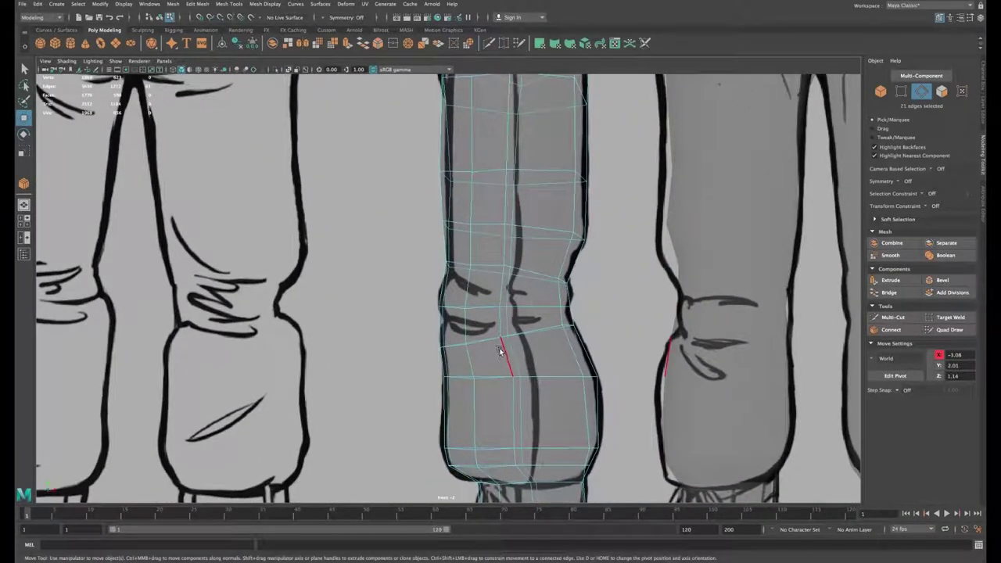
{"action": "right_click", "coordinate": [490, 279]}
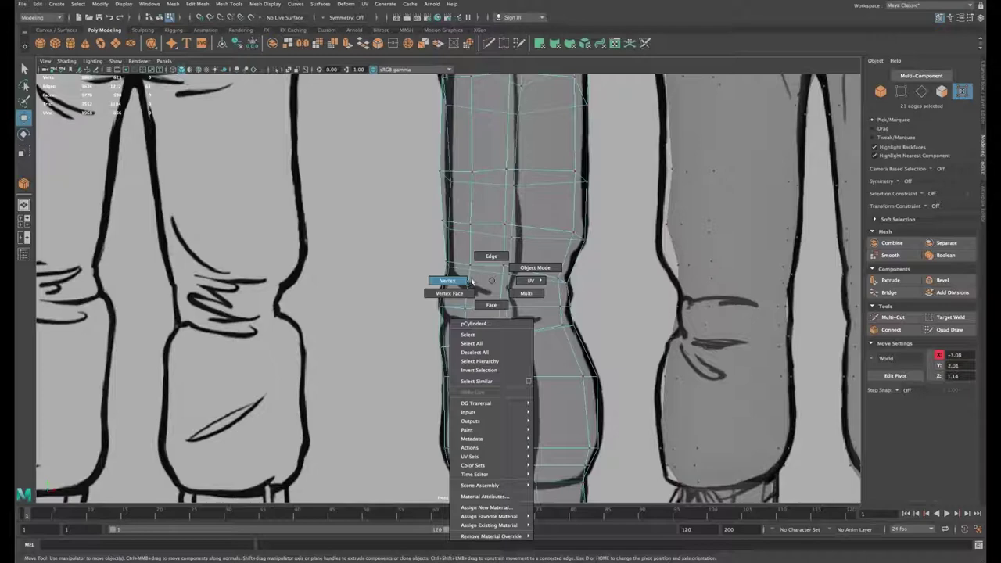
{"action": "left_click", "coordinate": [472, 280]}
{"action": "left_click_drag", "start_coordinate": [506, 261], "coordinate": [504, 219]}
Step: Connect the lengthwise edges at the upper knee fold with 1 segment and adjust the new loop
{"action": "right_click", "coordinate": [501, 292]}
{"action": "left_click", "coordinate": [501, 268]}
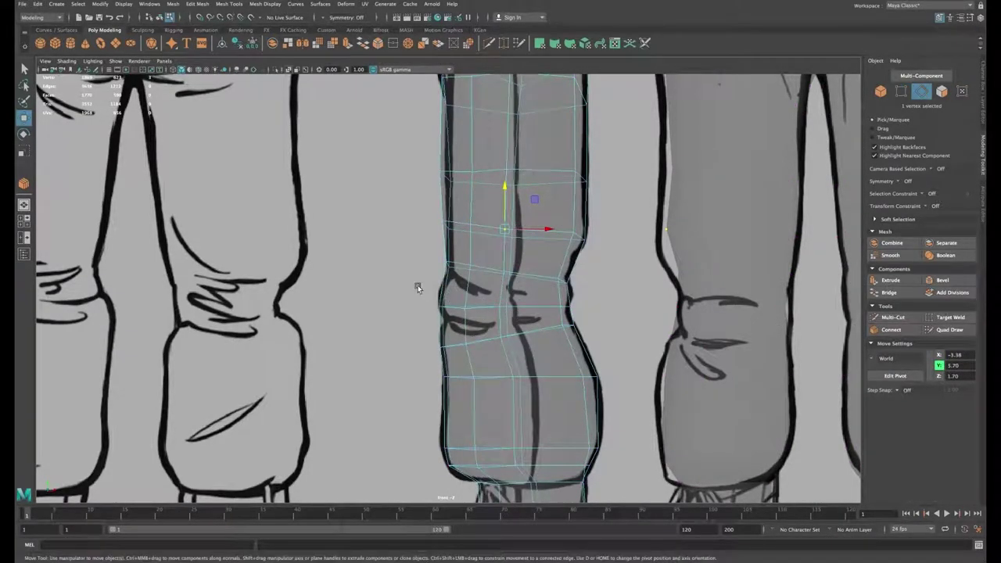
{"action": "left_click_drag", "start_coordinate": [435, 289], "coordinate": [591, 294]}
{"action": "left_click", "coordinate": [892, 329]}
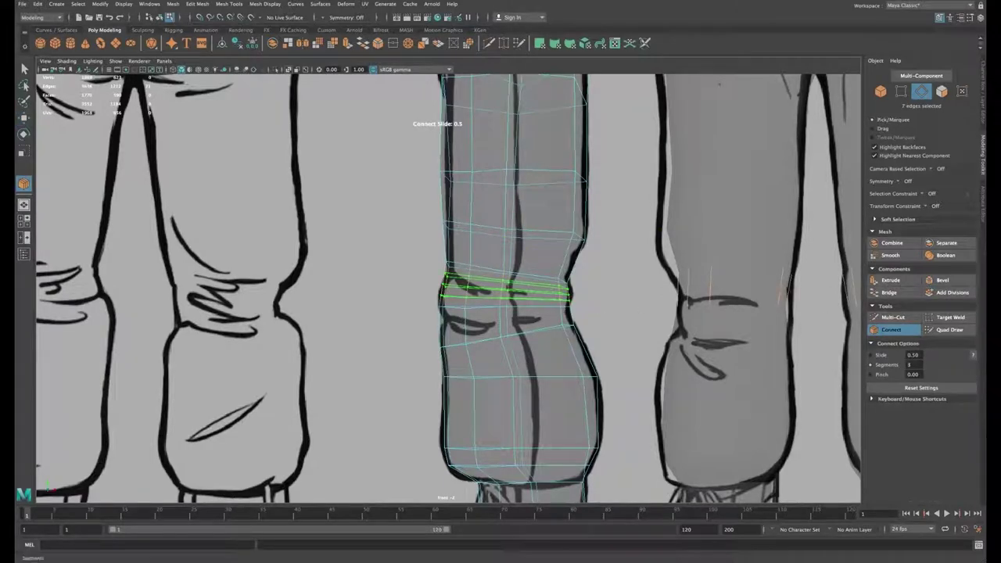
{"action": "key", "text": "Return"}
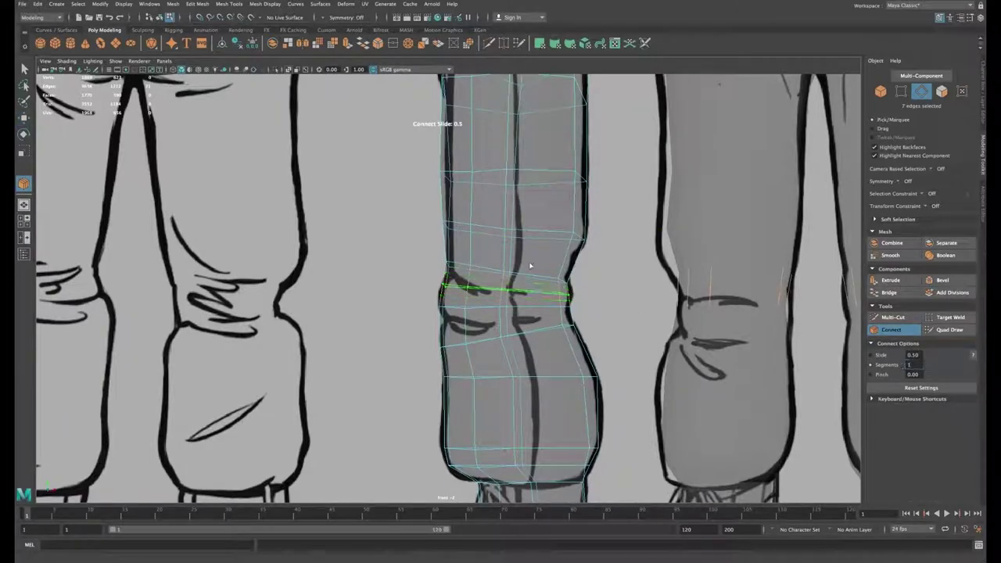
{"action": "middle_click_drag", "start_coordinate": [529, 265], "coordinate": [527, 258], "text": "alt"}
{"action": "key", "text": "r"}
{"action": "left_click_drag", "start_coordinate": [504, 281], "coordinate": [508, 281]}
{"action": "key", "text": "w"}
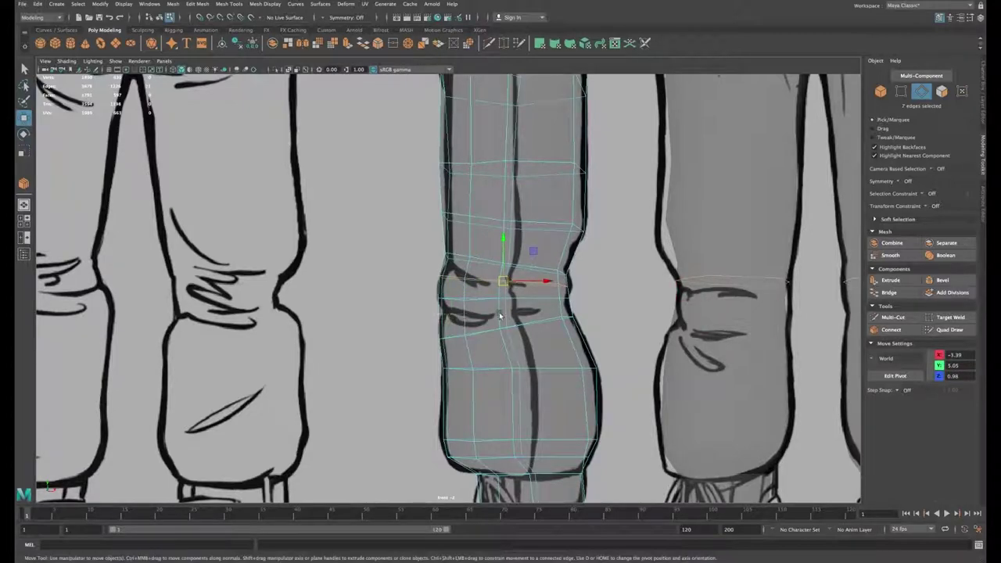
Step: Add another edge loop across the lower knee fold and select the loop at the upper fold
{"action": "left_click_drag", "start_coordinate": [437, 317], "coordinate": [552, 307]}
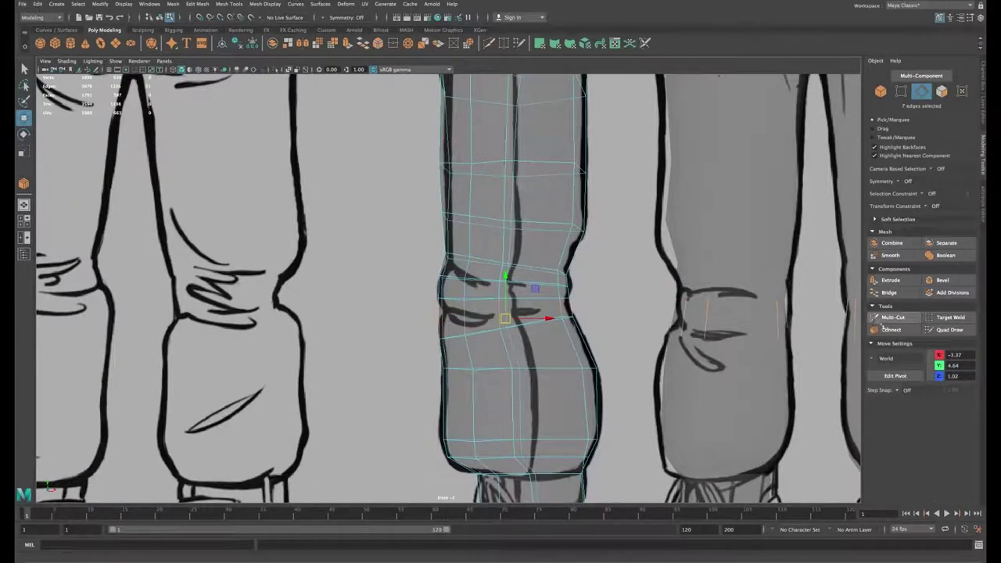
{"action": "left_click", "coordinate": [885, 329]}
{"action": "key", "text": "w"}
{"action": "left_click_drag", "start_coordinate": [547, 313], "coordinate": [534, 284]}
{"action": "left_click", "coordinate": [553, 298]}
{"action": "double_click", "coordinate": [538, 283]}
{"action": "right_click_drag", "start_coordinate": [534, 284], "coordinate": [490, 309], "text": "alt"}
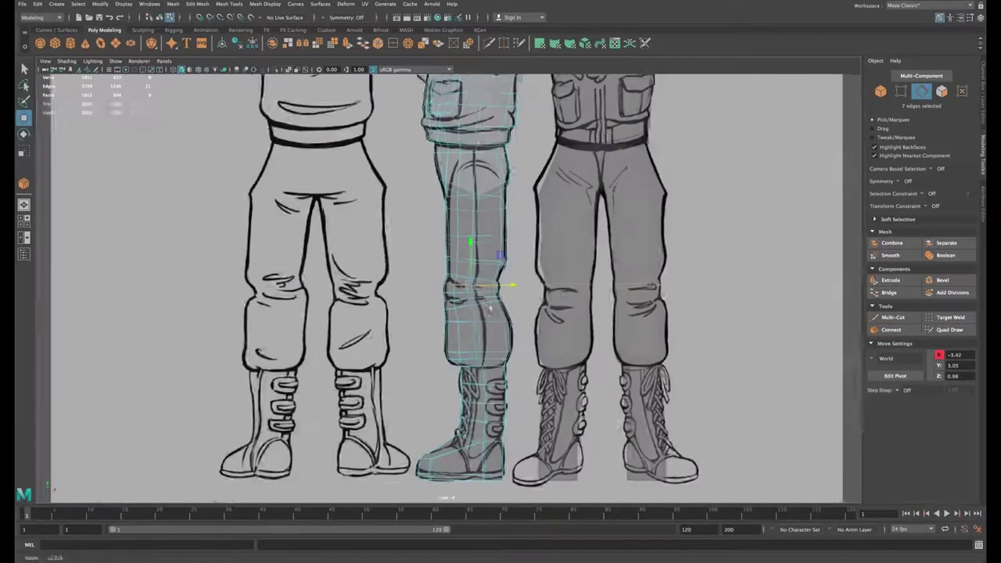
Step: Add a single edge loop on each side of the sleeve's elbow in the front view
{"action": "middle_click_drag", "start_coordinate": [489, 308], "coordinate": [331, 522], "text": "alt"}
{"action": "right_click_drag", "start_coordinate": [530, 264], "coordinate": [544, 219]}
{"action": "middle_click_drag", "start_coordinate": [544, 219], "coordinate": [433, 297], "text": "alt"}
{"action": "right_click_drag", "start_coordinate": [433, 297], "coordinate": [491, 274], "text": "alt"}
{"action": "middle_click_drag", "start_coordinate": [490, 275], "coordinate": [489, 236], "text": "alt"}
{"action": "left_click_drag", "start_coordinate": [489, 235], "coordinate": [490, 349]}
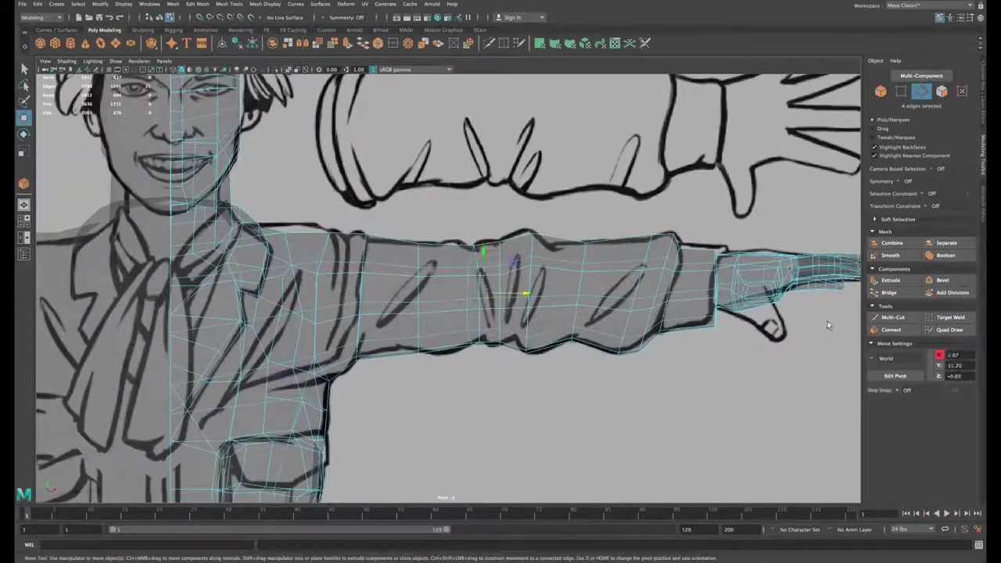
{"action": "left_click", "coordinate": [891, 329]}
{"action": "key", "text": "w"}
{"action": "left_click_drag", "start_coordinate": [516, 223], "coordinate": [517, 376]}
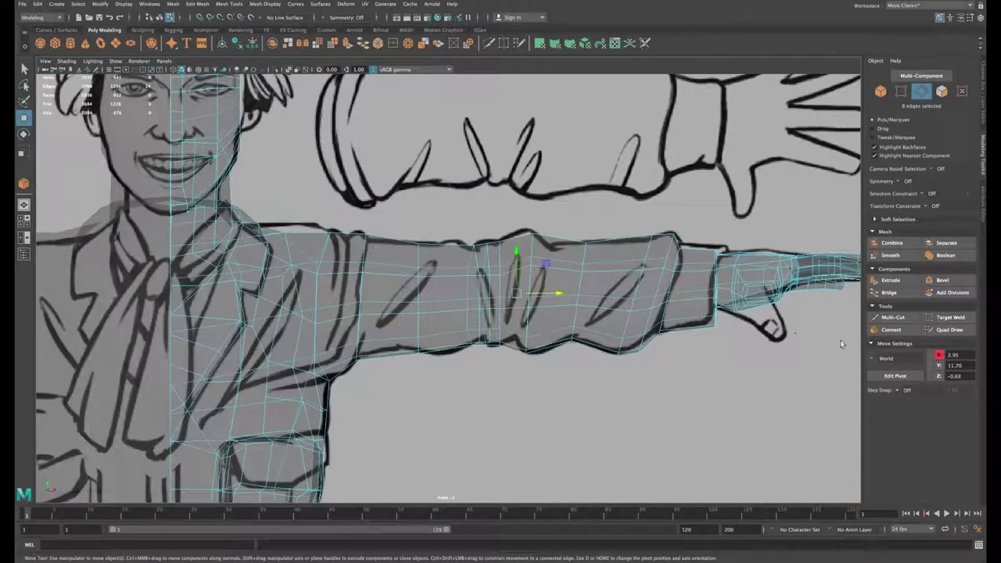
{"action": "left_click", "coordinate": [890, 330]}
{"action": "key", "text": "w"}
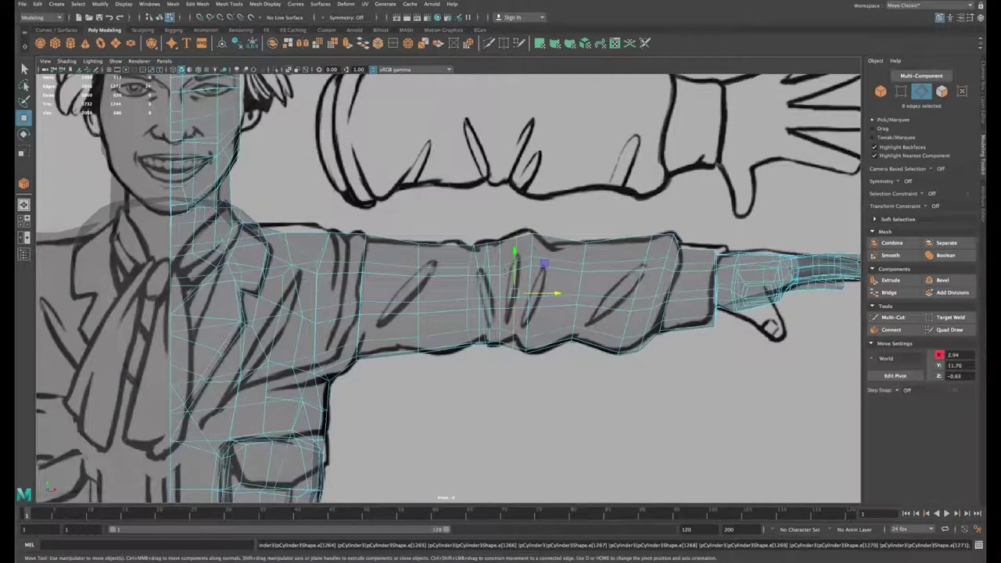
Step: In the top view, shift the added elbow loop on the upper-arm side to round out the sleeve
{"action": "key", "text": "space"}
{"action": "key", "text": "space"}
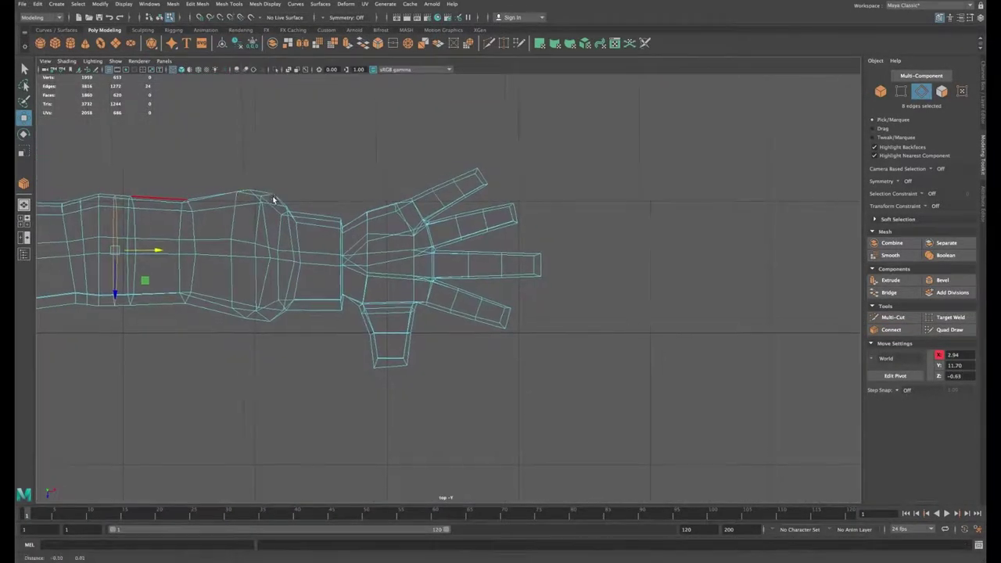
{"action": "key", "text": "f"}
{"action": "middle_click_drag", "start_coordinate": [465, 263], "coordinate": [488, 294], "text": "alt"}
{"action": "double_click", "coordinate": [435, 284]}
{"action": "left_click_drag", "start_coordinate": [435, 292], "coordinate": [435, 292]}
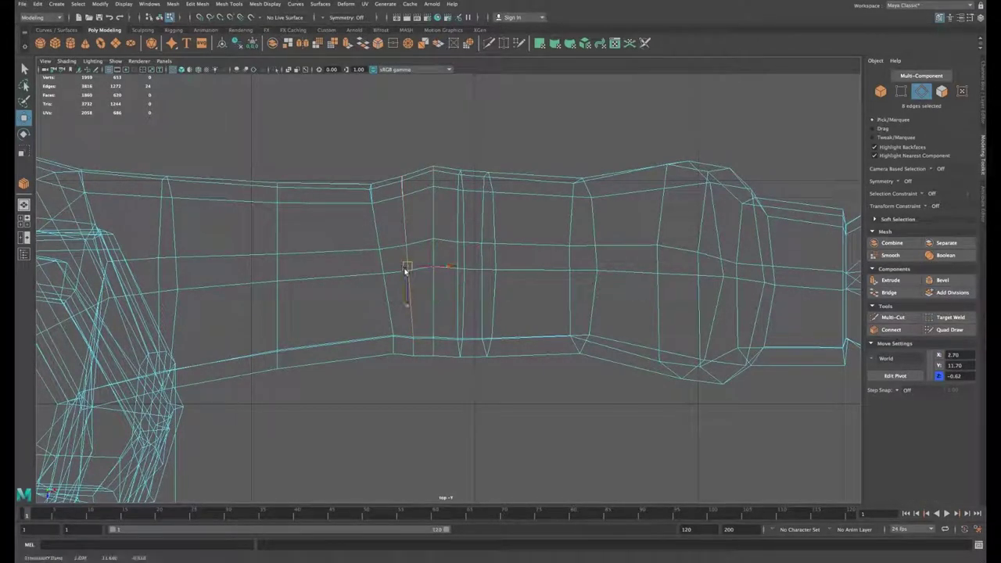
{"action": "middle_click_drag", "start_coordinate": [408, 268], "coordinate": [405, 268]}
{"action": "key", "text": "r"}
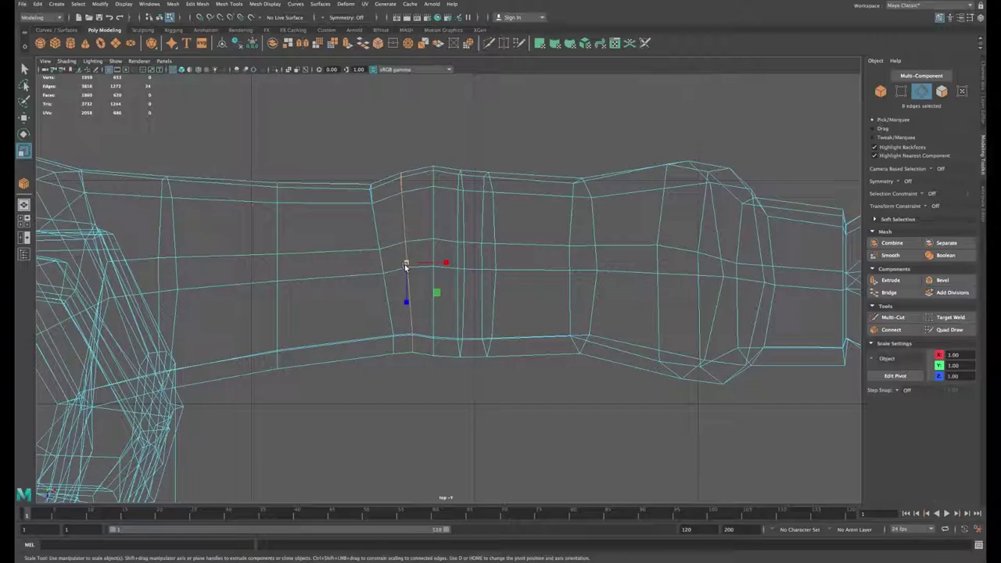
{"action": "key", "text": "w"}
Step: Shift and tilt the two elbow loops on the forearm side so they fan toward the elbow's inner crease
{"action": "double_click", "coordinate": [460, 283]}
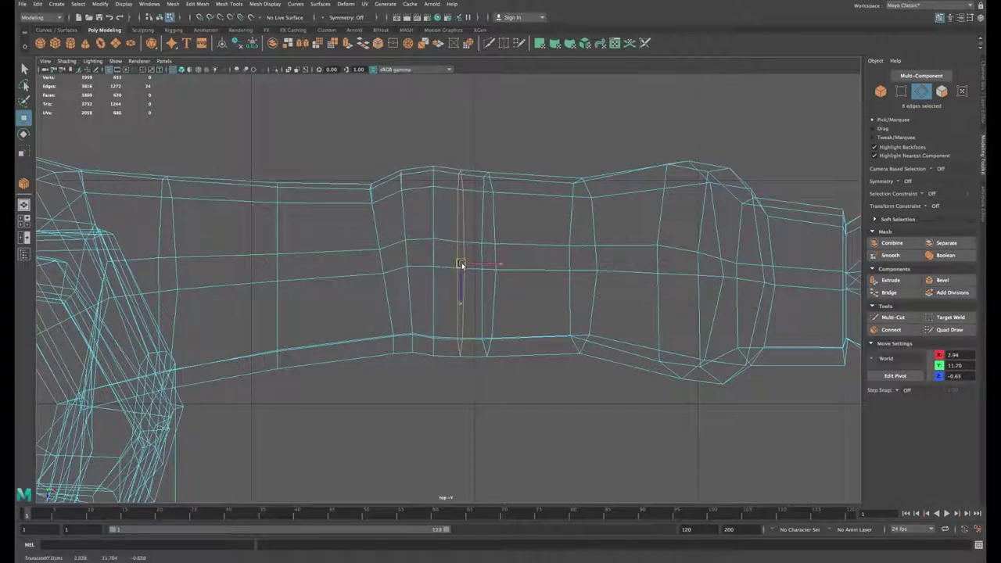
{"action": "left_click_drag", "start_coordinate": [462, 266], "coordinate": [463, 264]}
{"action": "key", "text": "e"}
{"action": "left_click_drag", "start_coordinate": [478, 298], "coordinate": [474, 300]}
{"action": "key", "text": "w"}
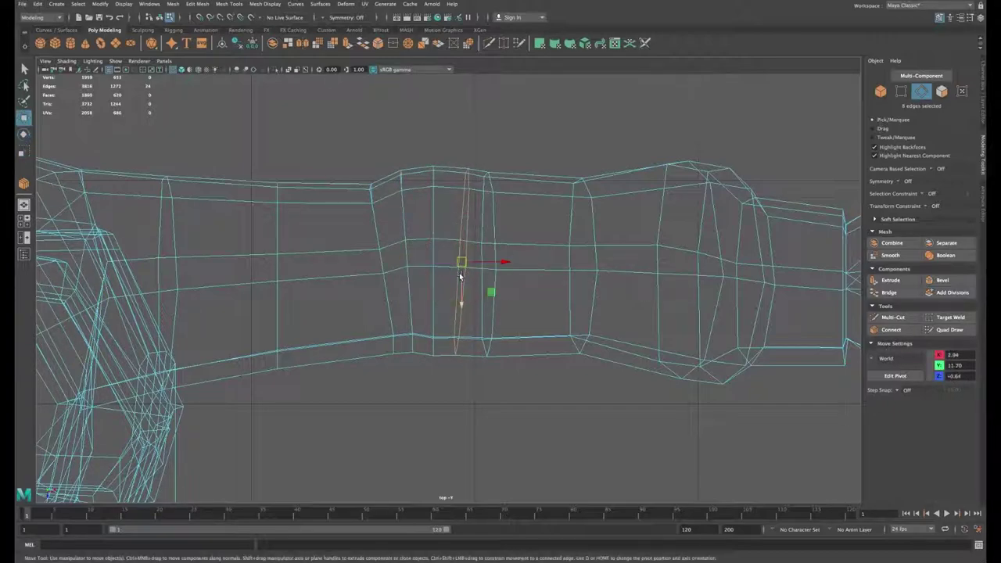
{"action": "left_click_drag", "start_coordinate": [461, 266], "coordinate": [459, 265]}
{"action": "double_click", "coordinate": [495, 283]}
{"action": "key", "text": "r"}
{"action": "left_click_drag", "start_coordinate": [527, 267], "coordinate": [492, 268]}
{"action": "key", "text": "e"}
{"action": "key", "text": "w"}
Step: Move the inner-elbow vertices into the sleeve to form a crease in the top view
{"action": "right_click_drag", "start_coordinate": [435, 346], "coordinate": [408, 346]}
{"action": "left_click_drag", "start_coordinate": [425, 321], "coordinate": [434, 350]}
{"action": "left_click_drag", "start_coordinate": [435, 374], "coordinate": [420, 323]}
{"action": "left_click_drag", "start_coordinate": [413, 373], "coordinate": [414, 368]}
{"action": "mouse_move", "coordinate": [452, 372]}
{"action": "left_mouse_down"}
{"action": "mouse_move", "coordinate": [466, 324]}
{"action": "mouse_move", "coordinate": [456, 373]}
{"action": "left_mouse_up"}
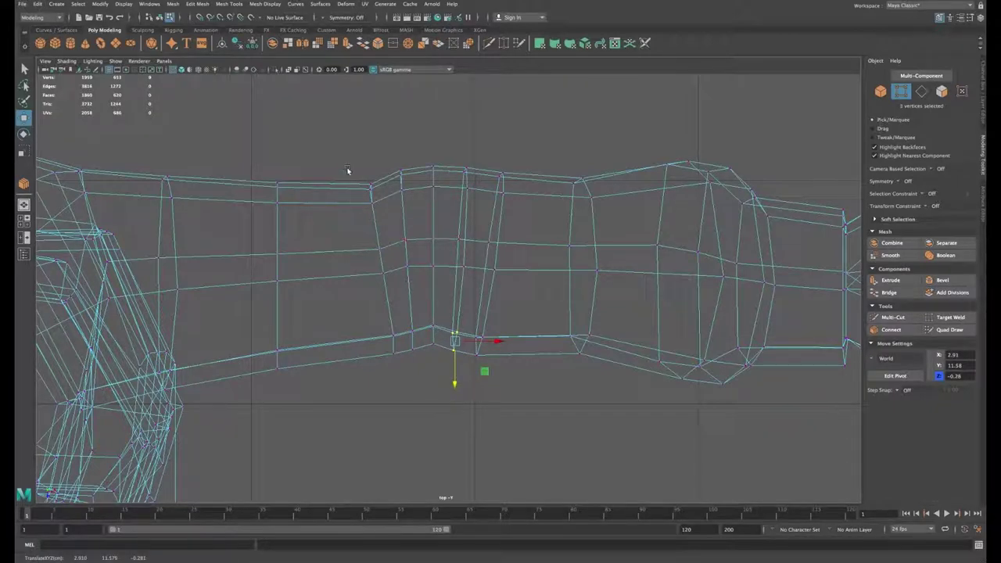
Step: Shift the upper-arm elbow loop toward the shoulder and adjust the neighbouring sleeve vertices for a smooth outline
{"action": "left_click_drag", "start_coordinate": [348, 170], "coordinate": [388, 302]}
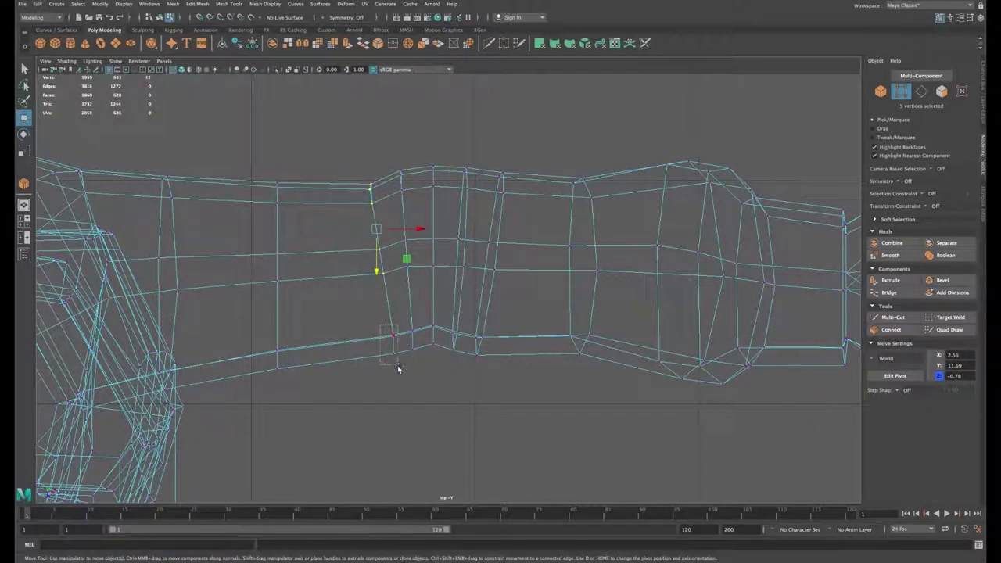
{"action": "left_click_drag", "start_coordinate": [397, 367], "coordinate": [398, 365], "text": "shift"}
{"action": "middle_click_drag", "start_coordinate": [399, 270], "coordinate": [391, 270]}
{"action": "left_click_drag", "start_coordinate": [348, 173], "coordinate": [362, 228]}
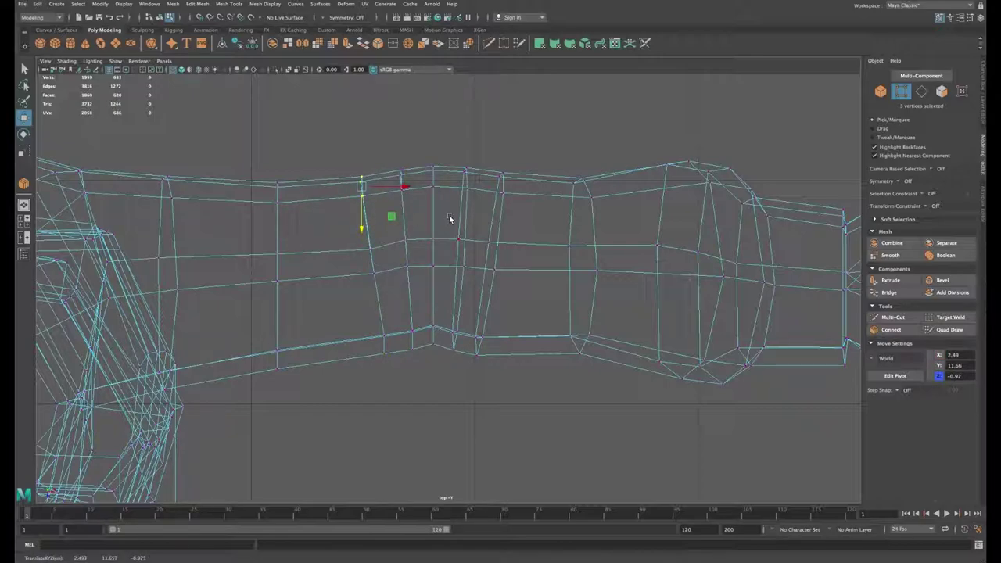
{"action": "left_click_drag", "start_coordinate": [242, 166], "coordinate": [277, 225]}
{"action": "left_click_drag", "start_coordinate": [301, 332], "coordinate": [277, 405]}
{"action": "left_click", "coordinate": [367, 262]}
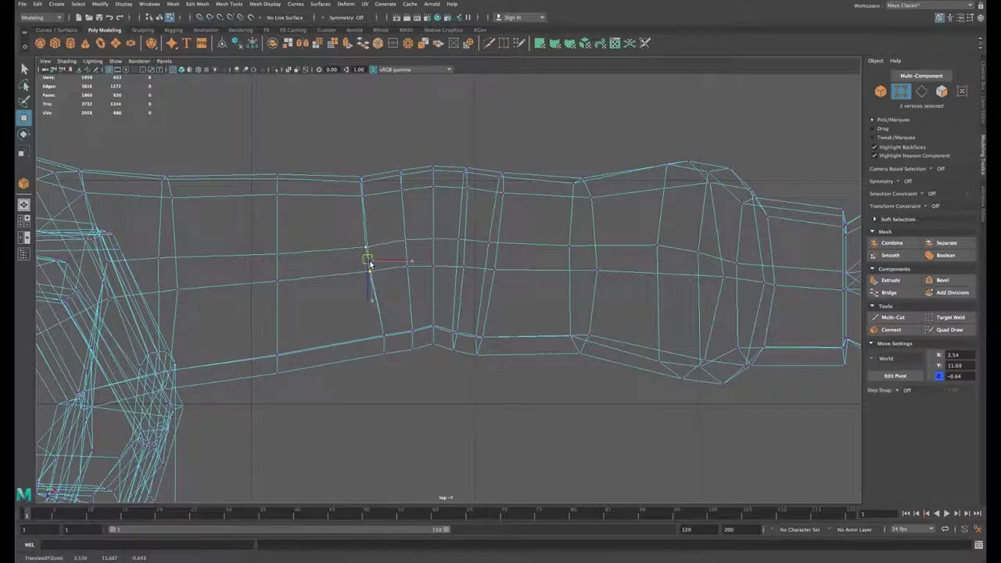
{"action": "left_click", "coordinate": [383, 337]}
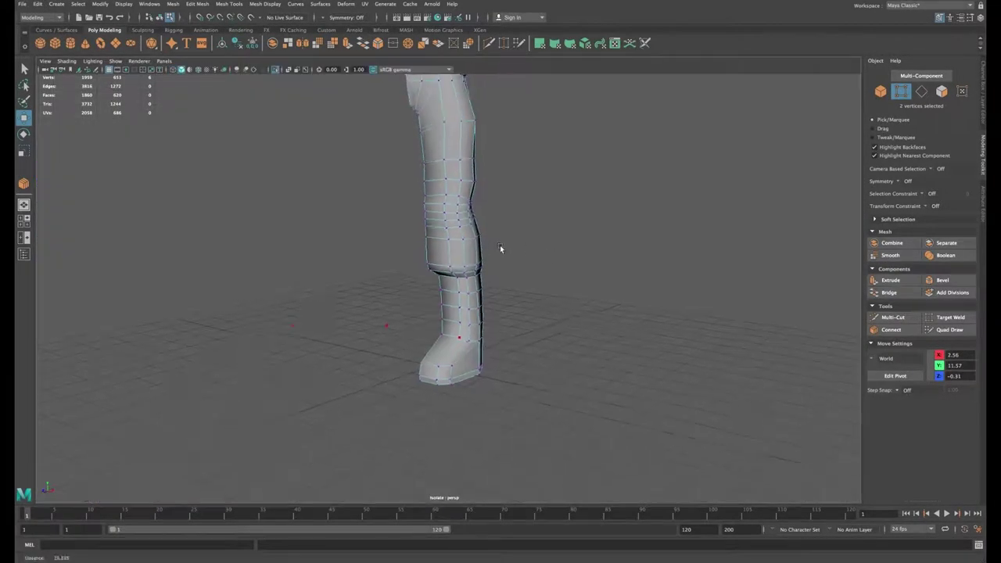
Step: Select the two lengthwise edges on the underside of the boot sole and delete them
{"action": "left_click_drag", "start_coordinate": [499, 245], "coordinate": [435, 283], "text": "alt"}
{"action": "right_click_drag", "start_coordinate": [434, 284], "coordinate": [581, 369], "text": "alt"}
{"action": "left_click_drag", "start_coordinate": [581, 369], "coordinate": [545, 348], "text": "alt"}
{"action": "right_click_drag", "start_coordinate": [545, 349], "coordinate": [545, 322]}
{"action": "left_click_drag", "start_coordinate": [545, 322], "coordinate": [539, 282], "text": "alt"}
{"action": "left_click", "coordinate": [498, 348]}
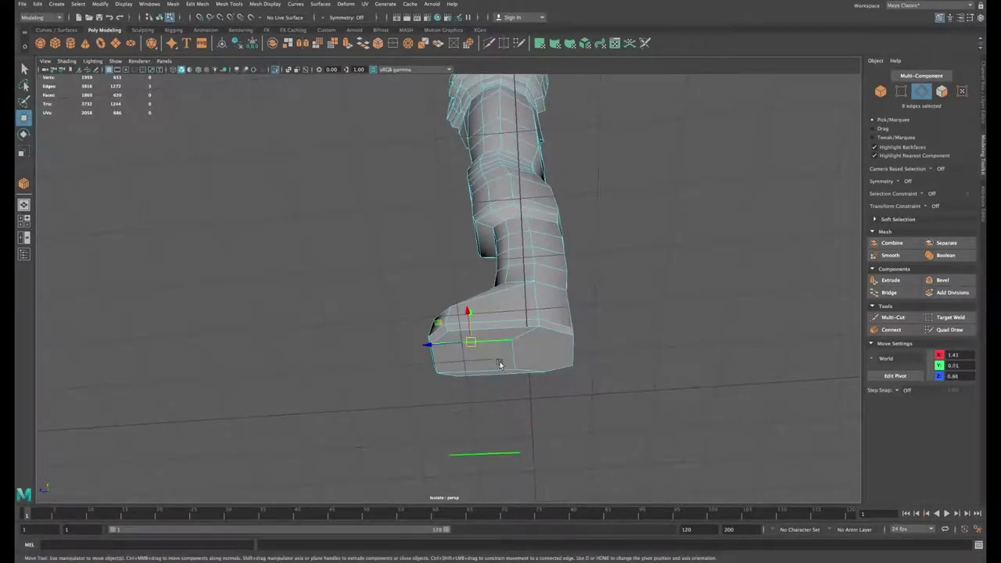
{"action": "left_click", "coordinate": [502, 372], "text": "shift"}
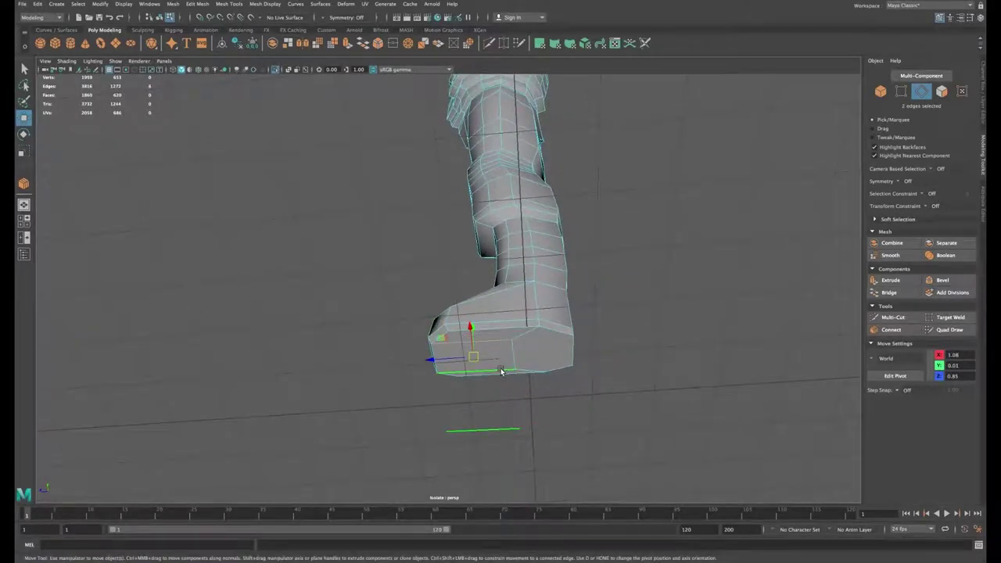
{"action": "key", "text": "ctrl+Delete"}
Step: Connect the two opposite sole vertices behind the toe with a new edge across the underside
{"action": "left_click_drag", "start_coordinate": [512, 349], "coordinate": [452, 338], "text": "alt"}
{"action": "right_click_drag", "start_coordinate": [435, 348], "coordinate": [393, 348]}
{"action": "left_click", "coordinate": [452, 334]}
{"action": "left_click", "coordinate": [444, 403], "text": "shift"}
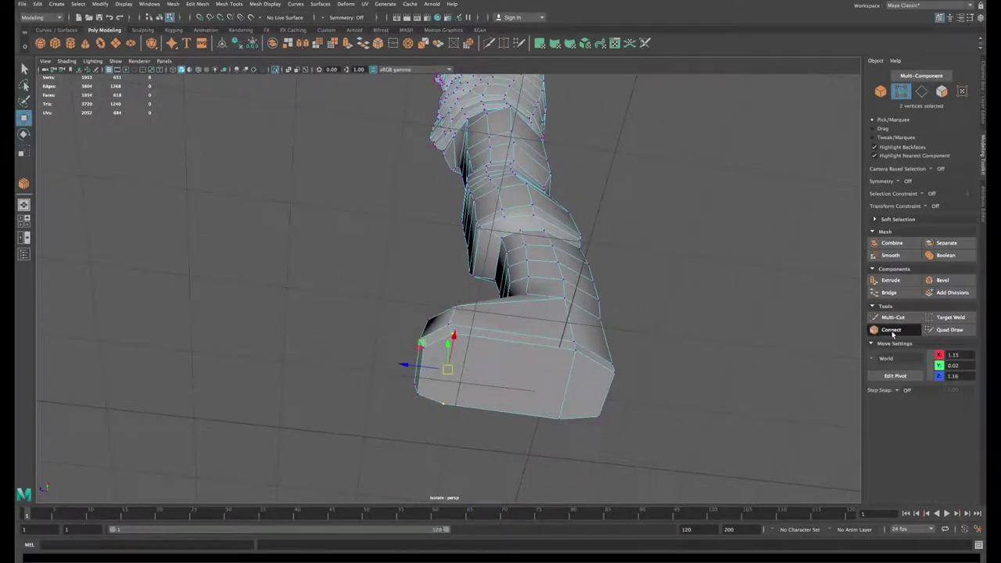
{"action": "left_click", "coordinate": [892, 332]}
{"action": "left_click_drag", "start_coordinate": [521, 376], "coordinate": [512, 380], "text": "alt"}
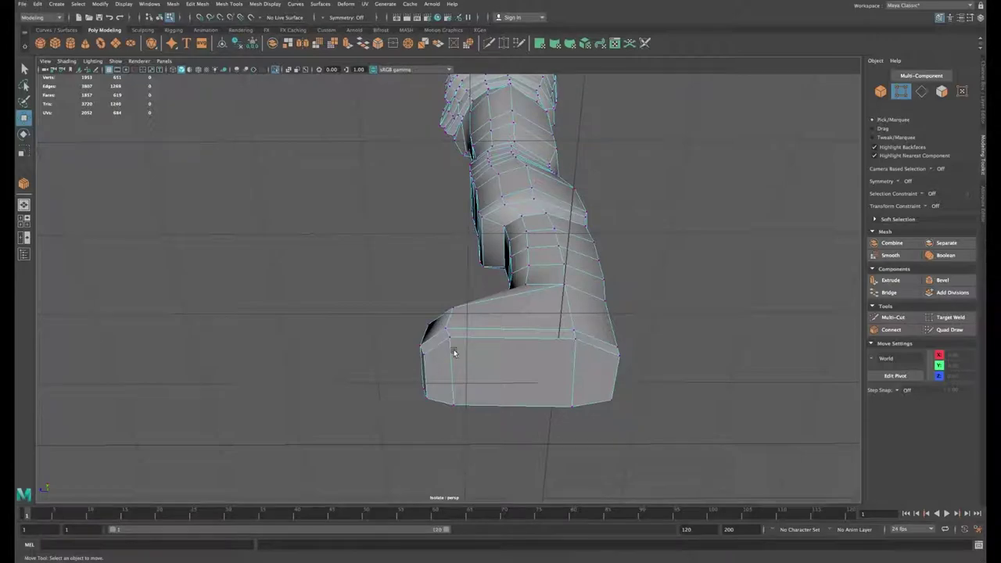
Step: Connect the ring of lengthwise edges around the foot of the boot with 2 segments
{"action": "left_click_drag", "start_coordinate": [464, 342], "coordinate": [462, 377], "text": "alt"}
{"action": "right_click_drag", "start_coordinate": [256, 324], "coordinate": [252, 302]}
{"action": "double_click", "coordinate": [484, 386]}
{"action": "mouse_move", "coordinate": [483, 387]}
{"action": "left_mouse_down", "text": "alt"}
{"action": "mouse_move", "coordinate": [629, 394]}
{"action": "mouse_move", "coordinate": [501, 380]}
{"action": "left_mouse_up", "text": "alt"}
{"action": "left_click", "coordinate": [901, 330]}
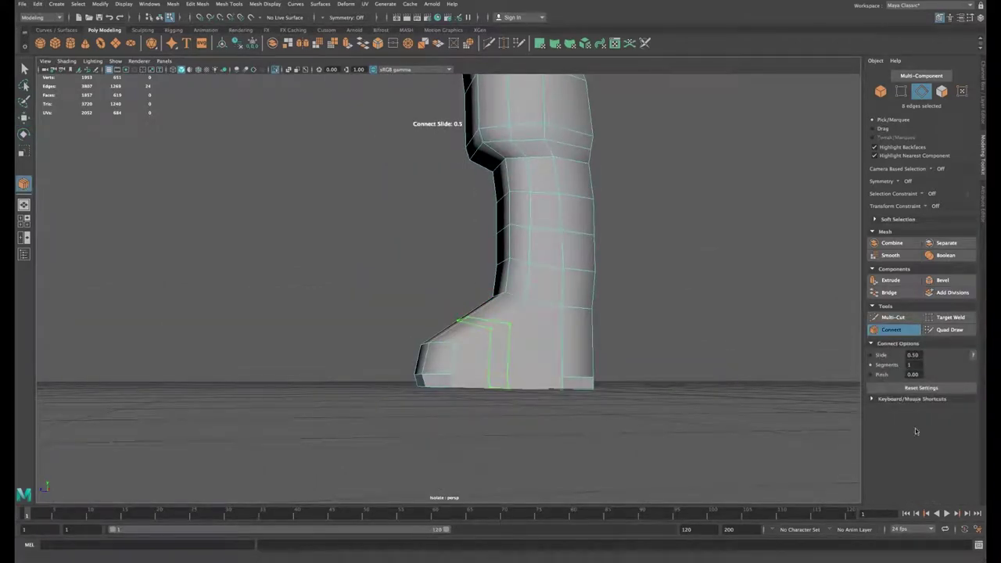
{"action": "type", "text": "2"}
{"action": "key", "text": "Return"}
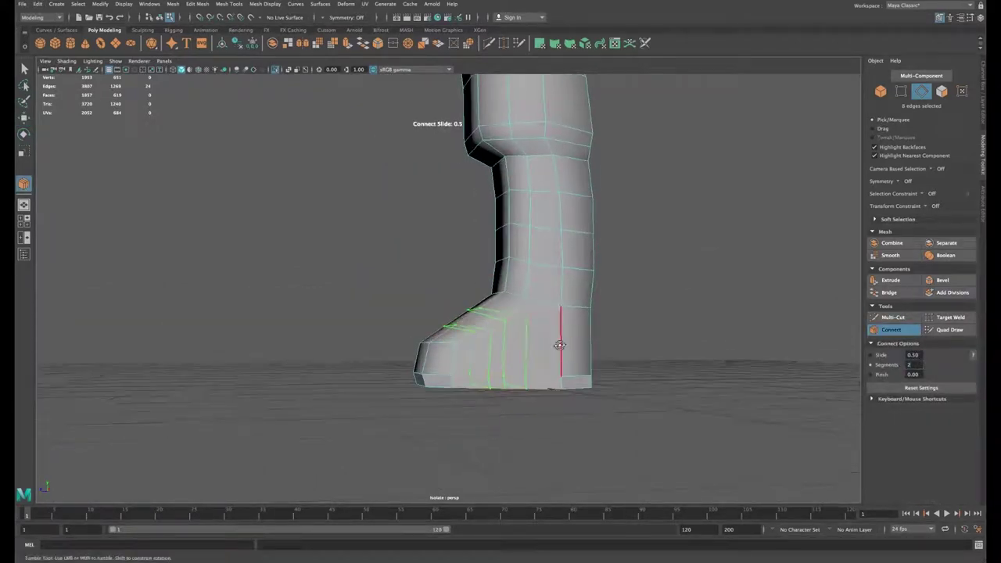
{"action": "left_click_drag", "start_coordinate": [821, 360], "coordinate": [533, 338], "text": "alt"}
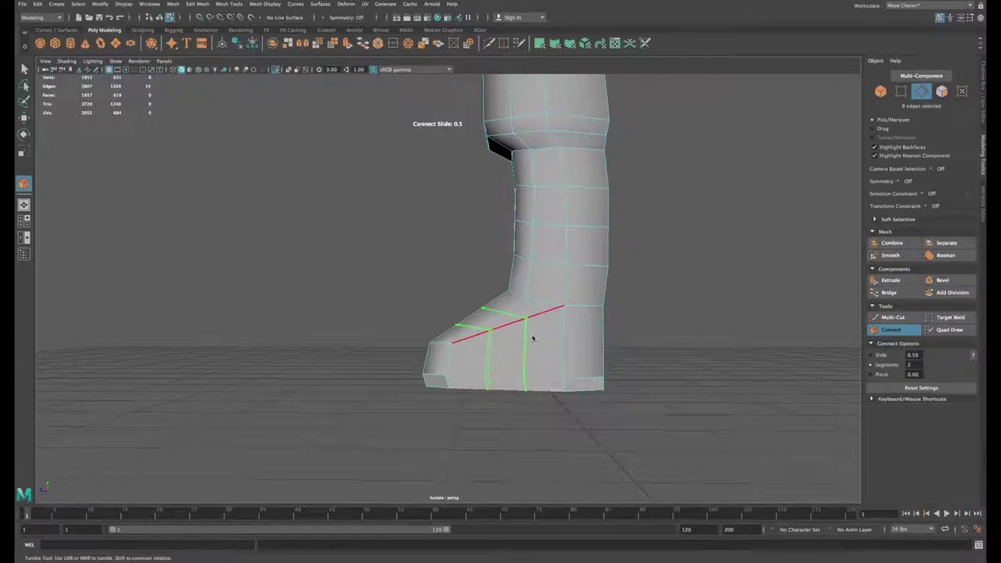
{"action": "key", "text": "w"}
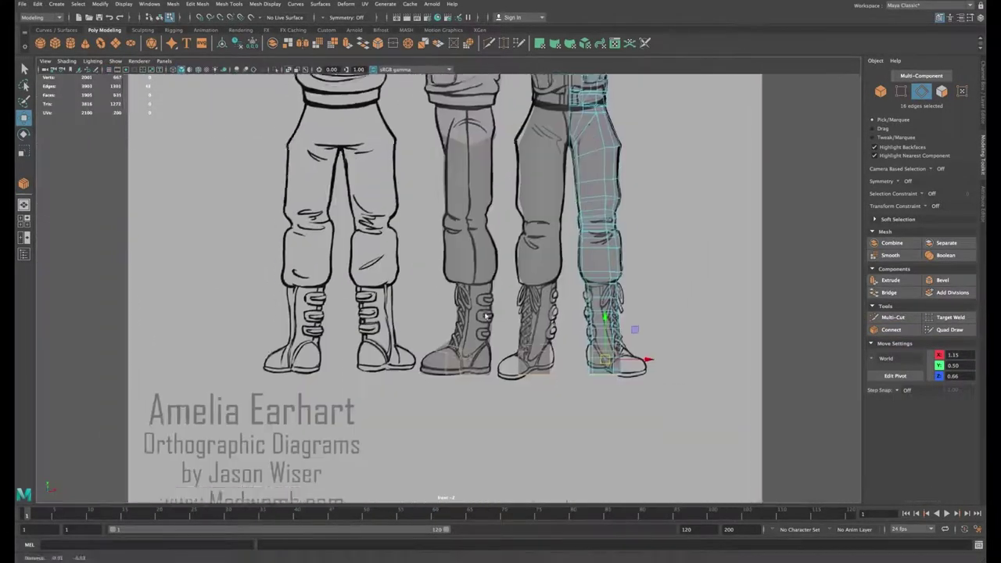
Step: Shift the forward foot loop toward the toe and straighten it by scaling over the side-view drawing
{"action": "right_click_drag", "start_coordinate": [485, 316], "coordinate": [589, 443], "text": "alt"}
{"action": "middle_click_drag", "start_coordinate": [590, 443], "coordinate": [625, 344], "text": "alt"}
{"action": "right_click_drag", "start_coordinate": [516, 321], "coordinate": [598, 371], "text": "alt"}
{"action": "middle_click_drag", "start_coordinate": [598, 371], "coordinate": [550, 359], "text": "alt"}
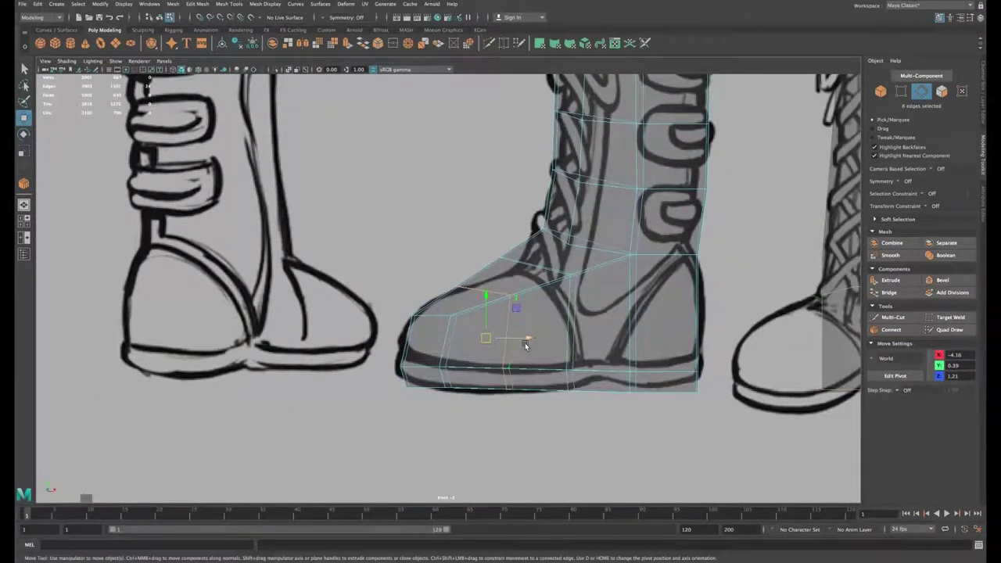
{"action": "key", "text": "r"}
{"action": "left_click_drag", "start_coordinate": [447, 339], "coordinate": [498, 338]}
{"action": "key", "text": "w"}
Step: Move the toe-cap and instep vertices in the side view to follow the boot's drawn upper outline
{"action": "right_click_drag", "start_coordinate": [498, 297], "coordinate": [463, 296]}
{"action": "left_click_drag", "start_coordinate": [472, 279], "coordinate": [482, 306]}
{"action": "left_click_drag", "start_coordinate": [458, 276], "coordinate": [485, 294]}
{"action": "left_click_drag", "start_coordinate": [478, 285], "coordinate": [464, 286]}
{"action": "left_click_drag", "start_coordinate": [433, 311], "coordinate": [450, 358]}
{"action": "left_click_drag", "start_coordinate": [455, 279], "coordinate": [471, 294]}
{"action": "left_click_drag", "start_coordinate": [494, 248], "coordinate": [511, 266]}
{"action": "left_click_drag", "start_coordinate": [501, 258], "coordinate": [514, 268]}
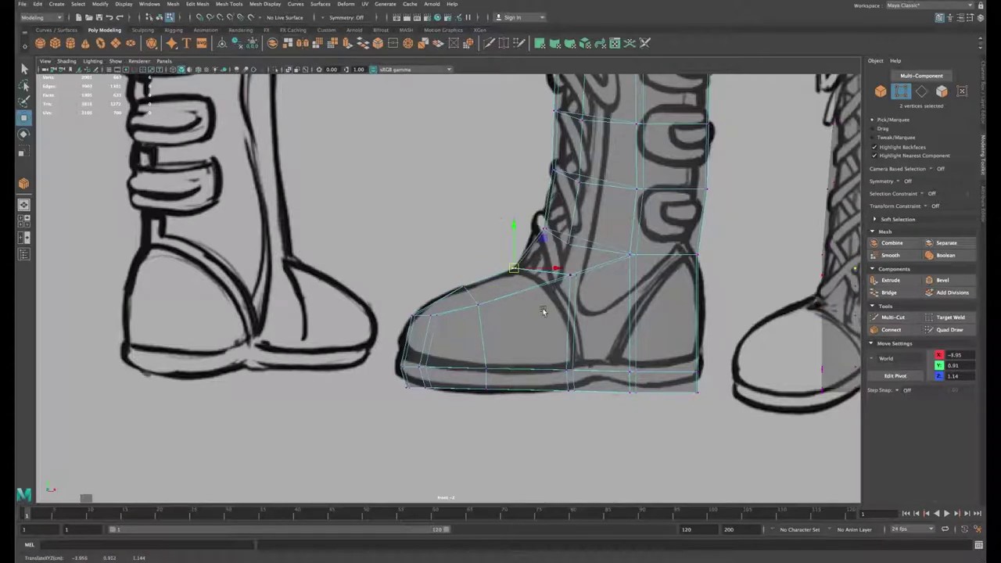
Step: Align the side and sole vertices of the rear foot loop with the drawn toe-cap seam
{"action": "left_click_drag", "start_coordinate": [551, 299], "coordinate": [580, 265]}
{"action": "left_click_drag", "start_coordinate": [572, 275], "coordinate": [549, 289]}
{"action": "left_click_drag", "start_coordinate": [549, 359], "coordinate": [563, 371]}
{"action": "left_click_drag", "start_coordinate": [582, 384], "coordinate": [573, 384]}
{"action": "middle_click_drag", "start_coordinate": [573, 384], "coordinate": [509, 394], "text": "alt"}
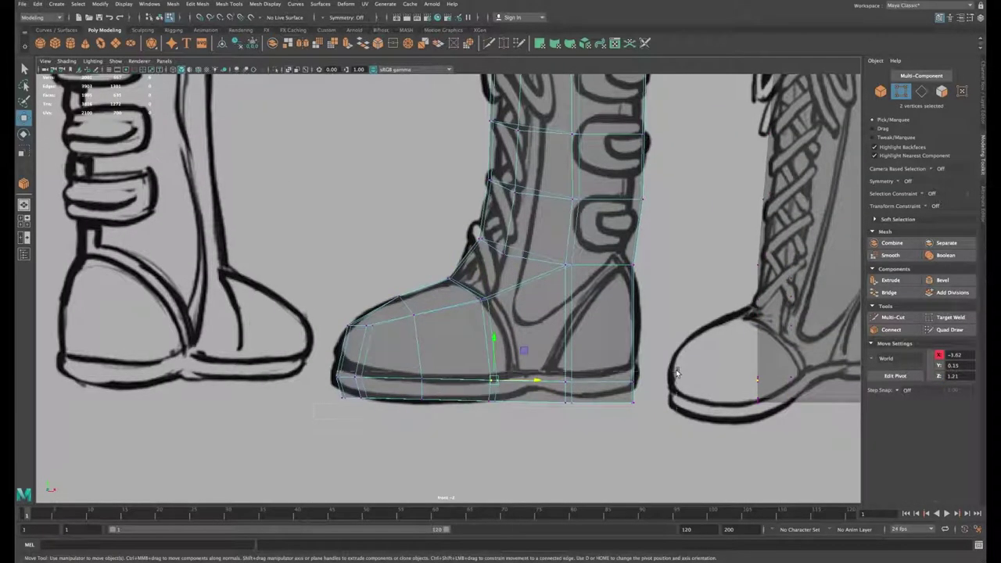
Step: Raise both rows of sole vertices slightly and adjust the ankle and toe-cap seam vertices to the drawing
{"action": "left_click_drag", "start_coordinate": [665, 365], "coordinate": [328, 415]}
{"action": "left_click_drag", "start_coordinate": [486, 345], "coordinate": [485, 339]}
{"action": "middle_click_drag", "start_coordinate": [516, 274], "coordinate": [540, 270], "text": "alt"}
{"action": "mouse_move", "coordinate": [520, 242]}
{"action": "left_mouse_down"}
{"action": "mouse_move", "coordinate": [536, 262]}
{"action": "mouse_move", "coordinate": [531, 245]}
{"action": "left_mouse_up"}
{"action": "left_click_drag", "start_coordinate": [498, 292], "coordinate": [518, 312]}
{"action": "middle_click_drag", "start_coordinate": [471, 305], "coordinate": [532, 299], "text": "alt"}
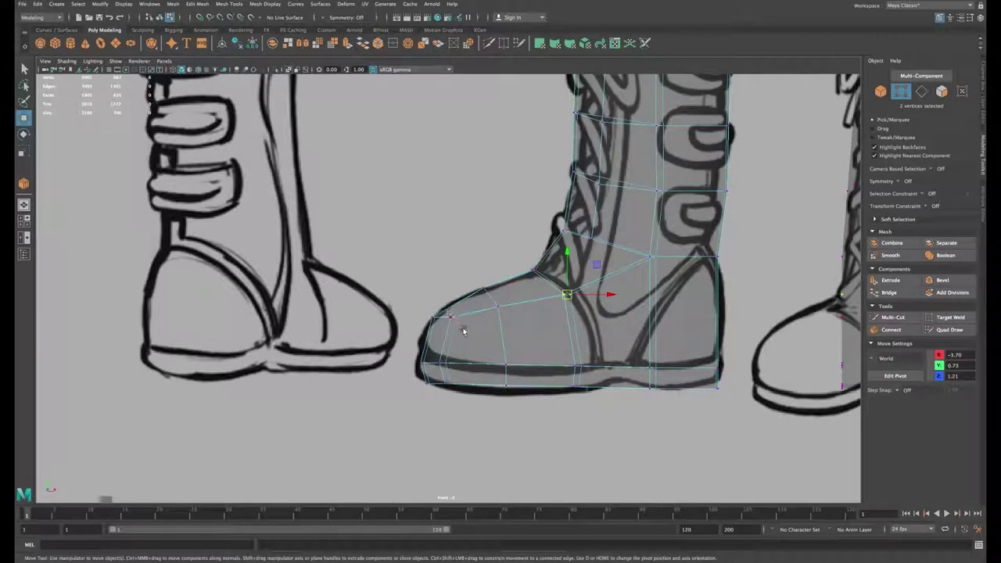
Step: Reposition the side vertices at the very front of the toe to refine the boot tip
{"action": "left_click", "coordinate": [441, 360]}
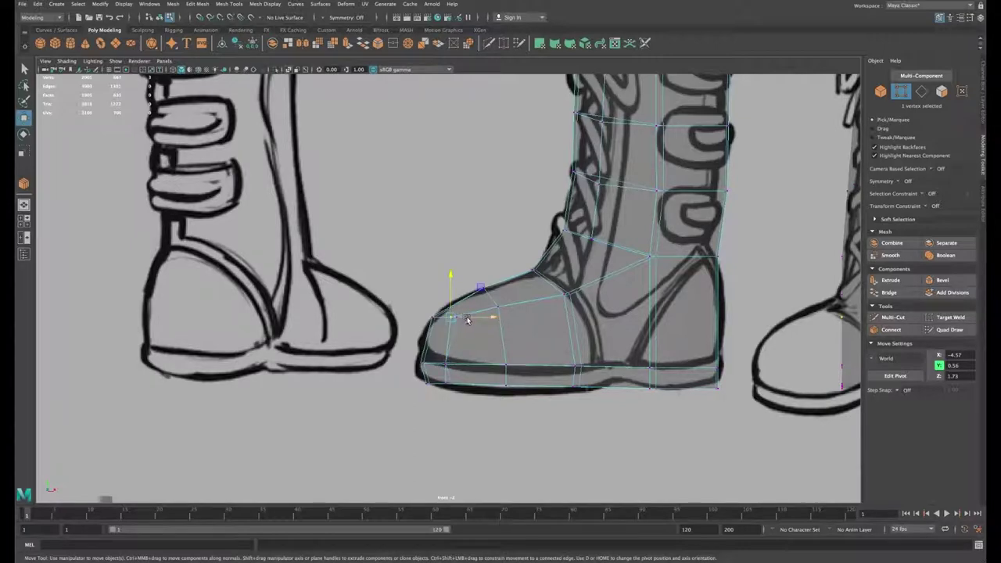
{"action": "left_click_drag", "start_coordinate": [467, 319], "coordinate": [472, 319]}
{"action": "left_click_drag", "start_coordinate": [437, 373], "coordinate": [460, 386]}
{"action": "left_click_drag", "start_coordinate": [446, 305], "coordinate": [463, 352]}
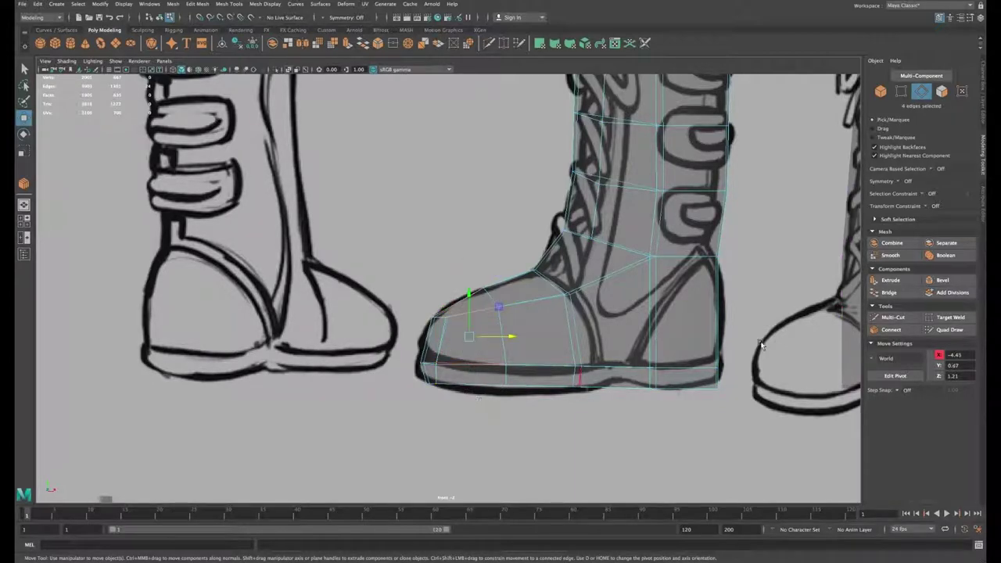
Step: Connect the selected edge ring across the toe cap with 1 segment to insert a new loop near the boot tip
{"action": "left_click", "coordinate": [891, 329]}
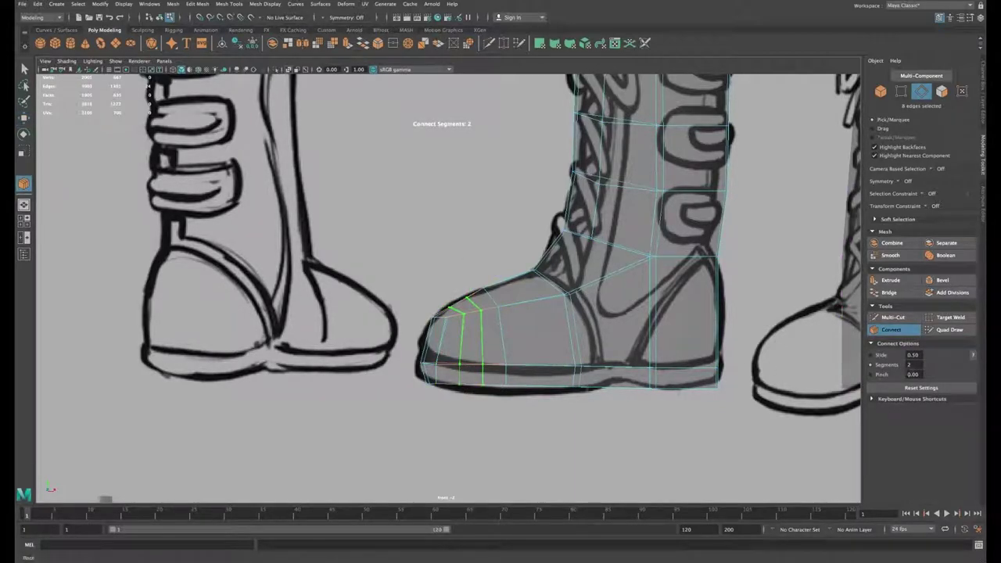
{"action": "type", "text": "1"}
{"action": "key", "text": "Return"}
{"action": "key", "text": "w"}
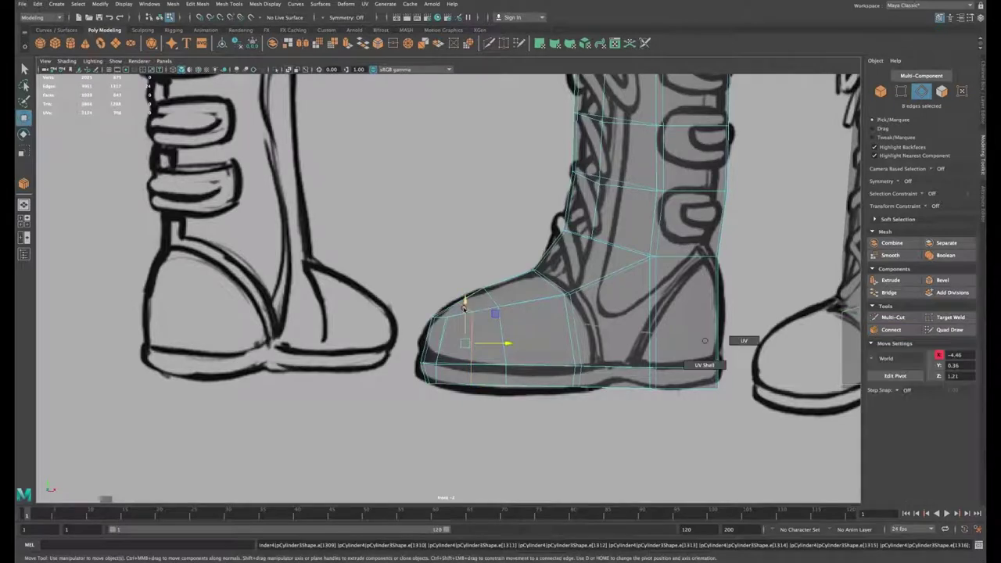
Step: Reposition the top, side and sole vertices of the toe loops to follow the drawn toe outline and space them evenly
{"action": "right_click_drag", "start_coordinate": [469, 314], "coordinate": [432, 313]}
{"action": "left_click_drag", "start_coordinate": [444, 290], "coordinate": [456, 303]}
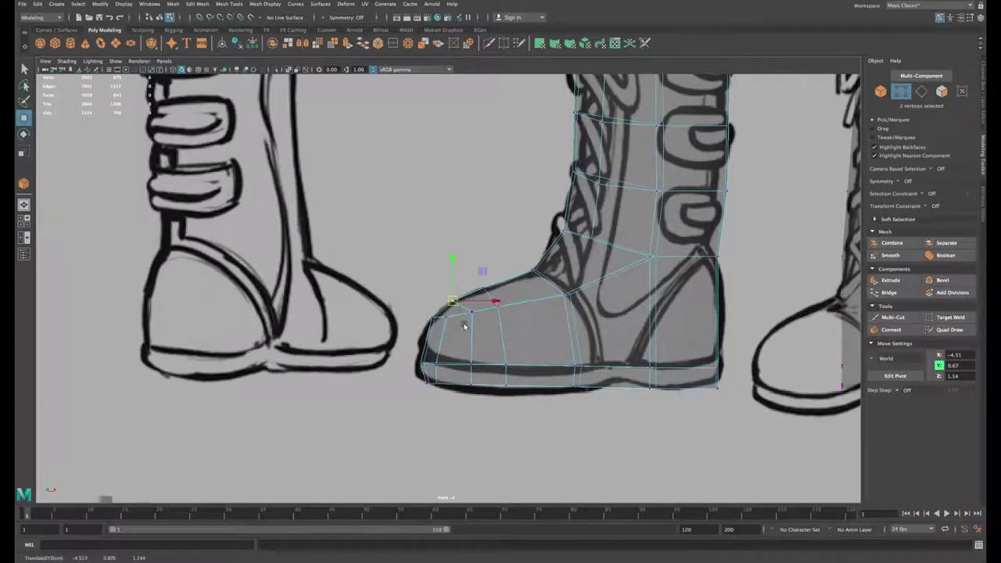
{"action": "mouse_move", "coordinate": [464, 325]}
{"action": "middle_mouse_down"}
{"action": "mouse_move", "coordinate": [472, 320]}
{"action": "mouse_move", "coordinate": [450, 312]}
{"action": "mouse_move", "coordinate": [447, 331]}
{"action": "middle_mouse_up"}
{"action": "left_click_drag", "start_coordinate": [464, 357], "coordinate": [480, 392]}
{"action": "left_click_drag", "start_coordinate": [490, 375], "coordinate": [486, 376]}
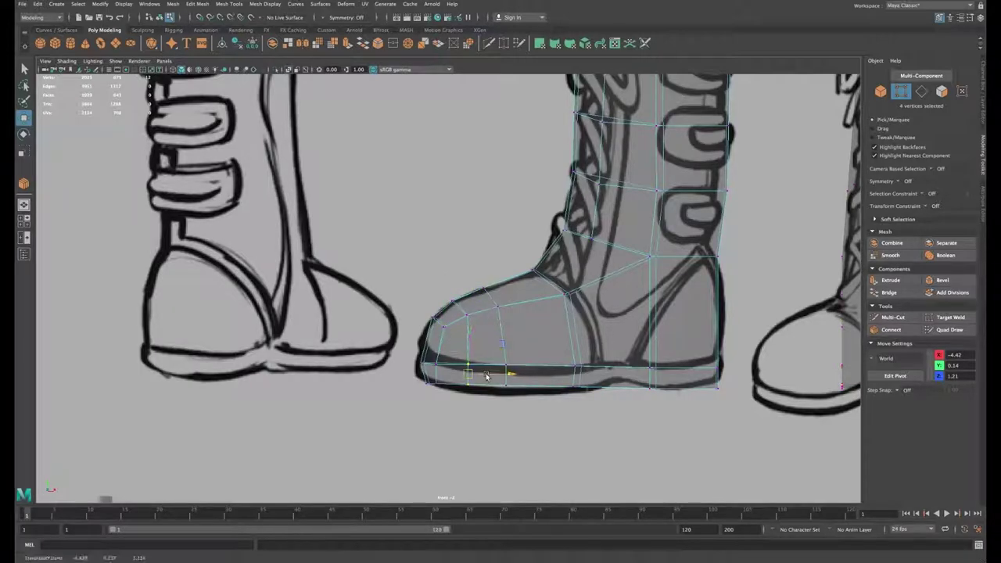
{"action": "left_click_drag", "start_coordinate": [484, 303], "coordinate": [504, 317]}
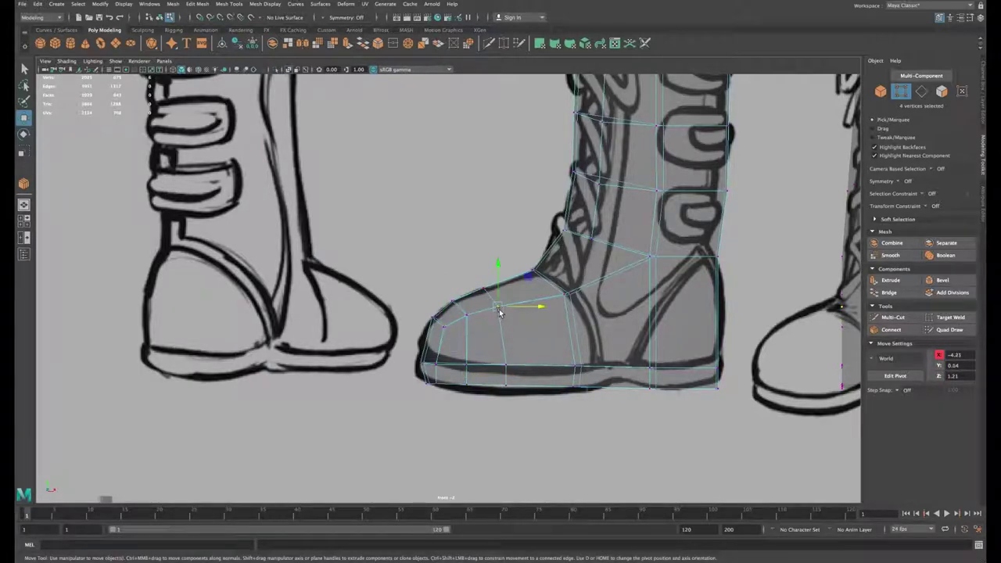
{"action": "left_click_drag", "start_coordinate": [522, 379], "coordinate": [519, 381]}
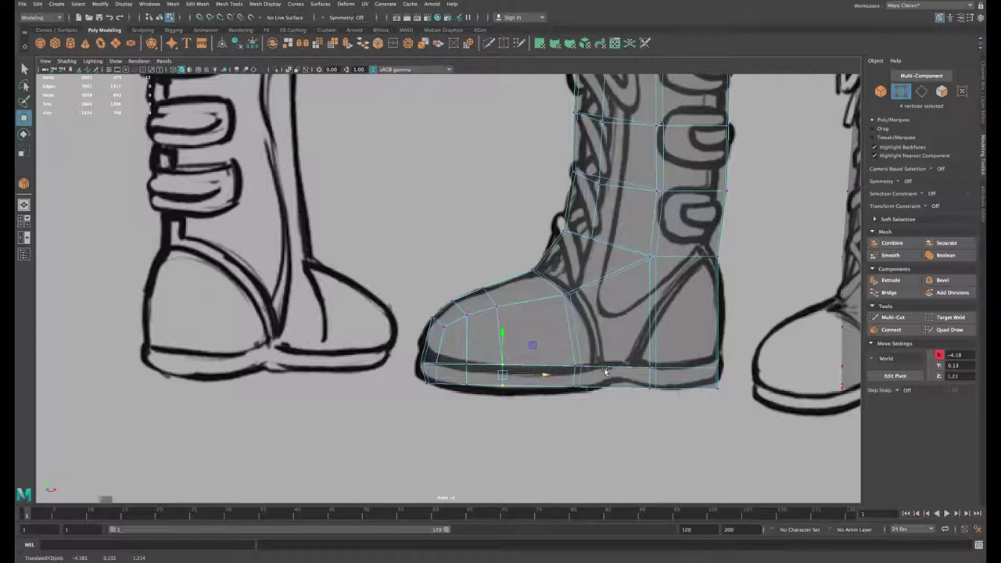
Step: Shift the inner column of front vertices on the lower leg and boot, plus the matching trouser-cuff vertices, toward the leg's middle
{"action": "right_click_drag", "start_coordinate": [606, 372], "coordinate": [523, 306], "text": "alt"}
{"action": "middle_click_drag", "start_coordinate": [576, 347], "coordinate": [527, 331], "text": "alt"}
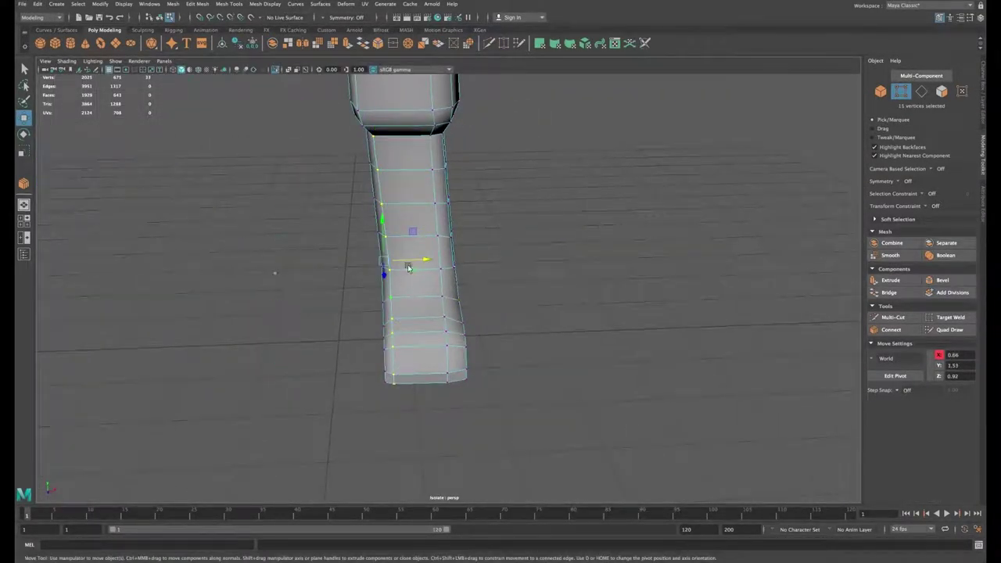
{"action": "left_click_drag", "start_coordinate": [407, 261], "coordinate": [411, 262]}
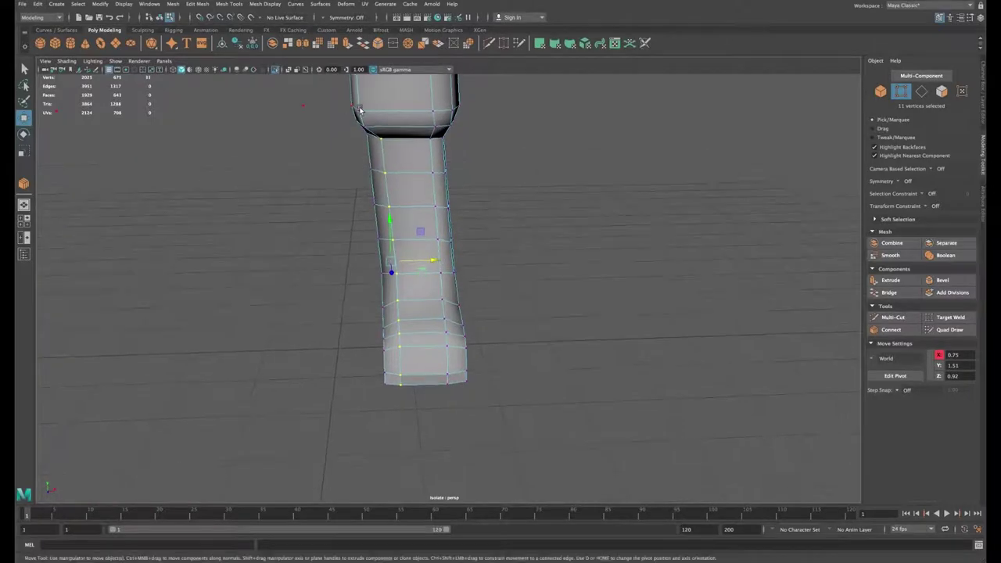
{"action": "left_click_drag", "start_coordinate": [350, 102], "coordinate": [374, 132]}
{"action": "left_click_drag", "start_coordinate": [380, 118], "coordinate": [388, 118]}
Step: Connect the edge ring across the front of the leg to insert a vertical loop down the trousers and boot
{"action": "left_click_drag", "start_coordinate": [406, 233], "coordinate": [440, 259], "text": "alt"}
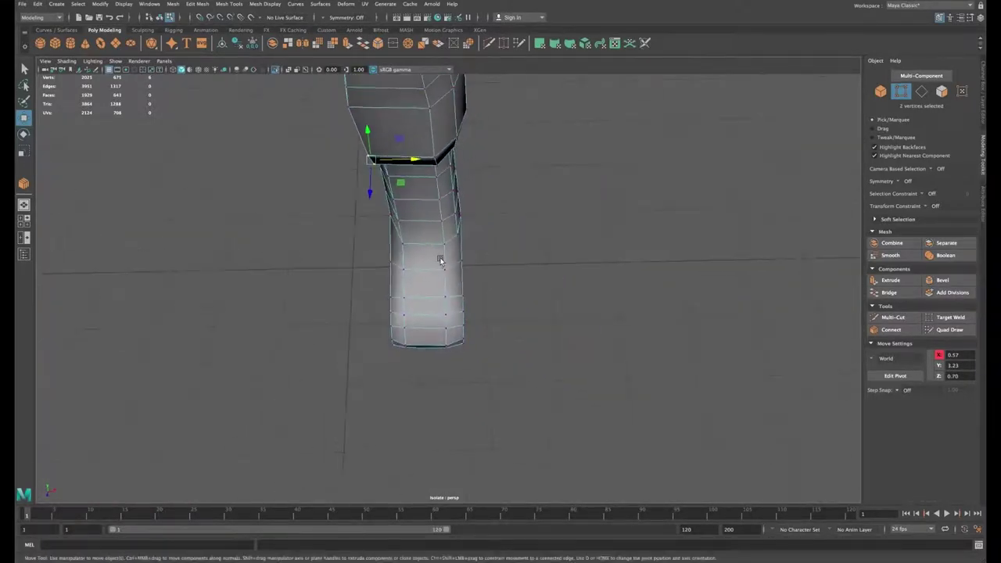
{"action": "left_click_drag", "start_coordinate": [423, 319], "coordinate": [440, 283], "text": "alt"}
{"action": "scroll", "coordinate": [440, 283], "scroll_direction": "down", "scroll_amount": 5}
{"action": "middle_click_drag", "start_coordinate": [473, 242], "coordinate": [498, 346], "text": "alt"}
{"action": "left_click_drag", "start_coordinate": [498, 346], "coordinate": [459, 236], "text": "alt"}
{"action": "right_click_drag", "start_coordinate": [460, 235], "coordinate": [460, 209]}
{"action": "left_click", "coordinate": [460, 258]}
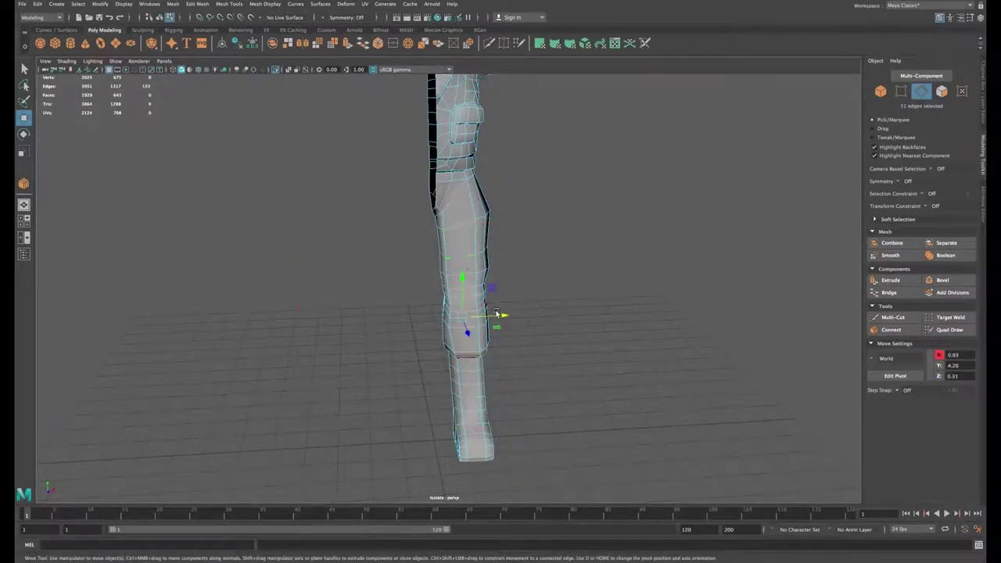
{"action": "left_click_drag", "start_coordinate": [496, 313], "coordinate": [404, 287], "text": "alt"}
{"action": "left_click", "coordinate": [891, 329]}
{"action": "key", "text": "r"}
{"action": "left_click_drag", "start_coordinate": [342, 302], "coordinate": [438, 350]}
{"action": "scroll", "coordinate": [439, 313], "scroll_direction": "up", "scroll_amount": 5}
Step: Move the outer, inner and middle edges at the front of the sole forward to round the boot tip
{"action": "left_click", "coordinate": [474, 388]}
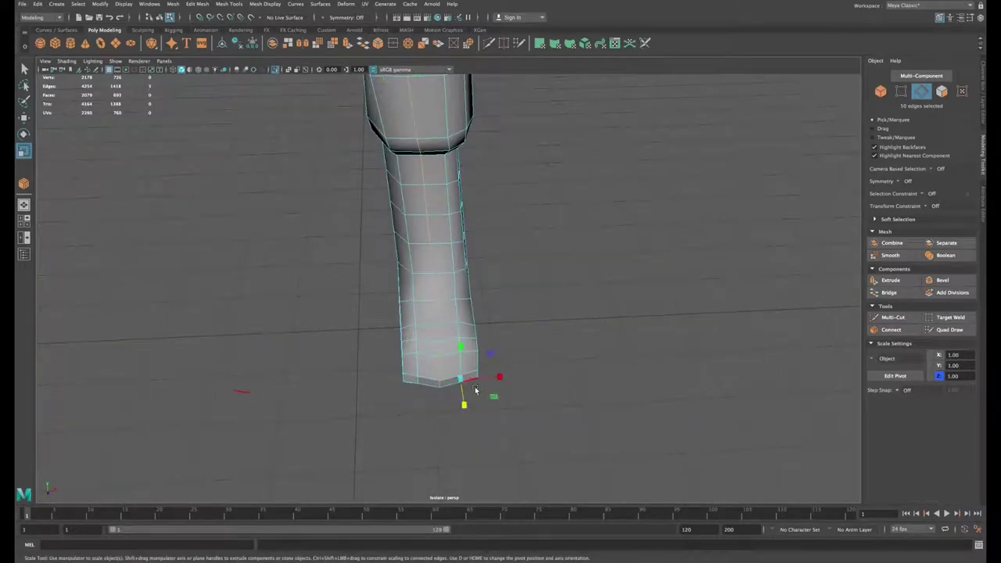
{"action": "key", "text": "w"}
{"action": "left_click", "coordinate": [463, 403]}
{"action": "left_click", "coordinate": [418, 383]}
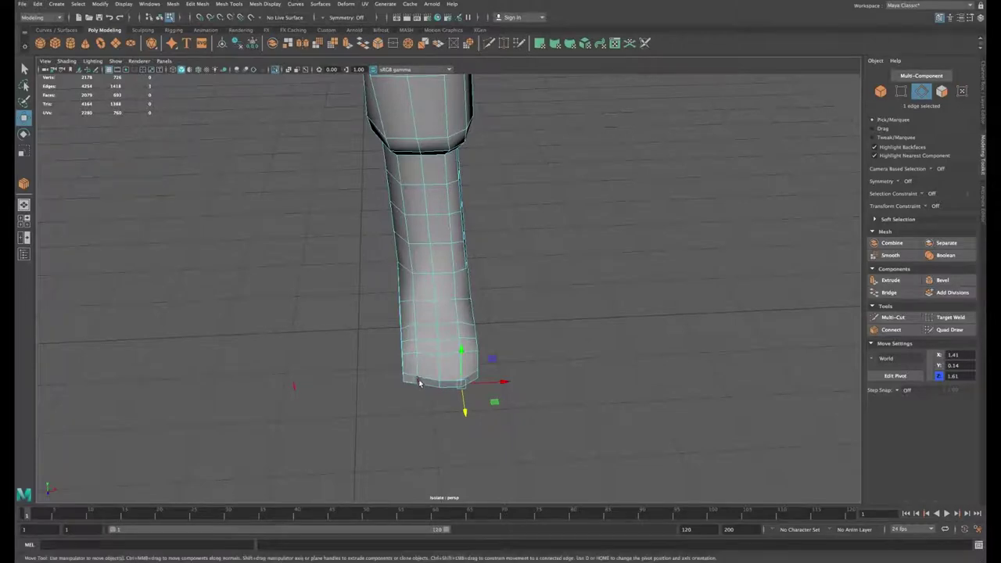
{"action": "left_click_drag", "start_coordinate": [419, 407], "coordinate": [420, 412]}
{"action": "left_click", "coordinate": [469, 383]}
{"action": "middle_click_drag", "start_coordinate": [440, 387], "coordinate": [440, 399]}
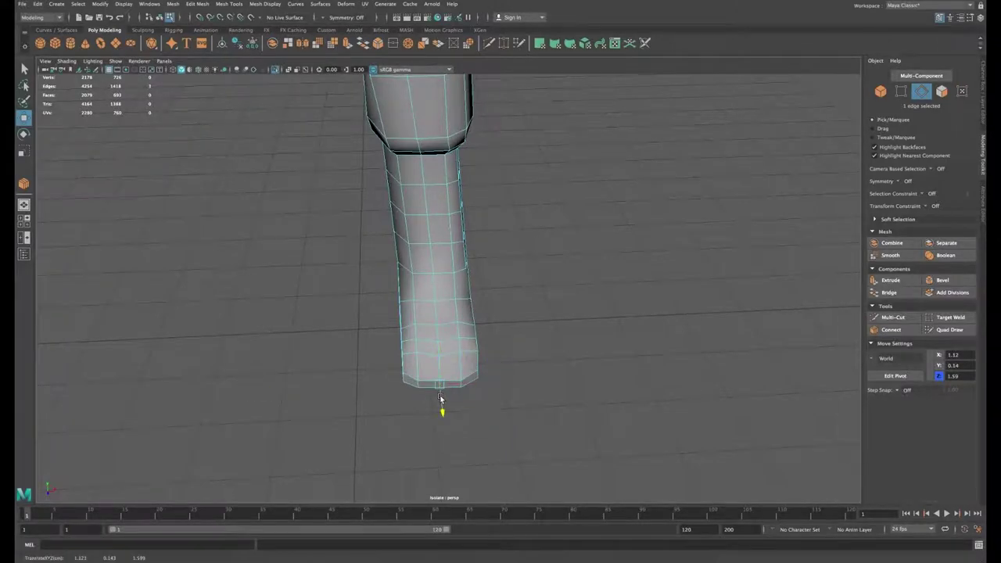
Step: Raise the middle edges running along the top of the toe and instep to round the foot's upper surface
{"action": "left_click_drag", "start_coordinate": [493, 368], "coordinate": [457, 322], "text": "alt"}
{"action": "left_click", "coordinate": [384, 340]}
{"action": "left_click", "coordinate": [408, 326], "text": "shift"}
{"action": "left_click", "coordinate": [432, 319], "text": "shift"}
{"action": "left_click", "coordinate": [384, 346]}
{"action": "left_click", "coordinate": [406, 337], "text": "shift"}
{"action": "left_click", "coordinate": [429, 326], "text": "shift"}
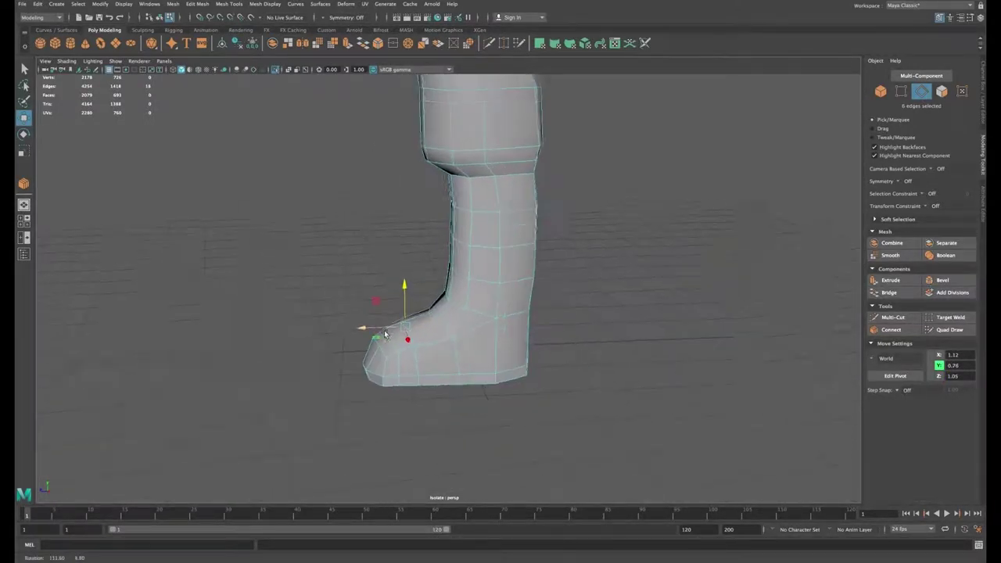
Step: Connect the two vertices on the side of the ankle to add an edge between the instep and the foot
{"action": "middle_click_drag", "start_coordinate": [461, 320], "coordinate": [469, 344], "text": "alt"}
{"action": "right_click_drag", "start_coordinate": [468, 342], "coordinate": [424, 341]}
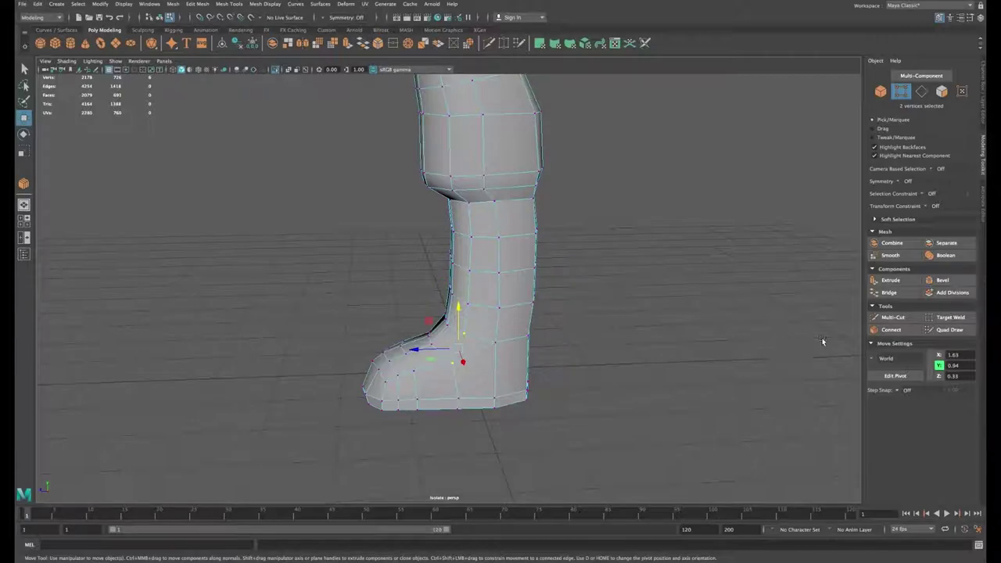
{"action": "left_click", "coordinate": [890, 329]}
{"action": "key", "text": "w"}
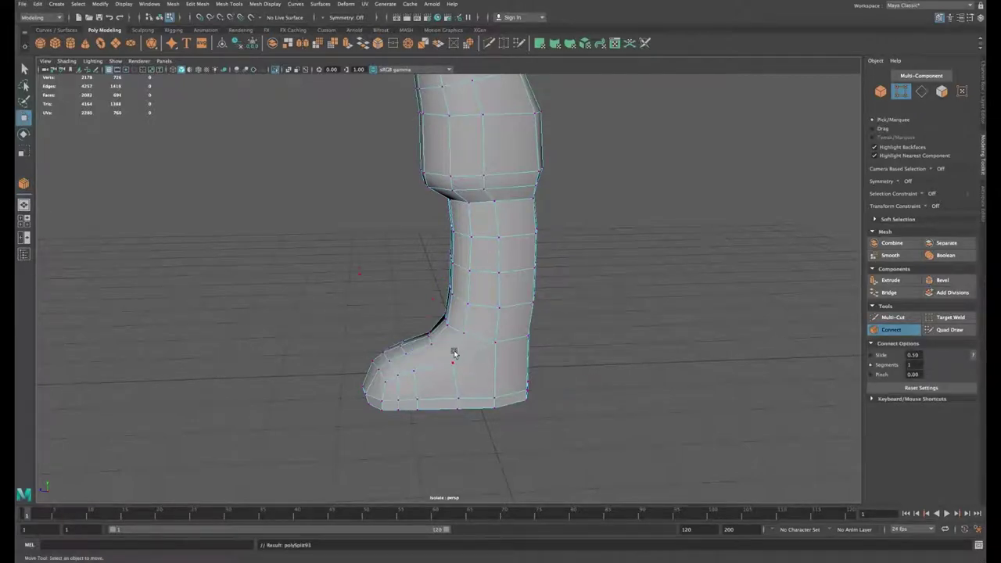
{"action": "left_click_drag", "start_coordinate": [453, 353], "coordinate": [391, 372], "text": "alt"}
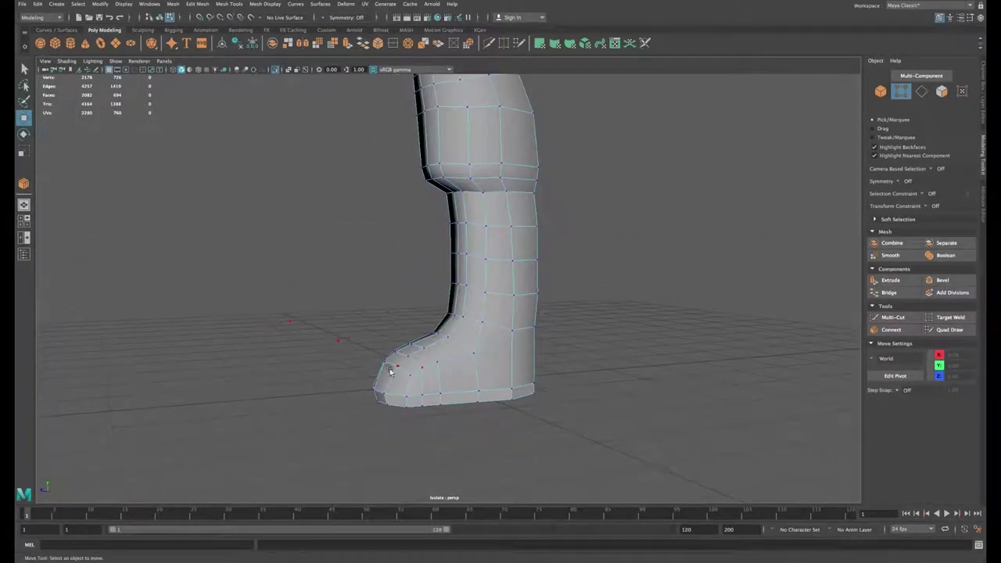
Step: Connect the ring of vertical edges around the foot to insert a horizontal loop, and position it lower above the sole
{"action": "mouse_move", "coordinate": [491, 368]}
{"action": "right_mouse_down"}
{"action": "mouse_move", "coordinate": [487, 356]}
{"action": "mouse_move", "coordinate": [482, 380]}
{"action": "right_mouse_up"}
{"action": "left_click", "coordinate": [480, 380]}
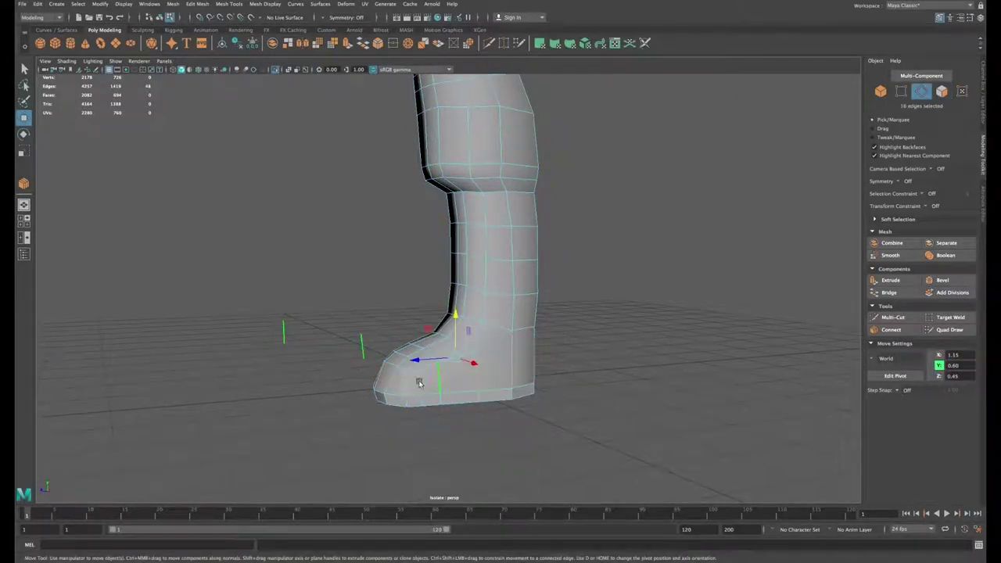
{"action": "mouse_move", "coordinate": [419, 384]}
{"action": "left_mouse_down", "text": "alt"}
{"action": "mouse_move", "coordinate": [561, 380]}
{"action": "mouse_move", "coordinate": [420, 380]}
{"action": "left_mouse_up", "text": "alt"}
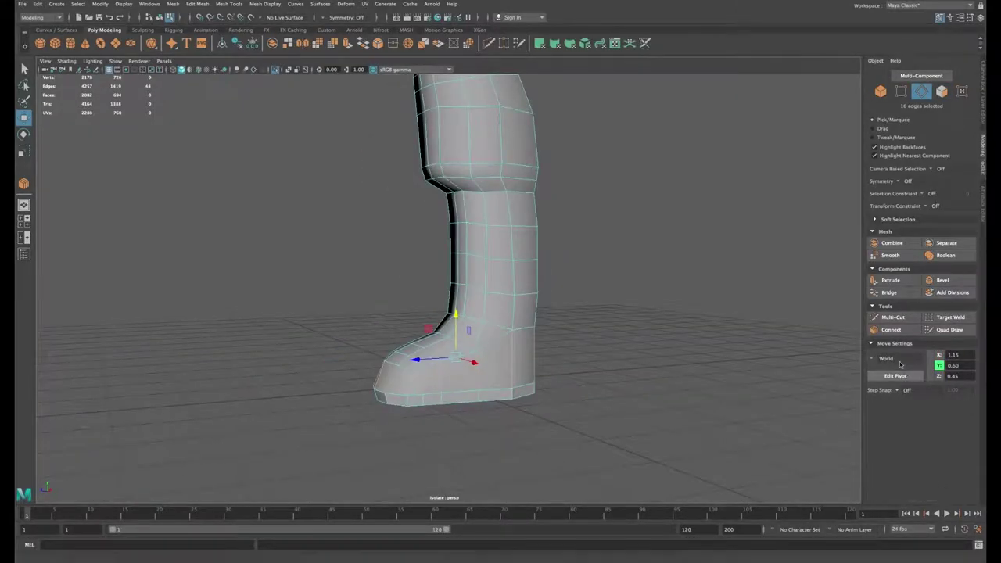
{"action": "left_click", "coordinate": [892, 330]}
{"action": "left_click_drag", "start_coordinate": [500, 362], "coordinate": [451, 344], "text": "alt"}
{"action": "key", "text": "r"}
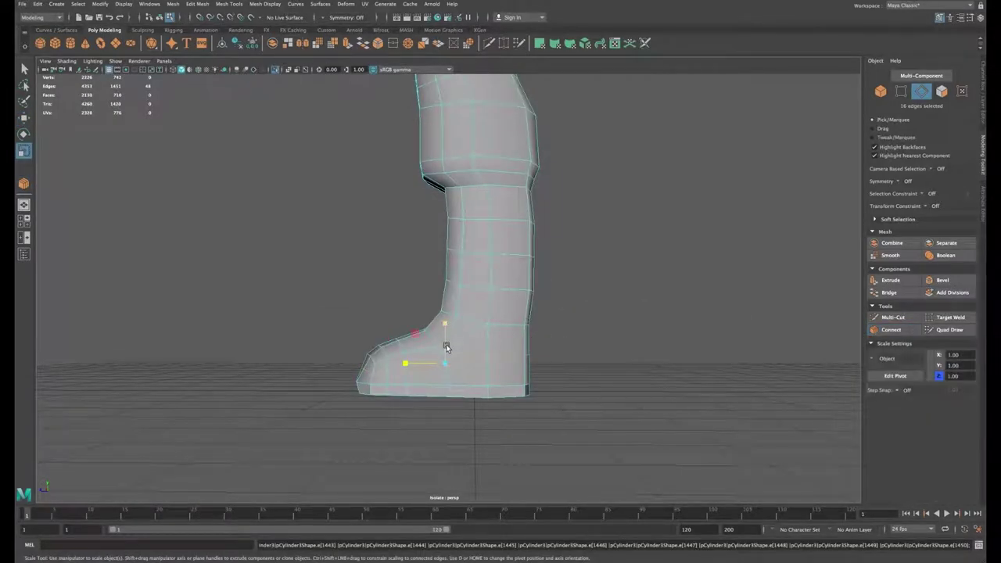
{"action": "key", "text": "w"}
{"action": "left_click_drag", "start_coordinate": [445, 334], "coordinate": [466, 364]}
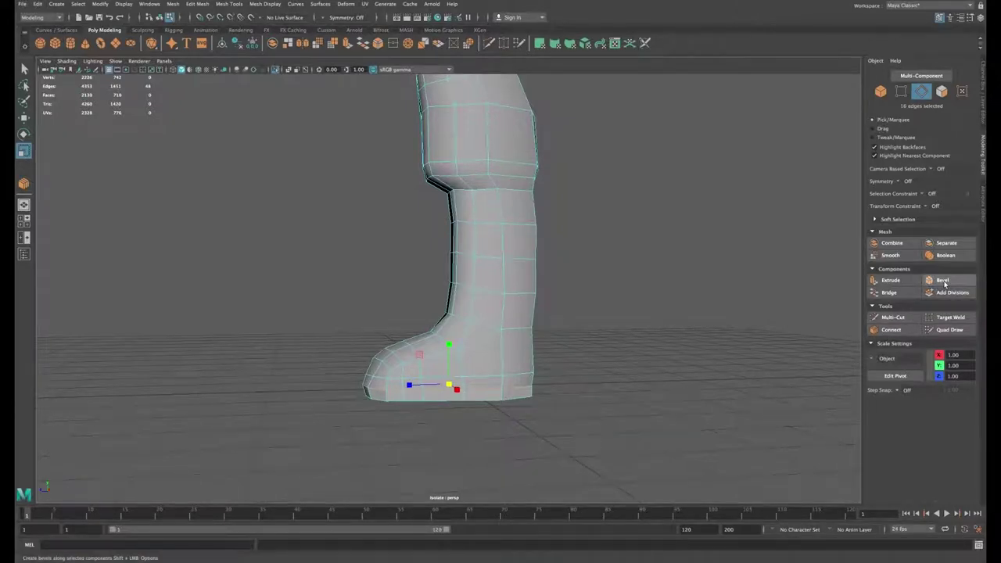
Step: Bevel the edge loop between the boot and sole with a fraction of 0.2 and raise its segment count
{"action": "left_click", "coordinate": [942, 280]}
{"action": "left_click_drag", "start_coordinate": [448, 331], "coordinate": [542, 346], "text": "alt"}
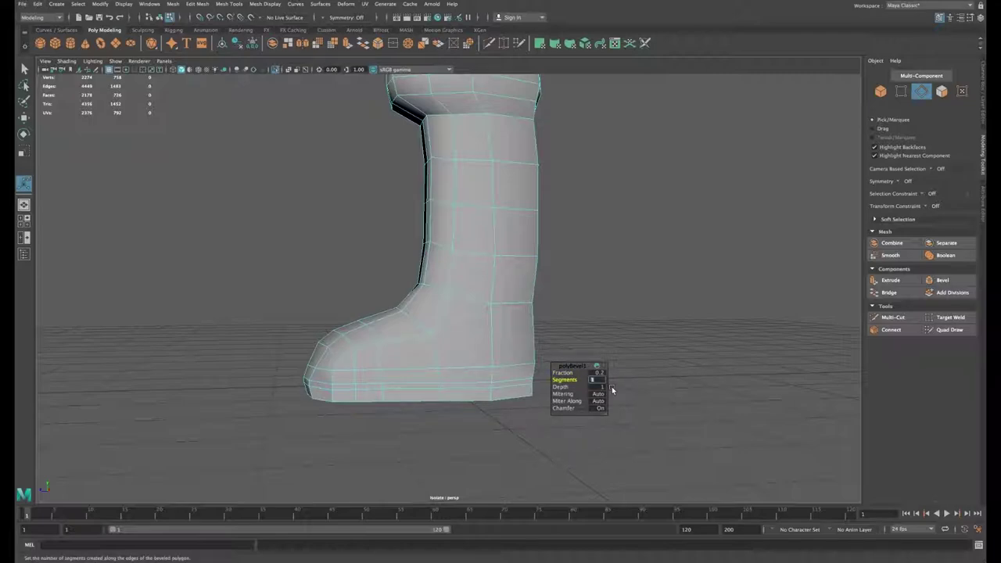
{"action": "key", "text": "Return"}
Step: Scale the middle loop of the sole bevel inward to form a groove around the boot
{"action": "left_click_drag", "start_coordinate": [538, 369], "coordinate": [554, 357], "text": "alt"}
{"action": "key", "text": "w"}
{"action": "double_click", "coordinate": [444, 389]}
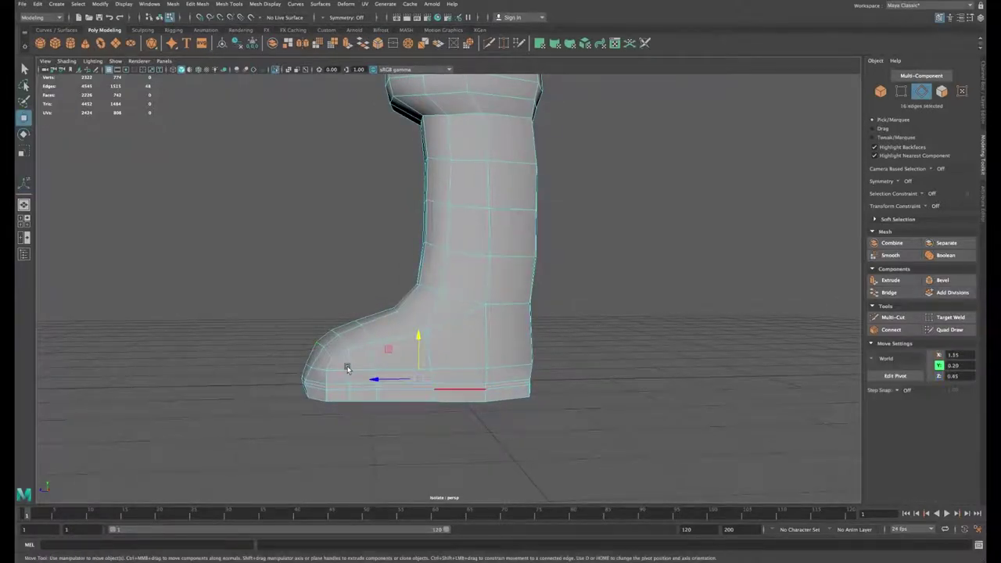
{"action": "left_click_drag", "start_coordinate": [346, 365], "coordinate": [425, 377], "text": "alt"}
{"action": "key", "text": "r"}
Step: Select all edges of the boot and apply Soften Edge
{"action": "right_click_drag", "start_coordinate": [425, 377], "coordinate": [286, 415], "text": "alt"}
{"action": "left_click_drag", "start_coordinate": [262, 420], "coordinate": [628, 138]}
{"action": "left_click_drag", "start_coordinate": [623, 202], "coordinate": [469, 204], "text": "alt"}
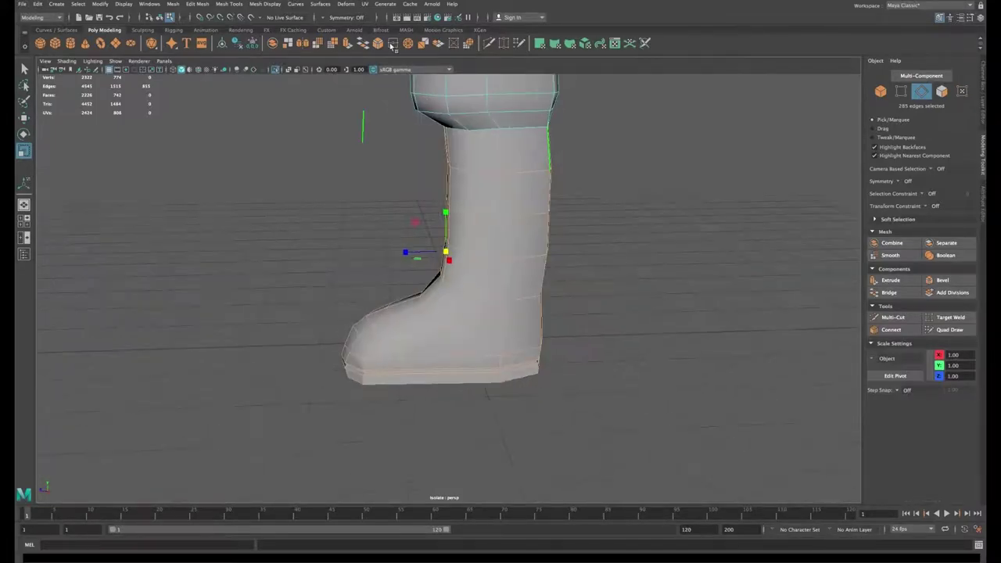
{"action": "left_click", "coordinate": [272, 6]}
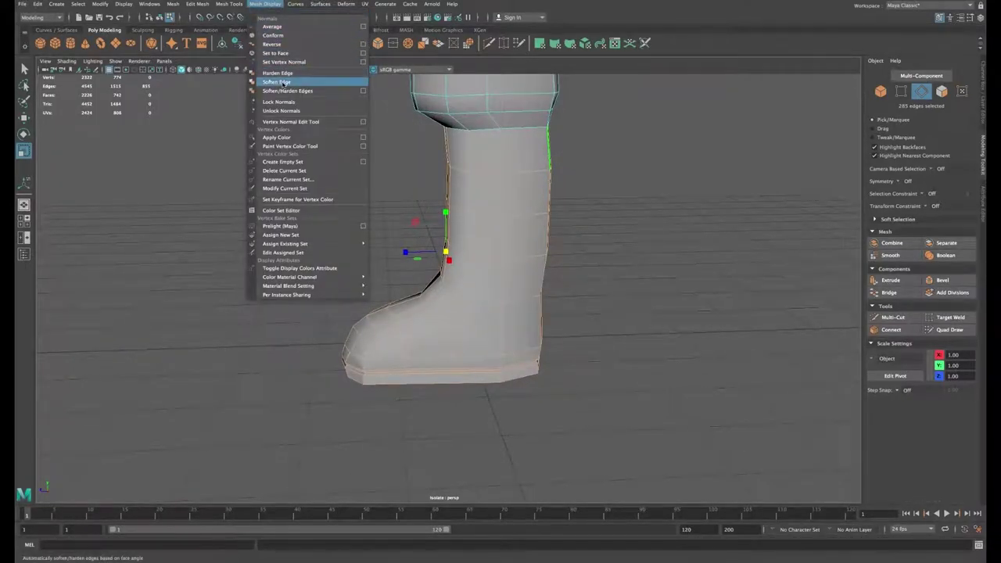
{"action": "left_click", "coordinate": [277, 82]}
Step: Select the middle loop of the sole groove and apply Harden Edge
{"action": "left_click_drag", "start_coordinate": [440, 363], "coordinate": [426, 330], "text": "alt"}
{"action": "right_click_drag", "start_coordinate": [426, 329], "coordinate": [434, 388], "text": "alt"}
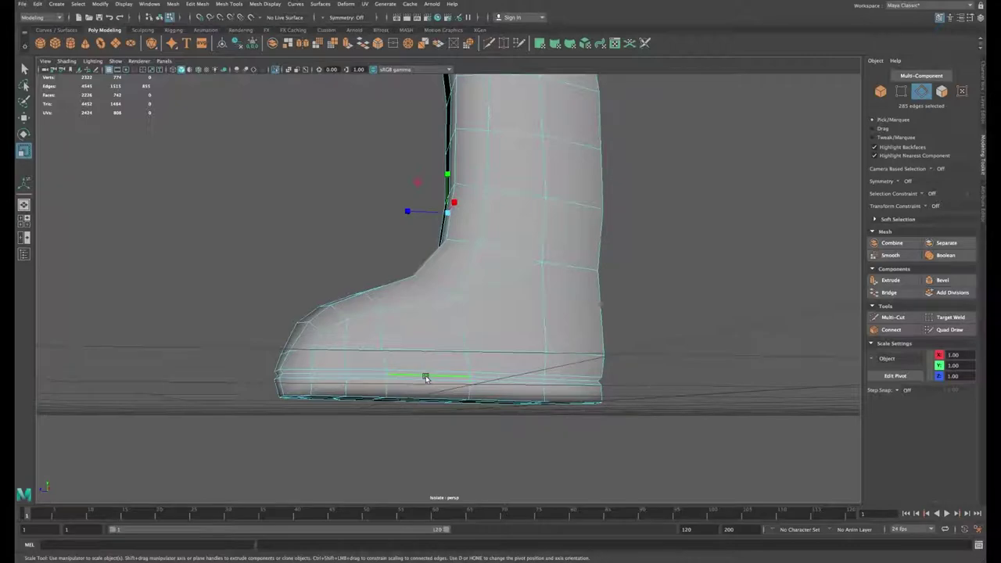
{"action": "left_click", "coordinate": [265, 4]}
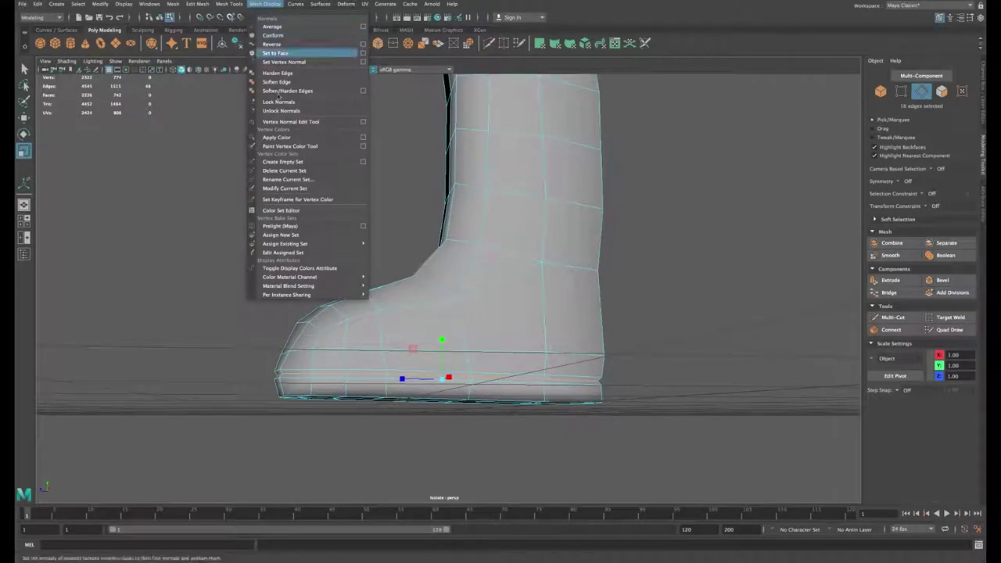
{"action": "left_click", "coordinate": [284, 76]}
Step: Push the upper toe vertices and the front sole vertices slightly outward in the side view to fill out the boot tip
{"action": "key", "text": "space"}
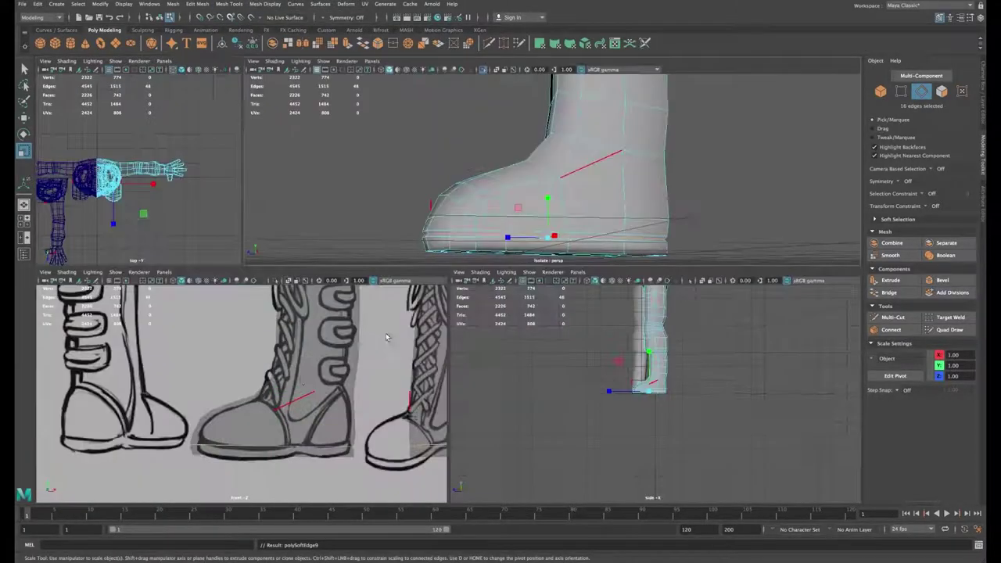
{"action": "key", "text": "space"}
{"action": "right_click_drag", "start_coordinate": [430, 364], "coordinate": [412, 357], "text": "alt"}
{"action": "middle_click_drag", "start_coordinate": [411, 357], "coordinate": [407, 333], "text": "alt"}
{"action": "right_click_drag", "start_coordinate": [406, 333], "coordinate": [352, 332]}
{"action": "left_click_drag", "start_coordinate": [805, 168], "coordinate": [413, 342]}
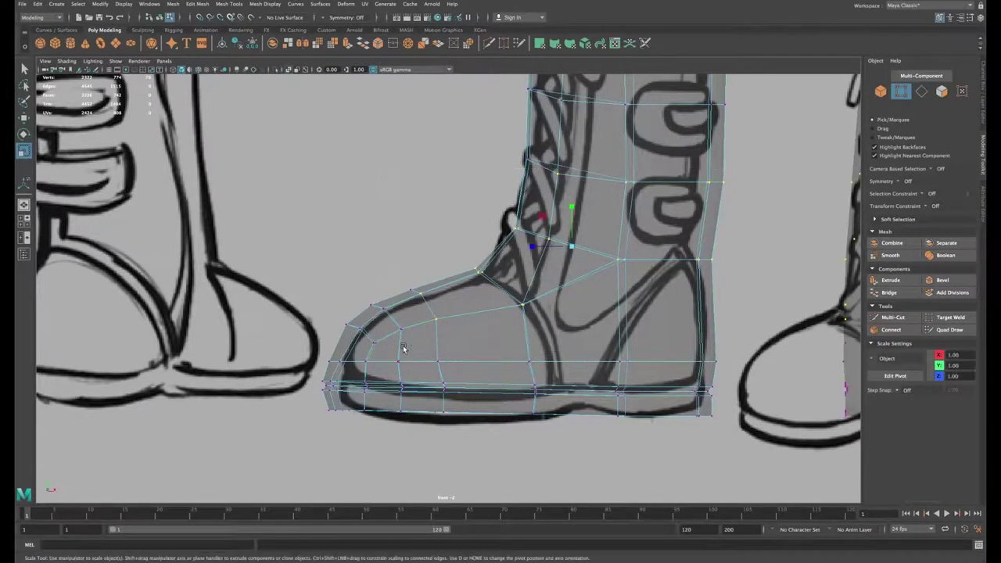
{"action": "key", "text": "w"}
{"action": "left_click_drag", "start_coordinate": [323, 353], "coordinate": [390, 316]}
{"action": "left_click_drag", "start_coordinate": [378, 308], "coordinate": [376, 302]}
{"action": "left_click_drag", "start_coordinate": [318, 352], "coordinate": [352, 365]}
{"action": "left_click_drag", "start_coordinate": [323, 422], "coordinate": [355, 413]}
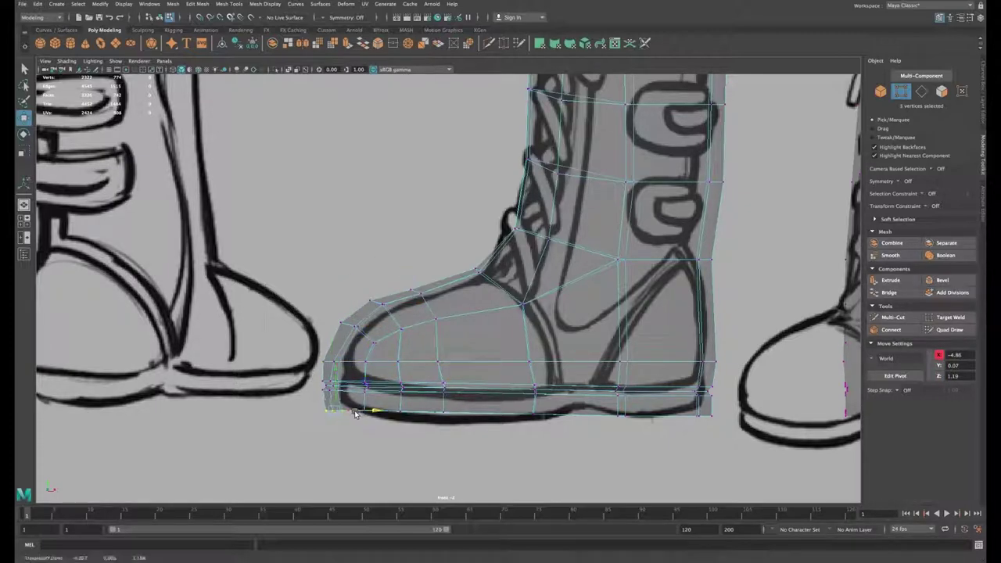
Step: Move the rear vertices of the boot, from the heel up to the trouser cuff, forward to match the drawn back outline
{"action": "scroll", "coordinate": [639, 336], "scroll_direction": "down", "scroll_amount": 5}
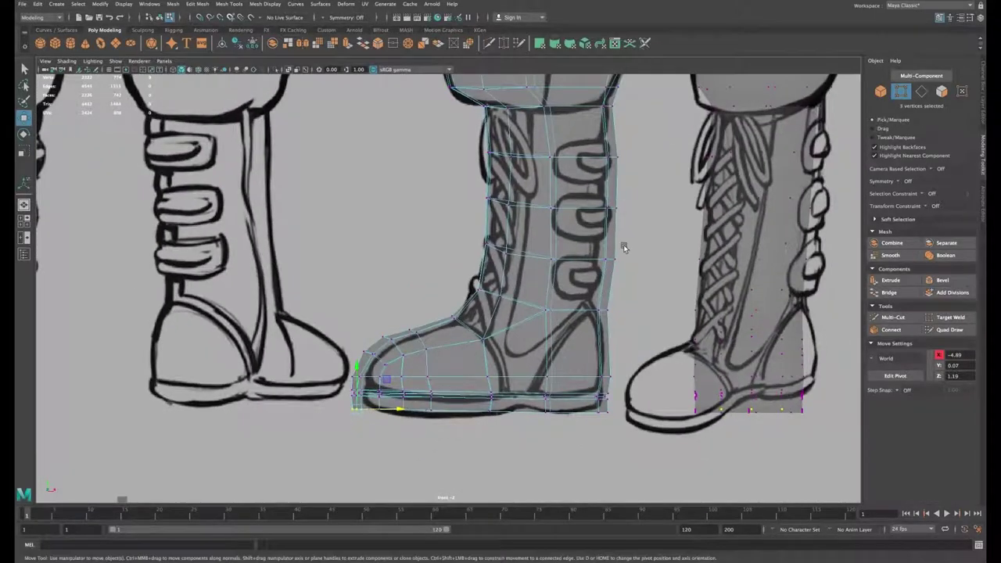
{"action": "left_click_drag", "start_coordinate": [637, 430], "coordinate": [585, 141]}
{"action": "left_click_drag", "start_coordinate": [632, 285], "coordinate": [625, 285]}
{"action": "left_click_drag", "start_coordinate": [624, 296], "coordinate": [609, 311]}
{"action": "left_click_drag", "start_coordinate": [629, 139], "coordinate": [583, 272]}
{"action": "left_click_drag", "start_coordinate": [627, 210], "coordinate": [620, 210]}
{"action": "middle_click_drag", "start_coordinate": [606, 111], "coordinate": [603, 207], "text": "alt"}
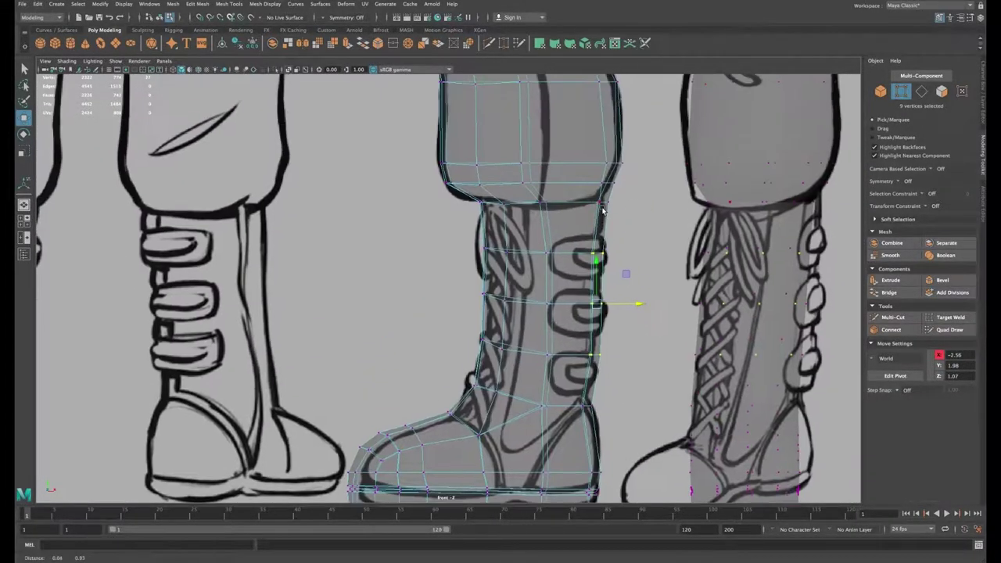
{"action": "left_click_drag", "start_coordinate": [621, 192], "coordinate": [586, 215]}
{"action": "middle_click_drag", "start_coordinate": [588, 275], "coordinate": [602, 218], "text": "alt"}
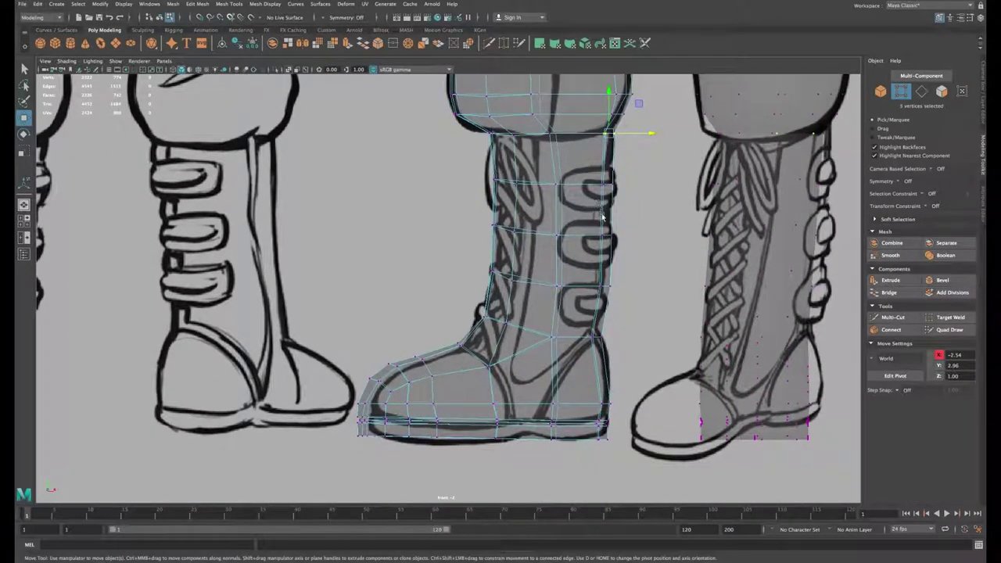
Step: Align the toe-cap seam vertices down to the sole with the drawn seam, and adjust the toe's side vertices above the sole
{"action": "left_click_drag", "start_coordinate": [485, 401], "coordinate": [516, 411]}
{"action": "left_click_drag", "start_coordinate": [510, 403], "coordinate": [513, 444]}
{"action": "left_click_drag", "start_coordinate": [511, 430], "coordinate": [522, 429]}
{"action": "left_click_drag", "start_coordinate": [479, 358], "coordinate": [503, 375]}
{"action": "left_click_drag", "start_coordinate": [502, 366], "coordinate": [505, 366]}
{"action": "left_click", "coordinate": [432, 403]}
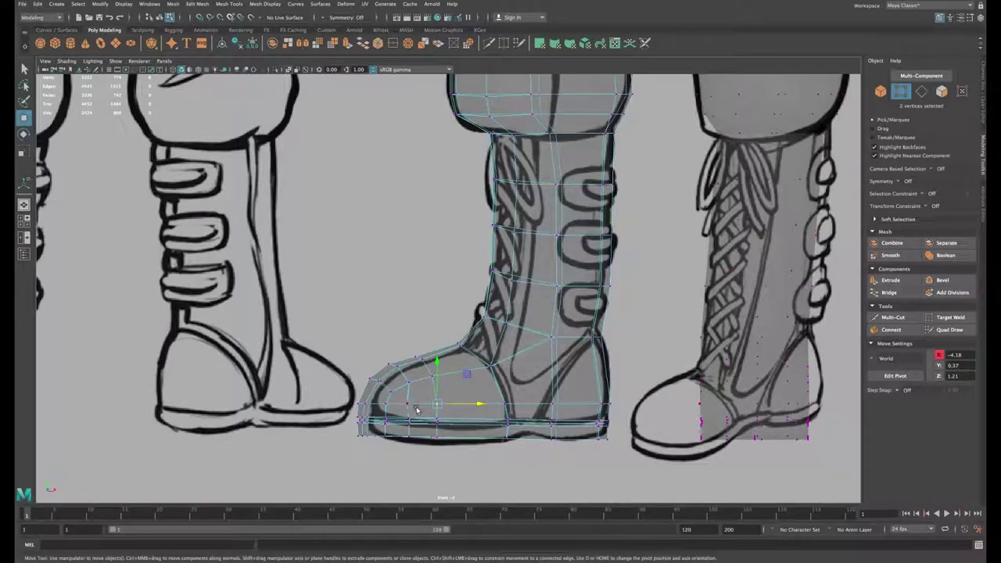
{"action": "left_click_drag", "start_coordinate": [425, 406], "coordinate": [428, 405]}
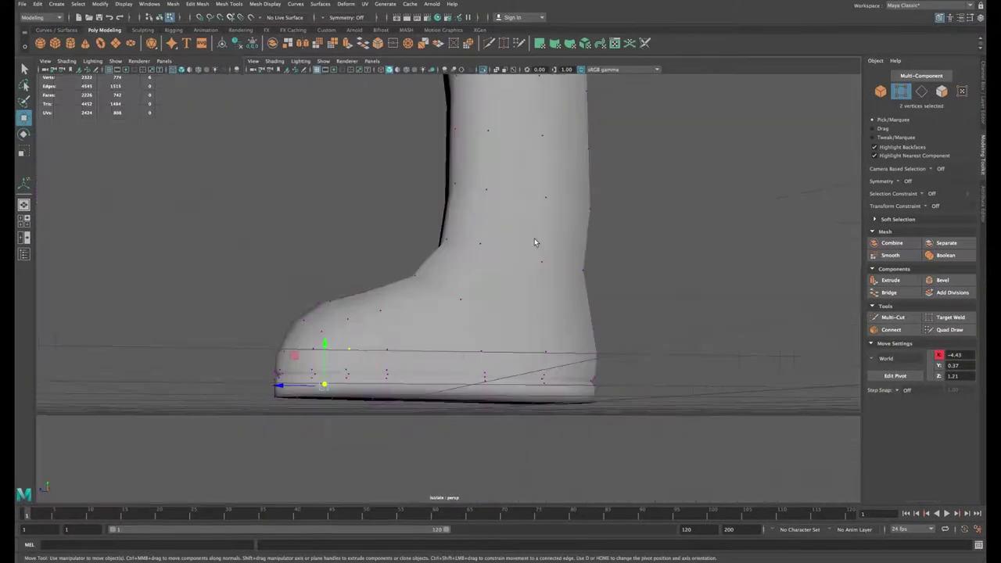
Step: Adjust the vertices along the side of the boot's sole and toe in the perspective view
{"action": "left_click_drag", "start_coordinate": [534, 238], "coordinate": [663, 303], "text": "alt"}
{"action": "left_click_drag", "start_coordinate": [512, 339], "coordinate": [519, 339], "text": "alt"}
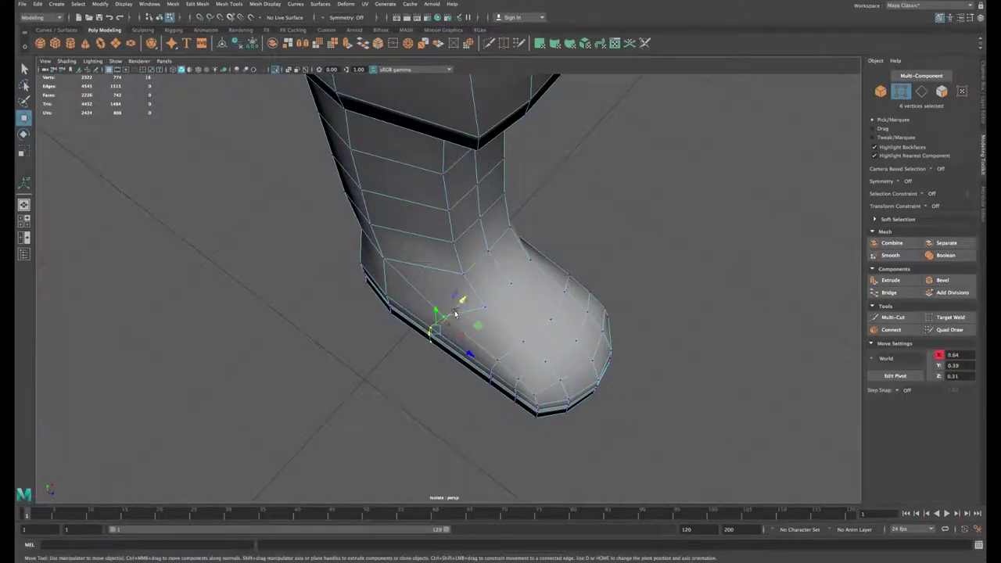
{"action": "left_click_drag", "start_coordinate": [455, 314], "coordinate": [574, 379], "text": "alt"}
{"action": "mouse_move", "coordinate": [522, 409]}
{"action": "left_mouse_down"}
{"action": "mouse_move", "coordinate": [504, 431]}
{"action": "mouse_move", "coordinate": [536, 439]}
{"action": "mouse_move", "coordinate": [492, 398]}
{"action": "mouse_move", "coordinate": [513, 396]}
{"action": "left_mouse_up"}
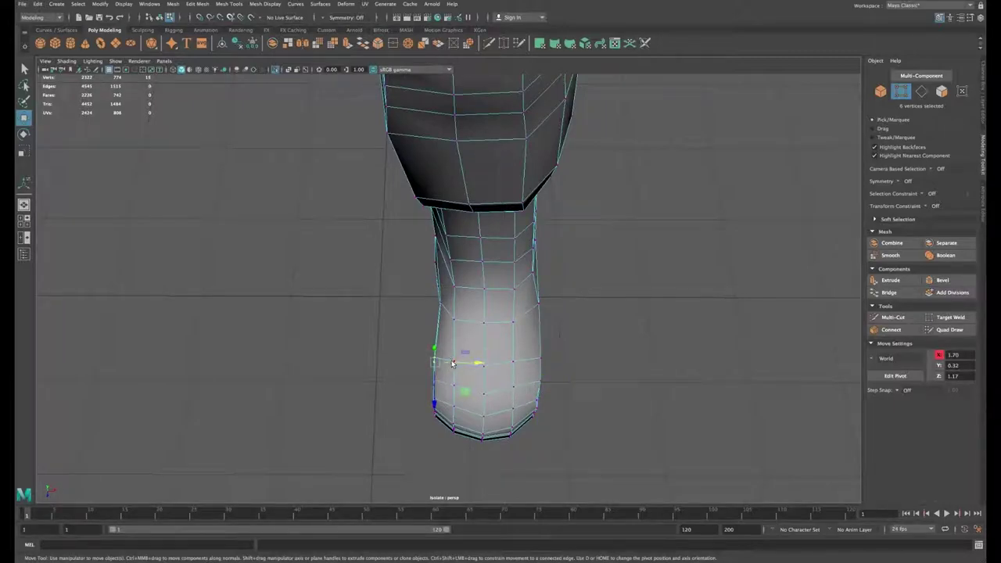
{"action": "mouse_move", "coordinate": [452, 363]}
{"action": "left_mouse_down"}
{"action": "mouse_move", "coordinate": [456, 371]}
{"action": "mouse_move", "coordinate": [502, 310]}
{"action": "mouse_move", "coordinate": [450, 350]}
{"action": "left_mouse_up"}
{"action": "right_click_drag", "start_coordinate": [450, 351], "coordinate": [344, 336], "text": "alt"}
{"action": "left_click_drag", "start_coordinate": [501, 454], "coordinate": [488, 432], "text": "alt"}
{"action": "right_click_drag", "start_coordinate": [488, 432], "coordinate": [467, 279], "text": "alt"}
{"action": "left_click_drag", "start_coordinate": [467, 279], "coordinate": [459, 289], "text": "alt"}
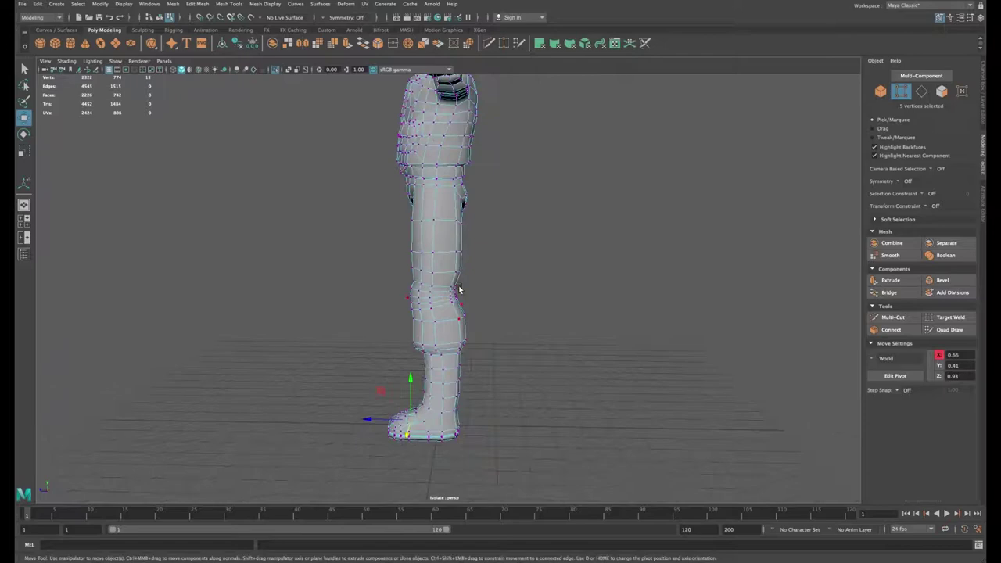
{"action": "left_click_drag", "start_coordinate": [445, 348], "coordinate": [425, 333], "text": "alt"}
Step: Select edges on the lower trouser leg and examine the cuff and knee from several angles
{"action": "right_click_drag", "start_coordinate": [424, 316], "coordinate": [424, 292]}
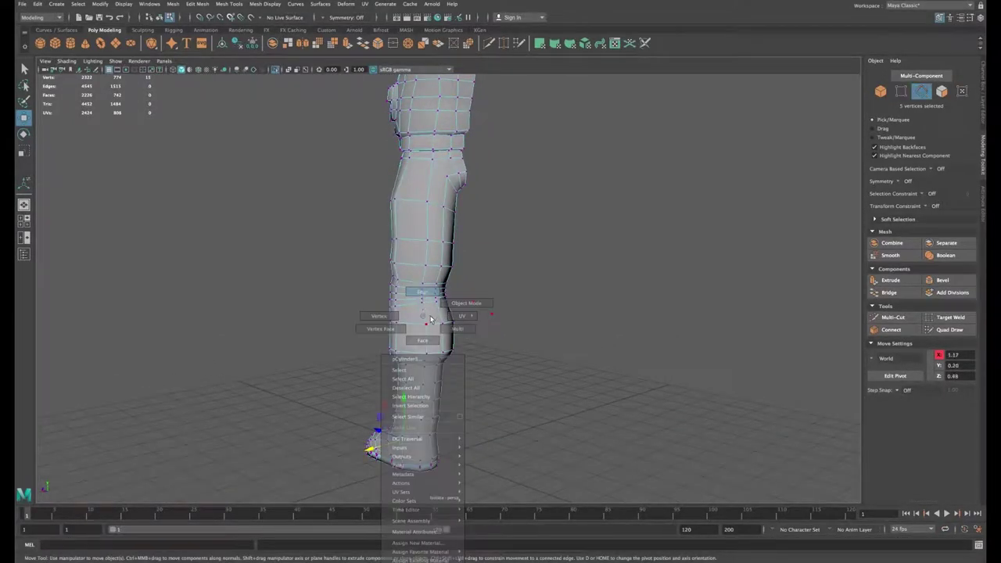
{"action": "left_click_drag", "start_coordinate": [444, 344], "coordinate": [727, 328], "text": "alt"}
{"action": "left_click", "coordinate": [513, 340], "text": "shift"}
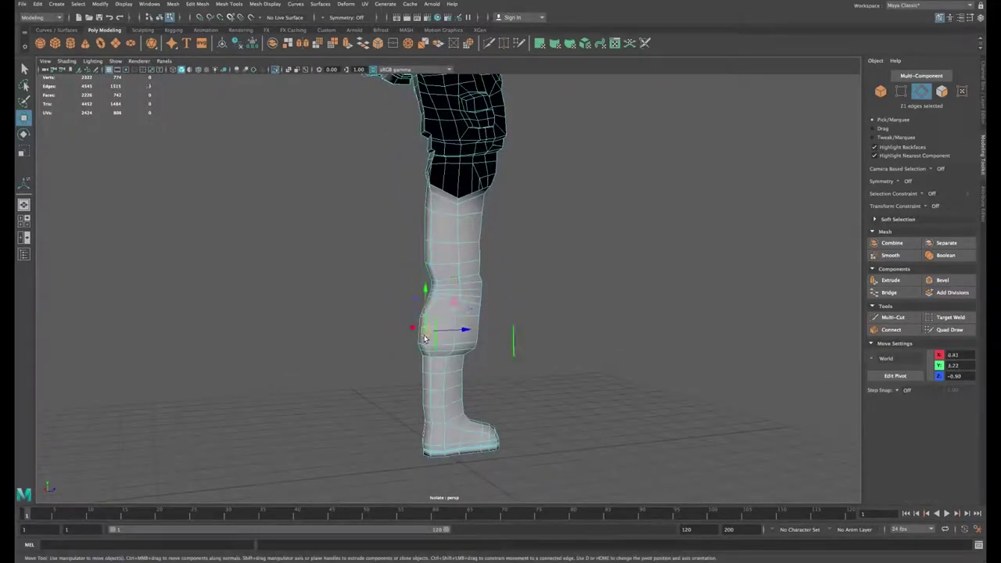
{"action": "left_click_drag", "start_coordinate": [514, 339], "coordinate": [501, 338], "text": "alt"}
{"action": "left_click_drag", "start_coordinate": [457, 325], "coordinate": [490, 354]}
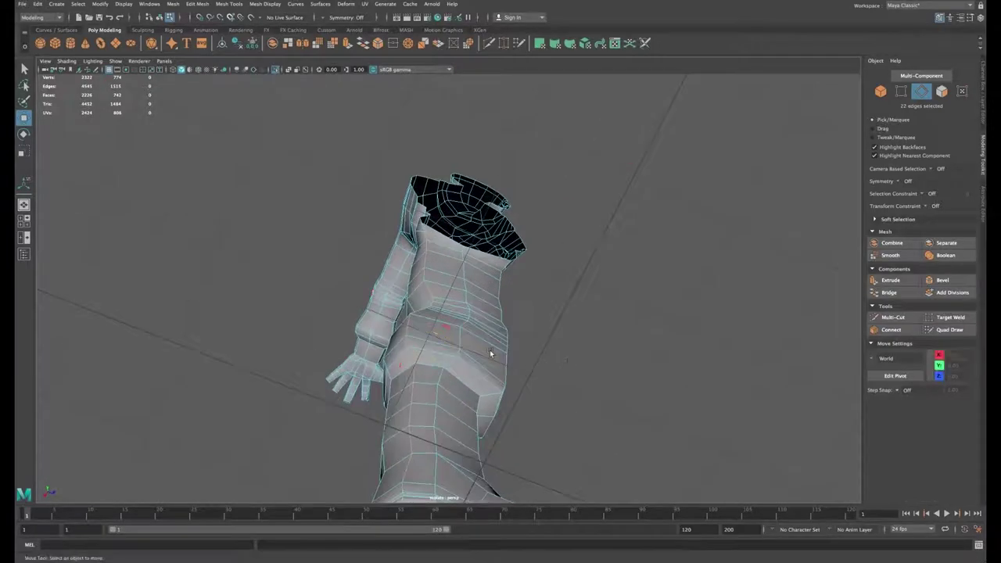
{"action": "left_click", "coordinate": [410, 329]}
{"action": "left_click_drag", "start_coordinate": [410, 329], "coordinate": [416, 314], "text": "alt"}
{"action": "left_click", "coordinate": [509, 357]}
{"action": "left_click_drag", "start_coordinate": [519, 358], "coordinate": [478, 319], "text": "alt"}
Step: Select individual edges around and above the knee and examine how the trouser leg is shaped
{"action": "key", "text": "q"}
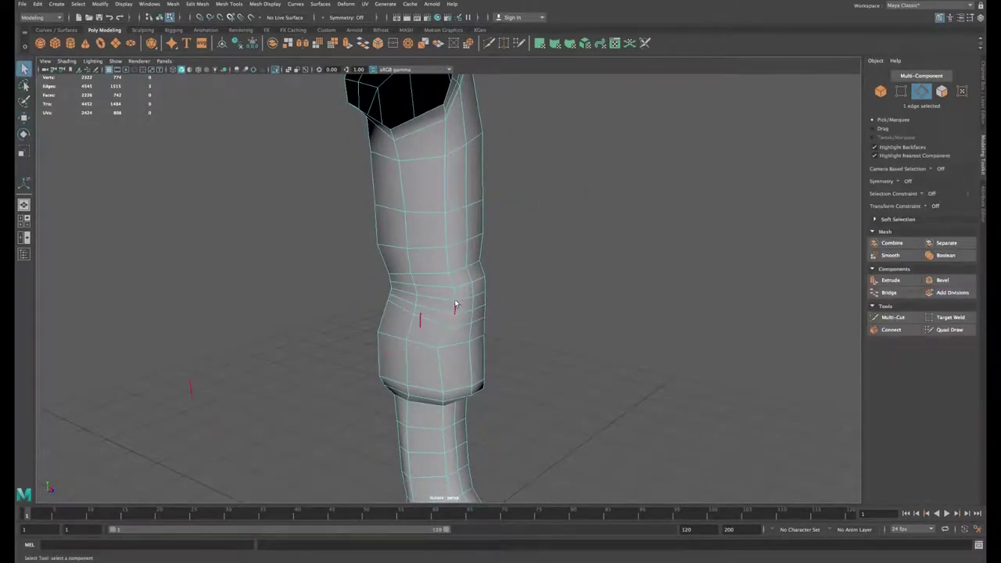
{"action": "left_click", "coordinate": [465, 265], "text": "shift"}
{"action": "left_click_drag", "start_coordinate": [466, 264], "coordinate": [443, 284], "text": "alt"}
{"action": "key", "text": "w"}
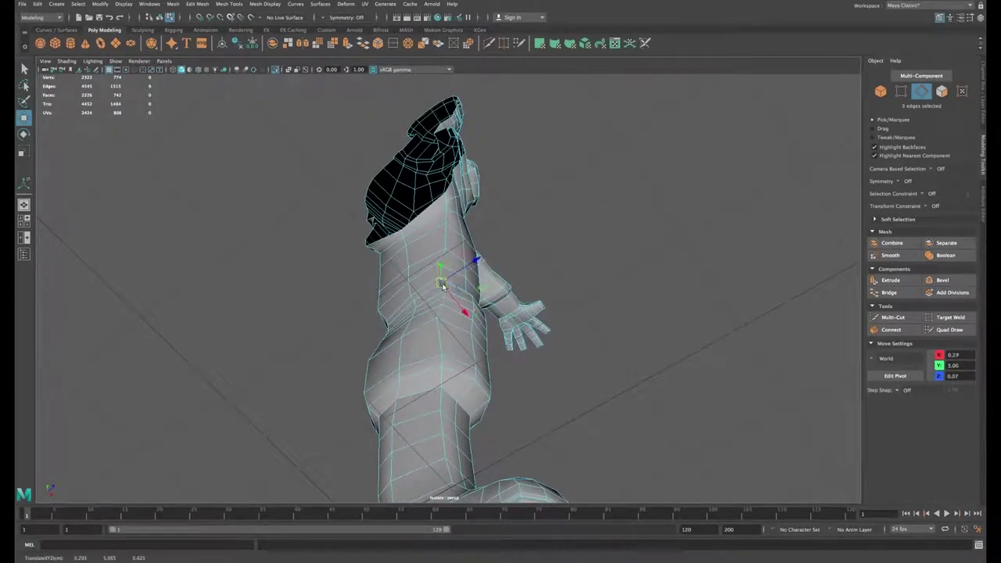
{"action": "key", "text": "e"}
{"action": "key", "text": "w"}
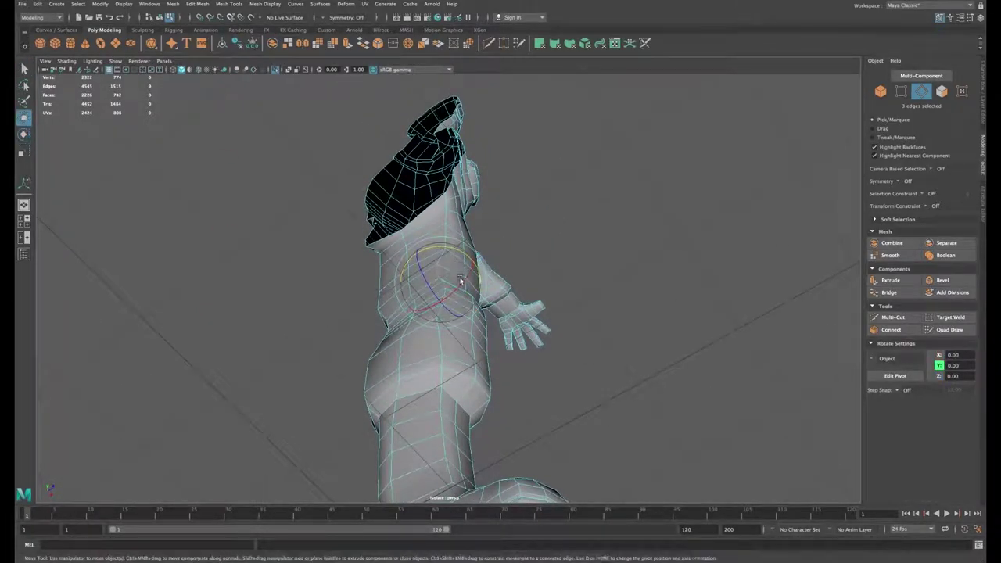
{"action": "left_click", "coordinate": [442, 238]}
{"action": "left_click_drag", "start_coordinate": [451, 251], "coordinate": [450, 261], "text": "alt"}
{"action": "left_click", "coordinate": [373, 264]}
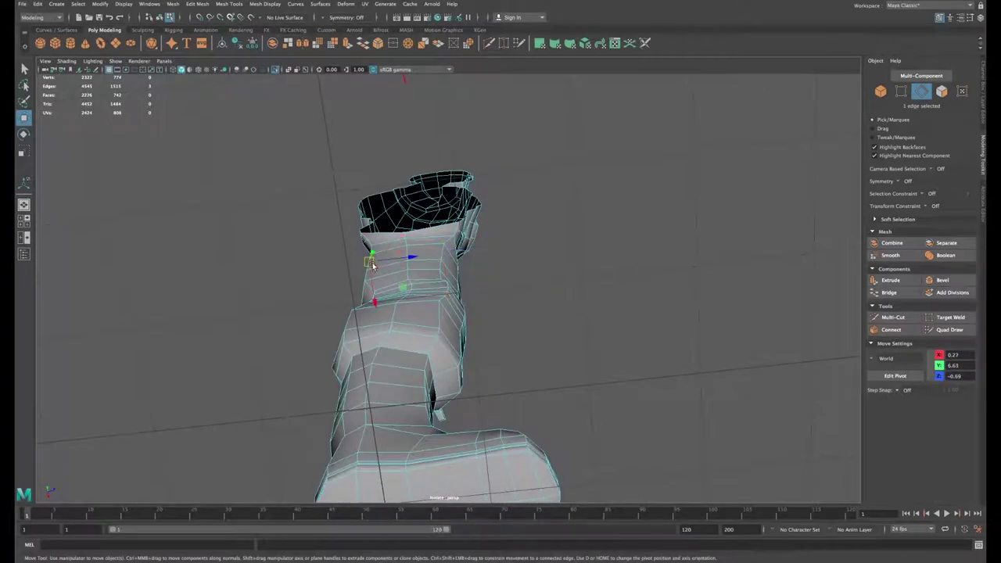
{"action": "left_click_drag", "start_coordinate": [373, 264], "coordinate": [369, 342]}
{"action": "scroll", "coordinate": [369, 341], "scroll_direction": "down", "scroll_amount": 5}
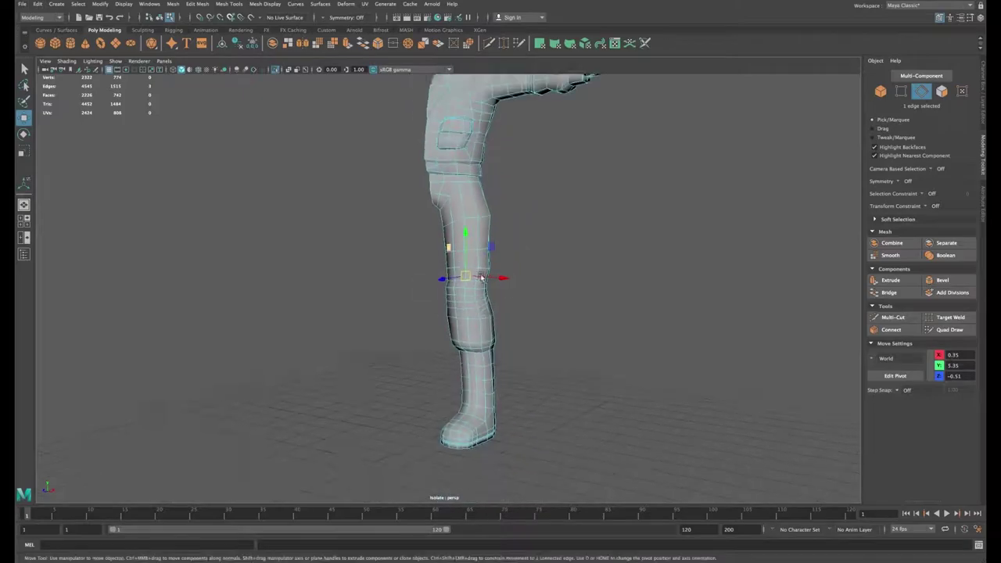
{"action": "middle_click_drag", "start_coordinate": [485, 244], "coordinate": [494, 305], "text": "alt"}
{"action": "left_click_drag", "start_coordinate": [494, 305], "coordinate": [530, 304], "text": "alt"}
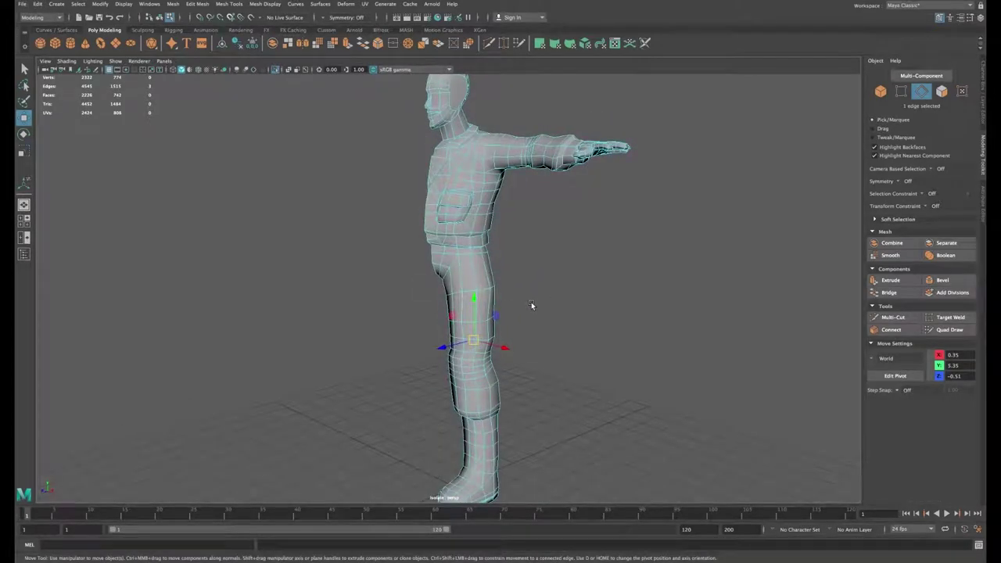
Step: Return to object selection, deselect the character and end isolation so the reference image and other body show again
{"action": "right_click_drag", "start_coordinate": [474, 224], "coordinate": [531, 206]}
{"action": "left_click", "coordinate": [534, 235]}
{"action": "scroll", "coordinate": [516, 272], "scroll_direction": "down", "scroll_amount": 2}
{"action": "key", "text": "ctrl+1"}
{"action": "mouse_move", "coordinate": [516, 271]}
{"action": "left_mouse_down", "text": "alt"}
{"action": "mouse_move", "coordinate": [568, 288]}
{"action": "mouse_move", "coordinate": [517, 279]}
{"action": "mouse_move", "coordinate": [525, 267]}
{"action": "mouse_move", "coordinate": [579, 275]}
{"action": "mouse_move", "coordinate": [510, 283]}
{"action": "left_mouse_up", "text": "alt"}
{"action": "left_click_drag", "start_coordinate": [507, 267], "coordinate": [543, 322], "text": "alt"}
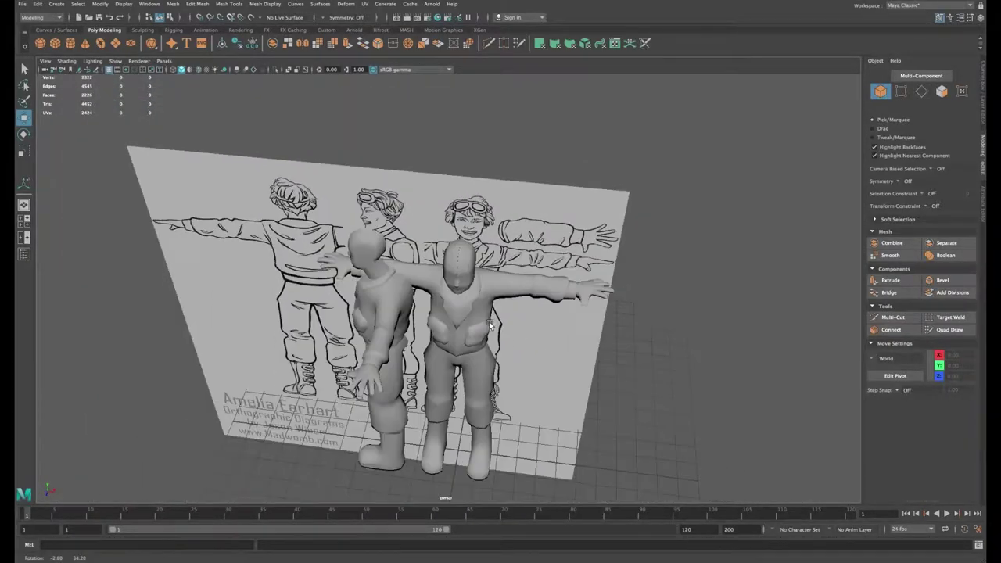
Step: Select the end face of the character's thumb and scale it narrower
{"action": "right_click_drag", "start_coordinate": [544, 322], "coordinate": [622, 330], "text": "alt"}
{"action": "middle_click_drag", "start_coordinate": [621, 331], "coordinate": [328, 344], "text": "alt"}
{"action": "right_click_drag", "start_coordinate": [328, 344], "coordinate": [462, 360], "text": "alt"}
{"action": "left_click", "coordinate": [471, 398]}
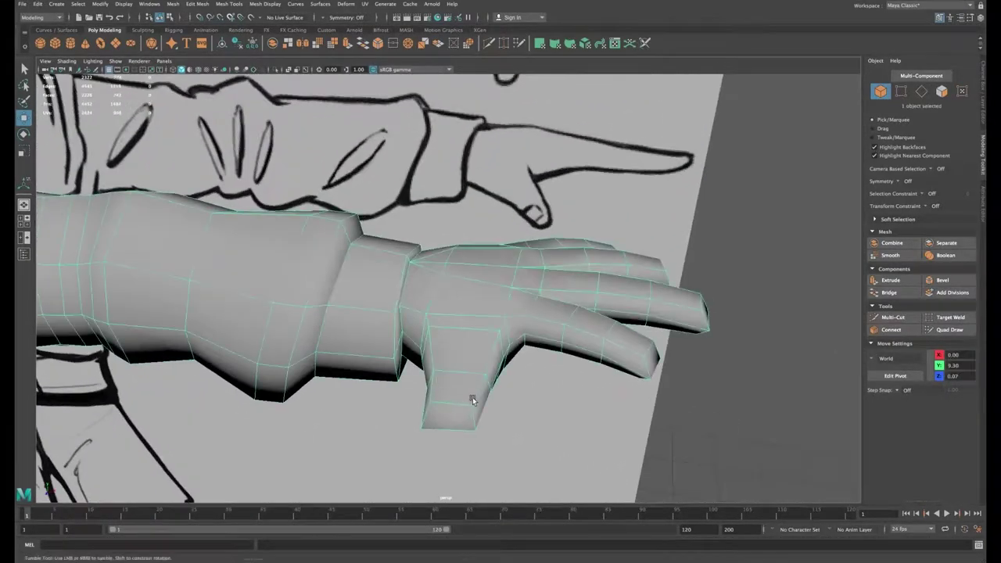
{"action": "left_click_drag", "start_coordinate": [472, 398], "coordinate": [493, 383], "text": "alt"}
{"action": "right_click_drag", "start_coordinate": [476, 349], "coordinate": [478, 375]}
{"action": "left_click", "coordinate": [503, 406]}
{"action": "key", "text": "r"}
{"action": "left_click_drag", "start_coordinate": [546, 408], "coordinate": [530, 410]}
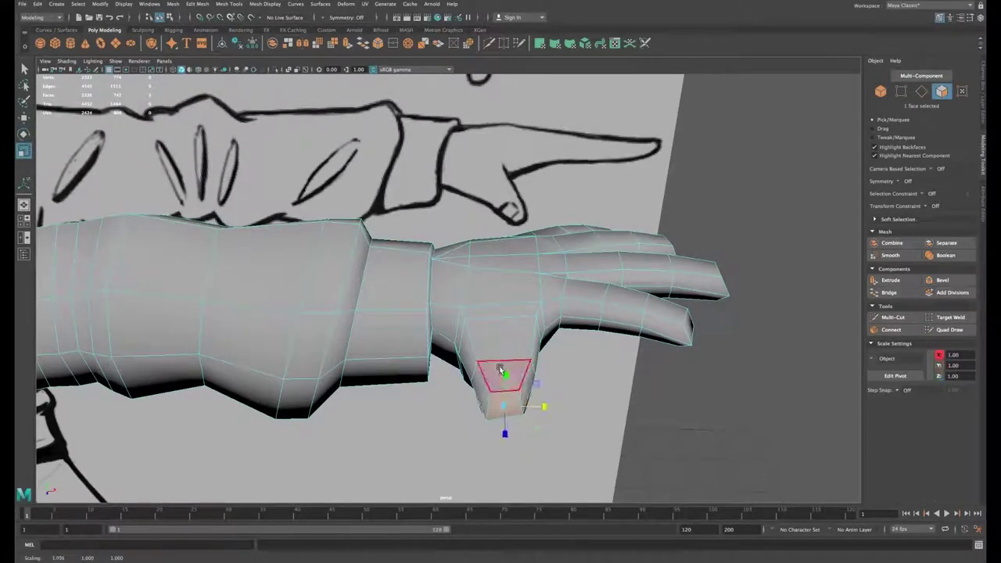
Step: Select the paired edges along the sides of the thumb's lower segment and move them to reshape the thumb
{"action": "right_click_drag", "start_coordinate": [498, 346], "coordinate": [498, 323]}
{"action": "left_click", "coordinate": [468, 370]}
{"action": "left_click", "coordinate": [471, 340], "text": "shift"}
{"action": "key", "text": "w"}
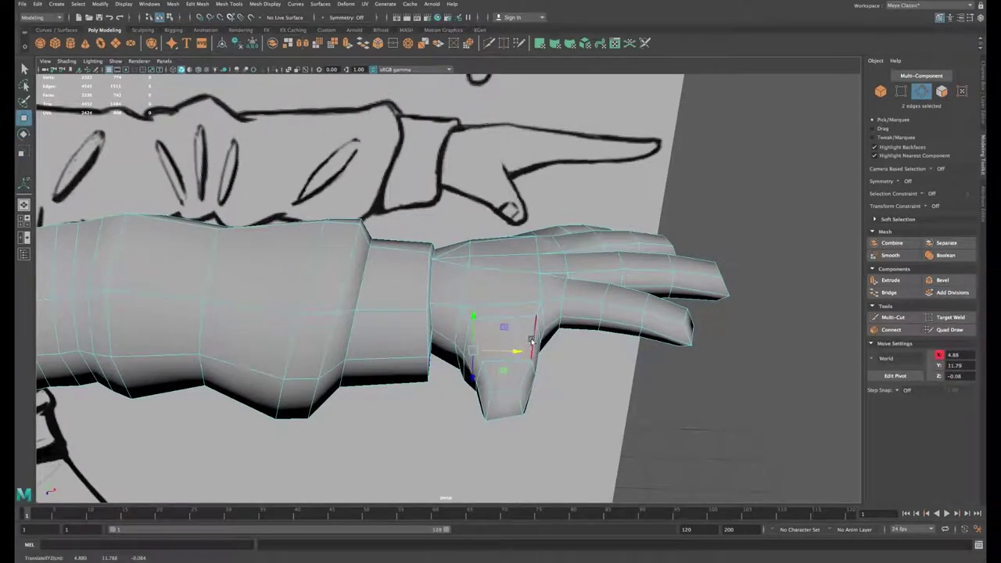
{"action": "left_click_drag", "start_coordinate": [562, 347], "coordinate": [538, 346], "text": "alt"}
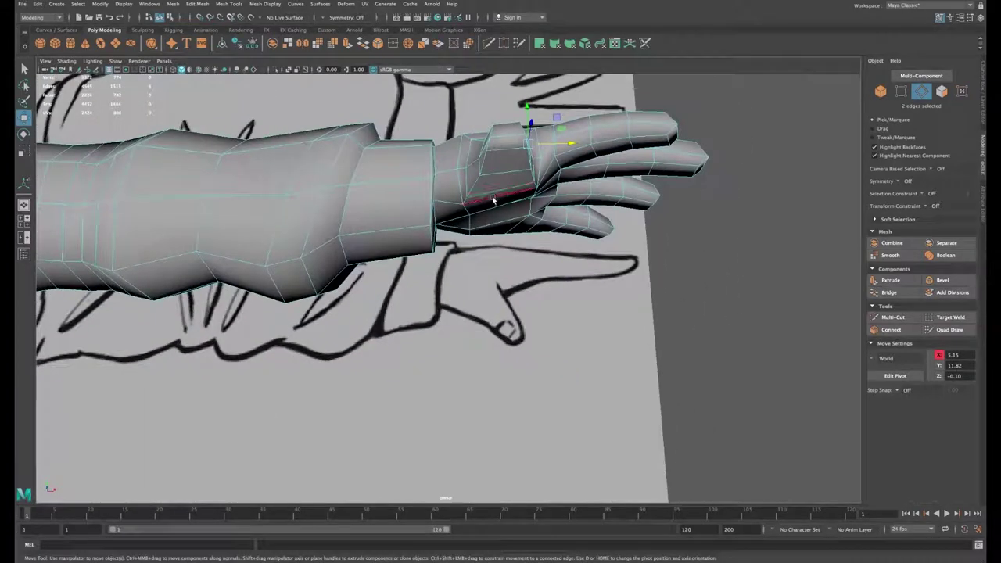
Step: Scale the two edges at the base of the thumb and refine the edge at its tip
{"action": "left_click", "coordinate": [493, 199]}
{"action": "left_click", "coordinate": [511, 192], "text": "shift"}
{"action": "key", "text": "r"}
{"action": "left_click_drag", "start_coordinate": [540, 193], "coordinate": [558, 290]}
{"action": "left_click", "coordinate": [489, 176]}
{"action": "left_click", "coordinate": [519, 230]}
{"action": "left_click", "coordinate": [536, 415]}
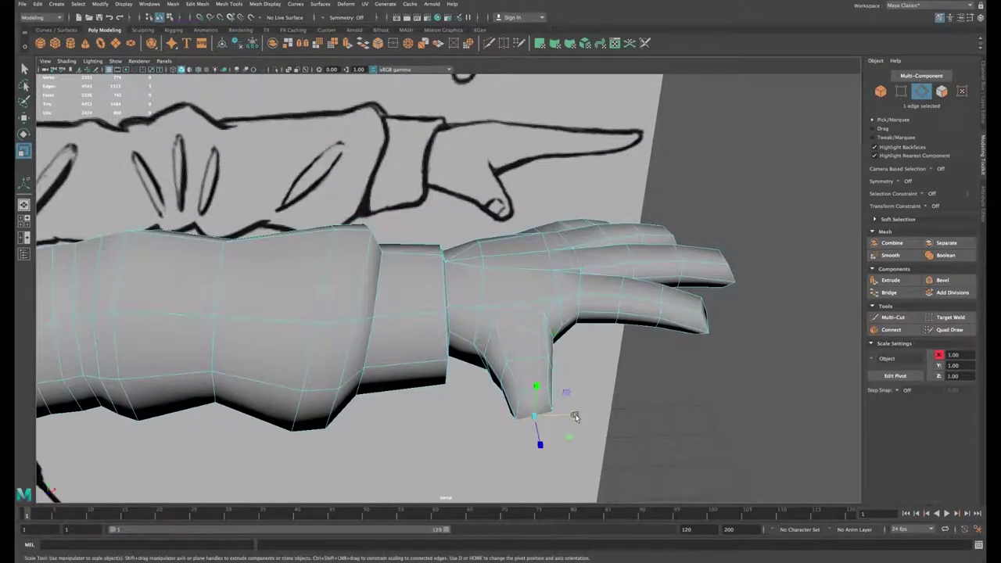
{"action": "left_click_drag", "start_coordinate": [574, 415], "coordinate": [569, 394], "text": "alt"}
Step: Return to object selection and compare the character's arm and face with the reference drawing in the front view
{"action": "right_click_drag", "start_coordinate": [508, 327], "coordinate": [391, 348]}
{"action": "middle_click_drag", "start_coordinate": [391, 348], "coordinate": [661, 334], "text": "alt"}
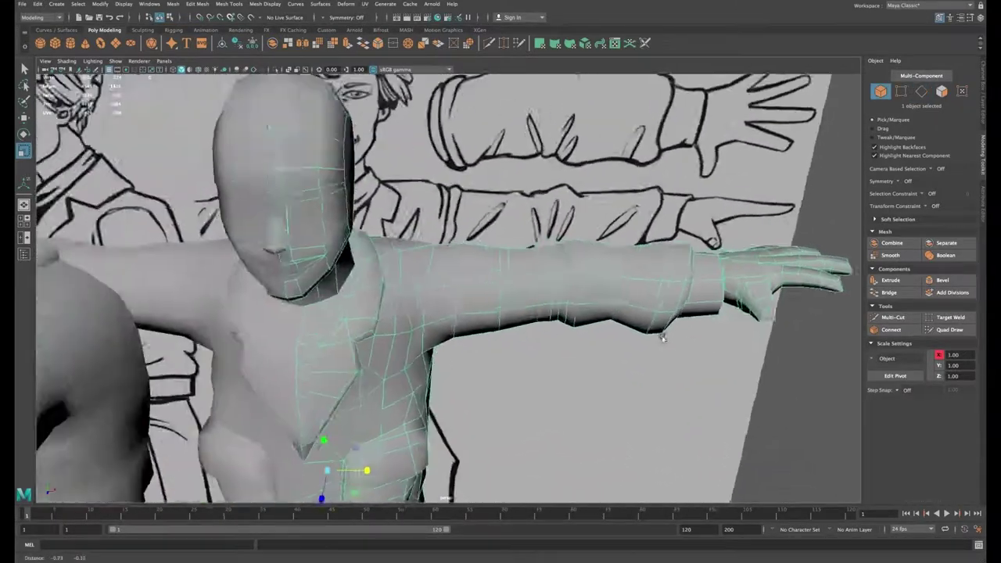
{"action": "left_click_drag", "start_coordinate": [662, 335], "coordinate": [435, 289], "text": "alt"}
{"action": "middle_click_drag", "start_coordinate": [436, 289], "coordinate": [502, 407], "text": "alt"}
{"action": "key", "text": "space"}
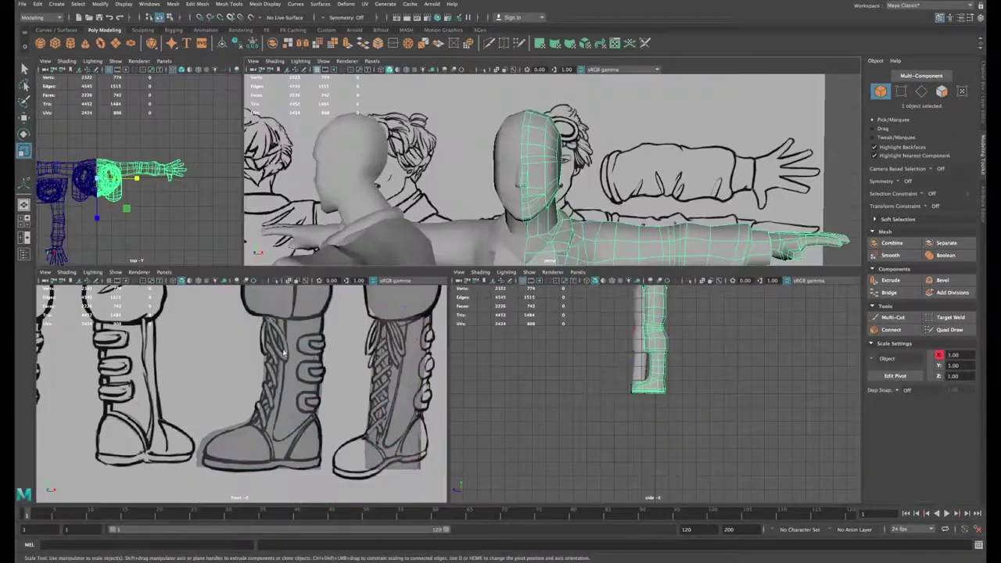
{"action": "key", "text": "space"}
{"action": "middle_click_drag", "start_coordinate": [376, 312], "coordinate": [328, 438], "text": "alt"}
{"action": "right_click_drag", "start_coordinate": [673, 235], "coordinate": [492, 195], "text": "alt"}
{"action": "middle_click_drag", "start_coordinate": [493, 195], "coordinate": [430, 353], "text": "alt"}
{"action": "right_click_drag", "start_coordinate": [430, 353], "coordinate": [759, 375], "text": "alt"}
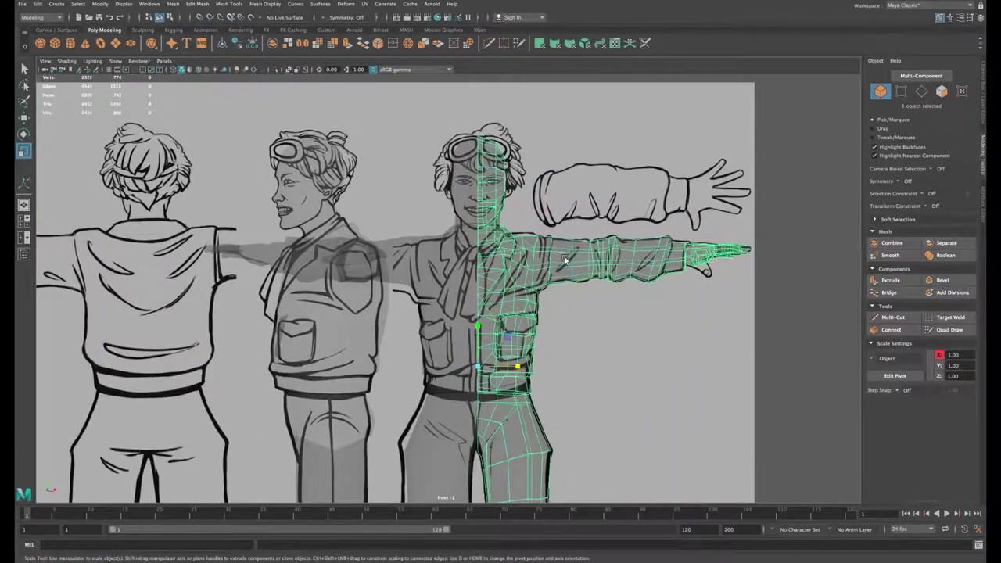
{"action": "middle_click_drag", "start_coordinate": [564, 257], "coordinate": [558, 394], "text": "alt"}
{"action": "right_click_drag", "start_coordinate": [558, 394], "coordinate": [766, 438], "text": "alt"}
{"action": "middle_click_drag", "start_coordinate": [570, 373], "coordinate": [569, 381], "text": "alt"}
{"action": "scroll", "coordinate": [569, 379], "scroll_direction": "up", "scroll_amount": 5}
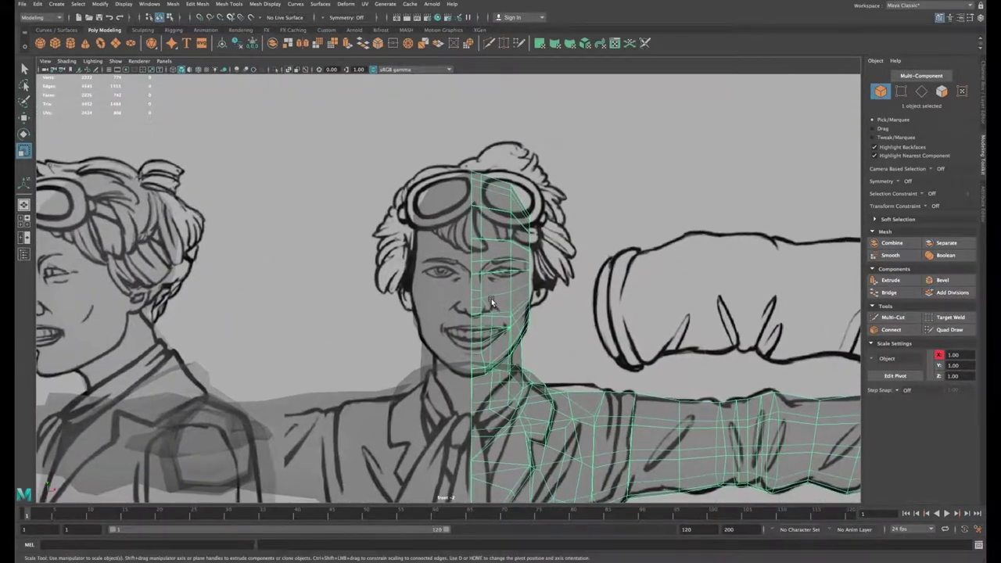
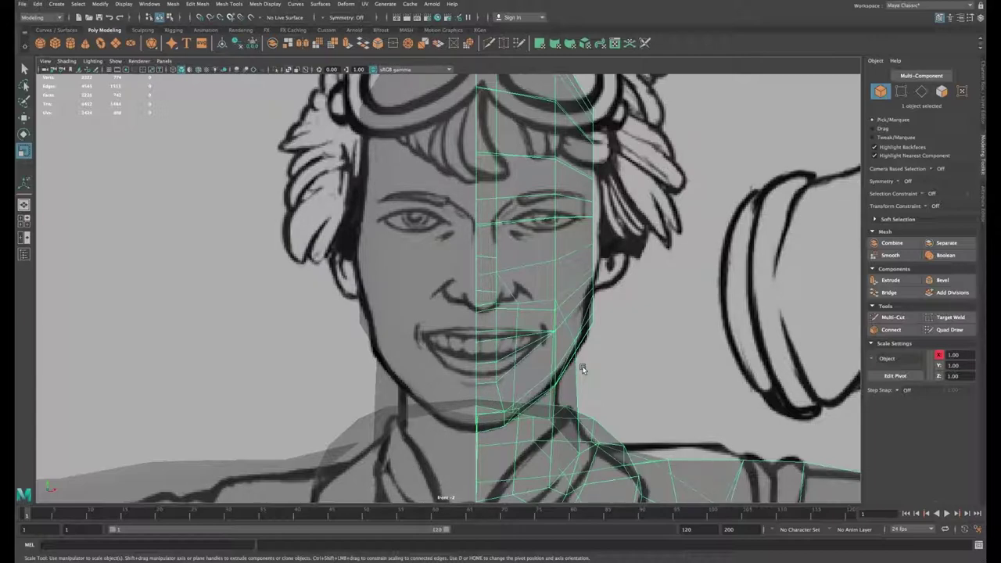
Step: Raise the upper-lip vertices at and beside the face's centre line to follow the drawn mouth
{"action": "middle_click_drag", "start_coordinate": [578, 353], "coordinate": [533, 375], "text": "alt"}
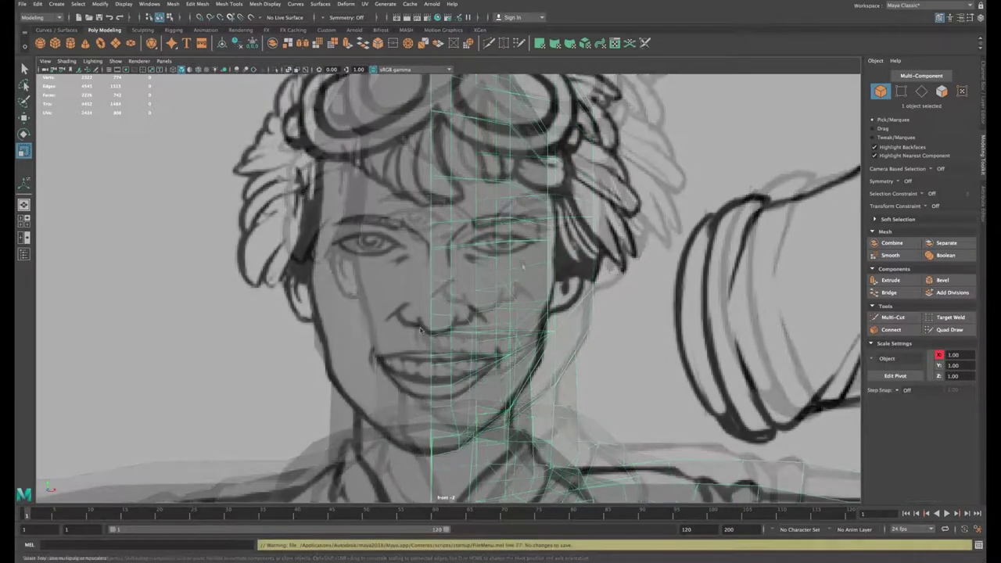
{"action": "right_click_drag", "start_coordinate": [533, 375], "coordinate": [578, 367], "text": "alt"}
{"action": "scroll", "coordinate": [529, 354], "scroll_direction": "up", "scroll_amount": 3}
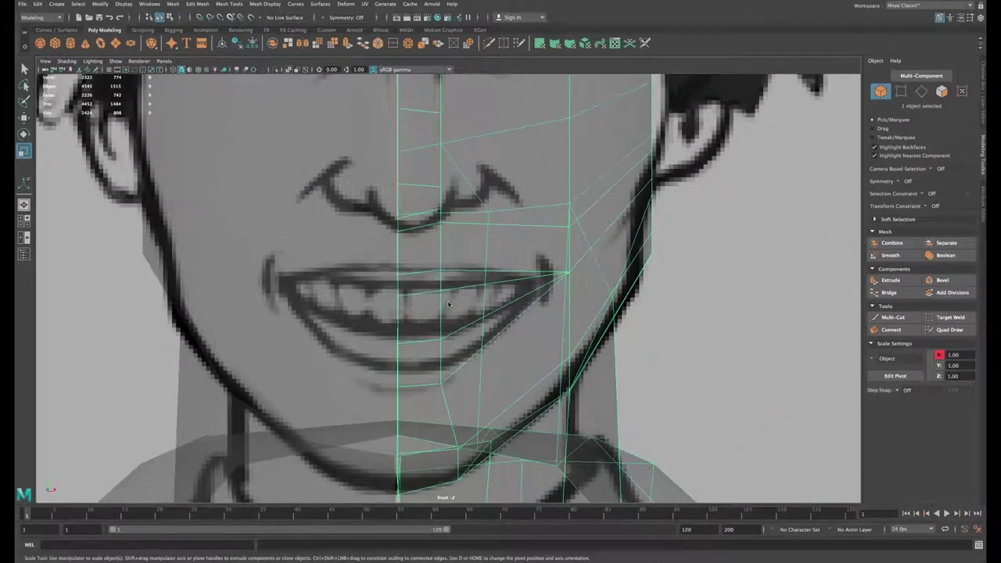
{"action": "right_click_drag", "start_coordinate": [438, 290], "coordinate": [439, 297]}
{"action": "left_click", "coordinate": [404, 266]}
{"action": "key", "text": "w"}
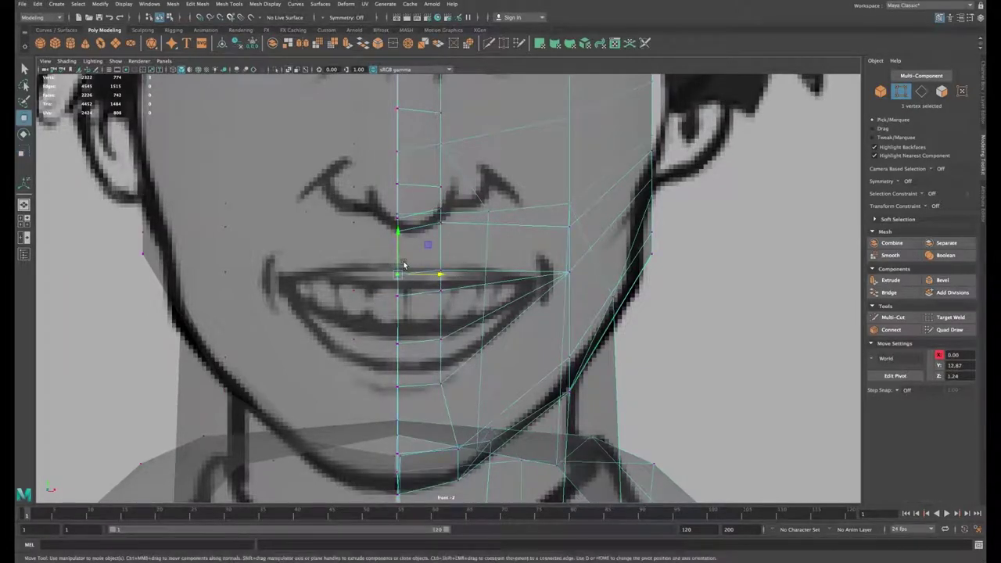
{"action": "left_click_drag", "start_coordinate": [397, 255], "coordinate": [398, 249]}
{"action": "left_click_drag", "start_coordinate": [388, 286], "coordinate": [405, 303]}
{"action": "left_click_drag", "start_coordinate": [399, 277], "coordinate": [451, 274]}
{"action": "left_click", "coordinate": [443, 270]}
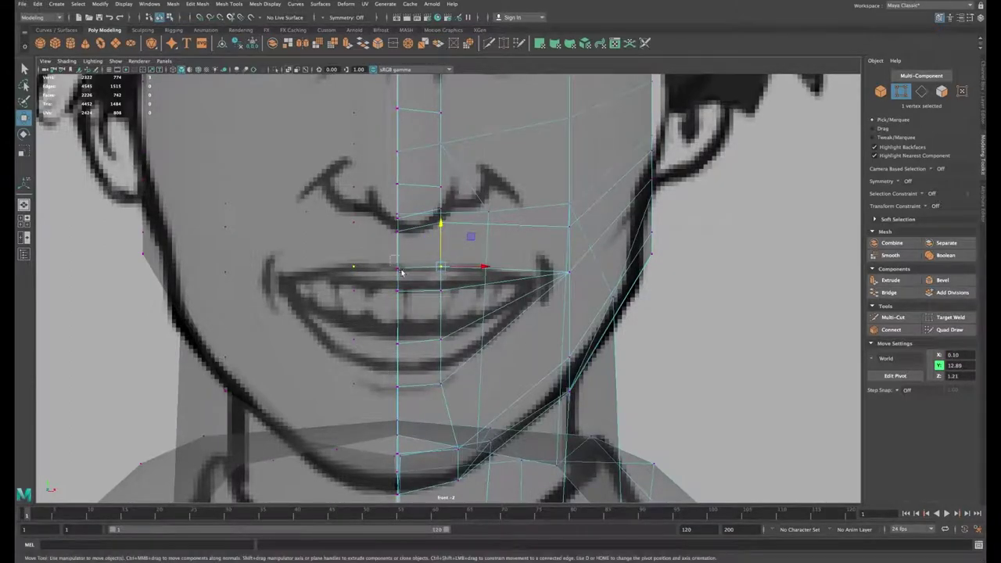
{"action": "left_click_drag", "start_coordinate": [398, 252], "coordinate": [398, 248]}
{"action": "left_click", "coordinate": [441, 291]}
Step: Move the mouth-corner vertex inward to the drawn corner and raise the lower-lip vertices to the drawn lip
{"action": "left_click", "coordinate": [568, 272]}
{"action": "left_click_drag", "start_coordinate": [569, 272], "coordinate": [548, 283]}
{"action": "left_click_drag", "start_coordinate": [382, 323], "coordinate": [420, 316]}
{"action": "left_click_drag", "start_coordinate": [383, 375], "coordinate": [459, 403]}
{"action": "left_click_drag", "start_coordinate": [420, 370], "coordinate": [421, 358]}
{"action": "left_click", "coordinate": [549, 283]}
{"action": "left_click_drag", "start_coordinate": [549, 283], "coordinate": [552, 286]}
Step: Cut a closed almond-shaped outline around the drawn eye with Multi-Cut
{"action": "middle_click_drag", "start_coordinate": [570, 206], "coordinate": [561, 286], "text": "alt"}
{"action": "middle_click_drag", "start_coordinate": [555, 227], "coordinate": [556, 275], "text": "alt"}
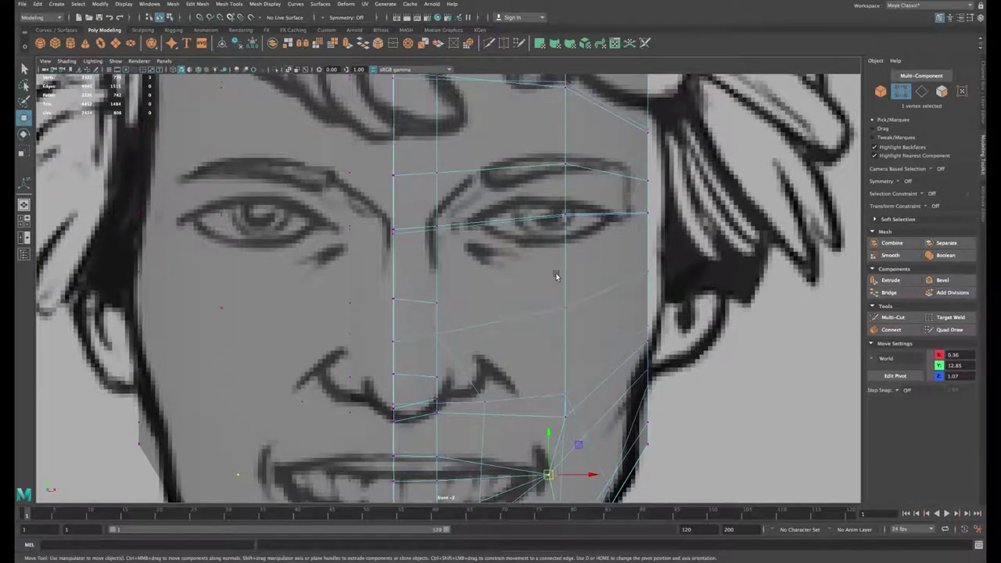
{"action": "left_click", "coordinate": [893, 317]}
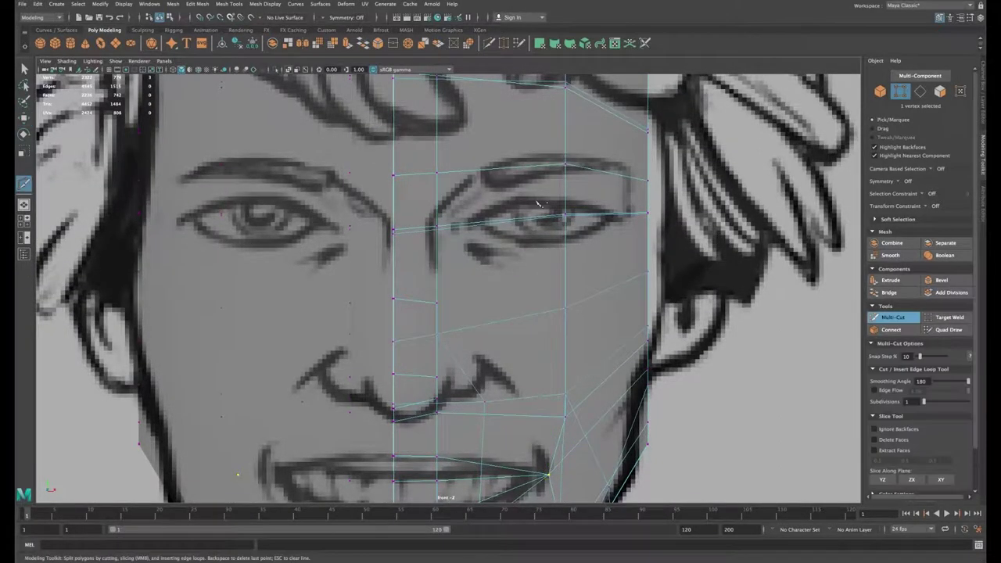
{"action": "left_click", "coordinate": [491, 205]}
{"action": "left_click", "coordinate": [536, 196]}
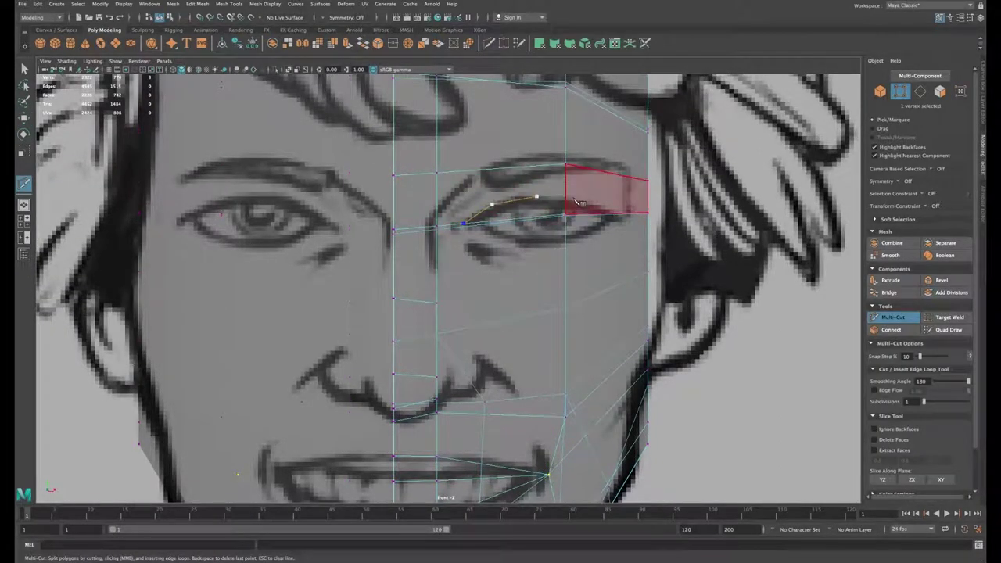
{"action": "left_click", "coordinate": [574, 199]}
{"action": "left_click", "coordinate": [606, 213]}
{"action": "left_click", "coordinate": [581, 243]}
{"action": "left_click", "coordinate": [534, 248]}
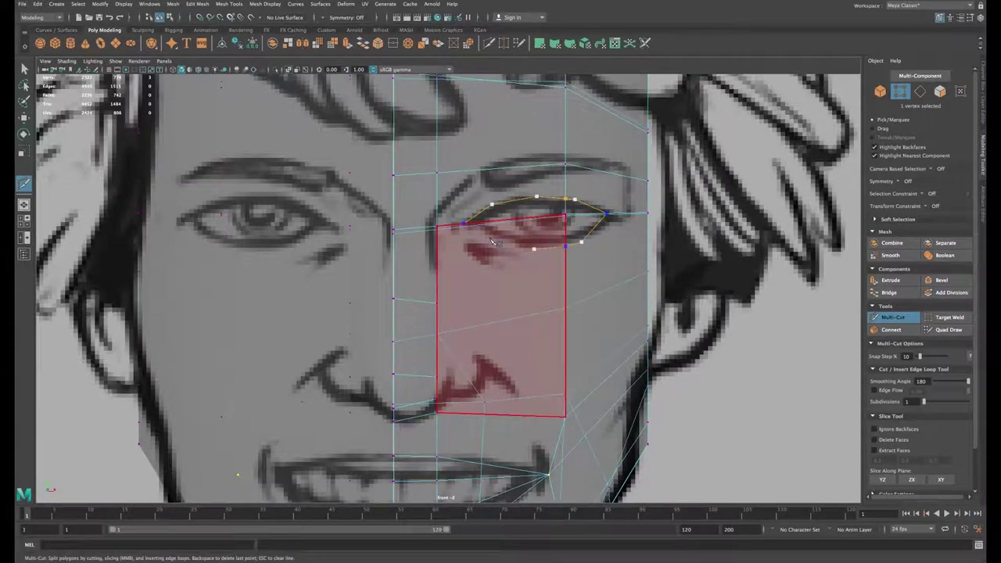
{"action": "left_click", "coordinate": [490, 238]}
{"action": "left_click", "coordinate": [464, 224]}
{"action": "key", "text": "Return"}
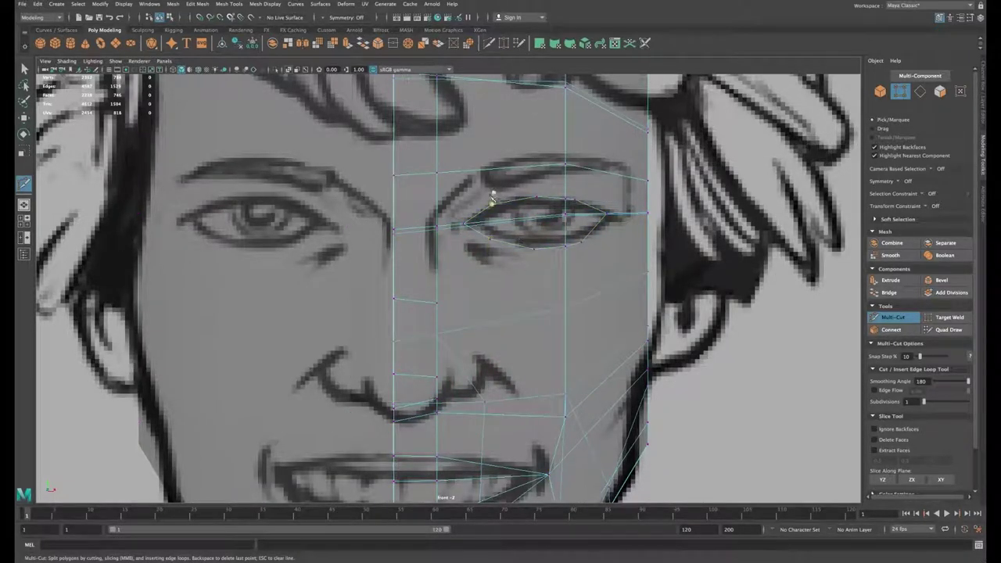
Step: Cut an edge from the side of the nose bridge up to the inner end of the eyebrow
{"action": "left_click", "coordinate": [456, 192]}
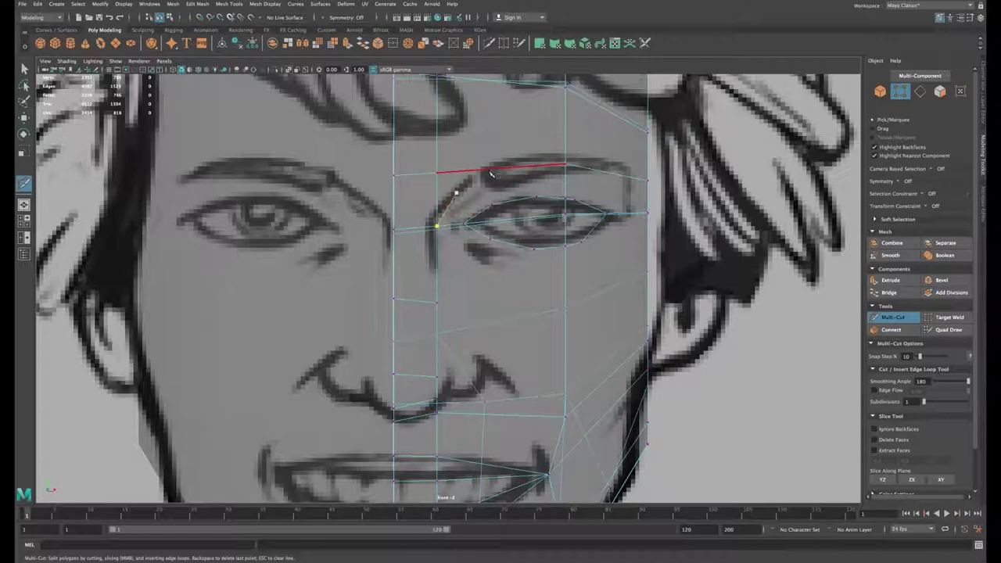
{"action": "left_click", "coordinate": [491, 169]}
{"action": "left_click", "coordinate": [528, 165]}
{"action": "key", "text": "Return"}
Step: Cut an edge line along the top of the drawn eyebrow toward its outer end and show all four views
{"action": "left_click", "coordinate": [490, 169]}
{"action": "left_click", "coordinate": [512, 160]}
{"action": "left_click", "coordinate": [543, 157]}
{"action": "left_click", "coordinate": [565, 155]}
{"action": "left_click", "coordinate": [598, 163]}
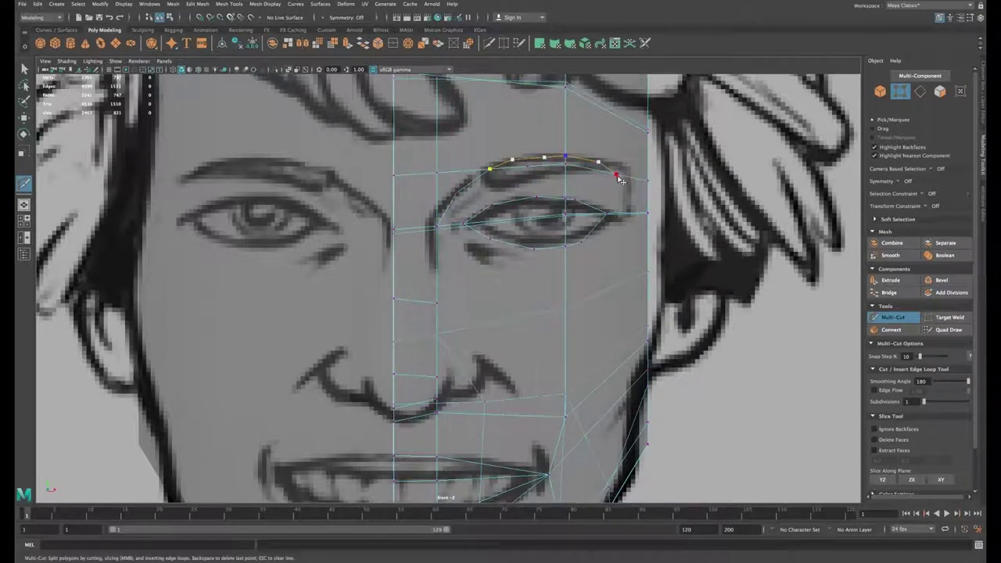
{"action": "key", "text": "space"}
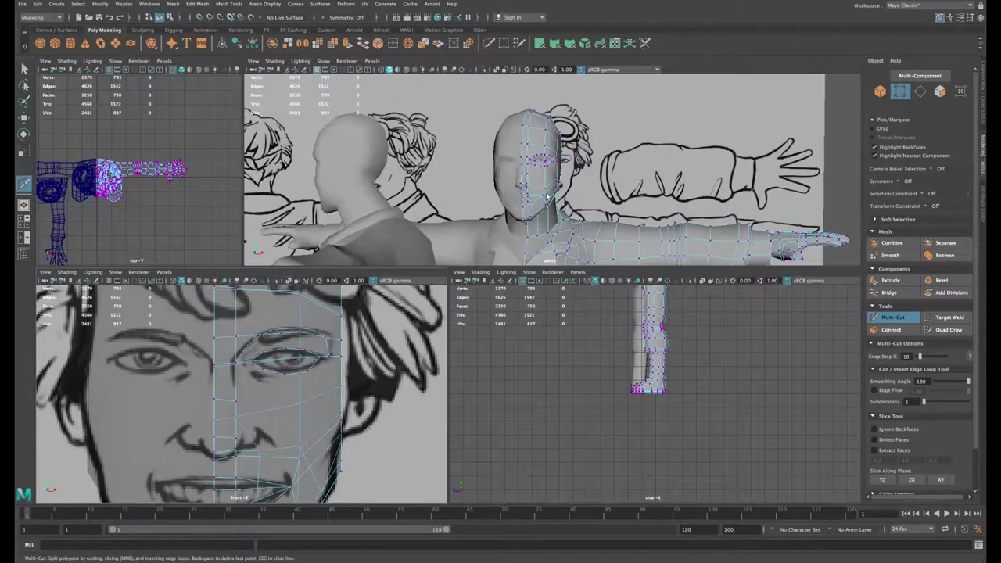
Step: Cut short vertical edges joining the eyebrow line to the upper eye outline in the perspective view
{"action": "key", "text": "space"}
{"action": "left_click_drag", "start_coordinate": [492, 205], "coordinate": [365, 267], "text": "alt"}
{"action": "middle_click_drag", "start_coordinate": [365, 268], "coordinate": [470, 257], "text": "alt"}
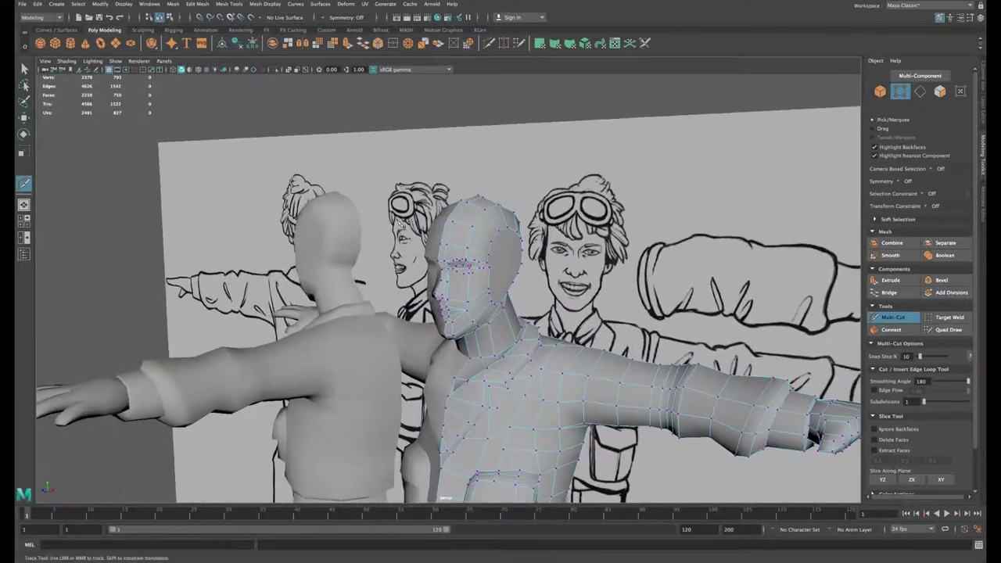
{"action": "right_click_drag", "start_coordinate": [469, 258], "coordinate": [518, 223], "text": "alt"}
{"action": "middle_click_drag", "start_coordinate": [518, 223], "coordinate": [532, 252], "text": "alt"}
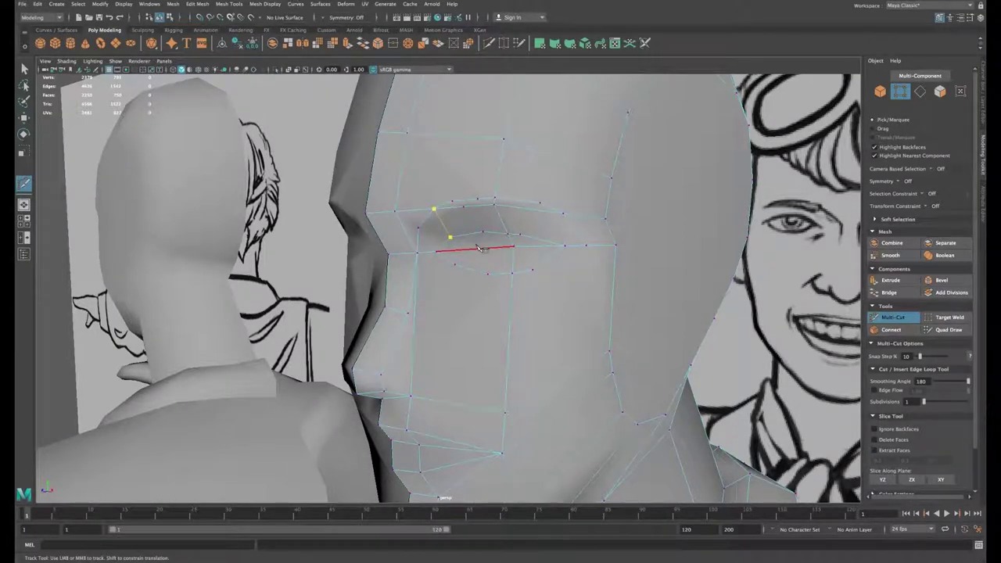
{"action": "right_click", "coordinate": [483, 247]}
{"action": "left_click", "coordinate": [462, 208]}
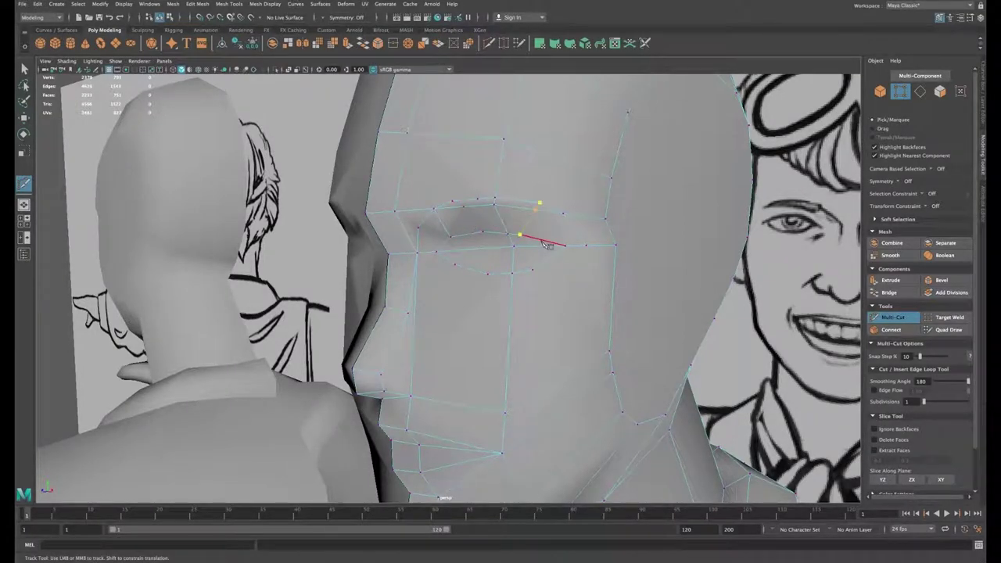
{"action": "key", "text": "Return"}
Step: Cut an edge line from the nose bridge beneath the lower eyelid to the side of the face past the outer eye corner
{"action": "middle_click_drag", "start_coordinate": [426, 322], "coordinate": [428, 181], "text": "alt"}
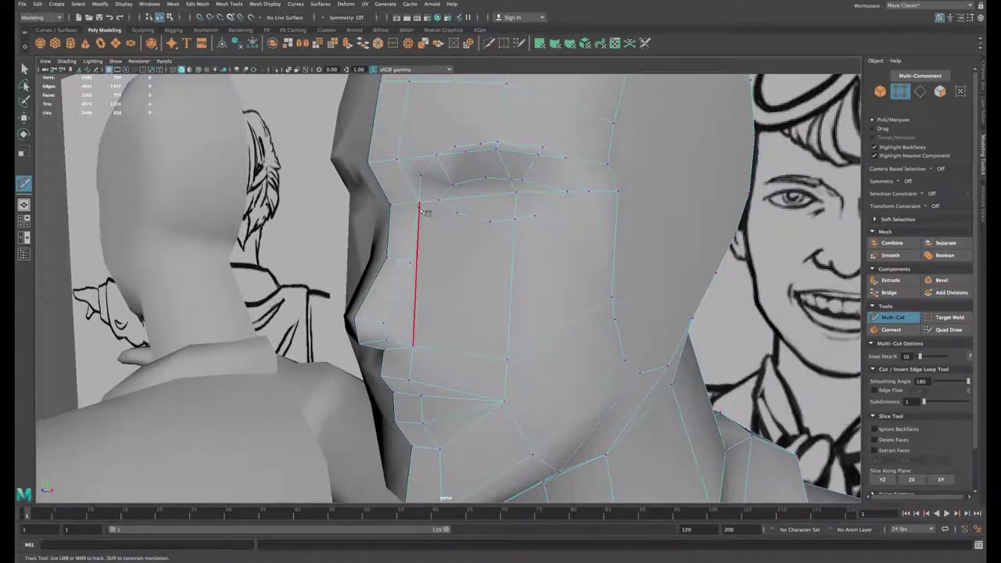
{"action": "left_click", "coordinate": [397, 160]}
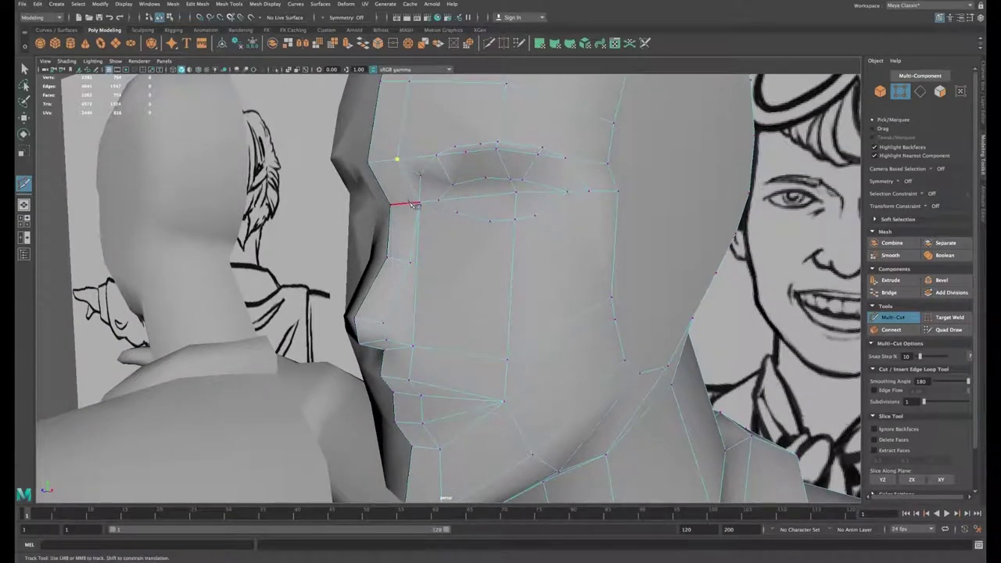
{"action": "left_click", "coordinate": [418, 225]}
{"action": "left_click", "coordinate": [452, 235]}
{"action": "left_click", "coordinate": [490, 240]}
{"action": "left_click", "coordinate": [514, 239]}
{"action": "left_click", "coordinate": [544, 232]}
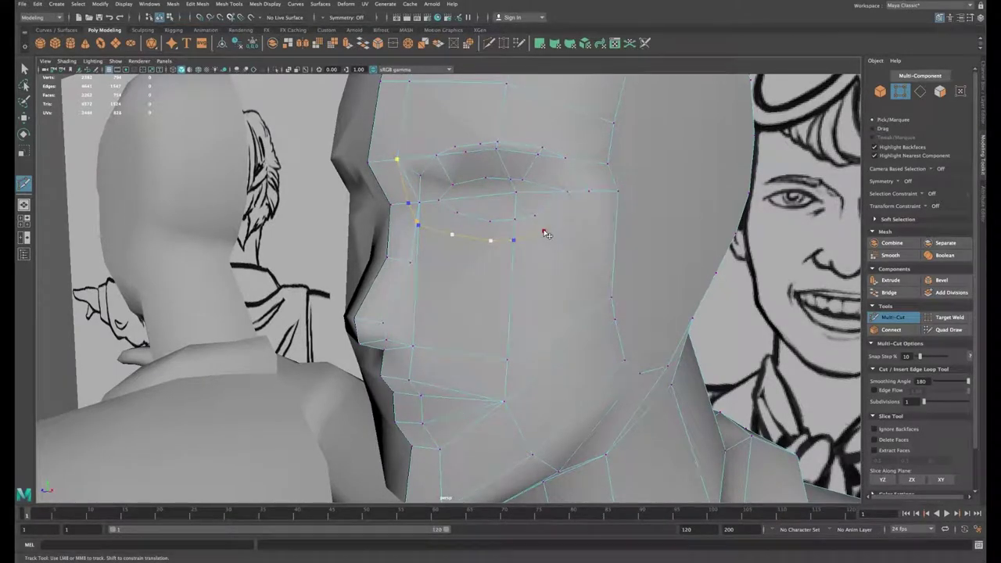
{"action": "left_click", "coordinate": [595, 212]}
{"action": "left_click", "coordinate": [588, 211]}
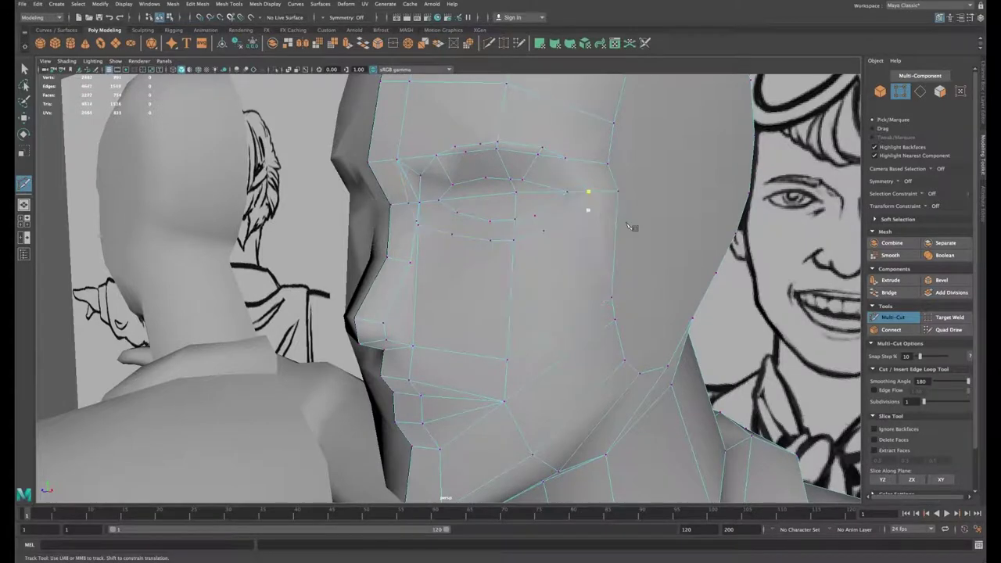
Step: Cut a short edge path over the inner end of the eyebrow from the nose-bridge vertex
{"action": "middle_click_drag", "start_coordinate": [517, 194], "coordinate": [515, 235], "text": "alt"}
{"action": "left_click", "coordinate": [395, 200]}
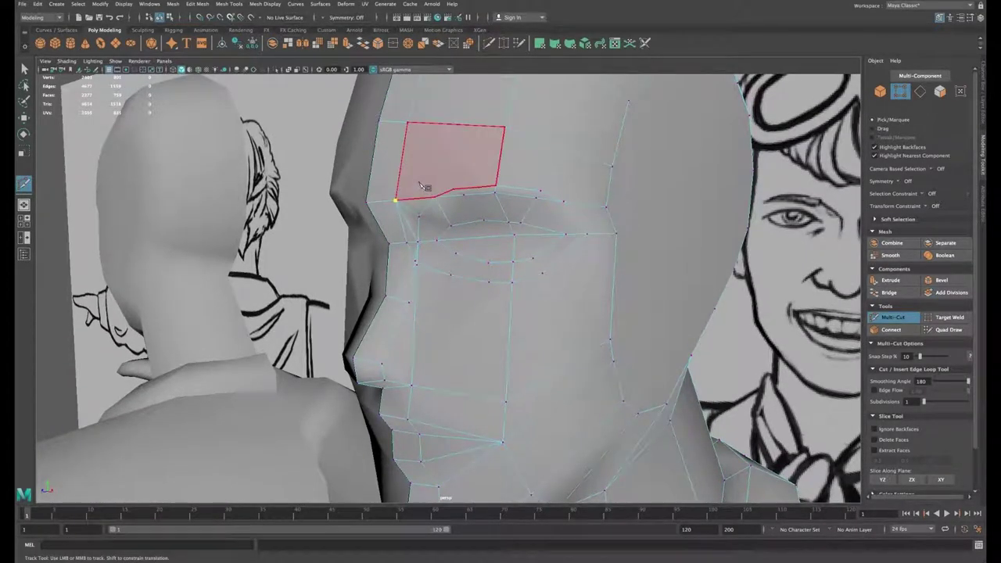
{"action": "left_click", "coordinate": [420, 183]}
{"action": "left_click", "coordinate": [436, 199]}
{"action": "key", "text": "Return"}
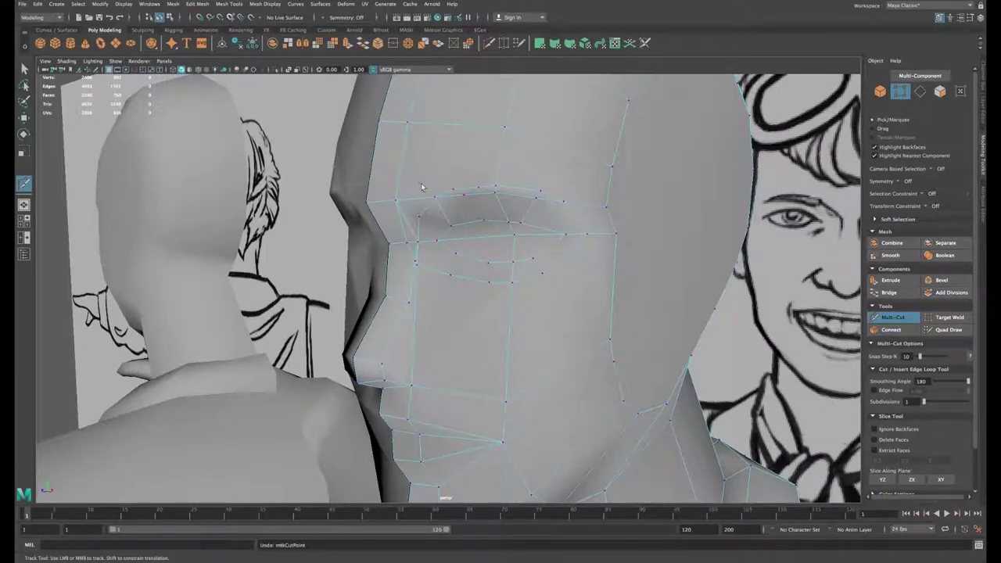
Step: Cut an outer edge ring from above the eyebrow around the outer eye and back under it to the side of the nose
{"action": "left_click", "coordinate": [453, 189]}
{"action": "left_click", "coordinate": [446, 171]}
{"action": "left_click", "coordinate": [475, 170]}
{"action": "left_click", "coordinate": [498, 169]}
{"action": "left_click", "coordinate": [549, 176]}
{"action": "left_click", "coordinate": [603, 233]}
{"action": "left_click", "coordinate": [553, 285]}
{"action": "left_click", "coordinate": [510, 303]}
{"action": "left_click", "coordinate": [486, 301]}
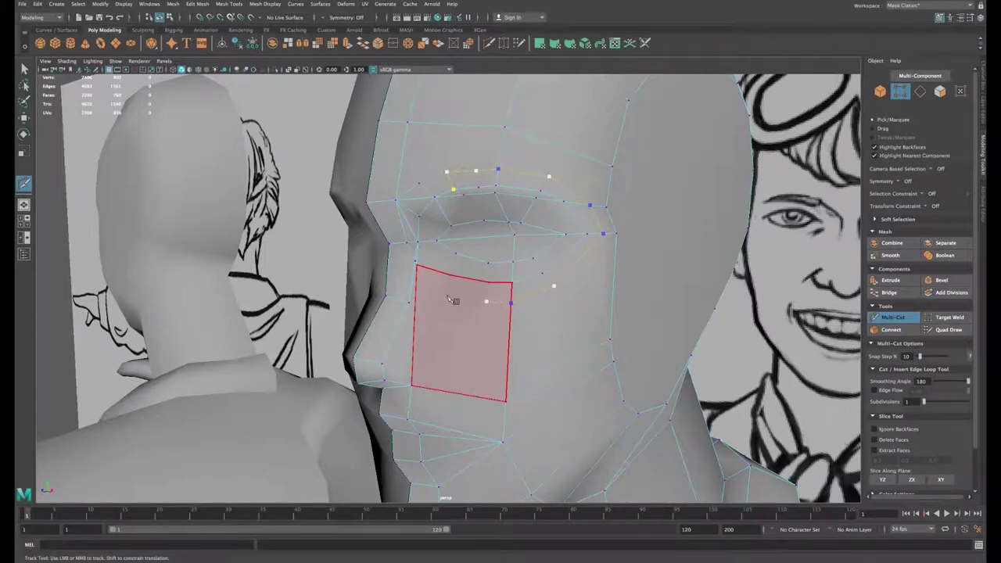
{"action": "left_click", "coordinate": [450, 297]}
{"action": "left_click", "coordinate": [416, 284]}
{"action": "left_click", "coordinate": [412, 280]}
{"action": "left_click", "coordinate": [388, 265]}
{"action": "key", "text": "Return"}
Step: Connect the inner eye edges and cut a vertical edge from the upper eyelid up the forehead over the crown
{"action": "left_click", "coordinate": [437, 240]}
{"action": "left_click", "coordinate": [431, 234]}
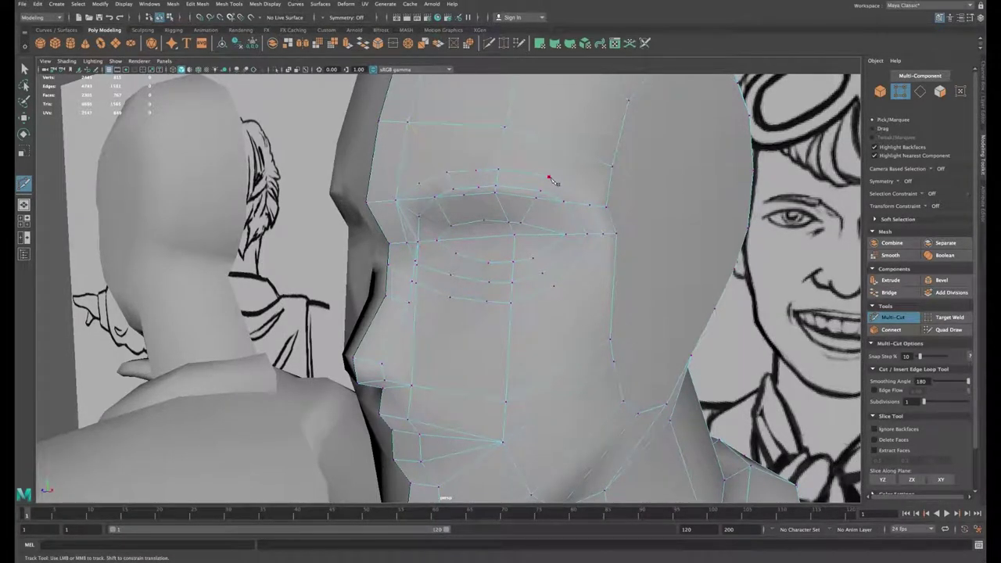
{"action": "middle_click_drag", "start_coordinate": [547, 179], "coordinate": [565, 259], "text": "alt"}
{"action": "left_click", "coordinate": [461, 328]}
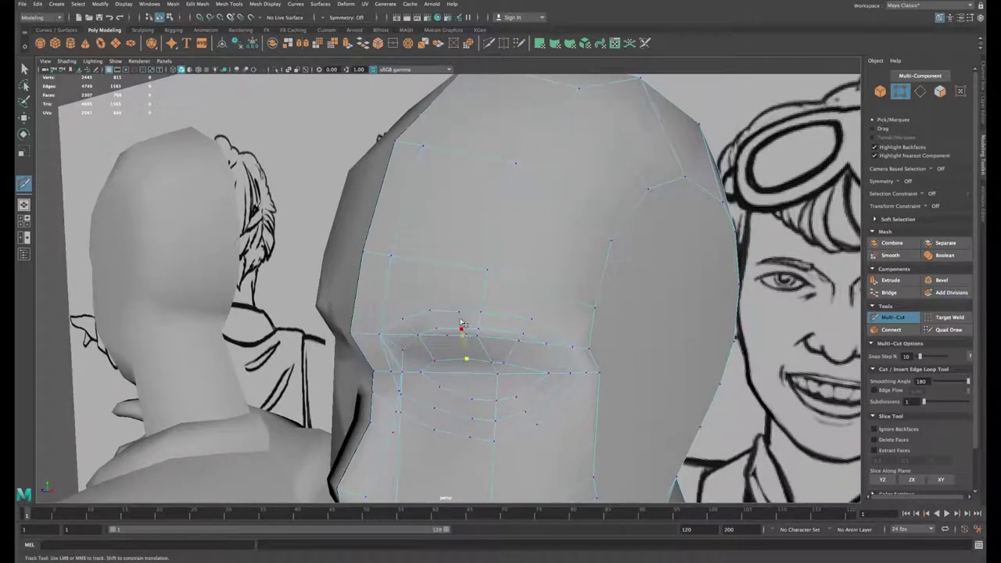
{"action": "left_click", "coordinate": [459, 311]}
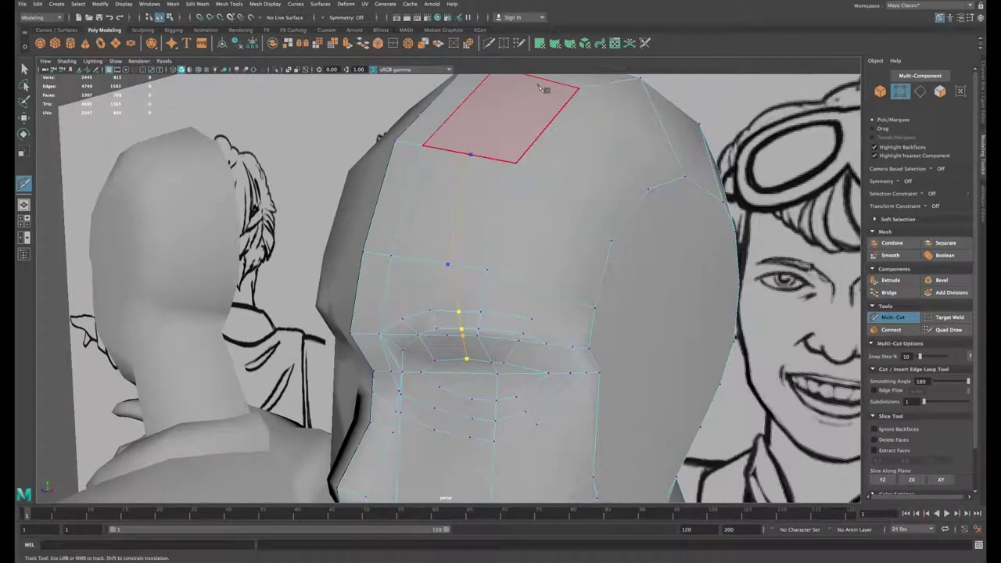
{"action": "middle_click_drag", "start_coordinate": [543, 84], "coordinate": [579, 149], "text": "alt"}
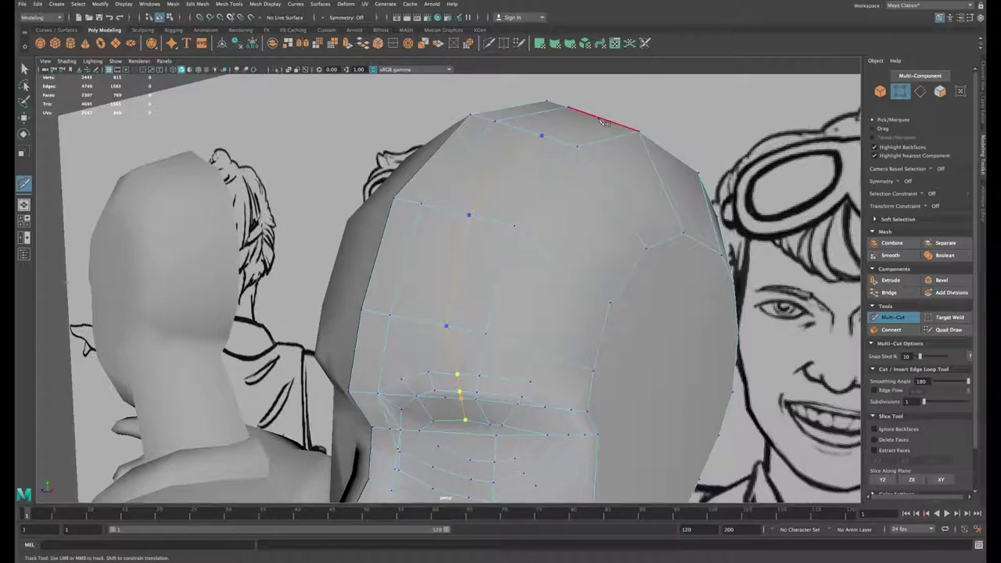
{"action": "left_click", "coordinate": [576, 145]}
{"action": "key", "text": "Return"}
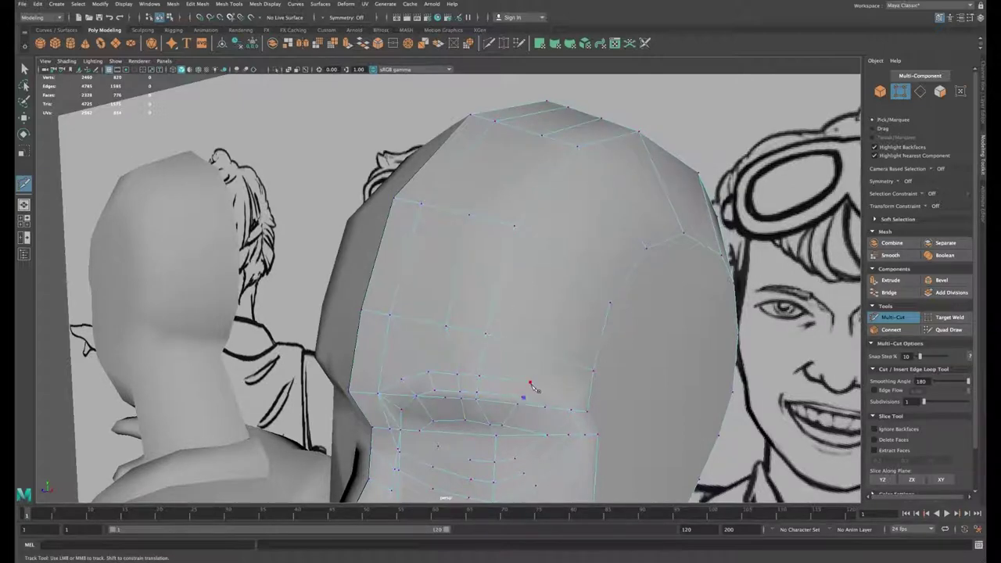
Step: Cut an edge from the outer end of the eyebrow up the forehead to the upper side of the head
{"action": "left_click", "coordinate": [529, 383]}
{"action": "left_click", "coordinate": [535, 351]}
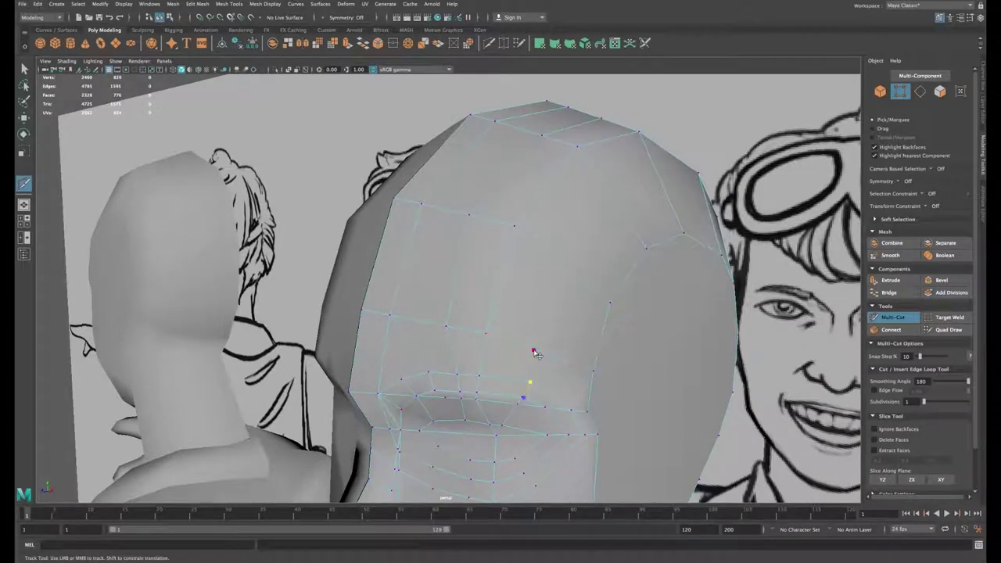
{"action": "left_click", "coordinate": [558, 261]}
{"action": "left_click", "coordinate": [613, 201]}
{"action": "left_click", "coordinate": [660, 180]}
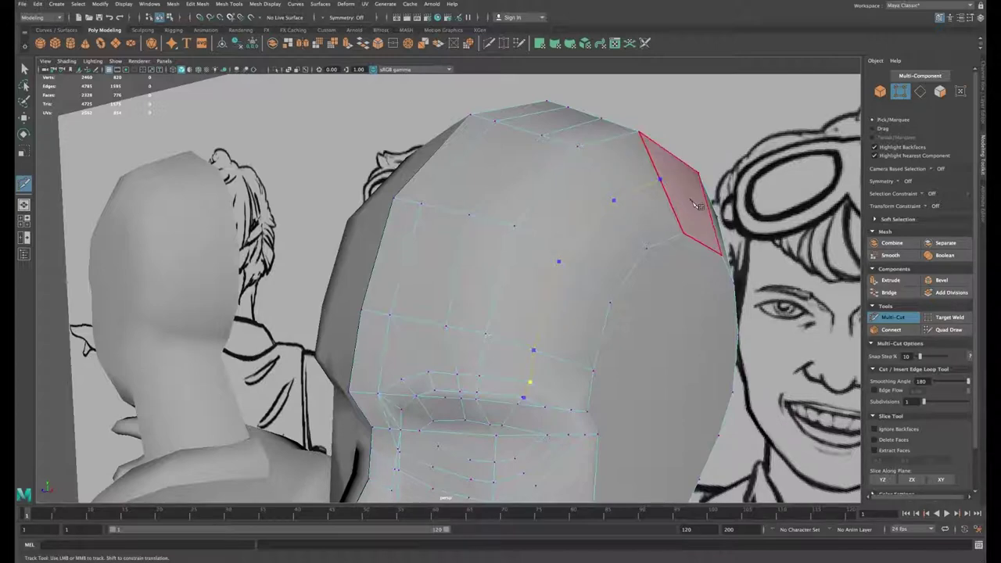
{"action": "right_click", "coordinate": [712, 219]}
Step: Cut an edge from the middle of the lower eyelid down the cheek to the upper lip
{"action": "middle_click_drag", "start_coordinate": [558, 347], "coordinate": [559, 252], "text": "alt"}
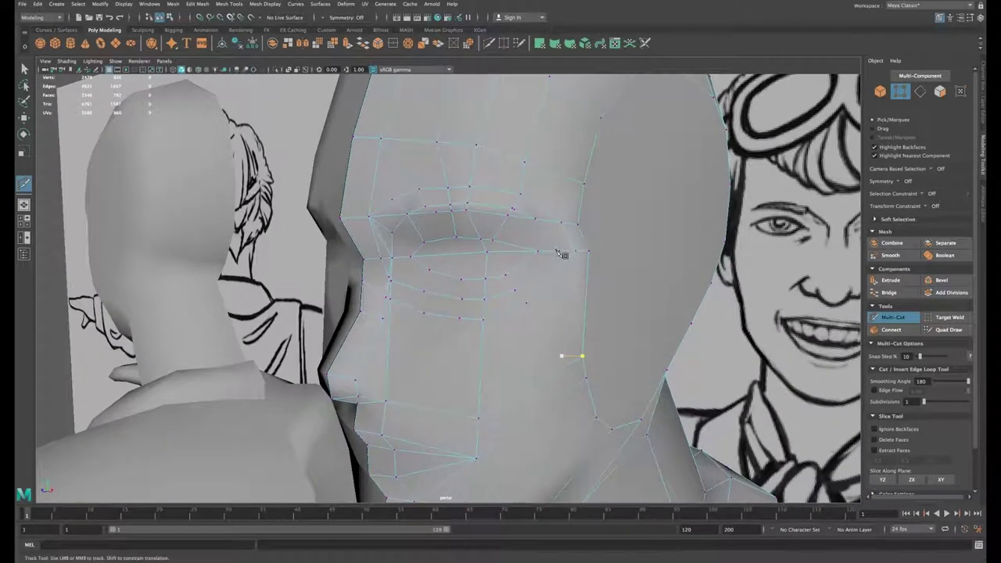
{"action": "left_click", "coordinate": [460, 280]}
{"action": "left_click", "coordinate": [461, 300]}
{"action": "left_click", "coordinate": [460, 318]}
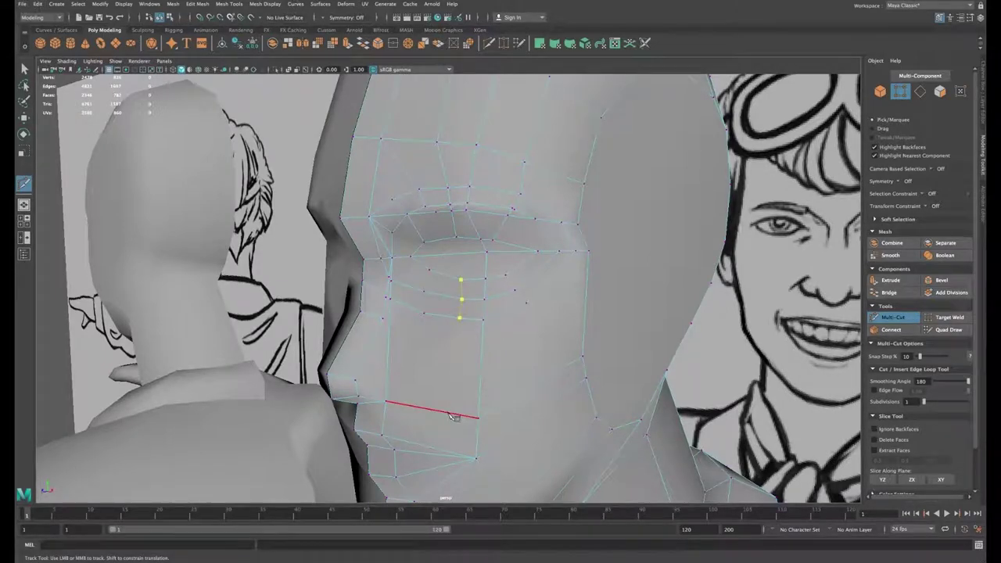
{"action": "left_click", "coordinate": [446, 451]}
{"action": "left_click_drag", "start_coordinate": [447, 455], "coordinate": [458, 394], "text": "alt"}
Step: Cut a parallel edge from the inner lower eyelid down the cheek and through the lips to below the mouth
{"action": "left_click", "coordinate": [472, 273]}
{"action": "left_click", "coordinate": [470, 283]}
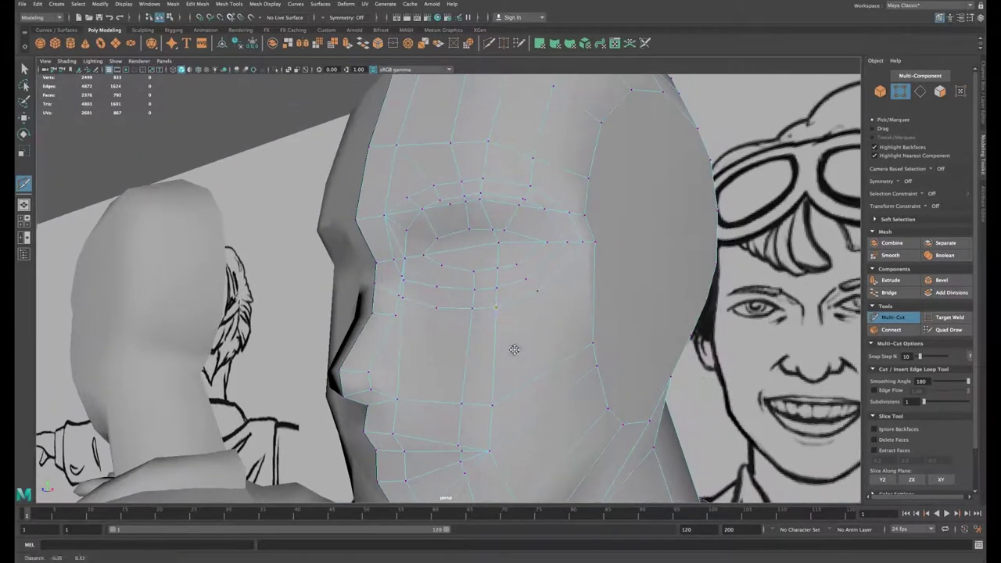
{"action": "middle_click_drag", "start_coordinate": [514, 349], "coordinate": [465, 237], "text": "alt"}
{"action": "left_click", "coordinate": [456, 273]}
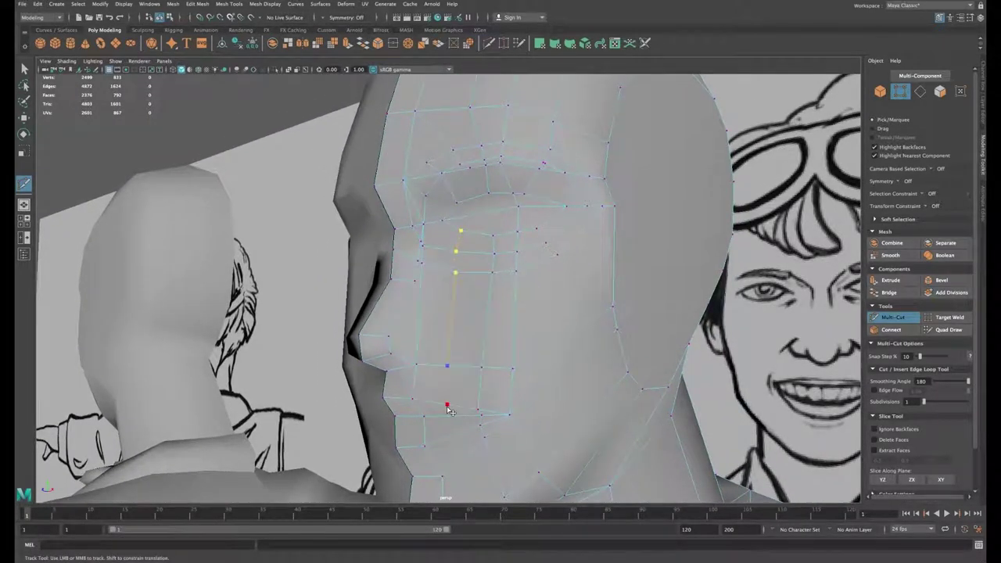
{"action": "left_click", "coordinate": [472, 460]}
{"action": "right_click", "coordinate": [472, 460]}
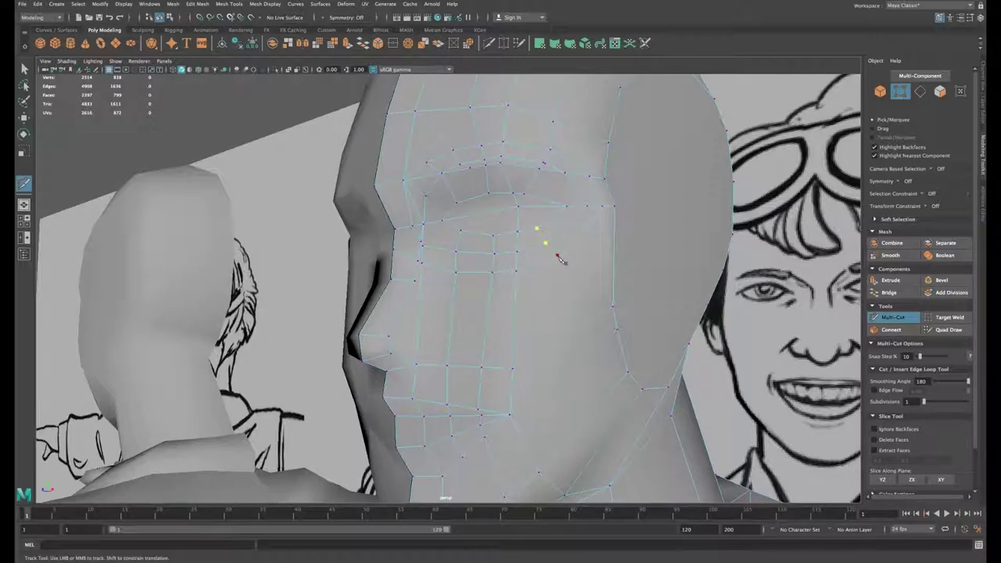
Step: Cut an edge from the outer corner of the eye down the outer cheek and back along the jaw
{"action": "left_click", "coordinate": [570, 332]}
{"action": "left_click", "coordinate": [574, 362]}
{"action": "left_click", "coordinate": [580, 425]}
{"action": "left_click", "coordinate": [598, 450]}
{"action": "left_click", "coordinate": [633, 446]}
{"action": "key", "text": "Return"}
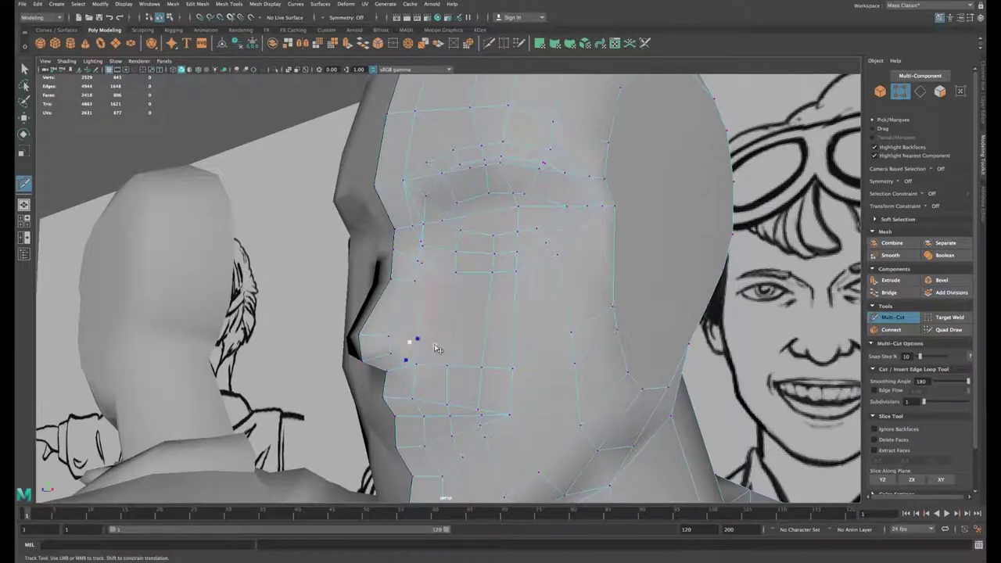
Step: Cut edges around the nostril wing, linking the nose tip, the nostril base and the adjacent cheek
{"action": "key", "text": "Return"}
{"action": "left_click", "coordinate": [407, 360]}
{"action": "key", "text": "Return"}
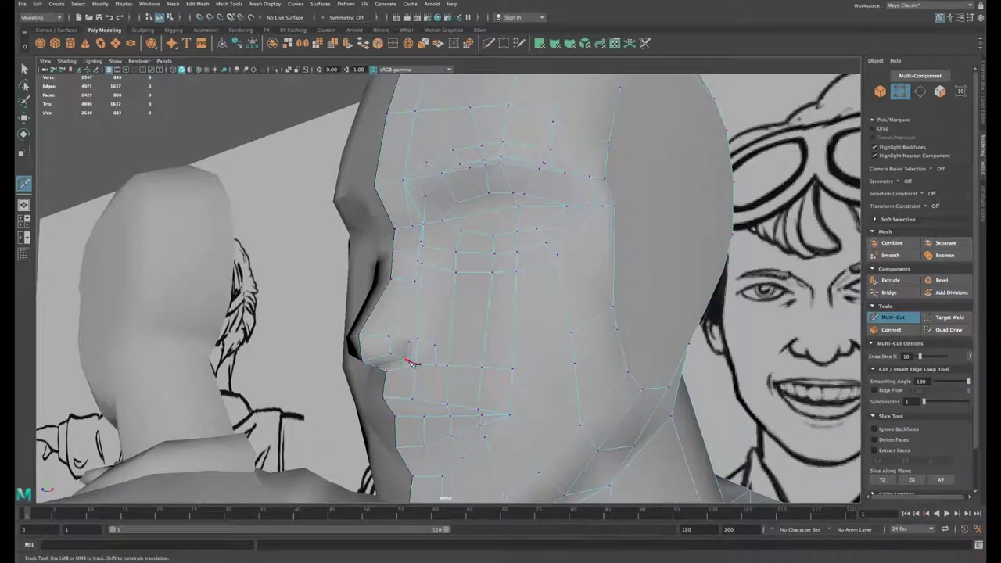
{"action": "left_click", "coordinate": [388, 336]}
{"action": "left_click", "coordinate": [408, 343]}
{"action": "key", "text": "Return"}
Step: Cut a horizontal edge line from the nose ridge across the cheek to the side of the head
{"action": "left_click", "coordinate": [377, 306]}
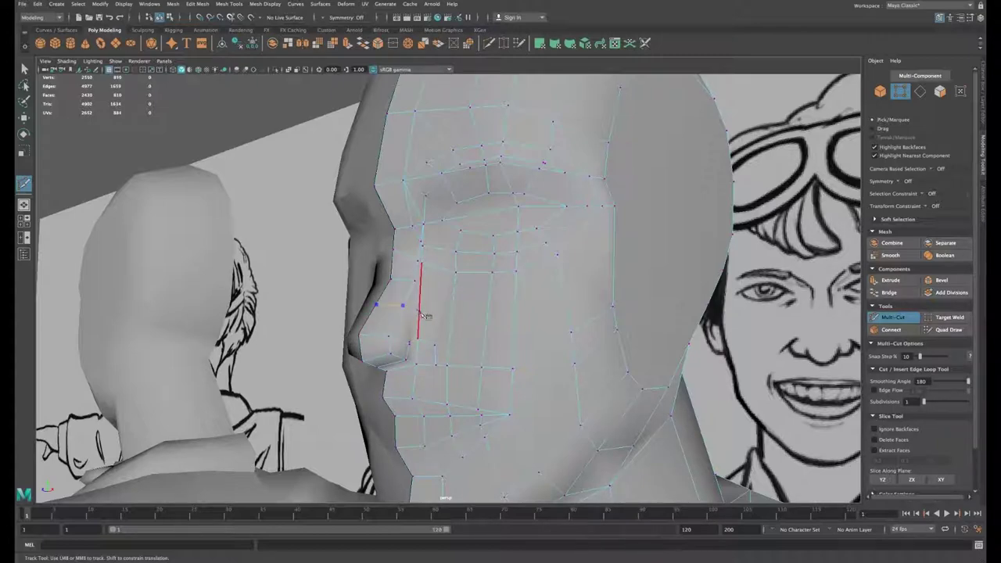
{"action": "left_click", "coordinate": [487, 316]}
{"action": "left_click", "coordinate": [515, 316]}
{"action": "left_click", "coordinate": [565, 298]}
{"action": "left_click", "coordinate": [613, 277]}
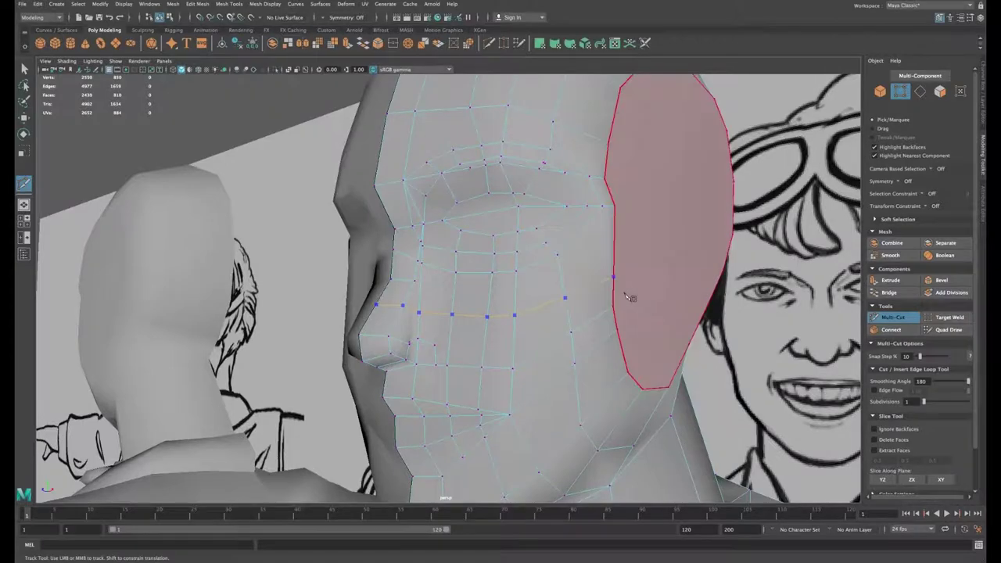
{"action": "key", "text": "Return"}
Step: Move three mid-cheek vertices and two vertices beside the nostril base forward to round out the cheek
{"action": "key", "text": "w"}
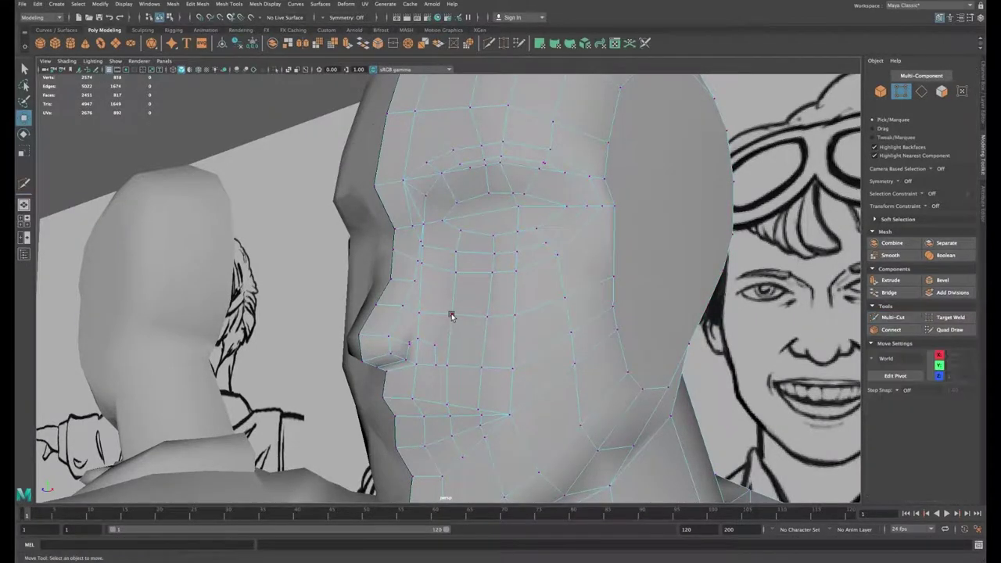
{"action": "left_click_drag", "start_coordinate": [449, 312], "coordinate": [374, 322], "text": "alt"}
{"action": "key", "text": "f"}
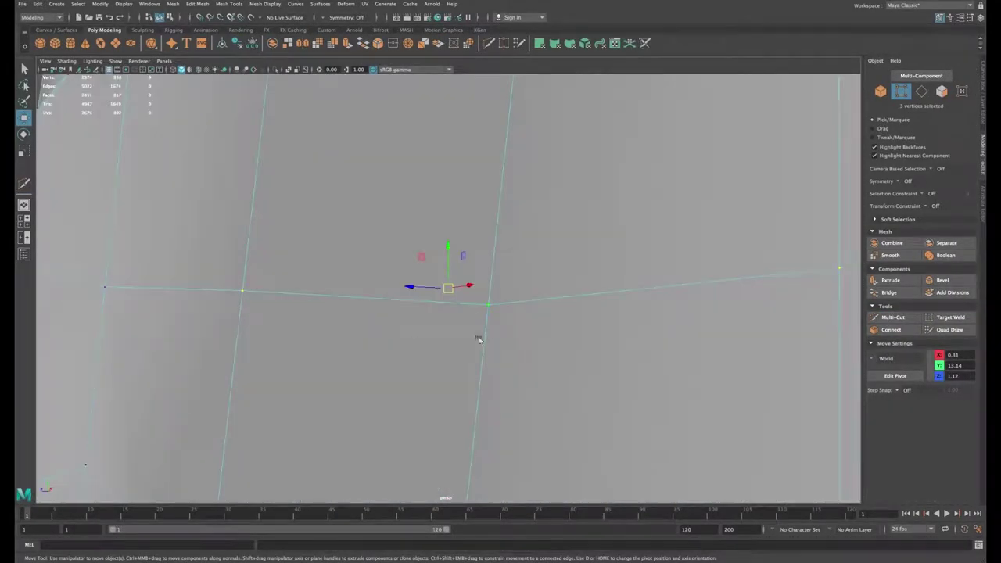
{"action": "right_click_drag", "start_coordinate": [478, 337], "coordinate": [398, 317], "text": "alt"}
{"action": "left_click_drag", "start_coordinate": [398, 317], "coordinate": [374, 324], "text": "alt"}
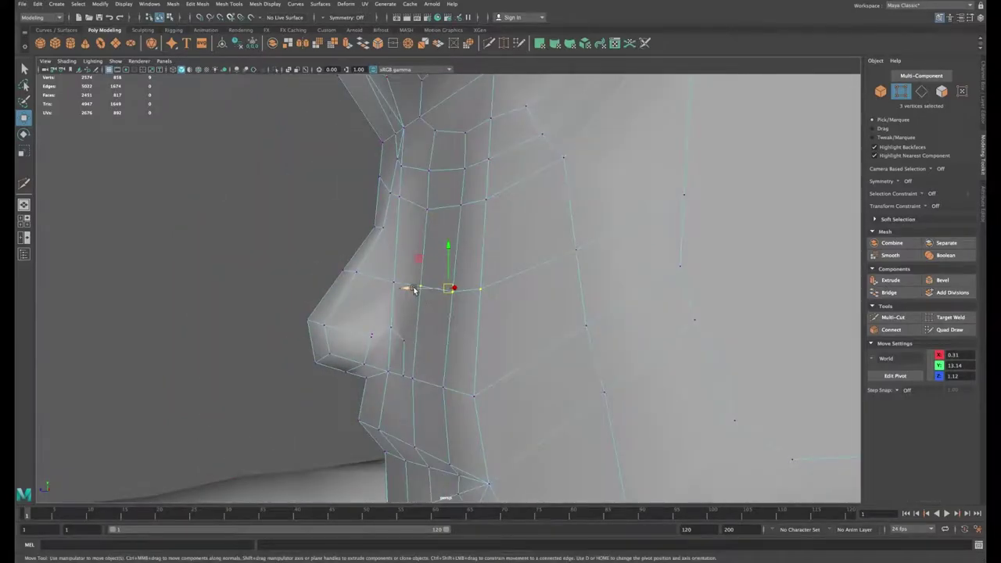
{"action": "left_click_drag", "start_coordinate": [411, 288], "coordinate": [399, 289]}
{"action": "left_click_drag", "start_coordinate": [453, 371], "coordinate": [403, 385]}
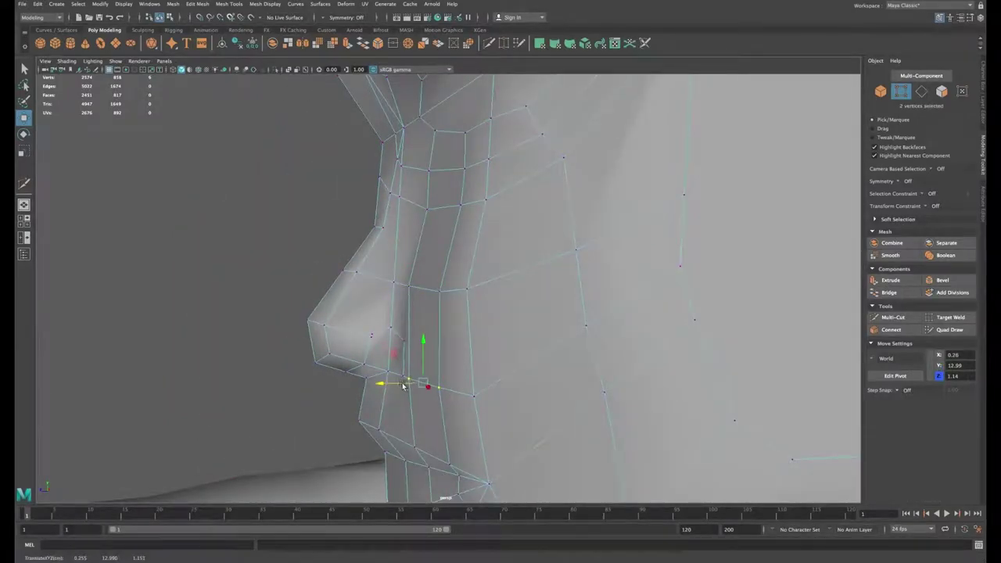
Step: Move the two pairs of neighbouring vertices in the rows just below the eye slightly forward
{"action": "left_click", "coordinate": [427, 209]}
{"action": "left_click", "coordinate": [462, 207], "text": "shift"}
{"action": "left_click_drag", "start_coordinate": [409, 209], "coordinate": [403, 208]}
{"action": "left_click", "coordinate": [429, 171]}
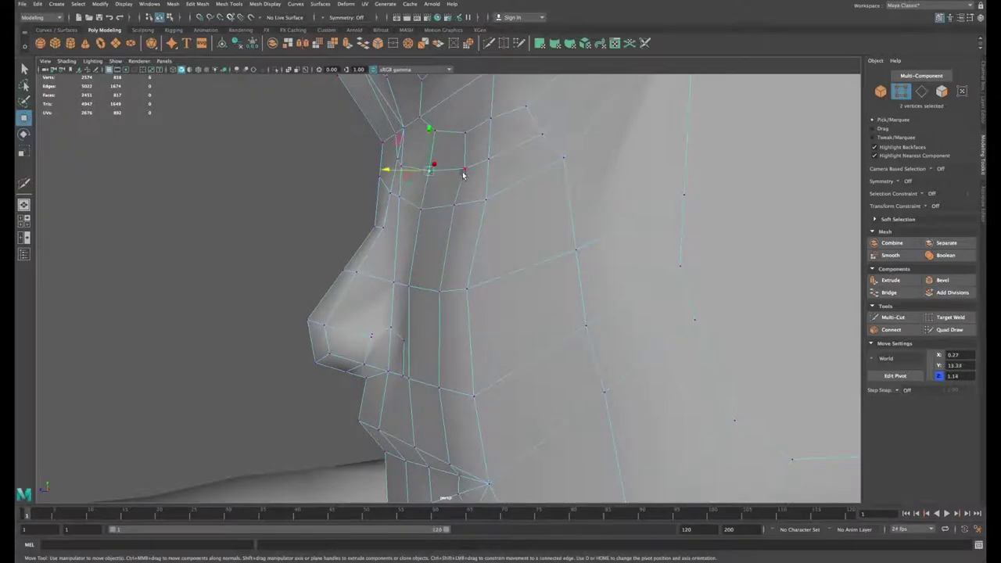
{"action": "left_click", "coordinate": [463, 171], "text": "shift"}
{"action": "left_click_drag", "start_coordinate": [413, 170], "coordinate": [410, 170]}
Step: Move the inner cheek vertices, the vertex beside the nose and the outer vertex of the same row slightly forward
{"action": "left_click", "coordinate": [410, 287]}
{"action": "left_click", "coordinate": [439, 292], "text": "shift"}
{"action": "left_click_drag", "start_coordinate": [390, 289], "coordinate": [384, 284]}
{"action": "left_click", "coordinate": [394, 282]}
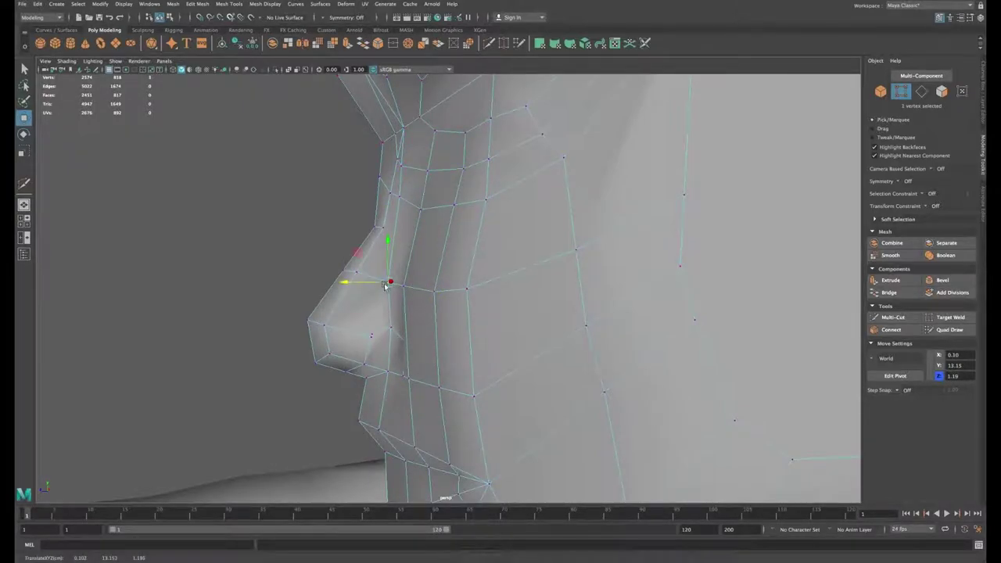
{"action": "left_click", "coordinate": [466, 289]}
{"action": "left_click_drag", "start_coordinate": [454, 290], "coordinate": [449, 290]}
{"action": "left_click_drag", "start_coordinate": [452, 293], "coordinate": [539, 315], "text": "alt"}
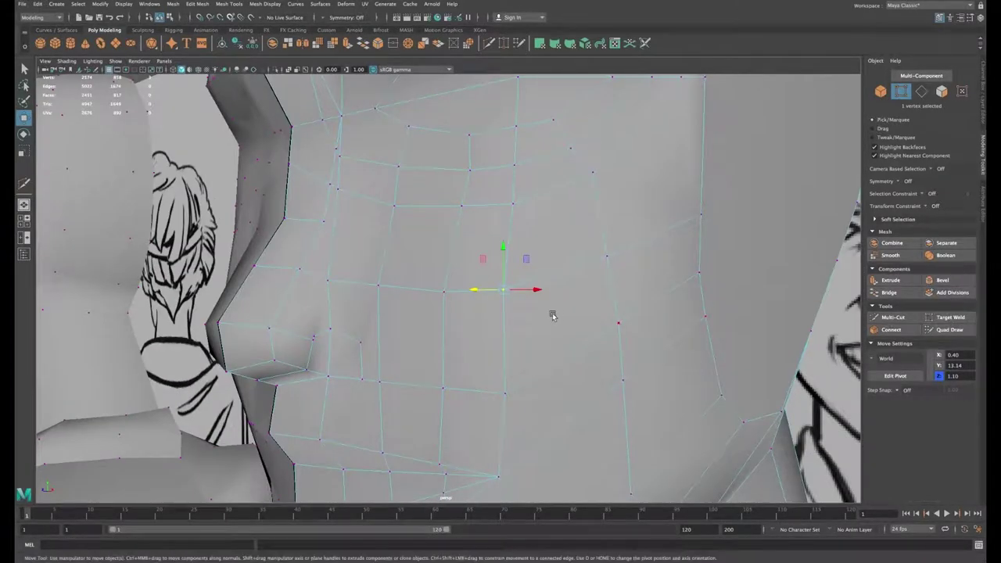
Step: Weld the doubled vertices at the inner eye corner and along the brow line into their neighbouring vertices
{"action": "left_click", "coordinate": [950, 316]}
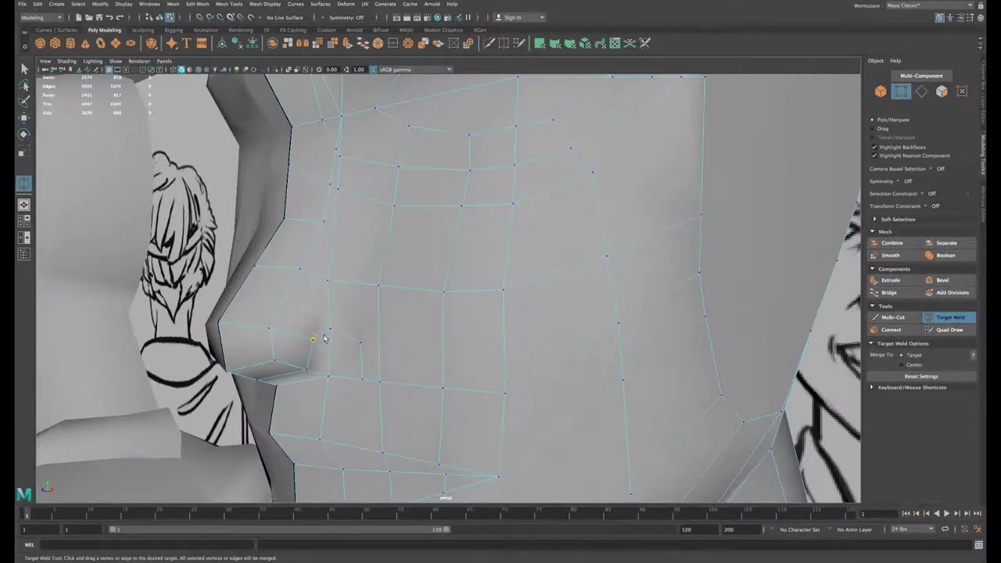
{"action": "left_click_drag", "start_coordinate": [339, 156], "coordinate": [340, 158]}
{"action": "middle_click_drag", "start_coordinate": [404, 193], "coordinate": [401, 312], "text": "alt"}
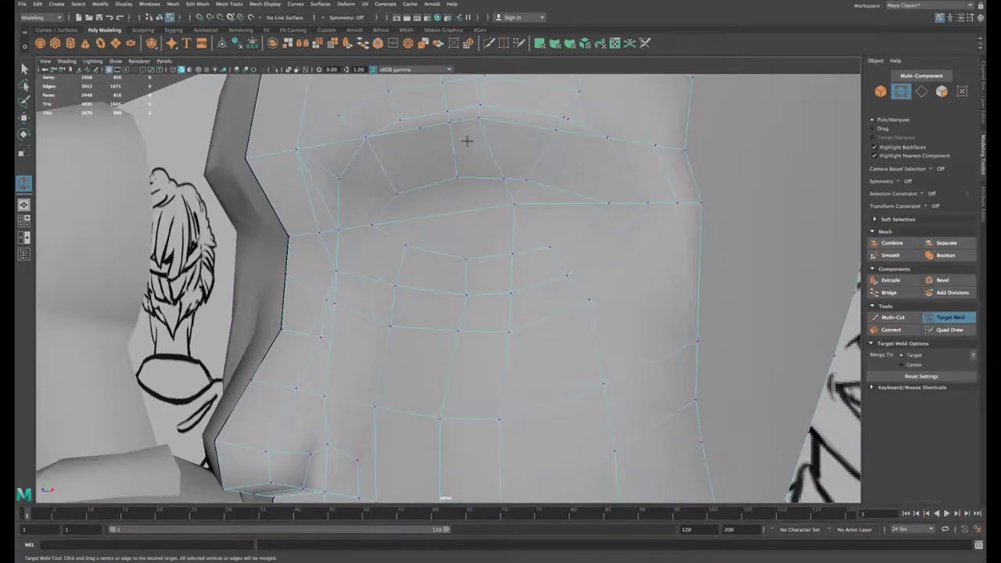
{"action": "middle_click_drag", "start_coordinate": [467, 140], "coordinate": [467, 184], "text": "alt"}
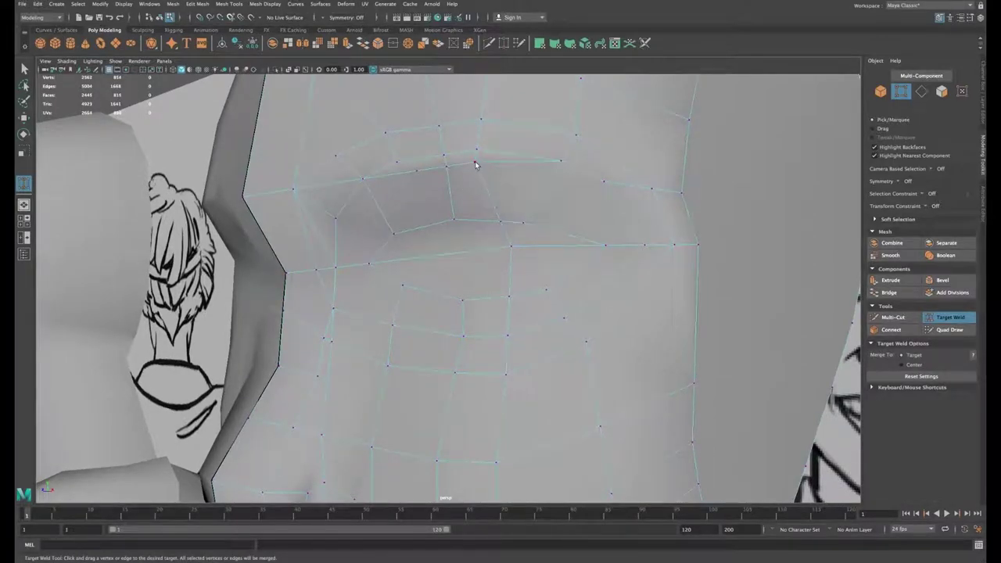
{"action": "left_click_drag", "start_coordinate": [475, 164], "coordinate": [363, 179]}
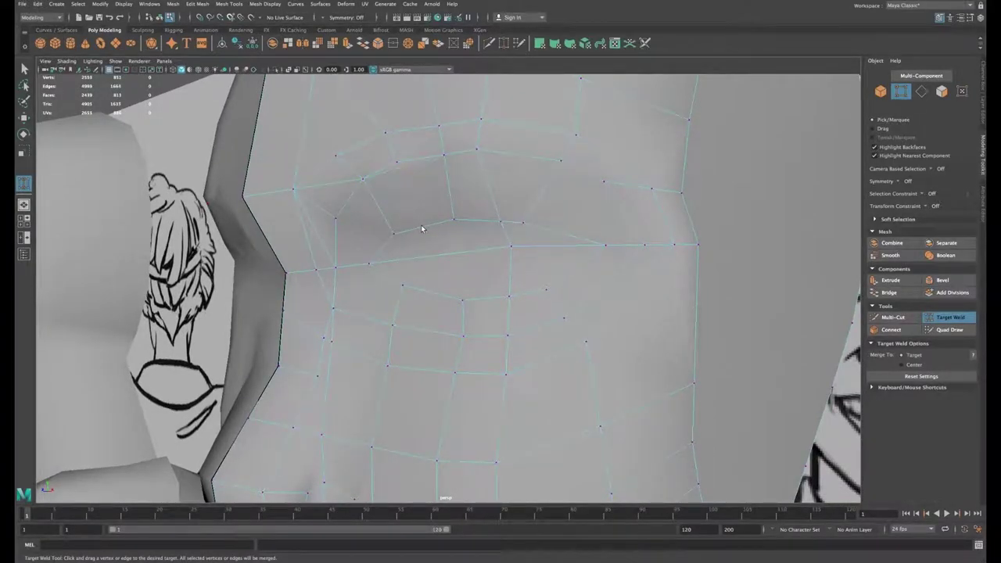
{"action": "middle_click_drag", "start_coordinate": [421, 224], "coordinate": [420, 232], "text": "alt"}
Step: Cut a horizontal edge line from the side of the nose across the upper cheek to the side of the head
{"action": "key", "text": "w"}
{"action": "middle_click_drag", "start_coordinate": [448, 317], "coordinate": [431, 205], "text": "alt"}
{"action": "left_click", "coordinate": [911, 317]}
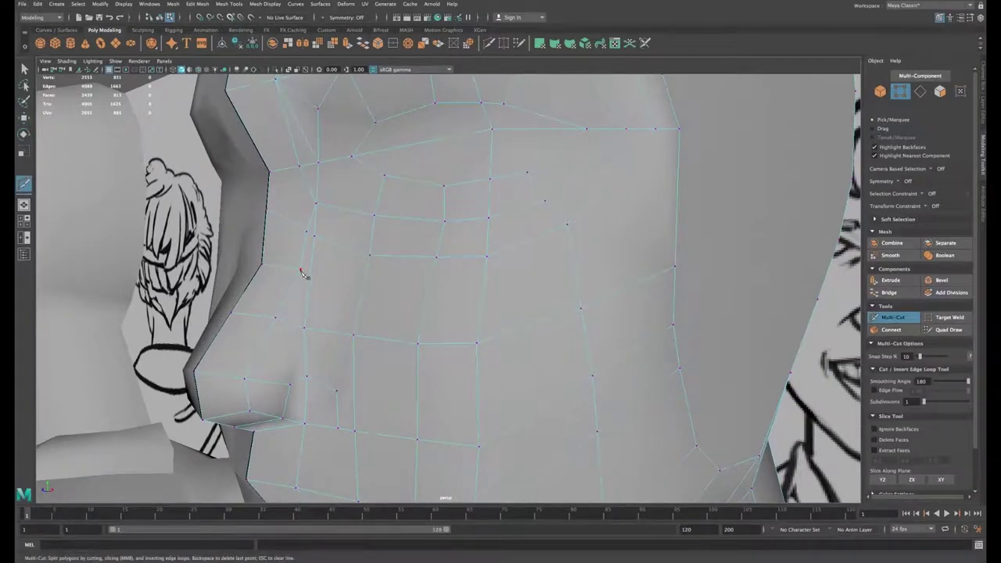
{"action": "left_click", "coordinate": [429, 295]}
{"action": "left_click", "coordinate": [482, 293]}
{"action": "left_click", "coordinate": [574, 265]}
{"action": "left_click", "coordinate": [677, 222]}
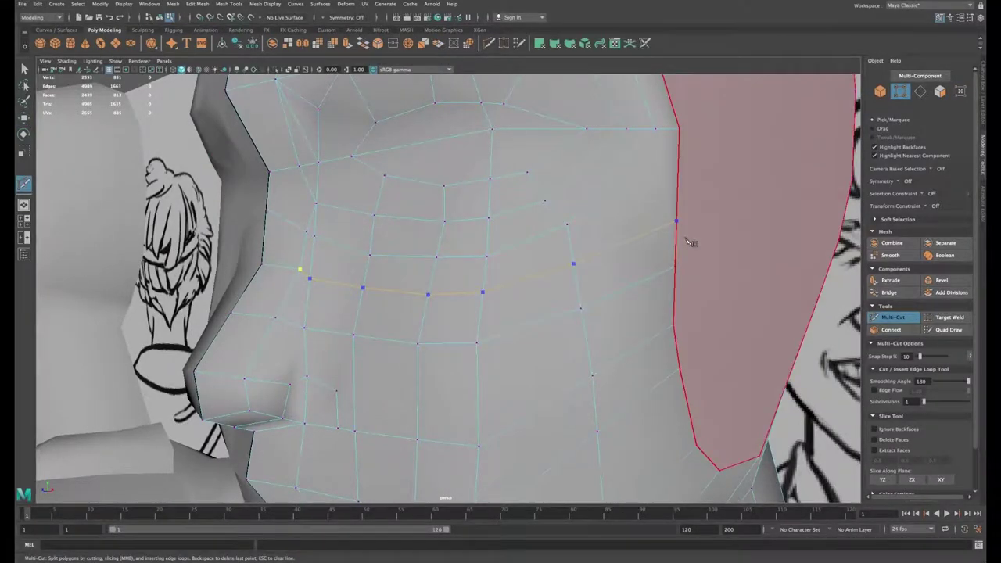
Step: Move the three cheek vertices above the new edge line and the three on it slightly forward
{"action": "key", "text": "w"}
{"action": "left_click", "coordinate": [372, 255]}
{"action": "left_click", "coordinate": [436, 257], "text": "shift"}
{"action": "left_click", "coordinate": [487, 256], "text": "shift"}
{"action": "left_click_drag", "start_coordinate": [444, 281], "coordinate": [399, 257], "text": "alt"}
{"action": "left_click", "coordinate": [387, 285]}
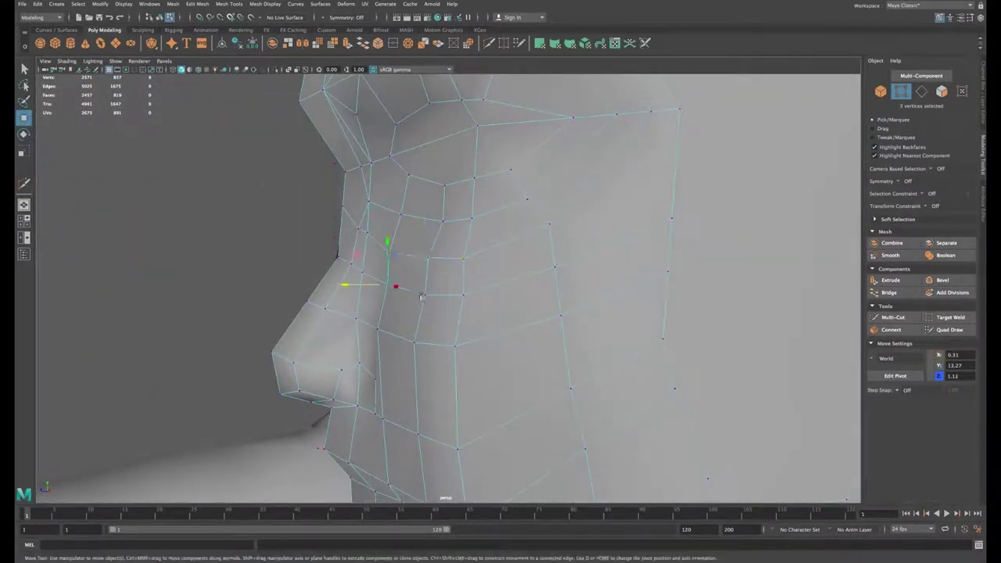
{"action": "left_click", "coordinate": [423, 295], "text": "shift"}
{"action": "left_click", "coordinate": [463, 295], "text": "shift"}
{"action": "left_click_drag", "start_coordinate": [397, 293], "coordinate": [842, 284], "text": "alt"}
Step: Cut an edge line from beside the nostril across the cheek to the head's side and adjust the depth of its four inner vertices
{"action": "key", "text": "ctrl+shift+x"}
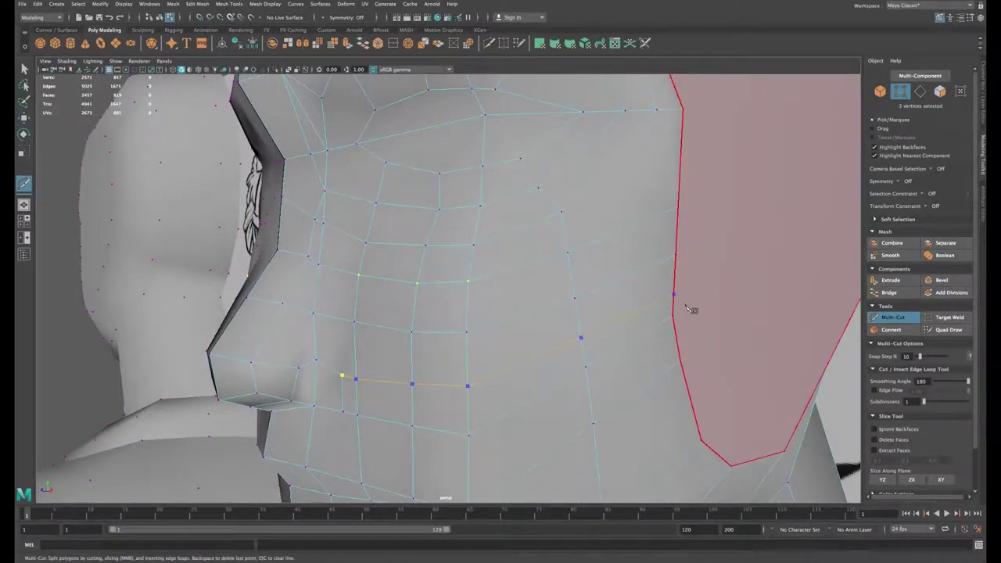
{"action": "key", "text": "w"}
{"action": "left_click_drag", "start_coordinate": [341, 376], "coordinate": [382, 382]}
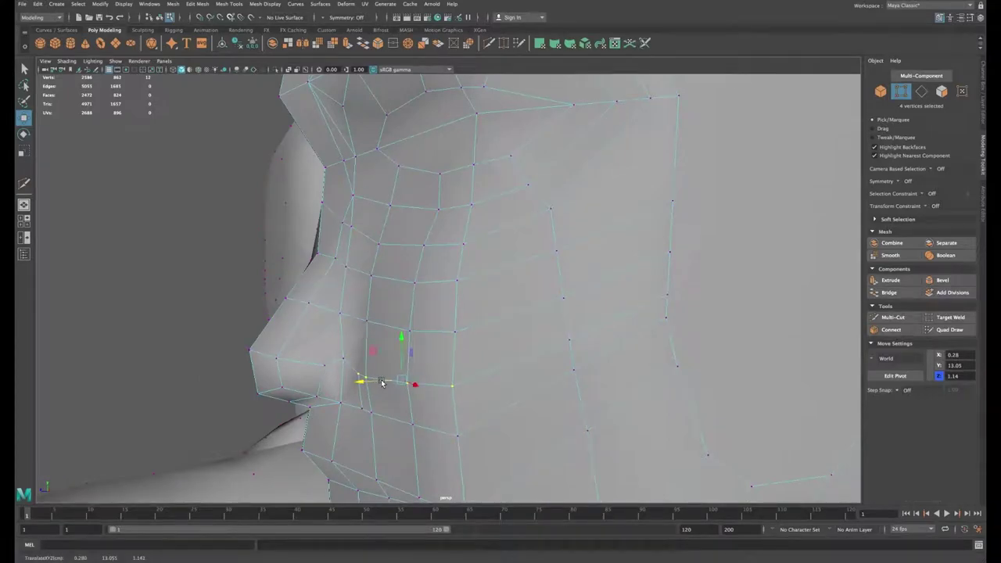
{"action": "left_click_drag", "start_coordinate": [370, 197], "coordinate": [403, 183], "text": "alt"}
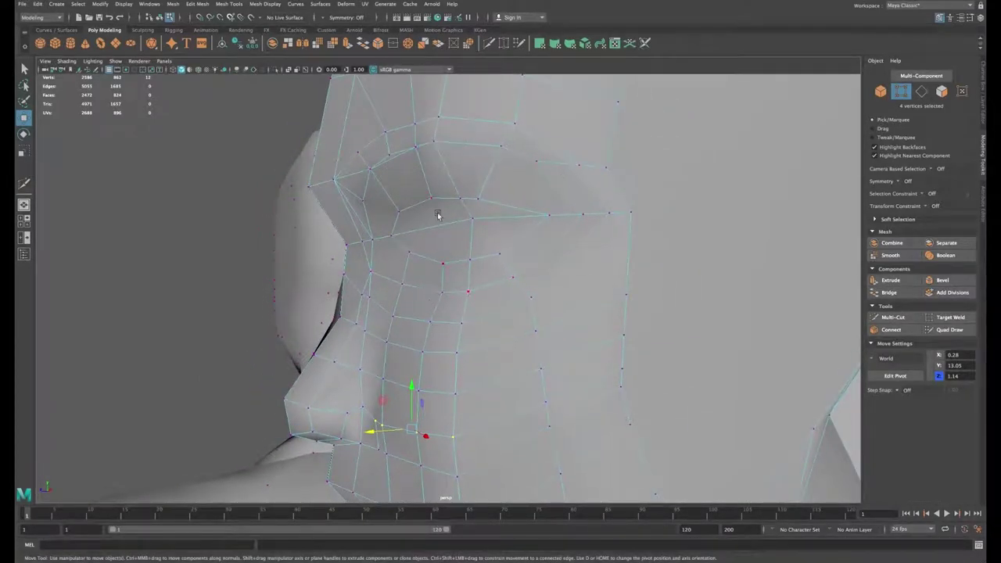
{"action": "left_click_drag", "start_coordinate": [438, 320], "coordinate": [474, 268], "text": "alt"}
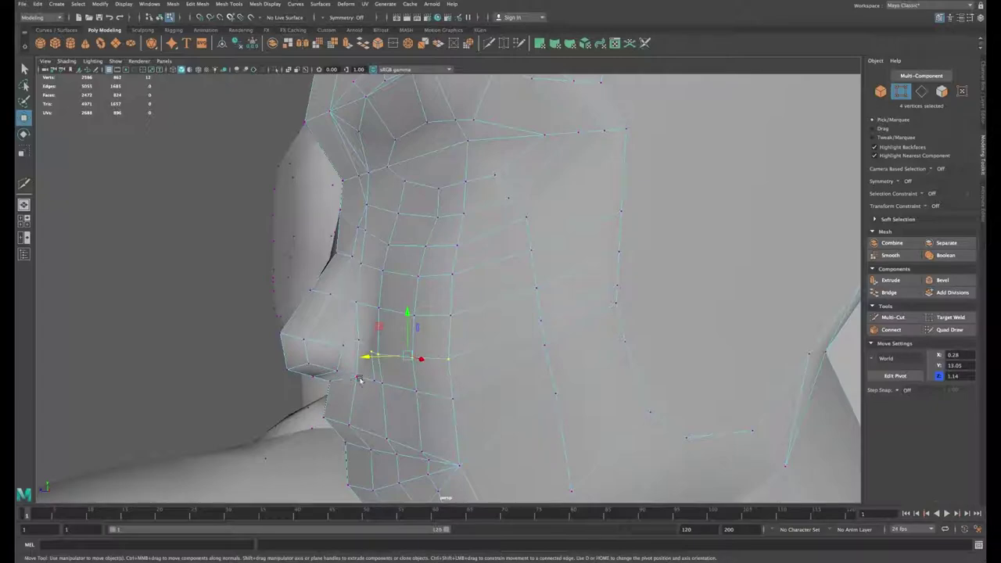
{"action": "left_click_drag", "start_coordinate": [430, 375], "coordinate": [437, 377], "text": "alt"}
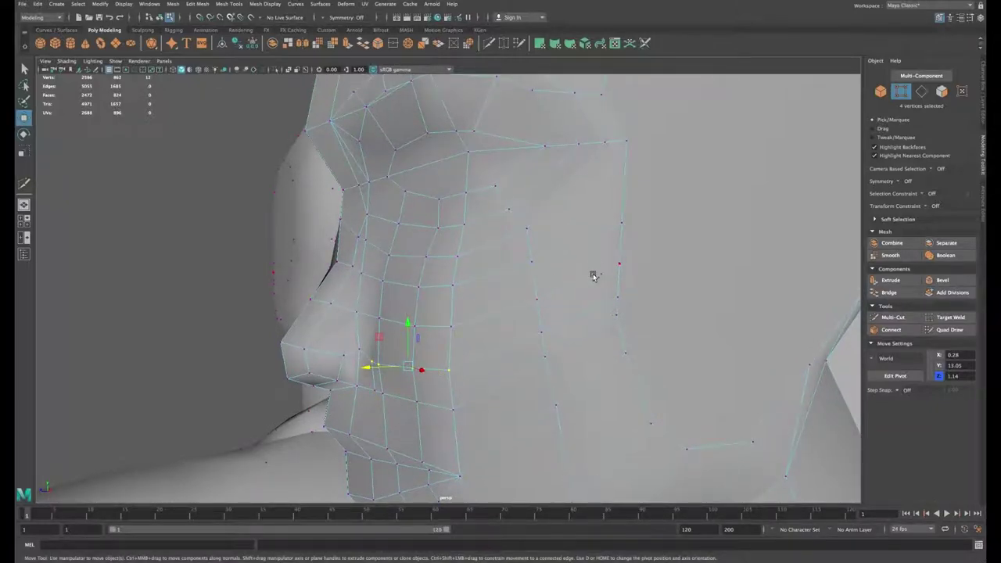
{"action": "left_click_drag", "start_coordinate": [432, 306], "coordinate": [455, 314], "text": "alt"}
{"action": "middle_click_drag", "start_coordinate": [380, 321], "coordinate": [425, 308], "text": "alt"}
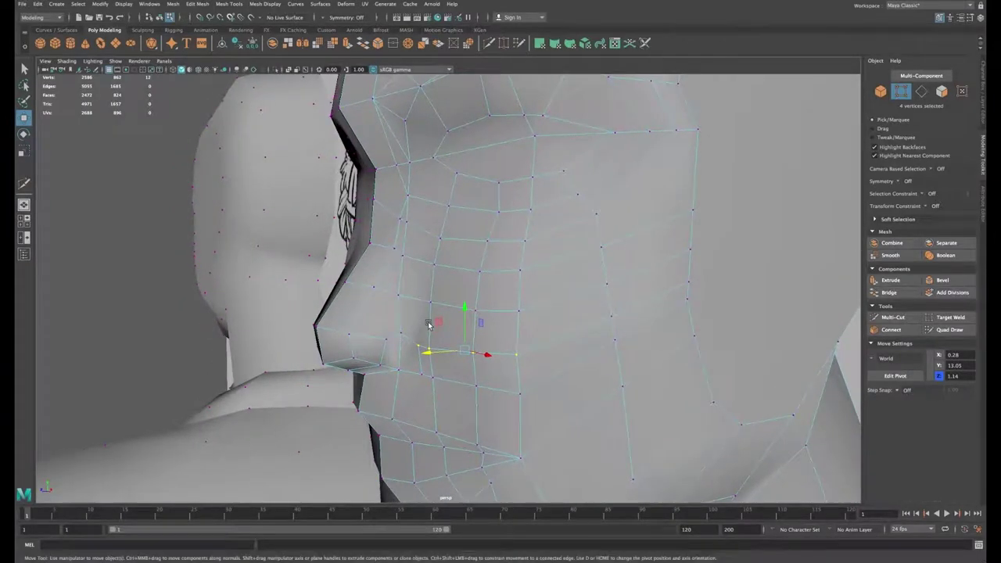
{"action": "left_click_drag", "start_coordinate": [428, 324], "coordinate": [468, 374], "text": "alt"}
Step: Extrude the two faces beside the nose tip outward to form the nostril wing
{"action": "right_click_drag", "start_coordinate": [384, 317], "coordinate": [385, 318]}
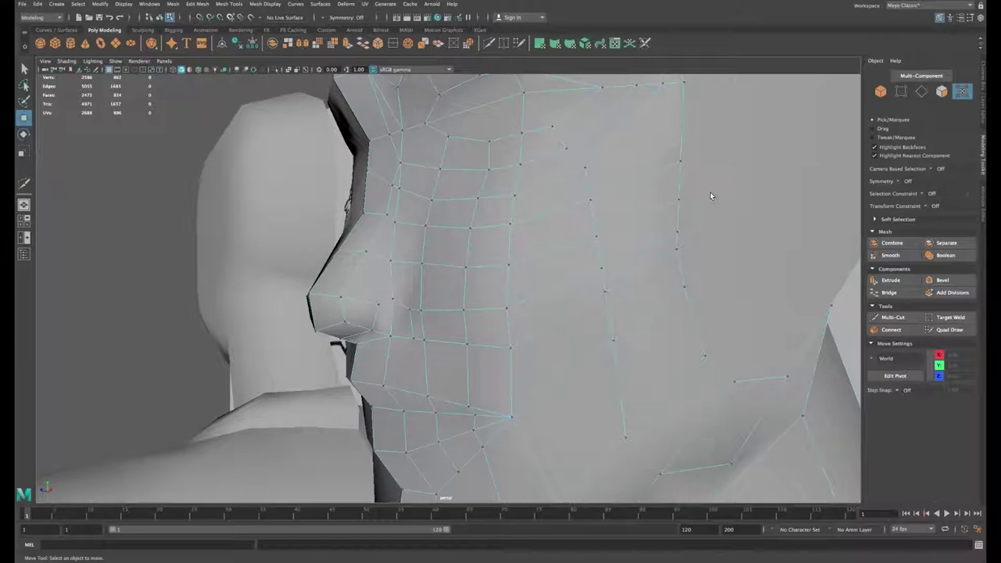
{"action": "key", "text": "ctrl+z"}
{"action": "left_click_drag", "start_coordinate": [399, 294], "coordinate": [470, 320], "text": "alt"}
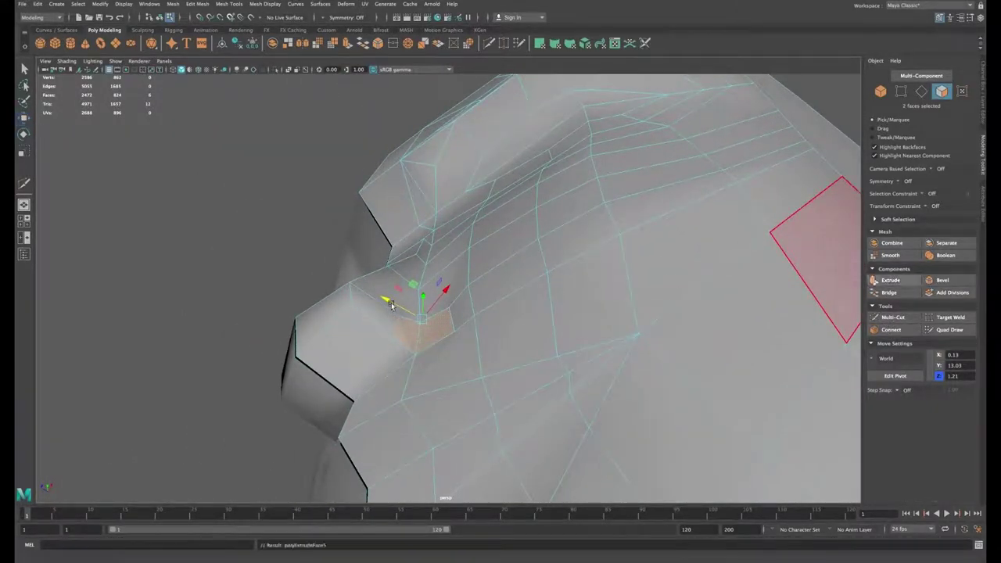
{"action": "key", "text": "w"}
{"action": "left_click_drag", "start_coordinate": [436, 326], "coordinate": [422, 295], "text": "alt"}
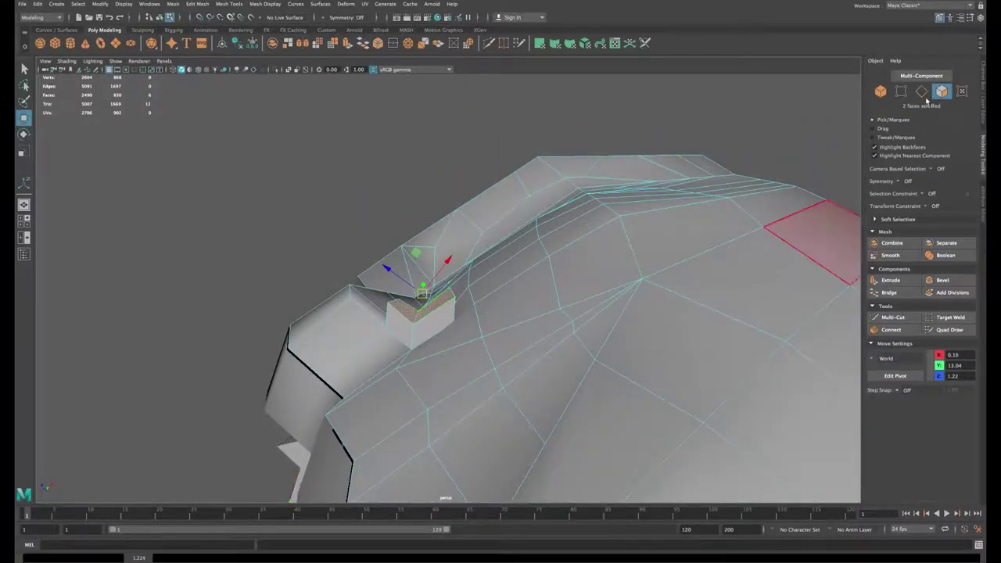
Step: Move the edges of the extruded nostril wing and scale its outer vertical edge
{"action": "left_click", "coordinate": [551, 290]}
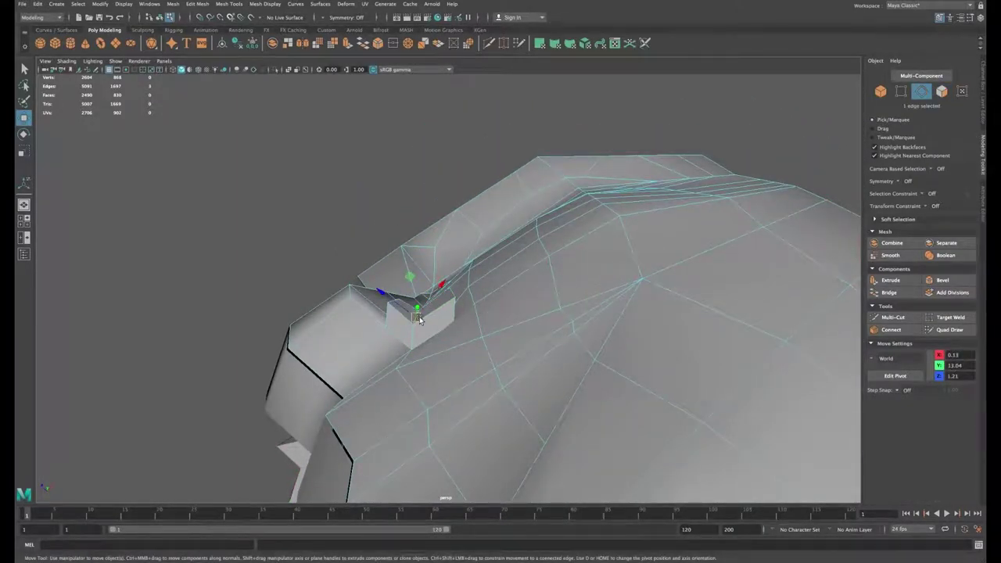
{"action": "left_click_drag", "start_coordinate": [418, 319], "coordinate": [452, 309]}
{"action": "left_click", "coordinate": [453, 295]}
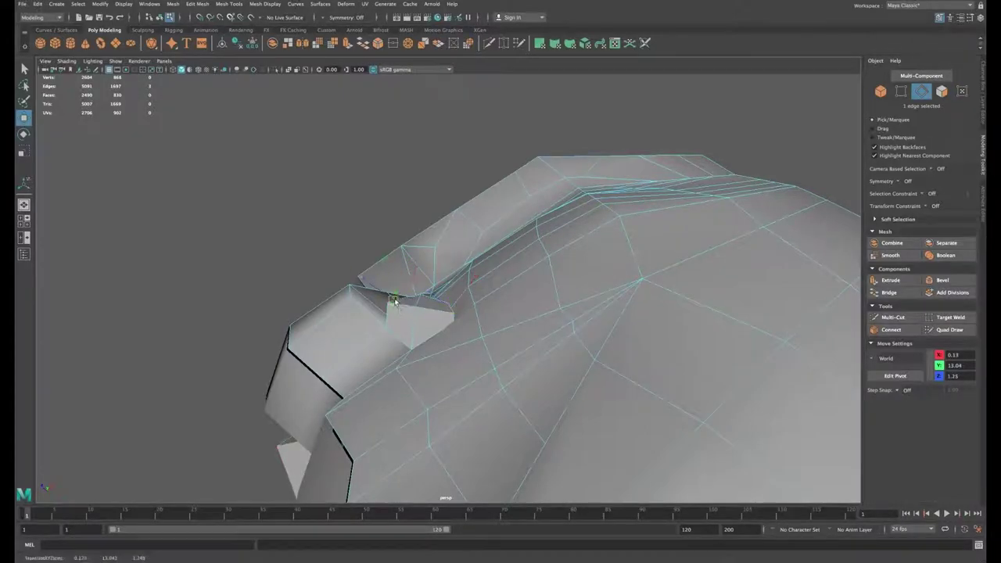
{"action": "key", "text": "f"}
{"action": "key", "text": "r"}
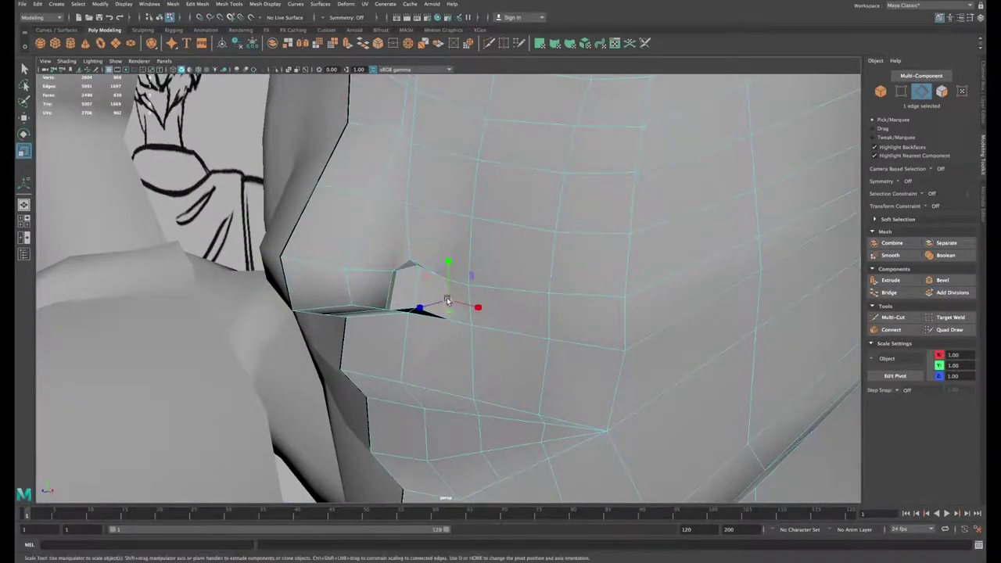
{"action": "left_click_drag", "start_coordinate": [447, 301], "coordinate": [447, 351]}
Step: Reposition the middle and neighbouring edges of the nostril wing to shape its outer face
{"action": "key", "text": "w"}
{"action": "left_click", "coordinate": [415, 300]}
{"action": "left_click", "coordinate": [393, 301]}
{"action": "left_click", "coordinate": [418, 287]}
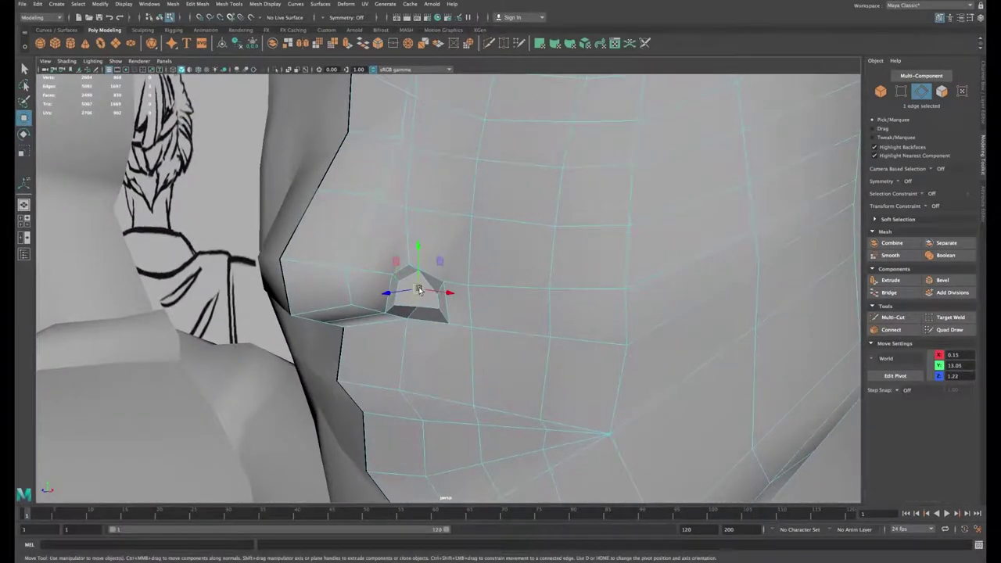
{"action": "left_click_drag", "start_coordinate": [422, 287], "coordinate": [369, 289], "text": "alt"}
{"action": "left_click", "coordinate": [429, 274]}
{"action": "left_click", "coordinate": [373, 294]}
Step: Move the vertex on the side of the nose bridge sideways toward the centre line
{"action": "left_click_drag", "start_coordinate": [388, 237], "coordinate": [374, 169], "text": "alt"}
{"action": "middle_click_drag", "start_coordinate": [425, 218], "coordinate": [438, 301], "text": "alt"}
{"action": "right_click_drag", "start_coordinate": [438, 301], "coordinate": [351, 216], "text": "alt"}
{"action": "left_click", "coordinate": [405, 214]}
{"action": "left_click_drag", "start_coordinate": [421, 212], "coordinate": [399, 213]}
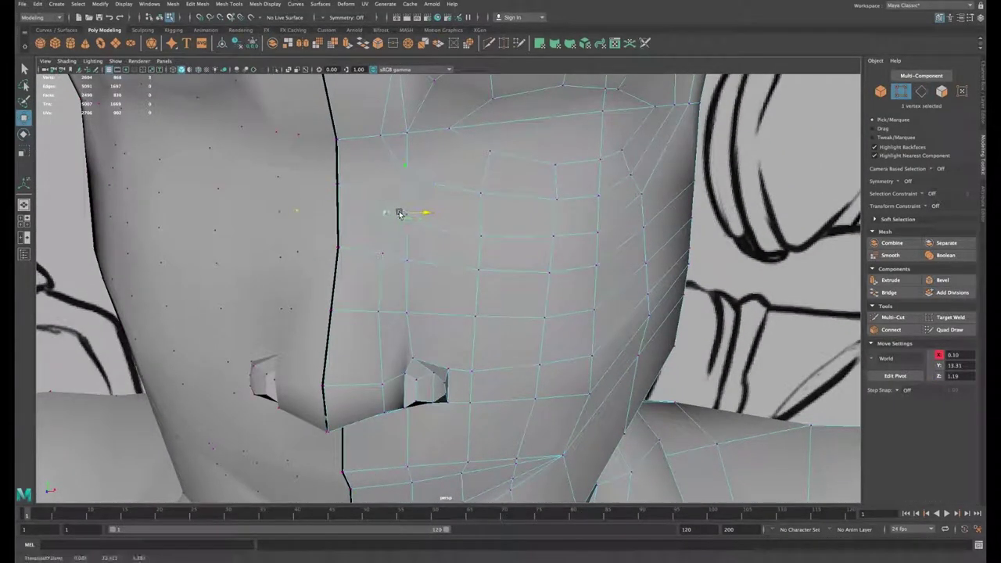
Step: Connect the moved nose bridge vertex to the vertex above it and lower the adjacent vertex on the nose ridge
{"action": "right_click_drag", "start_coordinate": [399, 212], "coordinate": [392, 211], "text": "alt"}
{"action": "middle_click_drag", "start_coordinate": [397, 205], "coordinate": [404, 234], "text": "alt"}
{"action": "left_click", "coordinate": [386, 179], "text": "shift"}
{"action": "right_click_drag", "start_coordinate": [540, 246], "coordinate": [523, 312], "text": "shift"}
{"action": "key", "text": "w"}
{"action": "left_click", "coordinate": [346, 221]}
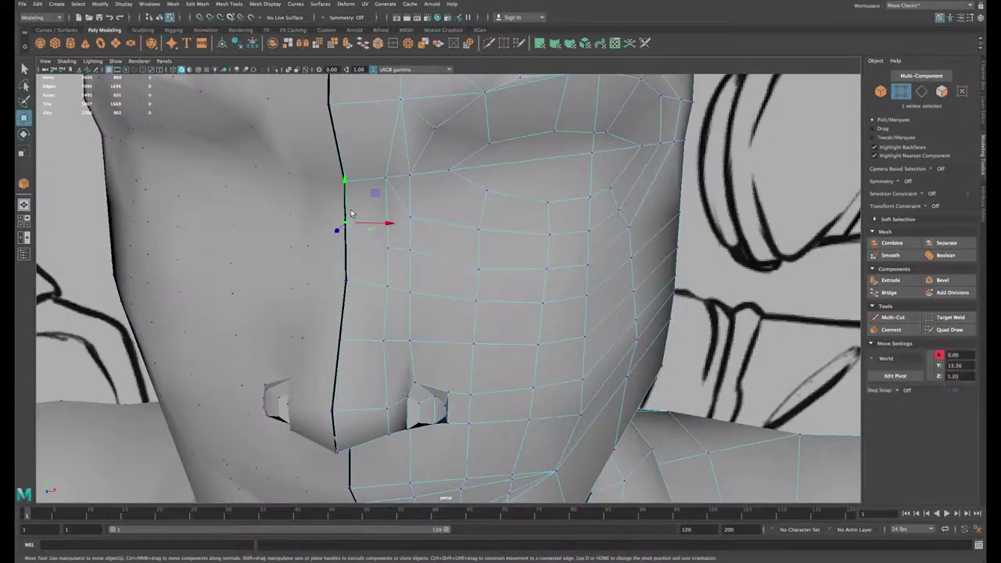
Step: Cut an edge from the inner cheek across the nose bridge to the ridge and delete the two leftover edges beside it
{"action": "key", "text": "ctrl+shift+x"}
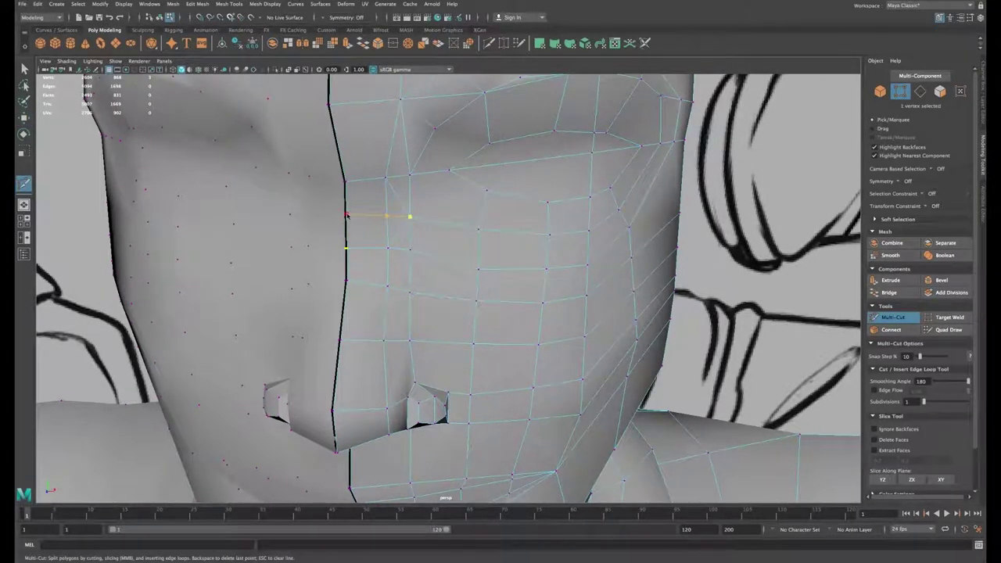
{"action": "key", "text": "w"}
{"action": "left_click", "coordinate": [392, 203]}
{"action": "left_click", "coordinate": [401, 230], "text": "shift"}
{"action": "key", "text": "Delete"}
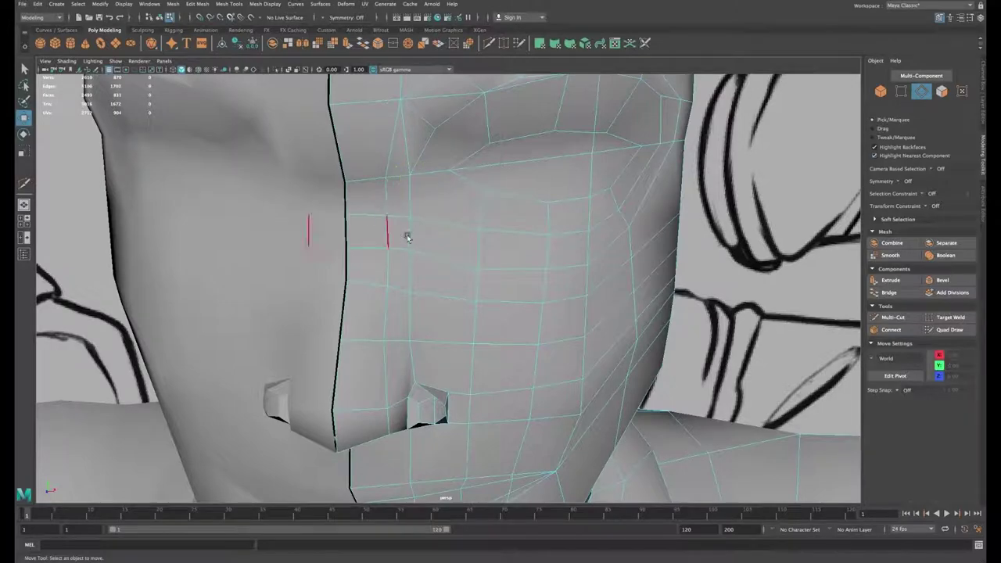
Step: Soften the edges across the nose, cheeks and mouth area
{"action": "right_click_drag", "start_coordinate": [450, 301], "coordinate": [425, 272], "text": "alt"}
{"action": "left_click_drag", "start_coordinate": [516, 270], "coordinate": [461, 280], "text": "alt"}
{"action": "right_click_drag", "start_coordinate": [461, 279], "coordinate": [367, 272], "text": "alt"}
{"action": "left_click_drag", "start_coordinate": [288, 250], "coordinate": [539, 418]}
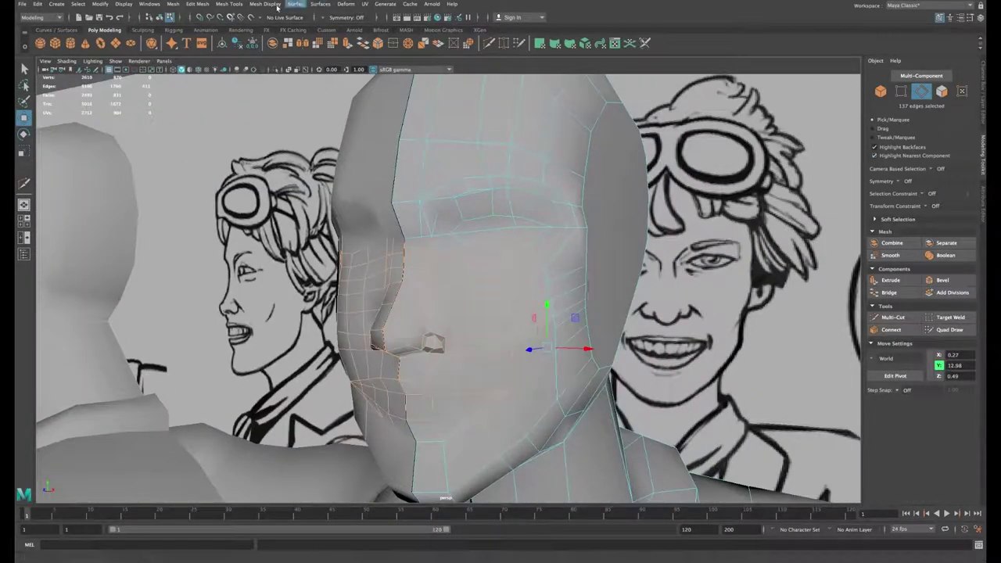
{"action": "left_click", "coordinate": [268, 5]}
{"action": "left_click", "coordinate": [272, 74]}
{"action": "left_click_drag", "start_coordinate": [461, 291], "coordinate": [447, 283], "text": "alt"}
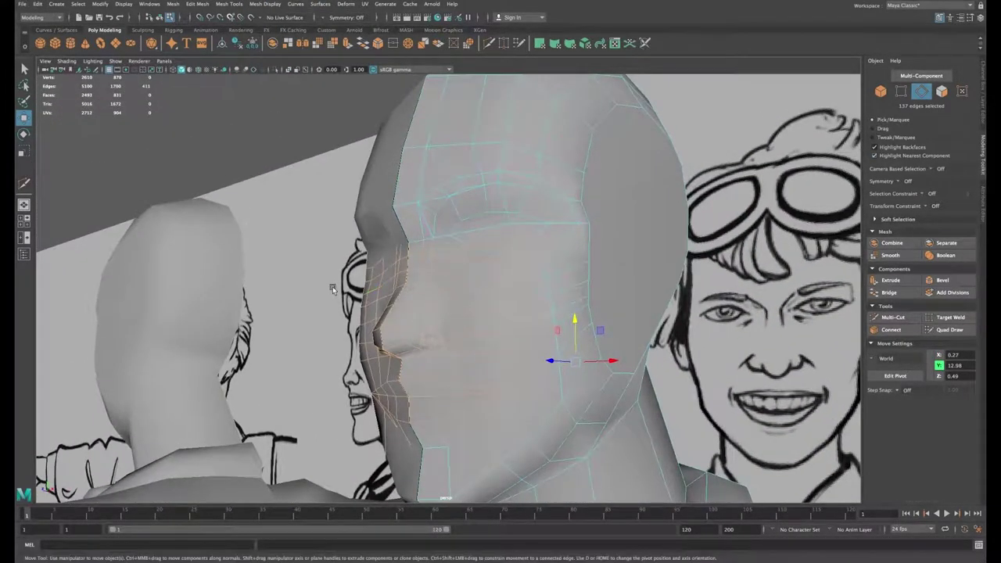
{"action": "left_click", "coordinate": [332, 287]}
Step: Cut an edge line from the nostril wing over the side of the nose to the nose ridge
{"action": "right_click_drag", "start_coordinate": [414, 264], "coordinate": [521, 330], "text": "alt"}
{"action": "left_click_drag", "start_coordinate": [521, 328], "coordinate": [446, 312], "text": "alt"}
{"action": "key", "text": "ctrl+shift+x"}
{"action": "left_click", "coordinate": [427, 293]}
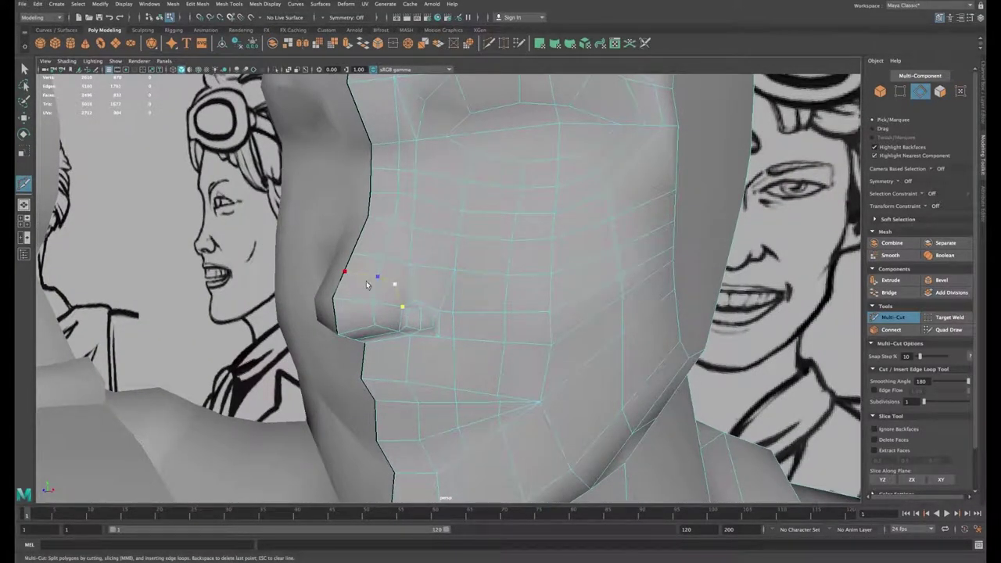
{"action": "key", "text": "w"}
Step: Rework the edges around the upper eye socket and delete the surplus edge in the upper lid
{"action": "left_click_drag", "start_coordinate": [405, 295], "coordinate": [480, 242], "text": "alt"}
{"action": "middle_click_drag", "start_coordinate": [480, 243], "coordinate": [474, 333], "text": "alt"}
{"action": "left_click", "coordinate": [896, 318]}
{"action": "middle_click_drag", "start_coordinate": [464, 247], "coordinate": [441, 280], "text": "alt"}
{"action": "left_click_drag", "start_coordinate": [441, 265], "coordinate": [508, 268], "text": "alt"}
{"action": "key", "text": "w"}
{"action": "left_click", "coordinate": [445, 194]}
{"action": "key", "text": "Delete"}
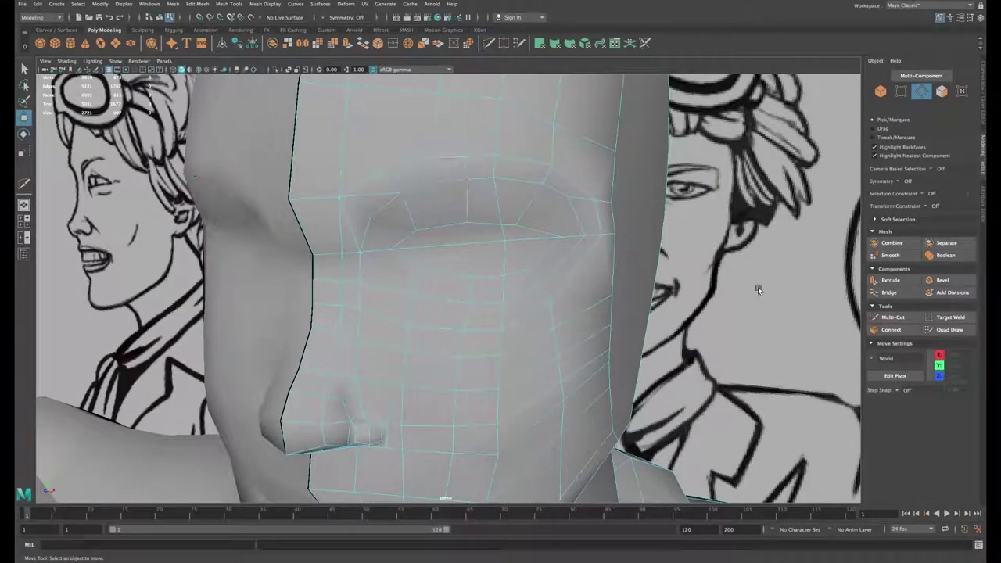
Step: Delete the horizontal edge crossing the eye opening and the short vertical edge beneath it
{"action": "left_click", "coordinate": [475, 246]}
{"action": "key", "text": "Delete"}
{"action": "left_click", "coordinate": [507, 248]}
{"action": "key", "text": "Delete"}
{"action": "left_click_drag", "start_coordinate": [481, 264], "coordinate": [478, 260], "text": "alt"}
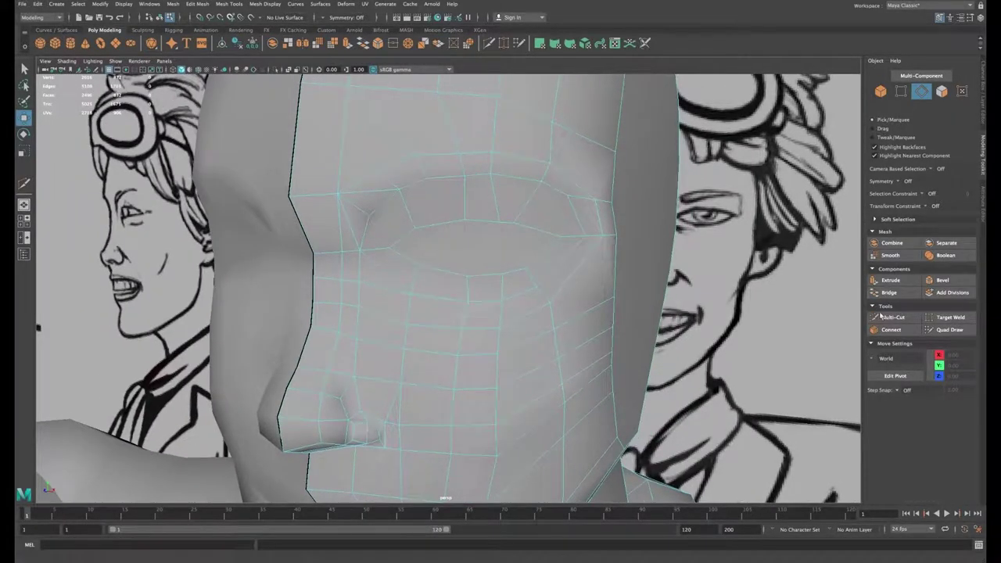
Step: Cut connecting edges at the outer corner of the eye opening
{"action": "left_click", "coordinate": [893, 317]}
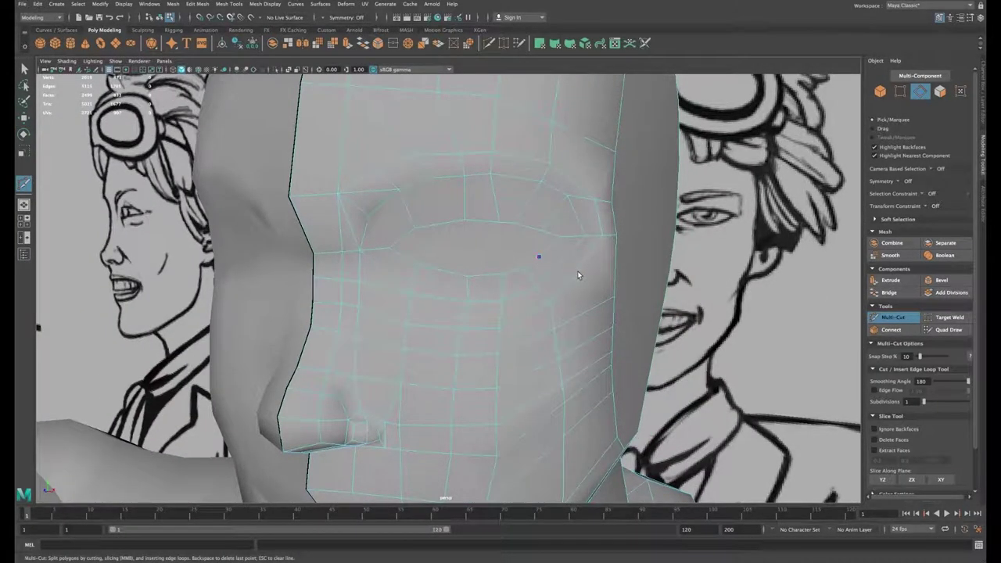
Step: Adjust the vertices along the rim of the eye opening, from the lower outer side to the upper edge
{"action": "key", "text": "w"}
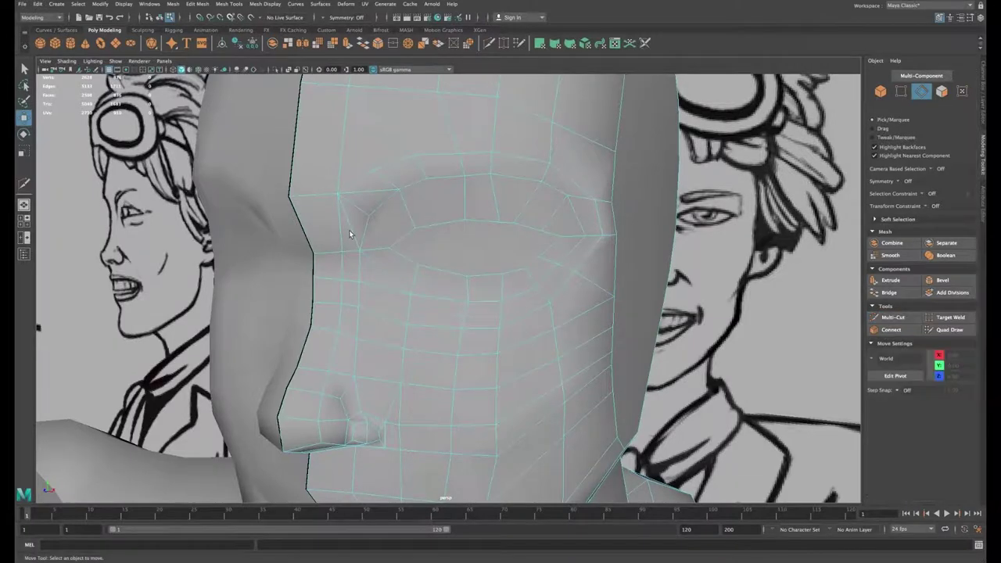
{"action": "left_click_drag", "start_coordinate": [436, 254], "coordinate": [537, 288], "text": "alt"}
{"action": "key", "text": "F9"}
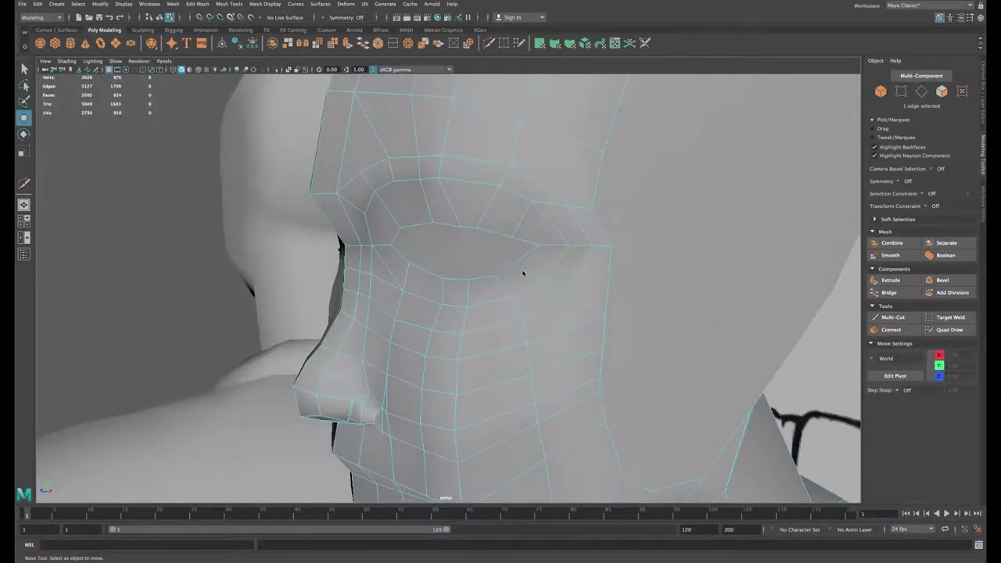
{"action": "left_click", "coordinate": [519, 268]}
{"action": "left_click", "coordinate": [427, 225]}
{"action": "left_click_drag", "start_coordinate": [457, 232], "coordinate": [409, 227], "text": "alt"}
{"action": "left_click", "coordinate": [453, 226]}
Step: Reposition the upper eyelid and brow vertices to even out the arc above the eye
{"action": "left_click", "coordinate": [426, 178]}
{"action": "left_click", "coordinate": [430, 155]}
{"action": "mouse_move", "coordinate": [395, 180]}
{"action": "left_mouse_down"}
{"action": "mouse_move", "coordinate": [419, 155]}
{"action": "mouse_move", "coordinate": [414, 186]}
{"action": "left_mouse_up"}
{"action": "left_click", "coordinate": [432, 178]}
{"action": "left_click", "coordinate": [485, 201]}
{"action": "left_click_drag", "start_coordinate": [484, 182], "coordinate": [476, 217]}
{"action": "left_click", "coordinate": [539, 209]}
{"action": "left_click_drag", "start_coordinate": [539, 188], "coordinate": [539, 171]}
Step: Move the eyelid vertices, seen from below, so the eye area follows the curvature of the face
{"action": "left_click_drag", "start_coordinate": [531, 214], "coordinate": [472, 230], "text": "alt"}
{"action": "left_click", "coordinate": [526, 242]}
{"action": "left_click", "coordinate": [459, 247]}
{"action": "left_click", "coordinate": [472, 230]}
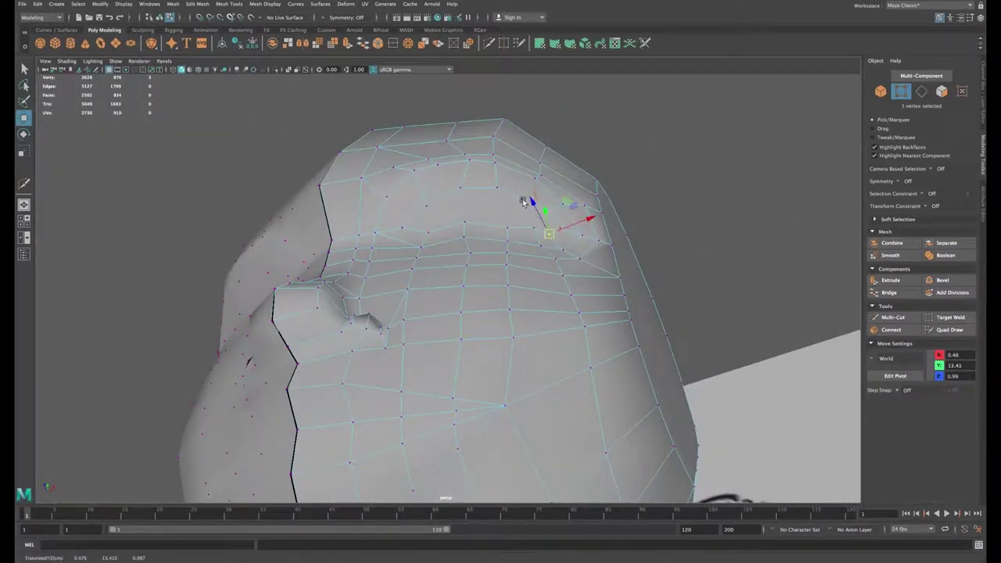
{"action": "left_click", "coordinate": [506, 222]}
{"action": "left_click", "coordinate": [430, 233]}
Step: Cut an additional edge loop around the eye opening with Multi-Cut and delete the stray edge near the inner corner
{"action": "left_click_drag", "start_coordinate": [431, 233], "coordinate": [454, 264], "text": "alt"}
{"action": "key", "text": "y"}
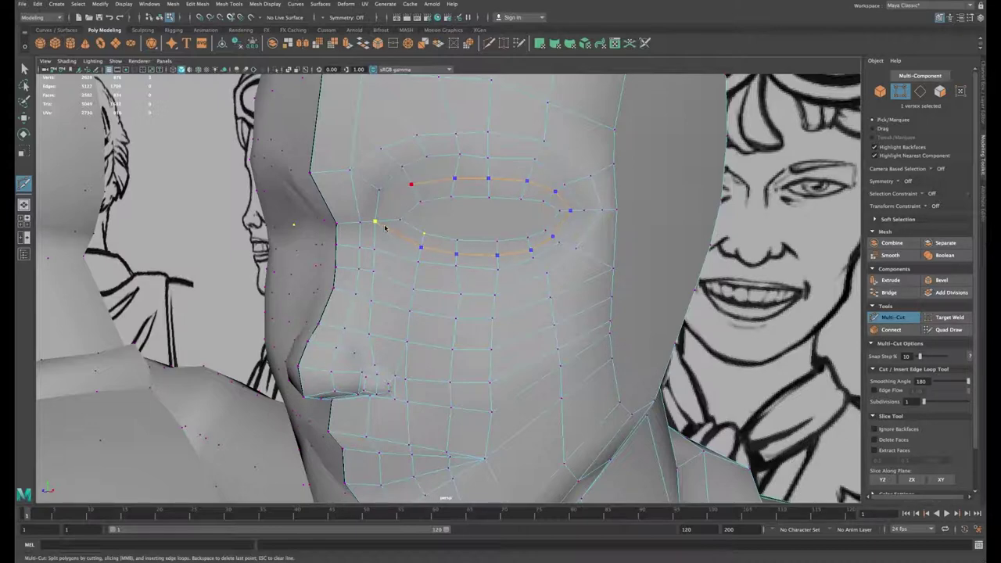
{"action": "key", "text": "w"}
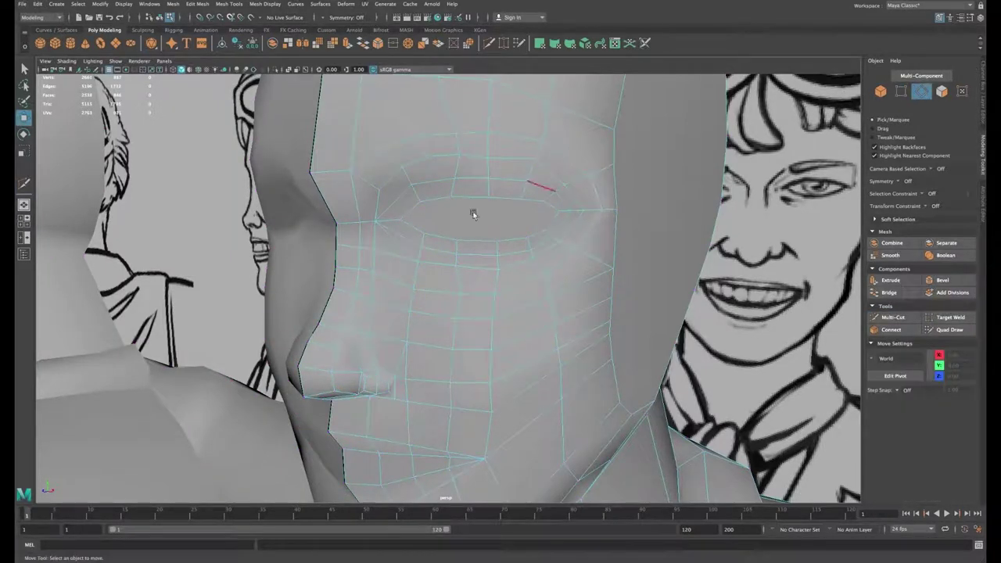
{"action": "left_click", "coordinate": [398, 243]}
{"action": "key", "text": "Delete"}
Step: Adjust the edges around the eye opening and raise the vertex on the loop above the upper eyelid
{"action": "left_click_drag", "start_coordinate": [451, 236], "coordinate": [455, 176], "text": "alt"}
{"action": "double_click", "coordinate": [453, 235]}
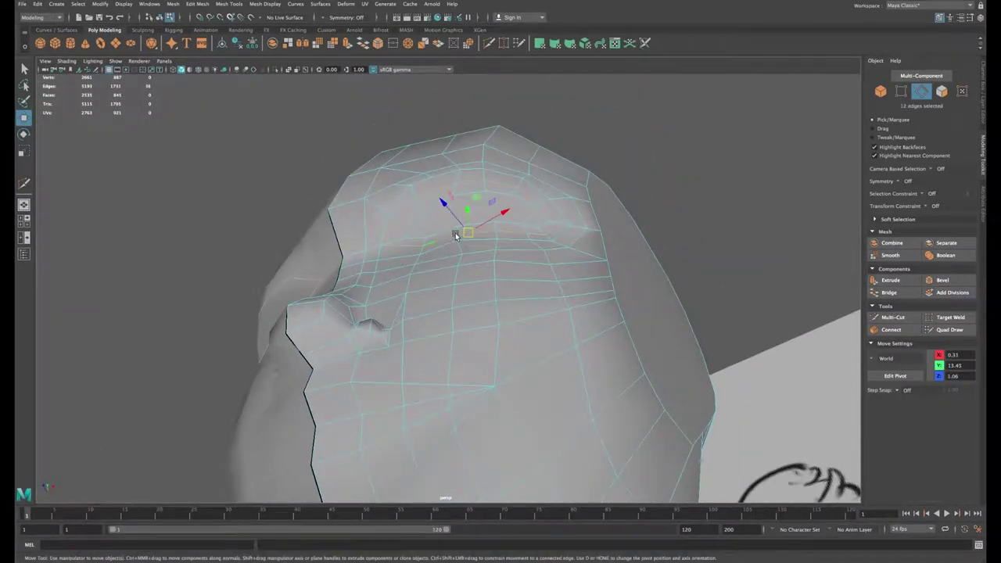
{"action": "left_click_drag", "start_coordinate": [456, 236], "coordinate": [420, 237], "text": "alt"}
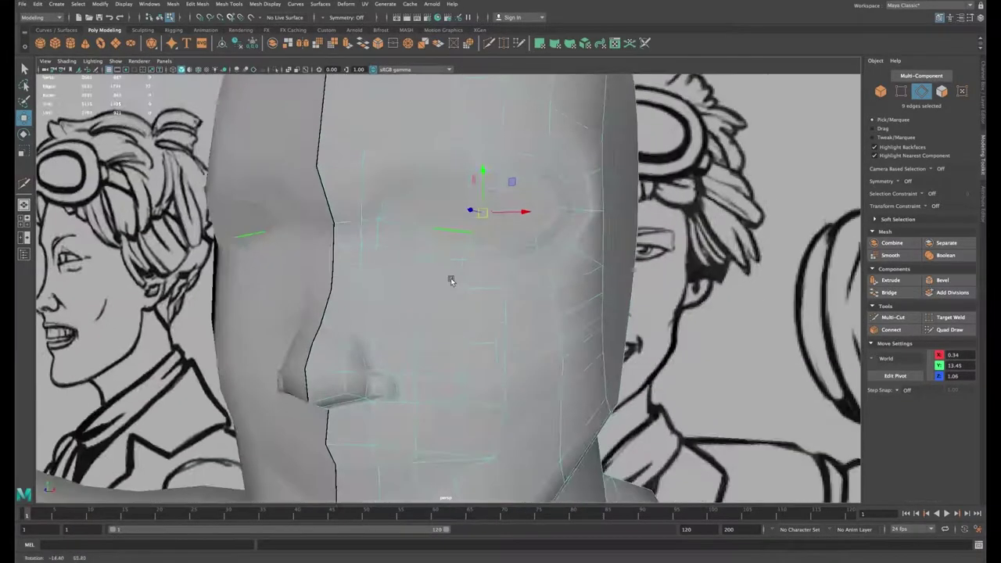
{"action": "left_click_drag", "start_coordinate": [451, 279], "coordinate": [443, 260], "text": "alt"}
{"action": "right_click_drag", "start_coordinate": [492, 190], "coordinate": [451, 190]}
{"action": "left_click", "coordinate": [494, 176]}
{"action": "left_click_drag", "start_coordinate": [497, 172], "coordinate": [493, 165]}
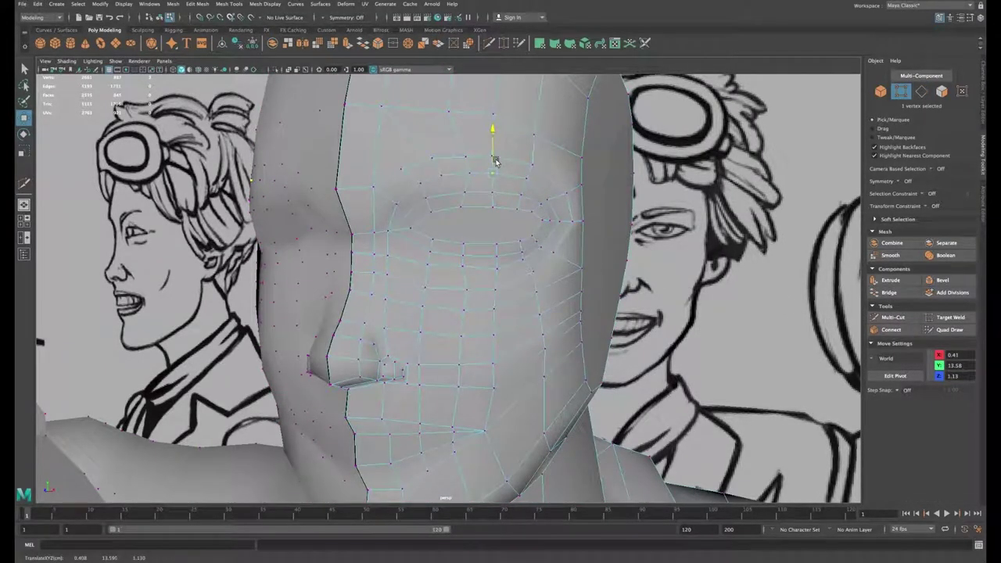
{"action": "mouse_move", "coordinate": [478, 198]}
{"action": "left_mouse_down", "text": "alt"}
{"action": "mouse_move", "coordinate": [445, 183]}
{"action": "mouse_move", "coordinate": [487, 196]}
{"action": "mouse_move", "coordinate": [444, 195]}
{"action": "mouse_move", "coordinate": [493, 196]}
{"action": "mouse_move", "coordinate": [483, 196]}
{"action": "left_mouse_up", "text": "alt"}
Step: Cut new edges across the brow area above the eye with Multi-Cut
{"action": "left_click", "coordinate": [902, 319]}
{"action": "key", "text": "w"}
{"action": "left_click", "coordinate": [443, 195]}
{"action": "left_click", "coordinate": [894, 317]}
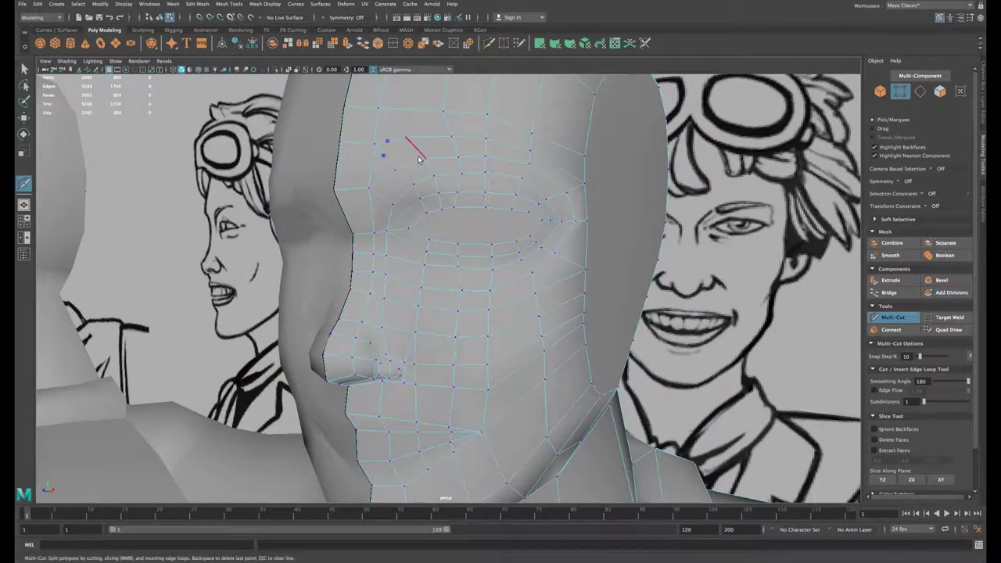
Step: Collapse the short edge above the inner end of the brow
{"action": "right_click_drag", "start_coordinate": [391, 155], "coordinate": [391, 139]}
{"action": "left_click", "coordinate": [386, 148]}
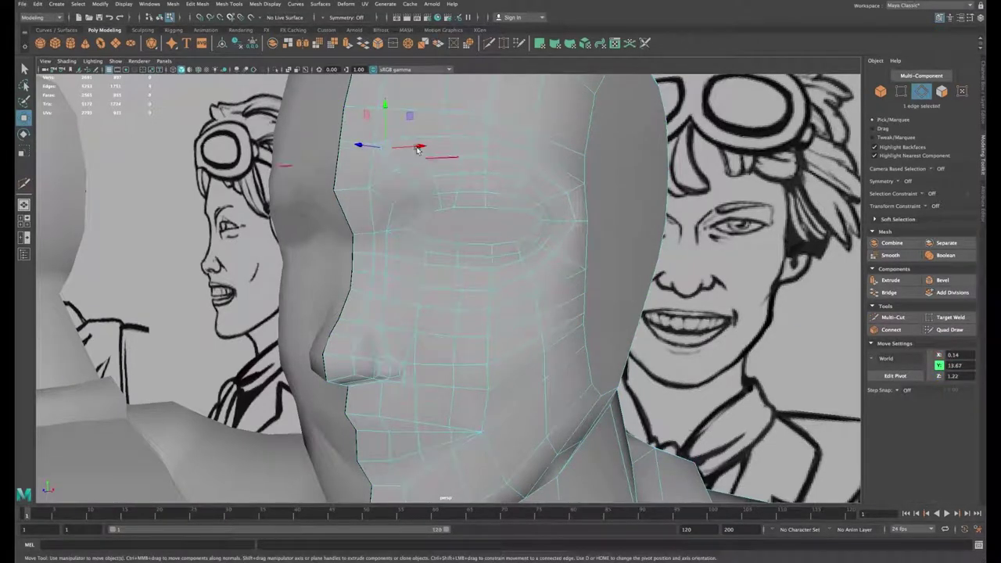
{"action": "left_click", "coordinate": [196, 5]}
{"action": "left_click", "coordinate": [227, 63]}
Step: Reposition the vertices at the inner brow and beside the nose bridge
{"action": "left_click_drag", "start_coordinate": [430, 161], "coordinate": [449, 165], "text": "alt"}
{"action": "right_click_drag", "start_coordinate": [387, 157], "coordinate": [367, 150]}
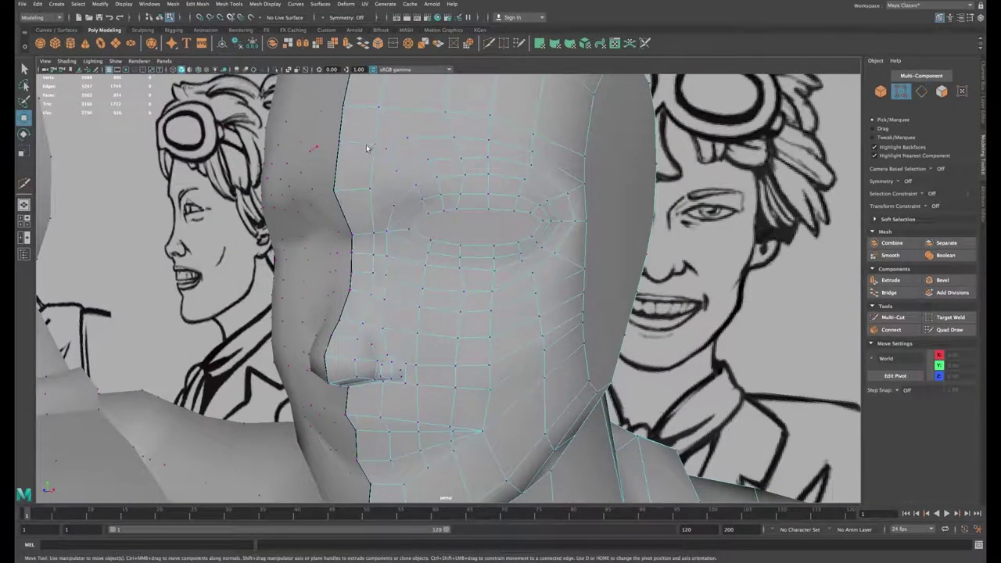
{"action": "left_click", "coordinate": [377, 145]}
{"action": "left_click_drag", "start_coordinate": [392, 146], "coordinate": [378, 146]}
{"action": "left_click", "coordinate": [374, 188]}
{"action": "left_click_drag", "start_coordinate": [484, 196], "coordinate": [455, 222], "text": "alt"}
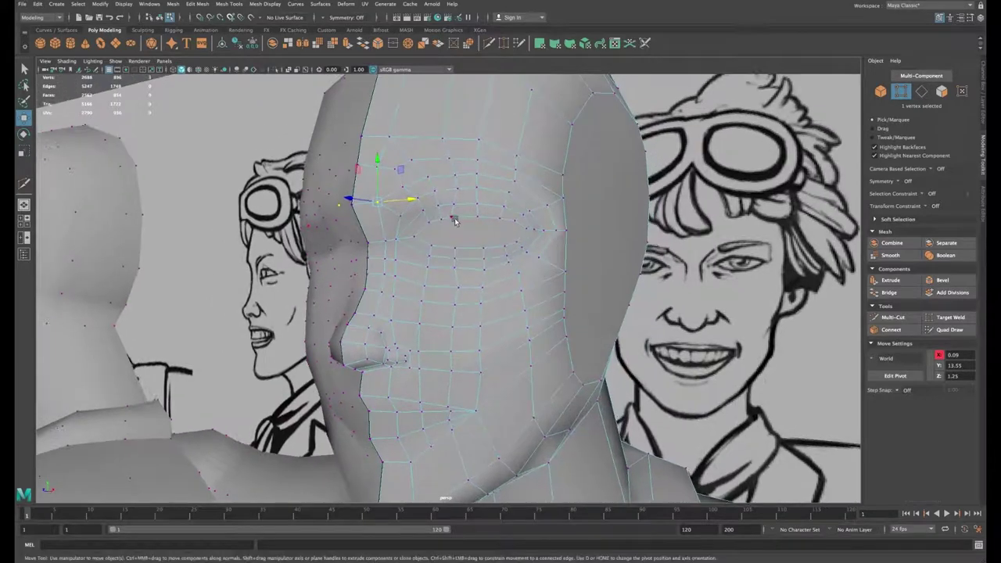
Step: Extrude the faces filling the eye opening back into the head and resize them to form the eye socket
{"action": "right_click_drag", "start_coordinate": [467, 232], "coordinate": [468, 254]}
{"action": "left_click", "coordinate": [467, 232]}
{"action": "left_click_drag", "start_coordinate": [469, 232], "coordinate": [478, 201], "text": "alt"}
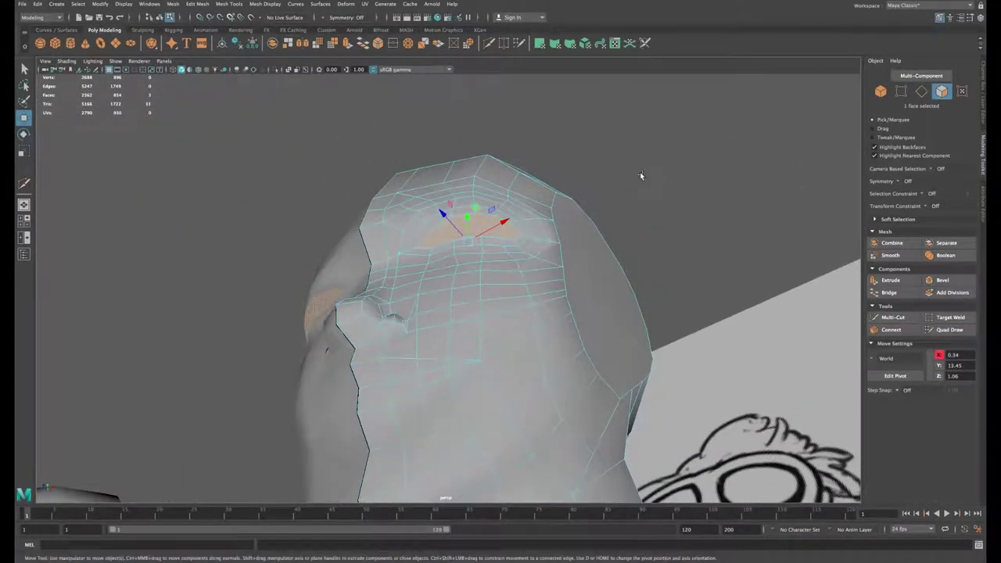
{"action": "left_click_drag", "start_coordinate": [526, 232], "coordinate": [552, 203], "text": "alt"}
{"action": "key", "text": "w"}
{"action": "left_click_drag", "start_coordinate": [477, 244], "coordinate": [482, 266]}
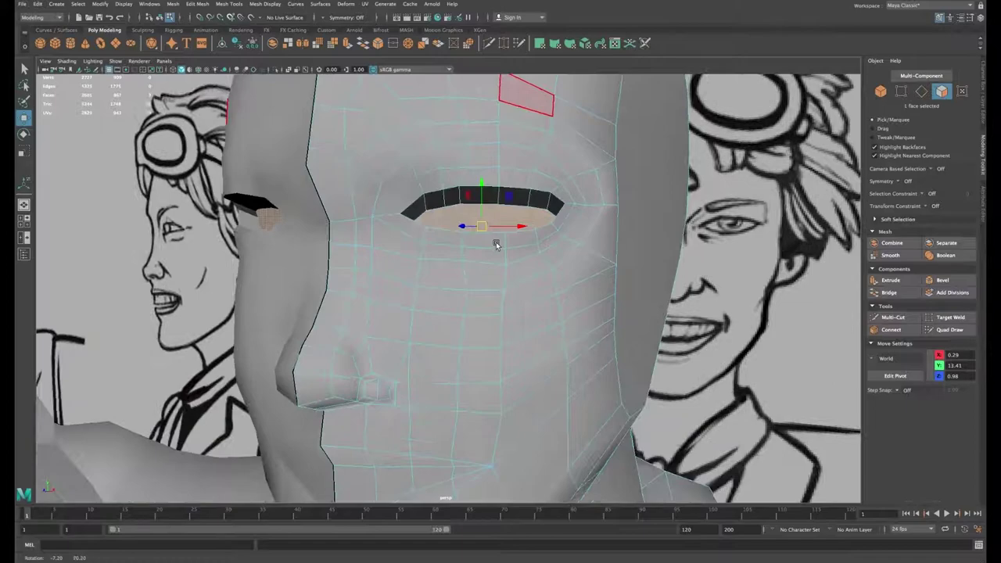
{"action": "left_click", "coordinate": [480, 209]}
{"action": "key", "text": "r"}
{"action": "left_click_drag", "start_coordinate": [480, 213], "coordinate": [554, 251], "text": "alt"}
{"action": "key", "text": "w"}
Step: Soften the edges around the eye and its socket
{"action": "right_click_drag", "start_coordinate": [553, 251], "coordinate": [457, 211], "text": "alt"}
{"action": "right_click_drag", "start_coordinate": [449, 185], "coordinate": [449, 161]}
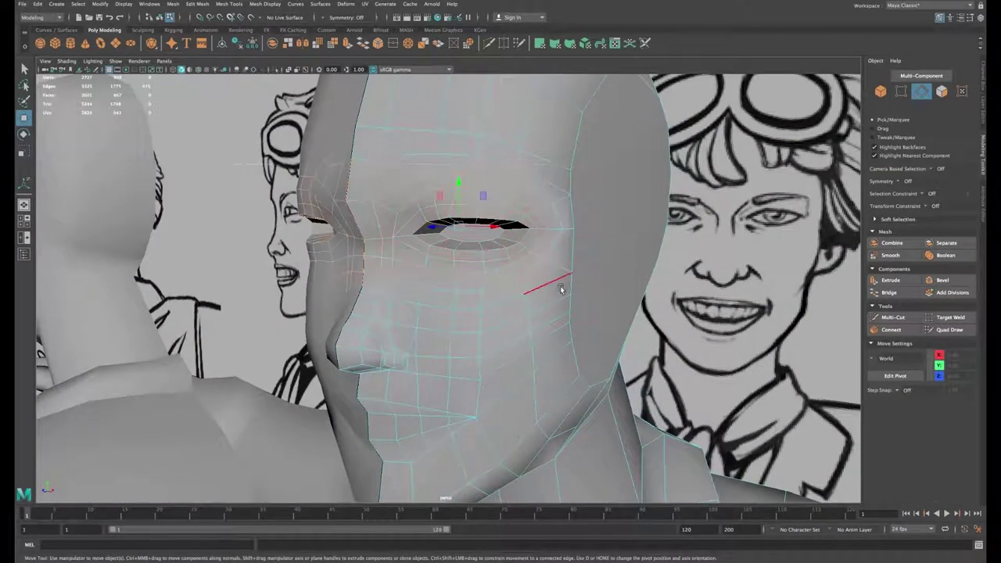
{"action": "left_click", "coordinate": [229, 4]}
{"action": "mouse_move", "coordinate": [265, 4]}
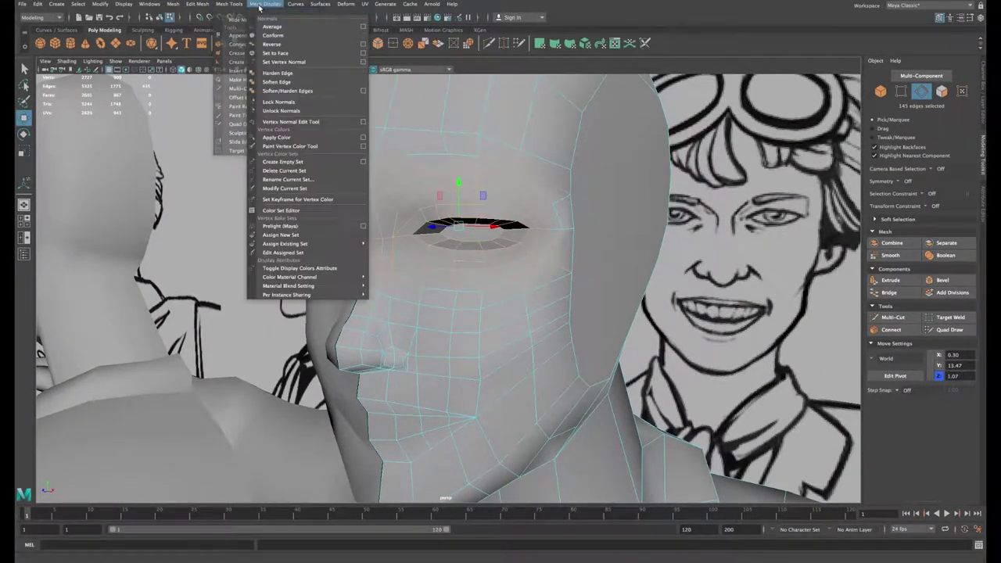
{"action": "left_click", "coordinate": [282, 82]}
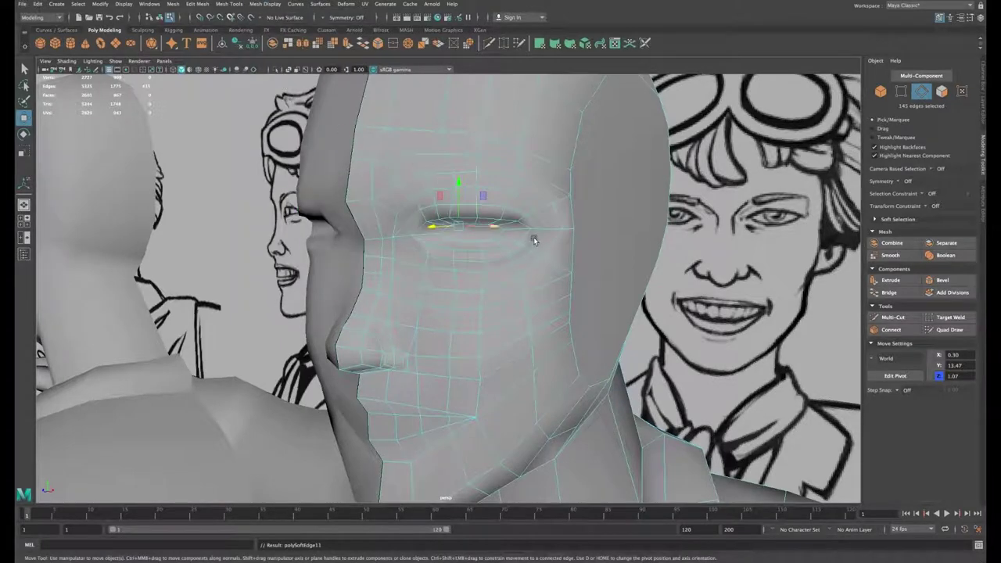
Step: Create a polygon sphere and raise it to the height of the head in the front view
{"action": "left_click_drag", "start_coordinate": [534, 241], "coordinate": [521, 180], "text": "alt"}
{"action": "right_click_drag", "start_coordinate": [521, 179], "coordinate": [563, 164]}
{"action": "key", "text": "space"}
{"action": "key", "text": "space"}
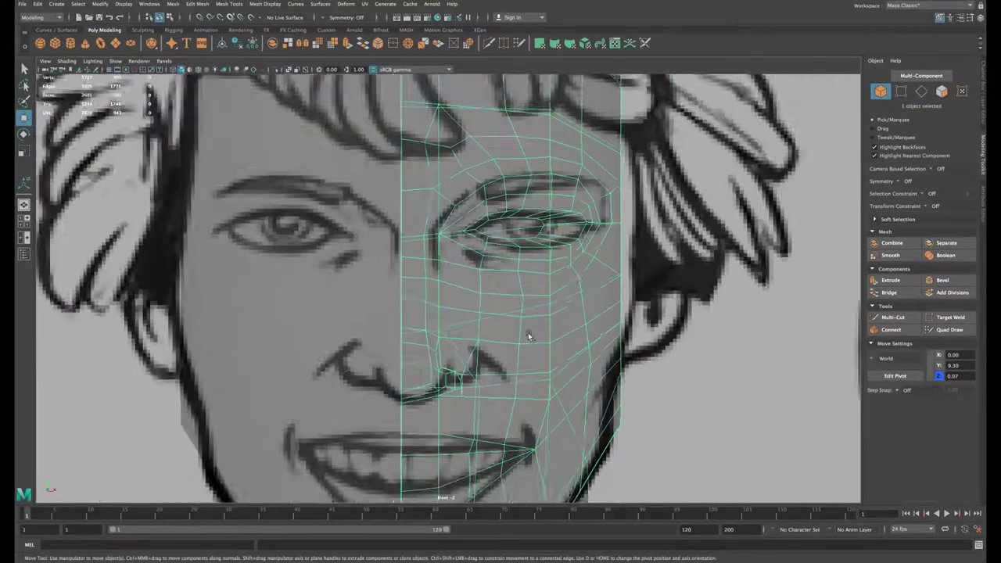
{"action": "right_click_drag", "start_coordinate": [529, 336], "coordinate": [266, 301], "text": "alt"}
{"action": "middle_click_drag", "start_coordinate": [266, 302], "coordinate": [258, 230], "text": "alt"}
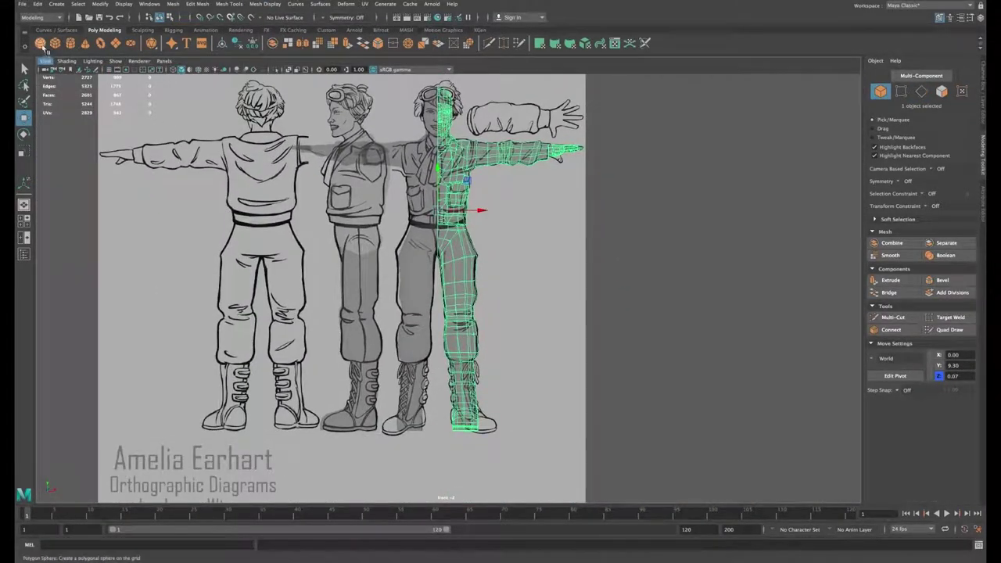
{"action": "left_click", "coordinate": [40, 43]}
{"action": "left_click_drag", "start_coordinate": [439, 401], "coordinate": [438, 88]}
{"action": "middle_click_drag", "start_coordinate": [439, 176], "coordinate": [427, 348], "text": "alt"}
{"action": "right_click_drag", "start_coordinate": [427, 348], "coordinate": [532, 344], "text": "alt"}
Step: Set the sphere's X rotation to 90 and fit it over the drawn eye at a scale of about 0.204
{"action": "left_click", "coordinate": [981, 17]}
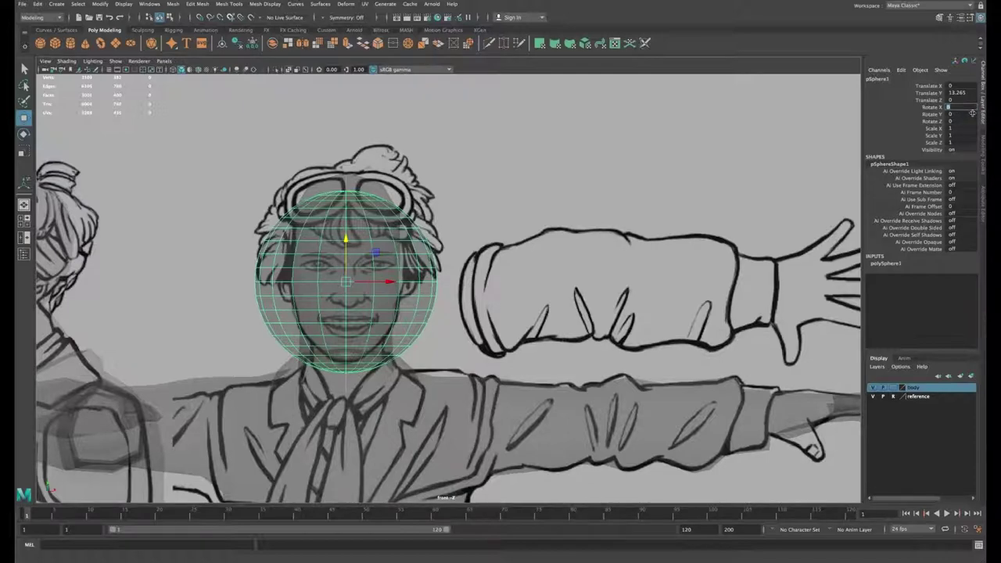
{"action": "key", "text": "Return"}
{"action": "right_click_drag", "start_coordinate": [438, 287], "coordinate": [474, 295], "text": "alt"}
{"action": "middle_click_drag", "start_coordinate": [474, 296], "coordinate": [613, 302], "text": "alt"}
{"action": "left_click_drag", "start_coordinate": [473, 282], "coordinate": [293, 341]}
{"action": "key", "text": "r"}
{"action": "scroll", "coordinate": [497, 299], "scroll_direction": "up", "scroll_amount": 2}
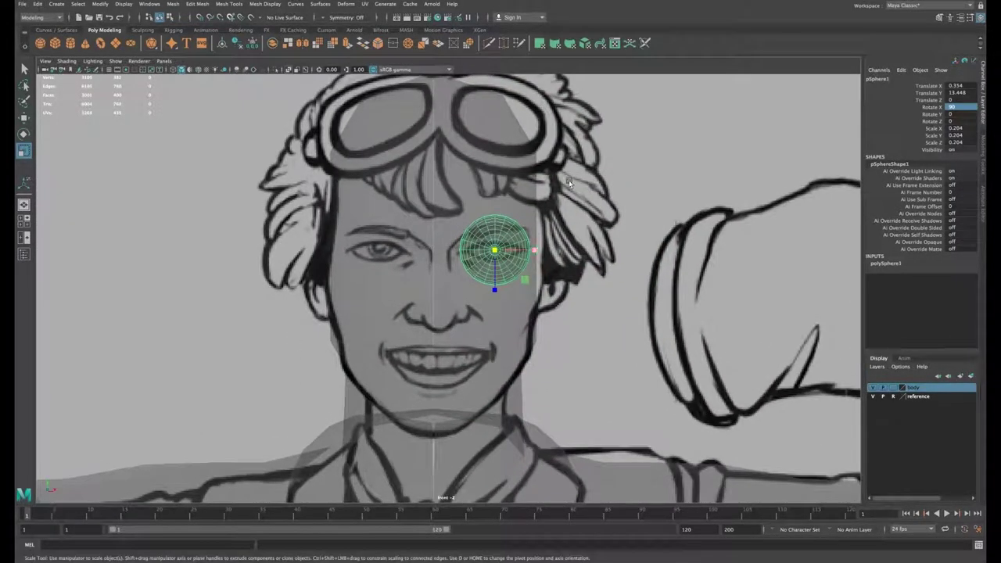
Step: Move the eyeball sphere forward in the perspective view and seat it in the eye socket
{"action": "key", "text": "space"}
{"action": "key", "text": "space"}
{"action": "key", "text": "w"}
{"action": "left_click_drag", "start_coordinate": [567, 280], "coordinate": [501, 157]}
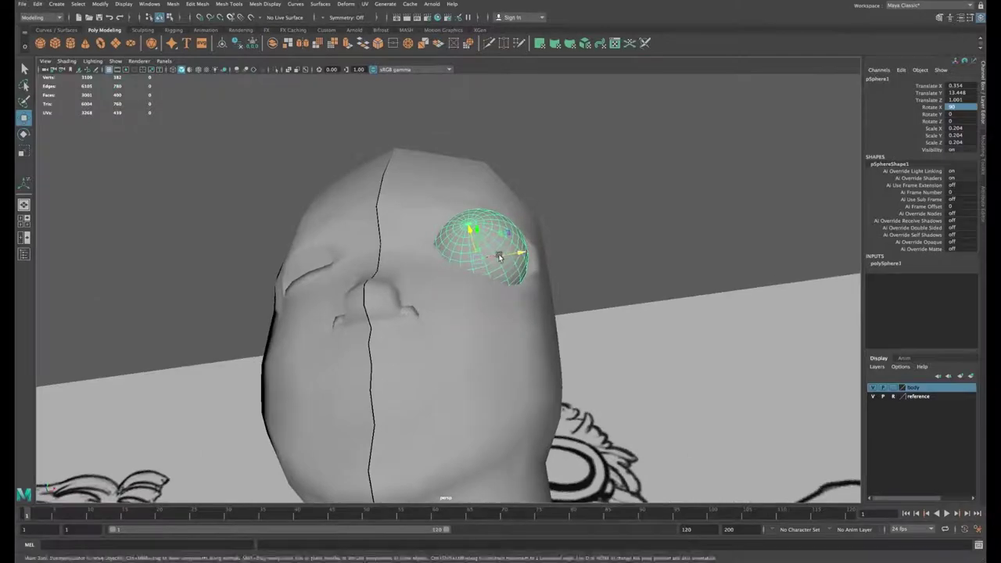
{"action": "left_click_drag", "start_coordinate": [519, 252], "coordinate": [510, 250]}
{"action": "left_click_drag", "start_coordinate": [508, 252], "coordinate": [442, 313], "text": "alt"}
{"action": "left_click_drag", "start_coordinate": [428, 242], "coordinate": [422, 241]}
Step: Refine the eyeball's fit in the socket with a Y rotation of about 5.9 and a scale of about 0.199
{"action": "left_click_drag", "start_coordinate": [426, 262], "coordinate": [484, 248], "text": "alt"}
{"action": "scroll", "coordinate": [474, 233], "scroll_direction": "up", "scroll_amount": 2}
{"action": "key", "text": "e"}
{"action": "left_click_drag", "start_coordinate": [484, 254], "coordinate": [463, 211], "text": "alt"}
{"action": "key", "text": "w"}
{"action": "mouse_move", "coordinate": [520, 225]}
{"action": "left_mouse_down", "text": "alt"}
{"action": "mouse_move", "coordinate": [490, 230]}
{"action": "mouse_move", "coordinate": [538, 228]}
{"action": "mouse_move", "coordinate": [446, 219]}
{"action": "mouse_move", "coordinate": [491, 239]}
{"action": "mouse_move", "coordinate": [442, 234]}
{"action": "mouse_move", "coordinate": [483, 243]}
{"action": "mouse_move", "coordinate": [518, 180]}
{"action": "left_mouse_up", "text": "alt"}
{"action": "key", "text": "r"}
{"action": "key", "text": "4"}
{"action": "key", "text": "5"}
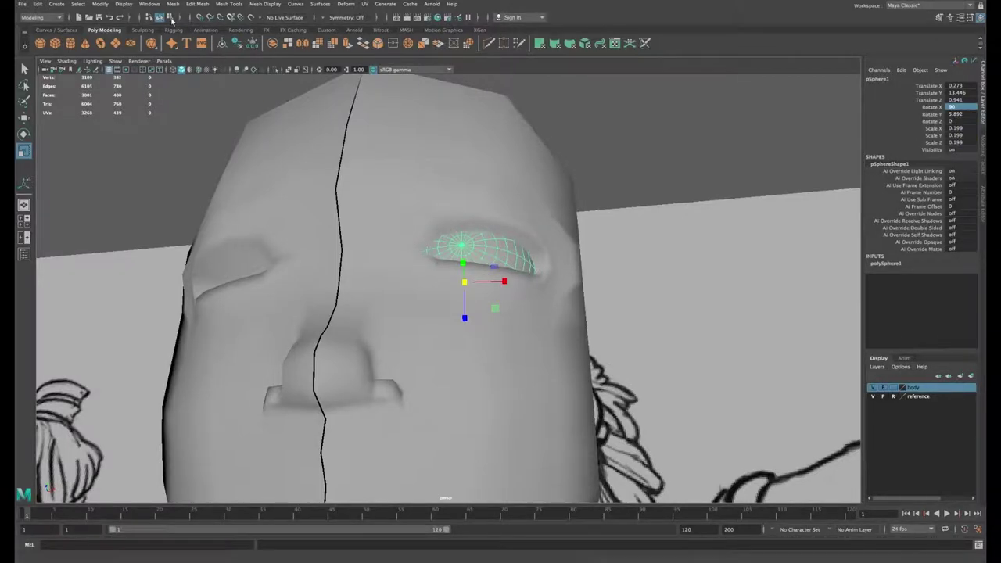
Step: Freeze the eyeball's transformations and rename it EyeLeft
{"action": "left_click", "coordinate": [100, 4]}
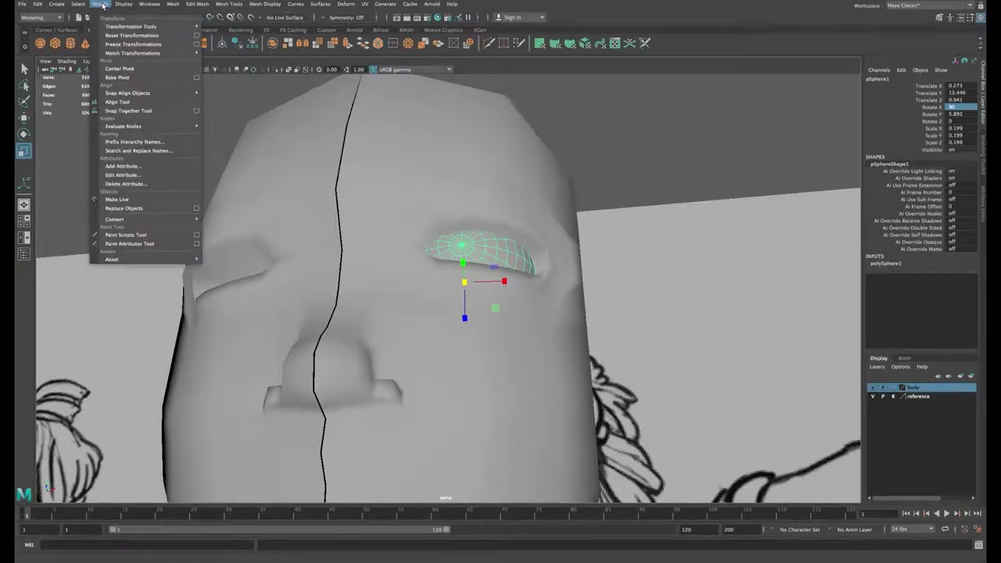
{"action": "left_click", "coordinate": [128, 45]}
{"action": "left_click_drag", "start_coordinate": [486, 209], "coordinate": [504, 205], "text": "alt"}
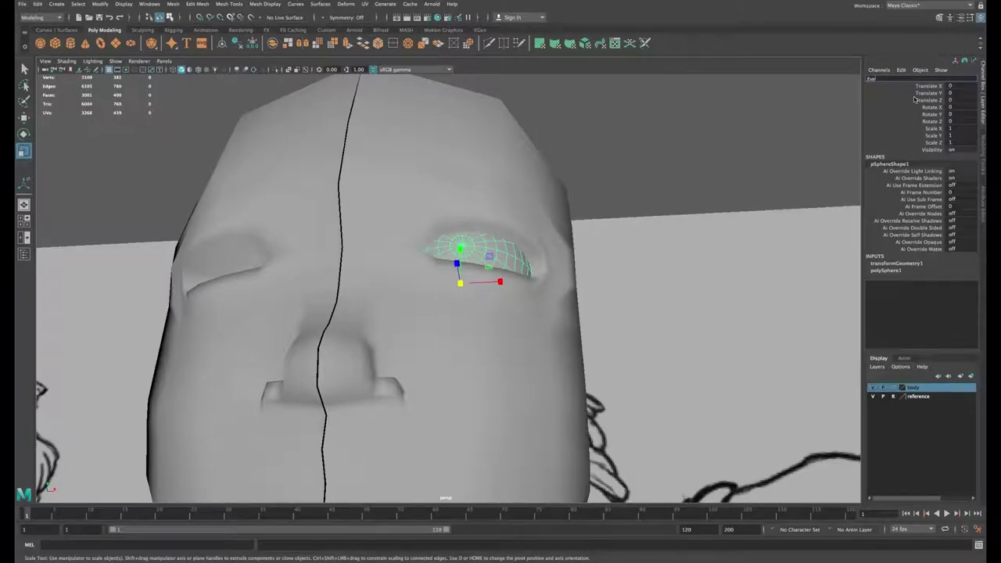
{"action": "key", "text": "Return"}
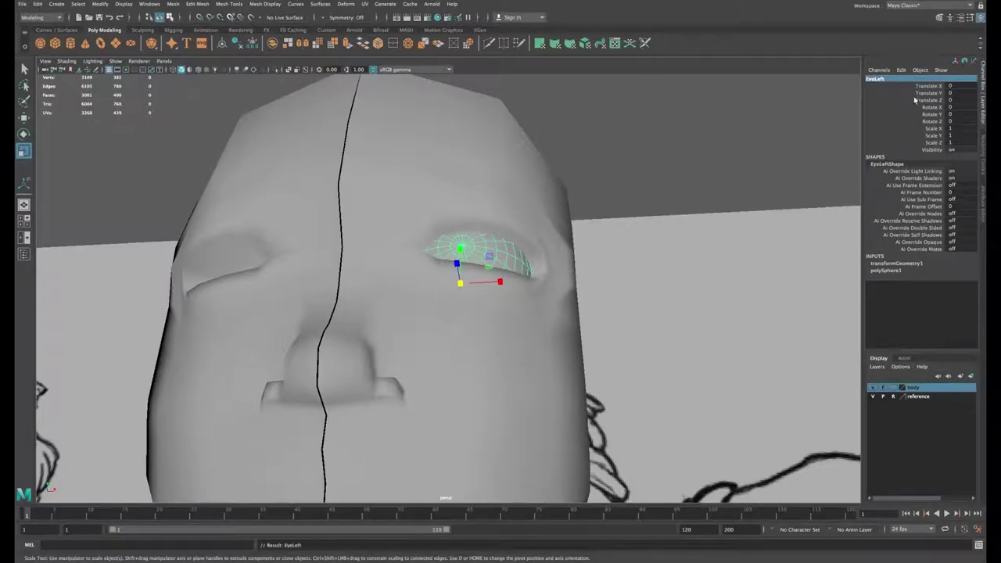
{"action": "left_click_drag", "start_coordinate": [539, 205], "coordinate": [508, 242], "text": "alt"}
{"action": "scroll", "coordinate": [538, 232], "scroll_direction": "up", "scroll_amount": 2}
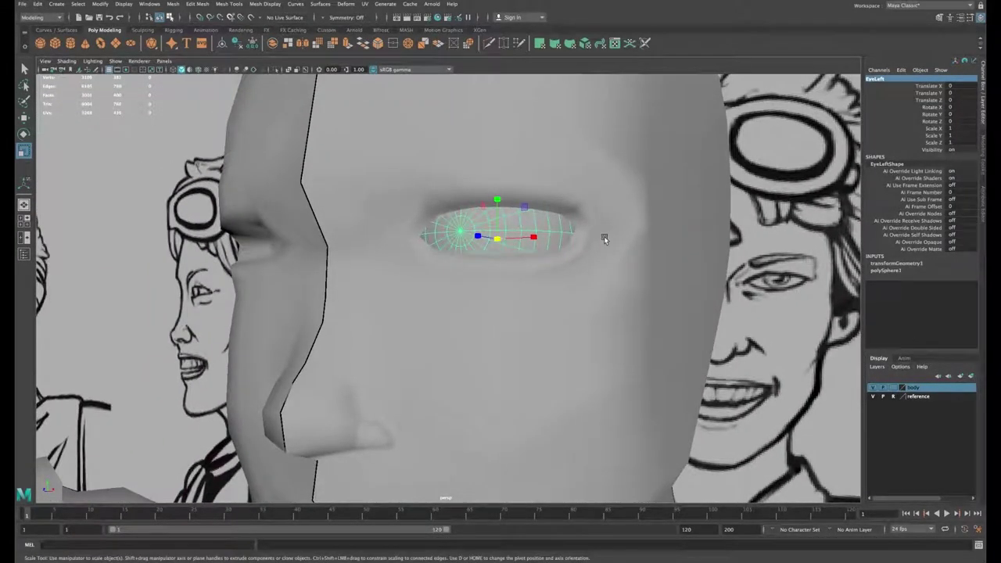
Step: Move the body mesh vertices at the outer eye corner to wrap the eyelids around the eyeball
{"action": "right_click_drag", "start_coordinate": [551, 257], "coordinate": [398, 221], "text": "alt"}
{"action": "left_click", "coordinate": [398, 222]}
{"action": "left_click_drag", "start_coordinate": [398, 221], "coordinate": [451, 237], "text": "alt"}
{"action": "right_click_drag", "start_coordinate": [451, 237], "coordinate": [527, 222], "text": "alt"}
{"action": "right_click_drag", "start_coordinate": [527, 223], "coordinate": [492, 223]}
{"action": "key", "text": "w"}
{"action": "mouse_move", "coordinate": [509, 239]}
{"action": "left_mouse_down"}
{"action": "mouse_move", "coordinate": [522, 255]}
{"action": "mouse_move", "coordinate": [514, 230]}
{"action": "left_mouse_up"}
{"action": "left_click_drag", "start_coordinate": [510, 245], "coordinate": [567, 222]}
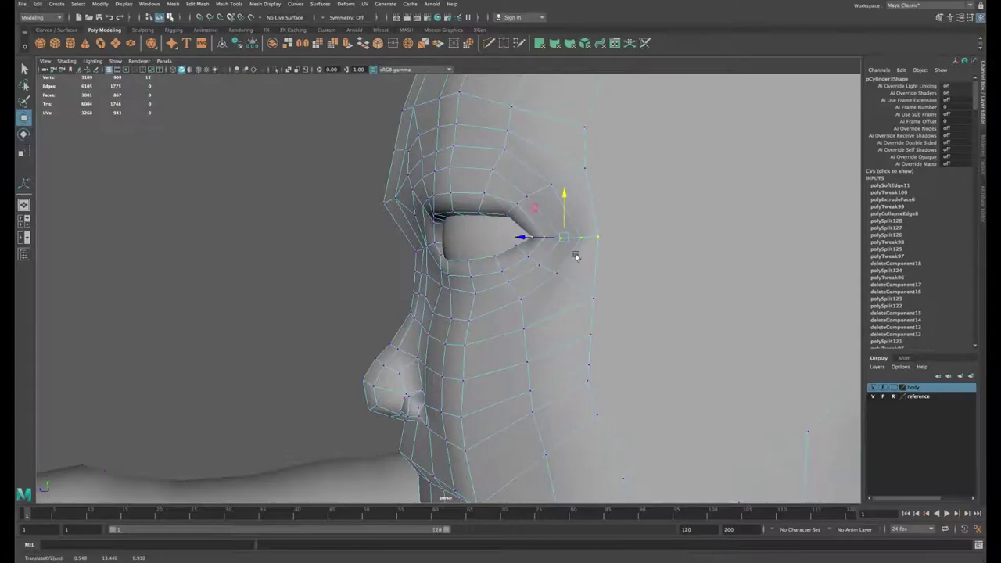
Step: Lower the upper eyelid vertex near the outer eye corner
{"action": "left_click", "coordinate": [508, 217]}
{"action": "left_click_drag", "start_coordinate": [507, 194], "coordinate": [507, 201]}
{"action": "left_click_drag", "start_coordinate": [469, 254], "coordinate": [558, 261], "text": "alt"}
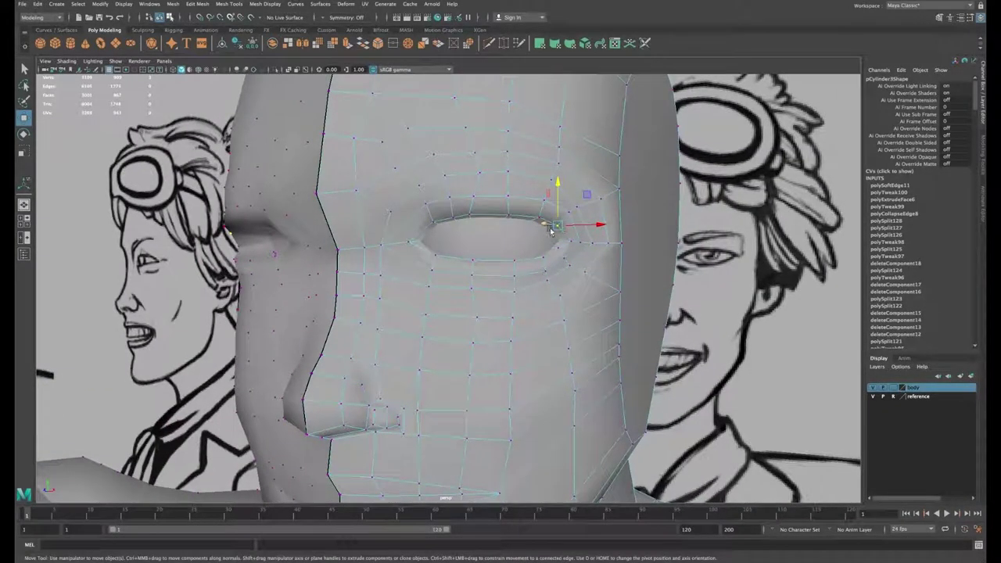
Step: Connect the ring of edges across the eyelid rim with one segment to add a supporting loop
{"action": "right_click_drag", "start_coordinate": [430, 214], "coordinate": [430, 188]}
{"action": "left_click", "coordinate": [427, 219]}
{"action": "double_click", "coordinate": [404, 241], "text": "shift"}
{"action": "left_click_drag", "start_coordinate": [601, 239], "coordinate": [558, 255], "text": "alt"}
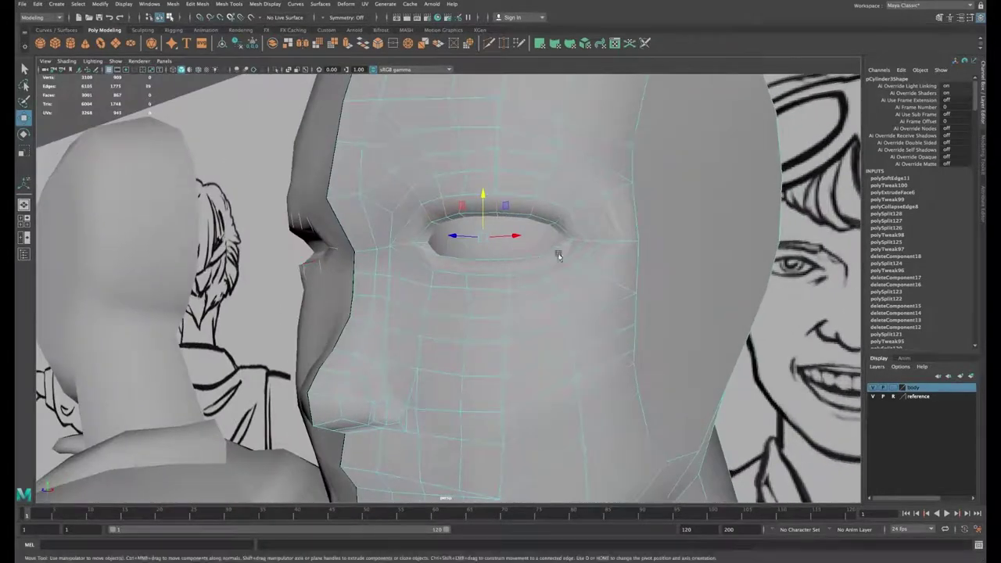
{"action": "left_click", "coordinate": [939, 18]}
{"action": "left_click", "coordinate": [891, 329]}
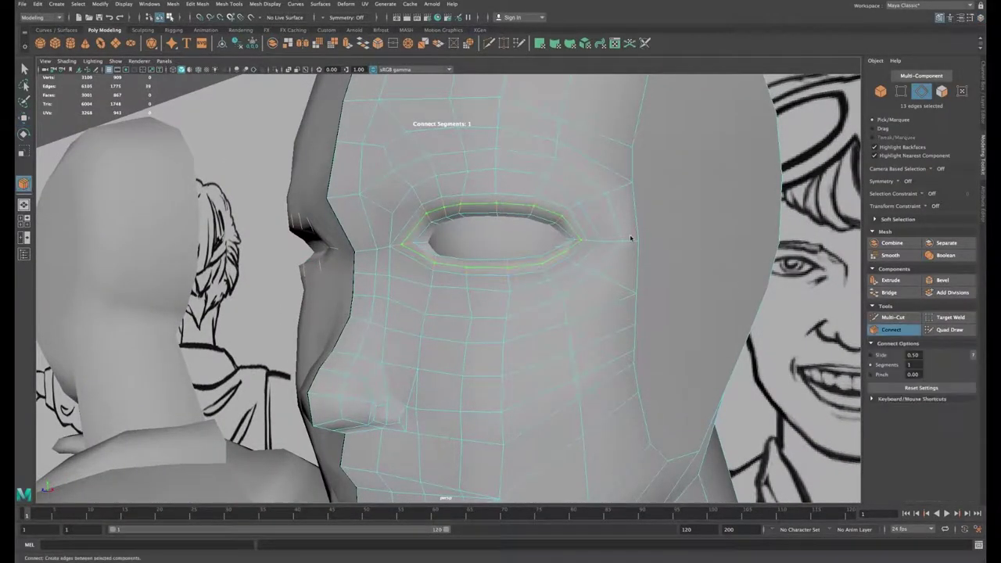
Step: Move the two edges at the inner end of the lower eyelid rim forward to match the eyeball's curve
{"action": "left_click_drag", "start_coordinate": [631, 237], "coordinate": [386, 238], "text": "alt"}
{"action": "key", "text": "w"}
{"action": "scroll", "coordinate": [387, 239], "scroll_direction": "up", "scroll_amount": 5}
{"action": "left_click", "coordinate": [424, 266]}
{"action": "left_click", "coordinate": [423, 260]}
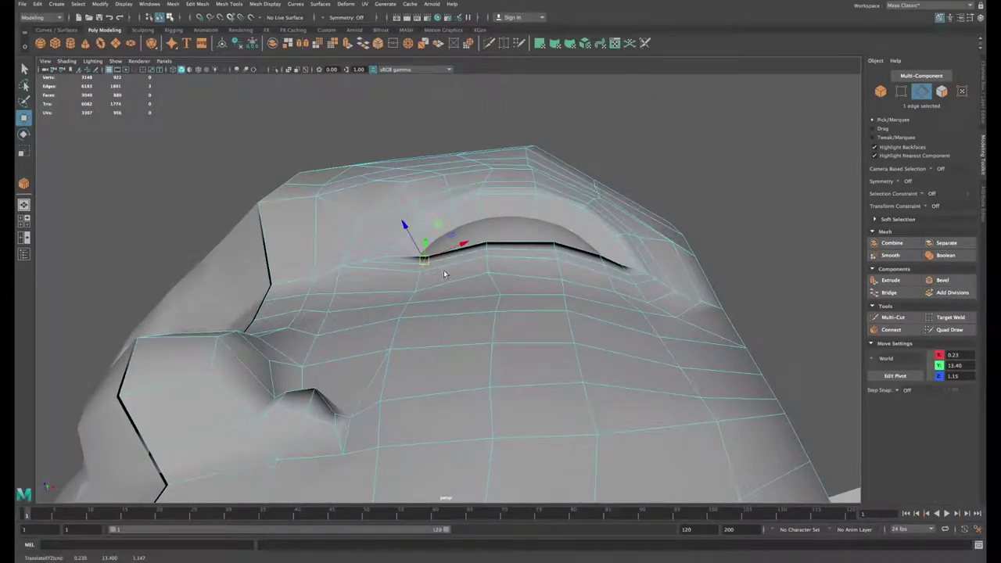
{"action": "left_click_drag", "start_coordinate": [443, 270], "coordinate": [407, 264], "text": "alt"}
{"action": "key", "text": "q"}
{"action": "left_click", "coordinate": [421, 271], "text": "shift"}
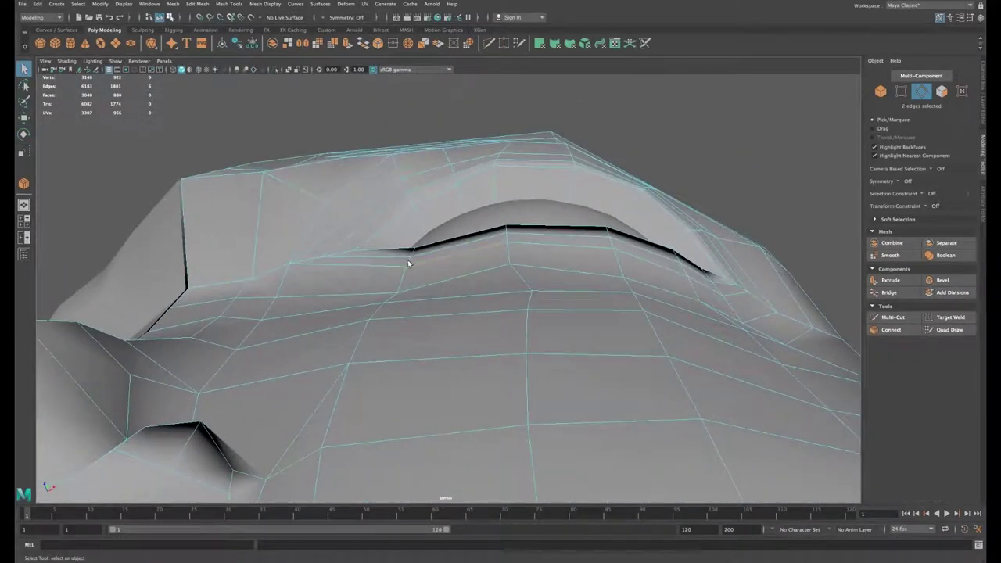
{"action": "key", "text": "w"}
{"action": "left_click_drag", "start_coordinate": [390, 218], "coordinate": [386, 209]}
{"action": "left_click_drag", "start_coordinate": [407, 250], "coordinate": [407, 245]}
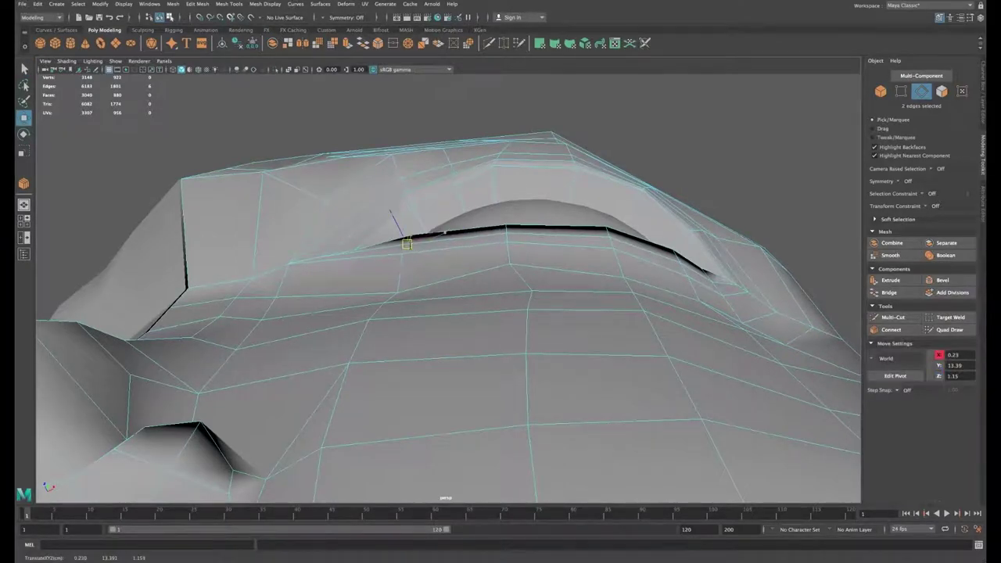
{"action": "left_click_drag", "start_coordinate": [562, 262], "coordinate": [451, 225], "text": "alt"}
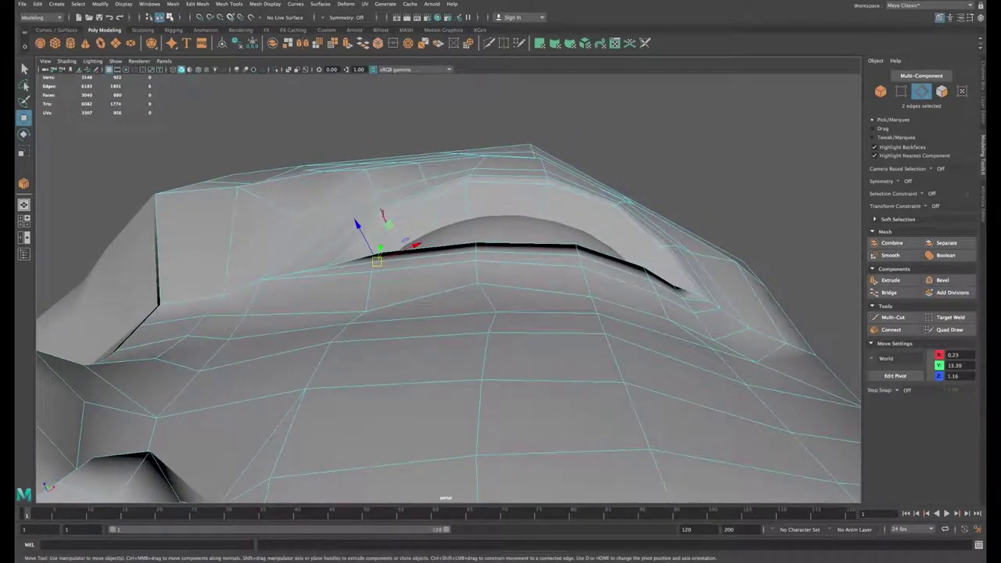
Step: Fine-tune the eyelid rim edges near the inner eye corner so they follow the eyeball's surface
{"action": "left_click_drag", "start_coordinate": [379, 202], "coordinate": [379, 198]}
{"action": "left_click_drag", "start_coordinate": [391, 225], "coordinate": [424, 202], "text": "alt"}
{"action": "left_click", "coordinate": [386, 204], "text": "shift"}
{"action": "left_click", "coordinate": [427, 206]}
Step: Cut a new line of edges from below the nostril down through the mouth area and over the jaw with Multi-Cut
{"action": "left_click_drag", "start_coordinate": [527, 222], "coordinate": [453, 291], "text": "alt"}
{"action": "scroll", "coordinate": [559, 264], "scroll_direction": "down", "scroll_amount": 8}
{"action": "key", "text": "ctrl+shift+x"}
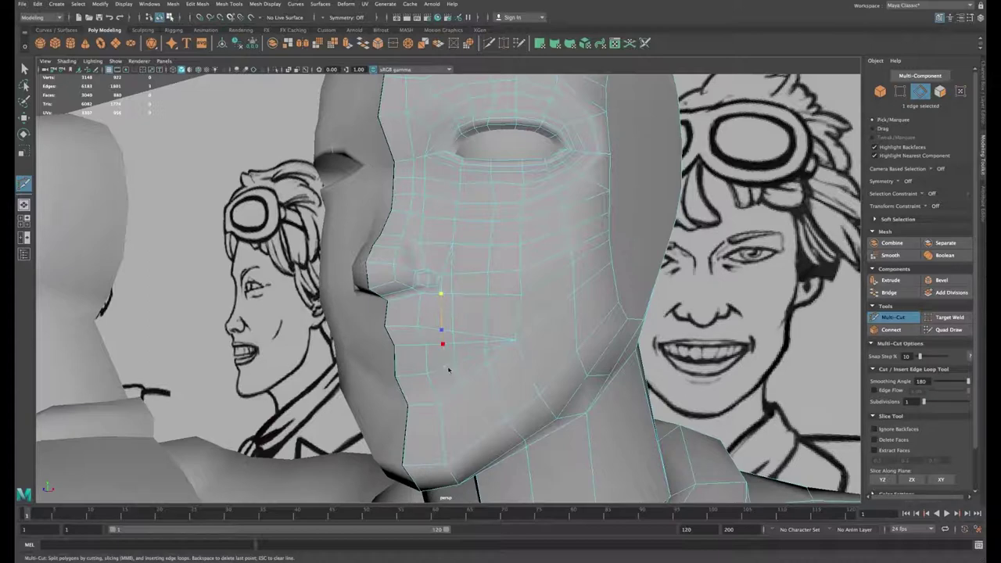
{"action": "left_click_drag", "start_coordinate": [478, 393], "coordinate": [465, 324], "text": "alt"}
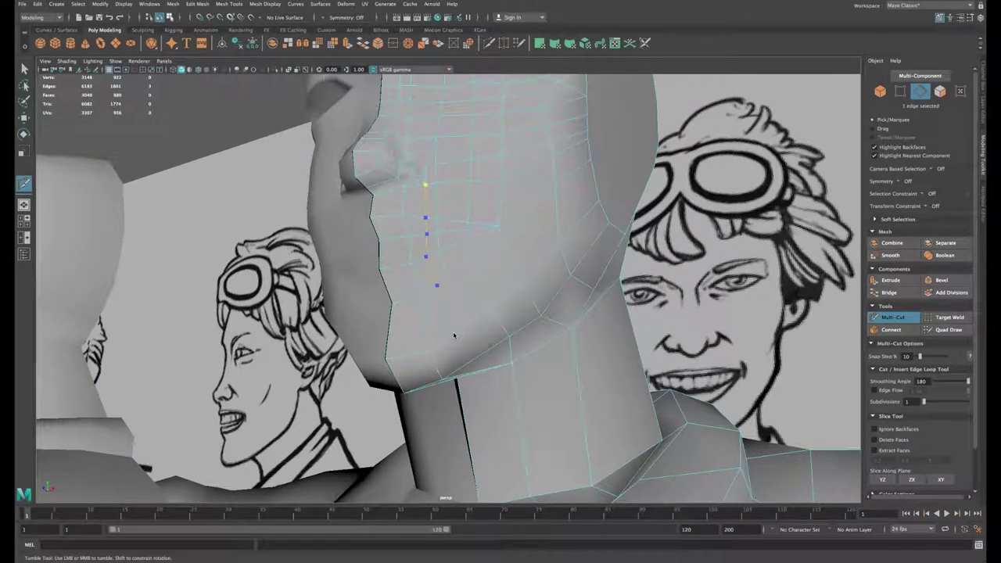
{"action": "left_click_drag", "start_coordinate": [472, 364], "coordinate": [505, 355], "text": "alt"}
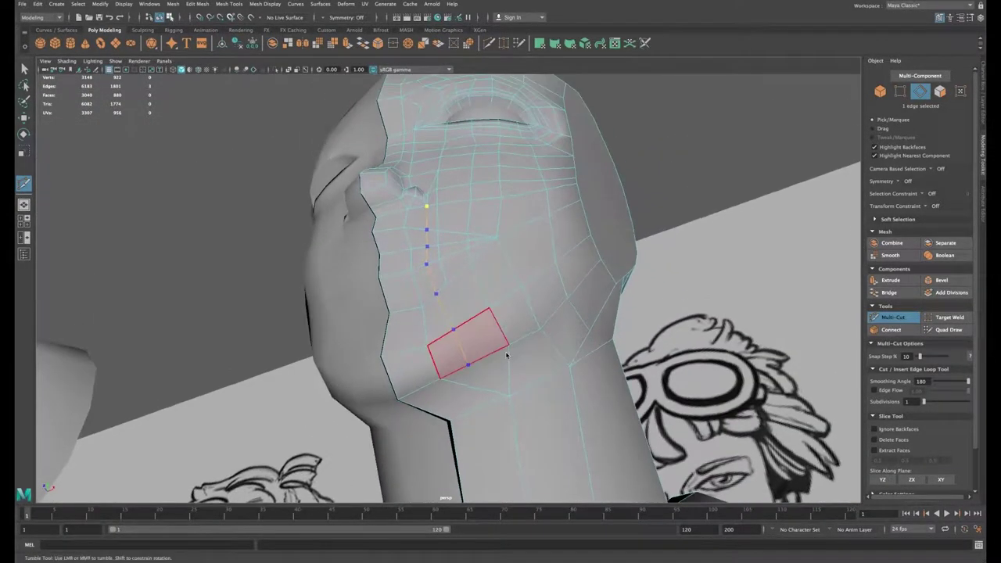
Step: Cut another line of edges from beside the mouth down to the corner beneath the jaw
{"action": "scroll", "coordinate": [505, 356], "scroll_direction": "down", "scroll_amount": 3}
{"action": "middle_click_drag", "start_coordinate": [497, 375], "coordinate": [485, 352], "text": "alt"}
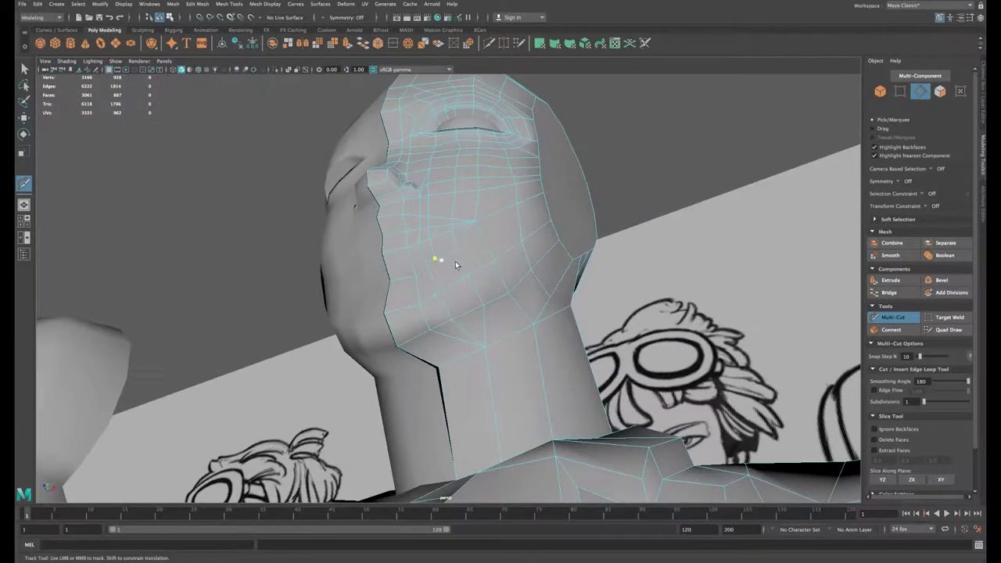
{"action": "left_click_drag", "start_coordinate": [455, 261], "coordinate": [434, 252], "text": "alt"}
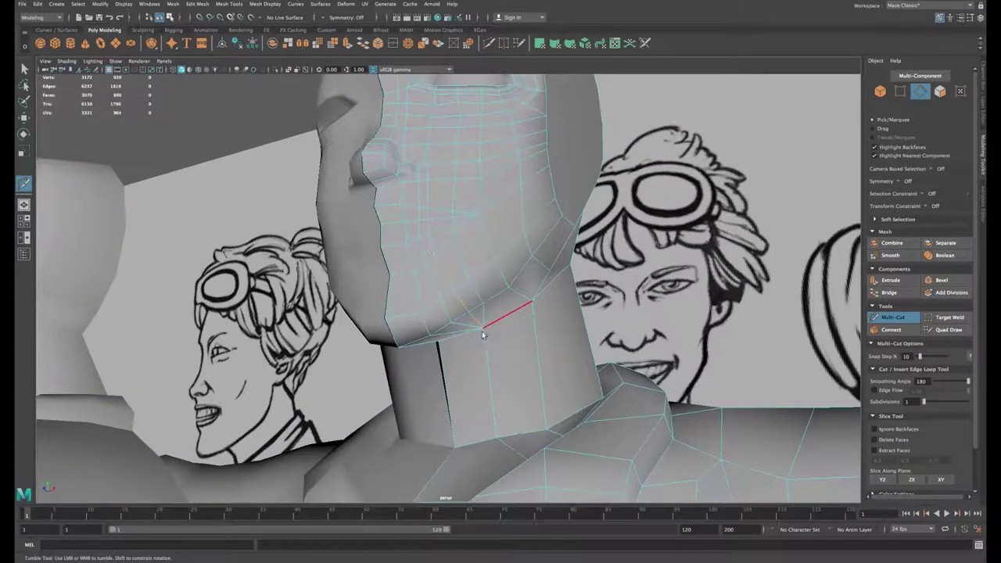
{"action": "left_click_drag", "start_coordinate": [482, 335], "coordinate": [475, 329], "text": "alt"}
Step: Continue the cuts from the underside of the jaw down the front of the neck
{"action": "middle_click_drag", "start_coordinate": [487, 358], "coordinate": [458, 303], "text": "alt"}
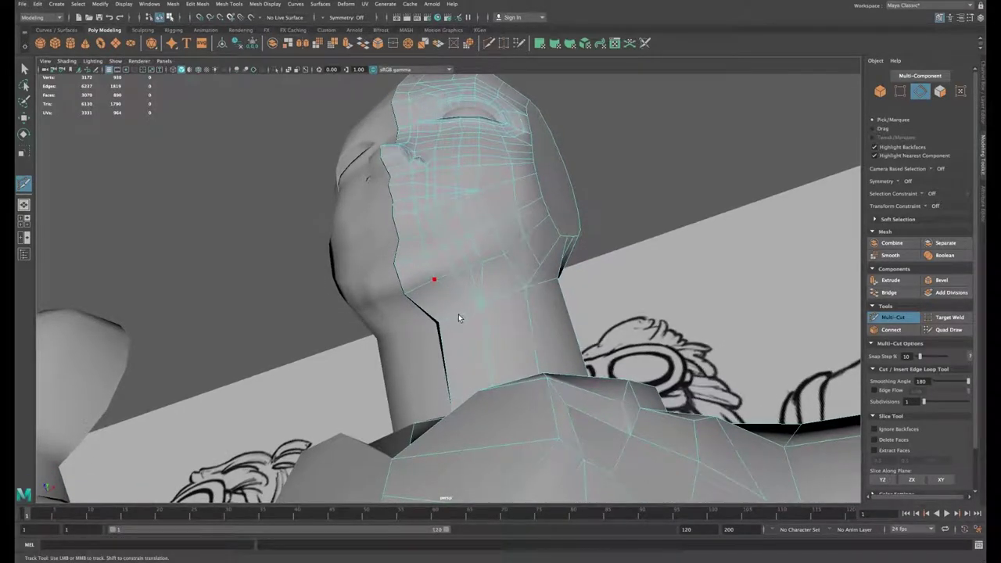
{"action": "mouse_move", "coordinate": [466, 328]}
{"action": "left_mouse_down", "text": "alt"}
{"action": "mouse_move", "coordinate": [477, 362]}
{"action": "mouse_move", "coordinate": [465, 317]}
{"action": "mouse_move", "coordinate": [450, 337]}
{"action": "left_mouse_up", "text": "alt"}
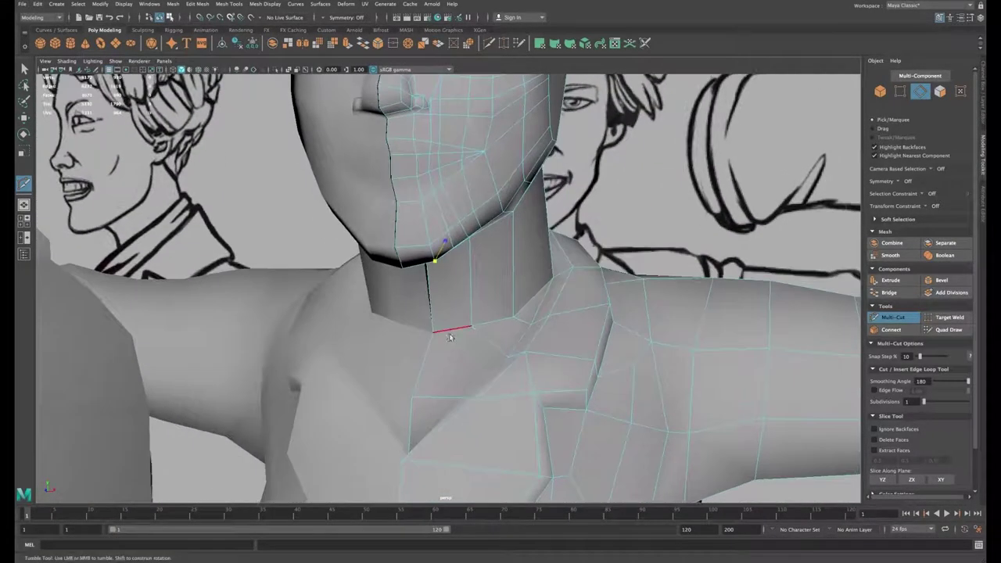
{"action": "left_click_drag", "start_coordinate": [438, 371], "coordinate": [465, 266], "text": "alt"}
{"action": "key", "text": "w"}
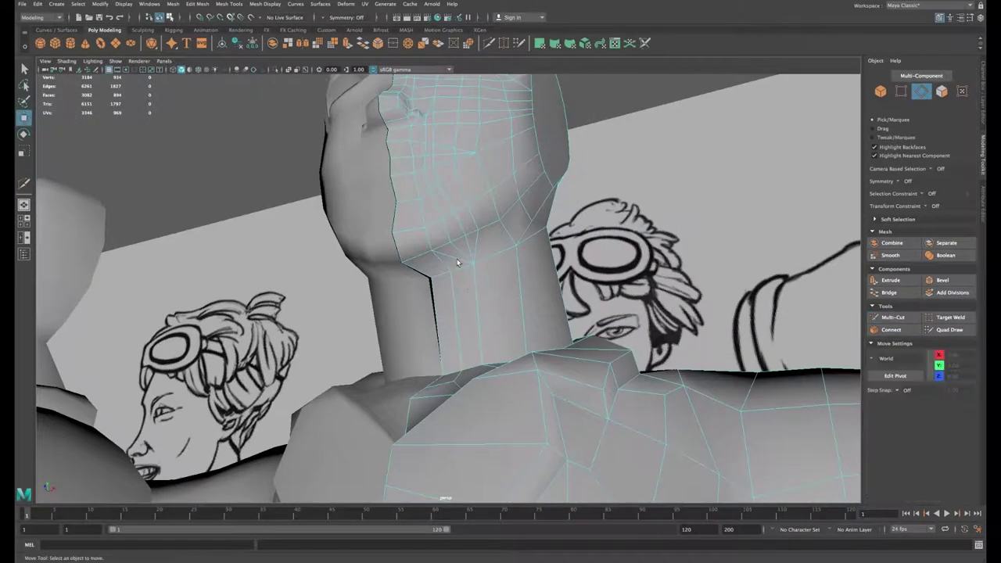
Step: Delete the diagonal edge under the chin and recut the edge flow across the jawline
{"action": "left_click", "coordinate": [461, 252]}
{"action": "key", "text": "Delete"}
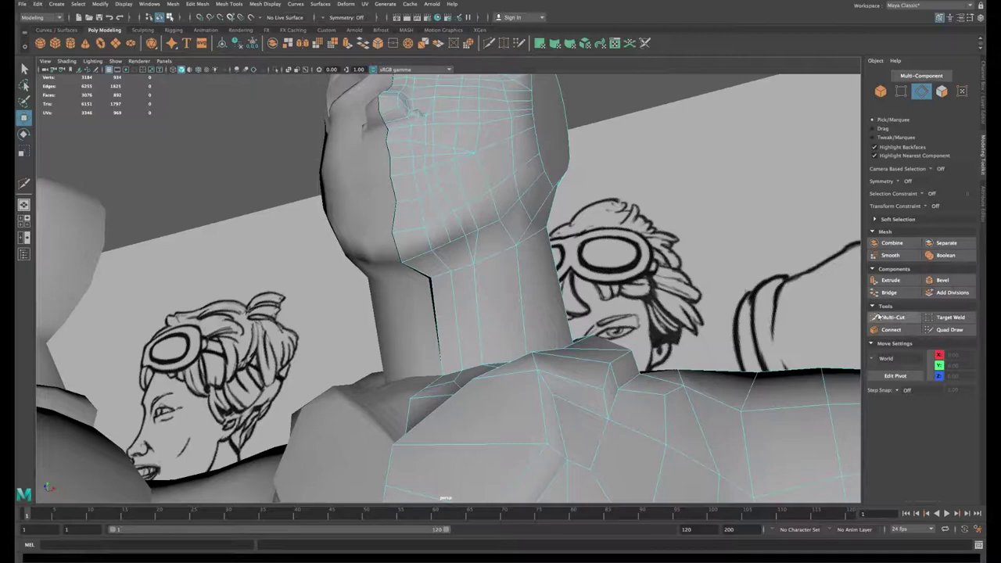
{"action": "left_click", "coordinate": [893, 317]}
{"action": "left_click", "coordinate": [450, 243]}
{"action": "left_click", "coordinate": [463, 266]}
Step: Extend the cut edges down the neck and across the collarbone into the upper chest
{"action": "mouse_move", "coordinate": [476, 312]}
{"action": "left_mouse_down", "text": "alt"}
{"action": "mouse_move", "coordinate": [476, 362]}
{"action": "mouse_move", "coordinate": [455, 362]}
{"action": "mouse_move", "coordinate": [481, 302]}
{"action": "mouse_move", "coordinate": [477, 226]}
{"action": "left_mouse_up", "text": "alt"}
{"action": "left_click", "coordinate": [460, 342]}
{"action": "mouse_move", "coordinate": [500, 285]}
{"action": "left_mouse_down", "text": "alt"}
{"action": "mouse_move", "coordinate": [518, 330]}
{"action": "mouse_move", "coordinate": [508, 313]}
{"action": "left_mouse_up", "text": "alt"}
{"action": "left_click", "coordinate": [503, 314]}
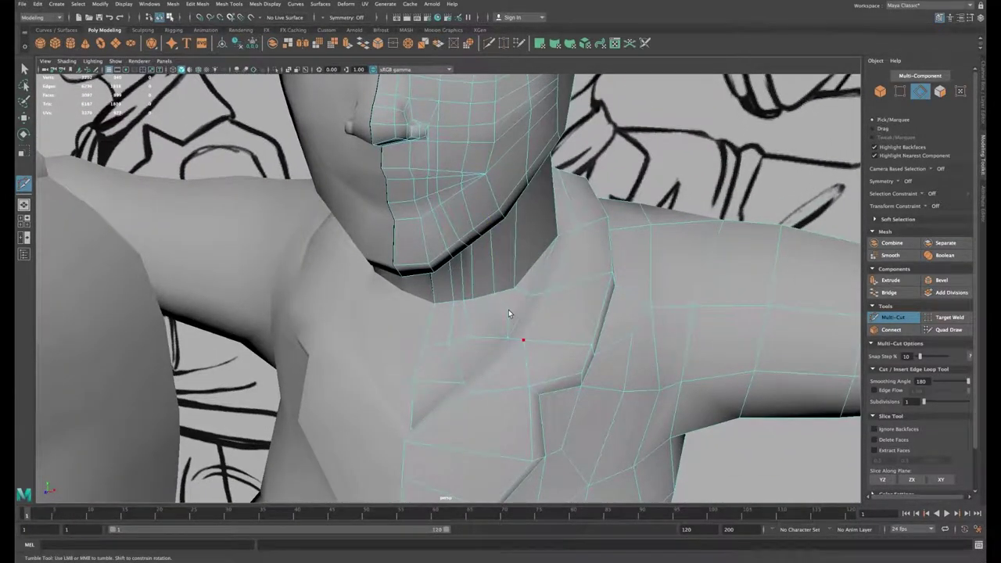
{"action": "scroll", "coordinate": [551, 317], "scroll_direction": "down", "scroll_amount": 3}
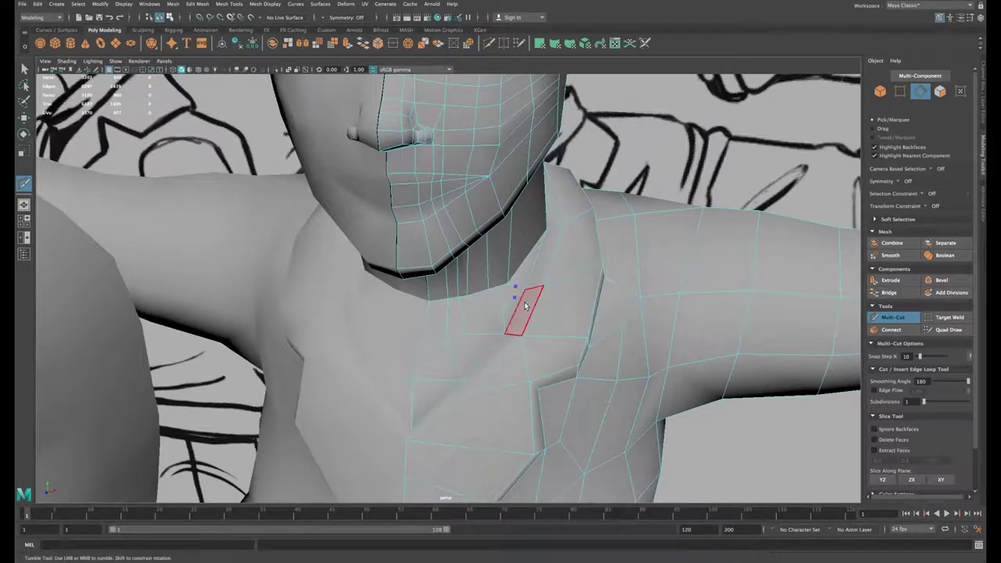
{"action": "scroll", "coordinate": [559, 309], "scroll_direction": "up", "scroll_amount": 3}
{"action": "left_click_drag", "start_coordinate": [564, 306], "coordinate": [553, 327], "text": "alt"}
Step: Collapse the short edge at the base of the neck and delete a leftover edge
{"action": "key", "text": "w"}
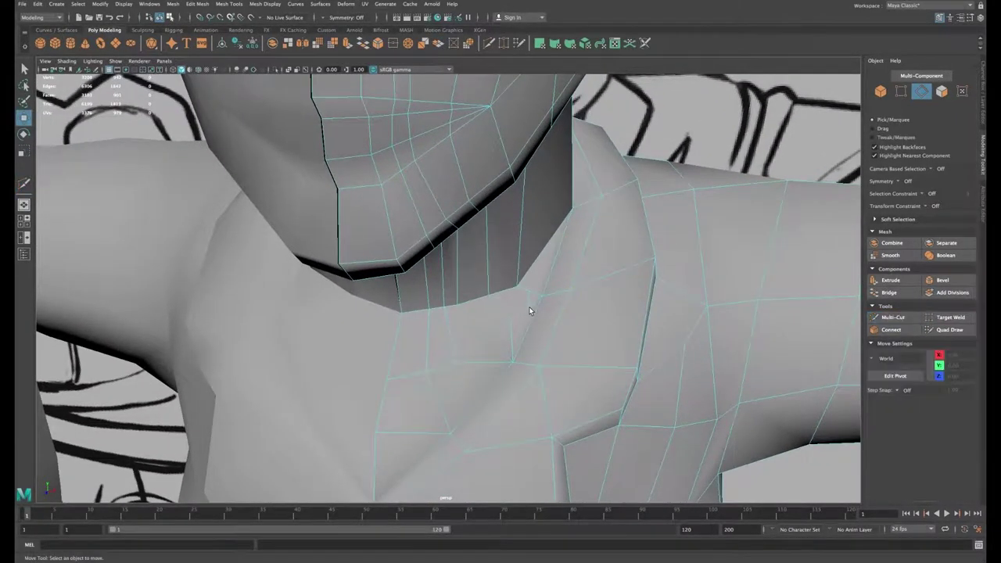
{"action": "left_click", "coordinate": [197, 4]}
{"action": "left_click", "coordinate": [211, 64]}
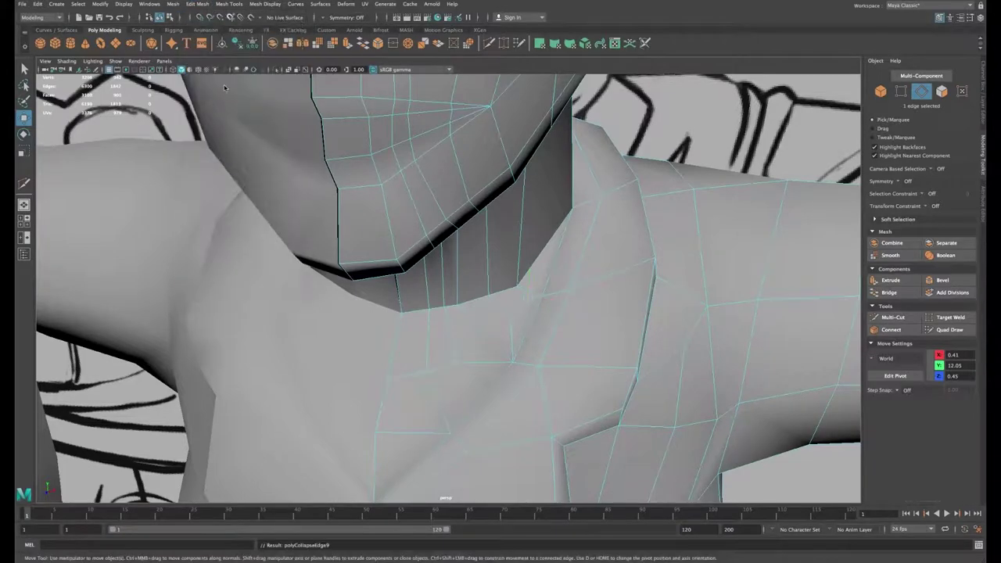
{"action": "left_click_drag", "start_coordinate": [445, 236], "coordinate": [485, 272], "text": "alt"}
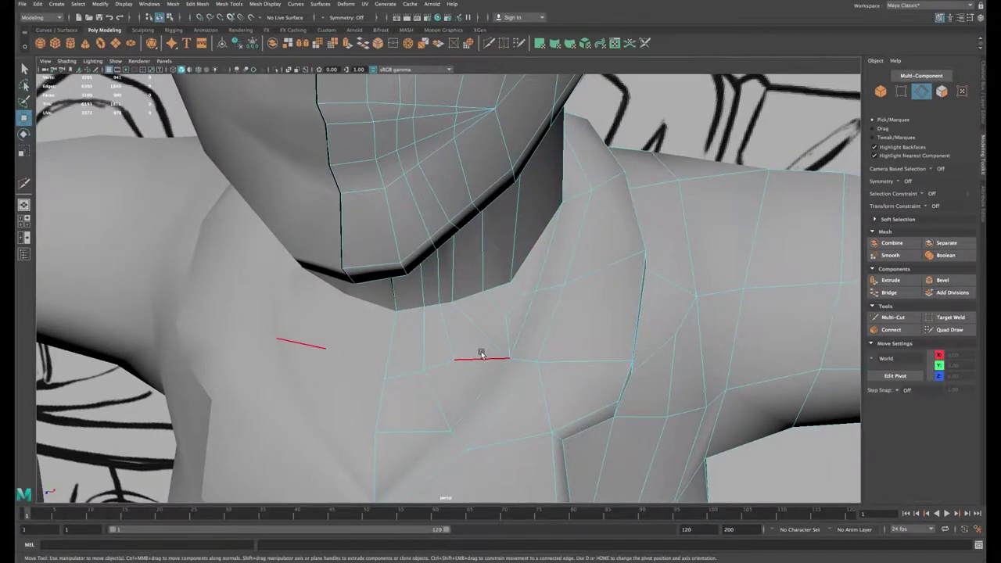
{"action": "mouse_move", "coordinate": [481, 354]}
{"action": "left_mouse_down", "text": "alt"}
{"action": "mouse_move", "coordinate": [470, 350]}
{"action": "mouse_move", "coordinate": [484, 303]}
{"action": "mouse_move", "coordinate": [466, 239]}
{"action": "mouse_move", "coordinate": [503, 331]}
{"action": "mouse_move", "coordinate": [493, 334]}
{"action": "left_mouse_up", "text": "alt"}
{"action": "left_click", "coordinate": [472, 235]}
{"action": "key", "text": "Delete"}
Step: In the front view, move the lip vertices near the mouth corner outward to match the drawn mouth
{"action": "key", "text": "space"}
{"action": "key", "text": "space"}
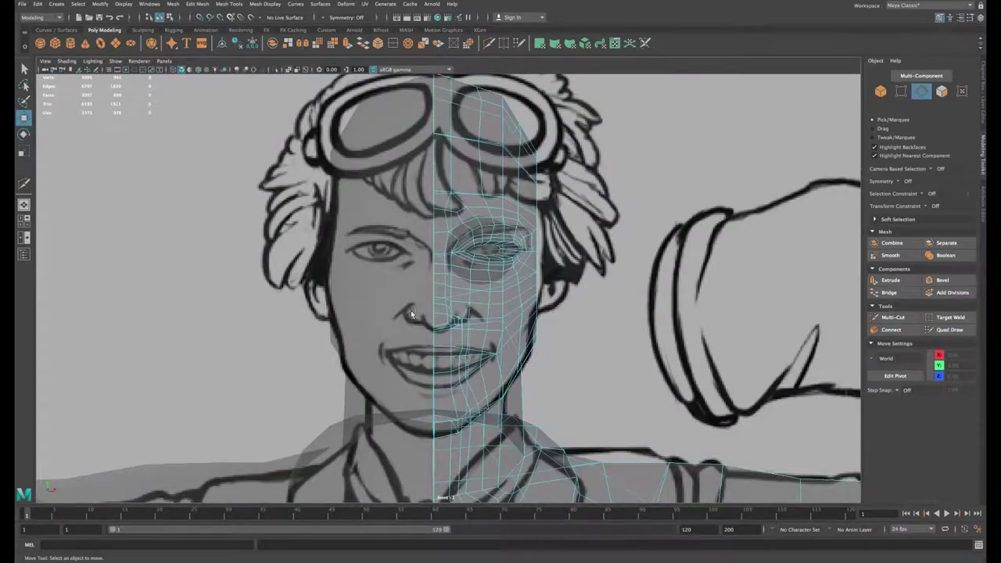
{"action": "scroll", "coordinate": [571, 426], "scroll_direction": "up", "scroll_amount": 3}
{"action": "middle_click_drag", "start_coordinate": [526, 405], "coordinate": [522, 340], "text": "alt"}
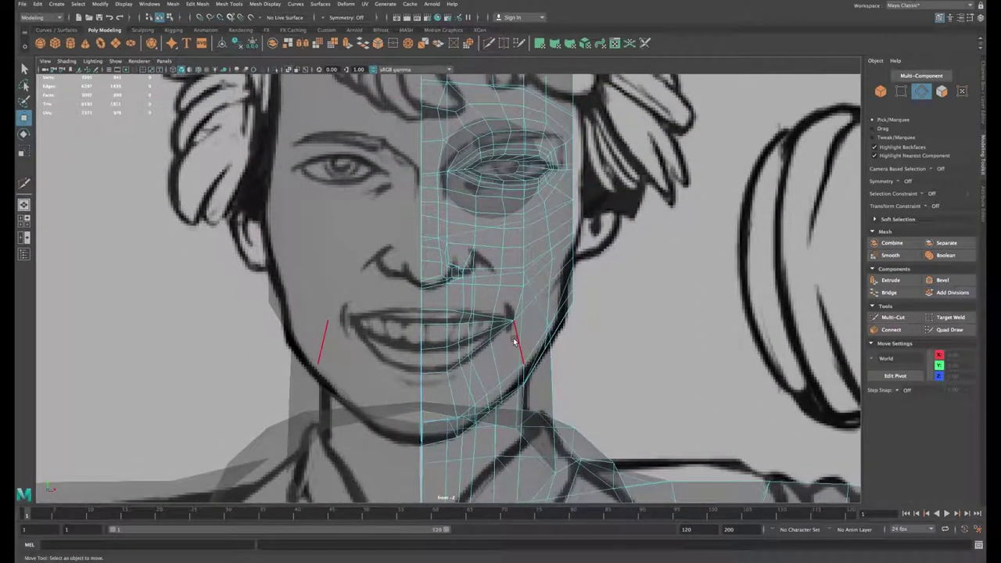
{"action": "scroll", "coordinate": [480, 354], "scroll_direction": "up", "scroll_amount": 4}
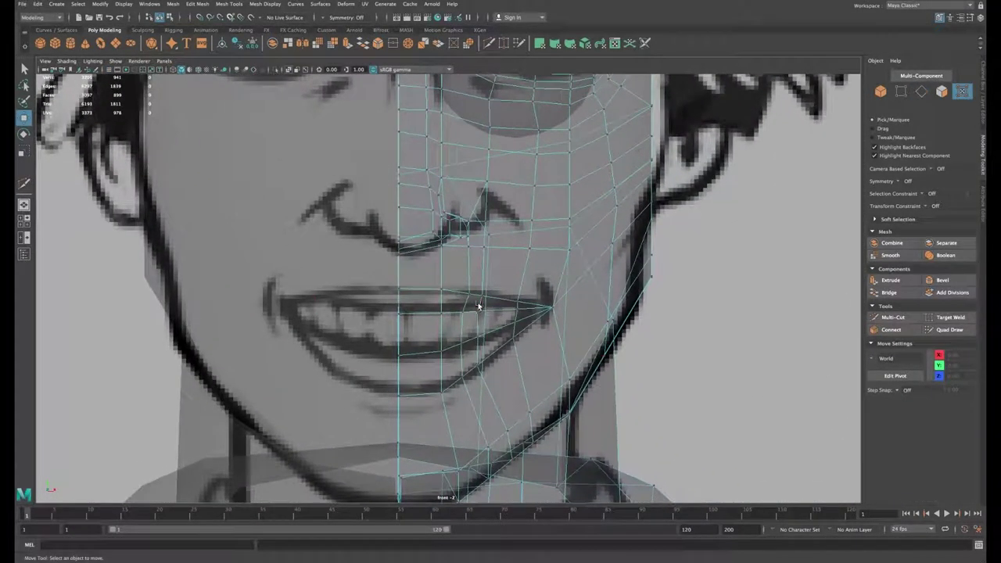
{"action": "key", "text": "F9"}
{"action": "left_click", "coordinate": [513, 338]}
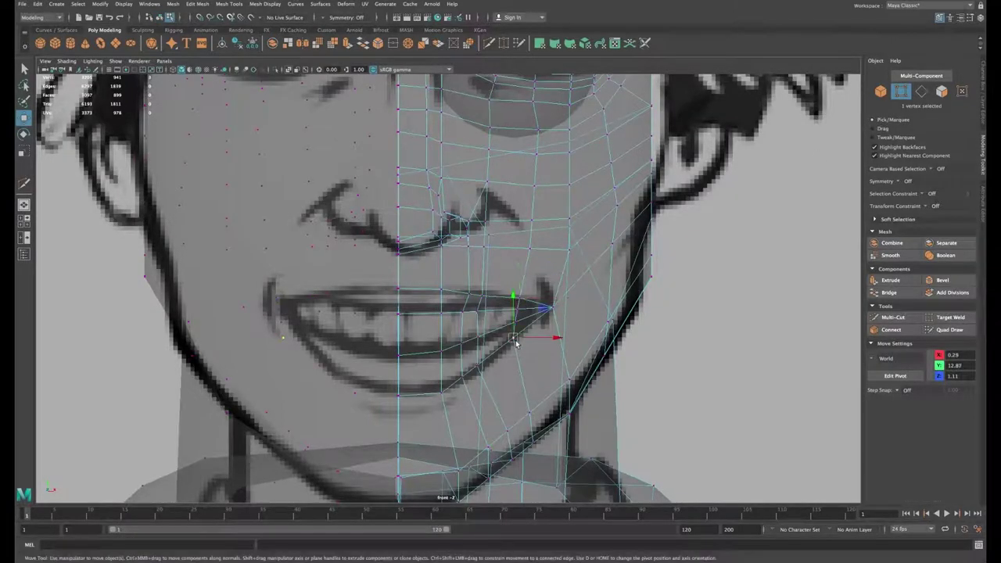
{"action": "left_click_drag", "start_coordinate": [514, 339], "coordinate": [522, 340]}
{"action": "left_click", "coordinate": [480, 367]}
{"action": "left_click_drag", "start_coordinate": [480, 367], "coordinate": [466, 303]}
{"action": "middle_click_drag", "start_coordinate": [464, 305], "coordinate": [479, 307], "text": "shift"}
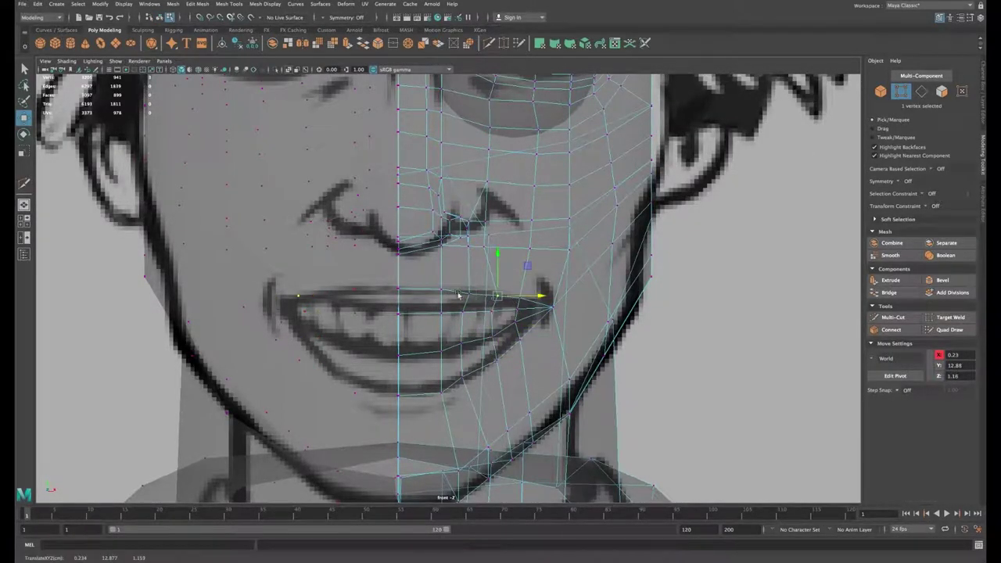
Step: Shift the columns of vertices across the lips sideways to even out their spacing
{"action": "left_click_drag", "start_coordinate": [458, 294], "coordinate": [476, 385]}
{"action": "left_click_drag", "start_coordinate": [483, 337], "coordinate": [494, 337]}
{"action": "left_click_drag", "start_coordinate": [435, 307], "coordinate": [451, 359]}
{"action": "left_click_drag", "start_coordinate": [459, 335], "coordinate": [457, 335]}
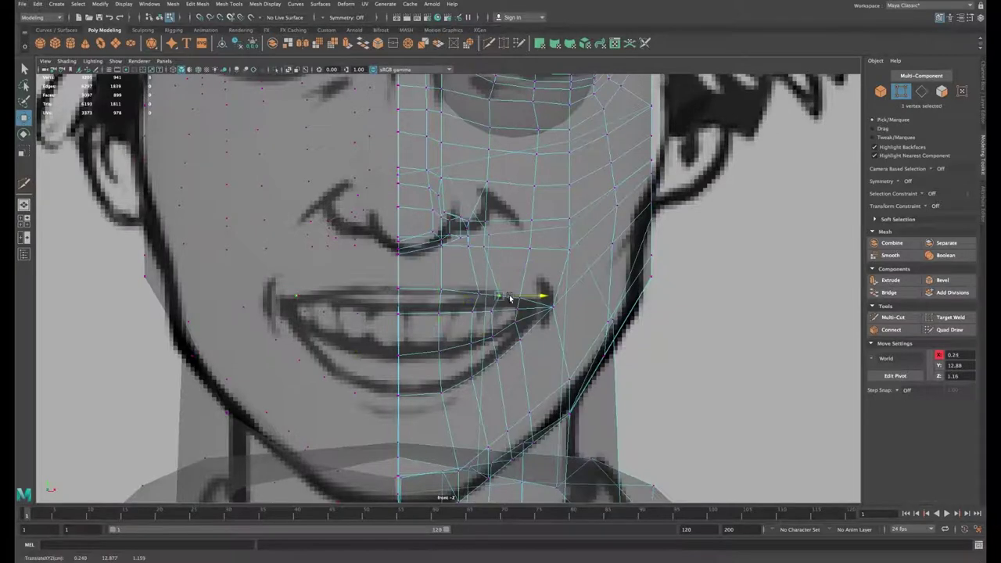
Step: Reposition the chin and jaw vertices in the front view to follow the reference's jawline
{"action": "middle_click_drag", "start_coordinate": [486, 376], "coordinate": [467, 282], "text": "alt"}
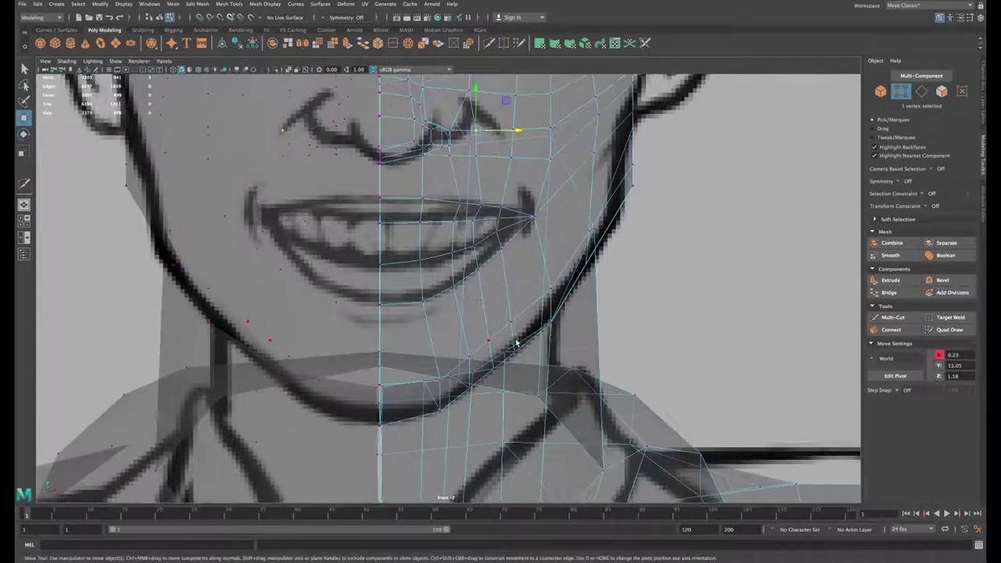
{"action": "left_click", "coordinate": [470, 373]}
{"action": "left_click", "coordinate": [440, 380]}
{"action": "left_click_drag", "start_coordinate": [470, 374], "coordinate": [435, 396]}
{"action": "left_click", "coordinate": [441, 412], "text": "shift"}
{"action": "left_click", "coordinate": [551, 289]}
{"action": "left_click", "coordinate": [552, 320], "text": "shift"}
{"action": "left_click_drag", "start_coordinate": [555, 305], "coordinate": [559, 303]}
{"action": "key", "text": "space"}
{"action": "key", "text": "space"}
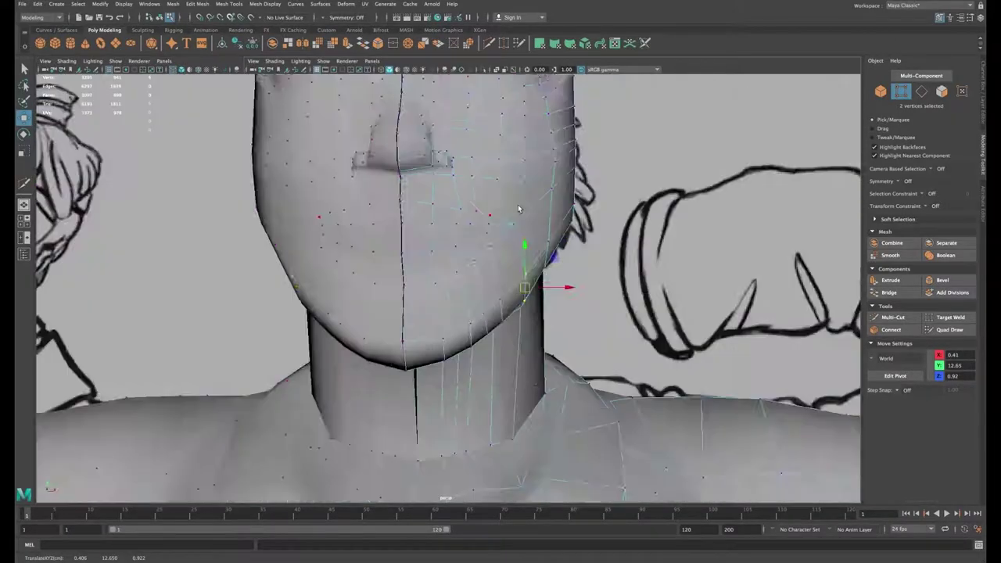
{"action": "left_click_drag", "start_coordinate": [519, 208], "coordinate": [492, 226], "text": "alt"}
Step: Fit the duplicate head's chin, jaw and lip vertices to the side-profile drawing in the front view
{"action": "key", "text": "space"}
{"action": "key", "text": "space"}
{"action": "right_click_drag", "start_coordinate": [329, 373], "coordinate": [239, 330], "text": "alt"}
{"action": "middle_click_drag", "start_coordinate": [239, 330], "coordinate": [309, 372], "text": "alt"}
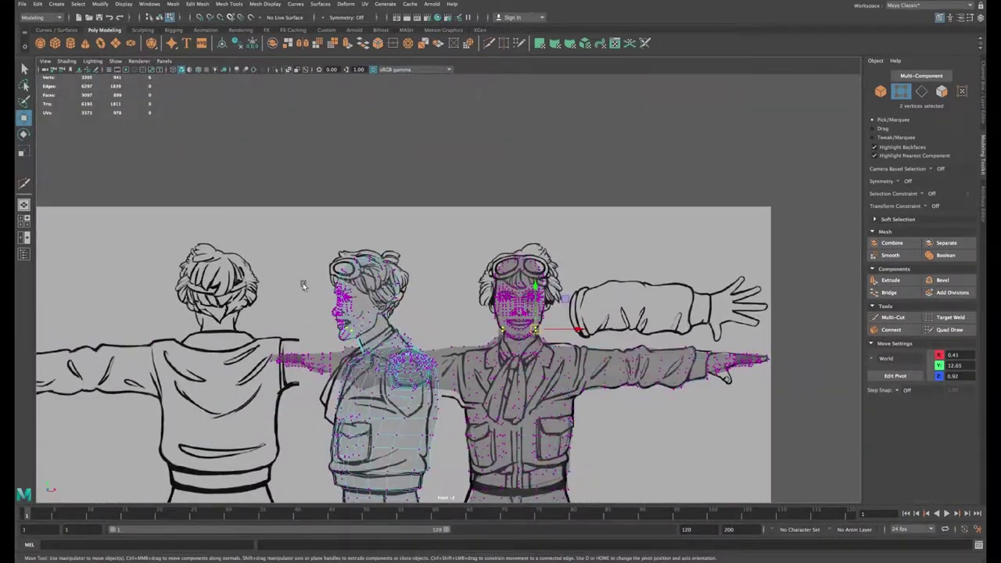
{"action": "right_click_drag", "start_coordinate": [304, 284], "coordinate": [352, 305], "text": "alt"}
{"action": "middle_click_drag", "start_coordinate": [242, 348], "coordinate": [377, 335], "text": "alt"}
{"action": "right_click_drag", "start_coordinate": [445, 334], "coordinate": [451, 337], "text": "alt"}
{"action": "scroll", "coordinate": [451, 336], "scroll_direction": "up", "scroll_amount": 2}
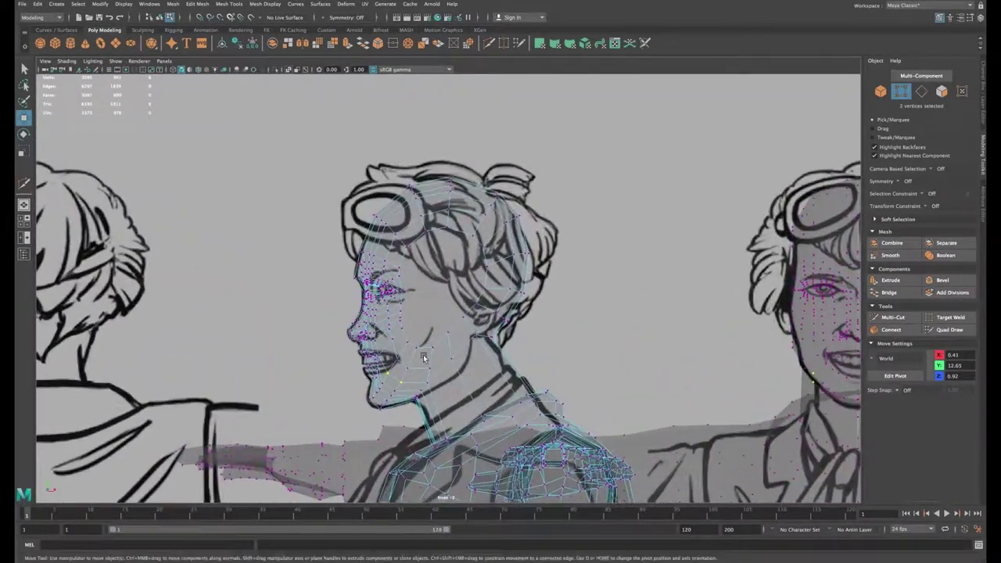
{"action": "middle_click_drag", "start_coordinate": [451, 336], "coordinate": [471, 324], "text": "alt"}
{"action": "scroll", "coordinate": [472, 325], "scroll_direction": "up", "scroll_amount": 4}
{"action": "scroll", "coordinate": [472, 325], "scroll_direction": "up", "scroll_amount": 4}
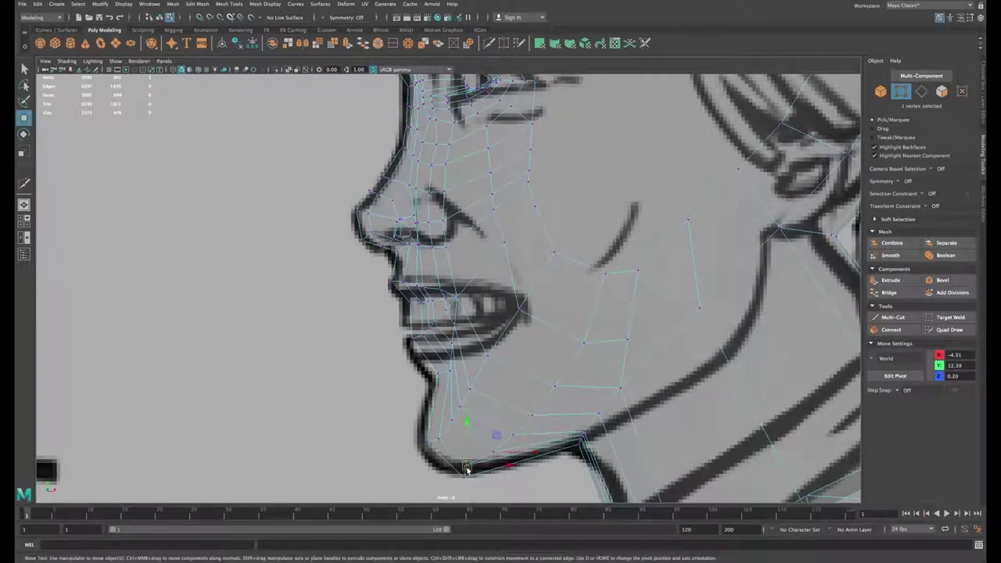
{"action": "left_click_drag", "start_coordinate": [468, 469], "coordinate": [488, 472]}
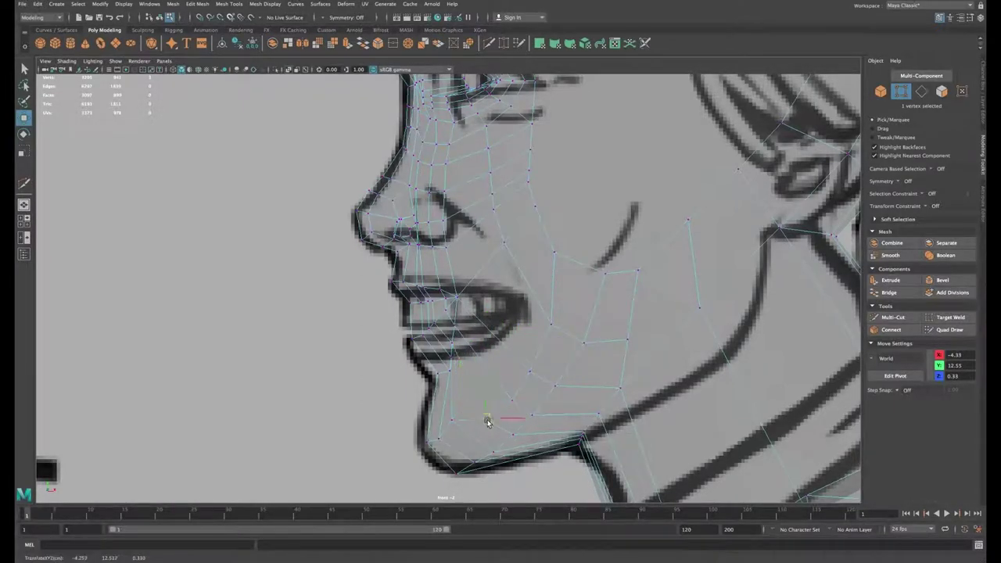
{"action": "mouse_move", "coordinate": [493, 355]}
{"action": "left_mouse_down"}
{"action": "mouse_move", "coordinate": [510, 302]}
{"action": "mouse_move", "coordinate": [501, 345]}
{"action": "left_mouse_up"}
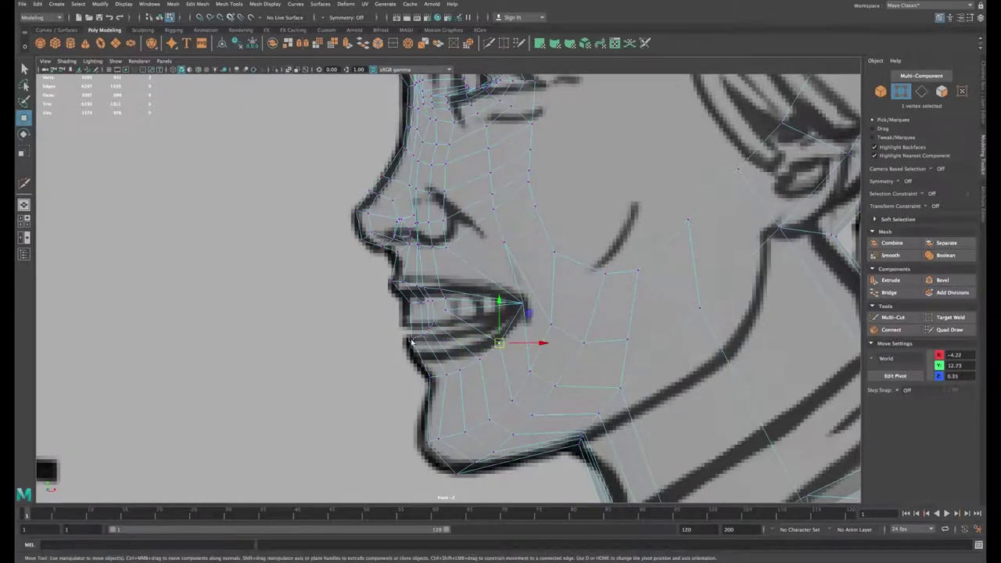
{"action": "left_click_drag", "start_coordinate": [449, 316], "coordinate": [500, 323]}
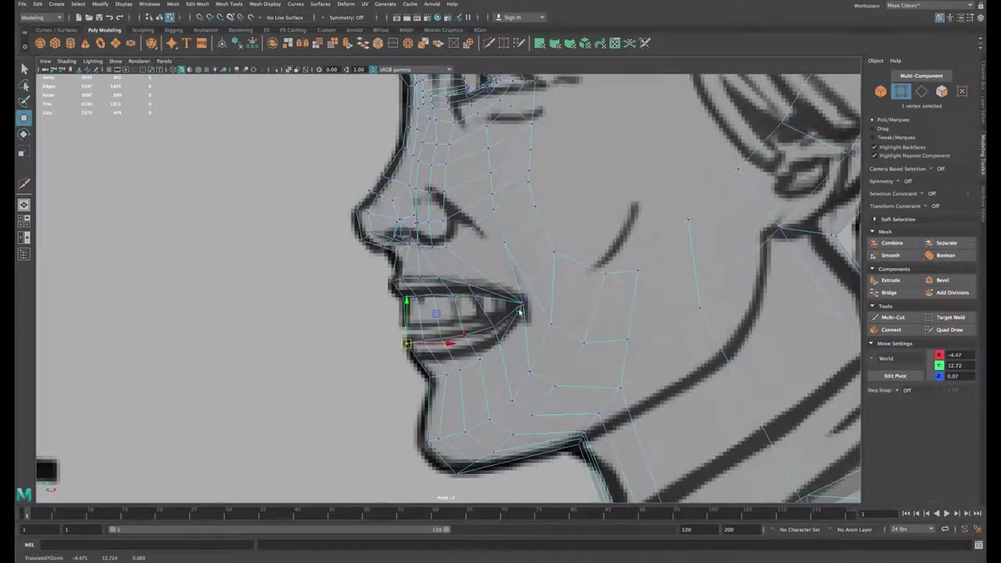
Step: Adjust the vertices around the mouth and its corner from below to round the lips' curvature
{"action": "key", "text": "space"}
{"action": "key", "text": "space"}
{"action": "left_click_drag", "start_coordinate": [561, 184], "coordinate": [521, 137], "text": "alt"}
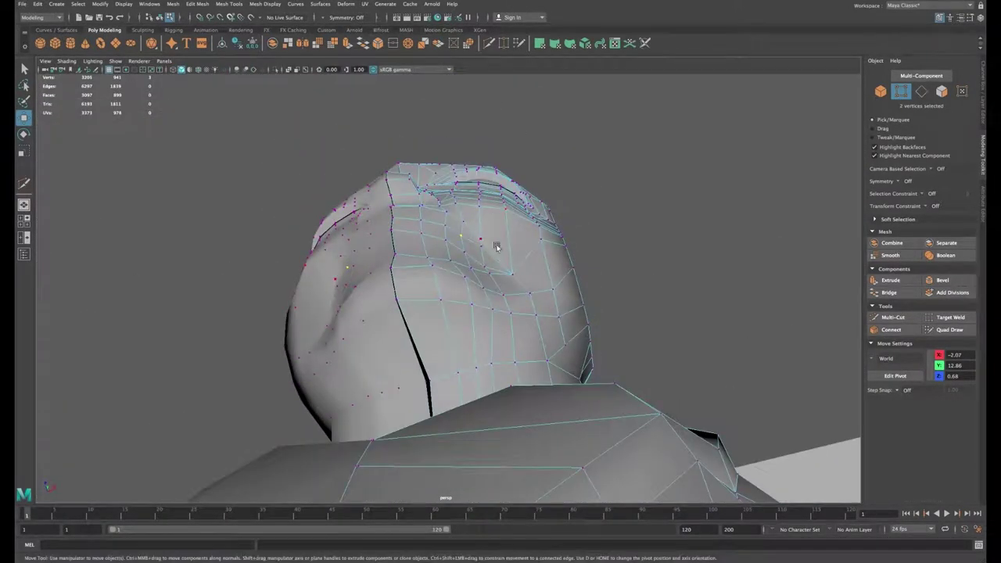
{"action": "left_click_drag", "start_coordinate": [493, 277], "coordinate": [490, 258], "text": "alt"}
{"action": "left_click_drag", "start_coordinate": [484, 254], "coordinate": [487, 259]}
{"action": "left_click", "coordinate": [514, 279]}
{"action": "left_click", "coordinate": [464, 229]}
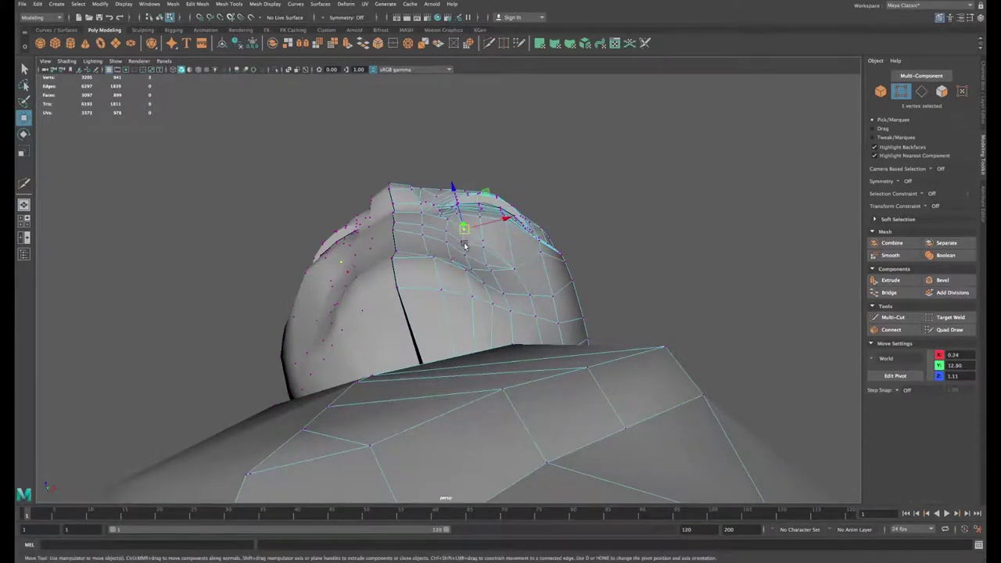
{"action": "left_click", "coordinate": [465, 244], "text": "shift"}
{"action": "left_click", "coordinate": [471, 268], "text": "shift"}
{"action": "left_click", "coordinate": [467, 255], "text": "shift"}
{"action": "left_click", "coordinate": [487, 252]}
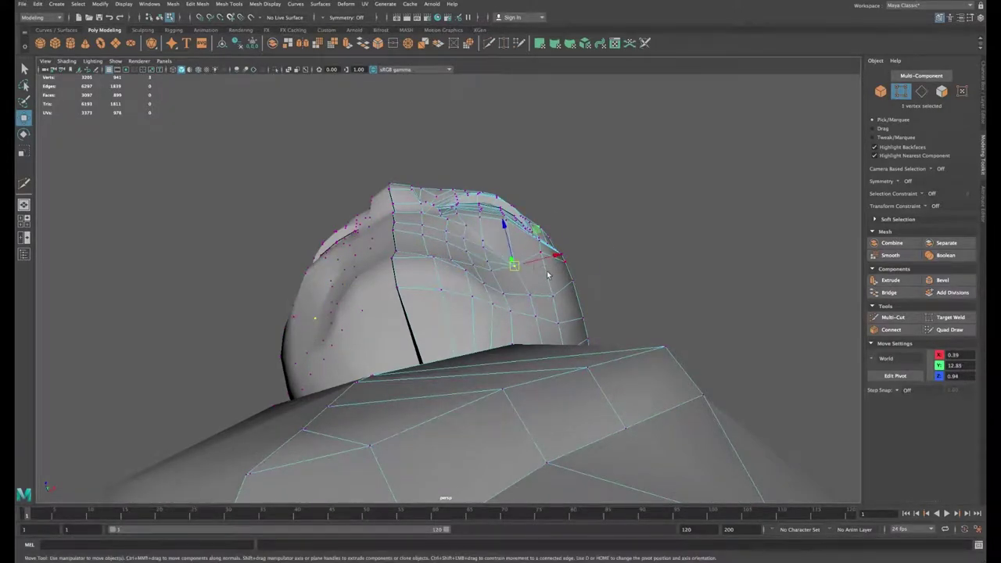
Step: Switch to edge selection and move the edges around the lower lip and cheek to smooth the surface
{"action": "mouse_move", "coordinate": [548, 275]}
{"action": "left_mouse_down", "text": "alt"}
{"action": "mouse_move", "coordinate": [521, 266]}
{"action": "mouse_move", "coordinate": [483, 293]}
{"action": "mouse_move", "coordinate": [439, 206]}
{"action": "mouse_move", "coordinate": [500, 216]}
{"action": "mouse_move", "coordinate": [399, 247]}
{"action": "left_mouse_up", "text": "alt"}
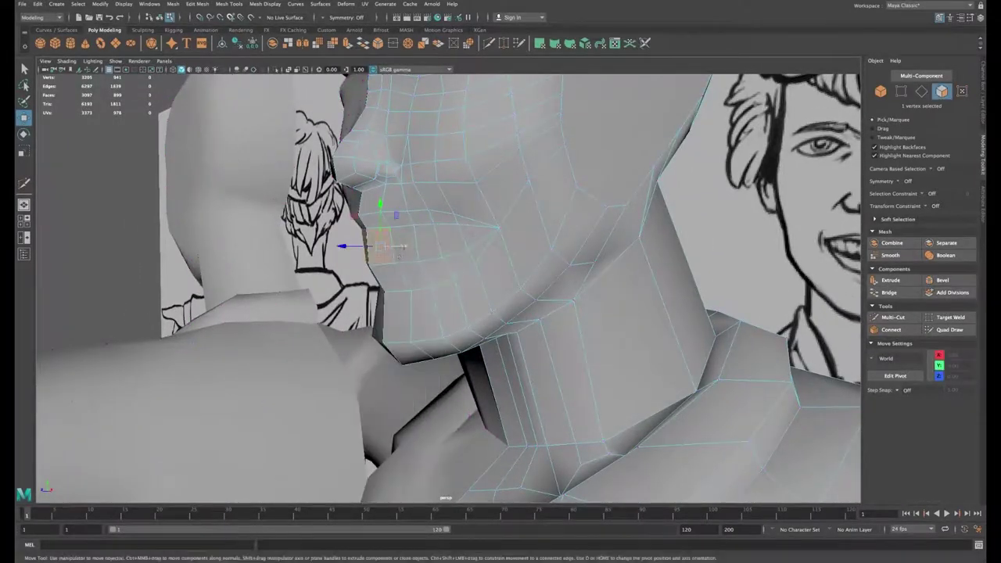
{"action": "left_click_drag", "start_coordinate": [474, 240], "coordinate": [462, 250], "text": "alt"}
{"action": "right_click", "coordinate": [451, 244]}
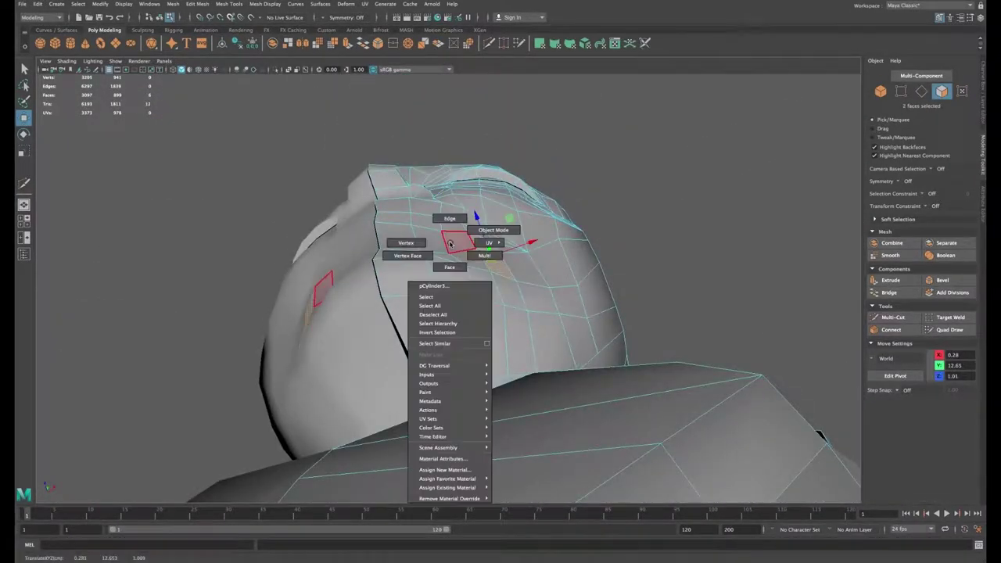
{"action": "left_click", "coordinate": [449, 218]}
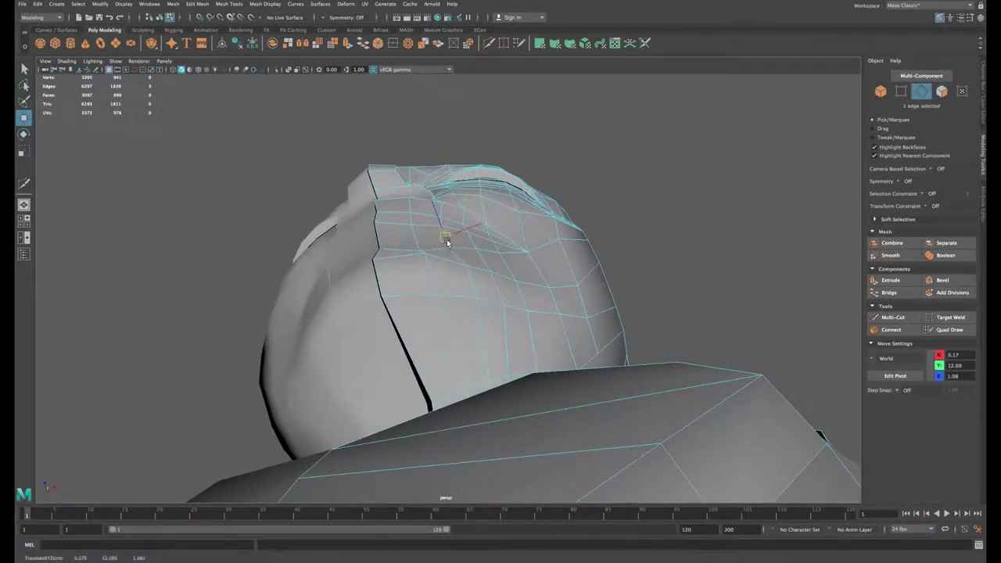
{"action": "left_click", "coordinate": [497, 249]}
{"action": "left_click_drag", "start_coordinate": [497, 248], "coordinate": [497, 242]}
{"action": "left_click", "coordinate": [474, 281]}
{"action": "left_click_drag", "start_coordinate": [474, 282], "coordinate": [473, 277]}
Step: Adjust individual edges along the chin and jaw to round the lower face
{"action": "left_click_drag", "start_coordinate": [525, 300], "coordinate": [536, 343]}
{"action": "left_click", "coordinate": [552, 295]}
{"action": "left_click", "coordinate": [495, 296]}
{"action": "left_click", "coordinate": [473, 360]}
{"action": "left_click_drag", "start_coordinate": [455, 359], "coordinate": [452, 343], "text": "alt"}
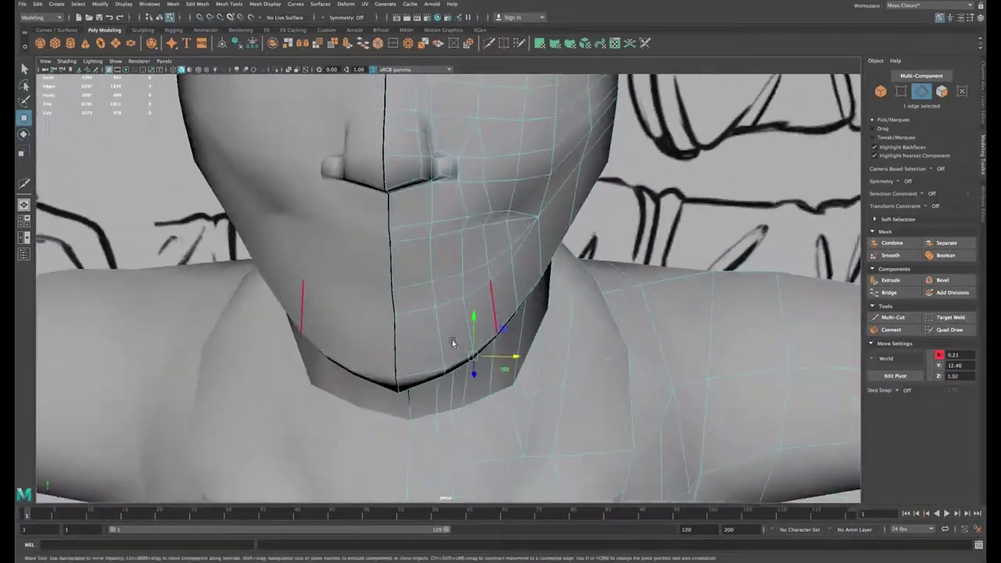
Step: Reposition an edge along the lower rim of the chin to refine the jaw's contour
{"action": "left_click", "coordinate": [423, 380]}
{"action": "left_click_drag", "start_coordinate": [431, 377], "coordinate": [397, 376], "text": "alt"}
{"action": "left_click_drag", "start_coordinate": [394, 382], "coordinate": [425, 312]}
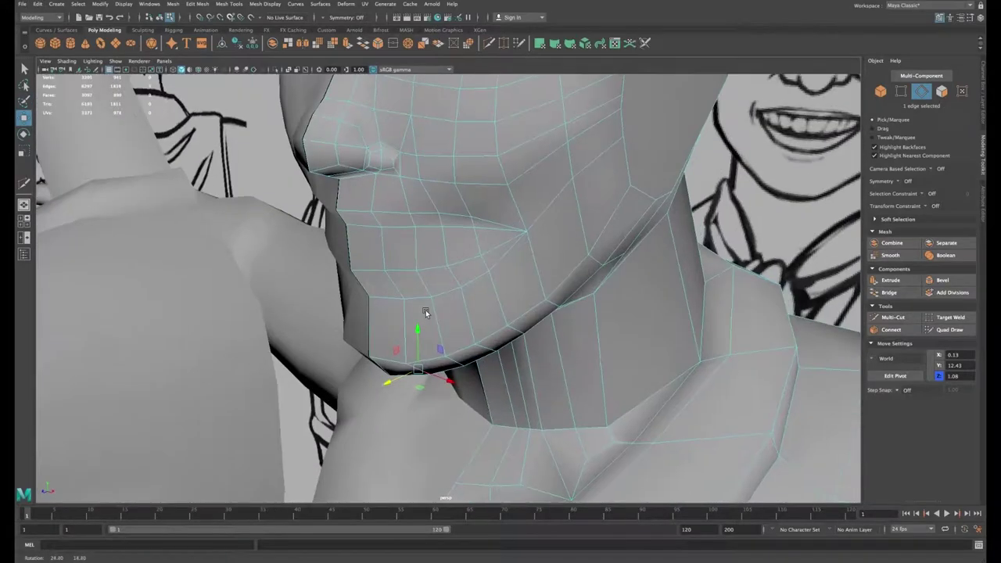
Step: Extrude the five faces between the lips inward to form the mouth cavity
{"action": "right_click_drag", "start_coordinate": [402, 251], "coordinate": [400, 293]}
{"action": "left_click", "coordinate": [371, 254]}
{"action": "left_click", "coordinate": [399, 251], "text": "shift"}
{"action": "left_click", "coordinate": [429, 249], "text": "shift"}
{"action": "left_click", "coordinate": [457, 247], "text": "shift"}
{"action": "left_click", "coordinate": [484, 247], "text": "shift"}
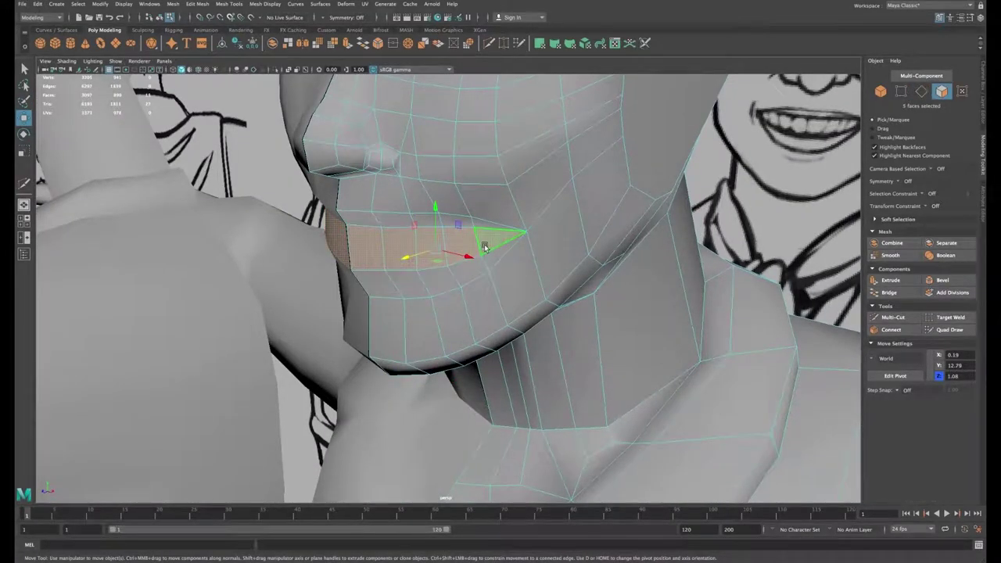
{"action": "left_click_drag", "start_coordinate": [484, 248], "coordinate": [464, 241], "text": "alt"}
{"action": "left_click", "coordinate": [889, 279]}
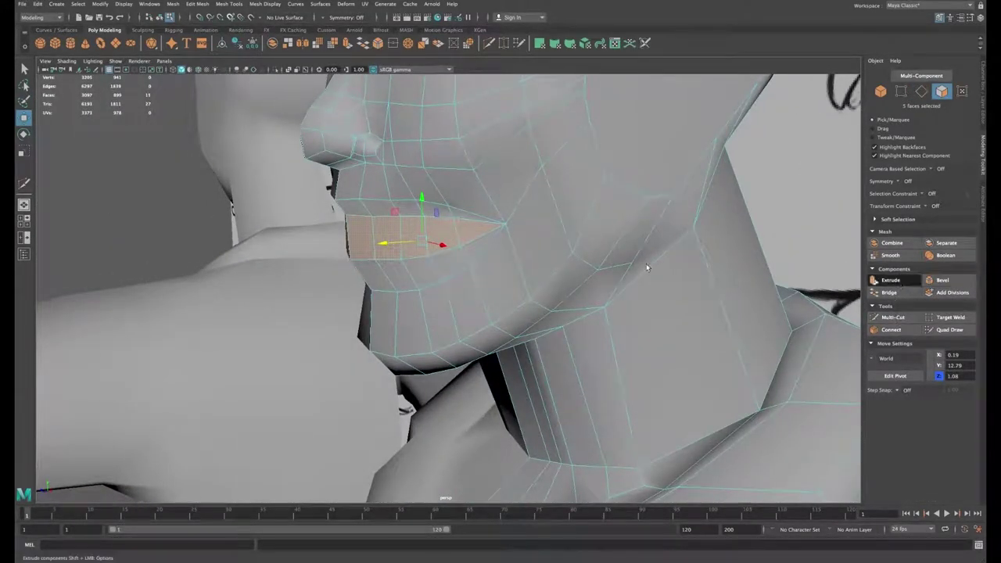
{"action": "key", "text": "w"}
{"action": "left_click_drag", "start_coordinate": [346, 243], "coordinate": [518, 178], "text": "alt"}
Step: Delete the extruded face on the centre seam and isolate the body mesh to expose the mouth cavity
{"action": "key", "text": "Delete"}
{"action": "right_click_drag", "start_coordinate": [519, 178], "coordinate": [551, 162]}
{"action": "key", "text": "ctrl+1"}
{"action": "left_click_drag", "start_coordinate": [506, 184], "coordinate": [398, 219], "text": "alt"}
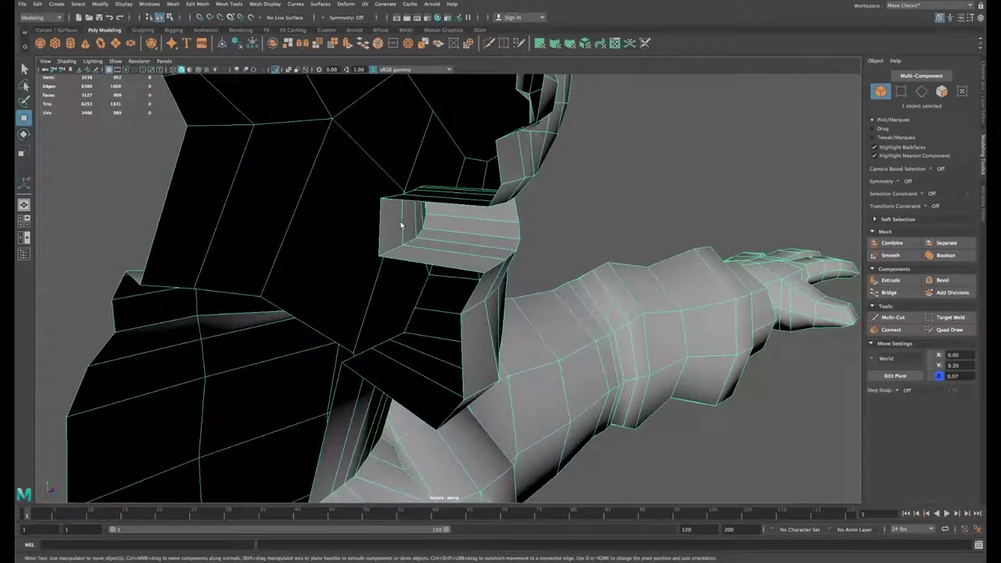
Step: Pull the mouth cavity's inner end face deeper into the head and reposition the edge on its side wall
{"action": "right_click_drag", "start_coordinate": [399, 222], "coordinate": [399, 246]}
{"action": "left_click", "coordinate": [405, 223]}
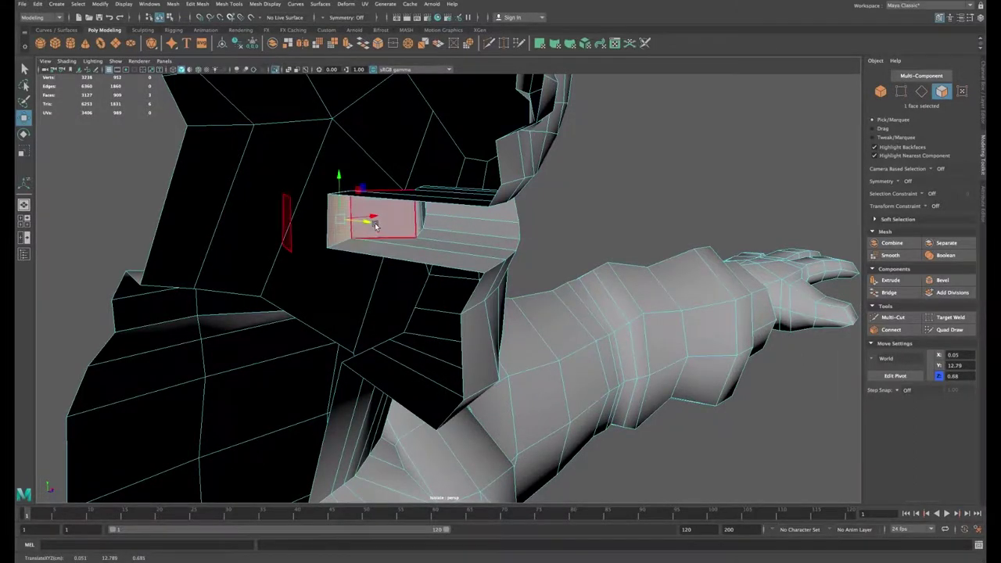
{"action": "left_click_drag", "start_coordinate": [405, 222], "coordinate": [344, 227], "text": "alt"}
{"action": "key", "text": "e"}
{"action": "mouse_move", "coordinate": [395, 216]}
{"action": "right_mouse_down"}
{"action": "mouse_move", "coordinate": [398, 225]}
{"action": "mouse_move", "coordinate": [401, 206]}
{"action": "right_mouse_up"}
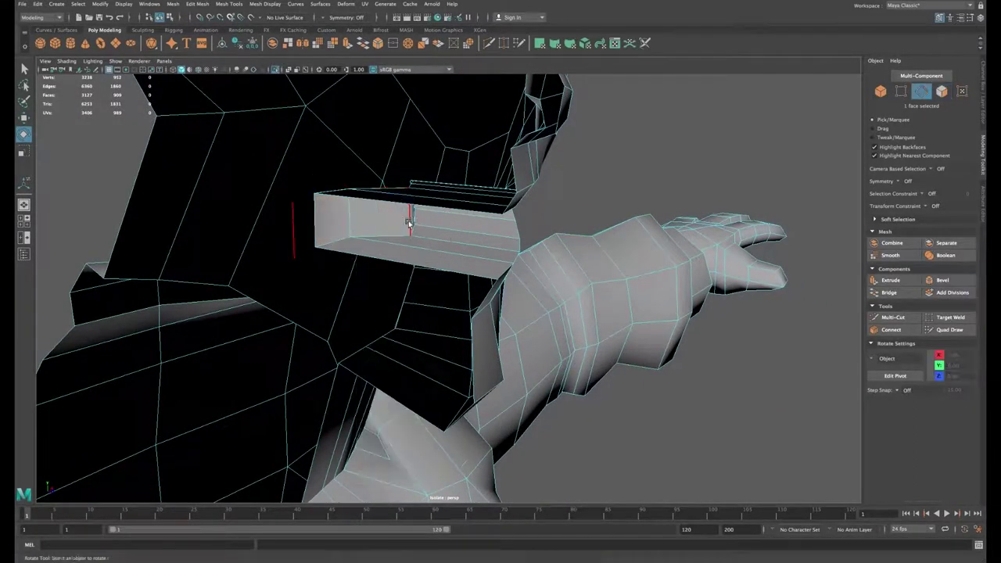
{"action": "left_click", "coordinate": [410, 222]}
{"action": "key", "text": "w"}
{"action": "mouse_move", "coordinate": [430, 215]}
{"action": "left_mouse_down"}
{"action": "mouse_move", "coordinate": [389, 212]}
{"action": "mouse_move", "coordinate": [418, 208]}
{"action": "left_mouse_up"}
Step: Shift the edges along the mouth cavity's inner wall and raise an edge of its roof
{"action": "left_click_drag", "start_coordinate": [372, 227], "coordinate": [492, 249], "text": "alt"}
{"action": "left_click", "coordinate": [378, 233], "text": "shift"}
{"action": "left_click", "coordinate": [345, 235], "text": "shift"}
{"action": "left_click", "coordinate": [289, 236], "text": "shift"}
{"action": "left_click_drag", "start_coordinate": [369, 219], "coordinate": [339, 221]}
{"action": "left_click", "coordinate": [445, 210]}
{"action": "left_click_drag", "start_coordinate": [457, 208], "coordinate": [453, 147]}
Step: Insert an edge loop around the mouth cavity's walls with Connect and scale it to round the interior
{"action": "left_click", "coordinate": [417, 258]}
{"action": "double_click", "coordinate": [407, 241], "text": "shift"}
{"action": "left_click", "coordinate": [890, 329]}
{"action": "key", "text": "r"}
{"action": "left_click_drag", "start_coordinate": [344, 274], "coordinate": [557, 204], "text": "alt"}
Step: Move individual vertices of the mouth cavity's roof to even out its inner shape
{"action": "left_click", "coordinate": [454, 209]}
{"action": "key", "text": "e"}
{"action": "key", "text": "w"}
{"action": "key", "text": "F9"}
{"action": "left_click", "coordinate": [446, 171]}
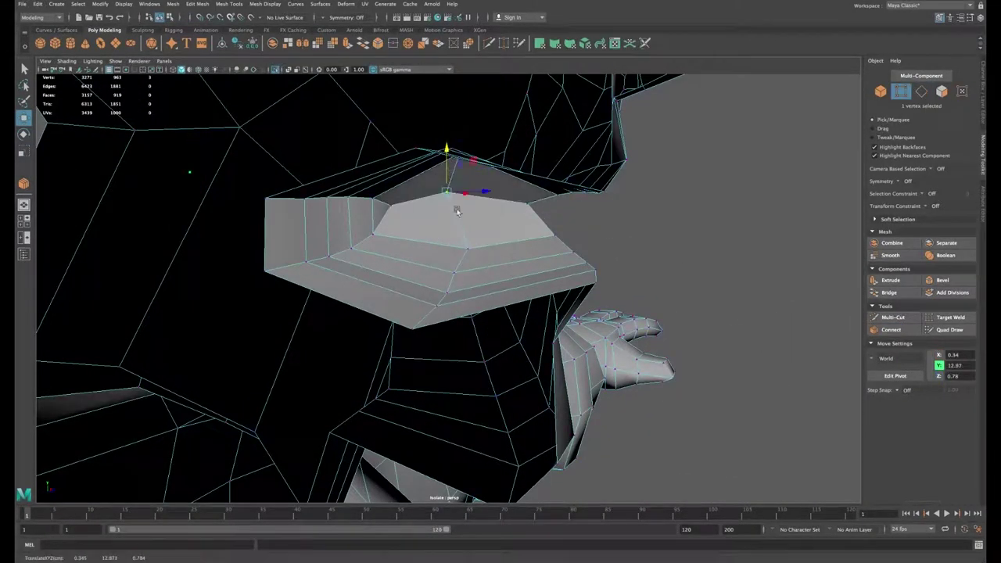
{"action": "left_click_drag", "start_coordinate": [447, 165], "coordinate": [493, 244]}
{"action": "left_click_drag", "start_coordinate": [489, 193], "coordinate": [427, 256], "text": "alt"}
Step: Bevel the edges outlining the upper and lower lips at a fraction of 0.5
{"action": "right_click_drag", "start_coordinate": [427, 255], "coordinate": [358, 226]}
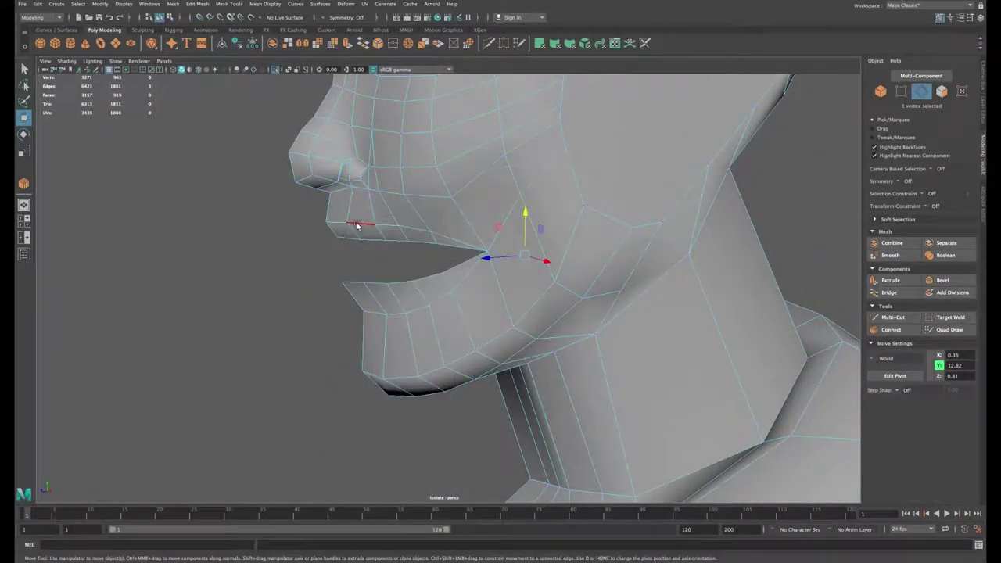
{"action": "mouse_move", "coordinate": [410, 297]}
{"action": "left_mouse_down", "text": "alt"}
{"action": "mouse_move", "coordinate": [588, 293]}
{"action": "mouse_move", "coordinate": [411, 294]}
{"action": "left_mouse_up", "text": "alt"}
{"action": "left_click", "coordinate": [914, 279]}
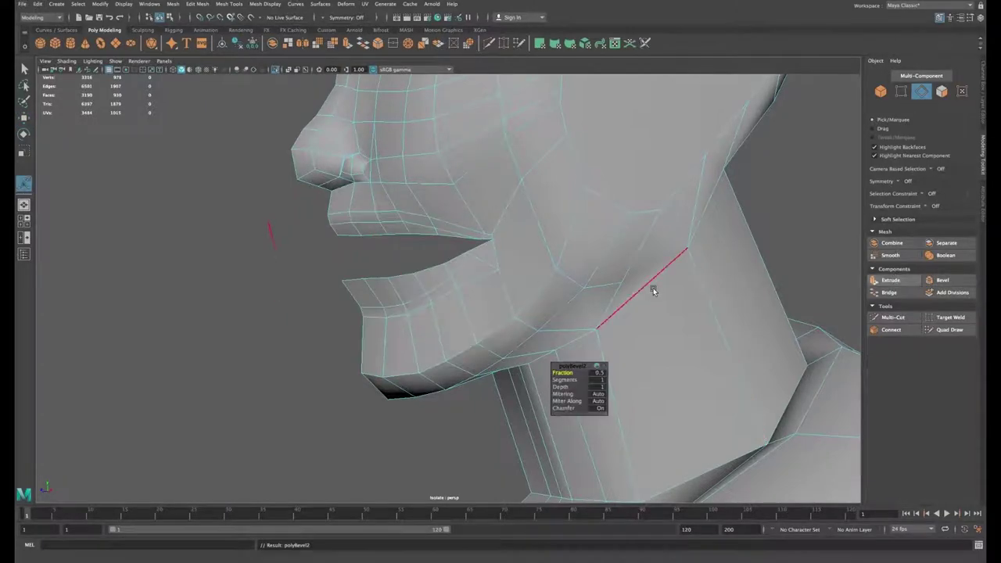
{"action": "key", "text": "w"}
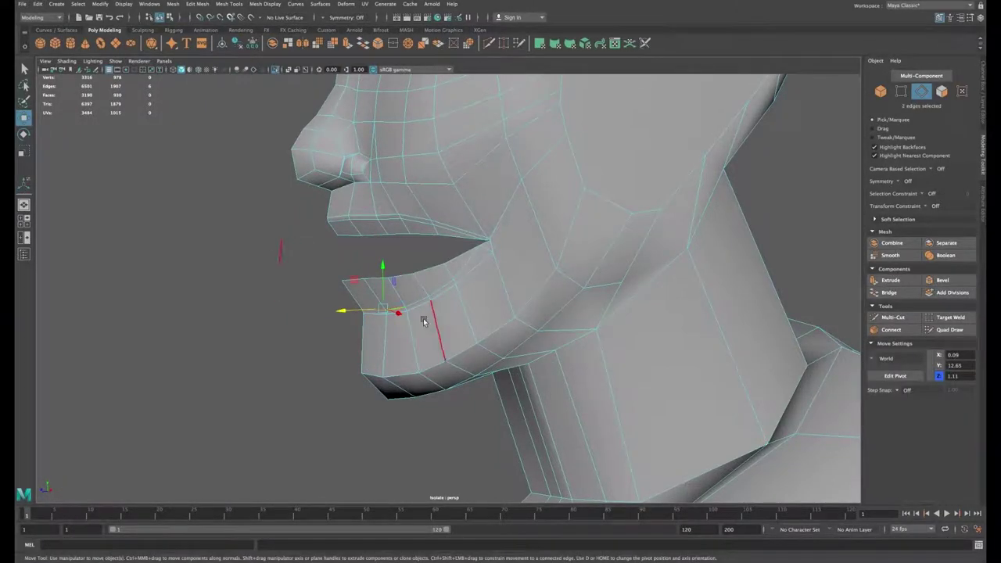
Step: Push the front edges of the lower and upper lips forward to give them volume in profile
{"action": "left_click_drag", "start_coordinate": [423, 321], "coordinate": [359, 296], "text": "alt"}
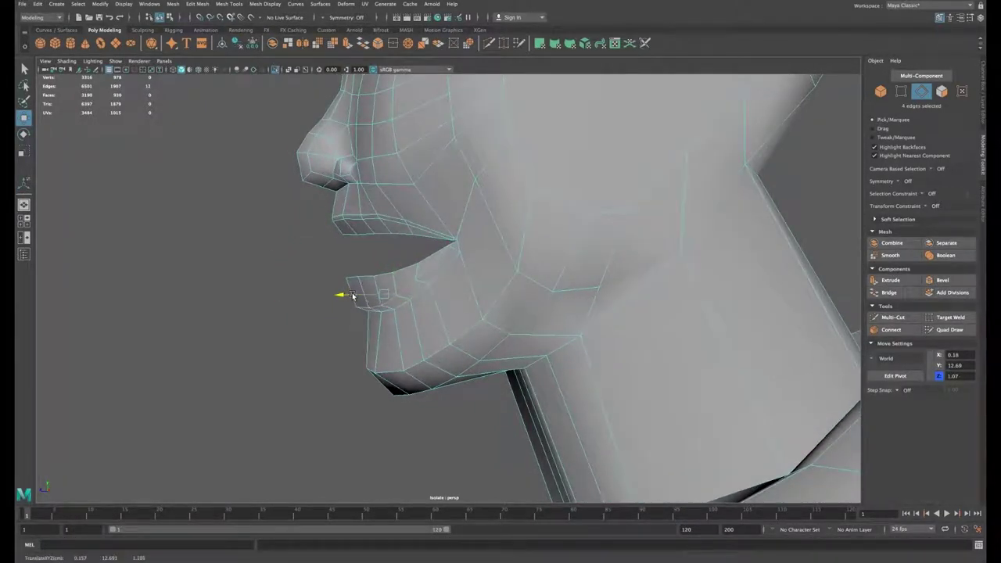
{"action": "left_click", "coordinate": [342, 224]}
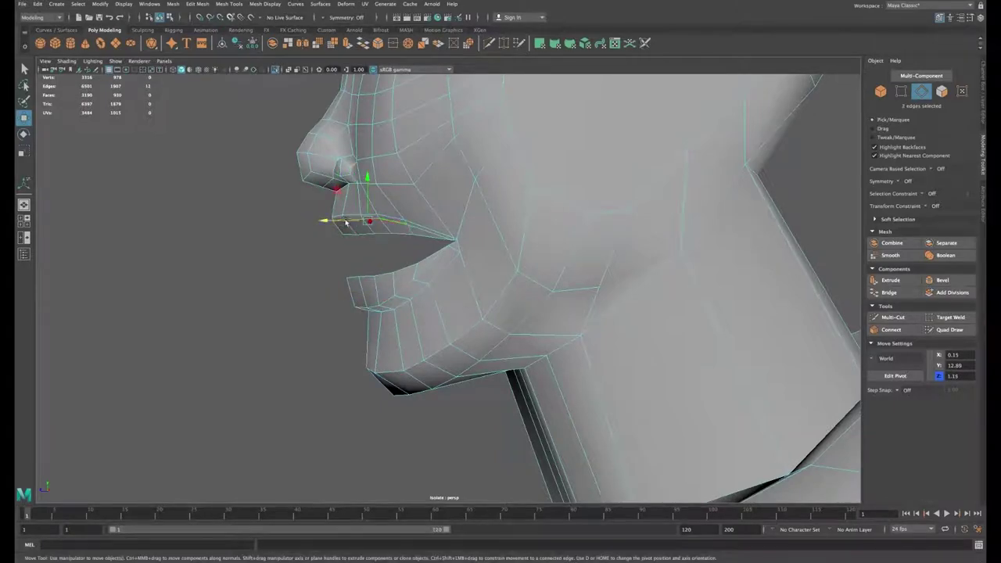
{"action": "left_click_drag", "start_coordinate": [345, 222], "coordinate": [341, 222]}
Step: Adjust the lower and upper lip edges near the mouth corner to smooth the opening's curve
{"action": "left_click_drag", "start_coordinate": [357, 233], "coordinate": [540, 308], "text": "alt"}
{"action": "left_click", "coordinate": [459, 273]}
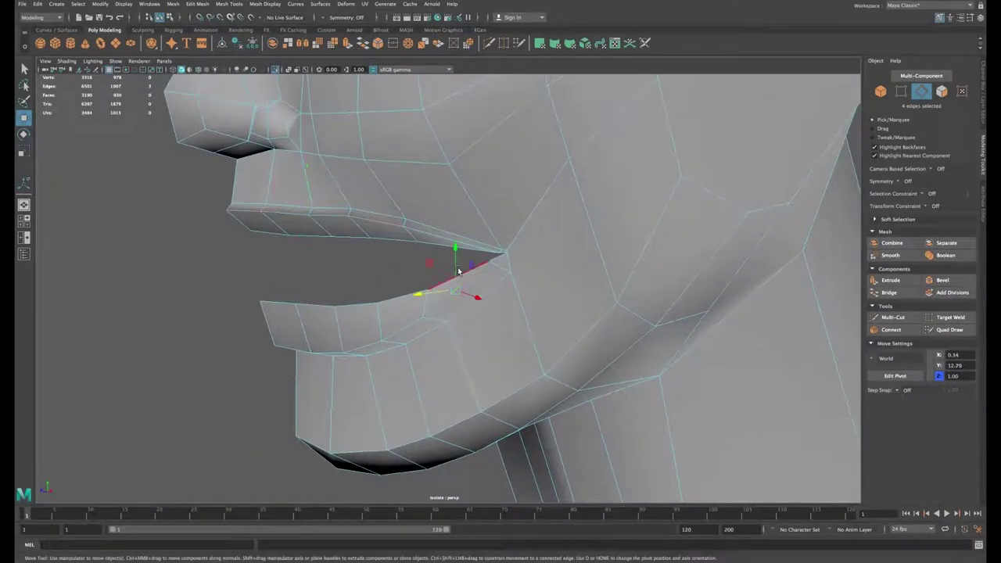
{"action": "left_click_drag", "start_coordinate": [457, 272], "coordinate": [458, 276]}
{"action": "left_click", "coordinate": [461, 235]}
{"action": "left_click_drag", "start_coordinate": [457, 222], "coordinate": [399, 236]}
{"action": "left_click", "coordinate": [446, 237]}
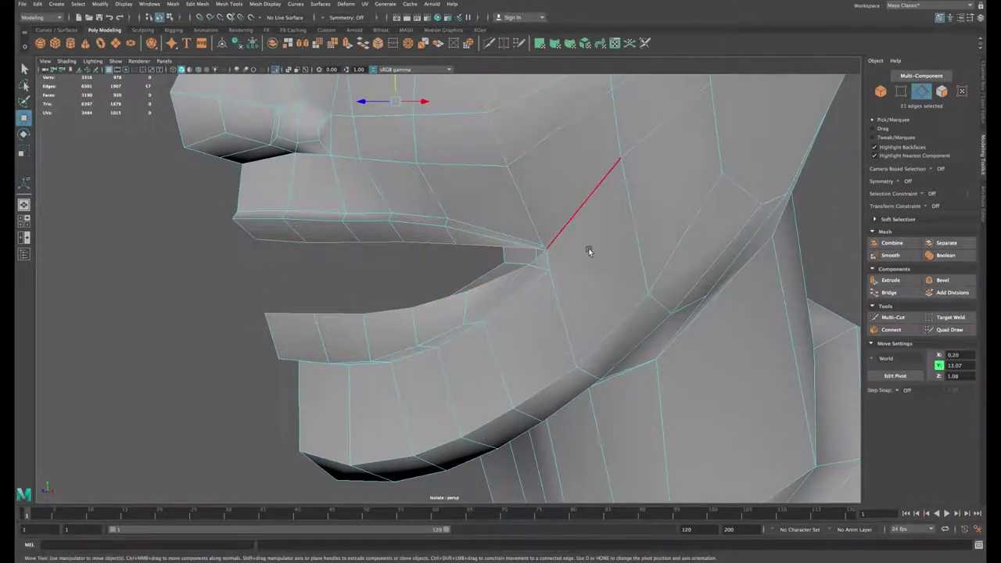
{"action": "left_click_drag", "start_coordinate": [589, 251], "coordinate": [484, 287], "text": "alt"}
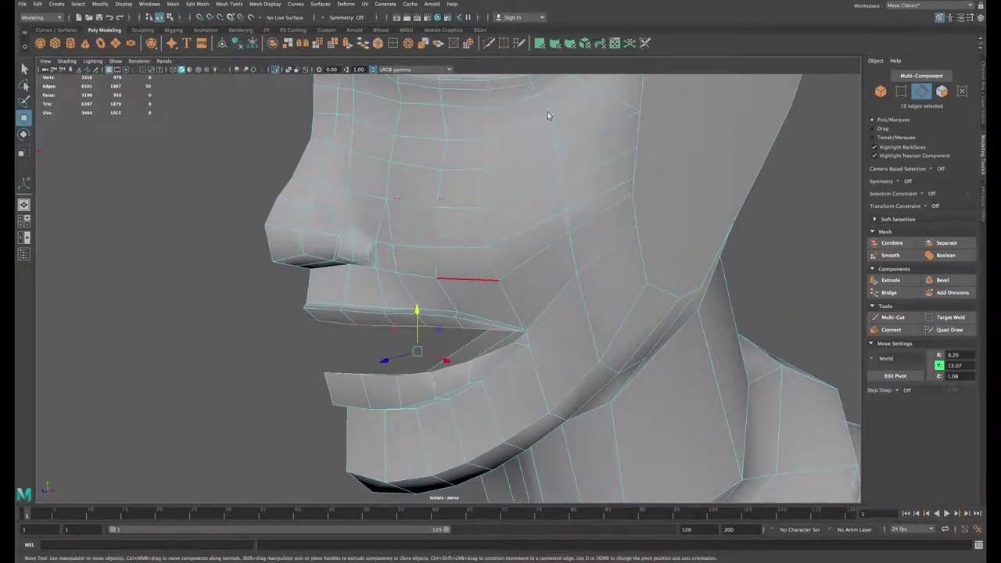
Step: Insert another edge loop inside the mouth cavity with Connect and scale it to widen the interior
{"action": "left_click_drag", "start_coordinate": [547, 116], "coordinate": [625, 322], "text": "alt"}
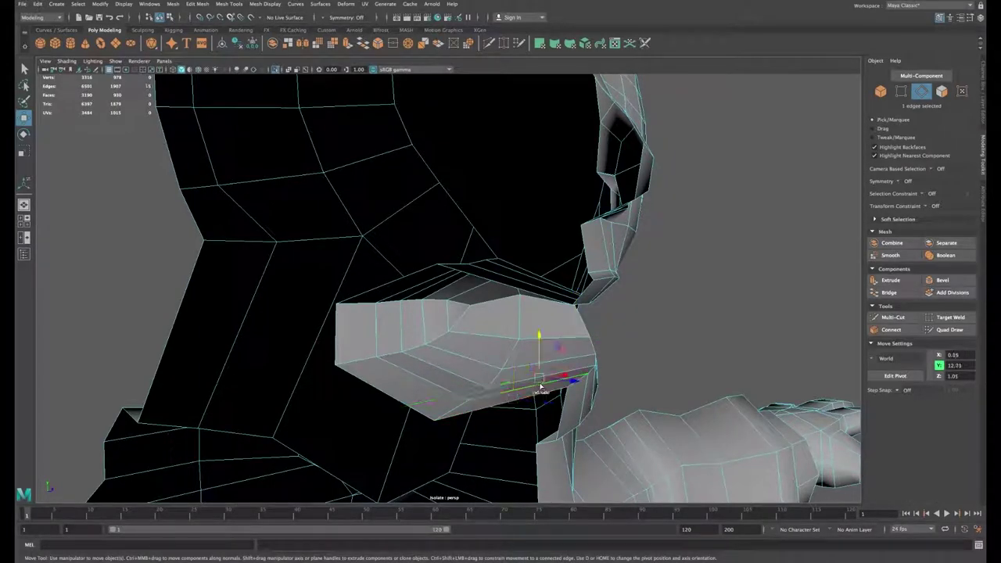
{"action": "left_click", "coordinate": [521, 310], "text": "shift"}
{"action": "left_click_drag", "start_coordinate": [540, 385], "coordinate": [579, 326], "text": "alt"}
{"action": "left_click", "coordinate": [536, 282], "text": "shift"}
{"action": "left_click", "coordinate": [890, 329]}
{"action": "key", "text": "w"}
{"action": "key", "text": "r"}
{"action": "left_click_drag", "start_coordinate": [540, 294], "coordinate": [540, 308]}
{"action": "left_click_drag", "start_coordinate": [547, 313], "coordinate": [577, 335], "text": "alt"}
{"action": "key", "text": "w"}
{"action": "left_click_drag", "start_coordinate": [577, 334], "coordinate": [446, 329], "text": "alt"}
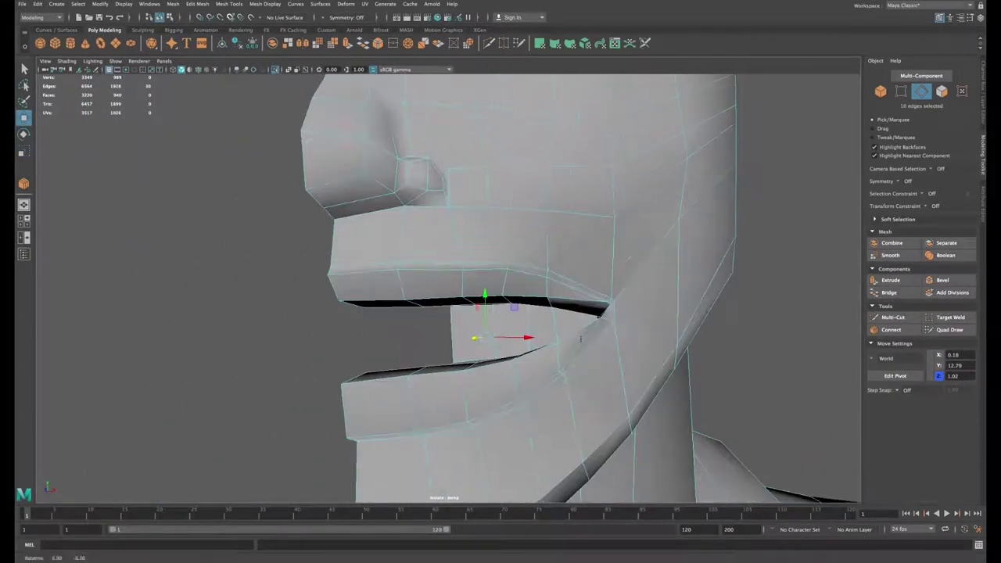
Step: Adjust the inner edge and the vertex at the mouth corner to tighten the corner's shape
{"action": "left_click", "coordinate": [583, 335]}
{"action": "left_click_drag", "start_coordinate": [580, 295], "coordinate": [587, 306]}
{"action": "right_click", "coordinate": [602, 324]}
{"action": "right_click_drag", "start_coordinate": [602, 324], "coordinate": [558, 324]}
{"action": "left_click", "coordinate": [603, 317]}
{"action": "left_click_drag", "start_coordinate": [603, 316], "coordinate": [569, 314], "text": "alt"}
{"action": "left_click_drag", "start_coordinate": [570, 312], "coordinate": [581, 311]}
Step: Connect two vertices at the mouth corner and reposition the surrounding corner vertices
{"action": "left_click", "coordinate": [581, 311]}
{"action": "left_click", "coordinate": [588, 343], "text": "shift"}
{"action": "key", "text": "ctrl+shift+e"}
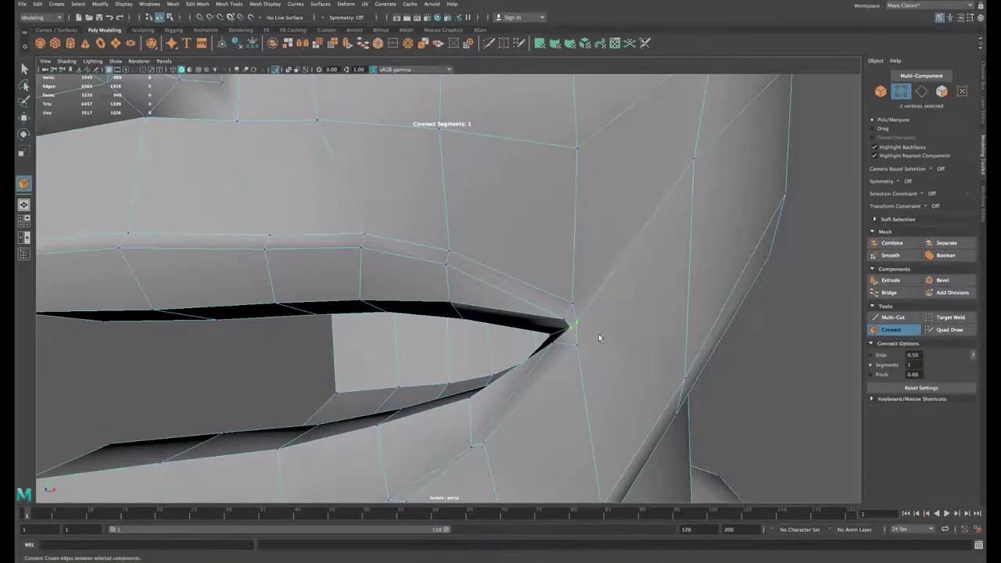
{"action": "key", "text": "w"}
{"action": "left_click", "coordinate": [586, 342]}
{"action": "mouse_move", "coordinate": [586, 341]}
{"action": "middle_mouse_down"}
{"action": "mouse_move", "coordinate": [586, 350]}
{"action": "mouse_move", "coordinate": [570, 341]}
{"action": "middle_mouse_up"}
{"action": "left_click", "coordinate": [566, 337]}
{"action": "left_click_drag", "start_coordinate": [572, 341], "coordinate": [539, 330], "text": "alt"}
{"action": "left_click", "coordinate": [472, 271]}
{"action": "left_click_drag", "start_coordinate": [434, 272], "coordinate": [498, 284]}
Step: Cut additional edges along the lips near the mouth corner with Multi-Cut and clean up the edge flow there
{"action": "left_click", "coordinate": [893, 317]}
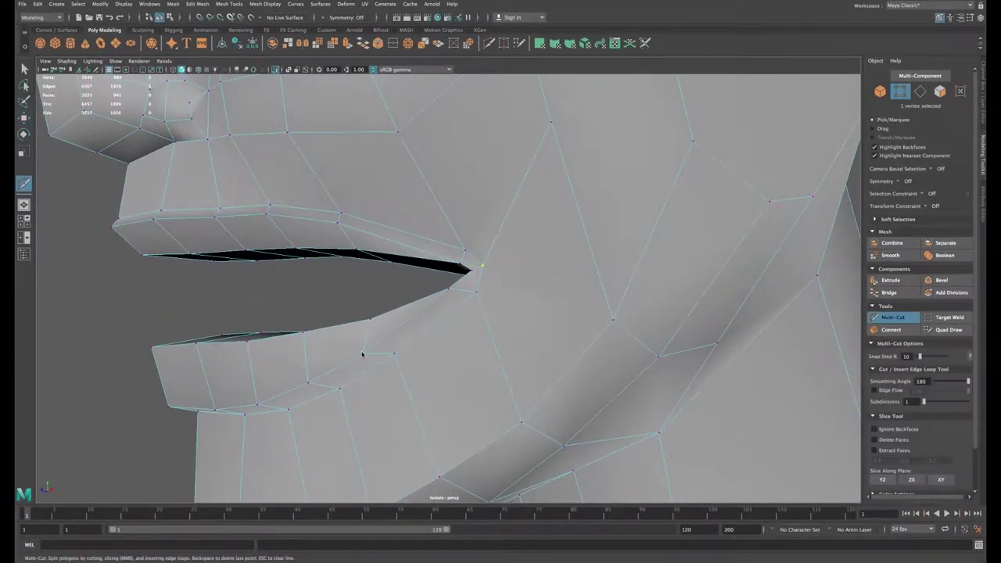
{"action": "key", "text": "w"}
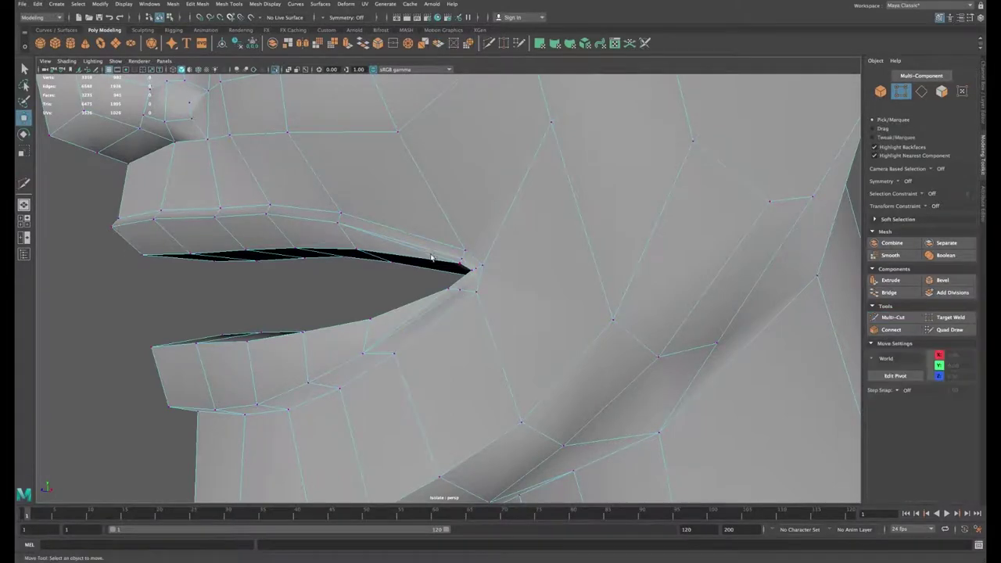
{"action": "right_click_drag", "start_coordinate": [425, 252], "coordinate": [425, 232]}
{"action": "left_click", "coordinate": [424, 248]}
{"action": "left_click", "coordinate": [313, 301]}
Step: Insert an edge loop through the middle of both lips with Connect
{"action": "left_click_drag", "start_coordinate": [262, 361], "coordinate": [210, 368], "text": "alt"}
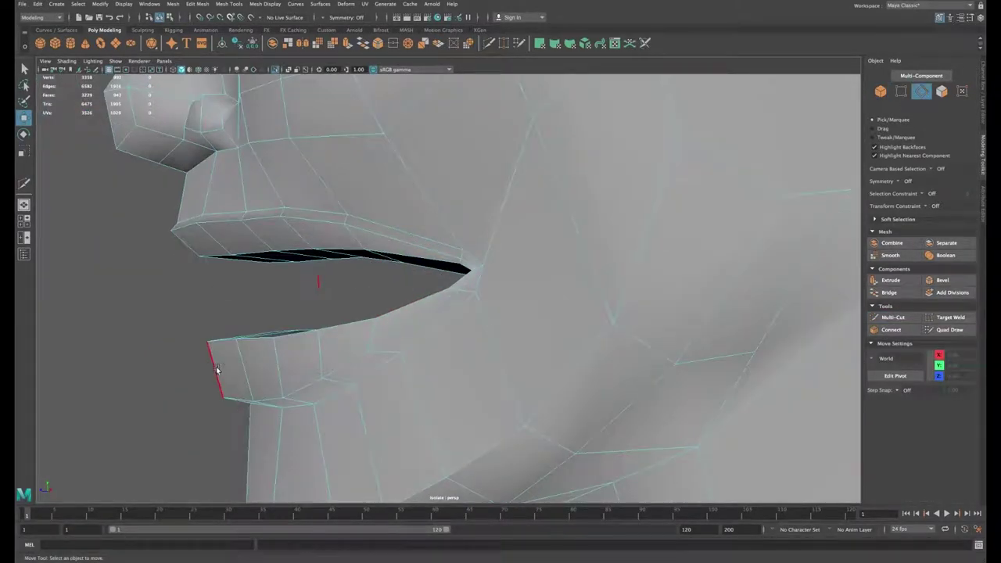
{"action": "left_click", "coordinate": [891, 329]}
{"action": "key", "text": "w"}
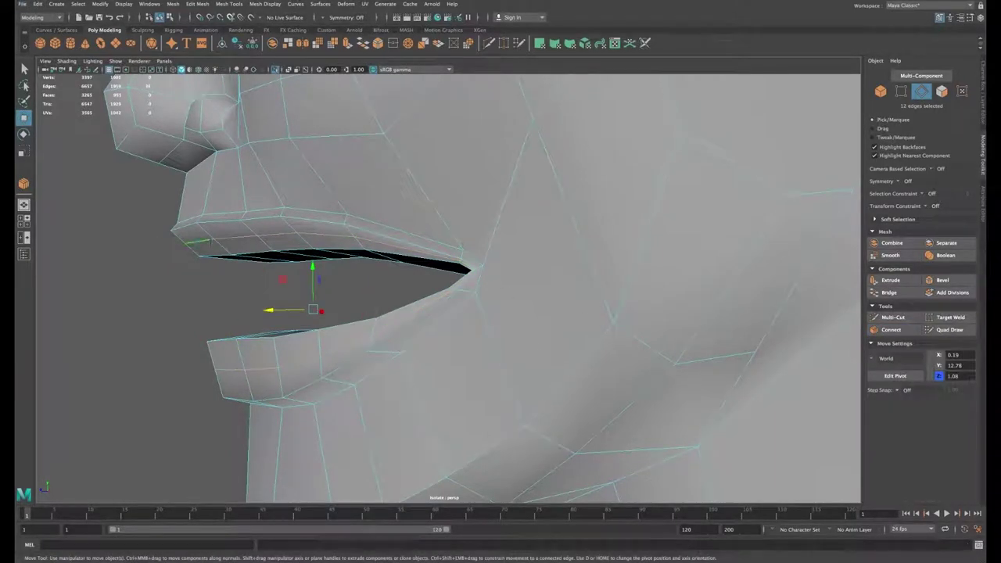
Step: Move the new middle edges of the upper lip forward to round its front
{"action": "left_click", "coordinate": [200, 241]}
{"action": "left_click", "coordinate": [235, 236], "text": "shift"}
{"action": "left_click", "coordinate": [277, 234], "text": "shift"}
{"action": "left_click", "coordinate": [325, 234], "text": "shift"}
{"action": "left_click_drag", "start_coordinate": [284, 245], "coordinate": [250, 246], "text": "alt"}
{"action": "left_click_drag", "start_coordinate": [268, 239], "coordinate": [262, 240]}
Step: Move the new middle edges of the lower lip forward to round its front
{"action": "left_click", "coordinate": [271, 361]}
{"action": "left_click", "coordinate": [290, 361], "text": "shift"}
{"action": "left_click", "coordinate": [321, 355], "text": "shift"}
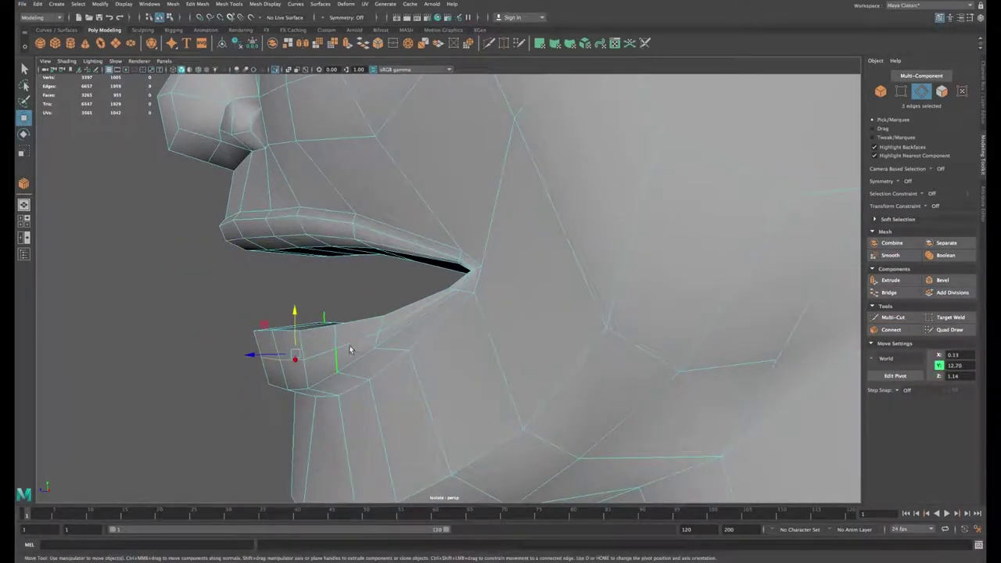
{"action": "left_click_drag", "start_coordinate": [316, 331], "coordinate": [312, 332]}
{"action": "left_click_drag", "start_coordinate": [312, 332], "coordinate": [329, 316], "text": "alt"}
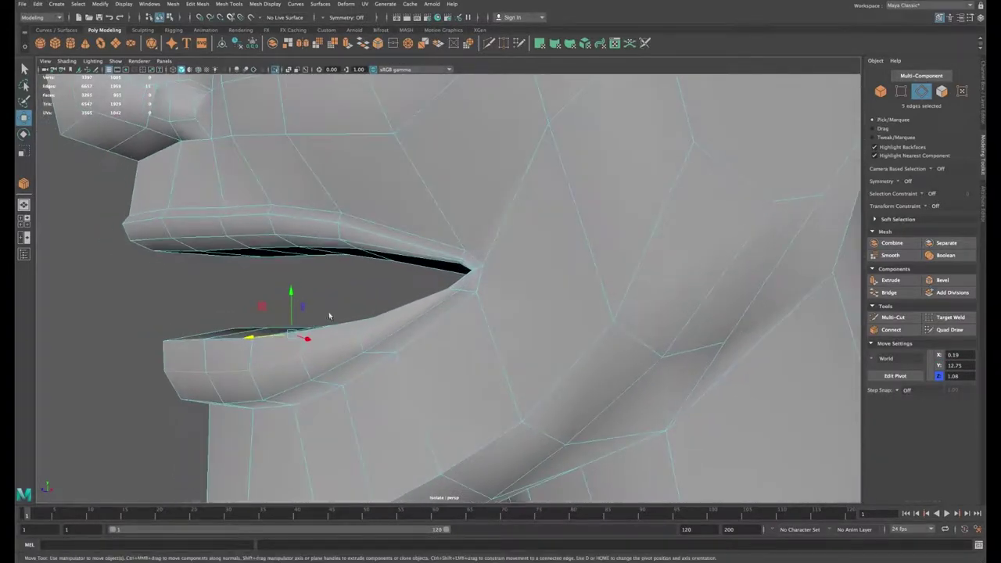
Step: Adjust an edge and a border vertex of the upper lip to refine its outline
{"action": "left_click", "coordinate": [223, 219]}
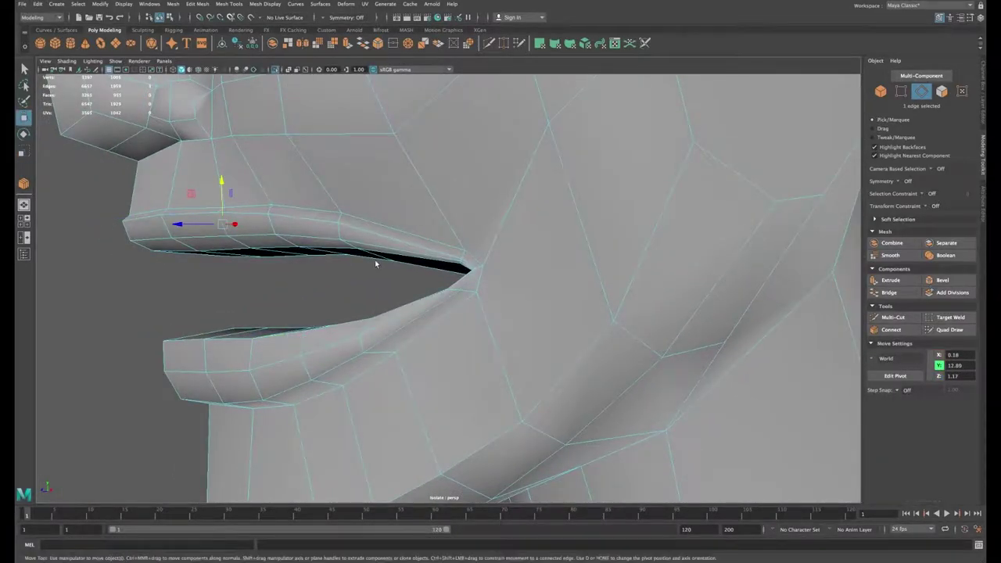
{"action": "left_click_drag", "start_coordinate": [375, 263], "coordinate": [349, 244], "text": "alt"}
{"action": "right_click_drag", "start_coordinate": [301, 242], "coordinate": [256, 242]}
{"action": "left_click", "coordinate": [314, 238]}
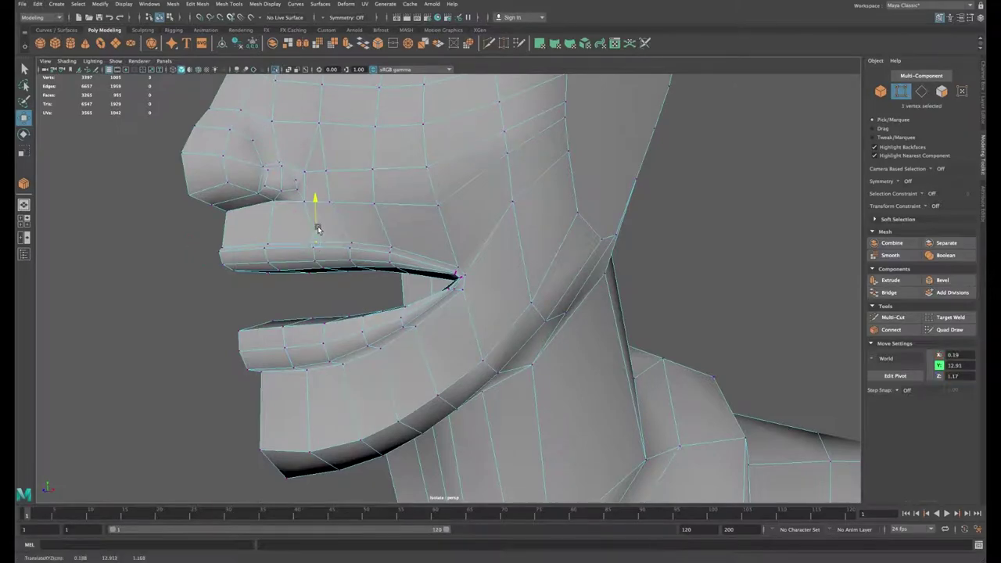
{"action": "left_click_drag", "start_coordinate": [318, 228], "coordinate": [378, 273], "text": "alt"}
Step: Reposition the small vertices of the upper and lower lip at the mouth corner to even out their spacing
{"action": "scroll", "coordinate": [378, 274], "scroll_direction": "up", "scroll_amount": 5}
{"action": "left_click", "coordinate": [475, 272]}
{"action": "left_click_drag", "start_coordinate": [501, 270], "coordinate": [505, 259]}
{"action": "scroll", "coordinate": [496, 272], "scroll_direction": "up", "scroll_amount": 5}
{"action": "scroll", "coordinate": [465, 240], "scroll_direction": "up", "scroll_amount": 5}
{"action": "left_click_drag", "start_coordinate": [565, 231], "coordinate": [545, 232]}
{"action": "left_click", "coordinate": [446, 291]}
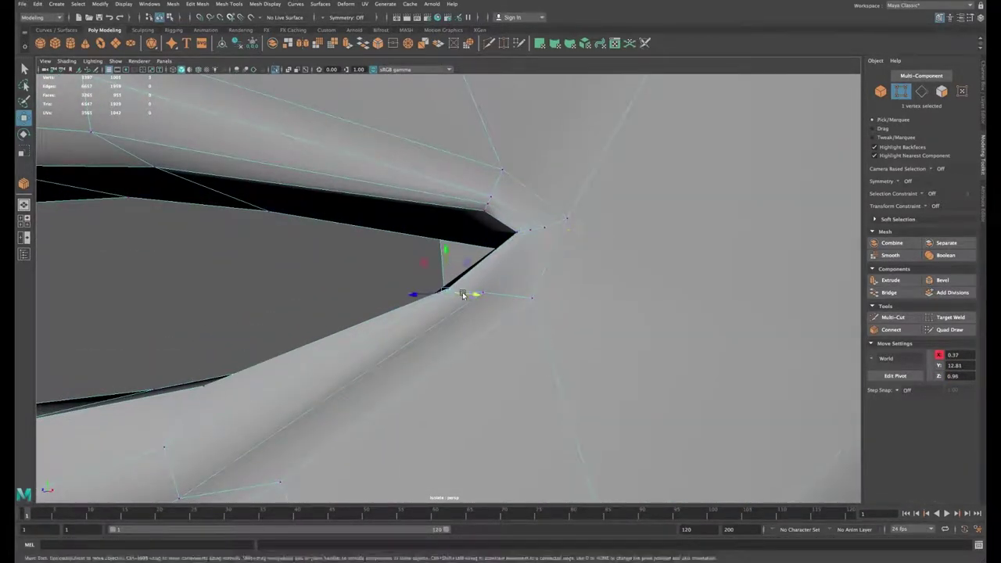
{"action": "left_click_drag", "start_coordinate": [467, 292], "coordinate": [482, 294]}
{"action": "left_click", "coordinate": [493, 197]}
Step: Select the edges of the lower face and mouth, soften them, and return to object mode
{"action": "scroll", "coordinate": [486, 249], "scroll_direction": "down", "scroll_amount": 8}
{"action": "scroll", "coordinate": [485, 253], "scroll_direction": "down", "scroll_amount": 6}
{"action": "right_click", "coordinate": [405, 227]}
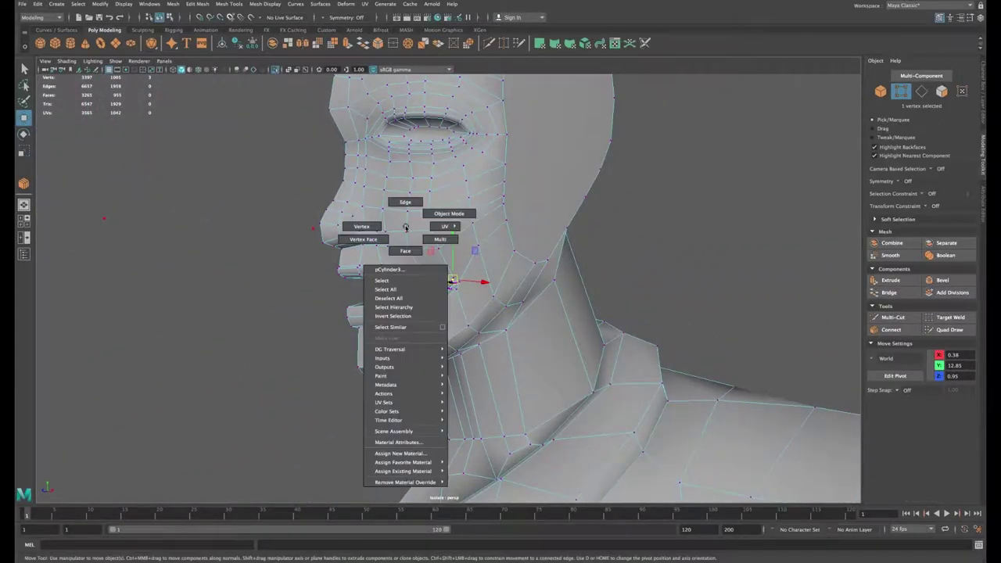
{"action": "left_click", "coordinate": [405, 202]}
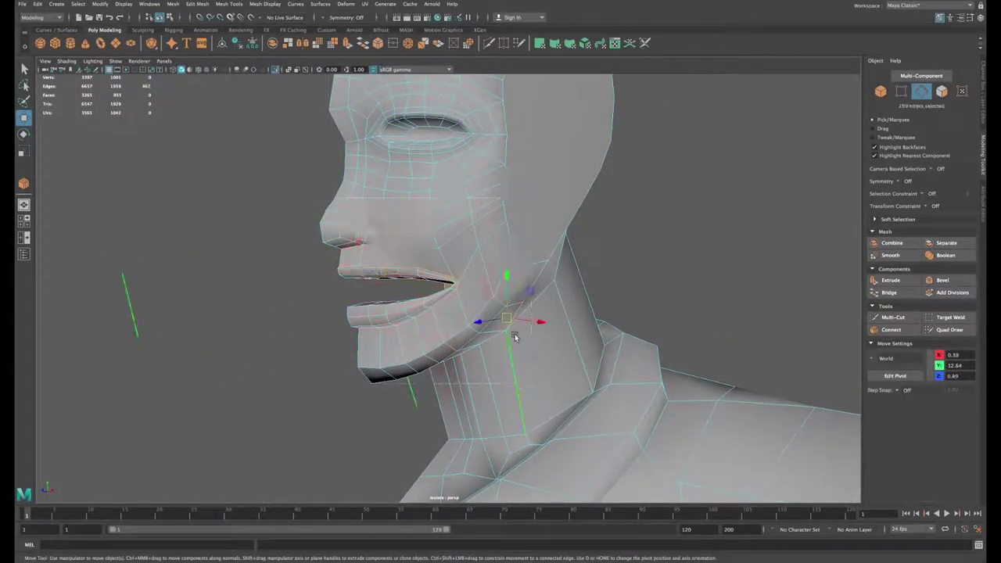
{"action": "left_click", "coordinate": [265, 4]}
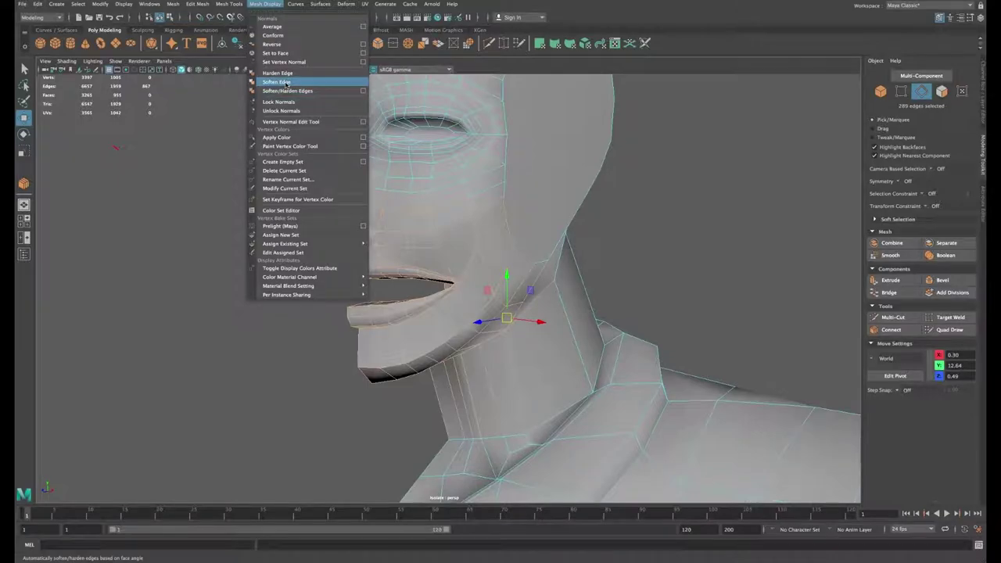
{"action": "left_click", "coordinate": [284, 82]}
{"action": "right_click_drag", "start_coordinate": [443, 237], "coordinate": [486, 225]}
{"action": "left_click_drag", "start_coordinate": [492, 282], "coordinate": [374, 162], "text": "alt"}
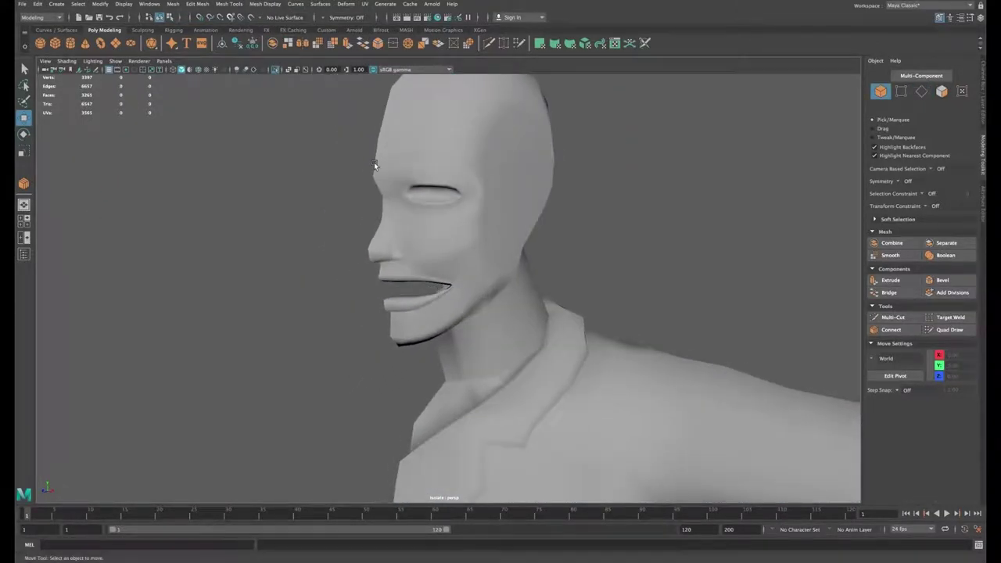
Step: Create a polygon cylinder and set its radius to 0.4 and its height to 0.2
{"action": "left_click", "coordinate": [71, 43]}
{"action": "key", "text": "f"}
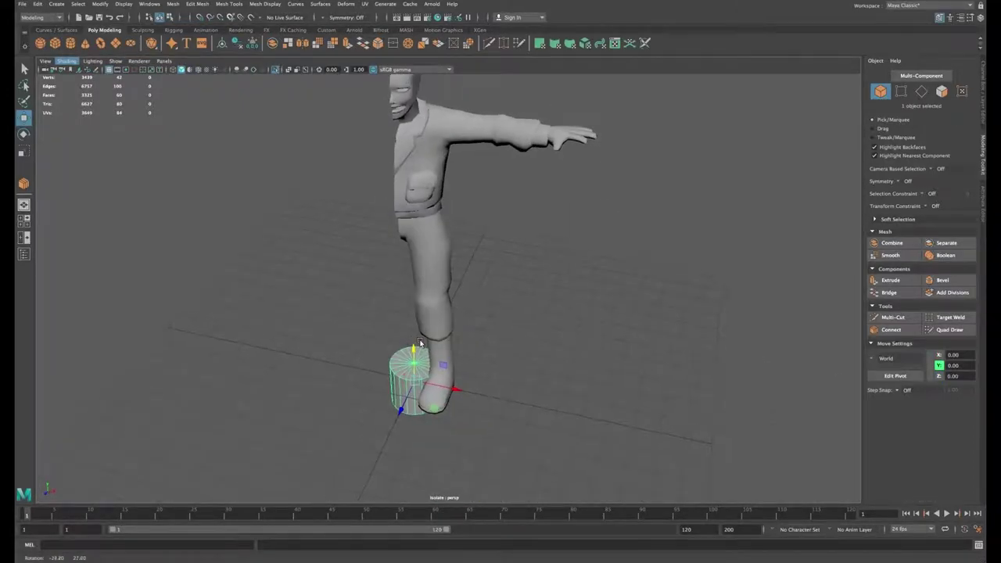
{"action": "left_click_drag", "start_coordinate": [931, 270], "coordinate": [926, 276]}
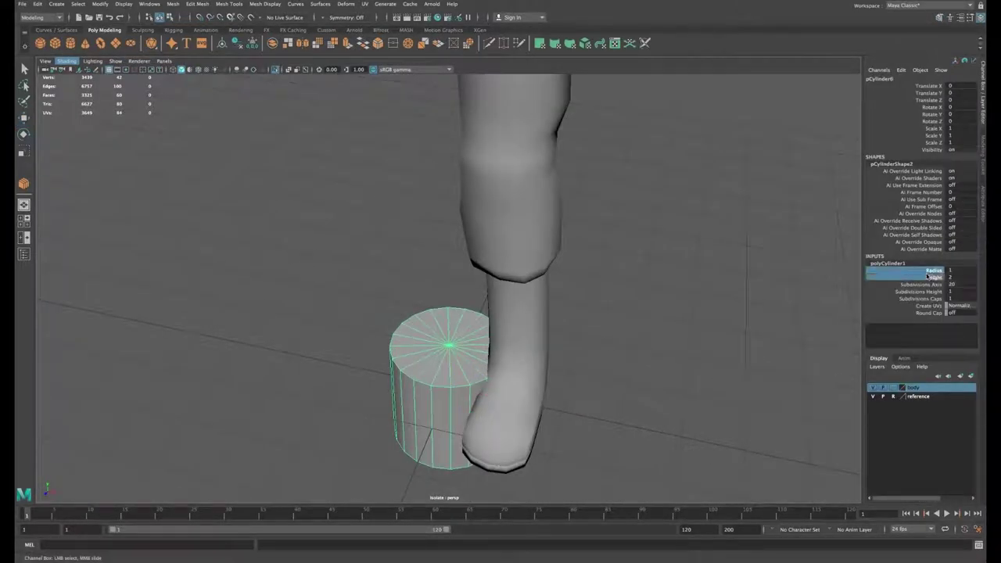
{"action": "middle_click_drag", "start_coordinate": [688, 338], "coordinate": [664, 347]}
Step: Raise the cylinder from the floor to the height of the character's mouth
{"action": "key", "text": "w"}
{"action": "left_click_drag", "start_coordinate": [448, 358], "coordinate": [449, 78]}
{"action": "middle_click_drag", "start_coordinate": [517, 292], "coordinate": [517, 466], "text": "alt"}
{"action": "middle_click_drag", "start_coordinate": [502, 155], "coordinate": [501, 367], "text": "alt"}
{"action": "left_click_drag", "start_coordinate": [452, 307], "coordinate": [451, 88]}
{"action": "middle_click_drag", "start_coordinate": [480, 84], "coordinate": [480, 342], "text": "alt"}
{"action": "left_click_drag", "start_coordinate": [451, 332], "coordinate": [451, 179]}
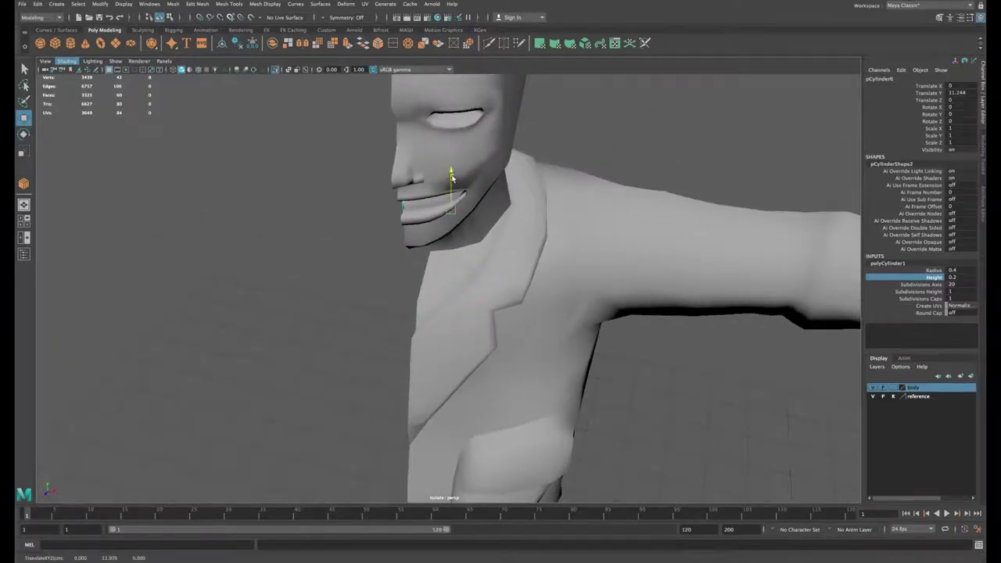
Step: Position the cylinder inside the mouth opening at about Translate Y 12.79 and Translate Z 0.77
{"action": "left_click_drag", "start_coordinate": [547, 156], "coordinate": [477, 176], "text": "alt"}
{"action": "middle_click_drag", "start_coordinate": [485, 170], "coordinate": [518, 228], "text": "alt"}
{"action": "key", "text": "f"}
{"action": "left_click_drag", "start_coordinate": [512, 235], "coordinate": [438, 250], "text": "alt"}
{"action": "left_click_drag", "start_coordinate": [412, 293], "coordinate": [167, 324]}
{"action": "left_click_drag", "start_coordinate": [204, 286], "coordinate": [185, 100]}
{"action": "left_click_drag", "start_coordinate": [172, 145], "coordinate": [362, 193]}
{"action": "middle_click_drag", "start_coordinate": [362, 193], "coordinate": [317, 244], "text": "alt"}
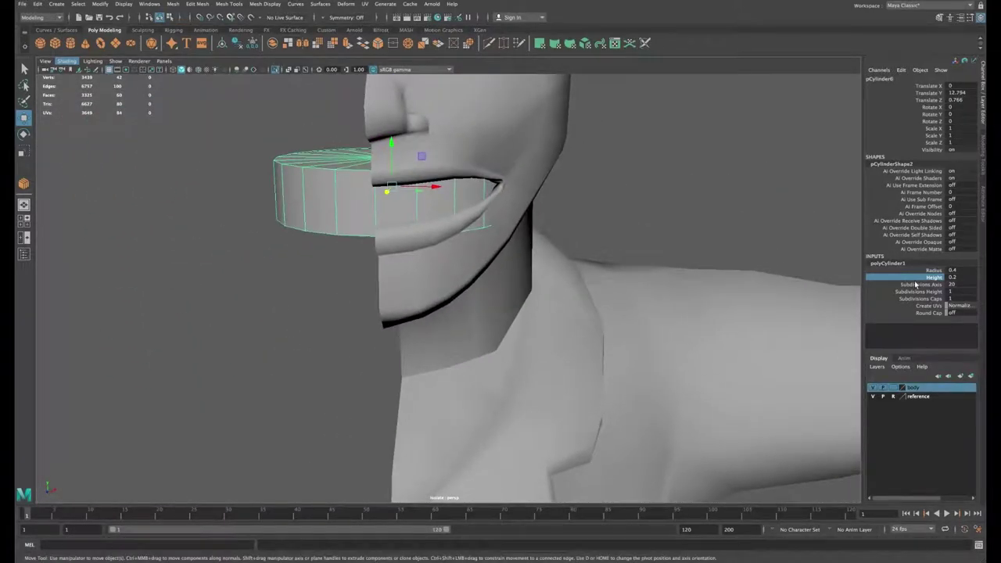
Step: Set the mouth cylinder's radius to 0.35
{"action": "left_click", "coordinate": [934, 269]}
{"action": "middle_click_drag", "start_coordinate": [598, 334], "coordinate": [586, 333]}
{"action": "left_click_drag", "start_coordinate": [586, 334], "coordinate": [661, 330], "text": "alt"}
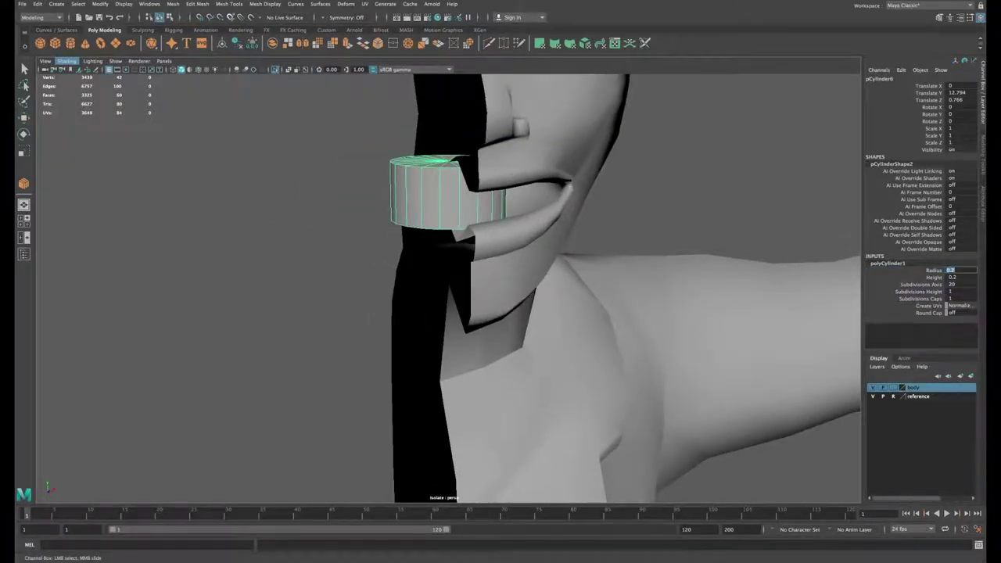
{"action": "key", "text": "Return"}
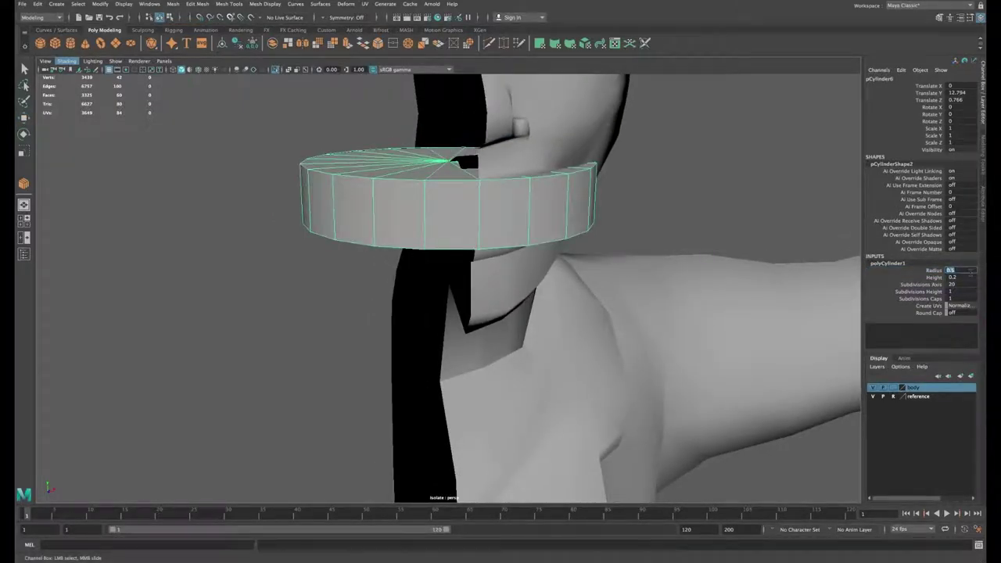
{"action": "type", "text": "0.35"}
{"action": "key", "text": "Return"}
Step: Shift the cylinder forward to about Translate Z 0.797 and set its axis subdivisions to 24
{"action": "left_click_drag", "start_coordinate": [663, 297], "coordinate": [687, 248], "text": "alt"}
{"action": "key", "text": "w"}
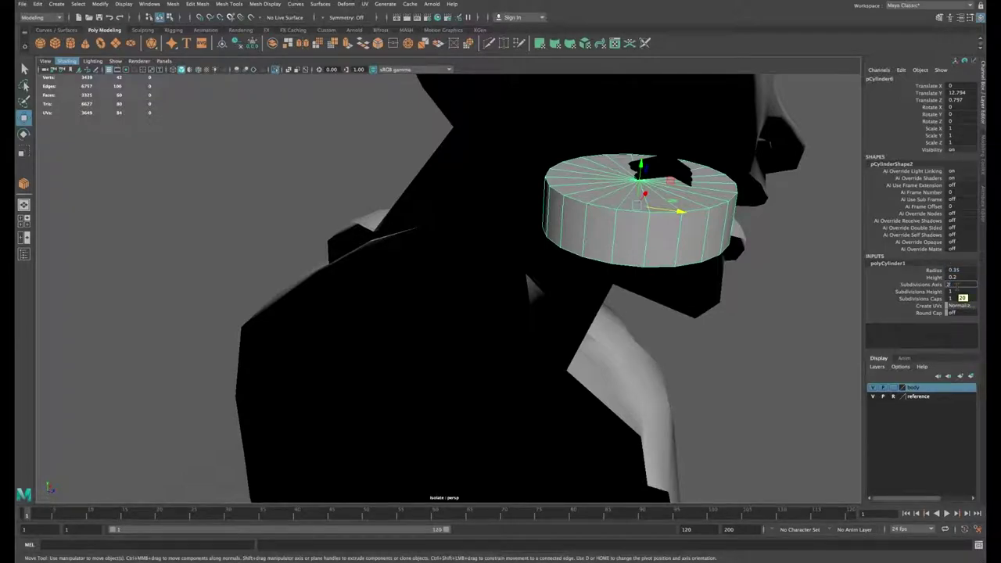
{"action": "key", "text": "Return"}
Step: Delete all cylinder faces on the open side of the face's centre line, keeping only the modelled half
{"action": "left_click_drag", "start_coordinate": [713, 279], "coordinate": [438, 269], "text": "alt"}
{"action": "right_click", "coordinate": [399, 267]}
{"action": "right_click_drag", "start_coordinate": [399, 267], "coordinate": [404, 291]}
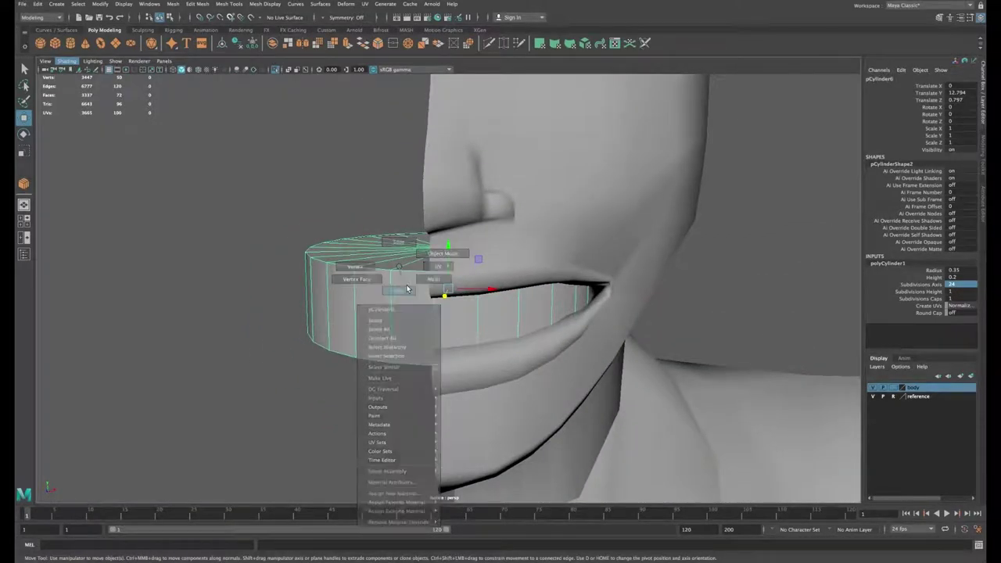
{"action": "left_click_drag", "start_coordinate": [405, 290], "coordinate": [409, 276], "text": "alt"}
{"action": "left_click_drag", "start_coordinate": [414, 370], "coordinate": [416, 372]}
{"action": "key", "text": "Delete"}
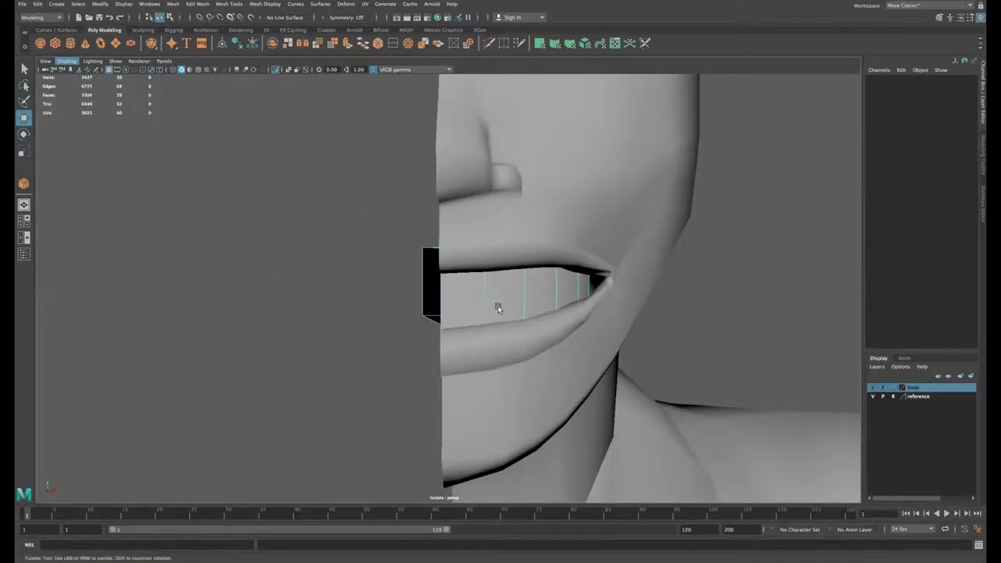
{"action": "left_click_drag", "start_coordinate": [498, 305], "coordinate": [586, 355], "text": "alt"}
{"action": "left_click_drag", "start_coordinate": [346, 286], "coordinate": [384, 181]}
{"action": "key", "text": "Delete"}
Step: Delete the rear faces of the remaining half cylinder, leaving only its front quarter
{"action": "left_click_drag", "start_coordinate": [422, 269], "coordinate": [307, 240], "text": "alt"}
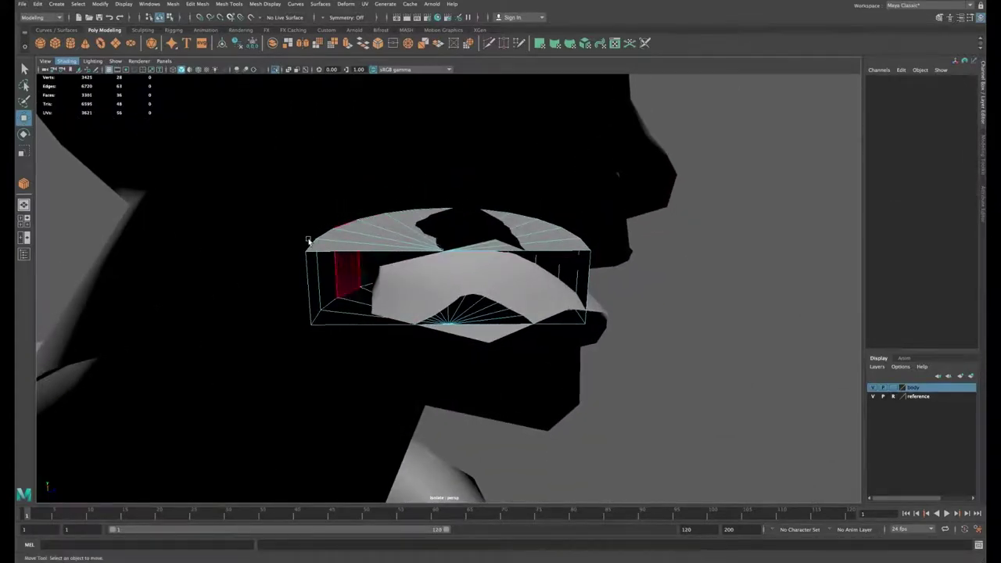
{"action": "left_click_drag", "start_coordinate": [424, 378], "coordinate": [425, 379]}
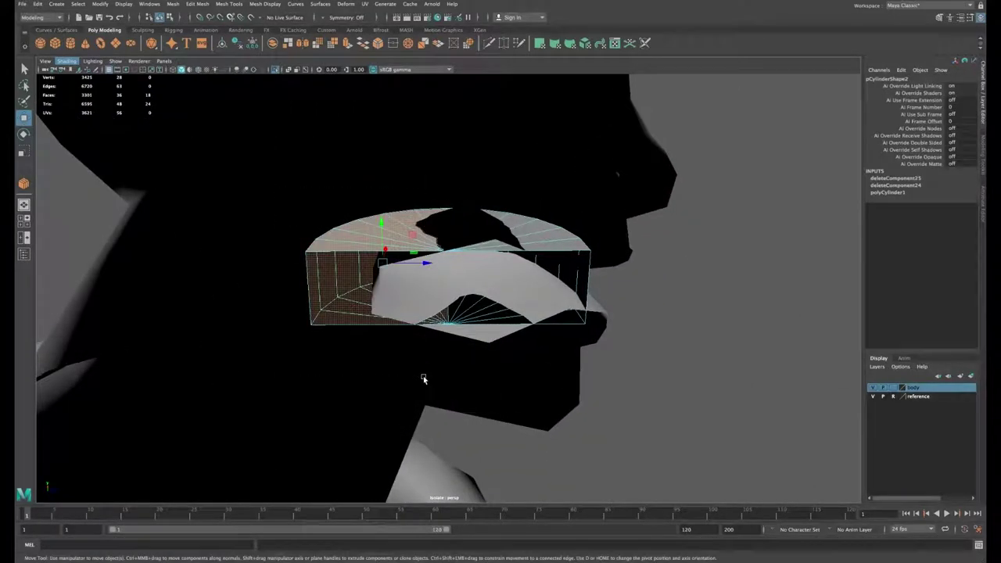
{"action": "key", "text": "Delete"}
Step: Select the radial edges on both caps of the quarter cylinder and connect them with 4 segments
{"action": "left_click_drag", "start_coordinate": [578, 312], "coordinate": [446, 282], "text": "alt"}
{"action": "key", "text": "4"}
{"action": "left_click_drag", "start_coordinate": [526, 307], "coordinate": [492, 244], "text": "alt"}
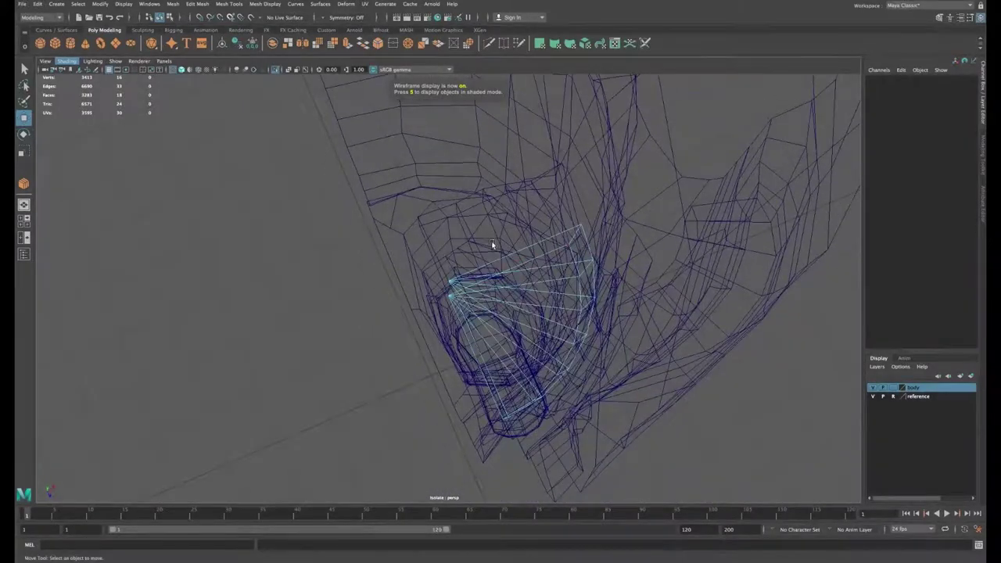
{"action": "left_click_drag", "start_coordinate": [509, 381], "coordinate": [512, 379]}
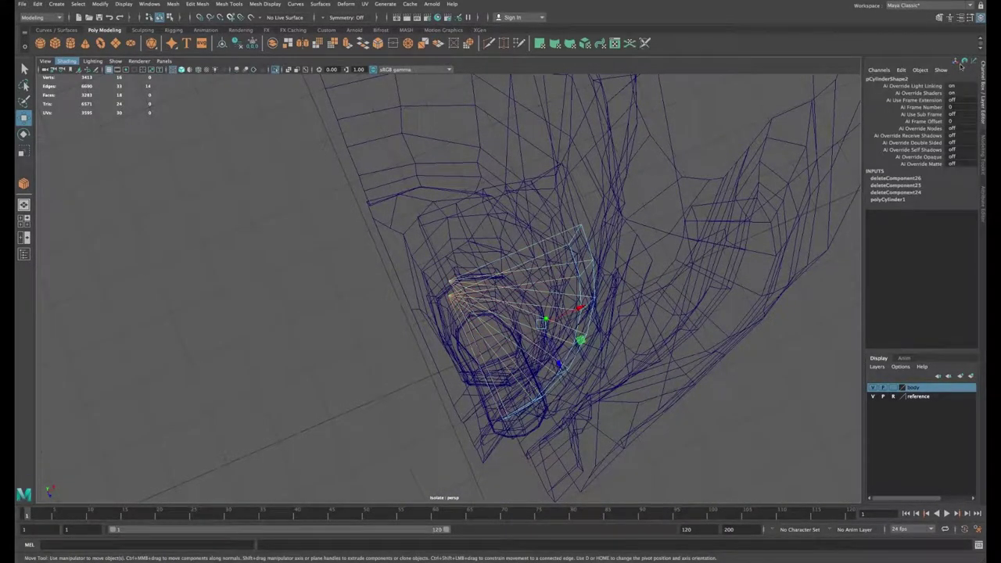
{"action": "left_click", "coordinate": [940, 18]}
{"action": "left_click", "coordinate": [890, 329]}
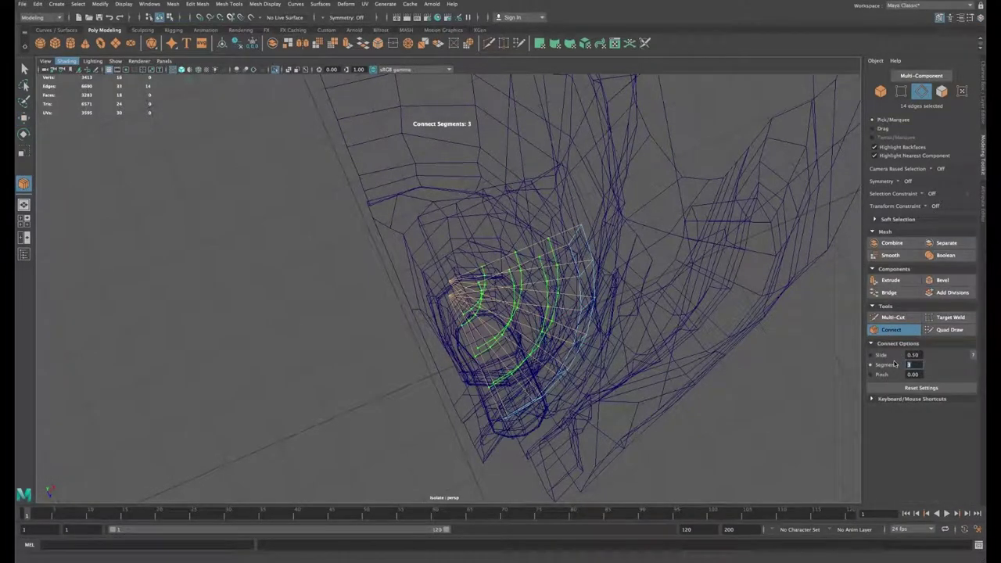
{"action": "type", "text": "4"}
{"action": "key", "text": "Return"}
{"action": "key", "text": "w"}
Step: Delete the inner cap faces of the quarter cylinder so only the outer curved teeth band remains
{"action": "left_click_drag", "start_coordinate": [600, 328], "coordinate": [508, 323], "text": "alt"}
{"action": "right_click_drag", "start_coordinate": [494, 316], "coordinate": [502, 346]}
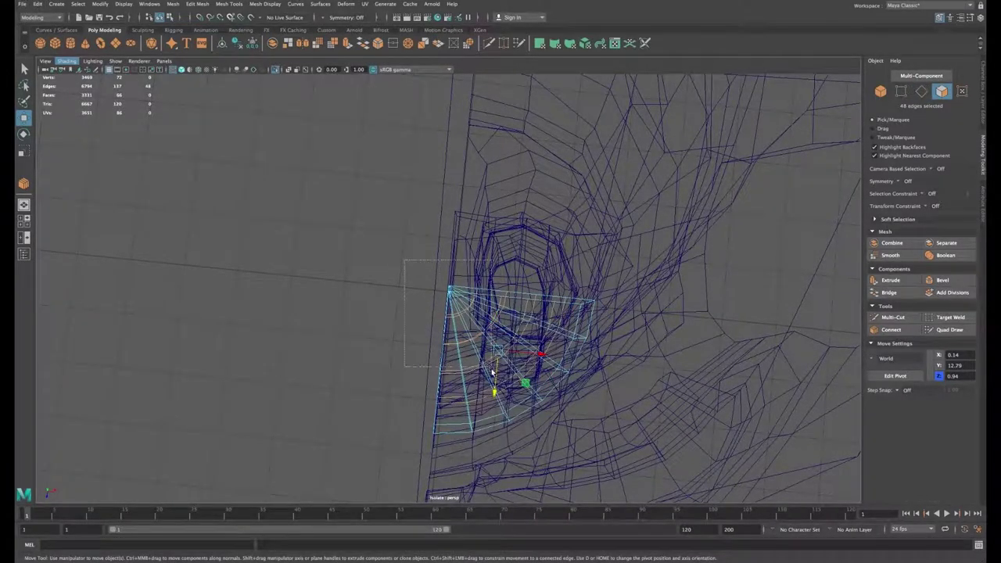
{"action": "left_click_drag", "start_coordinate": [492, 371], "coordinate": [541, 236]}
{"action": "key", "text": "Delete"}
{"action": "left_click", "coordinate": [516, 275]}
Step: Select the open inner edges along the top and bottom of the teeth band and bridge them into an inner wall
{"action": "right_click_drag", "start_coordinate": [541, 235], "coordinate": [541, 211]}
{"action": "left_click_drag", "start_coordinate": [539, 215], "coordinate": [580, 243], "text": "alt"}
{"action": "left_click", "coordinate": [606, 337]}
{"action": "right_click_drag", "start_coordinate": [603, 337], "coordinate": [651, 326]}
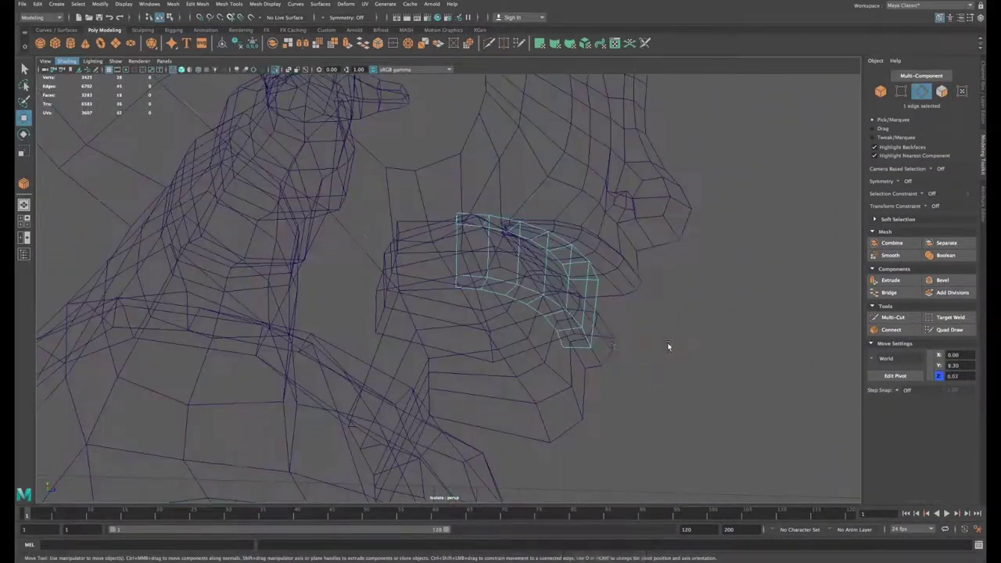
{"action": "left_click", "coordinate": [596, 303]}
{"action": "right_click_drag", "start_coordinate": [596, 301], "coordinate": [599, 275]}
{"action": "double_click", "coordinate": [469, 225]}
{"action": "left_click_drag", "start_coordinate": [473, 228], "coordinate": [582, 304], "text": "alt"}
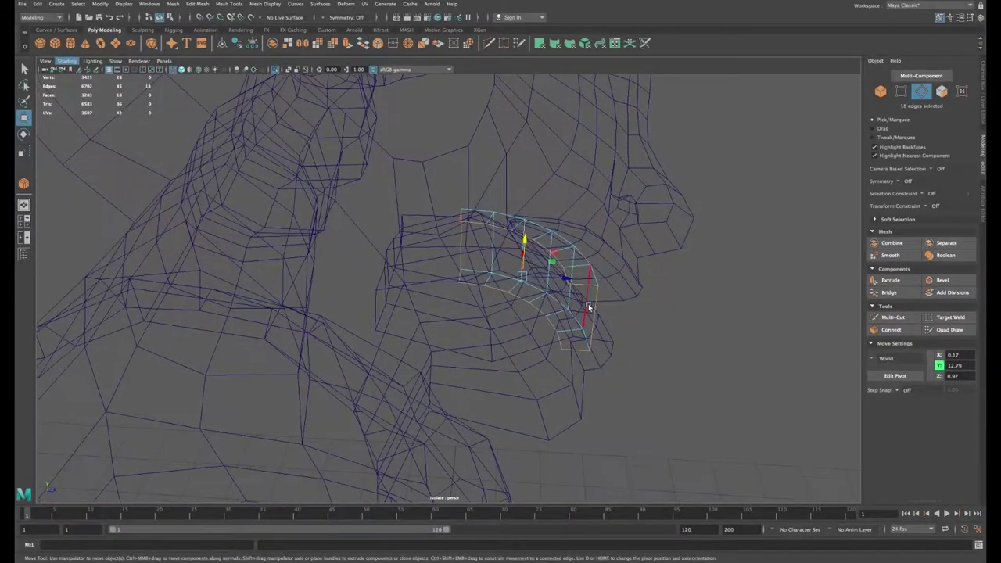
{"action": "left_click_drag", "start_coordinate": [568, 347], "coordinate": [409, 245], "text": "alt"}
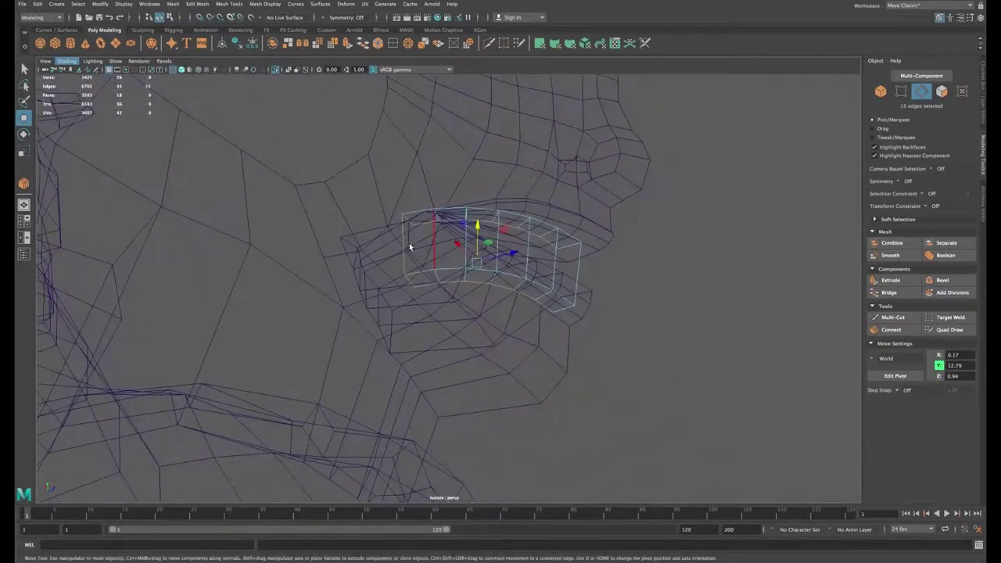
{"action": "mouse_move", "coordinate": [450, 286]}
{"action": "left_mouse_down", "text": "alt"}
{"action": "mouse_move", "coordinate": [423, 287]}
{"action": "mouse_move", "coordinate": [431, 288]}
{"action": "left_mouse_up", "text": "alt"}
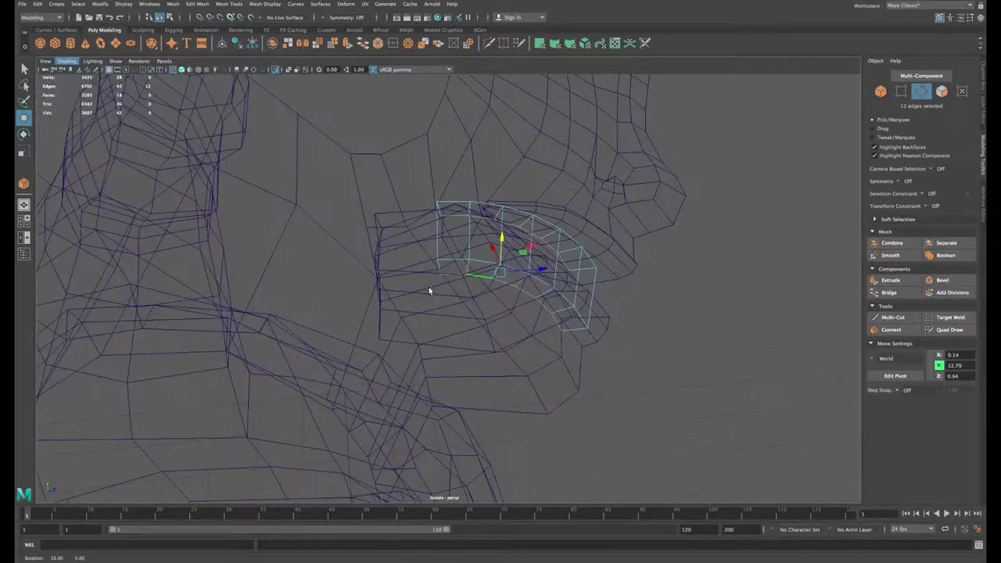
{"action": "left_click", "coordinate": [889, 293]}
{"action": "left_click_drag", "start_coordinate": [649, 287], "coordinate": [510, 302], "text": "alt"}
Step: Lower the upper row of vertices on the teeth band to shorten it
{"action": "key", "text": "w"}
{"action": "right_click", "coordinate": [570, 268]}
{"action": "left_click", "coordinate": [530, 269]}
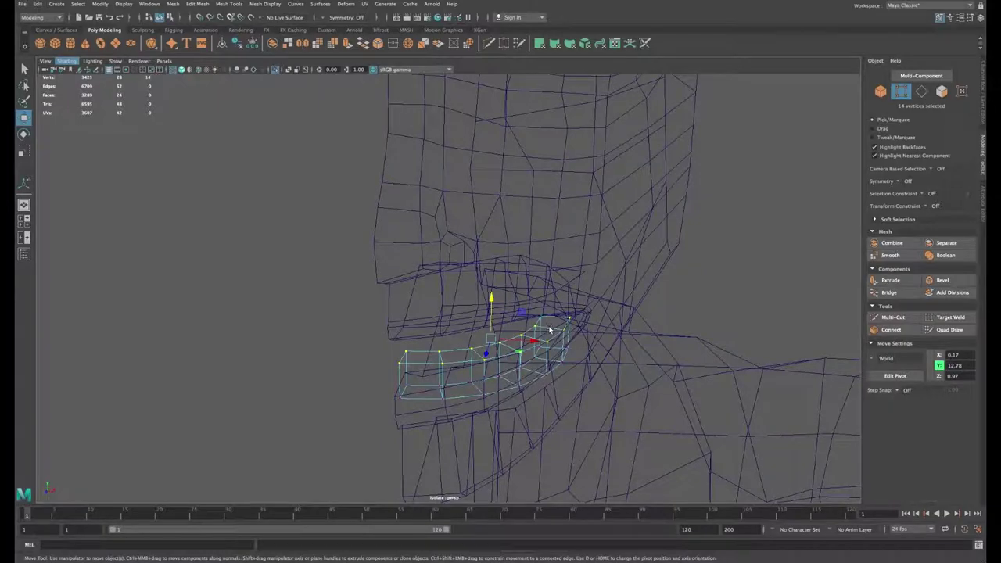
Step: Return the teeth band to object mode, adjust its pivot point and try rotating it inside the mouth
{"action": "right_click_drag", "start_coordinate": [548, 329], "coordinate": [577, 305]}
{"action": "left_click", "coordinate": [362, 357]}
{"action": "left_click", "coordinate": [421, 351]}
{"action": "left_click_drag", "start_coordinate": [434, 357], "coordinate": [500, 344], "text": "alt"}
{"action": "key", "text": "d"}
{"action": "left_click_drag", "start_coordinate": [488, 304], "coordinate": [509, 304]}
{"action": "left_click_drag", "start_coordinate": [466, 271], "coordinate": [468, 291]}
{"action": "mouse_move", "coordinate": [476, 301]}
{"action": "left_mouse_down", "text": "alt"}
{"action": "mouse_move", "coordinate": [500, 320]}
{"action": "mouse_move", "coordinate": [473, 307]}
{"action": "left_mouse_up", "text": "alt"}
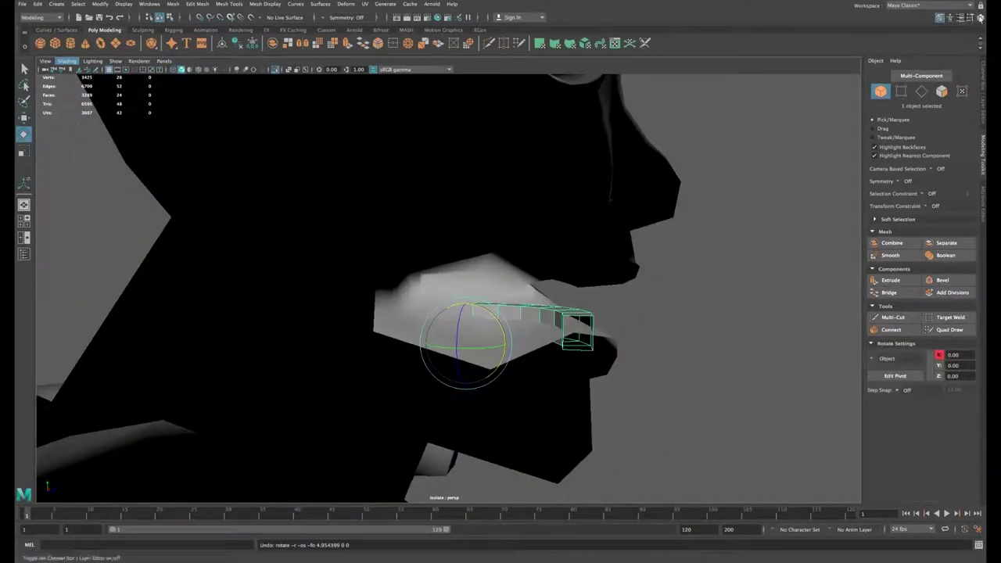
Step: Rename the teeth band Teeth_Bottom and raise a duplicate of it to about Translate Y 12.877
{"action": "left_click", "coordinate": [980, 17]}
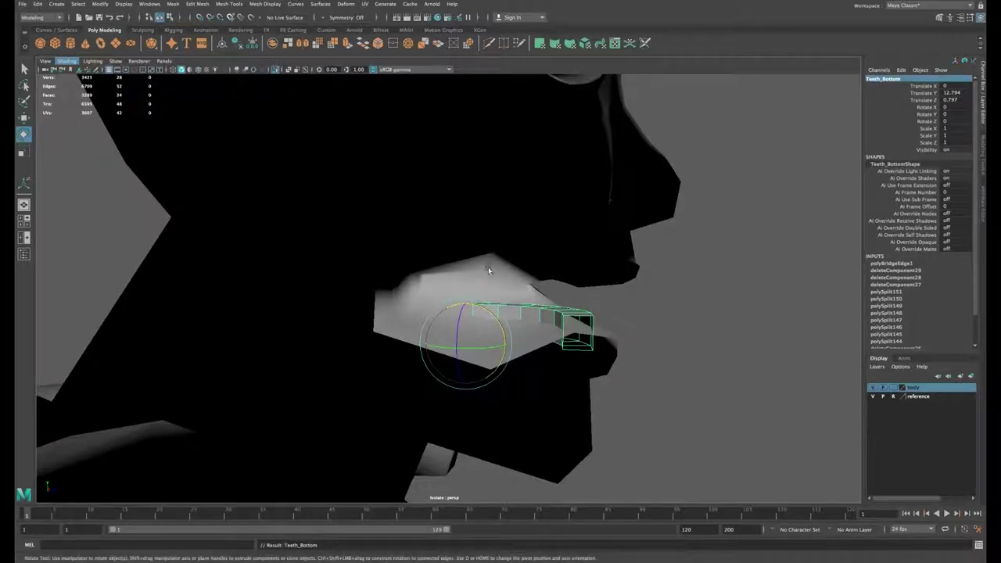
{"action": "key", "text": "ctrl+d"}
{"action": "key", "text": "w"}
{"action": "left_click_drag", "start_coordinate": [467, 309], "coordinate": [469, 277]}
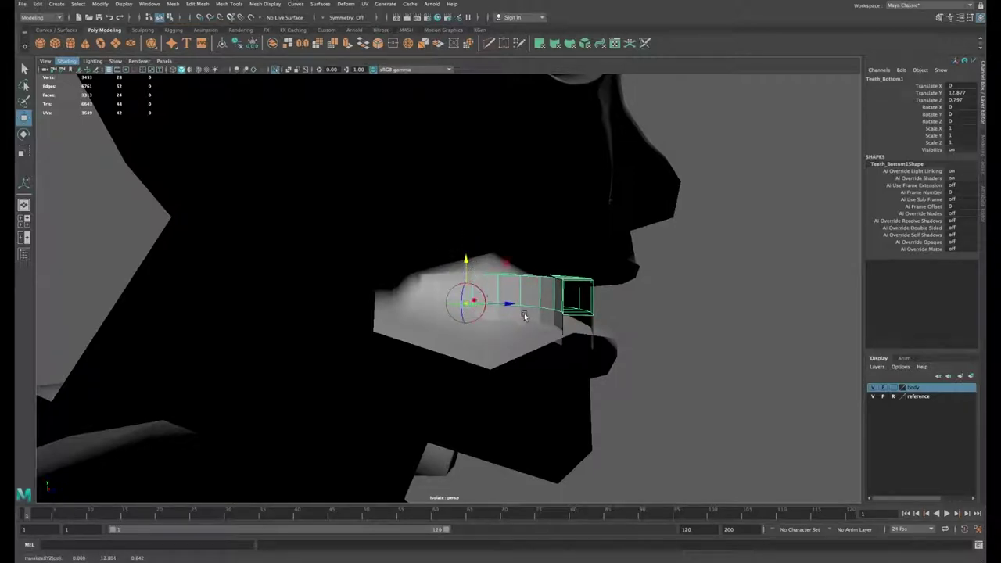
Step: Rename the raised duplicate of the teeth as Teeth_Top
{"action": "left_click", "coordinate": [467, 303]}
{"action": "left_click_drag", "start_coordinate": [492, 310], "coordinate": [395, 308], "text": "alt"}
{"action": "left_click", "coordinate": [524, 298]}
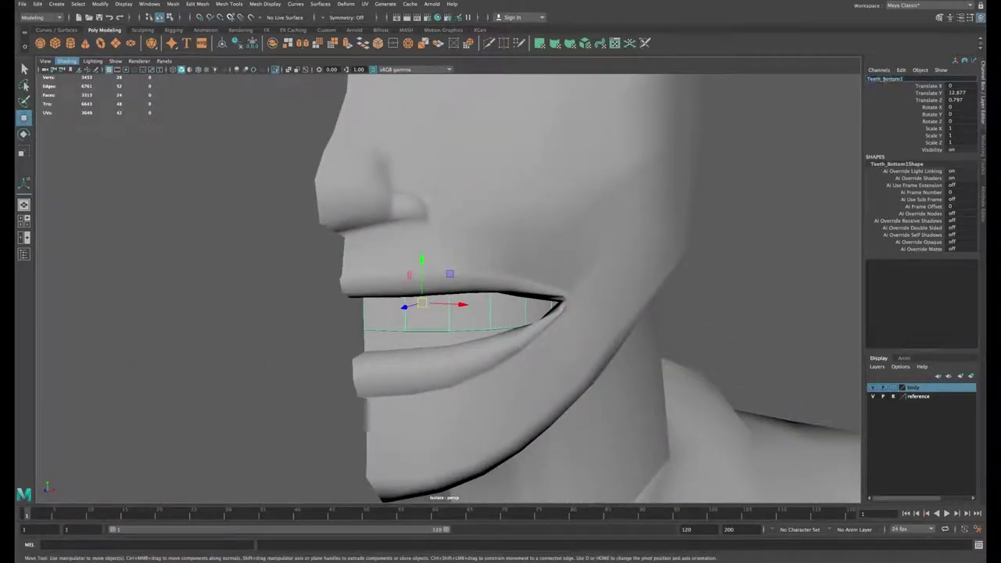
{"action": "left_click_drag", "start_coordinate": [529, 272], "coordinate": [496, 277], "text": "alt"}
Step: Tilt the upper teeth slightly about the X axis and bring the whole scene back into view
{"action": "key", "text": "e"}
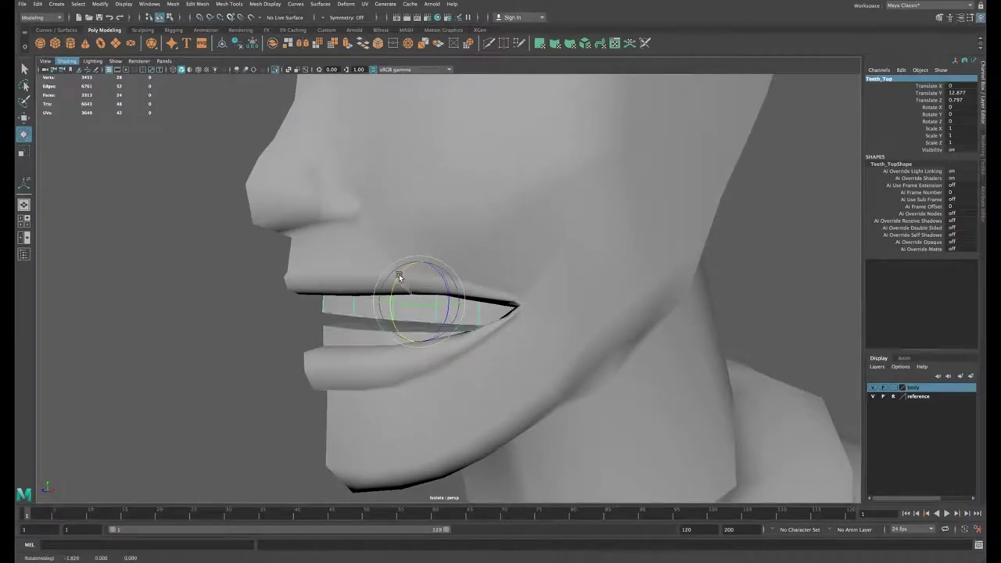
{"action": "left_click", "coordinate": [391, 303]}
{"action": "left_click_drag", "start_coordinate": [391, 301], "coordinate": [653, 303], "text": "alt"}
{"action": "left_click", "coordinate": [654, 303]}
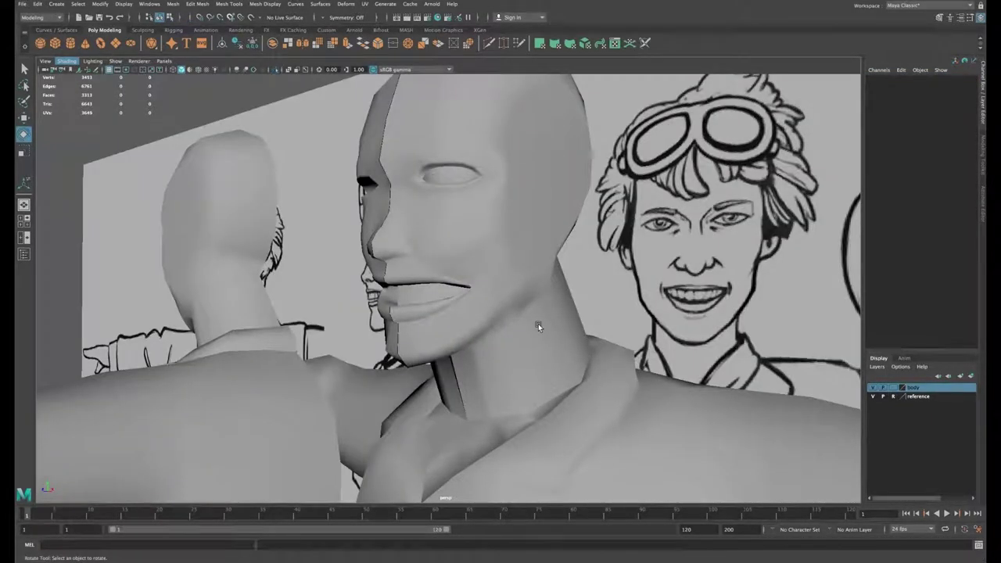
Step: Mirror the upper and lower teeth with Duplicate Special as instances, using a scale of -1 in X
{"action": "left_click_drag", "start_coordinate": [538, 323], "coordinate": [425, 230], "text": "alt"}
{"action": "left_click", "coordinate": [424, 230]}
{"action": "key", "text": "w"}
{"action": "left_click", "coordinate": [453, 313]}
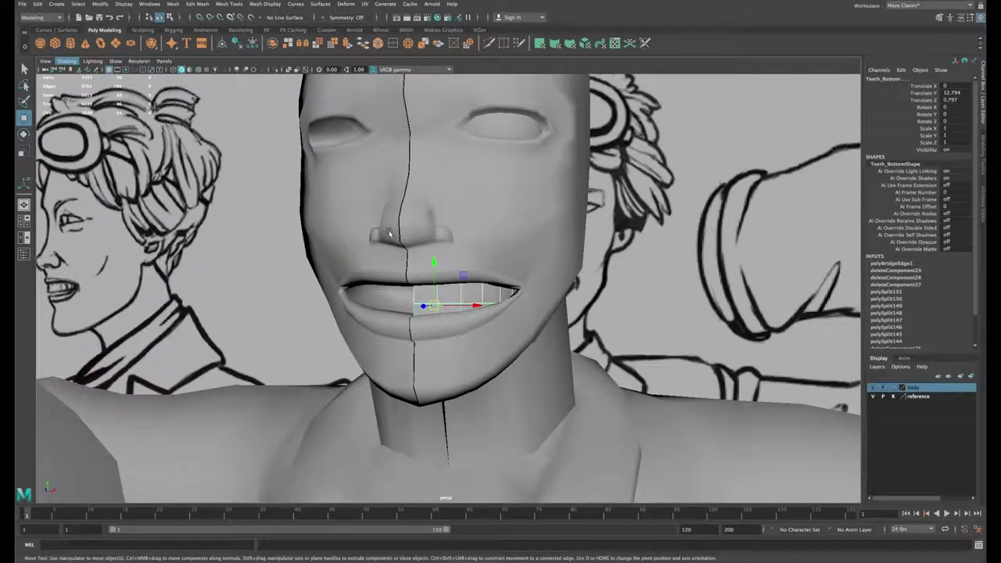
{"action": "left_click", "coordinate": [38, 4]}
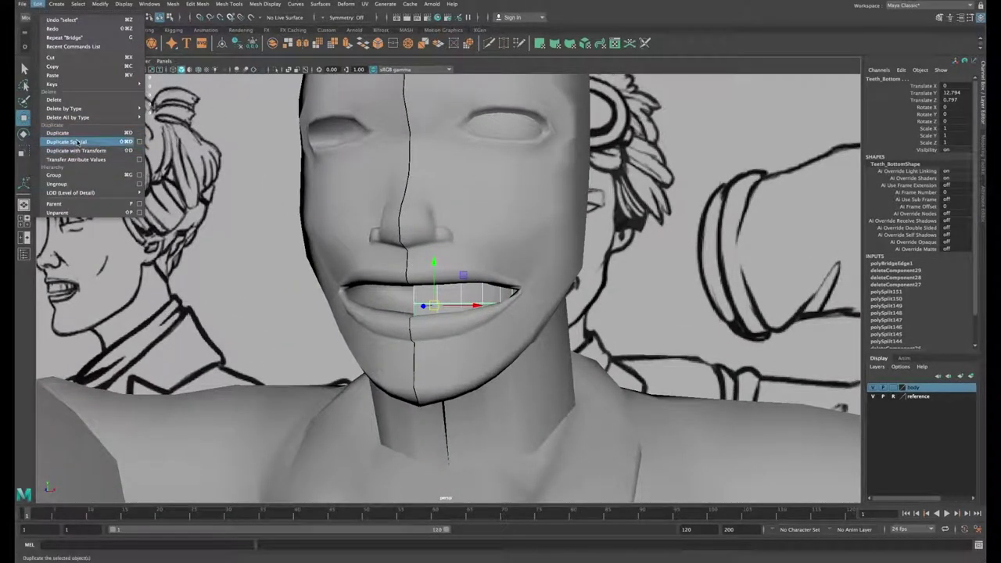
{"action": "left_click", "coordinate": [140, 141]}
{"action": "left_click_drag", "start_coordinate": [434, 224], "coordinate": [633, 246]}
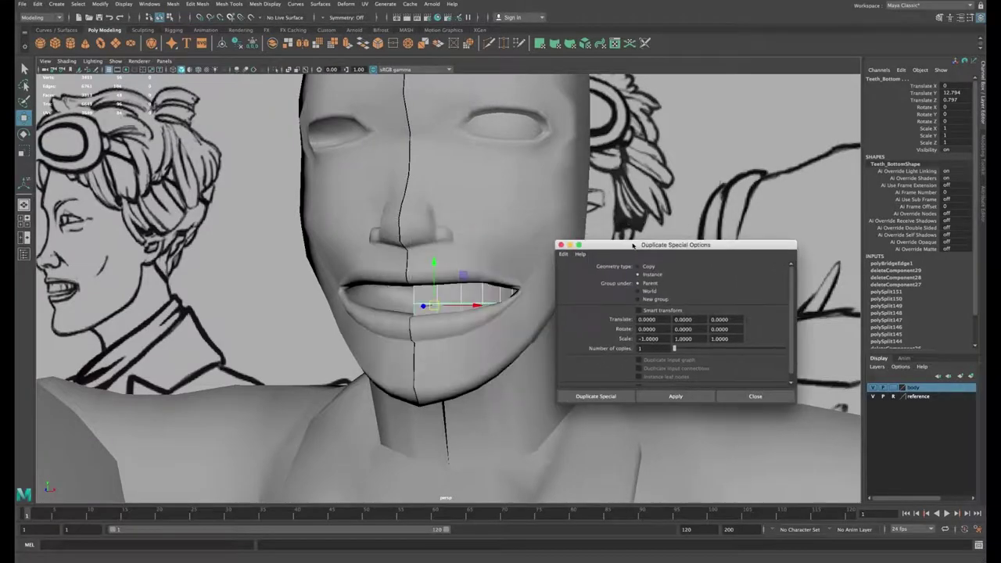
{"action": "left_click", "coordinate": [596, 396]}
Step: Select the head mesh's mouth-corner vertices and move them inward, using the front-view reference drawing as a guide
{"action": "left_click_drag", "start_coordinate": [603, 394], "coordinate": [445, 292], "text": "alt"}
{"action": "key", "text": "space"}
{"action": "right_click_drag", "start_coordinate": [232, 358], "coordinate": [187, 345], "text": "alt"}
{"action": "middle_click_drag", "start_coordinate": [287, 324], "coordinate": [139, 342], "text": "alt"}
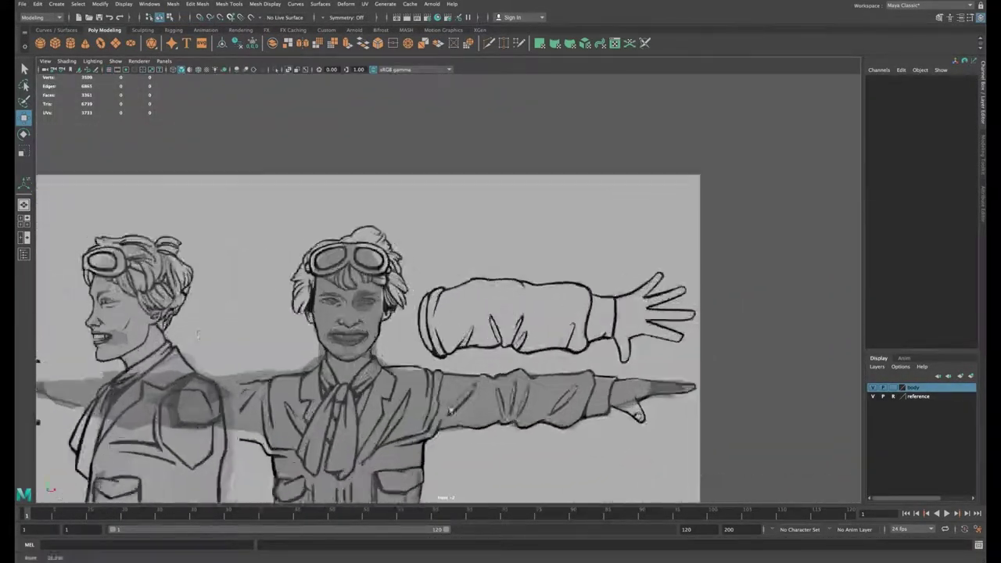
{"action": "right_click_drag", "start_coordinate": [215, 342], "coordinate": [388, 379], "text": "alt"}
{"action": "middle_click_drag", "start_coordinate": [387, 379], "coordinate": [524, 326], "text": "alt"}
{"action": "right_click_drag", "start_coordinate": [524, 327], "coordinate": [606, 334], "text": "alt"}
{"action": "left_click", "coordinate": [474, 339]}
{"action": "scroll", "coordinate": [474, 337], "scroll_direction": "up", "scroll_amount": 5}
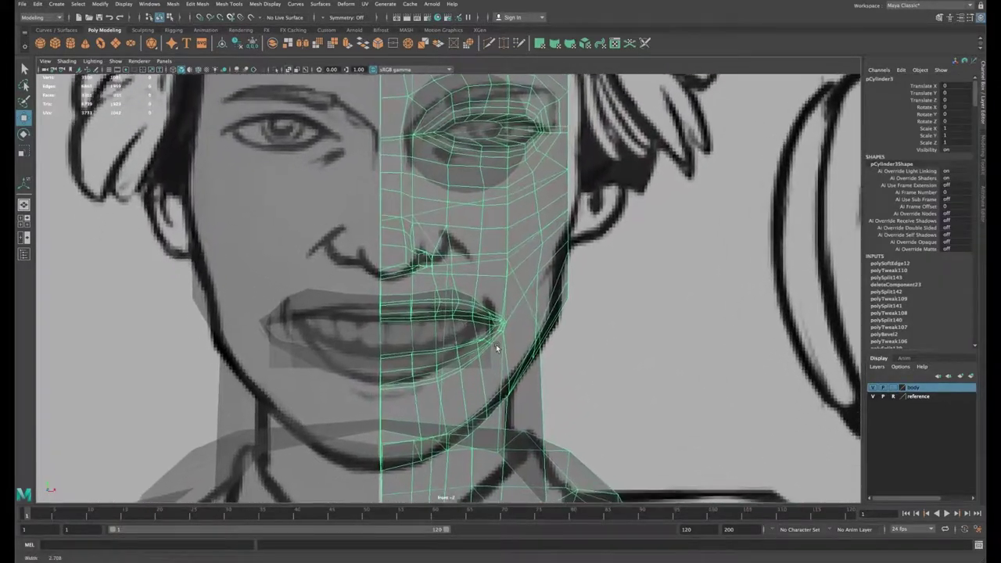
{"action": "right_click_drag", "start_coordinate": [501, 332], "coordinate": [466, 332]}
{"action": "left_click_drag", "start_coordinate": [535, 368], "coordinate": [525, 340]}
{"action": "key", "text": "space"}
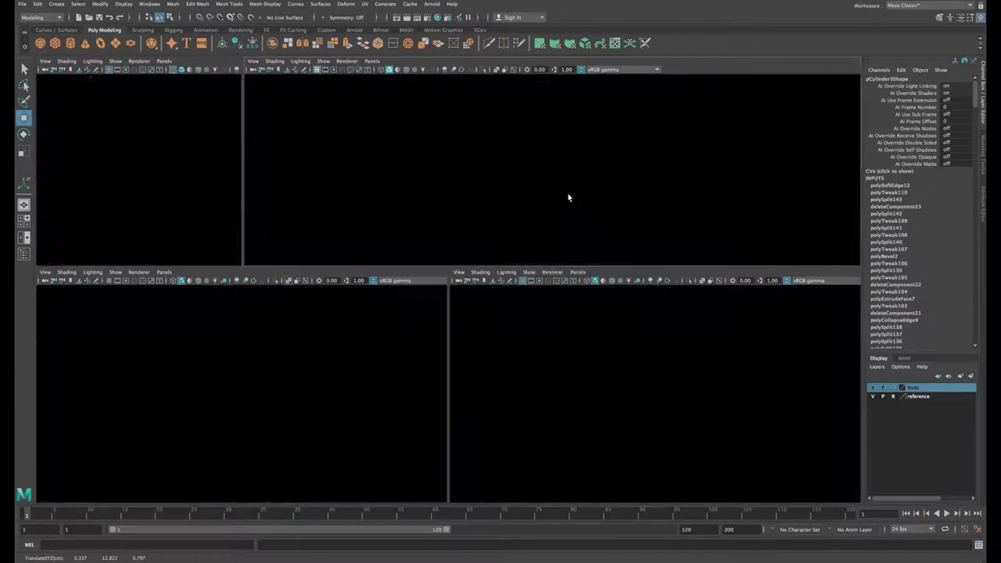
{"action": "key", "text": "space"}
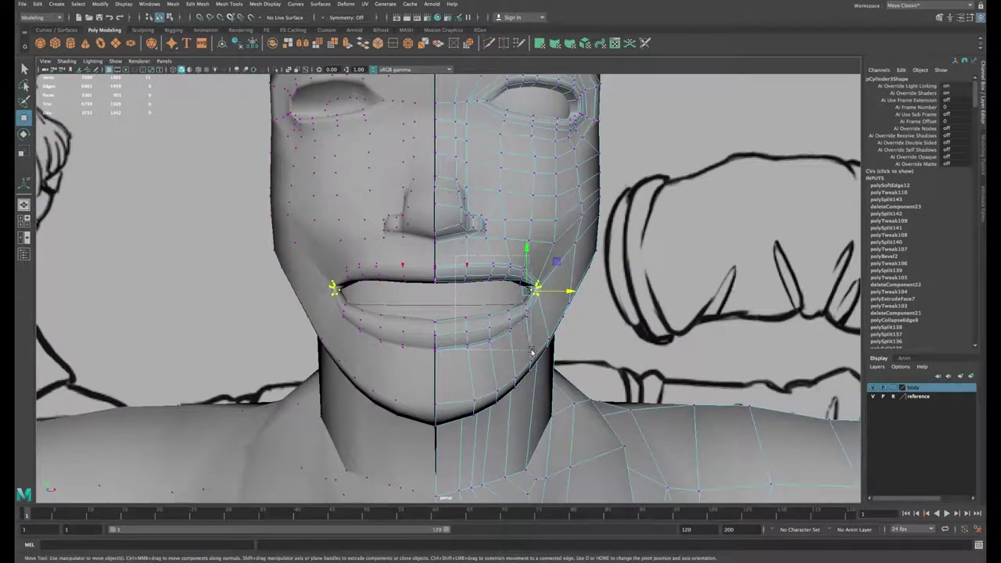
Step: Select the surrounding upper and lower lip vertices and shift them inward to narrow the mouth
{"action": "left_click_drag", "start_coordinate": [531, 351], "coordinate": [533, 352]}
{"action": "left_click_drag", "start_coordinate": [534, 313], "coordinate": [529, 314]}
{"action": "left_click_drag", "start_coordinate": [477, 252], "coordinate": [545, 351]}
{"action": "left_click_drag", "start_coordinate": [544, 306], "coordinate": [539, 307]}
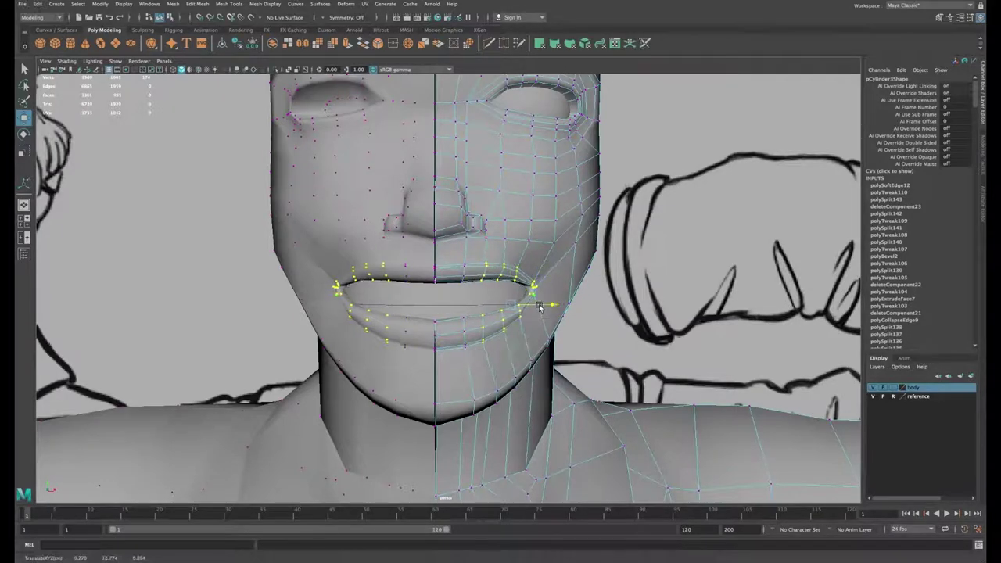
{"action": "left_click_drag", "start_coordinate": [474, 263], "coordinate": [499, 350]}
{"action": "left_click_drag", "start_coordinate": [519, 314], "coordinate": [479, 234]}
{"action": "left_click_drag", "start_coordinate": [418, 170], "coordinate": [466, 236], "text": "ctrl"}
{"action": "left_click_drag", "start_coordinate": [478, 231], "coordinate": [550, 285]}
{"action": "left_click", "coordinate": [530, 272]}
{"action": "left_click", "coordinate": [548, 265]}
Step: Fine-tune the depth of the lips around the mouth opening and return the head mesh to object mode
{"action": "left_click_drag", "start_coordinate": [548, 283], "coordinate": [474, 241], "text": "alt"}
{"action": "key", "text": "e"}
{"action": "key", "text": "w"}
{"action": "right_click_drag", "start_coordinate": [492, 254], "coordinate": [530, 262], "text": "alt"}
{"action": "middle_click_drag", "start_coordinate": [530, 262], "coordinate": [536, 311], "text": "alt"}
{"action": "left_click_drag", "start_coordinate": [536, 310], "coordinate": [453, 221], "text": "alt"}
{"action": "left_click", "coordinate": [505, 233]}
{"action": "left_click", "coordinate": [466, 234]}
{"action": "left_click_drag", "start_coordinate": [490, 245], "coordinate": [443, 313], "text": "alt"}
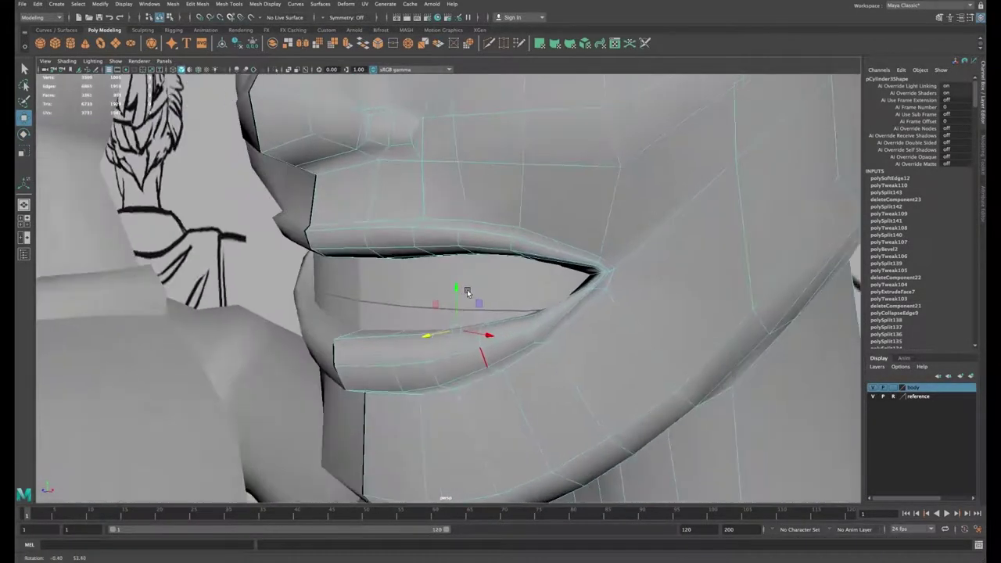
{"action": "right_click_drag", "start_coordinate": [442, 312], "coordinate": [361, 243], "text": "alt"}
{"action": "left_click_drag", "start_coordinate": [360, 243], "coordinate": [457, 256], "text": "alt"}
{"action": "left_click", "coordinate": [512, 281]}
Step: Extrude the large face on the side of the head and scale it down into a smaller inset face
{"action": "left_click_drag", "start_coordinate": [514, 283], "coordinate": [521, 290], "text": "alt"}
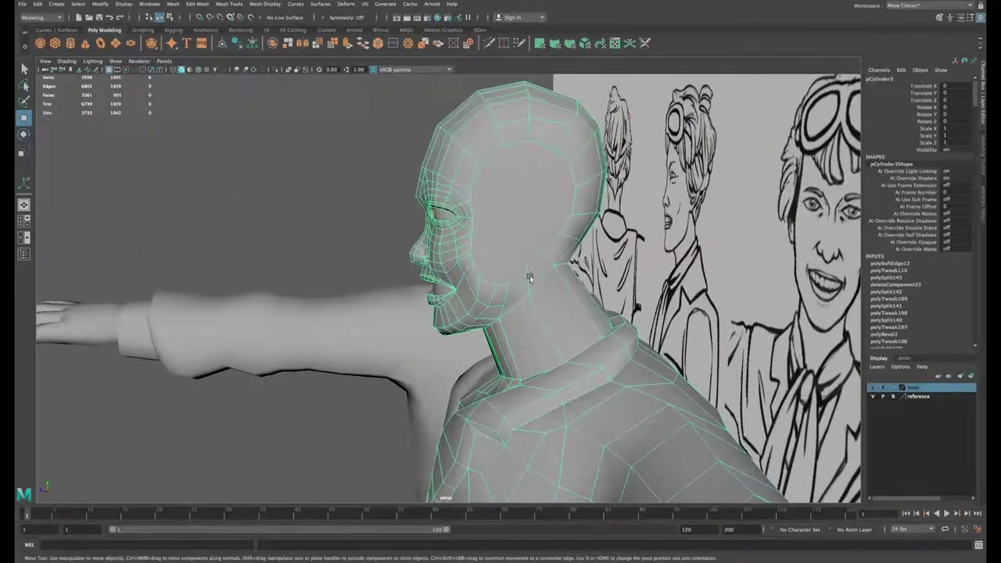
{"action": "right_click_drag", "start_coordinate": [542, 253], "coordinate": [509, 269], "text": "alt"}
{"action": "left_click_drag", "start_coordinate": [509, 269], "coordinate": [476, 245], "text": "alt"}
{"action": "right_click_drag", "start_coordinate": [476, 245], "coordinate": [572, 290], "text": "alt"}
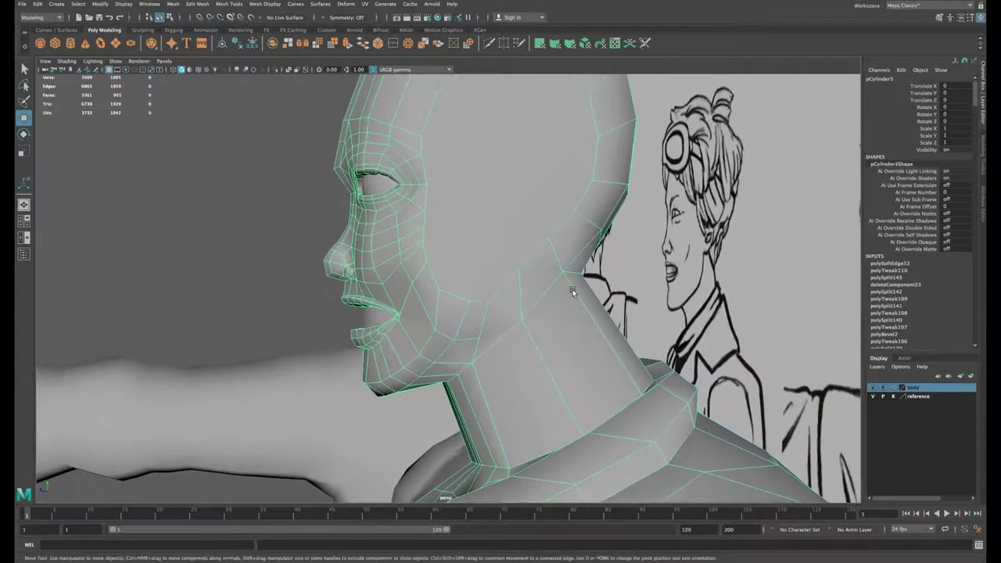
{"action": "left_click_drag", "start_coordinate": [571, 291], "coordinate": [561, 295], "text": "alt"}
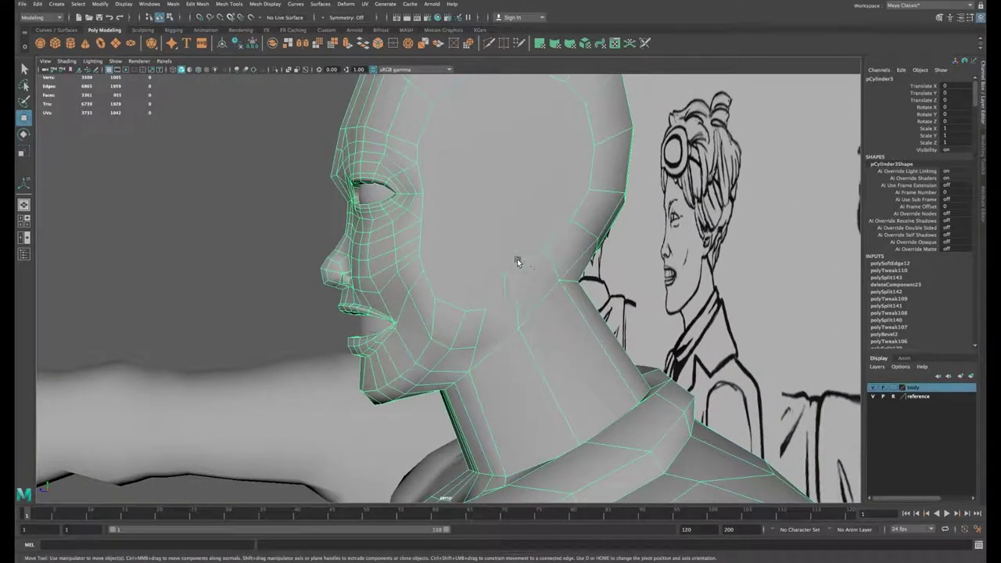
{"action": "right_click_drag", "start_coordinate": [490, 214], "coordinate": [490, 239]}
{"action": "left_click", "coordinate": [493, 239]}
{"action": "left_click_drag", "start_coordinate": [494, 240], "coordinate": [514, 247], "text": "alt"}
{"action": "left_click", "coordinate": [939, 17]}
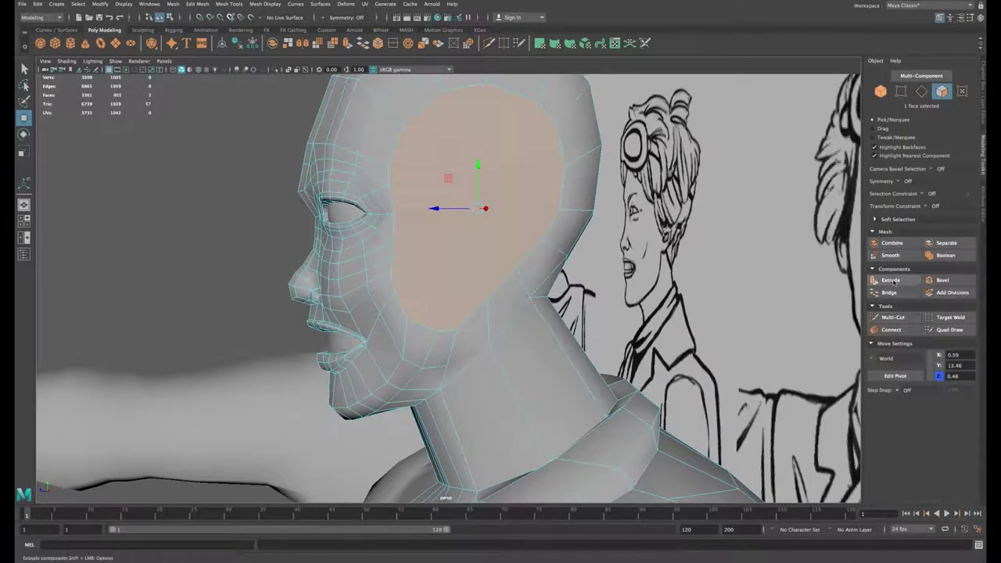
{"action": "key", "text": "r"}
{"action": "left_click_drag", "start_coordinate": [483, 208], "coordinate": [435, 241], "text": "ctrl"}
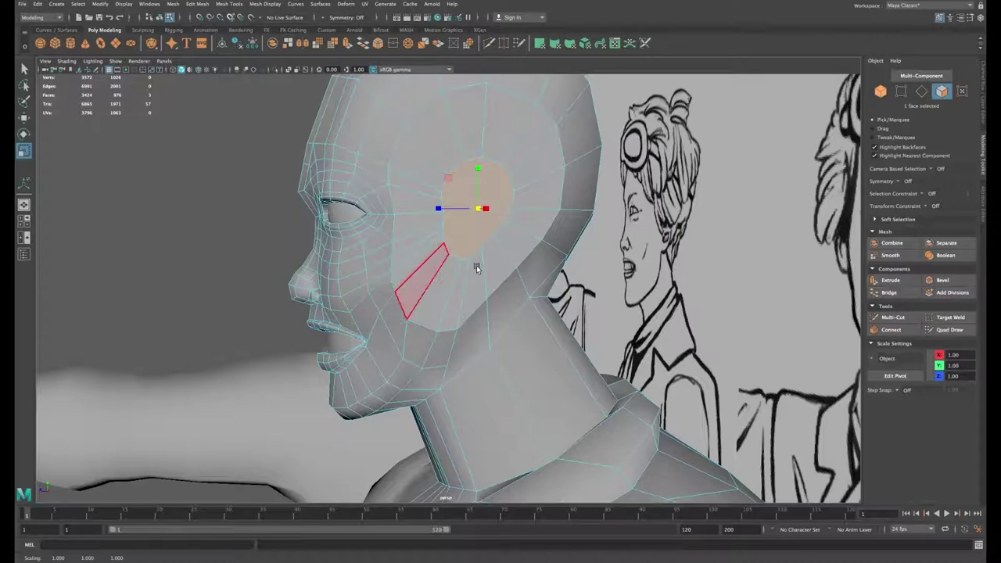
Step: Move the inset face slightly along X, return to object mode, and select the head mesh that overlays the profile drawing
{"action": "key", "text": "w"}
{"action": "left_click_drag", "start_coordinate": [458, 207], "coordinate": [544, 247], "text": "alt"}
{"action": "left_click_drag", "start_coordinate": [596, 217], "coordinate": [603, 218]}
{"action": "right_click_drag", "start_coordinate": [472, 195], "coordinate": [513, 174]}
{"action": "left_click", "coordinate": [105, 204]}
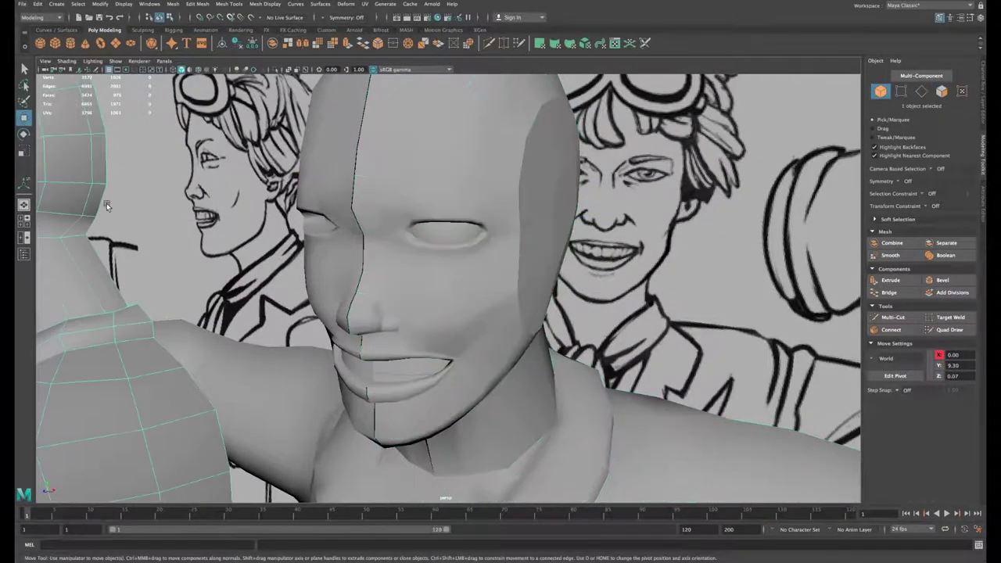
Step: Using the profile reference drawing, reposition the mesh vertex just below the ear where the jaw meets the neck
{"action": "key", "text": "space"}
{"action": "key", "text": "space"}
{"action": "scroll", "coordinate": [289, 262], "scroll_direction": "up", "scroll_amount": 10}
{"action": "middle_click_drag", "start_coordinate": [324, 99], "coordinate": [446, 254], "text": "alt"}
{"action": "scroll", "coordinate": [430, 286], "scroll_direction": "up", "scroll_amount": 4}
{"action": "scroll", "coordinate": [490, 286], "scroll_direction": "up", "scroll_amount": 2}
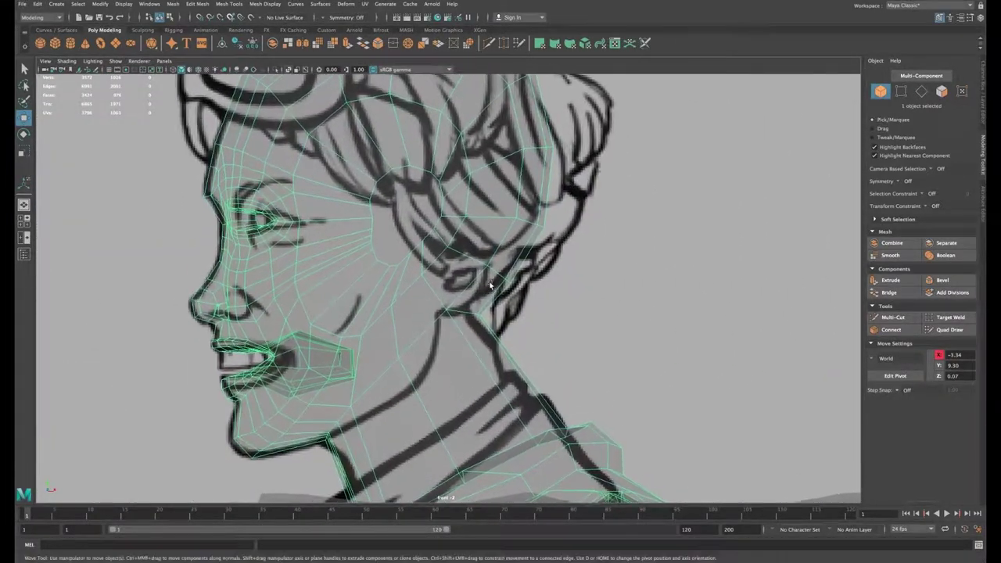
{"action": "right_click_drag", "start_coordinate": [473, 265], "coordinate": [473, 244]}
{"action": "left_click", "coordinate": [454, 307]}
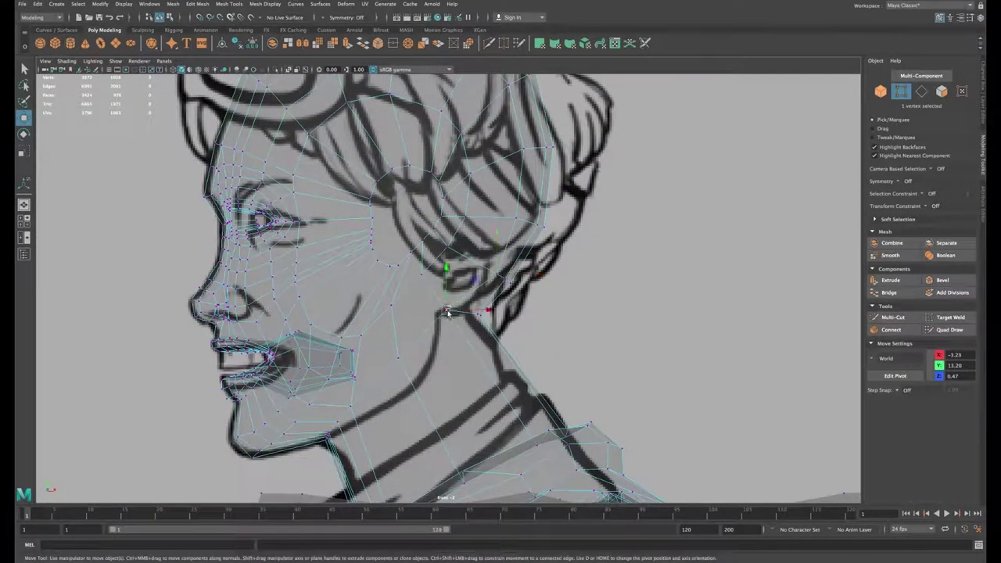
{"action": "left_click_drag", "start_coordinate": [456, 314], "coordinate": [457, 315]}
Step: Adjust the vertices behind the ear area and move the inset face's ring of vertices back and down toward the drawn ear
{"action": "left_click_drag", "start_coordinate": [458, 252], "coordinate": [500, 276]}
{"action": "left_click_drag", "start_coordinate": [455, 166], "coordinate": [506, 194]}
{"action": "left_click_drag", "start_coordinate": [477, 132], "coordinate": [443, 166]}
{"action": "left_click_drag", "start_coordinate": [458, 146], "coordinate": [475, 102]}
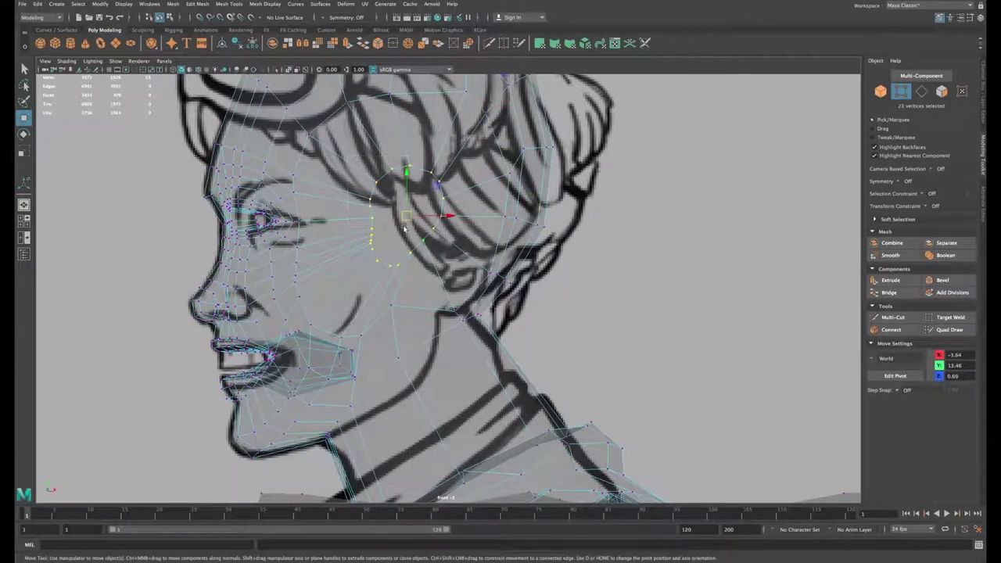
{"action": "left_click_drag", "start_coordinate": [405, 221], "coordinate": [448, 251]}
Step: Reposition individual vertices along the jaw and cheek to spread the topology between the mouth and the ear
{"action": "left_click_drag", "start_coordinate": [379, 292], "coordinate": [401, 323]}
{"action": "left_click_drag", "start_coordinate": [391, 306], "coordinate": [401, 334]}
{"action": "left_click_drag", "start_coordinate": [390, 351], "coordinate": [410, 376]}
{"action": "middle_click_drag", "start_coordinate": [422, 381], "coordinate": [432, 326], "text": "alt"}
{"action": "left_click_drag", "start_coordinate": [350, 344], "coordinate": [370, 374]}
{"action": "left_click_drag", "start_coordinate": [362, 352], "coordinate": [369, 366]}
{"action": "left_click_drag", "start_coordinate": [359, 268], "coordinate": [377, 290]}
{"action": "left_click_drag", "start_coordinate": [375, 285], "coordinate": [391, 298]}
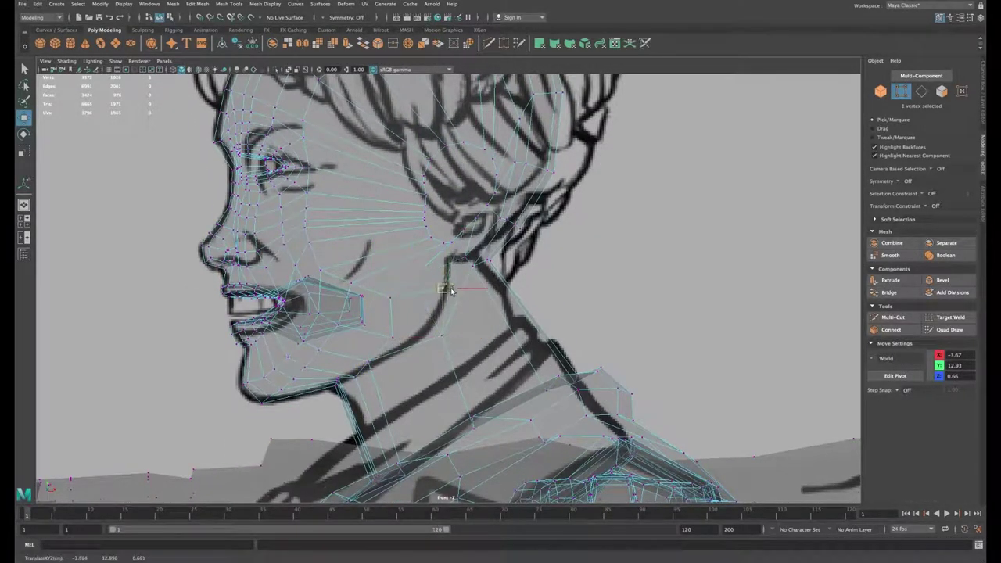
{"action": "left_click_drag", "start_coordinate": [371, 364], "coordinate": [357, 374]}
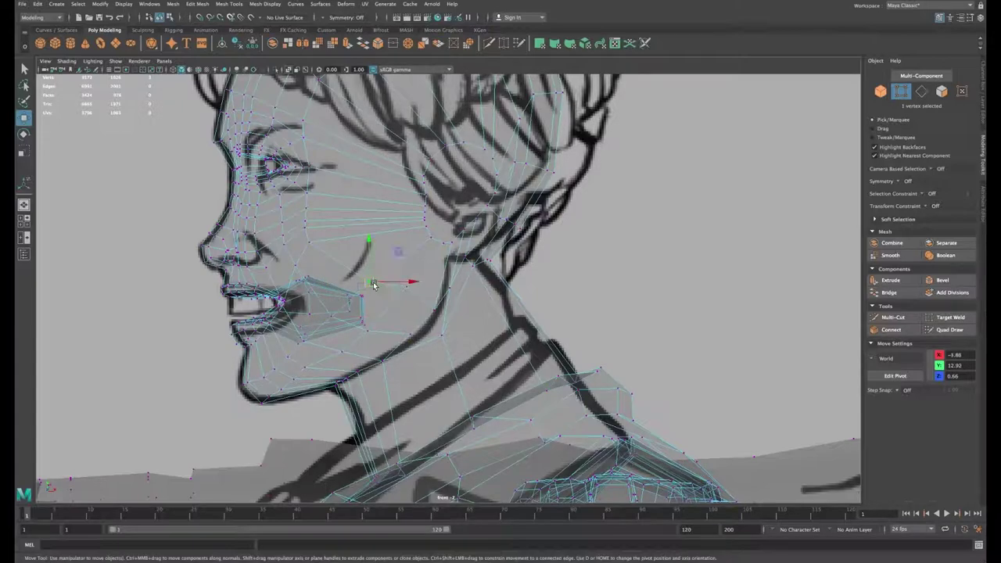
{"action": "left_click_drag", "start_coordinate": [328, 245], "coordinate": [301, 259]}
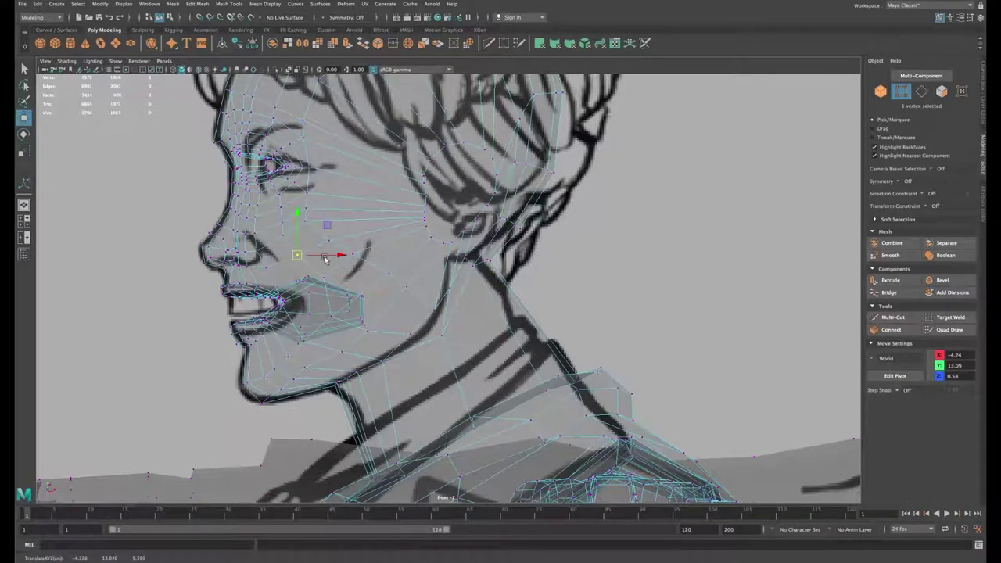
Step: Adjust the jaw-angle vertices, then select the ear ring's vertices and shift them onto the ear in the reference drawing
{"action": "scroll", "coordinate": [500, 268], "scroll_direction": "up", "scroll_amount": 2}
{"action": "middle_click_drag", "start_coordinate": [513, 265], "coordinate": [417, 312], "text": "alt"}
{"action": "left_click", "coordinate": [392, 319]}
{"action": "left_click_drag", "start_coordinate": [393, 321], "coordinate": [408, 332]}
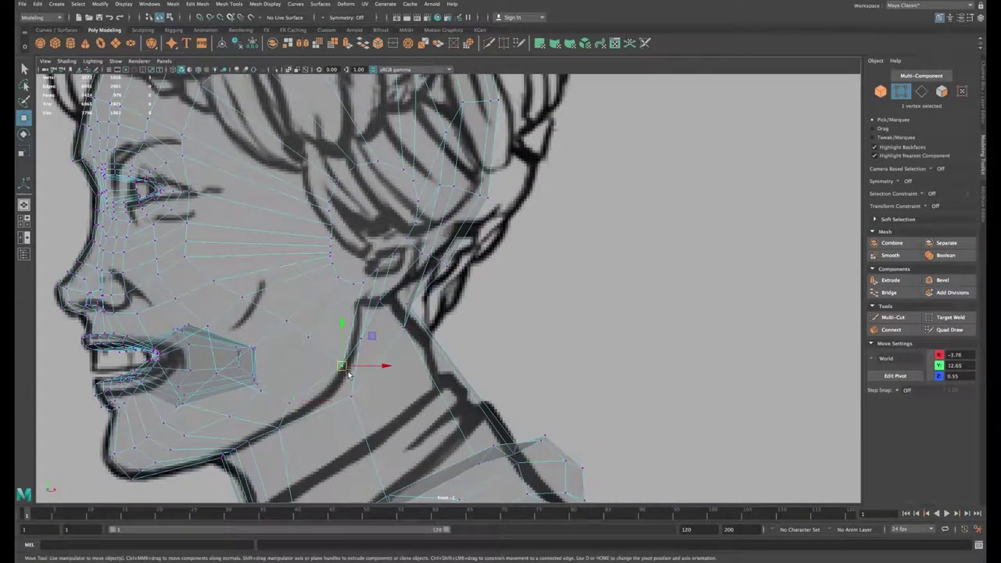
{"action": "left_click_drag", "start_coordinate": [347, 374], "coordinate": [460, 200]}
{"action": "left_click_drag", "start_coordinate": [422, 288], "coordinate": [424, 290]}
{"action": "middle_click_drag", "start_coordinate": [378, 296], "coordinate": [392, 316]}
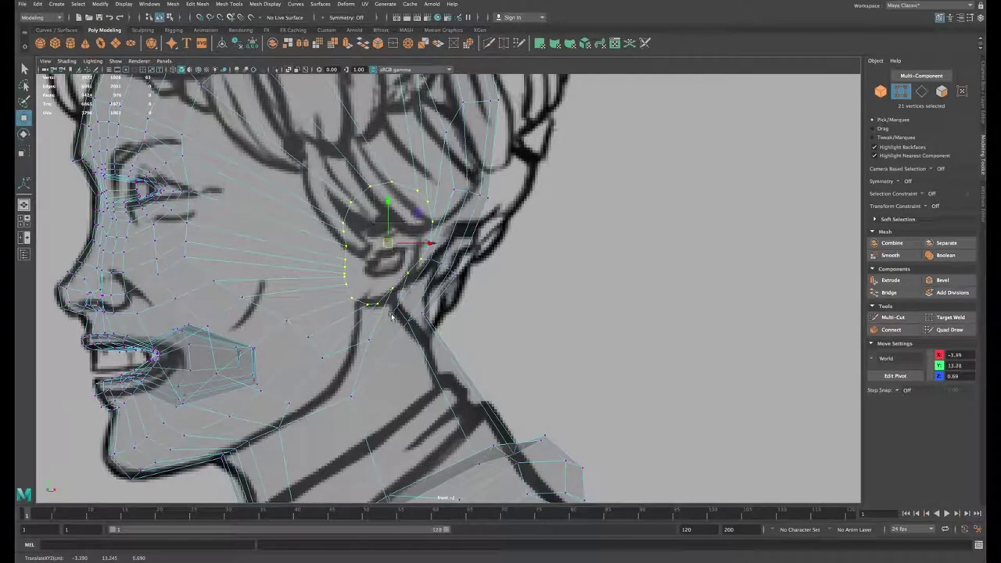
Step: Even out the spacing of the vertices across the jaw, cheek and side of the nose
{"action": "left_click_drag", "start_coordinate": [410, 326], "coordinate": [355, 364]}
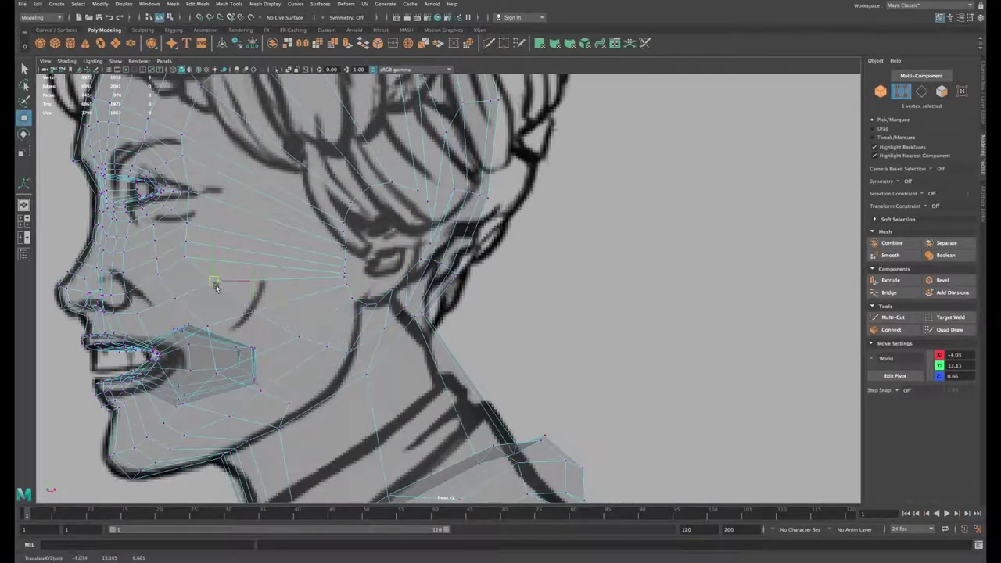
{"action": "left_click_drag", "start_coordinate": [192, 251], "coordinate": [192, 252]}
{"action": "left_click", "coordinate": [159, 274]}
{"action": "left_click_drag", "start_coordinate": [158, 274], "coordinate": [174, 310]}
{"action": "left_click", "coordinate": [175, 299]}
Step: Merge the crowded vertices on the front edge of the ear ring with Target Weld
{"action": "scroll", "coordinate": [370, 253], "scroll_direction": "up", "scroll_amount": 2}
{"action": "middle_click_drag", "start_coordinate": [371, 253], "coordinate": [434, 273], "text": "alt"}
{"action": "left_click", "coordinate": [820, 297]}
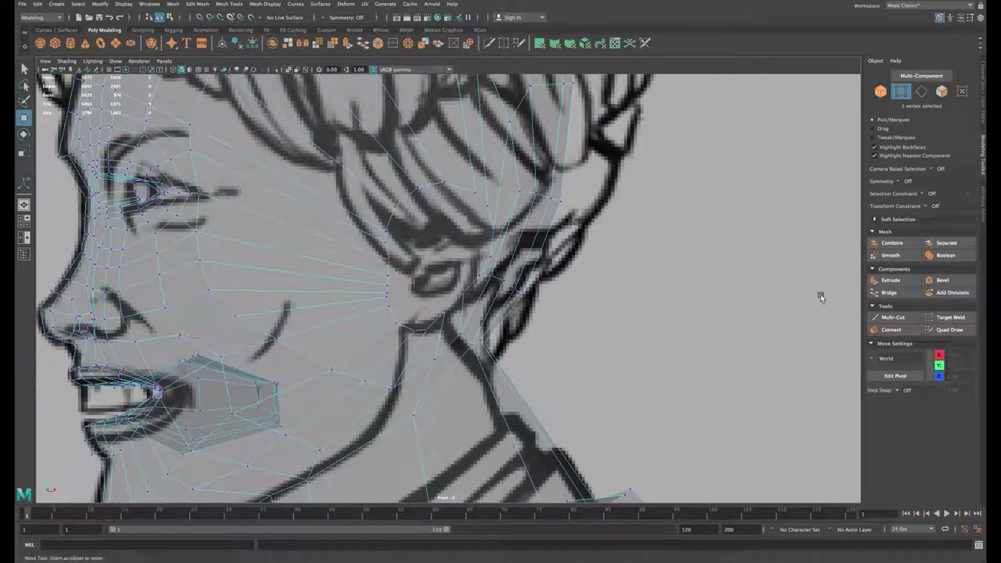
{"action": "left_click", "coordinate": [948, 317]}
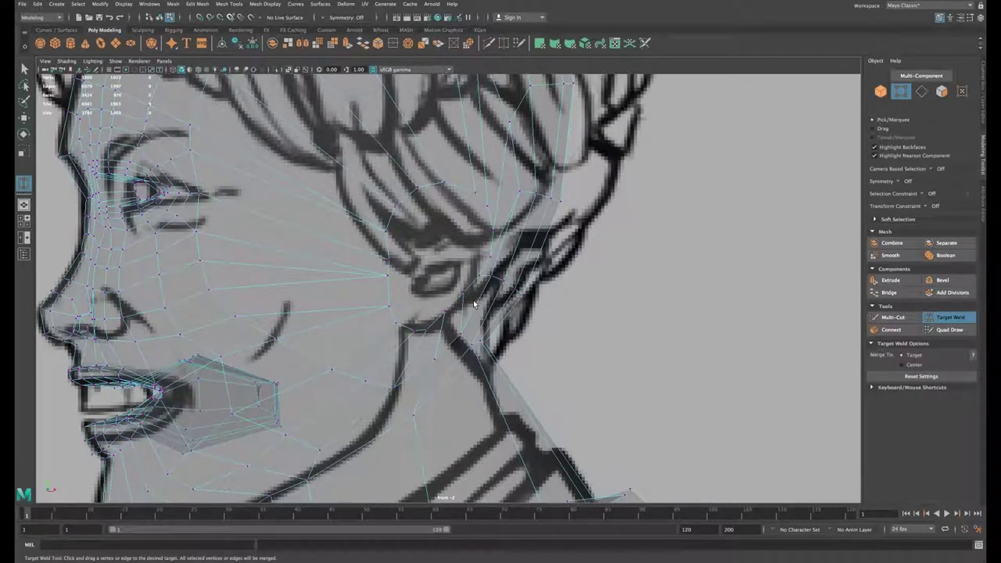
{"action": "key", "text": "w"}
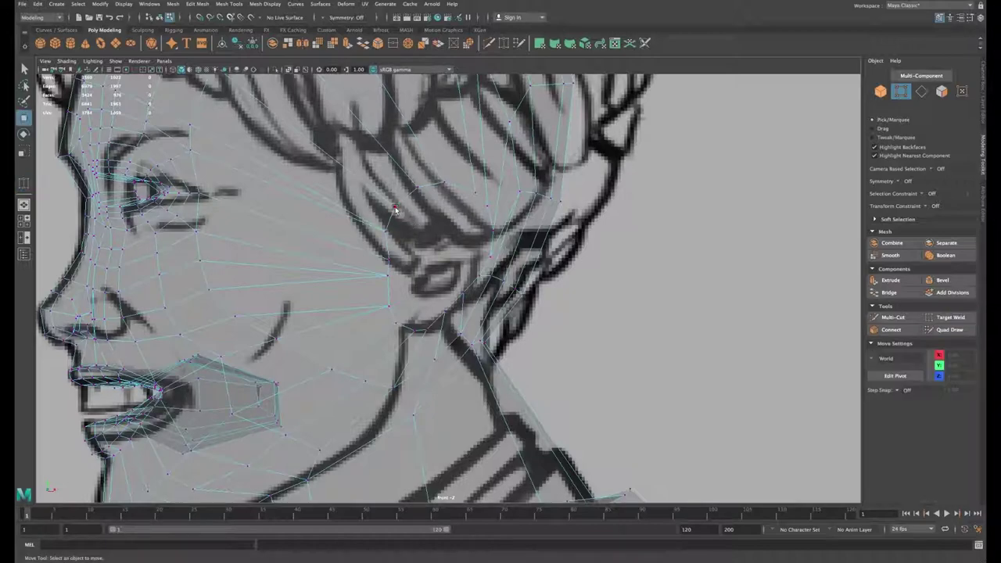
Step: Reposition the remaining ear ring vertices one by one and in groups to form a rounded ear outline over the drawing
{"action": "left_click", "coordinate": [394, 200]}
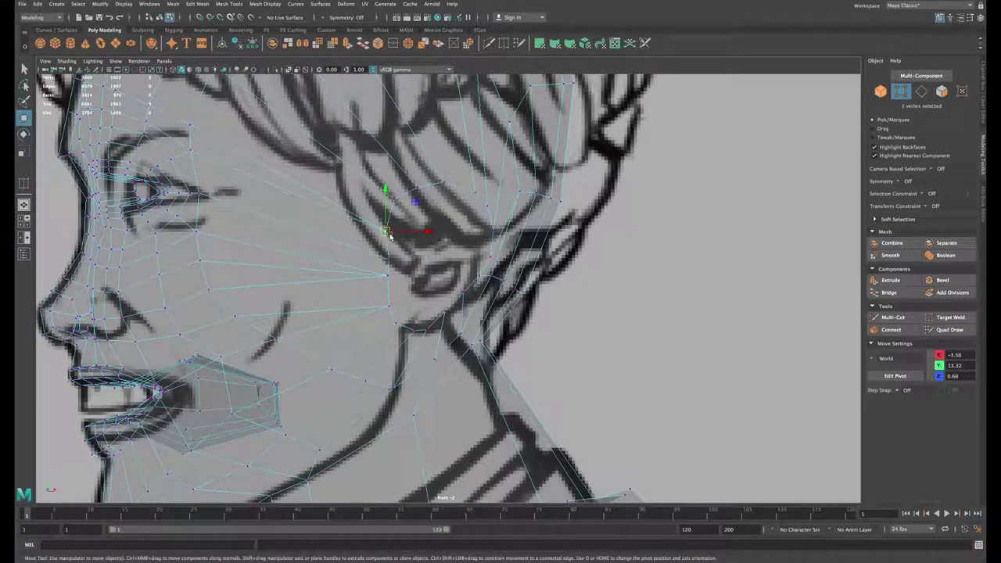
{"action": "left_click_drag", "start_coordinate": [390, 236], "coordinate": [391, 307]}
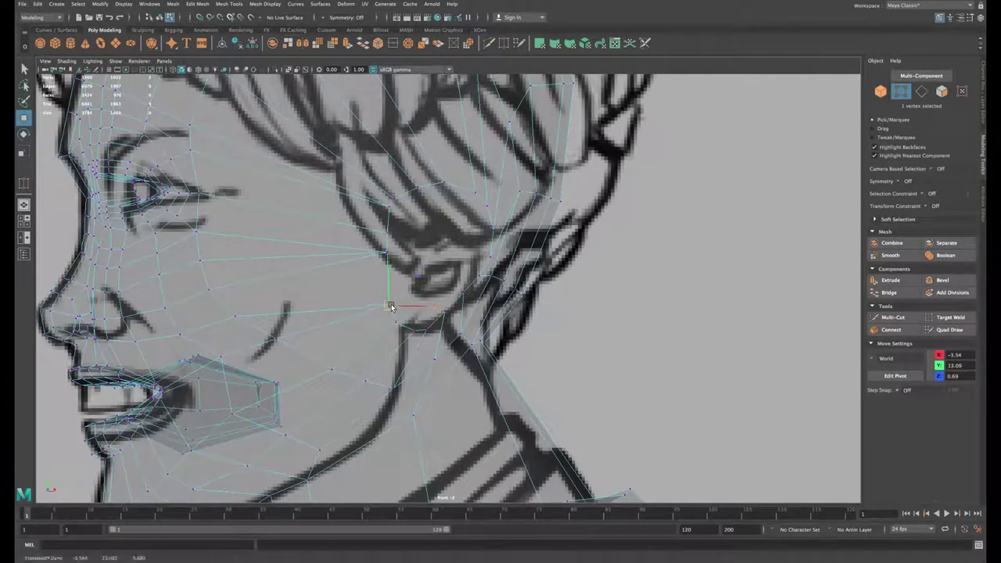
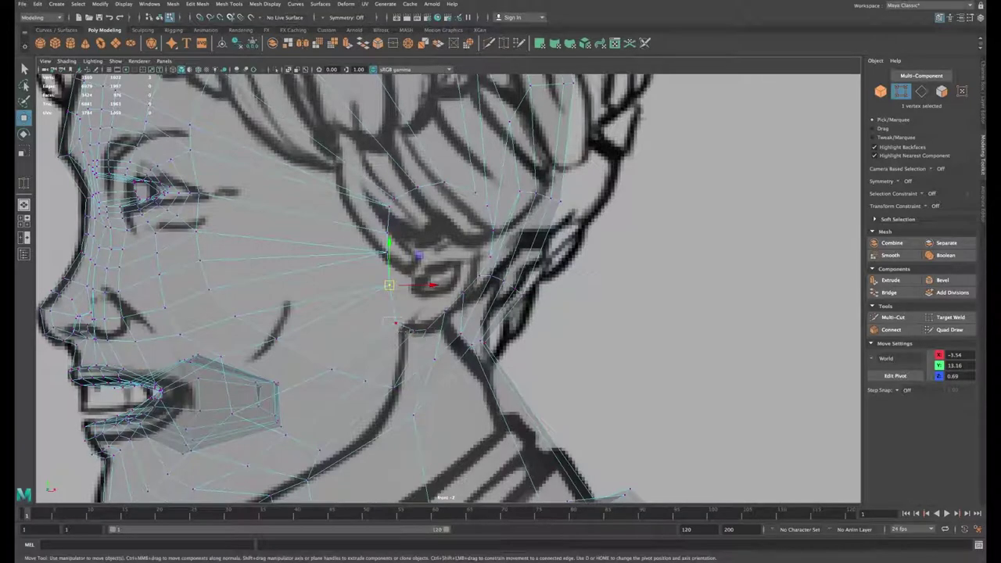
{"action": "left_click_drag", "start_coordinate": [427, 342], "coordinate": [427, 341]}
{"action": "mouse_move", "coordinate": [395, 323]}
{"action": "left_mouse_down"}
{"action": "mouse_move", "coordinate": [414, 326]}
{"action": "mouse_move", "coordinate": [391, 319]}
{"action": "left_mouse_up"}
{"action": "left_click_drag", "start_coordinate": [480, 287], "coordinate": [447, 322]}
{"action": "left_click_drag", "start_coordinate": [467, 184], "coordinate": [500, 265]}
{"action": "left_click_drag", "start_coordinate": [498, 227], "coordinate": [483, 224]}
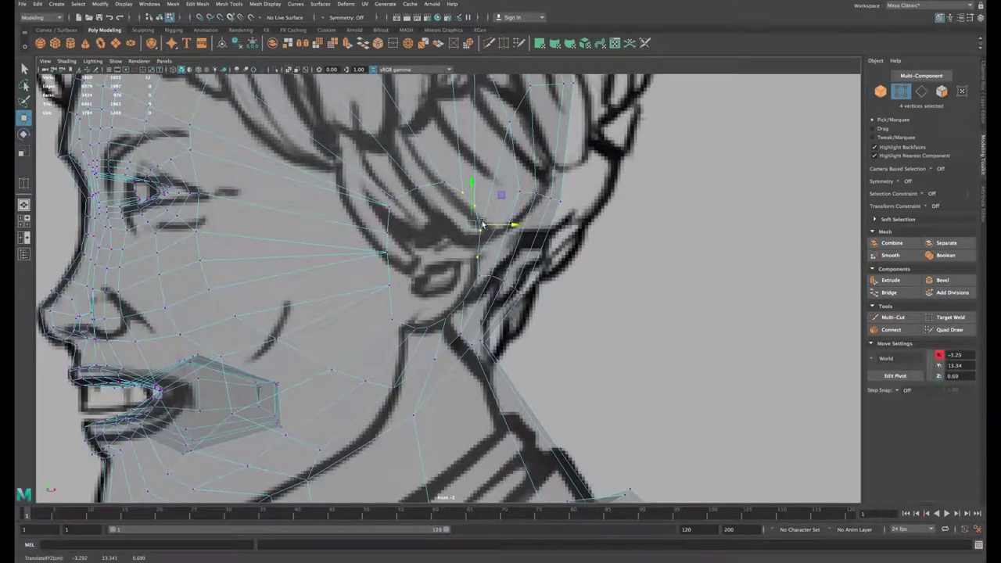
{"action": "left_click_drag", "start_coordinate": [448, 185], "coordinate": [394, 205]}
{"action": "left_click", "coordinate": [473, 277]}
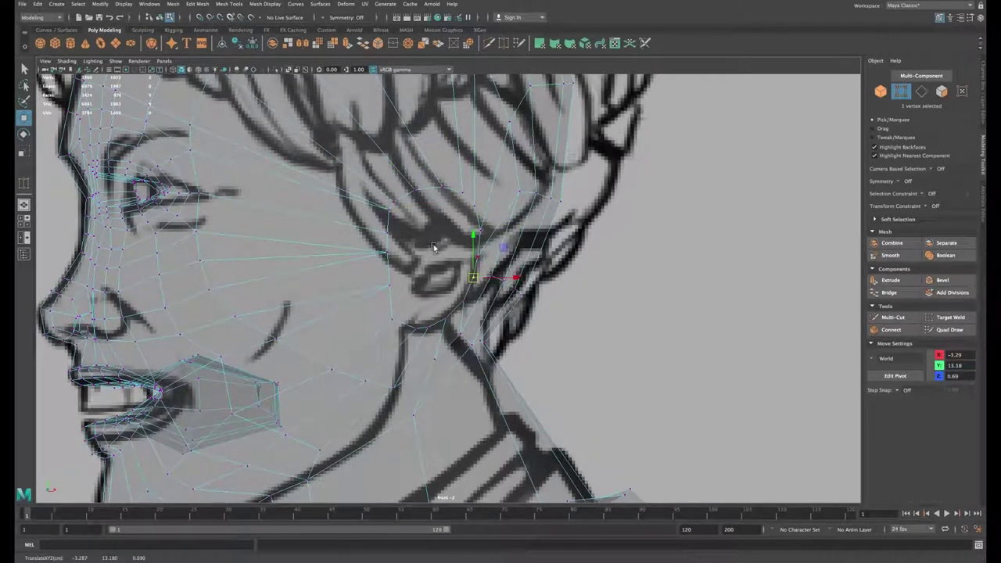
Step: Select the ear-shaped face inside the ring and scale it down slightly
{"action": "right_click_drag", "start_coordinate": [434, 248], "coordinate": [434, 271]}
{"action": "left_click", "coordinate": [434, 276]}
{"action": "key", "text": "r"}
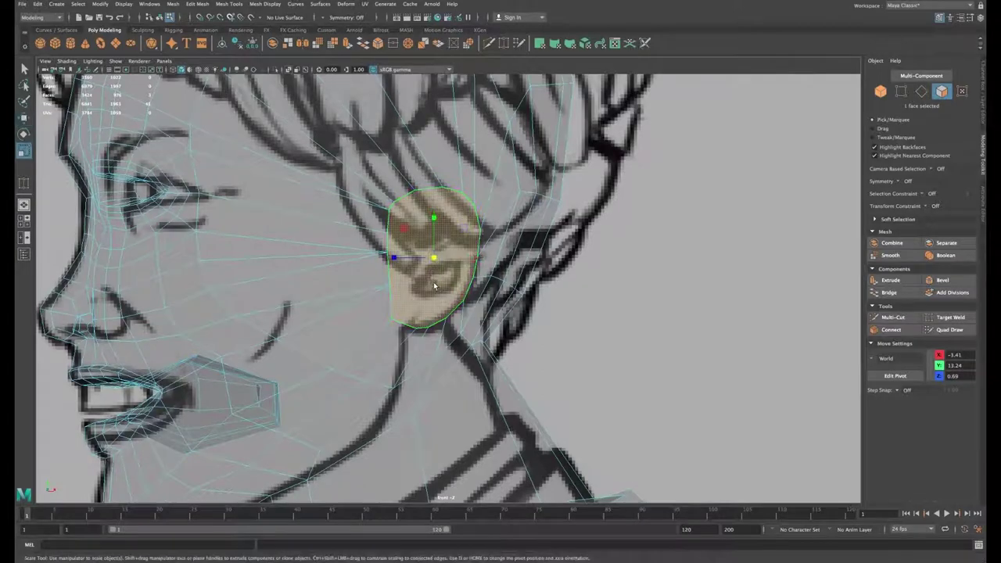
{"action": "scroll", "coordinate": [435, 260], "scroll_direction": "down", "scroll_amount": 4}
Step: Extrude the ear face in the perspective view and pull it outward from the side of the head along X
{"action": "key", "text": "space"}
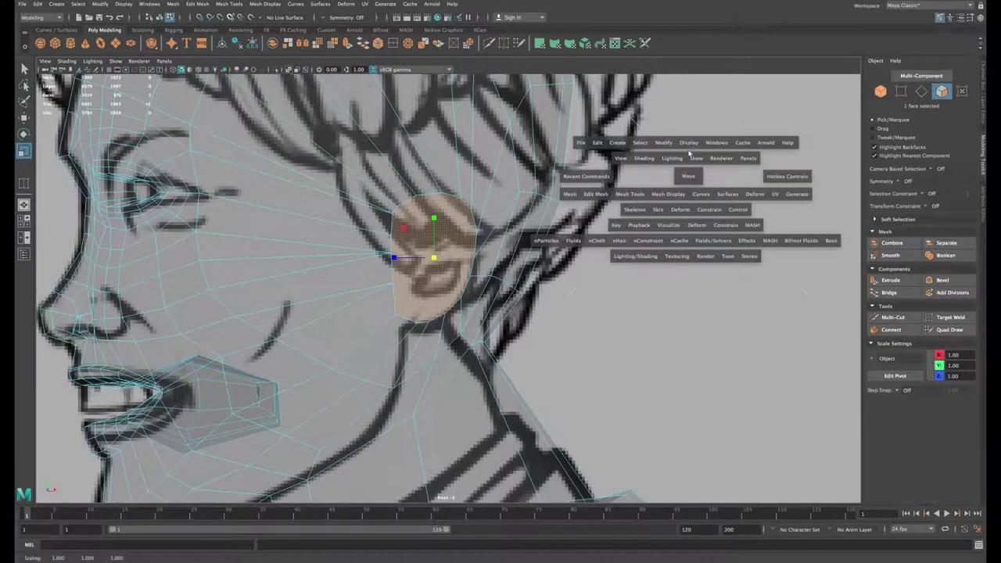
{"action": "key", "text": "space"}
{"action": "left_click_drag", "start_coordinate": [679, 161], "coordinate": [540, 169], "text": "alt"}
{"action": "left_click", "coordinate": [907, 281]}
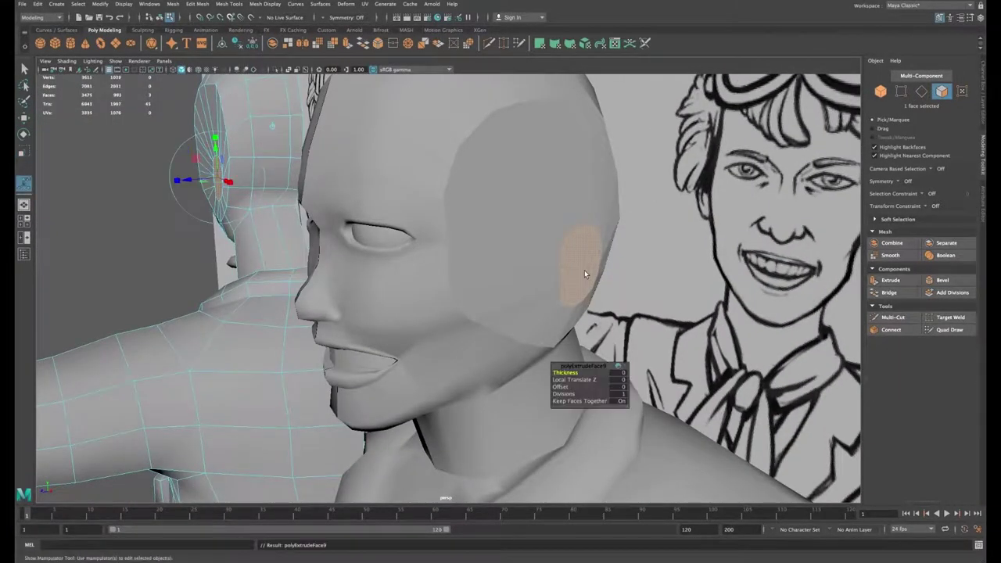
{"action": "key", "text": "w"}
{"action": "left_click_drag", "start_coordinate": [603, 275], "coordinate": [550, 280]}
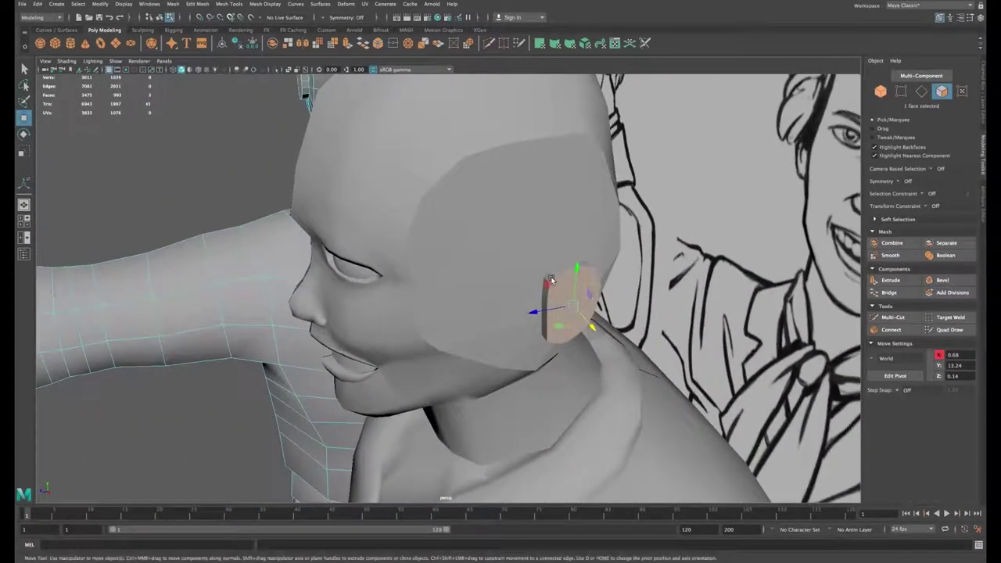
Step: Shift the extruded ear face along Z and rotate it around Y to angle the ear away from the head
{"action": "left_click_drag", "start_coordinate": [535, 324], "coordinate": [565, 267], "text": "alt"}
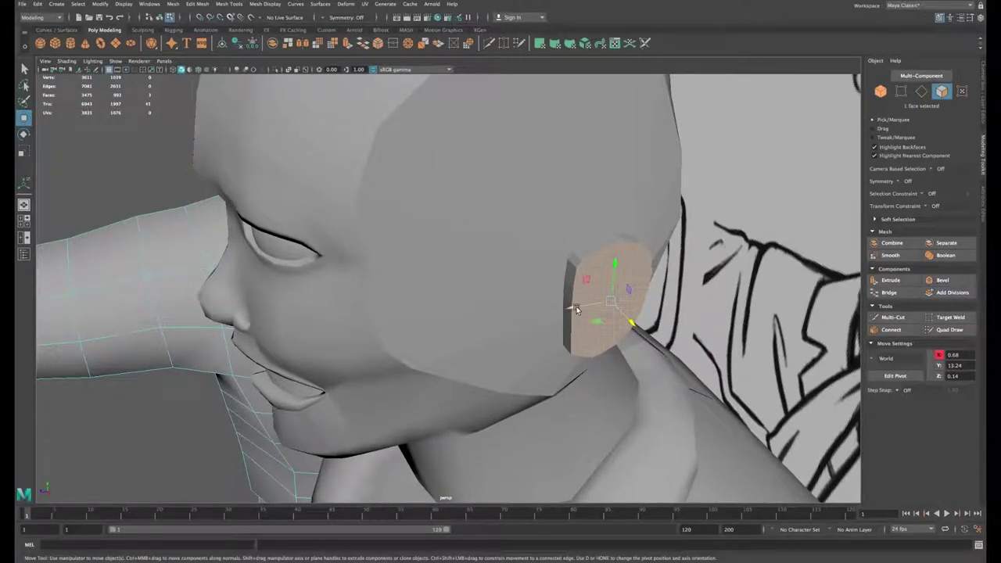
{"action": "mouse_move", "coordinate": [576, 308]}
{"action": "left_mouse_down"}
{"action": "mouse_move", "coordinate": [630, 344]}
{"action": "mouse_move", "coordinate": [566, 301]}
{"action": "left_mouse_up"}
{"action": "key", "text": "e"}
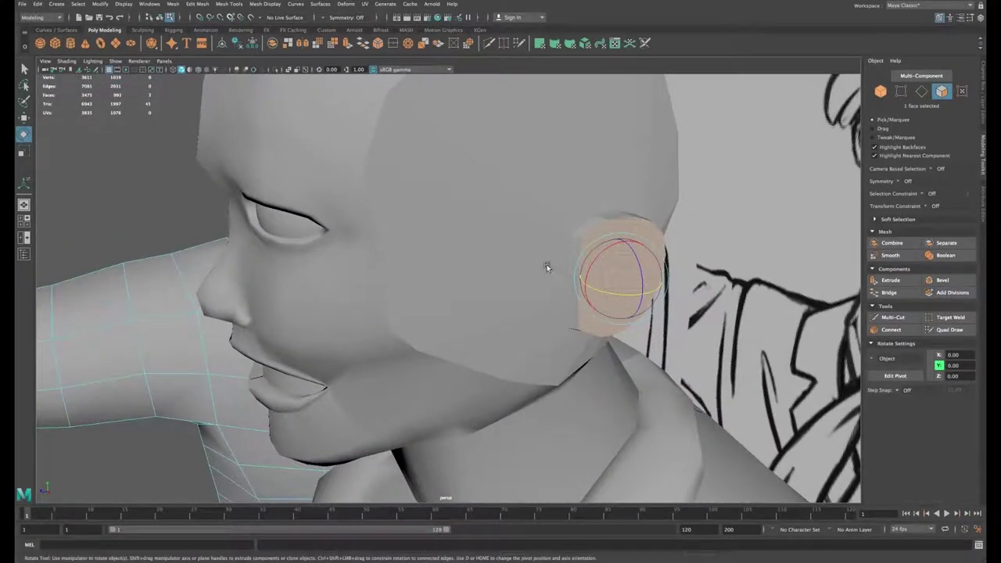
{"action": "left_click_drag", "start_coordinate": [546, 267], "coordinate": [588, 328], "text": "alt"}
{"action": "key", "text": "r"}
{"action": "key", "text": "e"}
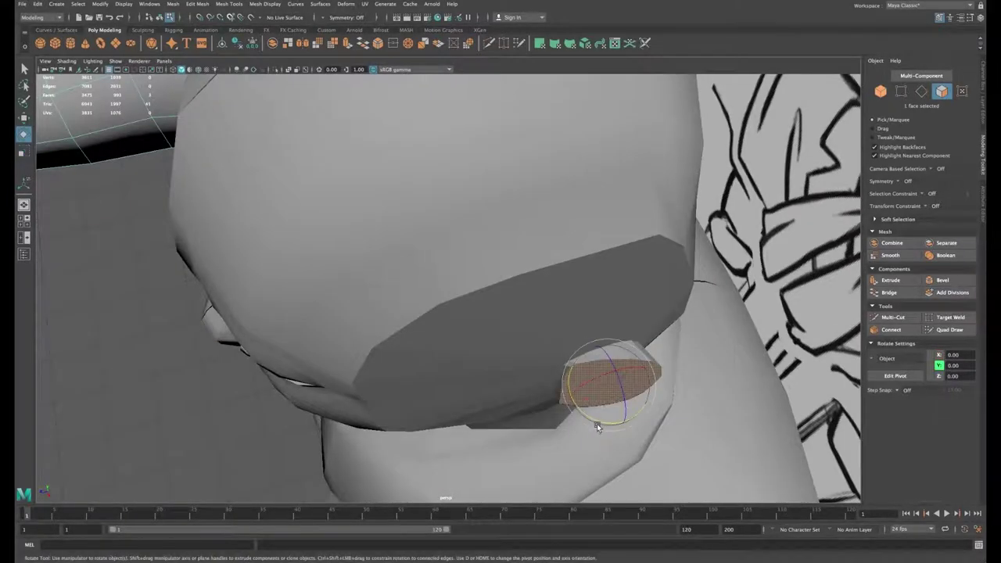
Step: Extrude the ear face outward again, scale the new end face down slightly, and adjust its rotation
{"action": "left_click_drag", "start_coordinate": [596, 423], "coordinate": [653, 356], "text": "alt"}
{"action": "key", "text": "ctrl+e"}
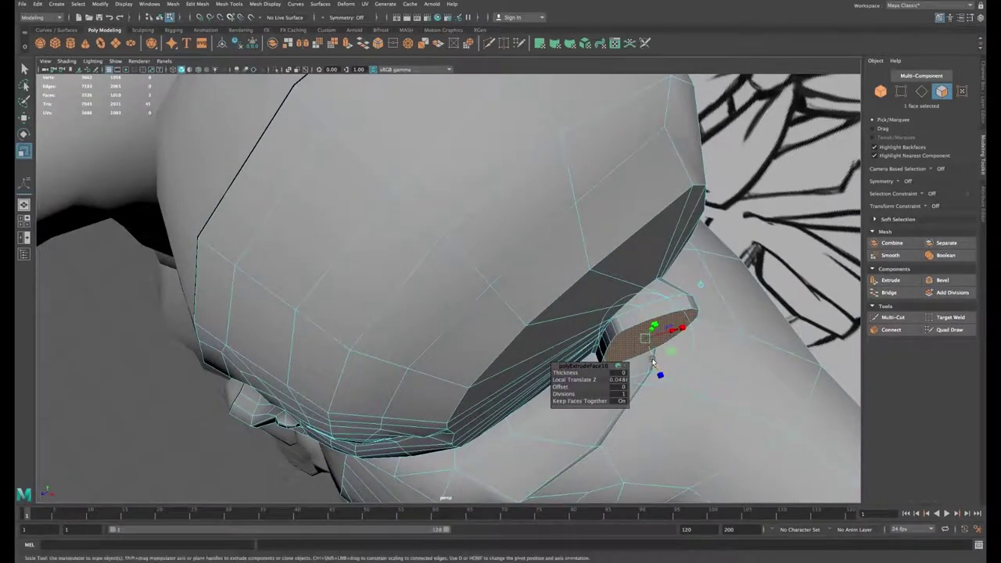
{"action": "key", "text": "r"}
{"action": "left_click_drag", "start_coordinate": [648, 338], "coordinate": [641, 347]}
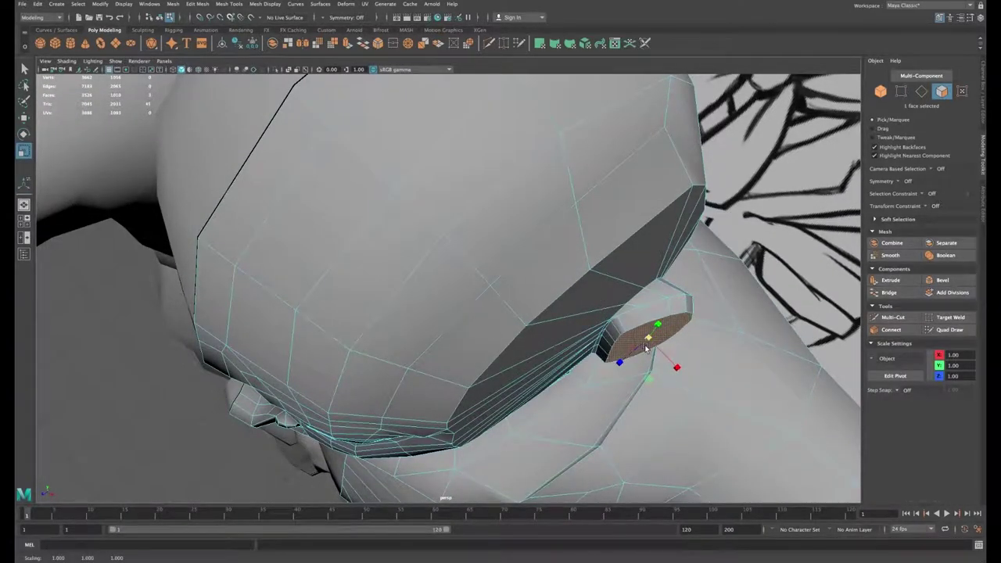
{"action": "key", "text": "e"}
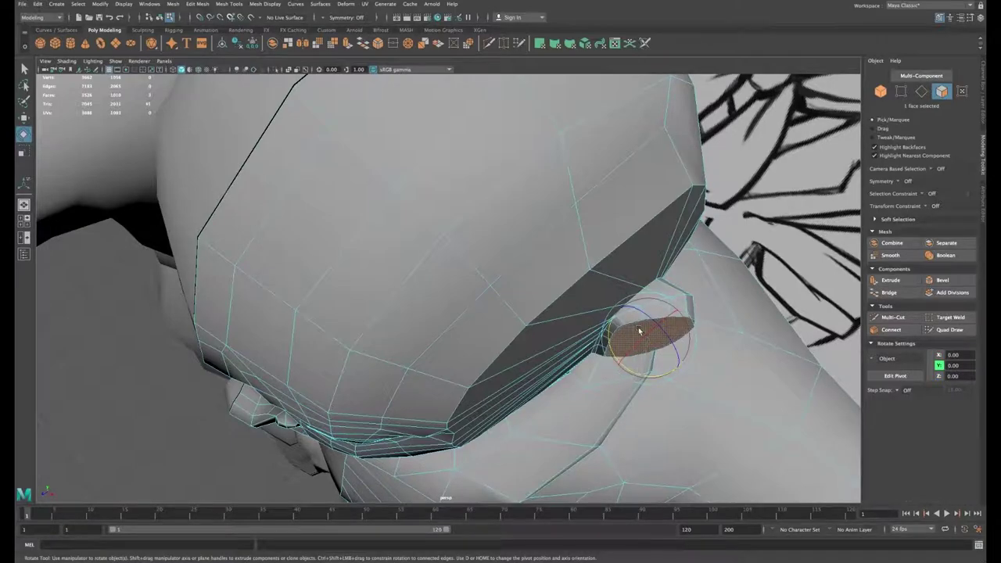
Step: Fine-tune the position and tilt of the ear's outer face as seen from above the head
{"action": "left_click_drag", "start_coordinate": [637, 375], "coordinate": [659, 322], "text": "alt"}
{"action": "key", "text": "w"}
{"action": "scroll", "coordinate": [671, 334], "scroll_direction": "up", "scroll_amount": 5}
{"action": "key", "text": "e"}
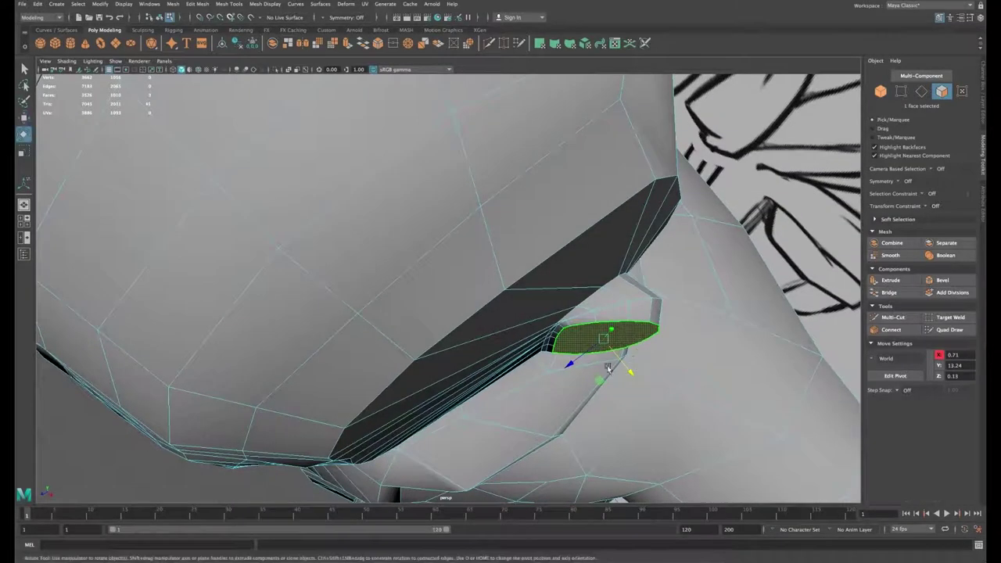
{"action": "key", "text": "w"}
{"action": "left_click_drag", "start_coordinate": [602, 340], "coordinate": [602, 336]}
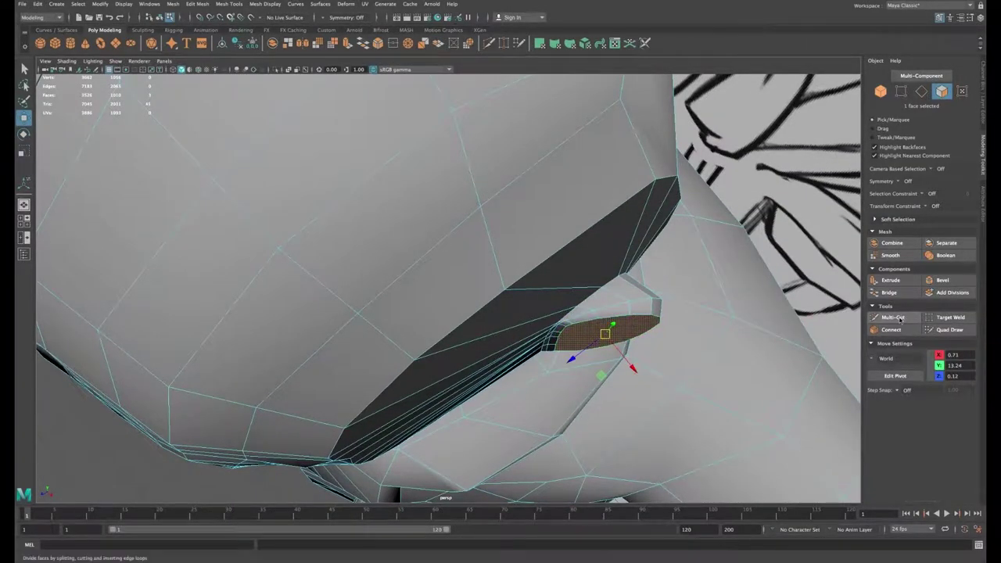
Step: Extrude the ear's outer face and scale the new face inward to form the inner ear
{"action": "left_click", "coordinate": [890, 280]}
{"action": "left_click_drag", "start_coordinate": [628, 290], "coordinate": [576, 320], "text": "alt"}
{"action": "key", "text": "r"}
{"action": "key", "text": "w"}
{"action": "key", "text": "r"}
{"action": "left_click_drag", "start_coordinate": [576, 274], "coordinate": [586, 261], "text": "alt"}
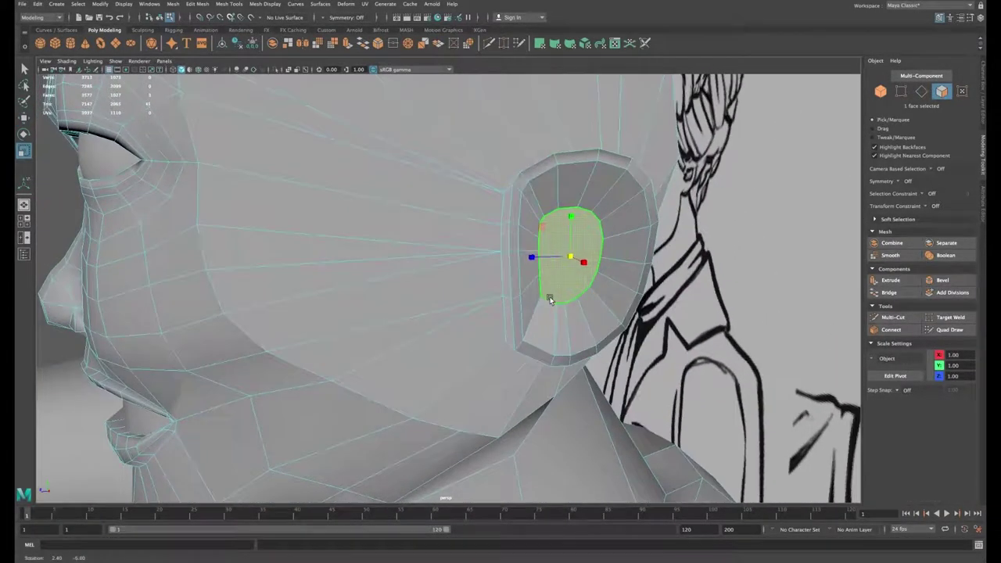
Step: Select the lower front face of the ear's inner rim and push it in toward the head along X
{"action": "left_click", "coordinate": [516, 270]}
{"action": "key", "text": "w"}
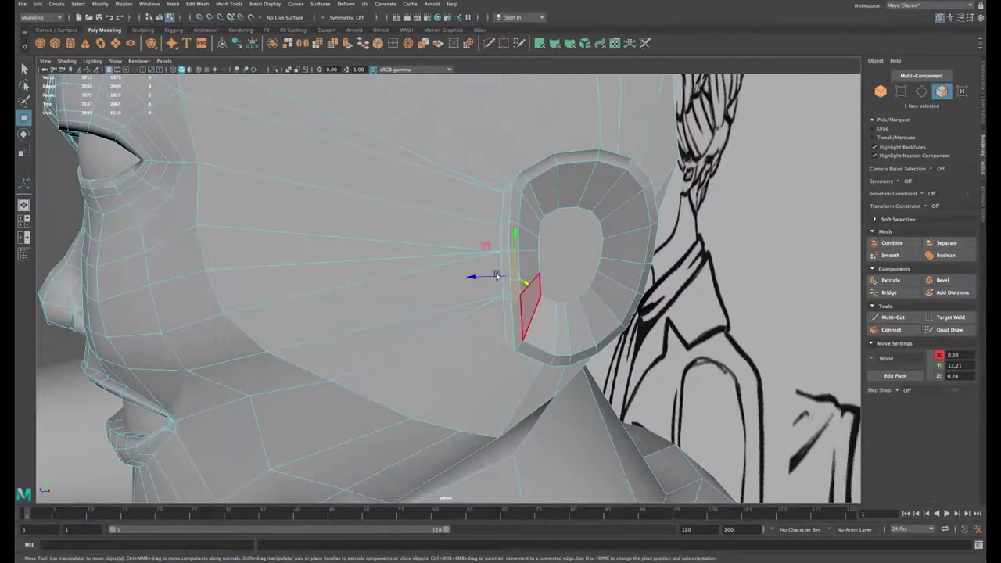
{"action": "left_click_drag", "start_coordinate": [496, 276], "coordinate": [580, 313]}
{"action": "middle_click_drag", "start_coordinate": [577, 345], "coordinate": [554, 335]}
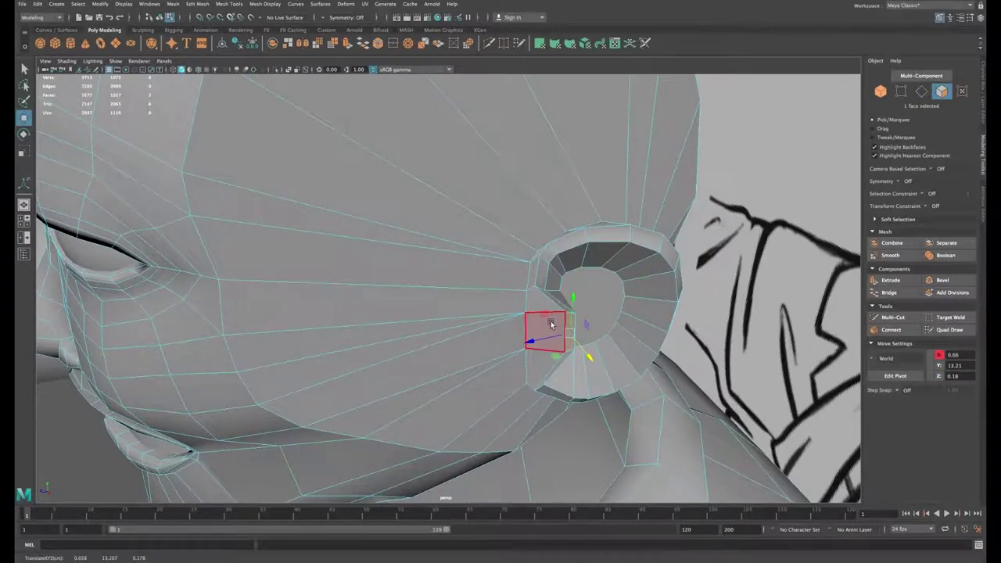
Step: Move the edge at the front of the ear and shift it forward along Z toward the cheek
{"action": "right_click", "coordinate": [551, 323]}
{"action": "left_click", "coordinate": [548, 298]}
{"action": "left_click", "coordinate": [566, 332]}
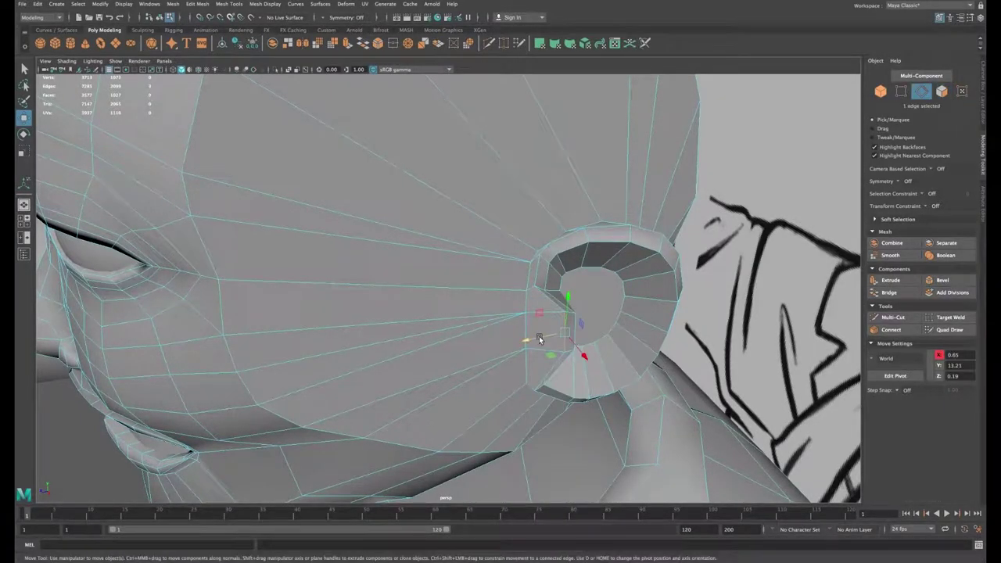
{"action": "left_click_drag", "start_coordinate": [573, 339], "coordinate": [574, 389], "text": "alt"}
{"action": "left_click_drag", "start_coordinate": [574, 389], "coordinate": [563, 388]}
{"action": "left_click_drag", "start_coordinate": [563, 388], "coordinate": [534, 301], "text": "alt"}
{"action": "left_click_drag", "start_coordinate": [525, 247], "coordinate": [450, 247]}
Step: Reposition the vertices in front of the ear so the ear's attachment curves smoothly into the cheek
{"action": "right_click", "coordinate": [494, 213]}
{"action": "left_click", "coordinate": [472, 194]}
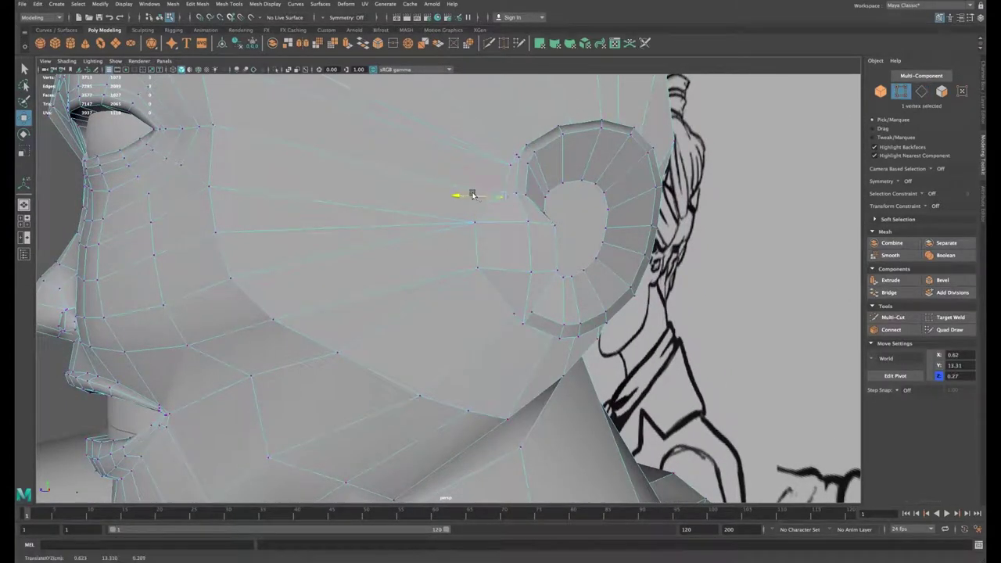
{"action": "left_click_drag", "start_coordinate": [485, 317], "coordinate": [484, 317]}
{"action": "left_click", "coordinate": [475, 226]}
{"action": "left_click", "coordinate": [480, 268], "text": "shift"}
{"action": "left_click_drag", "start_coordinate": [456, 247], "coordinate": [470, 246]}
{"action": "left_click", "coordinate": [490, 197]}
{"action": "left_click_drag", "start_coordinate": [478, 196], "coordinate": [481, 166]}
Step: Adjust the vertices at the upper and lower front corners of the ear to round its junction with the head
{"action": "left_click", "coordinate": [510, 165]}
{"action": "left_click", "coordinate": [504, 332]}
{"action": "left_click_drag", "start_coordinate": [525, 333], "coordinate": [547, 345], "text": "alt"}
{"action": "left_click_drag", "start_coordinate": [520, 334], "coordinate": [509, 334]}
{"action": "middle_click_drag", "start_coordinate": [510, 334], "coordinate": [513, 436], "text": "alt"}
{"action": "left_click_drag", "start_coordinate": [495, 248], "coordinate": [507, 263]}
{"action": "left_click_drag", "start_coordinate": [480, 256], "coordinate": [477, 255]}
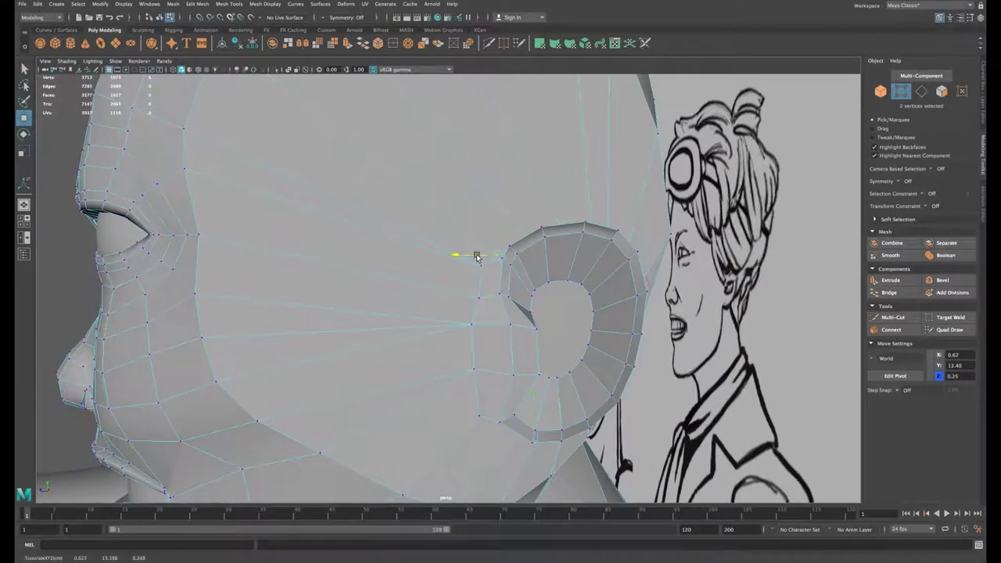
{"action": "left_click_drag", "start_coordinate": [553, 297], "coordinate": [489, 307], "text": "alt"}
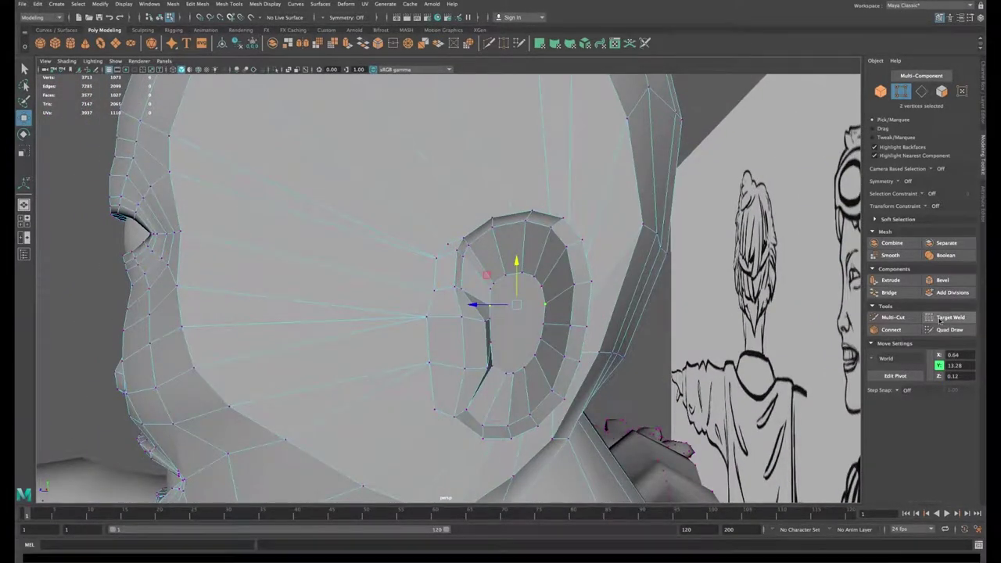
Step: Connect opposite vertices across the middle of the inner ear face with new edges
{"action": "left_click", "coordinate": [891, 329]}
{"action": "key", "text": "w"}
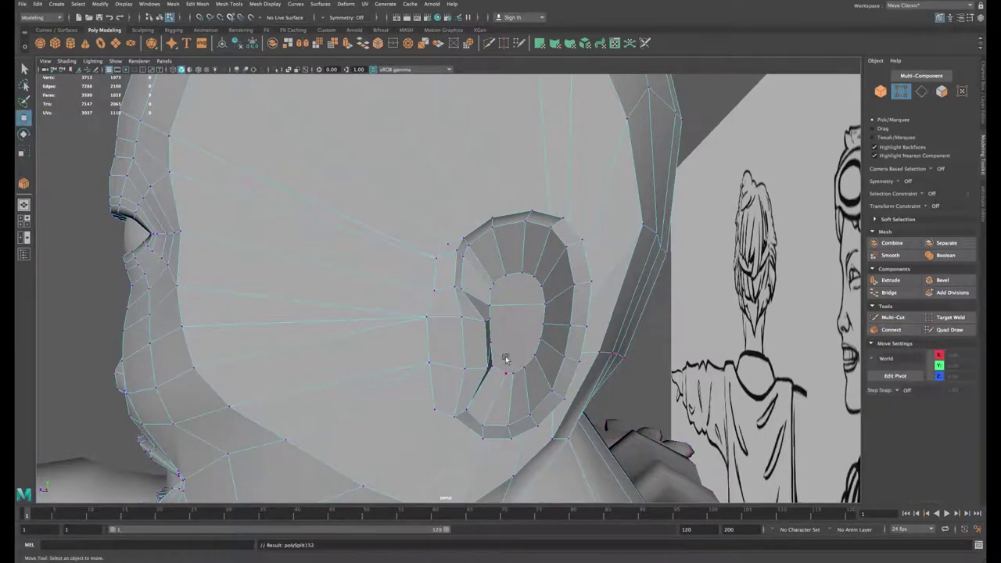
{"action": "left_click_drag", "start_coordinate": [480, 331], "coordinate": [554, 346]}
{"action": "right_click_drag", "start_coordinate": [554, 347], "coordinate": [525, 378], "text": "shift"}
{"action": "key", "text": "w"}
Step: Connect the opposite vertex pairs at the lower and upper ends of the inner ear face
{"action": "left_click", "coordinate": [492, 366]}
{"action": "left_click", "coordinate": [535, 356], "text": "shift"}
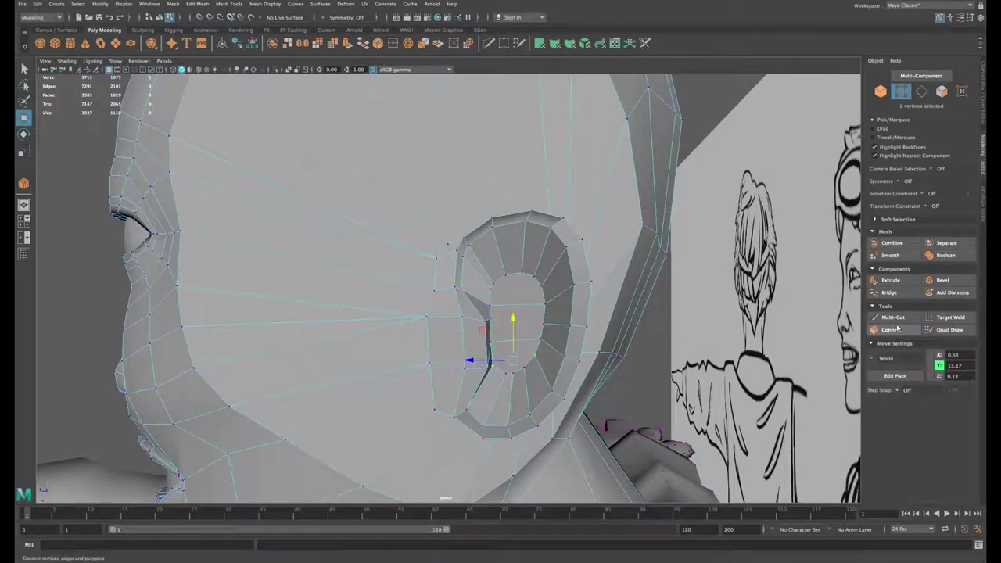
{"action": "left_click", "coordinate": [896, 330]}
{"action": "key", "text": "w"}
{"action": "left_click", "coordinate": [491, 288]}
{"action": "left_click", "coordinate": [541, 286], "text": "shift"}
{"action": "left_click", "coordinate": [892, 329]}
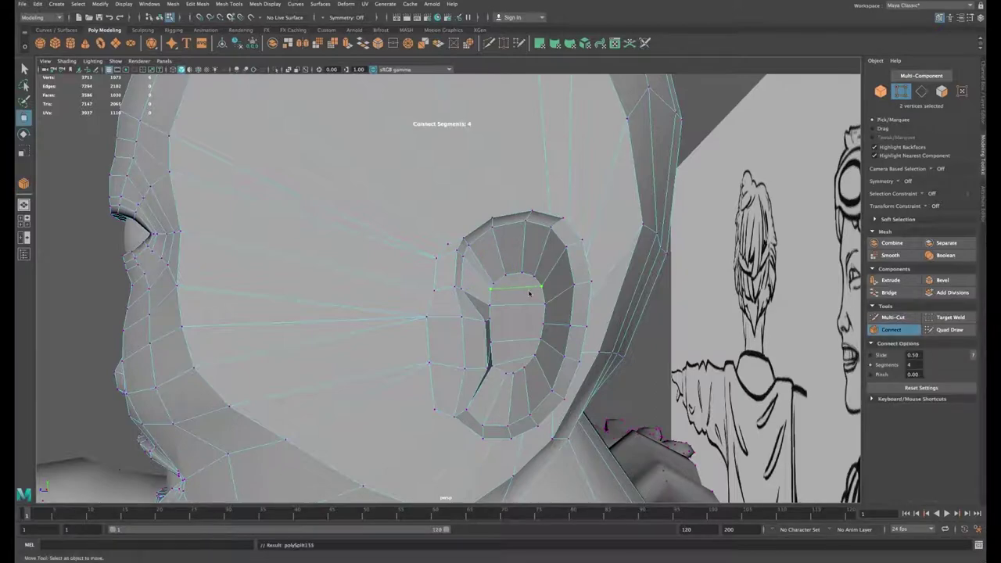
{"action": "scroll", "coordinate": [530, 293], "scroll_direction": "up", "scroll_amount": 3}
Step: Target-weld the surplus vertices on the inner ear's front edge and connect the remaining vertex pair across its middle
{"action": "left_click", "coordinate": [950, 317]}
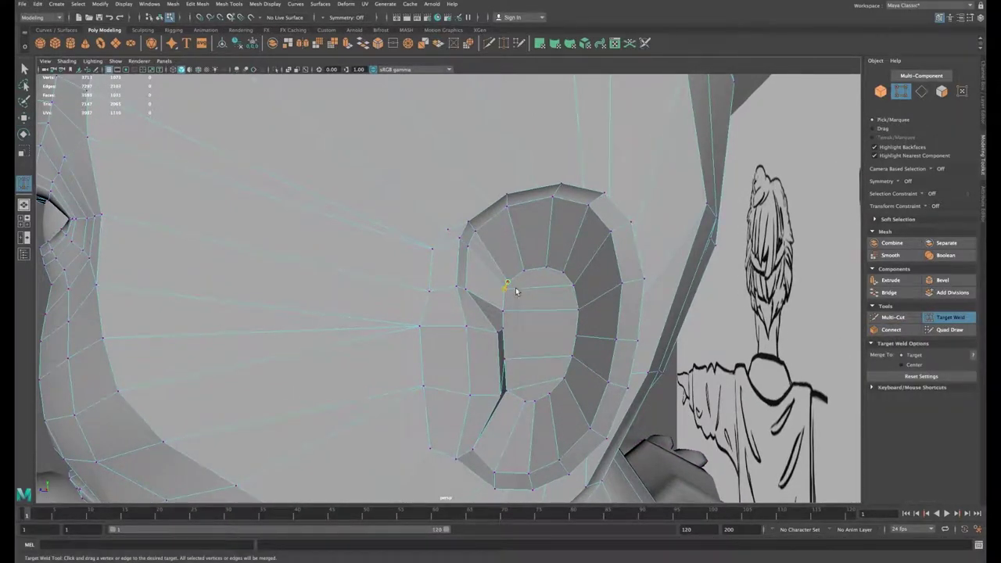
{"action": "left_click_drag", "start_coordinate": [515, 291], "coordinate": [503, 314], "text": "alt"}
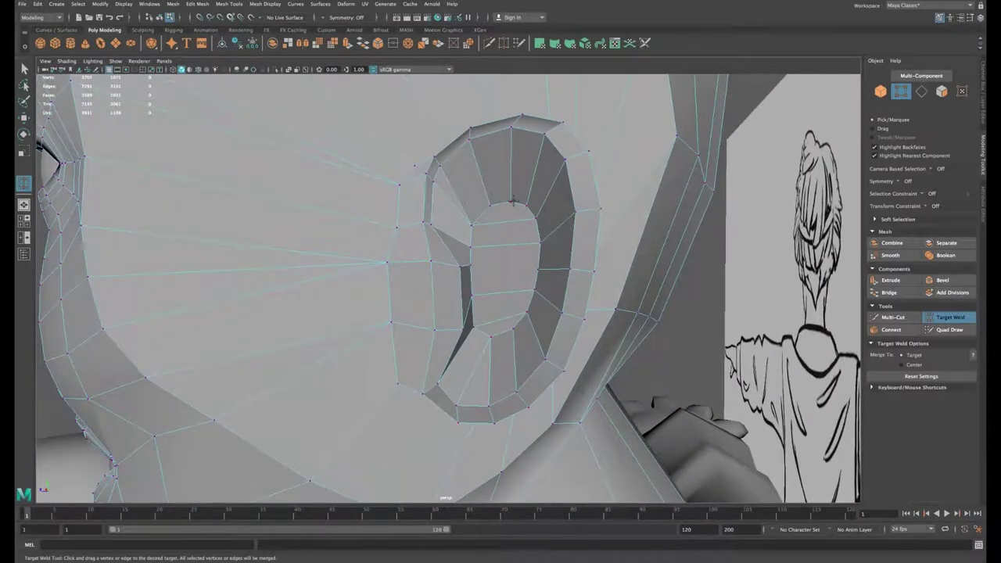
{"action": "left_click_drag", "start_coordinate": [553, 251], "coordinate": [557, 255], "text": "alt"}
{"action": "key", "text": "w"}
{"action": "left_click", "coordinate": [463, 268]}
{"action": "left_click", "coordinate": [539, 273], "text": "shift"}
{"action": "left_click", "coordinate": [890, 330]}
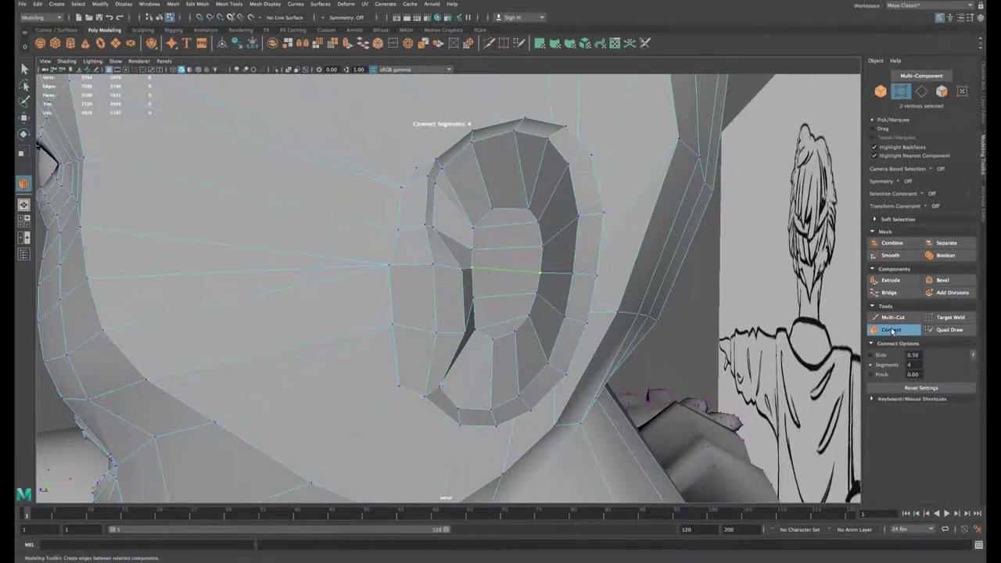
{"action": "key", "text": "w"}
Step: Move the vertex on the ear's front inner rim slightly forward toward the cheek
{"action": "left_click_drag", "start_coordinate": [504, 279], "coordinate": [536, 276], "text": "alt"}
{"action": "left_click", "coordinate": [442, 239]}
{"action": "left_click_drag", "start_coordinate": [422, 239], "coordinate": [413, 239]}
Step: Select all the edges of the head and ear and apply Soften Edge to them
{"action": "scroll", "coordinate": [494, 282], "scroll_direction": "down", "scroll_amount": 3}
{"action": "left_click_drag", "start_coordinate": [493, 281], "coordinate": [562, 211], "text": "alt"}
{"action": "right_click_drag", "start_coordinate": [561, 209], "coordinate": [561, 183]}
{"action": "scroll", "coordinate": [478, 251], "scroll_direction": "down", "scroll_amount": 5}
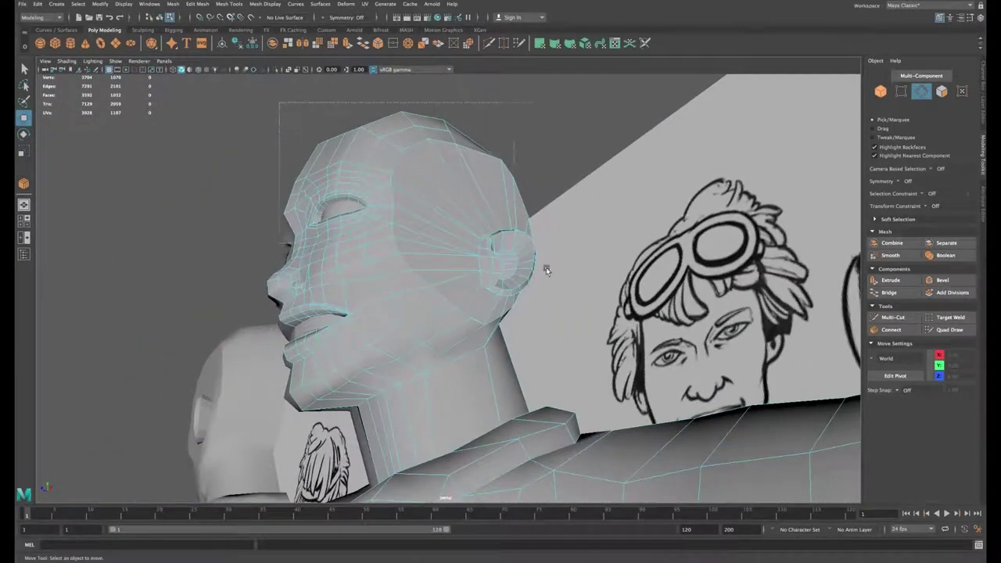
{"action": "left_click_drag", "start_coordinate": [546, 270], "coordinate": [606, 260]}
{"action": "left_click", "coordinate": [269, 7]}
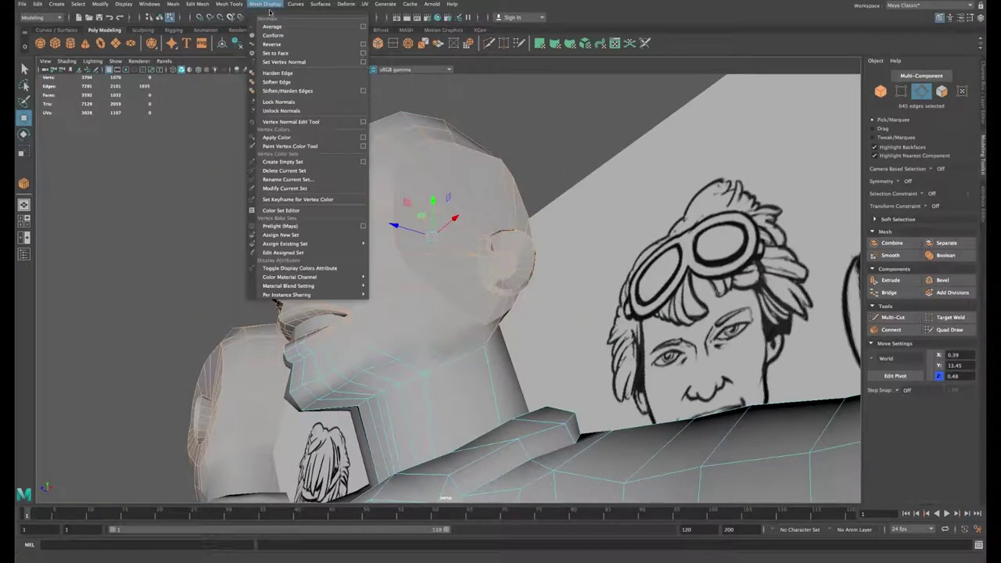
{"action": "left_click", "coordinate": [277, 81]}
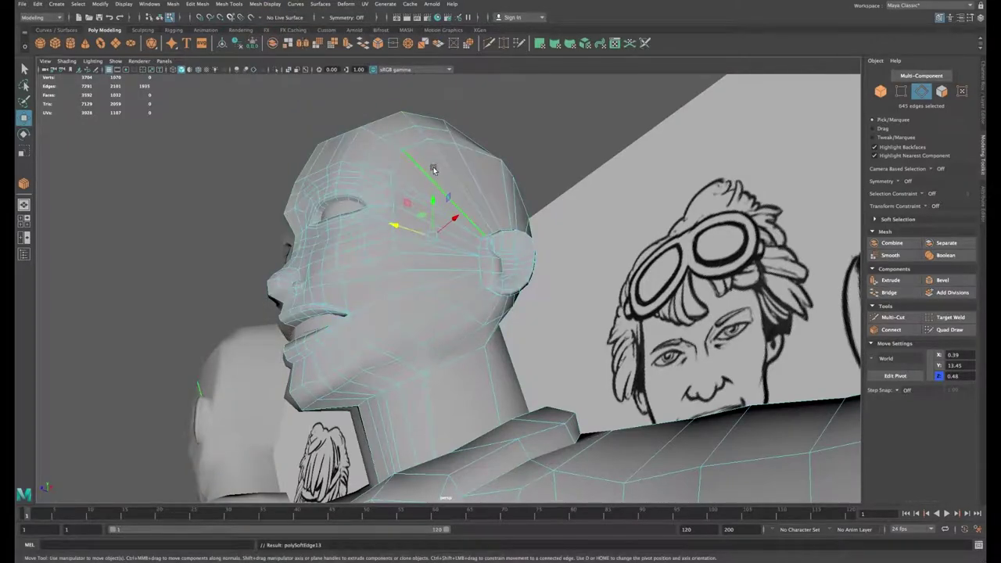
Step: Multi-Cut a new edge line over the back of the head, continuing down the neck to the collar
{"action": "right_click_drag", "start_coordinate": [434, 175], "coordinate": [481, 159]}
{"action": "left_click", "coordinate": [524, 143]}
{"action": "mouse_move", "coordinate": [516, 150]}
{"action": "left_mouse_down", "text": "alt"}
{"action": "mouse_move", "coordinate": [564, 185]}
{"action": "mouse_move", "coordinate": [392, 234]}
{"action": "mouse_move", "coordinate": [516, 209]}
{"action": "mouse_move", "coordinate": [474, 224]}
{"action": "mouse_move", "coordinate": [490, 211]}
{"action": "mouse_move", "coordinate": [717, 334]}
{"action": "left_mouse_up", "text": "alt"}
{"action": "left_click", "coordinate": [490, 211]}
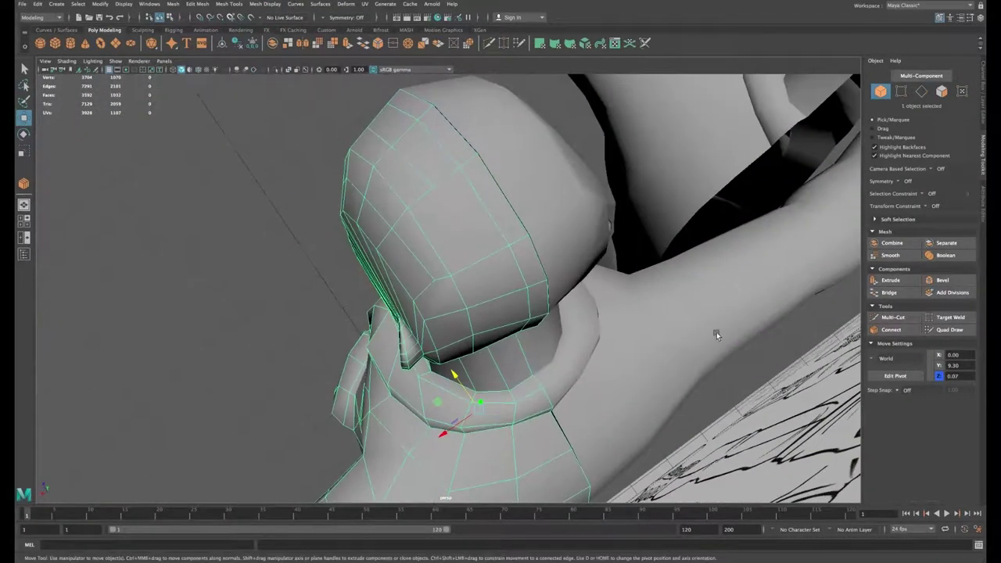
{"action": "left_click", "coordinate": [891, 317]}
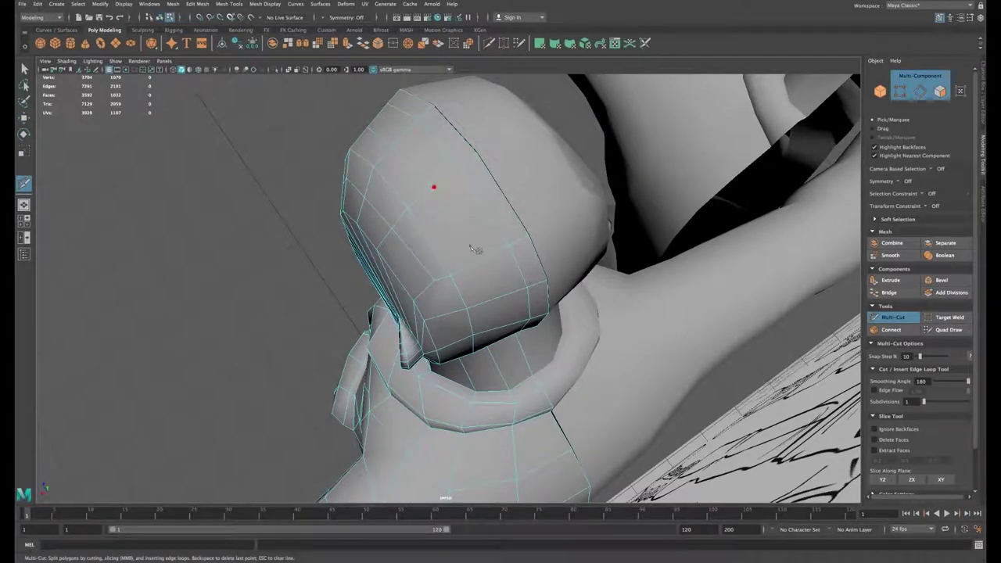
{"action": "left_click_drag", "start_coordinate": [503, 330], "coordinate": [534, 413], "text": "alt"}
{"action": "key", "text": "Return"}
{"action": "left_click", "coordinate": [491, 224]}
{"action": "middle_click_drag", "start_coordinate": [535, 413], "coordinate": [515, 390], "text": "alt"}
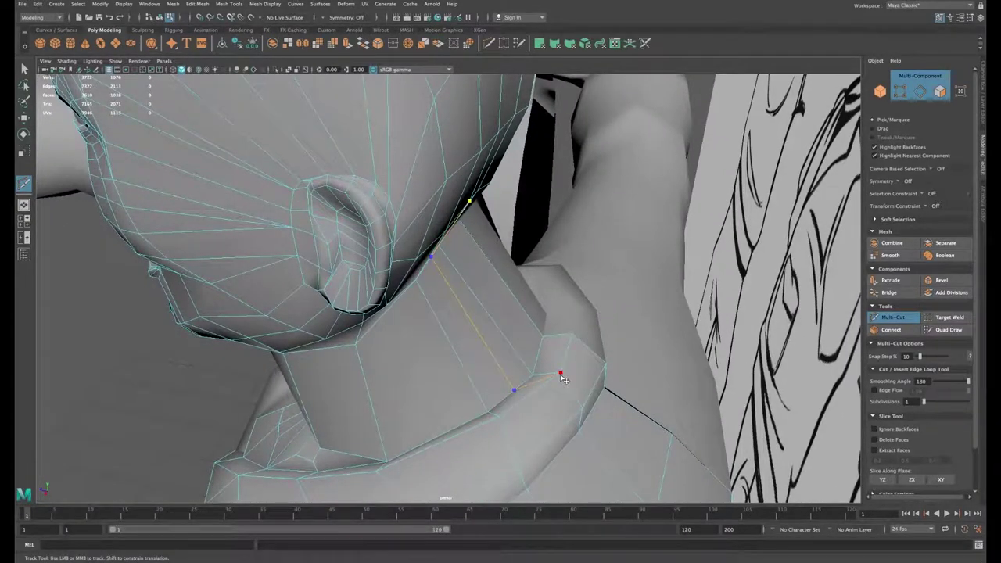
{"action": "left_click_drag", "start_coordinate": [516, 391], "coordinate": [440, 385], "text": "alt"}
{"action": "mouse_move", "coordinate": [439, 385]}
{"action": "middle_mouse_down", "text": "alt"}
{"action": "mouse_move", "coordinate": [444, 357]}
{"action": "mouse_move", "coordinate": [454, 393]}
{"action": "middle_mouse_up", "text": "alt"}
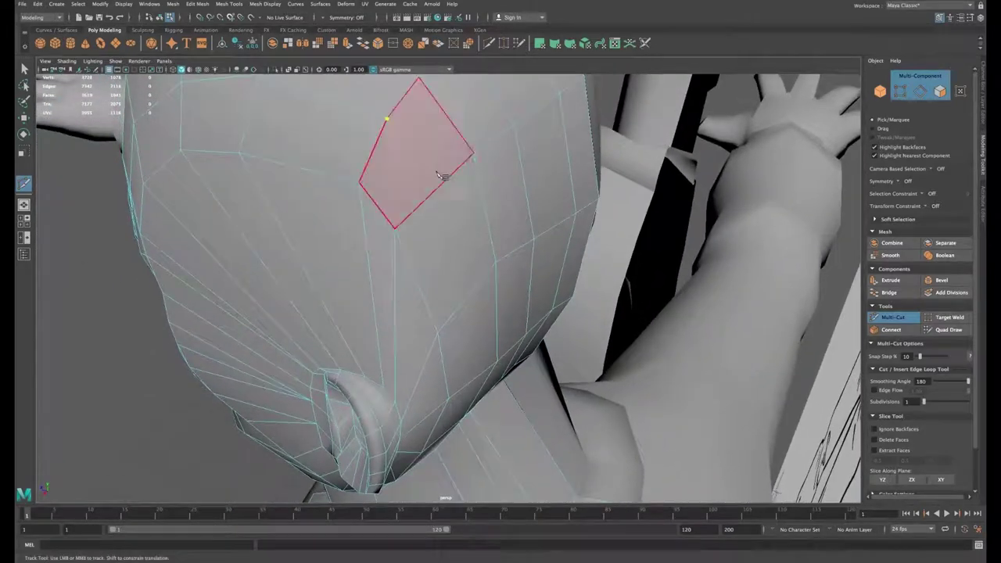
Step: Multi-Cut a second edge line from the upper head past the ear, under the jaw and down the neck to the collar
{"action": "left_click", "coordinate": [437, 189]}
{"action": "left_click", "coordinate": [463, 301]}
{"action": "mouse_move", "coordinate": [470, 402]}
{"action": "left_mouse_down", "text": "alt"}
{"action": "mouse_move", "coordinate": [394, 348]}
{"action": "mouse_move", "coordinate": [384, 362]}
{"action": "mouse_move", "coordinate": [398, 384]}
{"action": "mouse_move", "coordinate": [409, 324]}
{"action": "mouse_move", "coordinate": [425, 369]}
{"action": "mouse_move", "coordinate": [414, 375]}
{"action": "mouse_move", "coordinate": [485, 397]}
{"action": "mouse_move", "coordinate": [495, 430]}
{"action": "left_mouse_up", "text": "alt"}
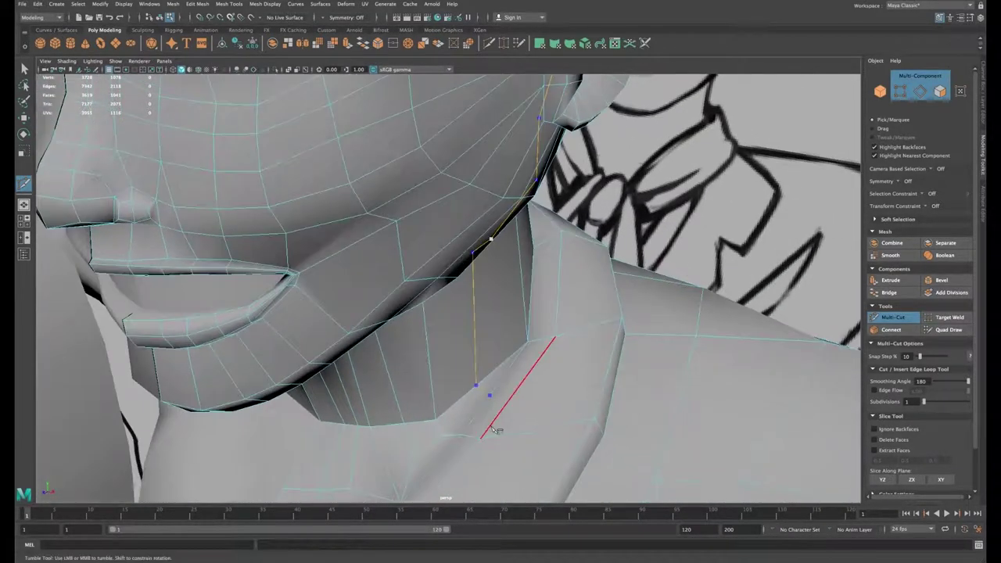
{"action": "key", "text": "w"}
Step: Connect the two vertices on the underside of the jaw where it meets the neck
{"action": "left_click", "coordinate": [477, 362]}
{"action": "left_click_drag", "start_coordinate": [480, 358], "coordinate": [504, 334], "text": "alt"}
{"action": "left_click_drag", "start_coordinate": [504, 334], "coordinate": [456, 279], "text": "alt"}
{"action": "right_click_drag", "start_coordinate": [438, 294], "coordinate": [397, 301]}
{"action": "left_click", "coordinate": [384, 305]}
{"action": "left_click", "coordinate": [423, 299], "text": "shift"}
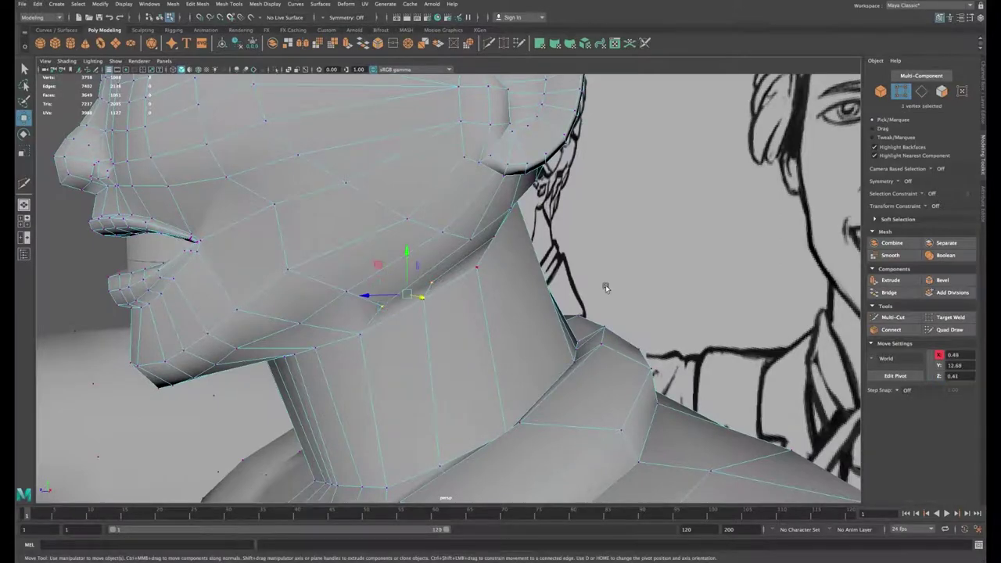
{"action": "left_click", "coordinate": [890, 329]}
{"action": "key", "text": "w"}
Step: Connect the next pair of vertices farther back along the jaw line, below the ear
{"action": "left_click_drag", "start_coordinate": [512, 293], "coordinate": [478, 282], "text": "alt"}
{"action": "left_click", "coordinate": [395, 247]}
{"action": "left_click", "coordinate": [430, 245], "text": "shift"}
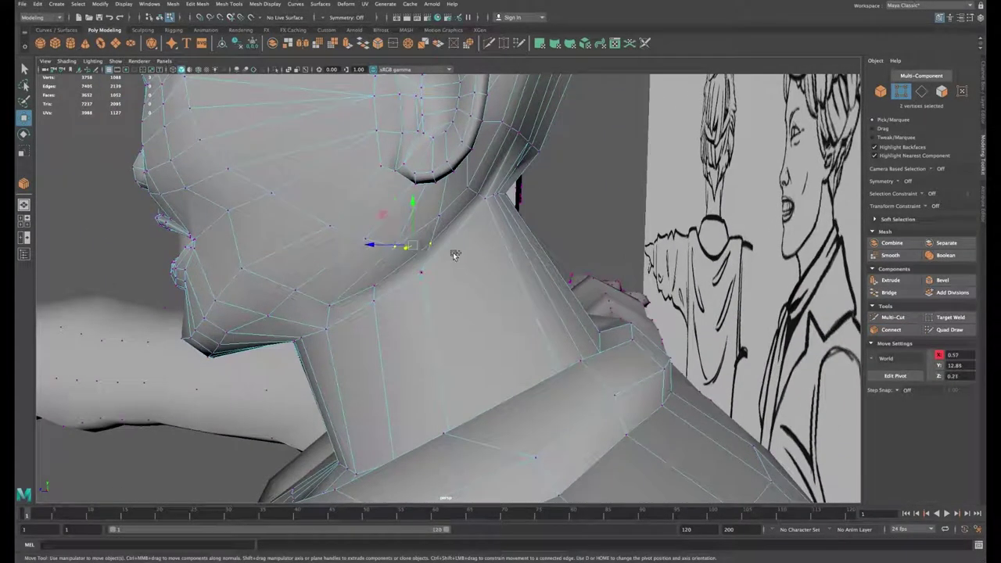
{"action": "left_click", "coordinate": [891, 329]}
{"action": "key", "text": "w"}
Step: Select the edges across the neck panel below the ear and connect them with a new line down to the collar
{"action": "left_click_drag", "start_coordinate": [411, 252], "coordinate": [458, 270], "text": "alt"}
{"action": "right_click_drag", "start_coordinate": [461, 241], "coordinate": [460, 200]}
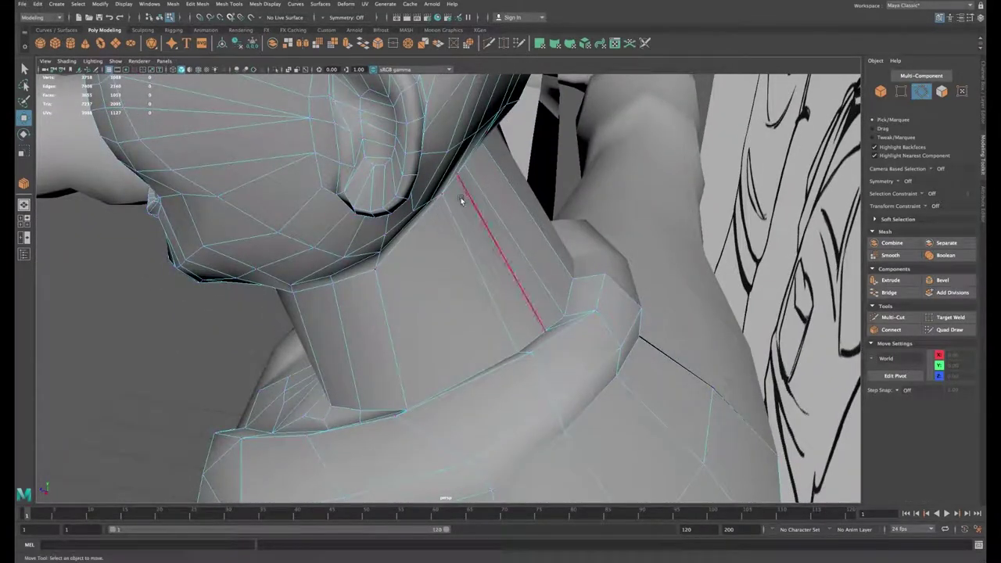
{"action": "left_click", "coordinate": [401, 241]}
{"action": "left_click_drag", "start_coordinate": [401, 241], "coordinate": [444, 293], "text": "alt"}
{"action": "left_click", "coordinate": [480, 375], "text": "shift"}
{"action": "left_click", "coordinate": [893, 330]}
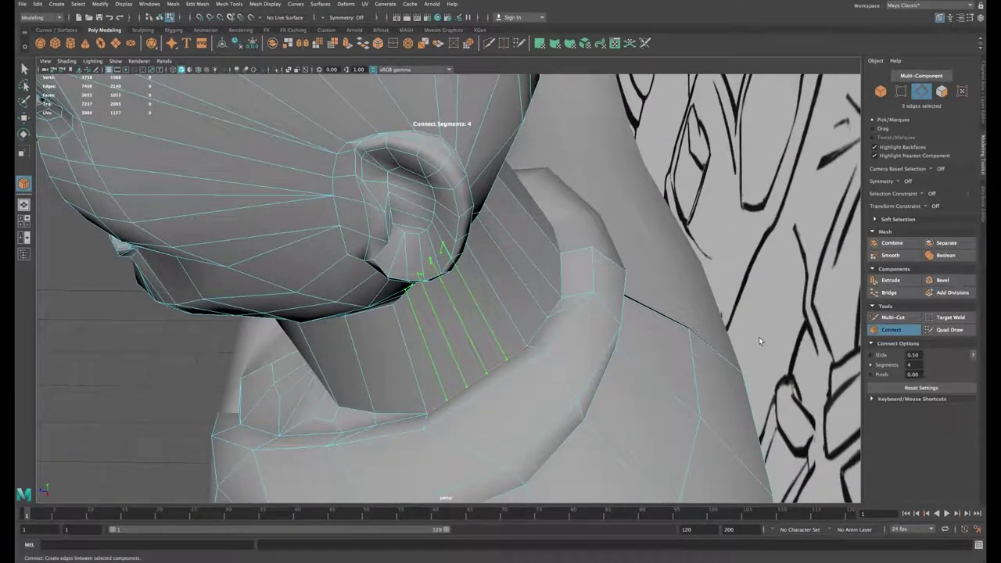
{"action": "left_click_drag", "start_coordinate": [601, 341], "coordinate": [416, 197], "text": "alt"}
{"action": "key", "text": "w"}
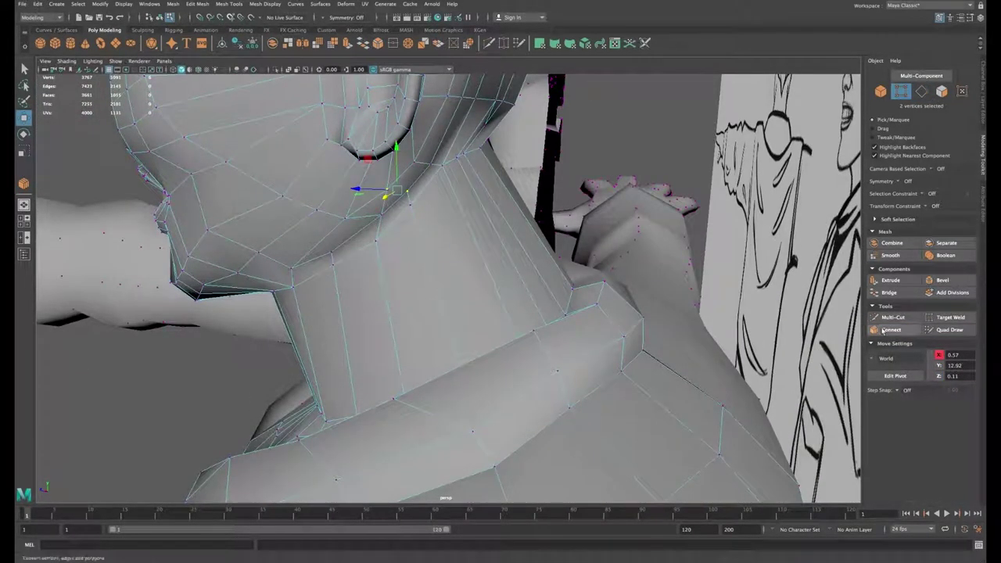
Step: Connect the jaw and neck vertices beneath the ear and nudge the vertex behind the jaw into place
{"action": "left_click", "coordinate": [891, 330]}
{"action": "key", "text": "w"}
{"action": "left_click_drag", "start_coordinate": [465, 282], "coordinate": [400, 207], "text": "alt"}
{"action": "right_click", "coordinate": [398, 205]}
{"action": "right_click_drag", "start_coordinate": [399, 205], "coordinate": [354, 206]}
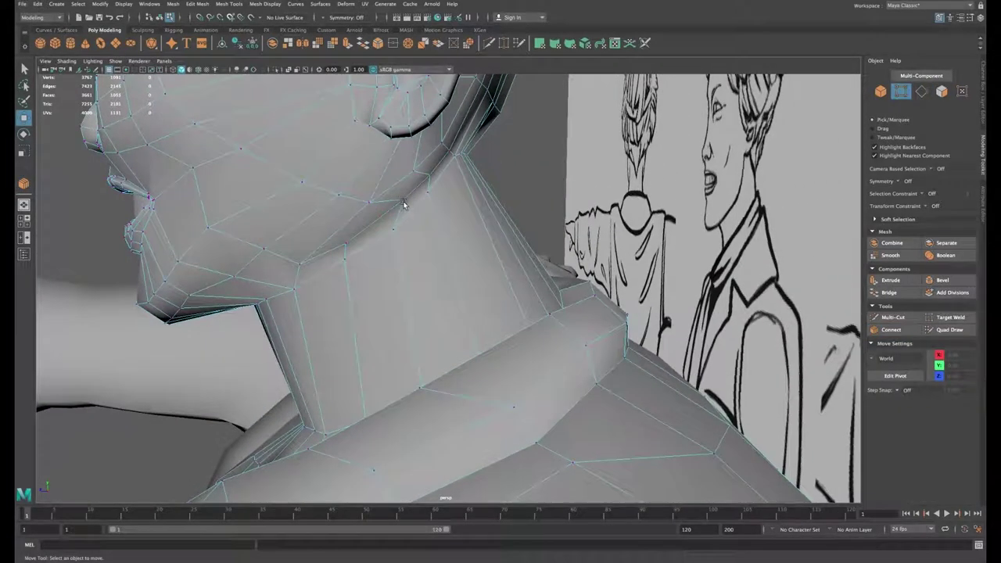
{"action": "left_click", "coordinate": [423, 179]}
{"action": "left_click_drag", "start_coordinate": [460, 214], "coordinate": [459, 164], "text": "alt"}
{"action": "mouse_move", "coordinate": [427, 193]}
{"action": "left_mouse_down"}
{"action": "mouse_move", "coordinate": [431, 201]}
{"action": "mouse_move", "coordinate": [475, 184]}
{"action": "mouse_move", "coordinate": [462, 217]}
{"action": "mouse_move", "coordinate": [462, 161]}
{"action": "mouse_move", "coordinate": [469, 181]}
{"action": "mouse_move", "coordinate": [429, 186]}
{"action": "left_mouse_up"}
Step: Slide the vertices around the nape along X to even out the edge spacing where head meets neck
{"action": "left_click", "coordinate": [471, 181]}
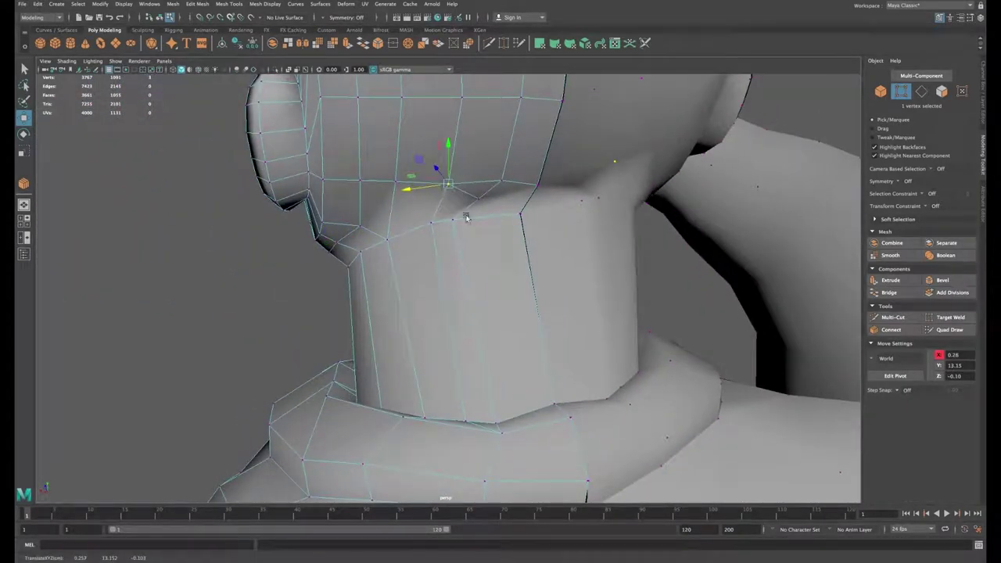
{"action": "left_click", "coordinate": [454, 220]}
{"action": "left_click_drag", "start_coordinate": [428, 224], "coordinate": [455, 221]}
{"action": "left_click", "coordinate": [502, 181]}
{"action": "left_click_drag", "start_coordinate": [487, 186], "coordinate": [481, 186]}
Step: Delete the surplus edge at the nape between the back of the head and the neck
{"action": "right_click_drag", "start_coordinate": [509, 215], "coordinate": [507, 186]}
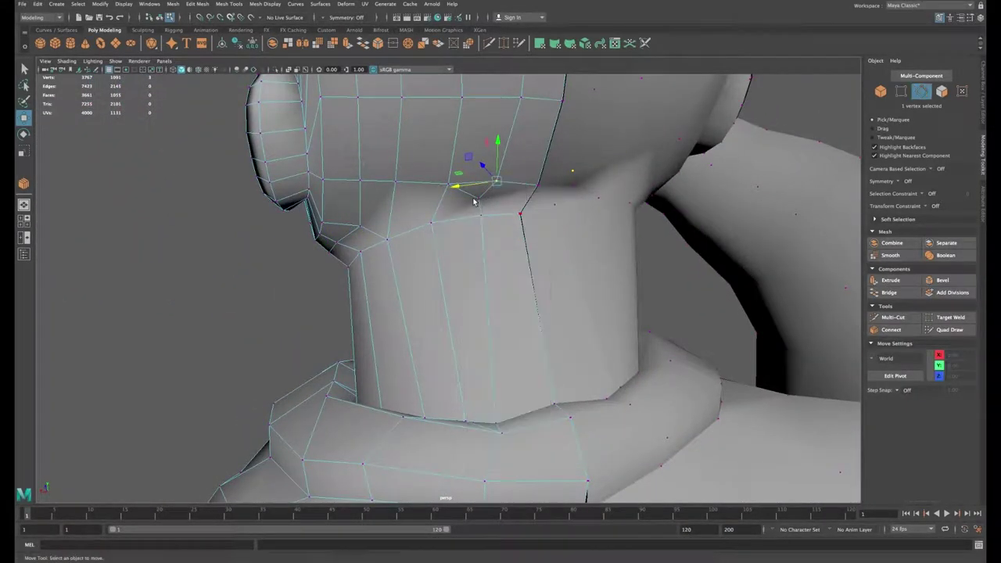
{"action": "left_click", "coordinate": [465, 193]}
{"action": "key", "text": "Delete"}
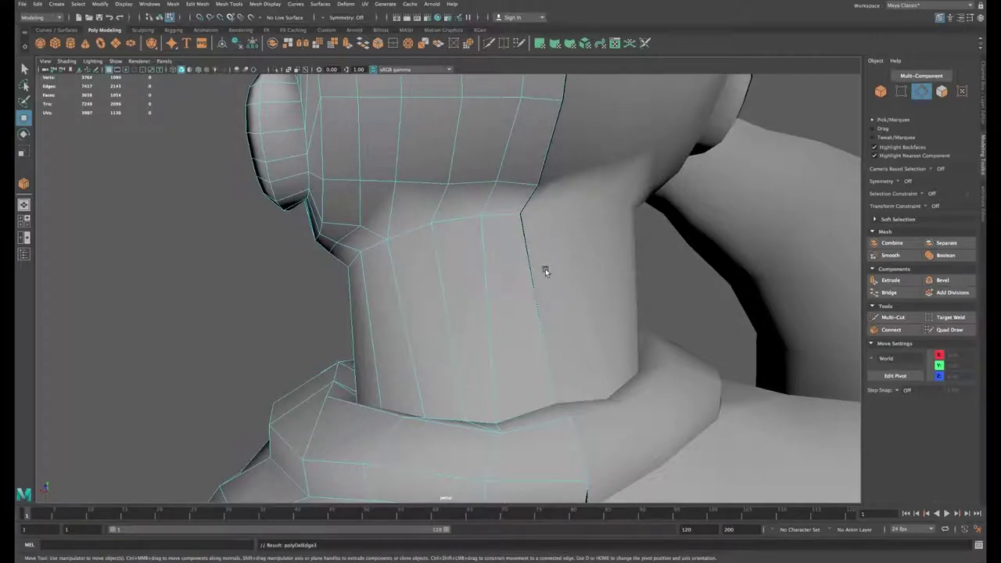
Step: Reposition the edge and vertices along the lower rim of the back of the head for a smoother contour
{"action": "left_click_drag", "start_coordinate": [546, 272], "coordinate": [458, 366], "text": "alt"}
{"action": "left_click", "coordinate": [465, 381]}
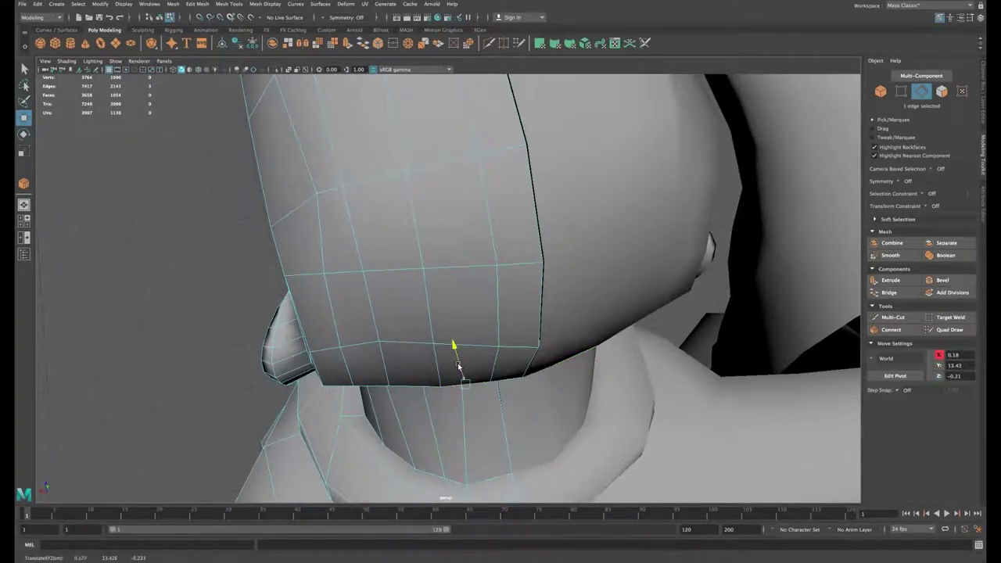
{"action": "right_click_drag", "start_coordinate": [334, 347], "coordinate": [331, 376]}
{"action": "right_click_drag", "start_coordinate": [298, 348], "coordinate": [299, 349]}
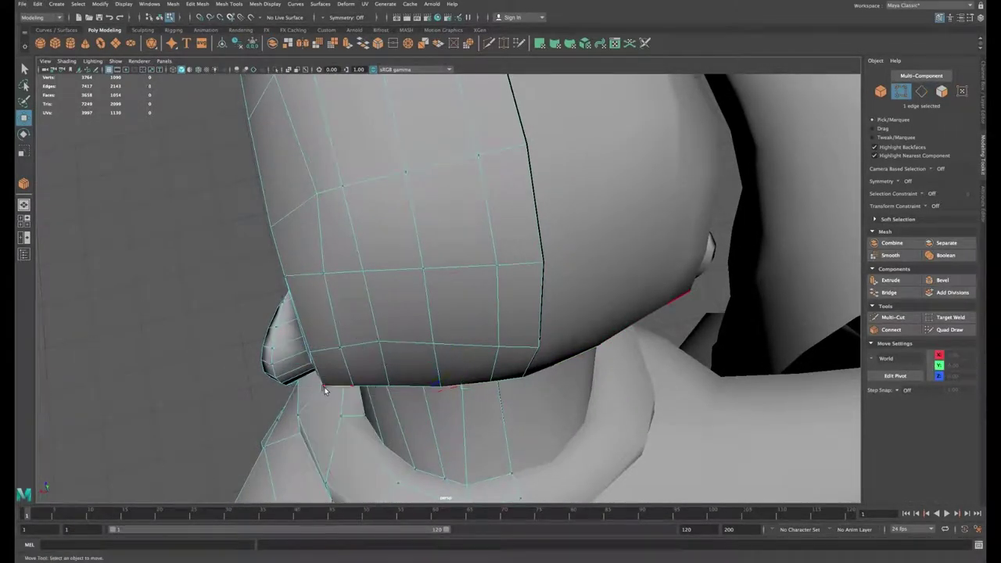
{"action": "left_click", "coordinate": [329, 387]}
{"action": "left_click_drag", "start_coordinate": [323, 388], "coordinate": [282, 295]}
{"action": "left_click", "coordinate": [434, 378]}
{"action": "left_click", "coordinate": [314, 380]}
{"action": "left_click", "coordinate": [341, 378]}
Step: Adjust individual vertices on the lower two rows at the back of the skull to round it evenly
{"action": "left_click_drag", "start_coordinate": [406, 314], "coordinate": [407, 345], "text": "alt"}
{"action": "left_click", "coordinate": [485, 416]}
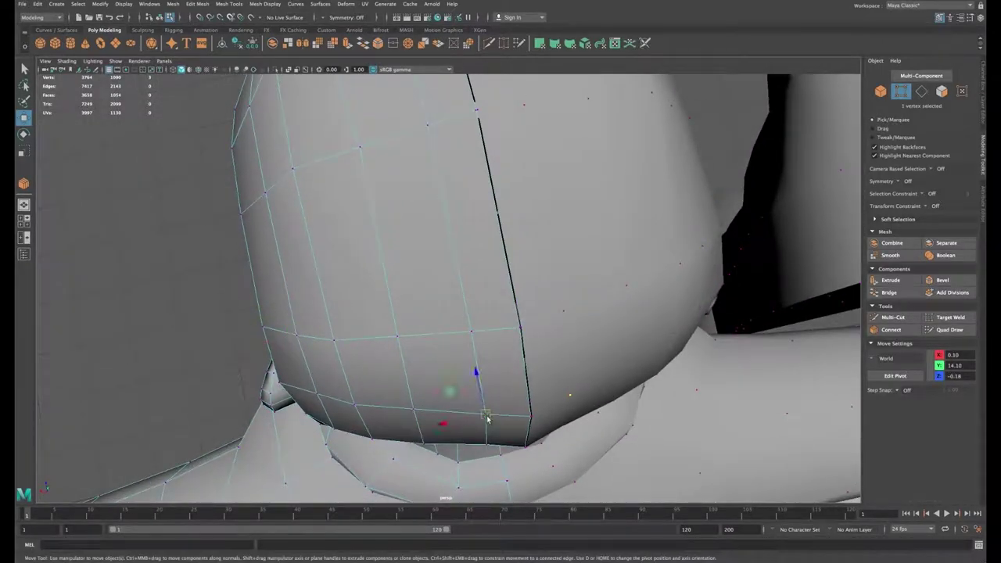
{"action": "left_click", "coordinate": [487, 444]}
{"action": "left_click_drag", "start_coordinate": [485, 416], "coordinate": [486, 448]}
{"action": "left_click", "coordinate": [423, 445]}
{"action": "left_click", "coordinate": [412, 410]}
{"action": "left_click_drag", "start_coordinate": [412, 409], "coordinate": [479, 334]}
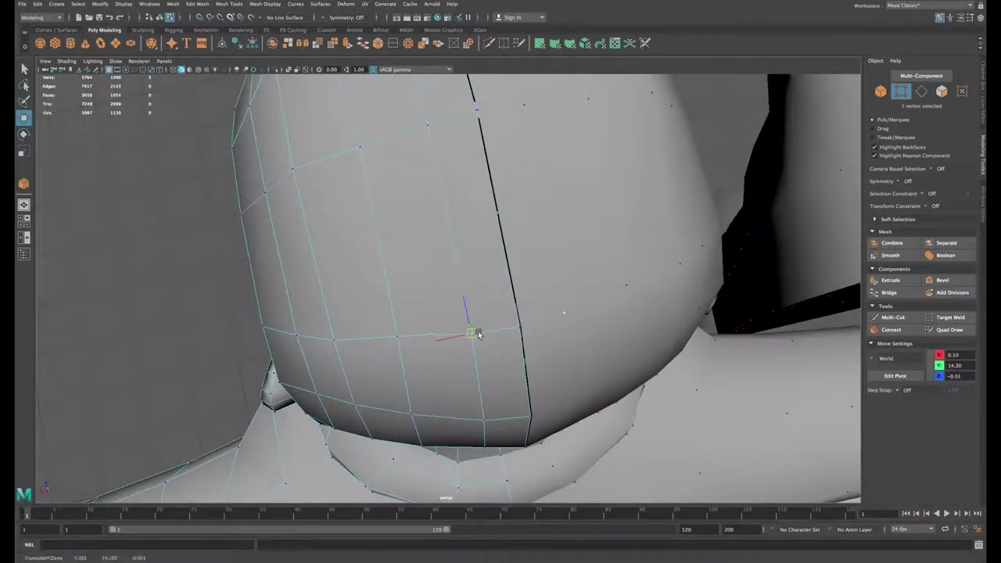
{"action": "left_click", "coordinate": [400, 341]}
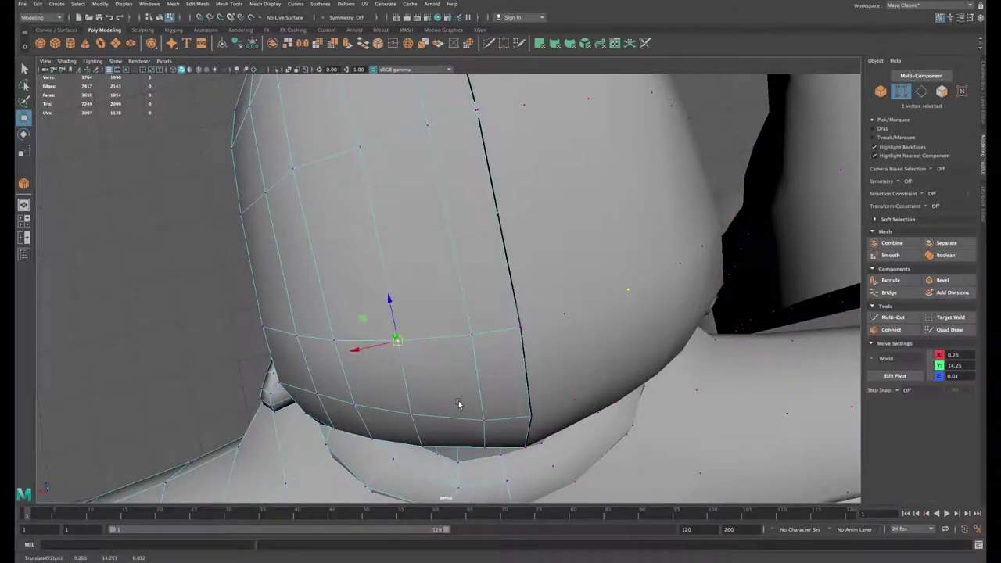
Step: Reposition the vertices along the lower edge of the back of the head where it meets the neck
{"action": "left_click_drag", "start_coordinate": [459, 405], "coordinate": [473, 388], "text": "alt"}
{"action": "left_click", "coordinate": [535, 468]}
{"action": "left_click_drag", "start_coordinate": [535, 469], "coordinate": [536, 473]}
{"action": "left_click", "coordinate": [471, 476]}
{"action": "mouse_move", "coordinate": [470, 476]}
{"action": "left_mouse_down"}
{"action": "mouse_move", "coordinate": [512, 364]}
{"action": "mouse_move", "coordinate": [472, 345]}
{"action": "mouse_move", "coordinate": [458, 182]}
{"action": "left_mouse_up"}
Step: Insert two edge loops around the neck by connecting its vertical edges with 2 segments
{"action": "mouse_move", "coordinate": [316, 194]}
{"action": "left_mouse_down", "text": "alt"}
{"action": "mouse_move", "coordinate": [391, 251]}
{"action": "mouse_move", "coordinate": [302, 245]}
{"action": "left_mouse_up", "text": "alt"}
{"action": "right_click_drag", "start_coordinate": [302, 246], "coordinate": [361, 294], "text": "alt"}
{"action": "left_click", "coordinate": [373, 320]}
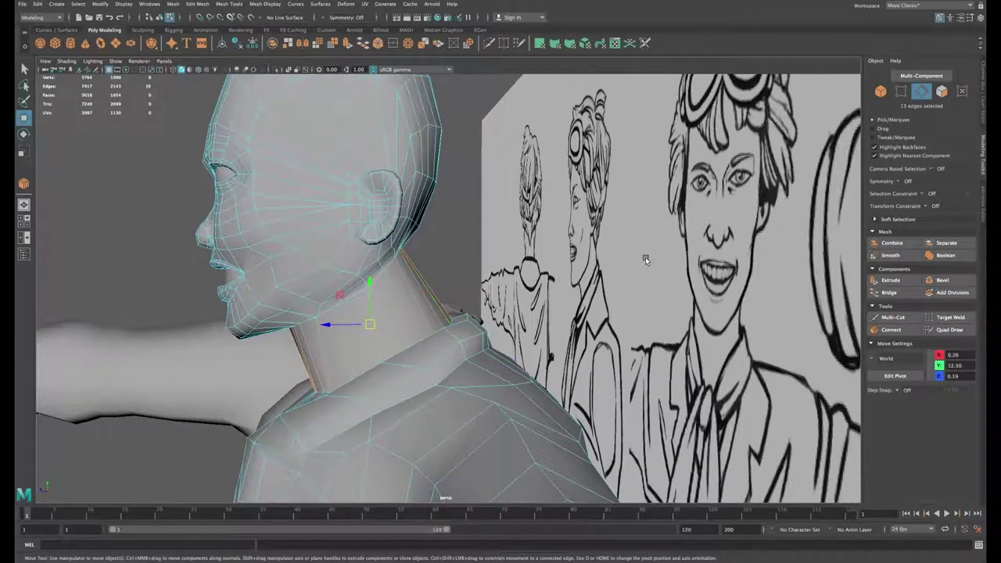
{"action": "left_click", "coordinate": [891, 329]}
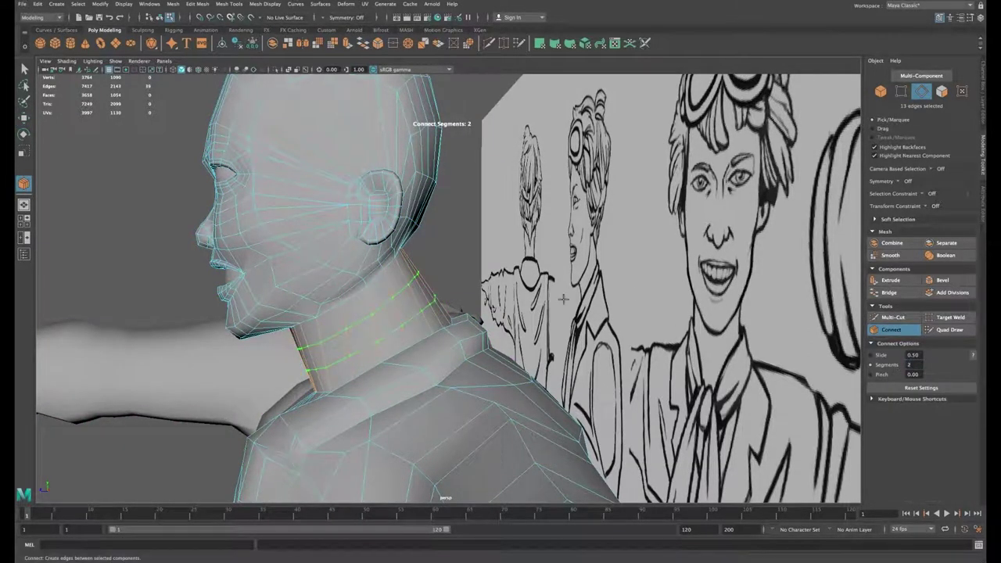
{"action": "key", "text": "w"}
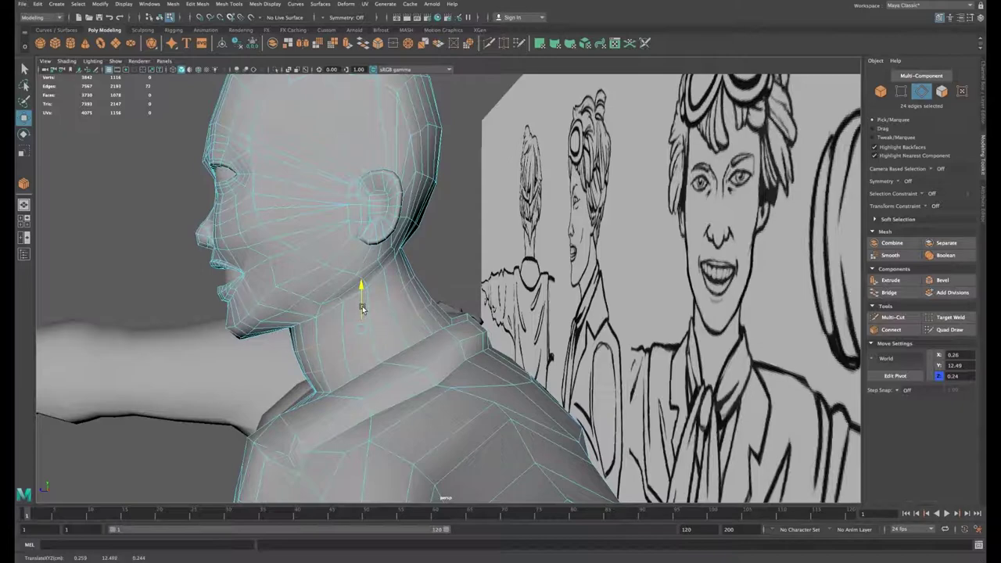
Step: Adjust the new neck edge loops and shift an edge on the side of the neck along X
{"action": "left_click_drag", "start_coordinate": [361, 309], "coordinate": [478, 310], "text": "alt"}
{"action": "key", "text": "r"}
{"action": "key", "text": "w"}
{"action": "left_click_drag", "start_coordinate": [479, 314], "coordinate": [509, 276], "text": "alt"}
{"action": "left_click", "coordinate": [497, 254]}
{"action": "left_click_drag", "start_coordinate": [518, 253], "coordinate": [511, 253]}
Step: In the front view, reposition the outer edges of the neck below the jaw to follow the reference outline
{"action": "key", "text": "space"}
{"action": "key", "text": "space"}
{"action": "right_click_drag", "start_coordinate": [362, 394], "coordinate": [258, 383], "text": "alt"}
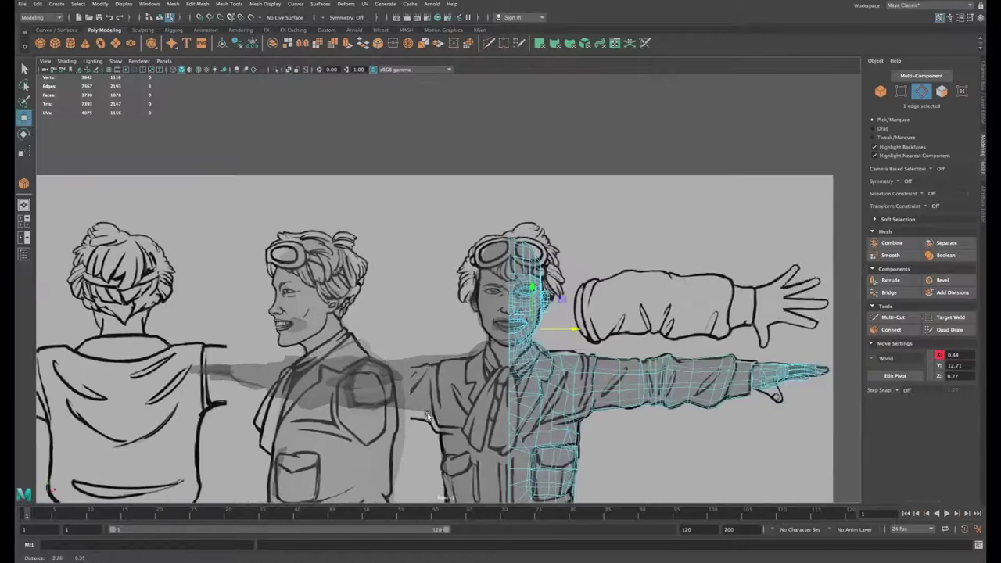
{"action": "middle_click_drag", "start_coordinate": [500, 391], "coordinate": [425, 365], "text": "alt"}
{"action": "right_click_drag", "start_coordinate": [426, 365], "coordinate": [539, 377], "text": "alt"}
{"action": "middle_click_drag", "start_coordinate": [540, 377], "coordinate": [514, 263], "text": "alt"}
{"action": "right_click_drag", "start_coordinate": [514, 264], "coordinate": [532, 267], "text": "alt"}
{"action": "left_click", "coordinate": [475, 316]}
{"action": "left_click_drag", "start_coordinate": [494, 319], "coordinate": [474, 351]}
{"action": "left_click", "coordinate": [460, 347]}
{"action": "left_click", "coordinate": [467, 315]}
{"action": "left_click_drag", "start_coordinate": [493, 316], "coordinate": [487, 316]}
{"action": "left_click", "coordinate": [516, 290]}
{"action": "key", "text": "space"}
{"action": "key", "text": "space"}
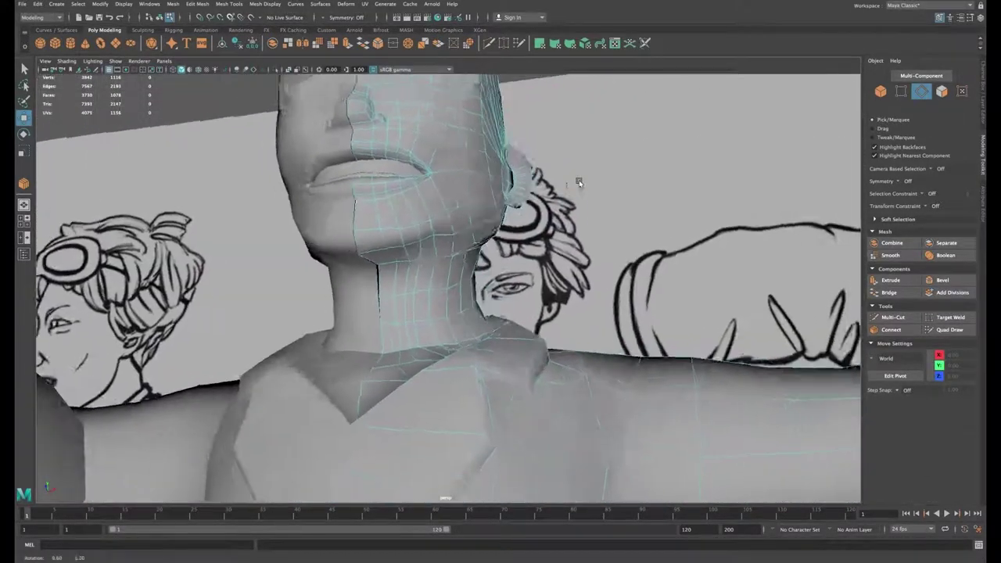
Step: Adjust individual vertices along the chin, jawline and lower cheek to even out the edge flow
{"action": "left_click_drag", "start_coordinate": [579, 181], "coordinate": [439, 237], "text": "alt"}
{"action": "left_click", "coordinate": [467, 234]}
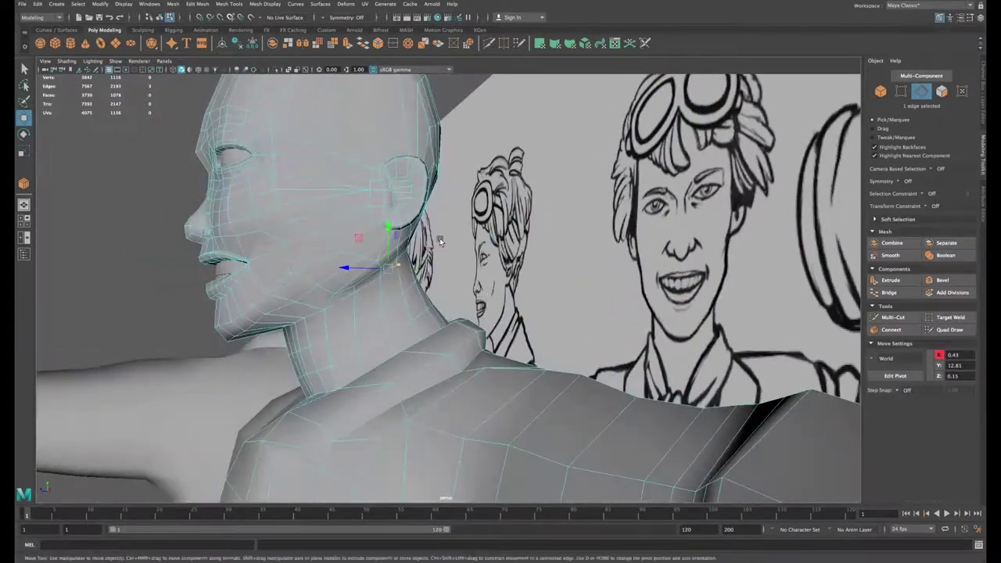
{"action": "right_click_drag", "start_coordinate": [262, 317], "coordinate": [222, 315]}
{"action": "left_click", "coordinate": [267, 314]}
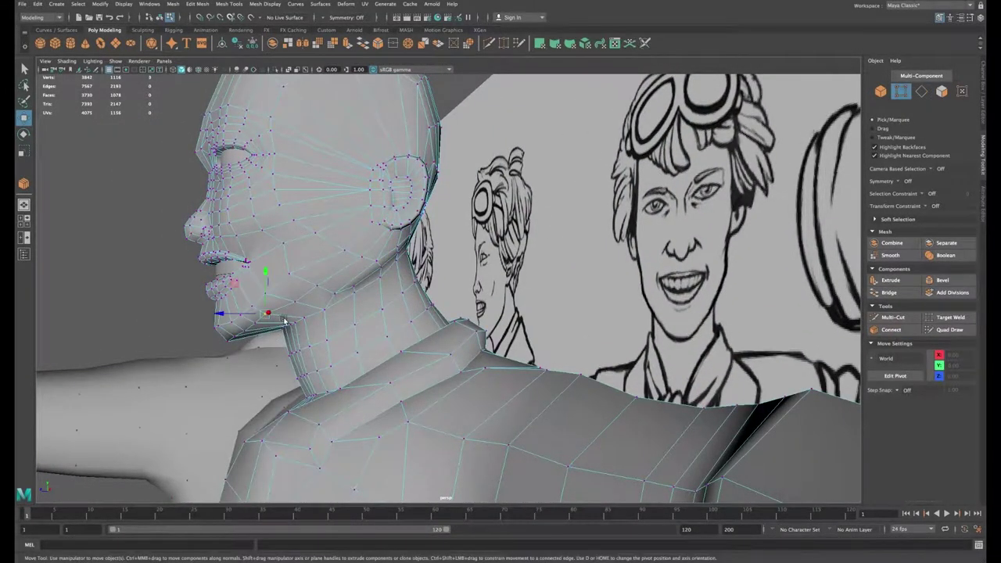
{"action": "left_click_drag", "start_coordinate": [286, 321], "coordinate": [239, 304], "text": "alt"}
{"action": "left_click", "coordinate": [239, 320]}
{"action": "left_click", "coordinate": [230, 325]}
{"action": "left_click_drag", "start_coordinate": [231, 314], "coordinate": [232, 313]}
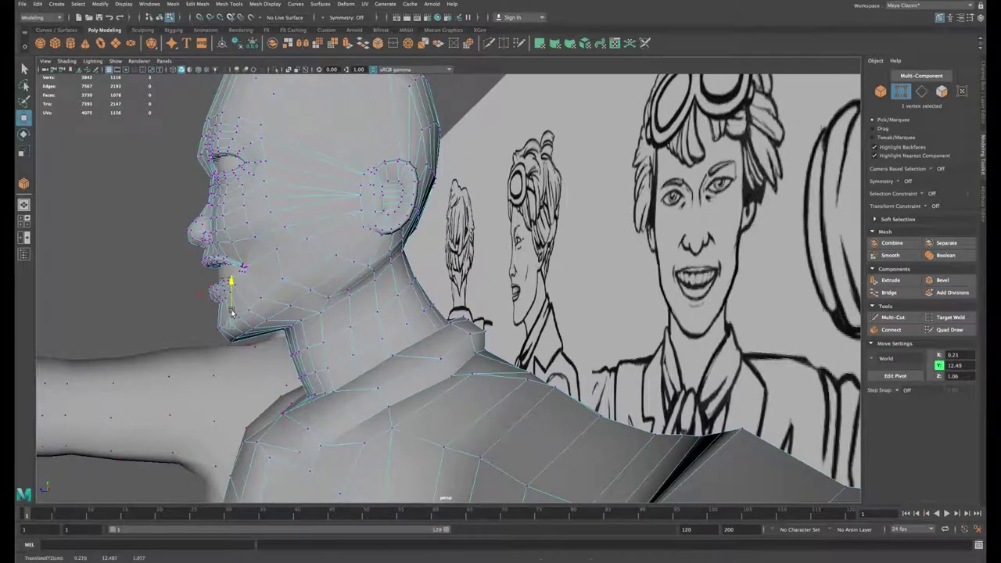
{"action": "left_click", "coordinate": [262, 299]}
{"action": "left_click_drag", "start_coordinate": [275, 298], "coordinate": [331, 258]}
{"action": "left_click", "coordinate": [282, 253]}
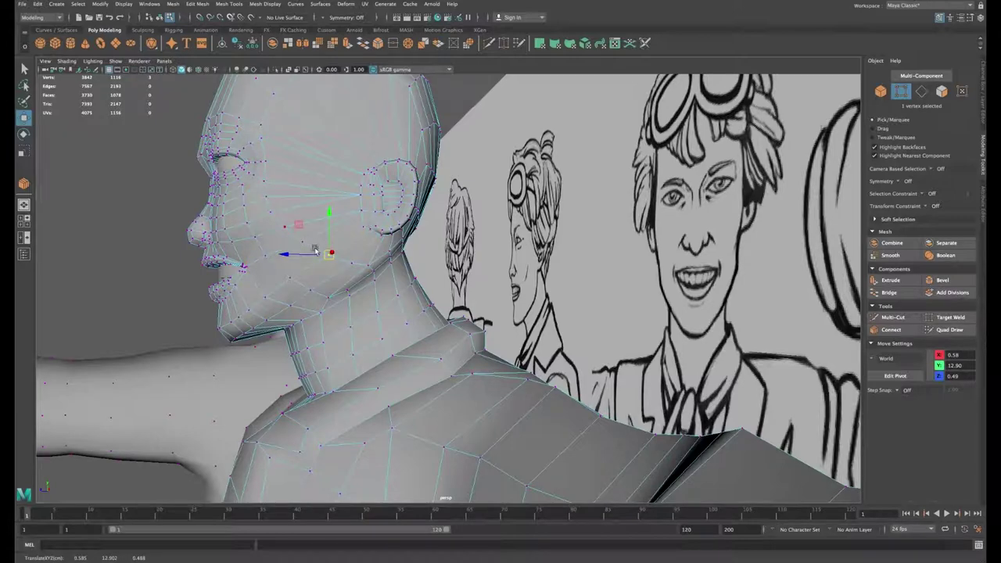
Step: Insert an edge loop around the mouth and across the chin with Multi-Cut
{"action": "left_click_drag", "start_coordinate": [255, 269], "coordinate": [339, 273], "text": "alt"}
{"action": "middle_click_drag", "start_coordinate": [339, 272], "coordinate": [438, 278], "text": "alt"}
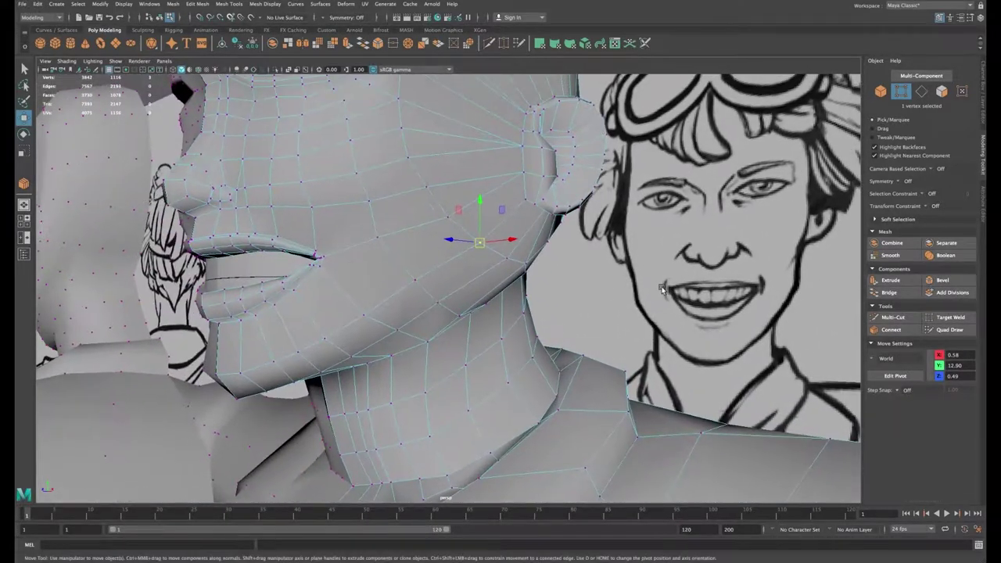
{"action": "left_click", "coordinate": [892, 318]}
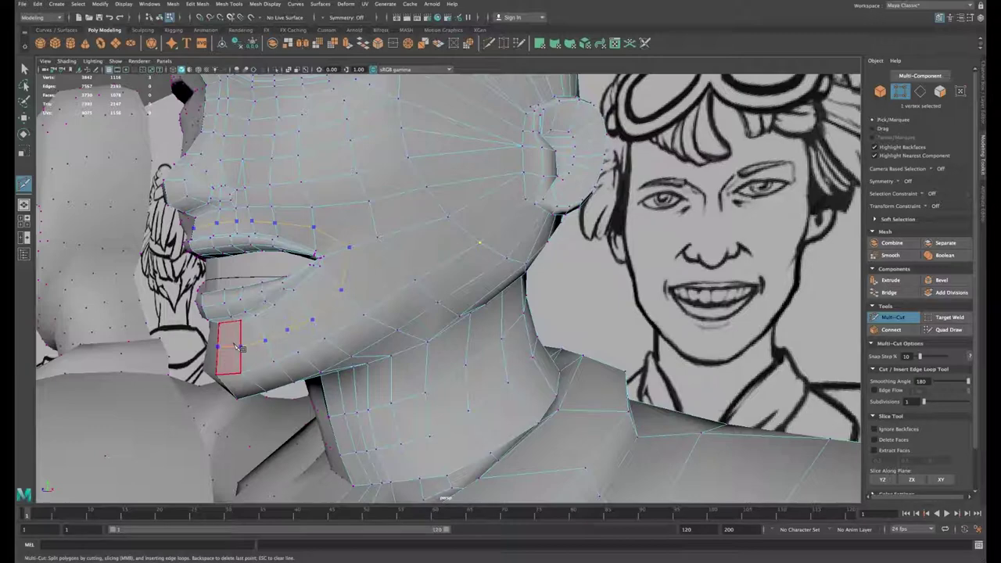
{"action": "key", "text": "Return"}
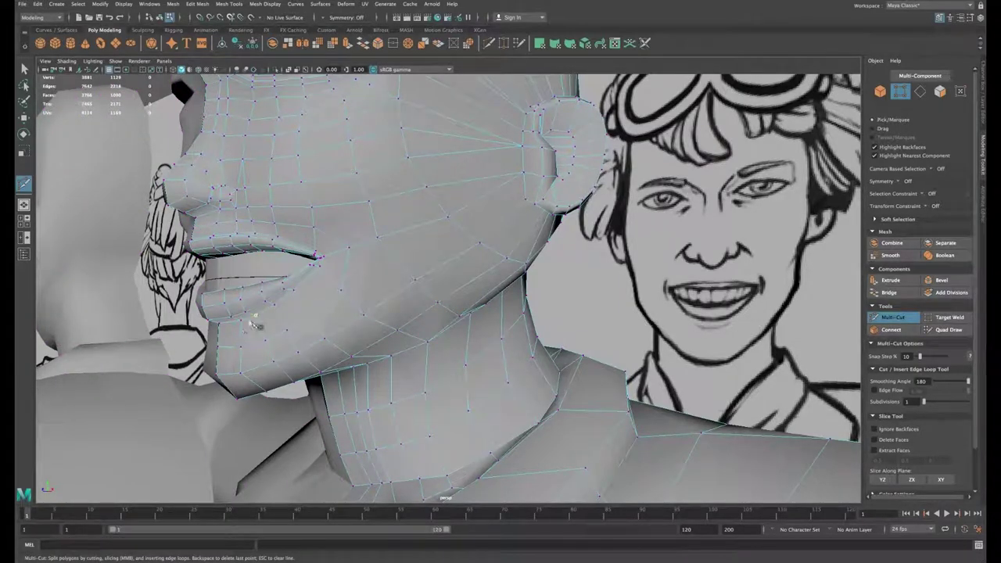
Step: Bevel the edge loop running around the mouth and across the chin
{"action": "key", "text": "w"}
{"action": "right_click_drag", "start_coordinate": [334, 244], "coordinate": [333, 220]}
{"action": "left_click", "coordinate": [942, 280]}
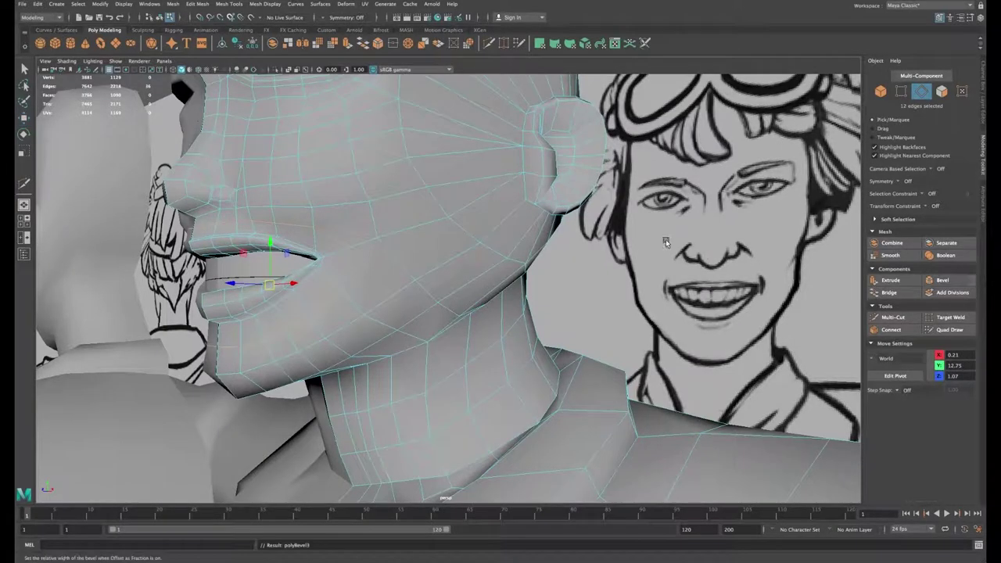
Step: In the orthographic view with the profile drawing, move the chin's front vertices onto the reference outline
{"action": "left_click_drag", "start_coordinate": [224, 339], "coordinate": [452, 314], "text": "alt"}
{"action": "key", "text": "space"}
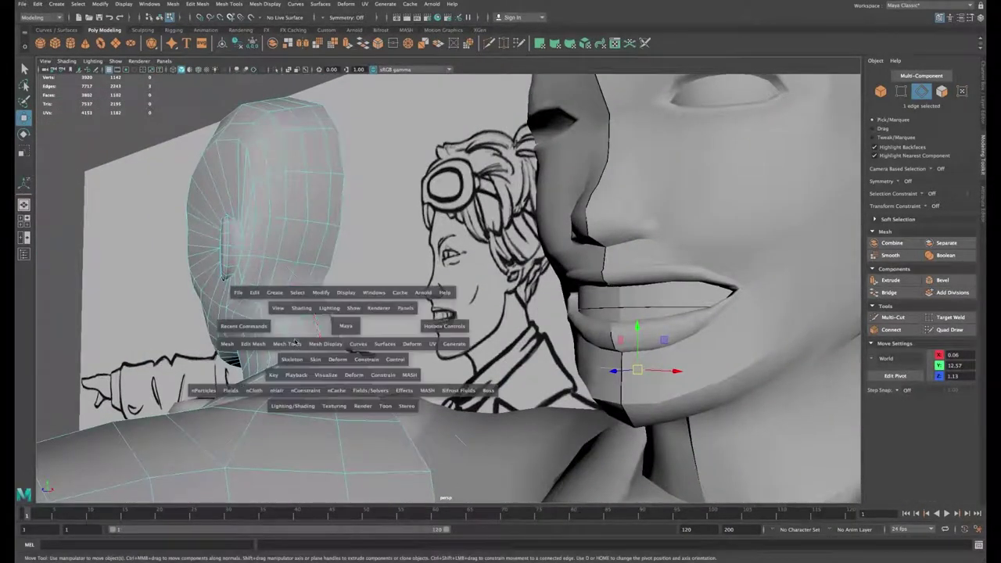
{"action": "key", "text": "space"}
{"action": "key", "text": "f"}
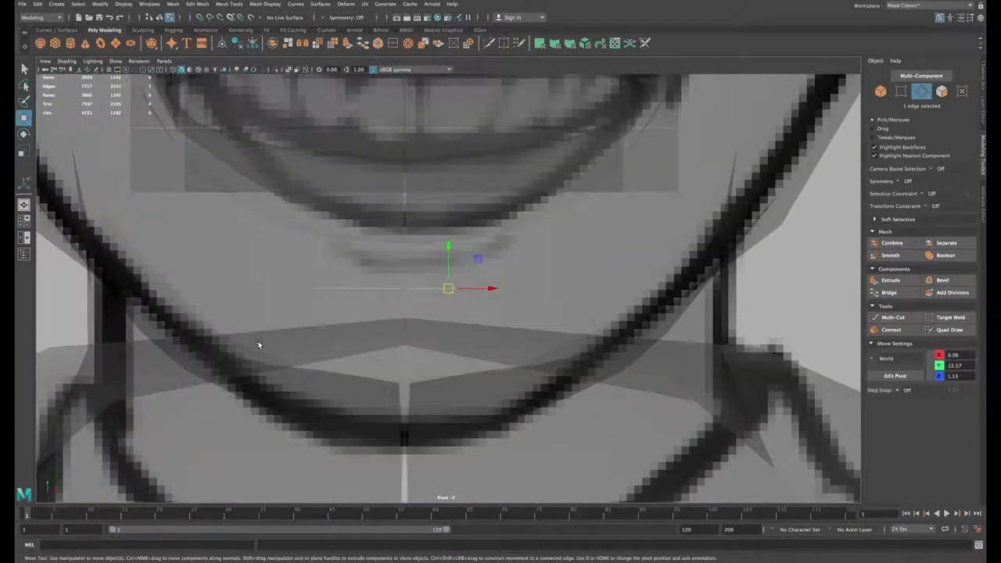
{"action": "scroll", "coordinate": [258, 341], "scroll_direction": "down", "scroll_amount": 15}
{"action": "left_click", "coordinate": [336, 282]}
{"action": "scroll", "coordinate": [337, 281], "scroll_direction": "up", "scroll_amount": 8}
{"action": "middle_click_drag", "start_coordinate": [235, 274], "coordinate": [361, 288], "text": "alt"}
{"action": "scroll", "coordinate": [398, 317], "scroll_direction": "up", "scroll_amount": 10}
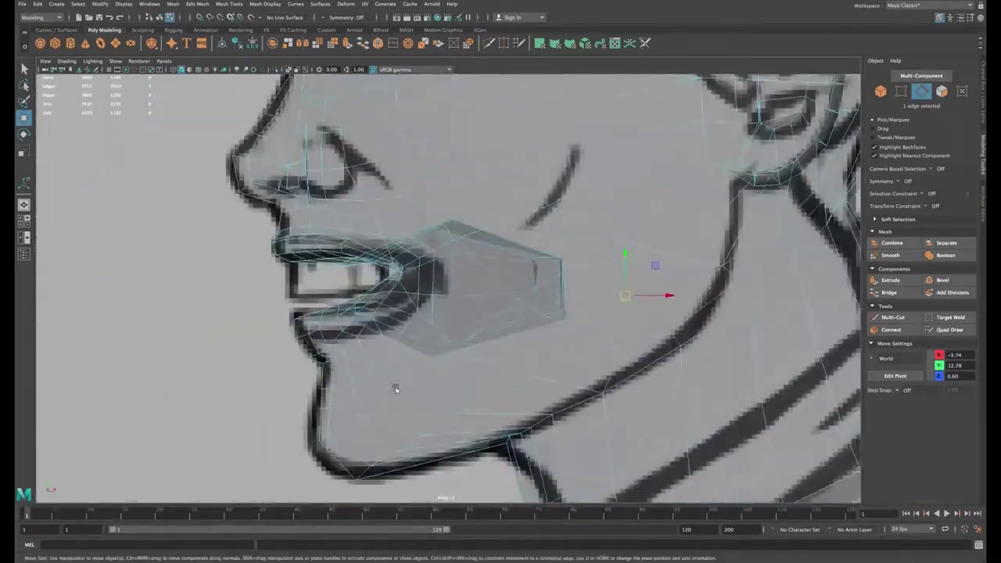
{"action": "middle_click_drag", "start_coordinate": [396, 388], "coordinate": [391, 337], "text": "alt"}
{"action": "right_click_drag", "start_coordinate": [306, 400], "coordinate": [277, 400]}
{"action": "left_click_drag", "start_coordinate": [290, 388], "coordinate": [313, 411]}
{"action": "left_click_drag", "start_coordinate": [300, 401], "coordinate": [284, 399]}
{"action": "left_click_drag", "start_coordinate": [290, 351], "coordinate": [310, 365]}
{"action": "left_click_drag", "start_coordinate": [299, 357], "coordinate": [285, 363]}
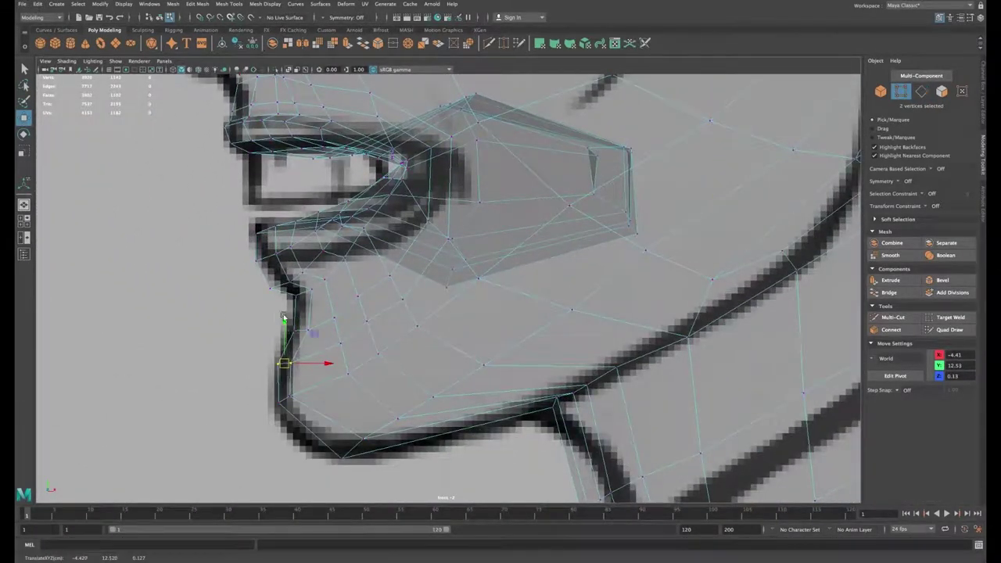
{"action": "left_click_drag", "start_coordinate": [290, 322], "coordinate": [314, 337]}
{"action": "left_click_drag", "start_coordinate": [301, 329], "coordinate": [359, 287]}
Step: Adjust the inner vertices below the lower lip to space the edges evenly
{"action": "left_click", "coordinate": [334, 317]}
{"action": "left_click", "coordinate": [358, 296]}
{"action": "scroll", "coordinate": [391, 271], "scroll_direction": "down", "scroll_amount": 5}
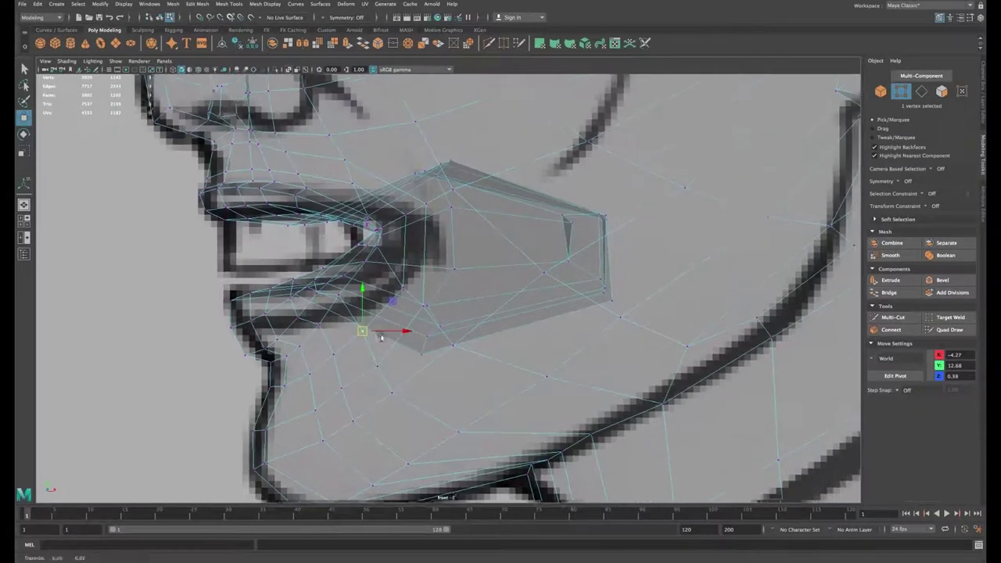
{"action": "scroll", "coordinate": [285, 162], "scroll_direction": "up", "scroll_amount": 5}
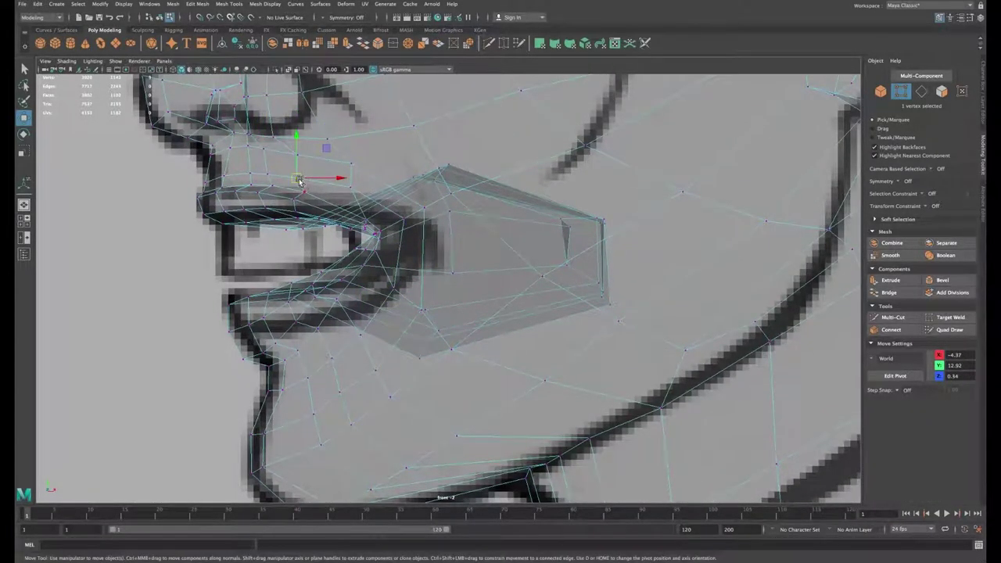
Step: Reposition the vertices between the upper lip and the nose to smooth the loops above the mouth
{"action": "left_click", "coordinate": [351, 186]}
{"action": "left_click_drag", "start_coordinate": [351, 186], "coordinate": [363, 199]}
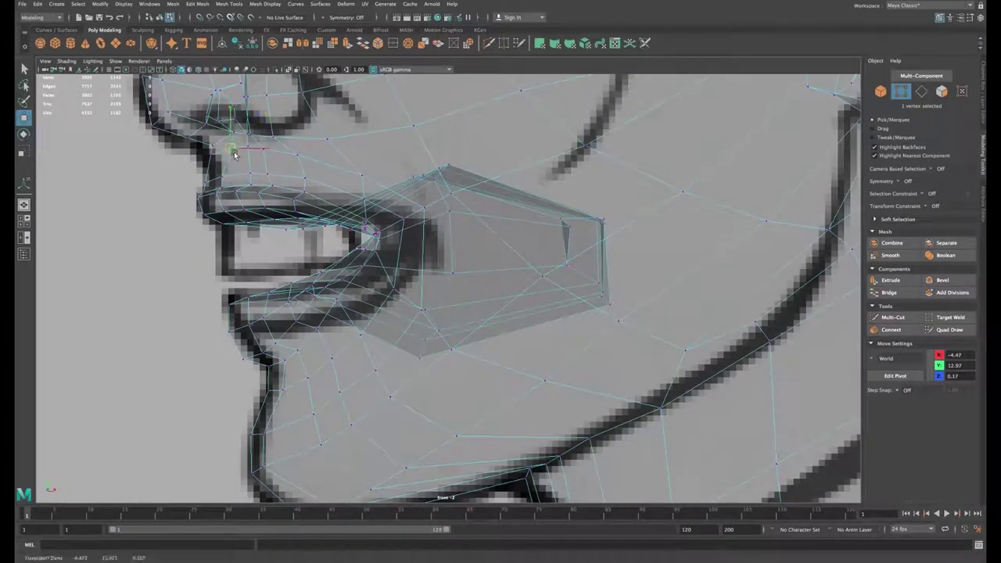
{"action": "left_click_drag", "start_coordinate": [233, 154], "coordinate": [174, 113]}
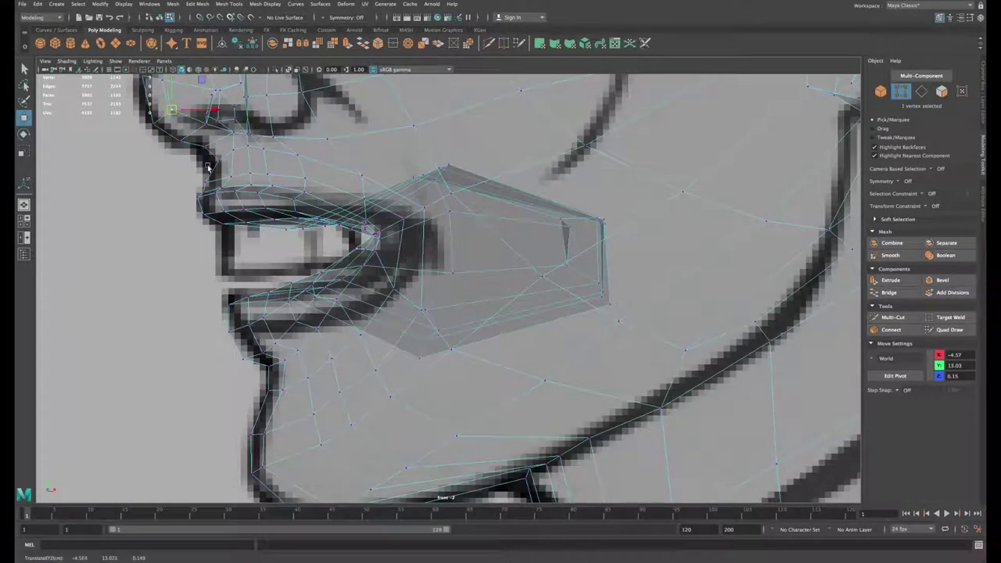
{"action": "left_click", "coordinate": [214, 178]}
{"action": "left_click_drag", "start_coordinate": [253, 156], "coordinate": [266, 206]}
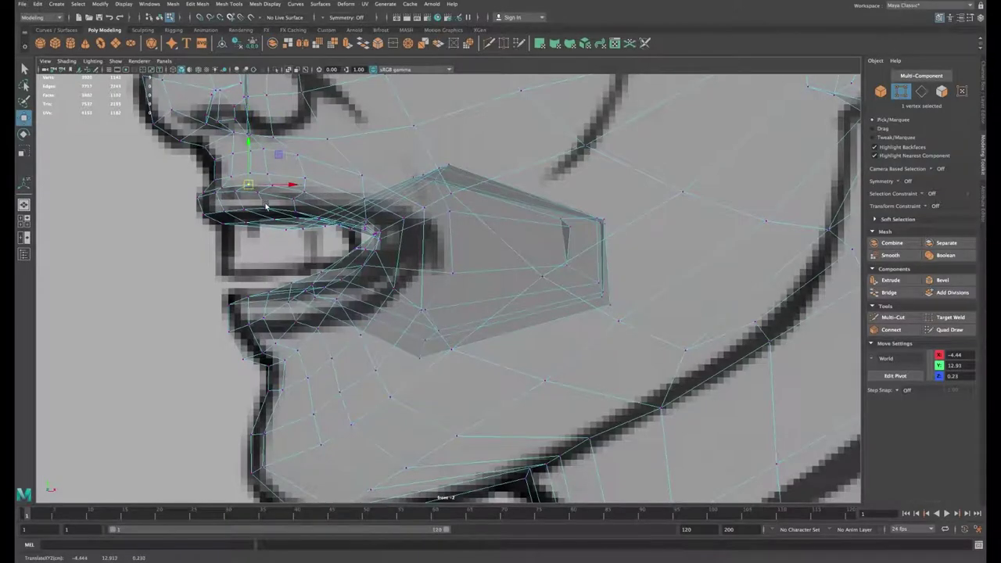
Step: Adjust the vertices around the mouth corner and beside the chin, and return to the perspective view
{"action": "left_click", "coordinate": [424, 210]}
{"action": "left_click_drag", "start_coordinate": [424, 210], "coordinate": [434, 208]}
{"action": "left_click", "coordinate": [423, 309]}
{"action": "left_click_drag", "start_coordinate": [423, 310], "coordinate": [417, 322]}
{"action": "left_click", "coordinate": [339, 392]}
{"action": "left_click_drag", "start_coordinate": [339, 392], "coordinate": [306, 417]}
{"action": "left_click", "coordinate": [314, 414]}
{"action": "left_click_drag", "start_coordinate": [379, 307], "coordinate": [415, 274]}
{"action": "scroll", "coordinate": [539, 202], "scroll_direction": "down", "scroll_amount": 3}
{"action": "key", "text": "space"}
{"action": "key", "text": "space"}
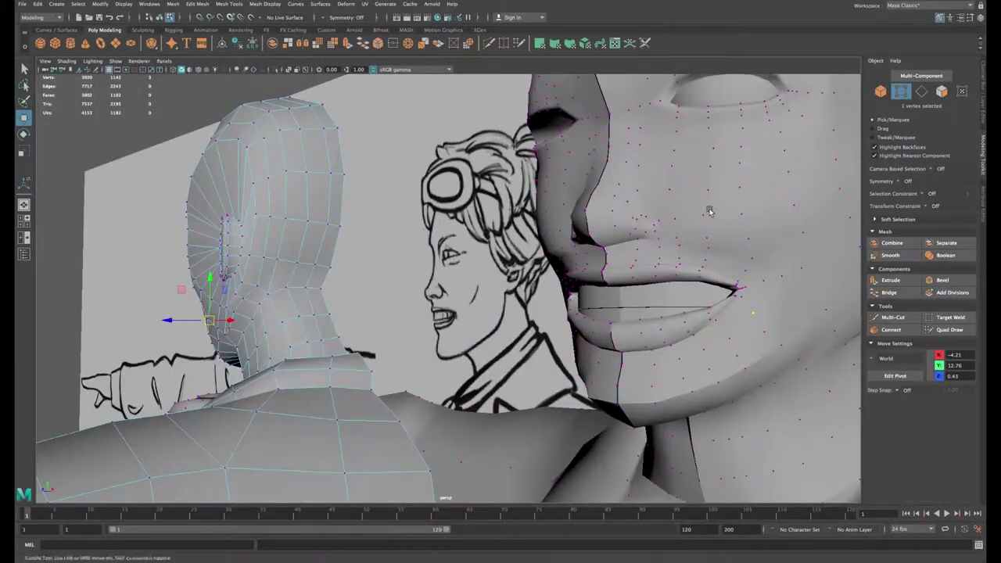
Step: Cut new edges across the cheek beside the mouth corner with Multi-Cut
{"action": "left_click_drag", "start_coordinate": [708, 210], "coordinate": [564, 254], "text": "alt"}
{"action": "scroll", "coordinate": [554, 206], "scroll_direction": "up", "scroll_amount": 5}
{"action": "left_click", "coordinate": [896, 317]}
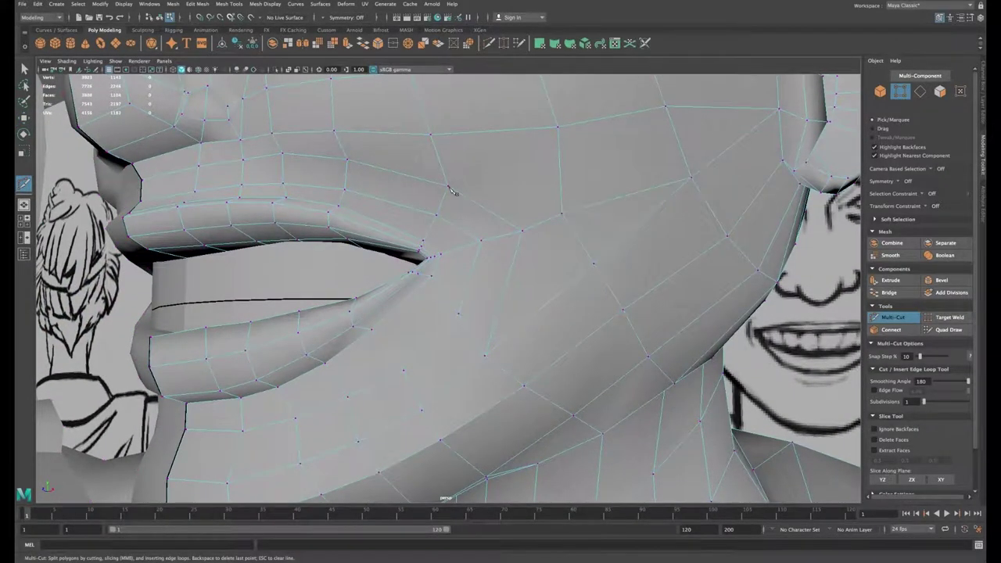
Step: Connect all the edges radiating around the ear with 2 segments to add two concentric edge loops
{"action": "left_click_drag", "start_coordinate": [831, 133], "coordinate": [587, 192], "text": "alt"}
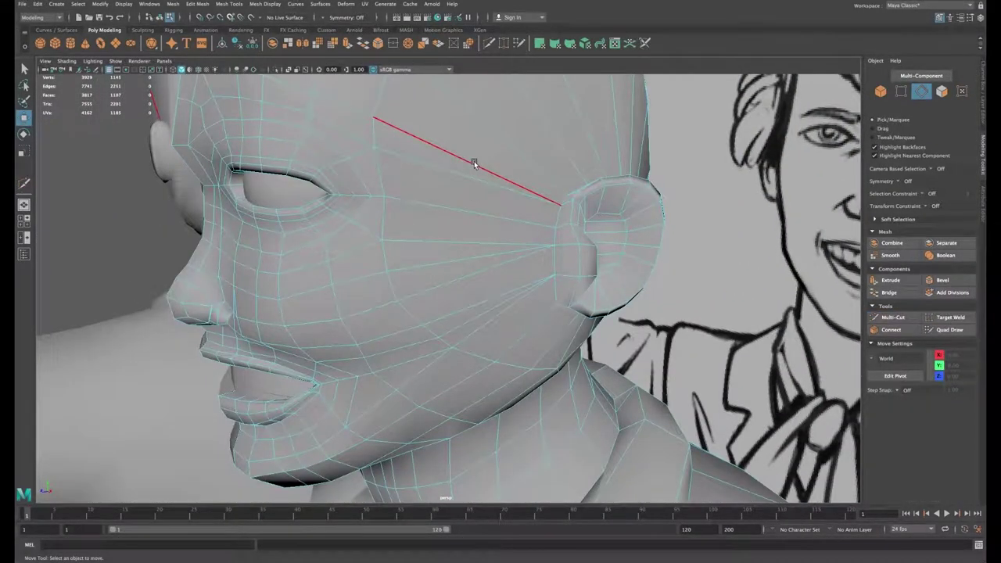
{"action": "left_click", "coordinate": [472, 178]}
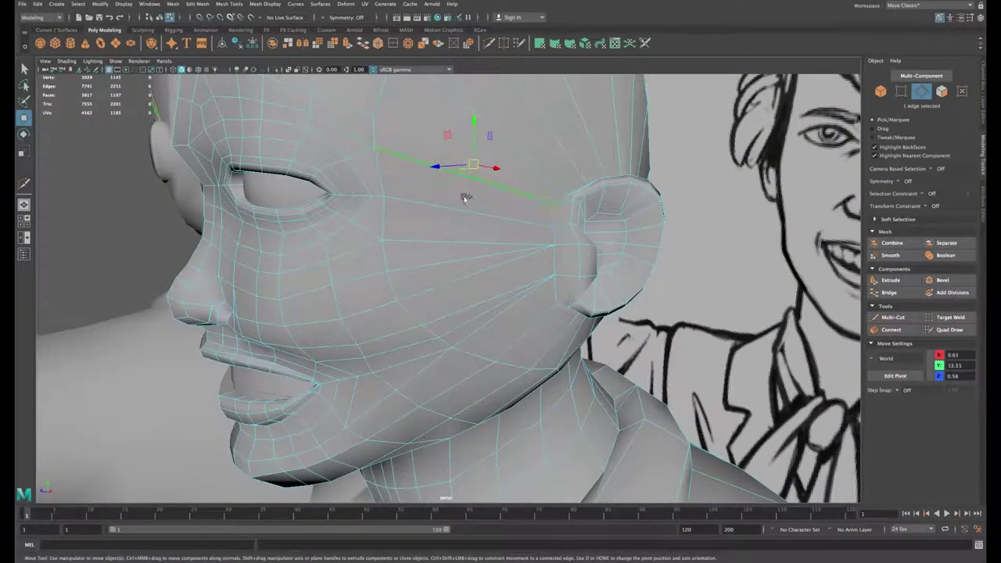
{"action": "left_click", "coordinate": [459, 243], "text": "shift"}
{"action": "left_click", "coordinate": [462, 262], "text": "shift"}
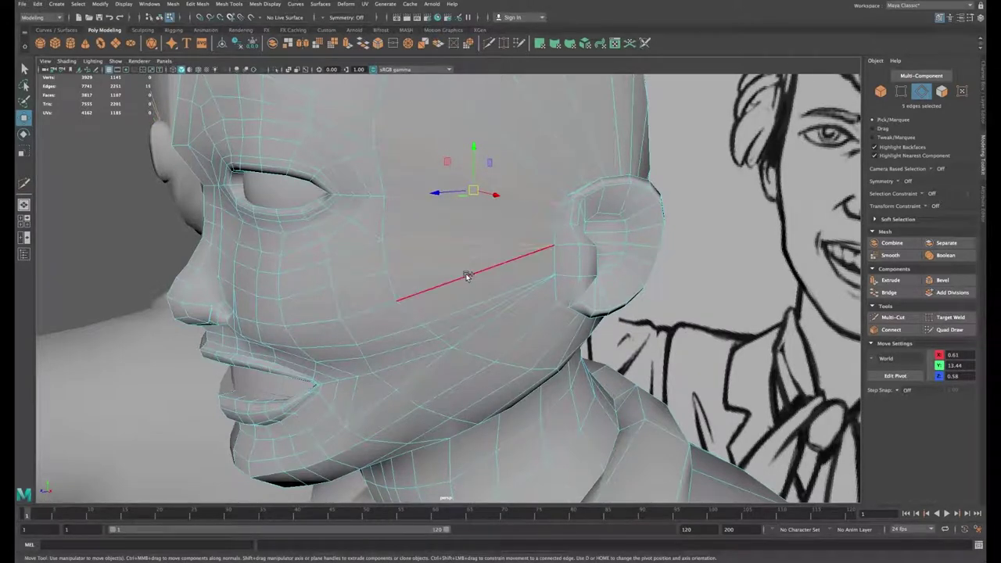
{"action": "left_click", "coordinate": [467, 277], "text": "shift"}
{"action": "left_click", "coordinate": [473, 308], "text": "shift"}
{"action": "left_click", "coordinate": [476, 316], "text": "shift"}
{"action": "left_click", "coordinate": [492, 322], "text": "shift"}
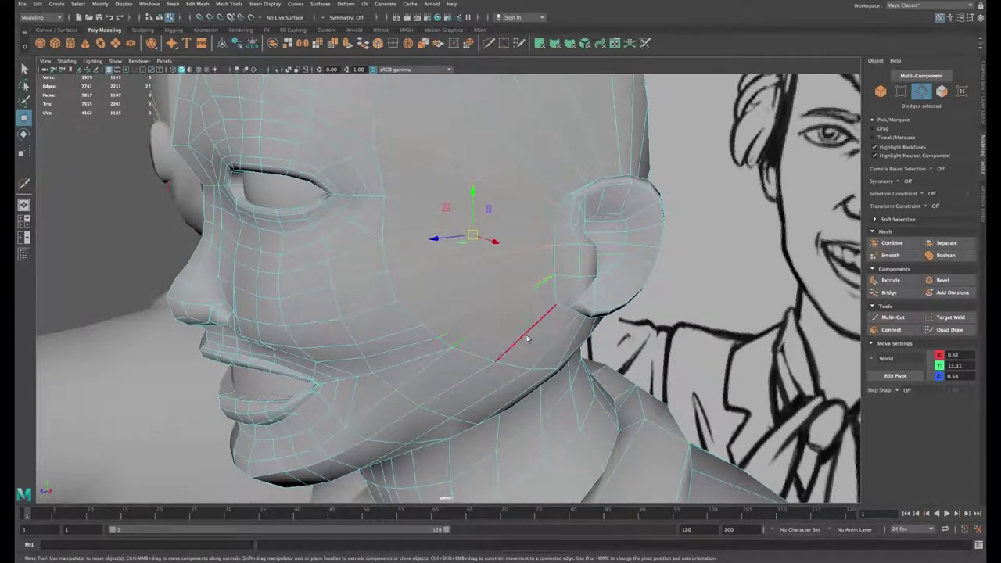
{"action": "left_click", "coordinate": [526, 336], "text": "shift"}
{"action": "left_click", "coordinate": [552, 345], "text": "shift"}
{"action": "left_click", "coordinate": [537, 169], "text": "shift"}
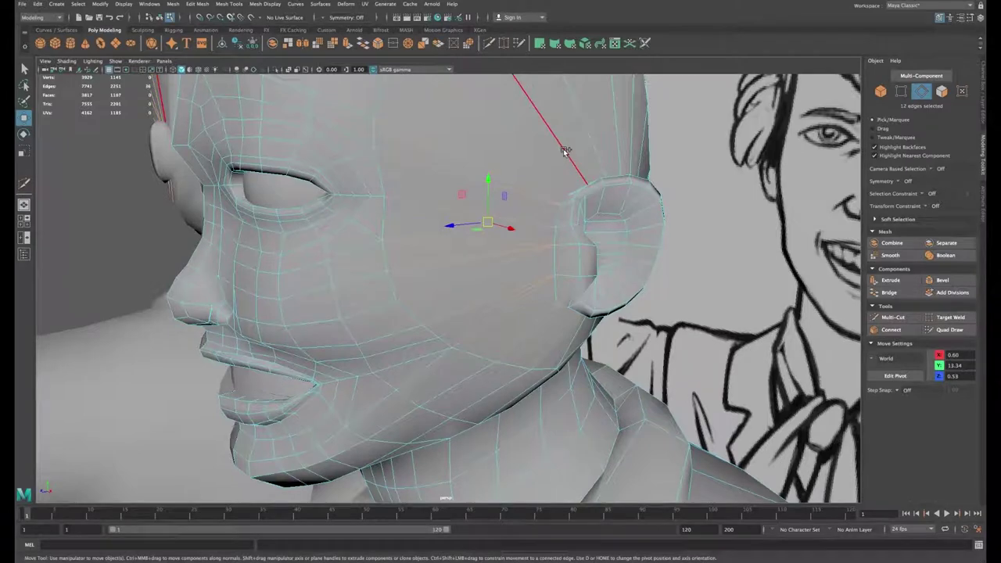
{"action": "left_click", "coordinate": [565, 151], "text": "shift"}
{"action": "left_click", "coordinate": [588, 143], "text": "shift"}
{"action": "left_click", "coordinate": [617, 146], "text": "shift"}
{"action": "left_click", "coordinate": [631, 149], "text": "shift"}
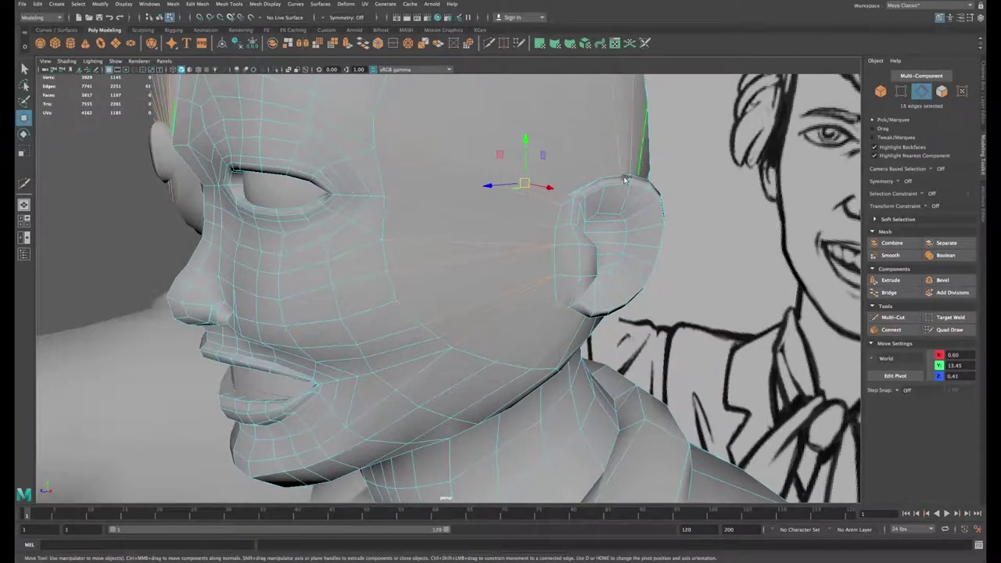
{"action": "left_click", "coordinate": [643, 149], "text": "shift"}
{"action": "left_click_drag", "start_coordinate": [643, 153], "coordinate": [503, 221], "text": "alt"}
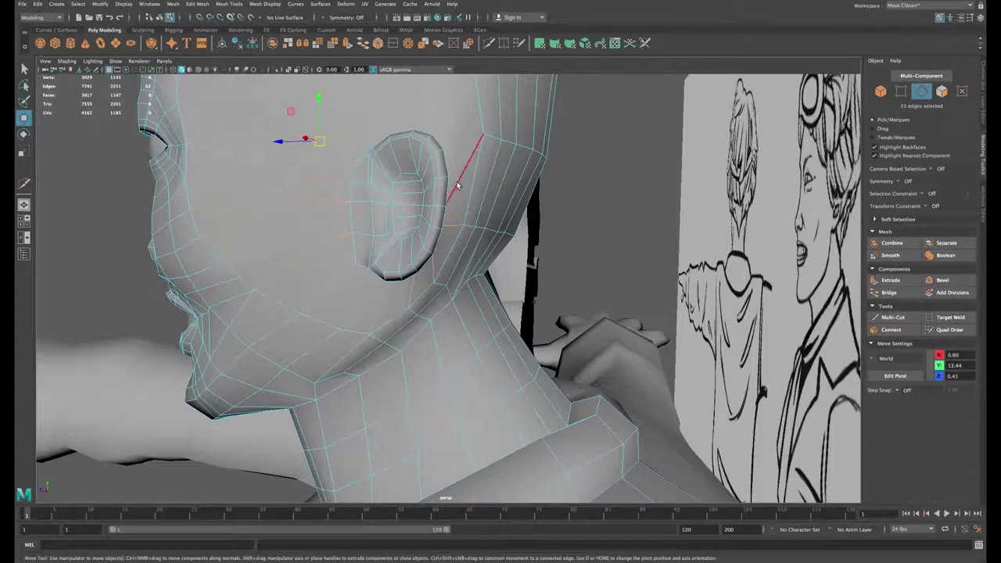
{"action": "left_click_drag", "start_coordinate": [457, 186], "coordinate": [479, 214], "text": "alt"}
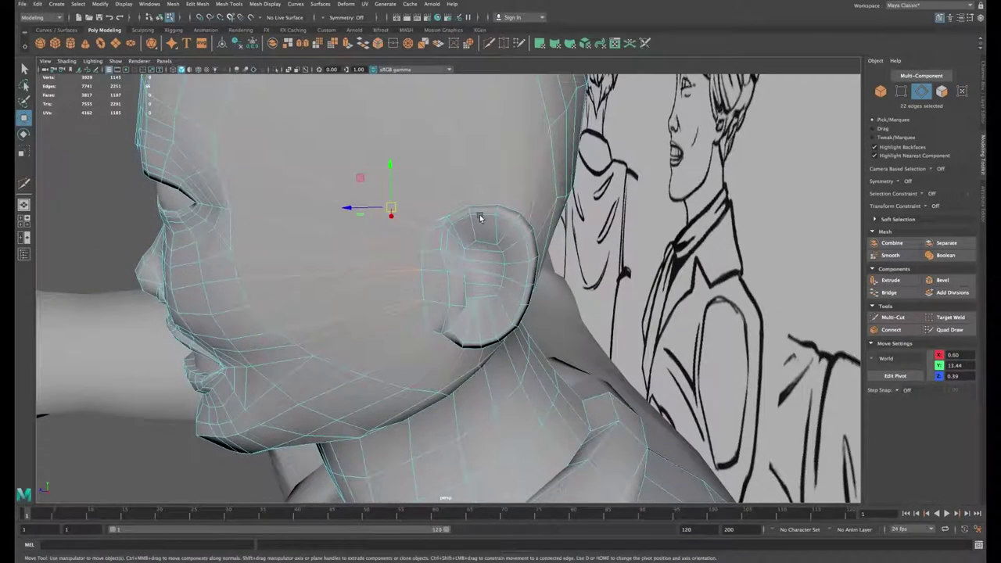
{"action": "left_click", "coordinate": [895, 330]}
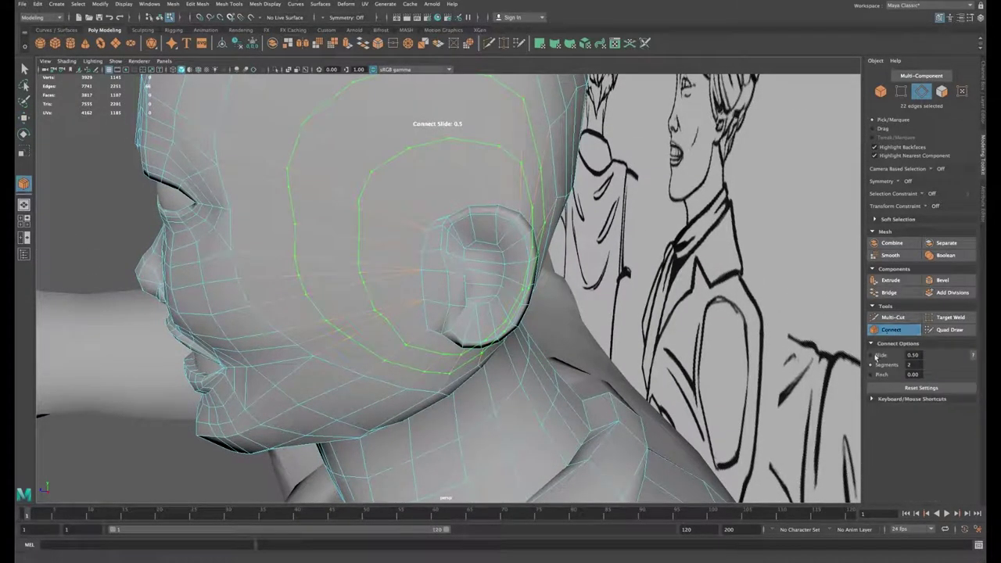
{"action": "left_click_drag", "start_coordinate": [512, 313], "coordinate": [526, 336], "text": "alt"}
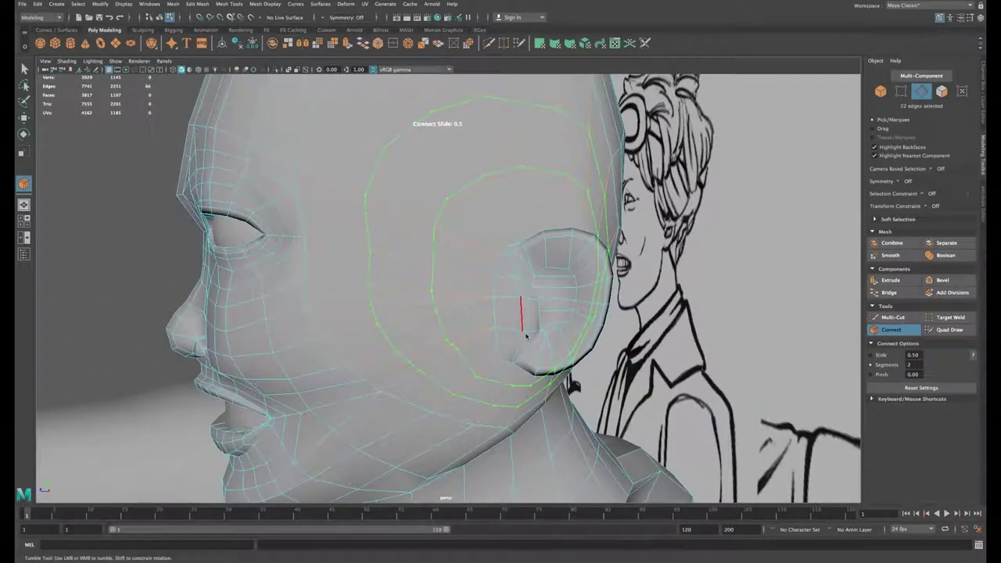
{"action": "key", "text": "w"}
Step: Move the new edge loops around the ear slightly outward along X to round the side of the head
{"action": "left_click_drag", "start_coordinate": [471, 311], "coordinate": [491, 306], "text": "alt"}
{"action": "right_click_drag", "start_coordinate": [491, 306], "coordinate": [482, 290], "text": "alt"}
{"action": "left_click_drag", "start_coordinate": [605, 258], "coordinate": [608, 258]}
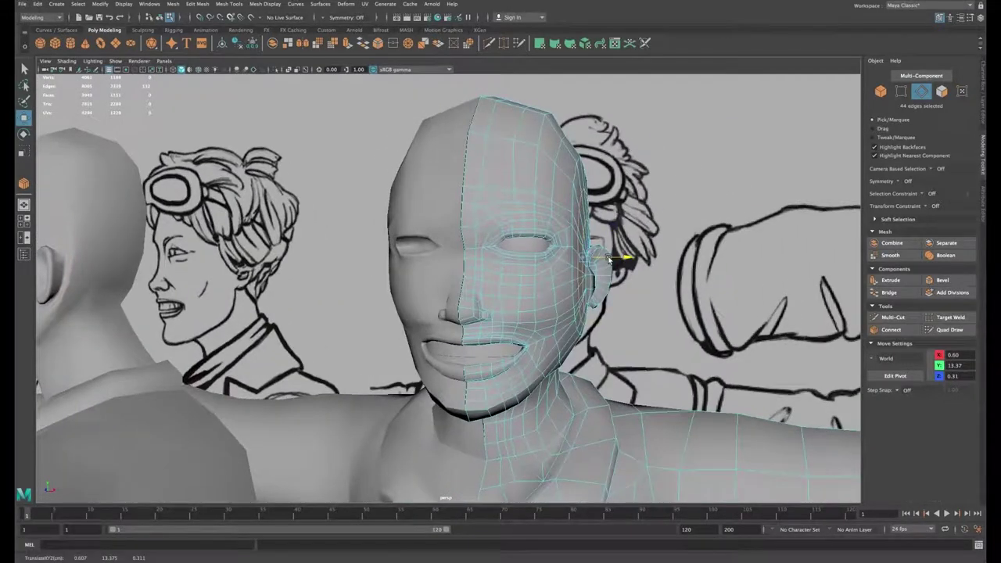
Step: Move the forehead edges beside the centre line forward along Z to round the front of the forehead
{"action": "left_click_drag", "start_coordinate": [519, 204], "coordinate": [347, 243], "text": "alt"}
{"action": "left_click", "coordinate": [529, 167]}
{"action": "left_click", "coordinate": [530, 120]}
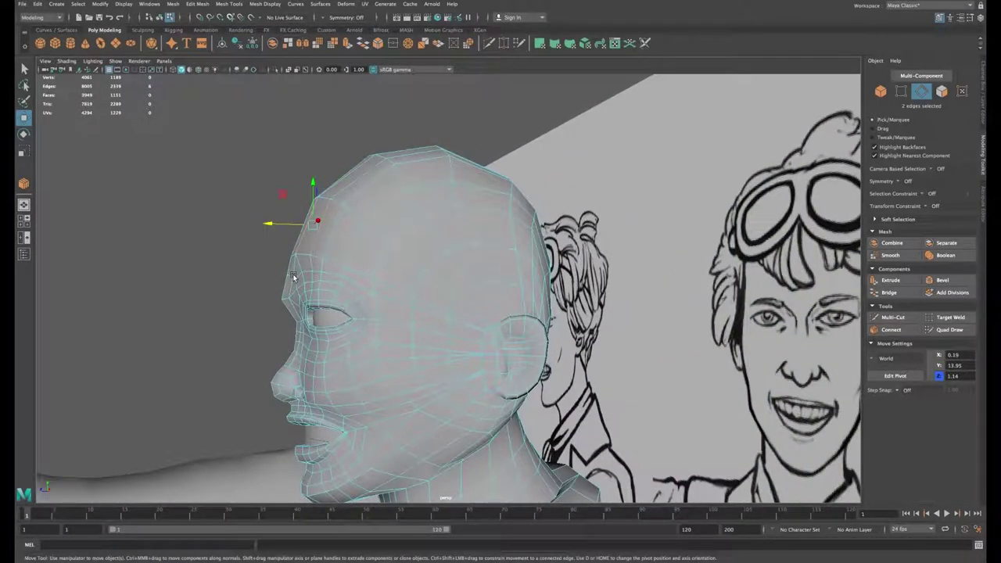
{"action": "right_click_drag", "start_coordinate": [282, 269], "coordinate": [340, 280], "text": "alt"}
{"action": "middle_click_drag", "start_coordinate": [339, 280], "coordinate": [481, 265], "text": "alt"}
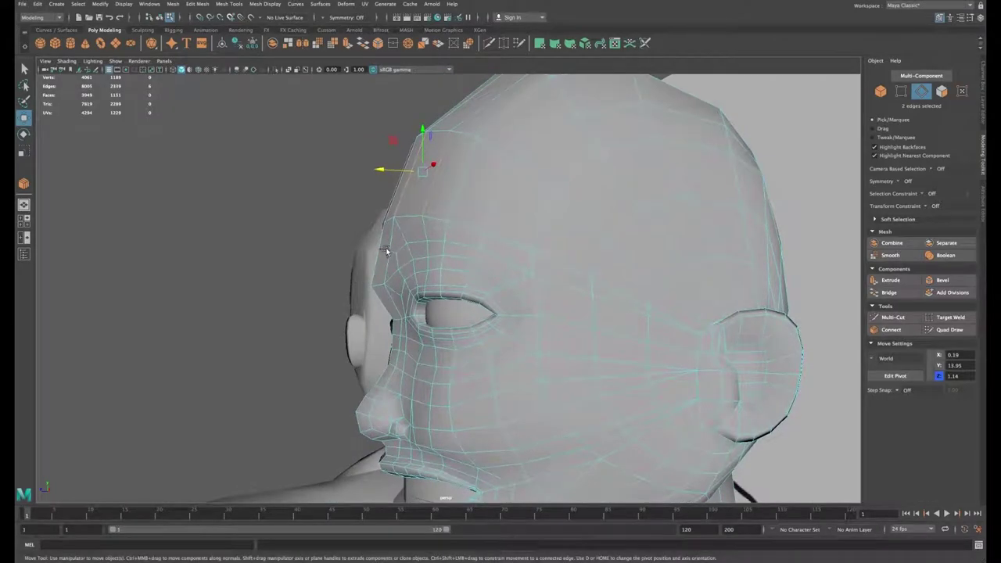
{"action": "left_click", "coordinate": [359, 248]}
{"action": "left_click", "coordinate": [367, 283]}
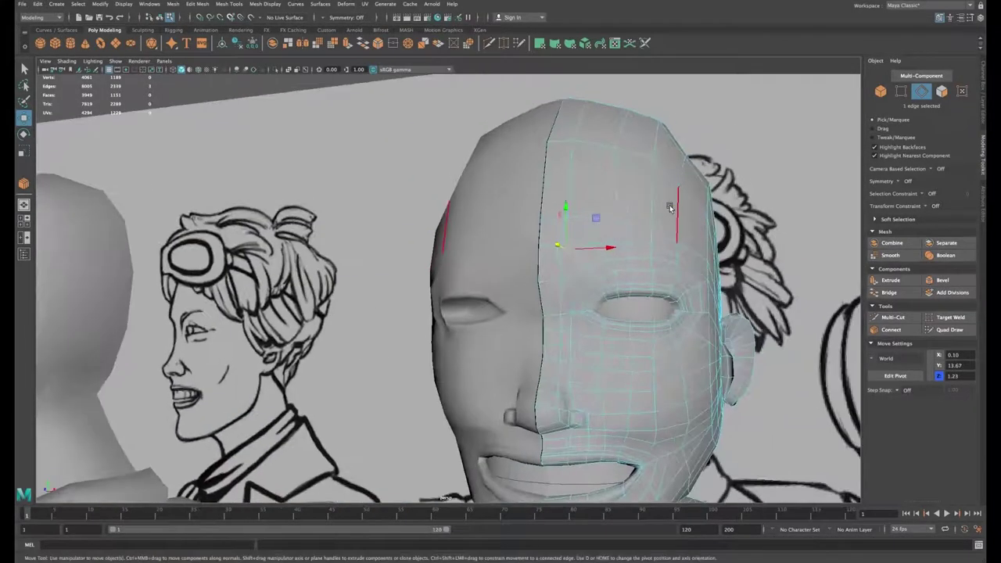
Step: Adjust the edges on the outer forehead and above the brow to round the transition towards the temple
{"action": "left_click_drag", "start_coordinate": [602, 195], "coordinate": [647, 184], "text": "alt"}
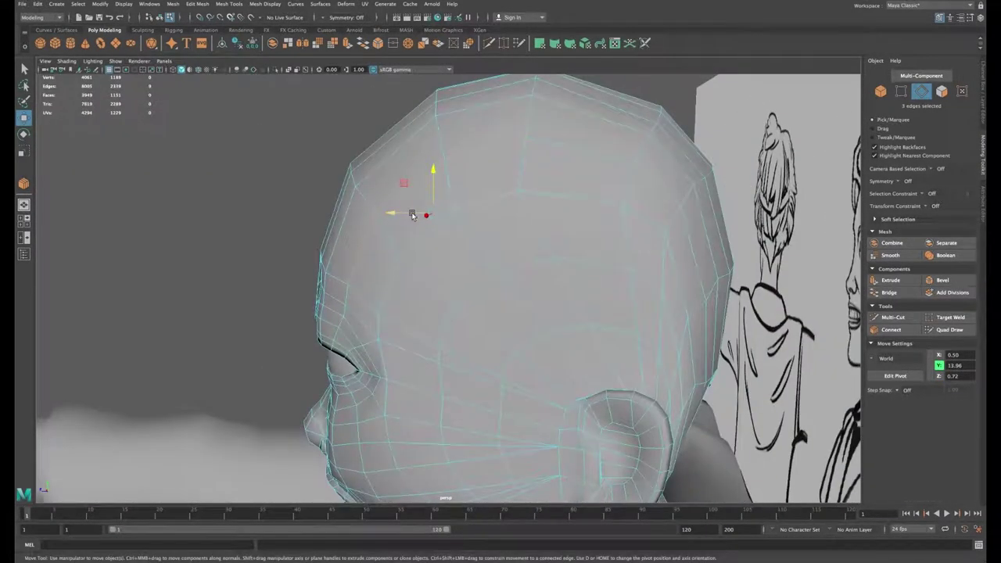
{"action": "left_click_drag", "start_coordinate": [409, 214], "coordinate": [404, 235], "text": "alt"}
{"action": "left_click", "coordinate": [332, 273]}
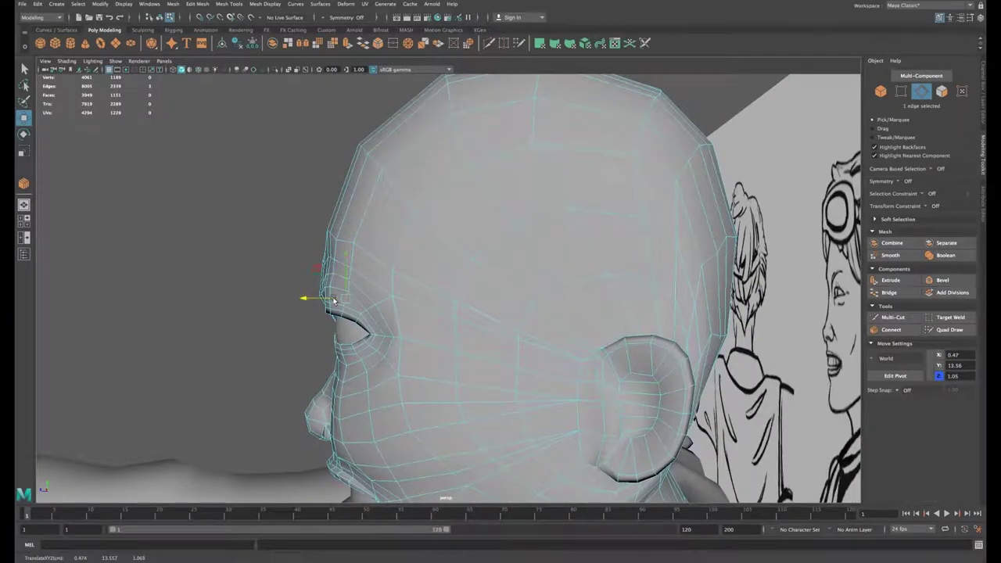
Step: Raise the crown edge near the centre line and shift the neighbouring upper forehead edges outward along X
{"action": "left_click", "coordinate": [600, 147]}
{"action": "mouse_move", "coordinate": [594, 143]}
{"action": "left_mouse_down", "text": "alt"}
{"action": "mouse_move", "coordinate": [545, 169]}
{"action": "mouse_move", "coordinate": [612, 193]}
{"action": "left_mouse_up", "text": "alt"}
{"action": "mouse_move", "coordinate": [571, 248]}
{"action": "left_mouse_down", "text": "alt"}
{"action": "mouse_move", "coordinate": [614, 236]}
{"action": "mouse_move", "coordinate": [508, 128]}
{"action": "left_mouse_up", "text": "alt"}
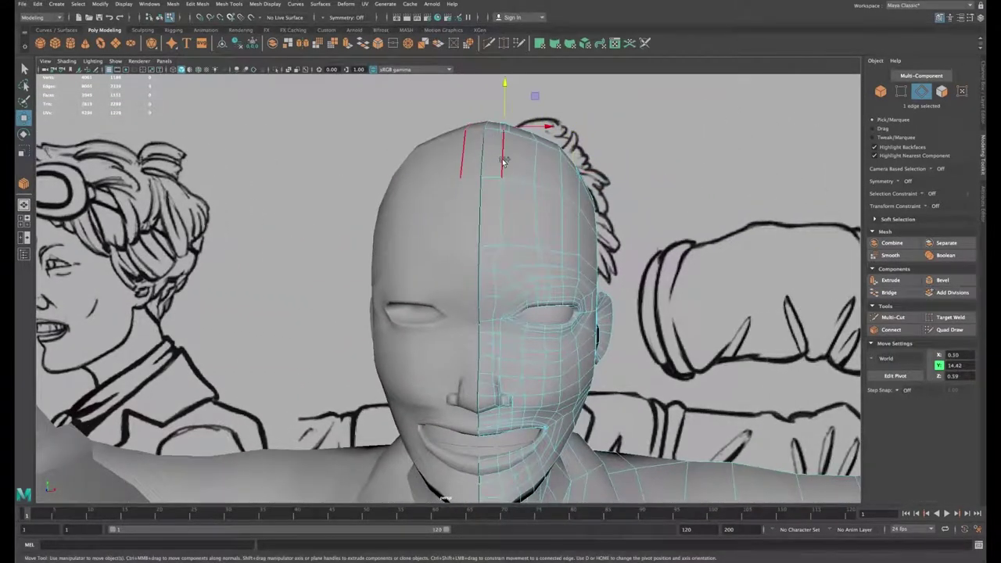
{"action": "left_click_drag", "start_coordinate": [530, 181], "coordinate": [534, 180]}
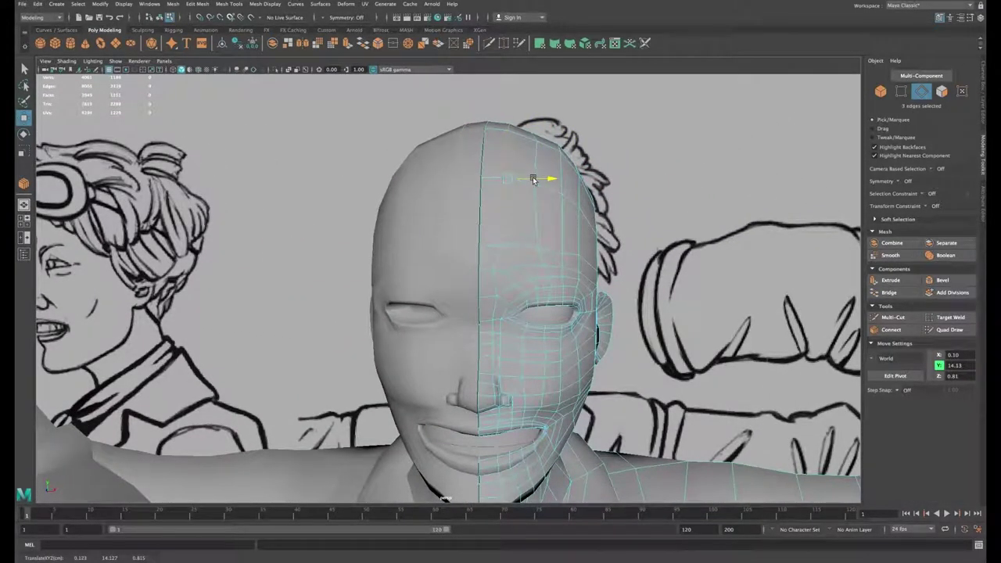
{"action": "left_click", "coordinate": [551, 219]}
{"action": "key", "text": "e"}
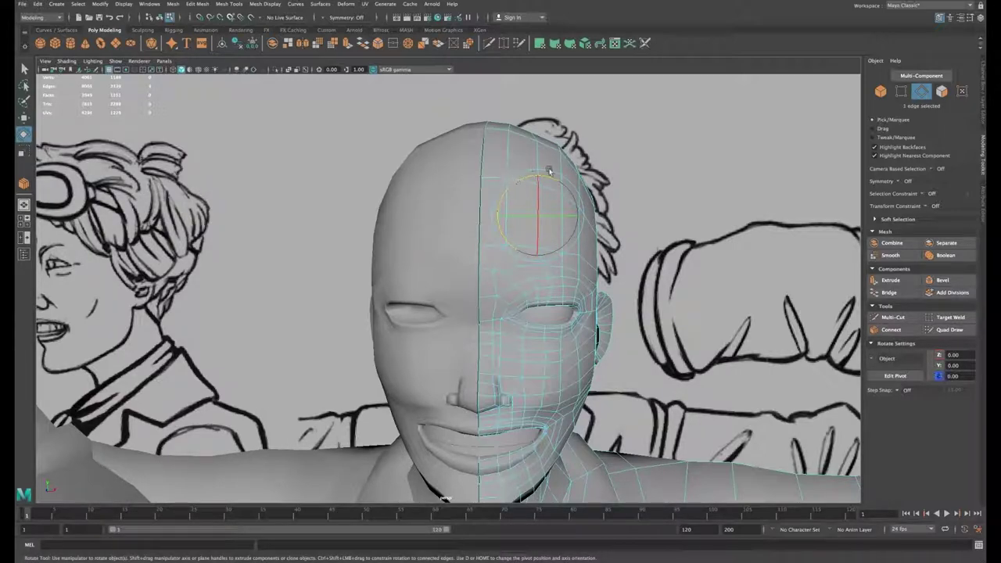
{"action": "left_click", "coordinate": [534, 141]}
{"action": "key", "text": "w"}
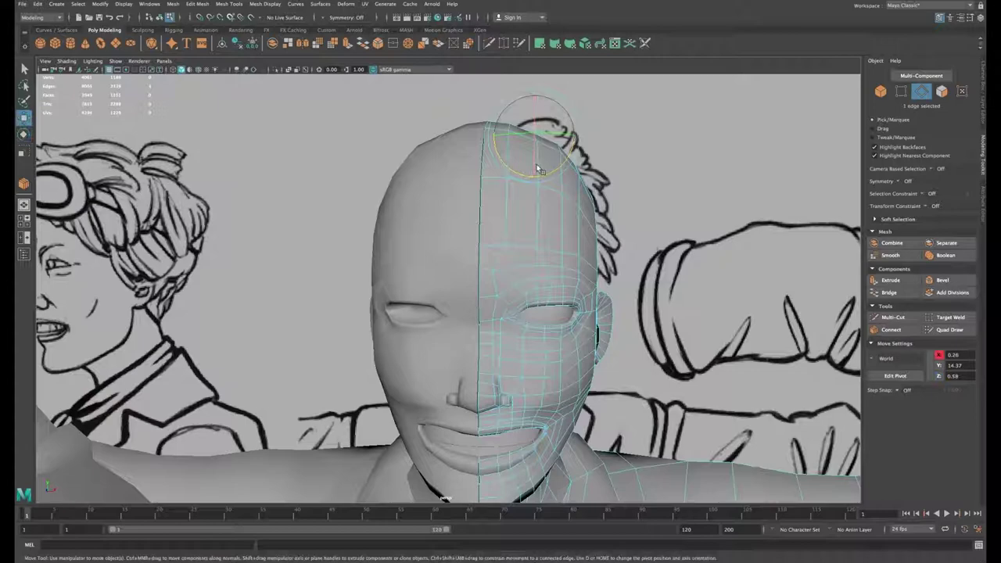
Step: Collapse the short edges between the eye and the ear to reduce the density of the loops on the temple
{"action": "left_click_drag", "start_coordinate": [547, 161], "coordinate": [508, 282], "text": "alt"}
{"action": "scroll", "coordinate": [505, 289], "scroll_direction": "up", "scroll_amount": 3}
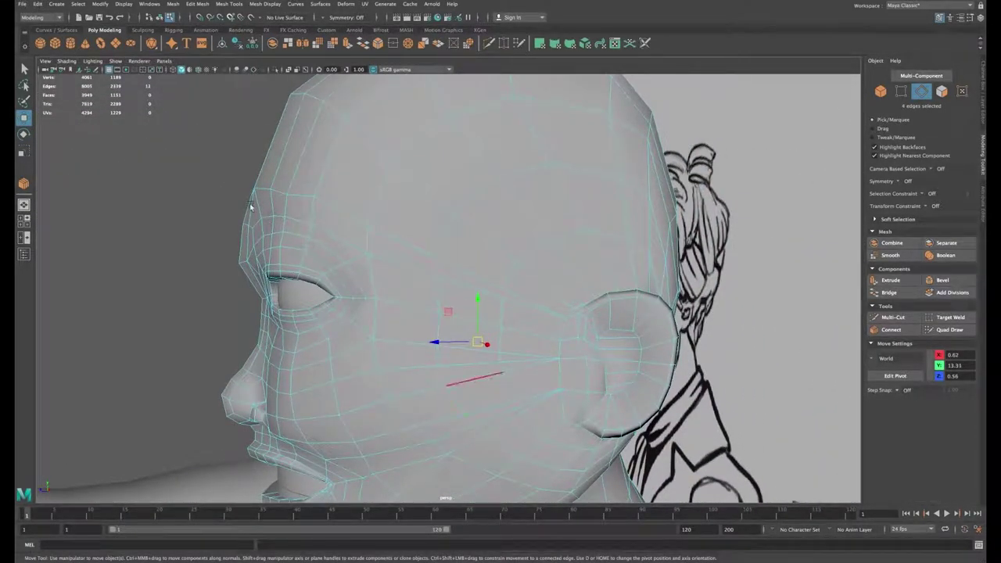
{"action": "left_click", "coordinate": [197, 4]}
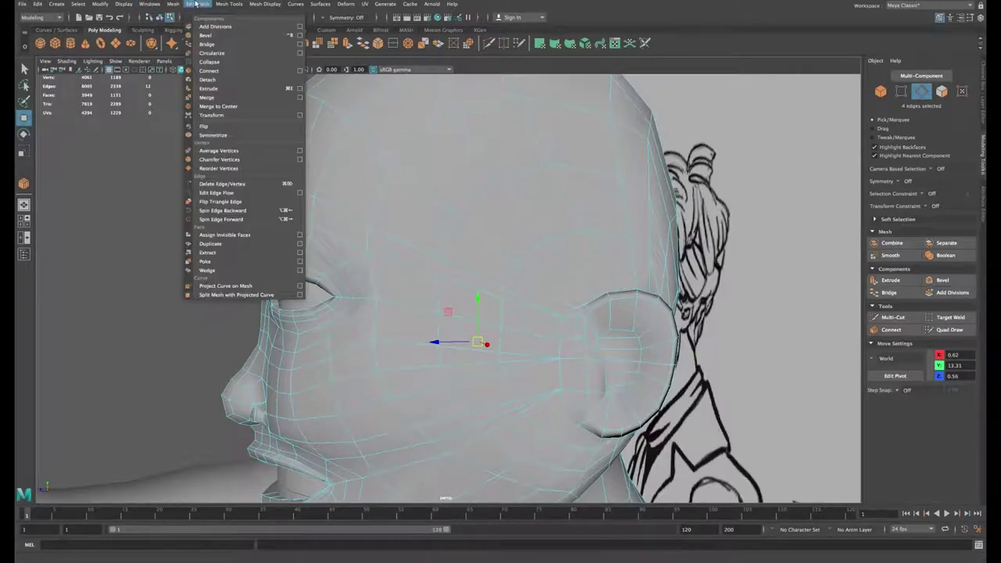
{"action": "left_click", "coordinate": [223, 63]}
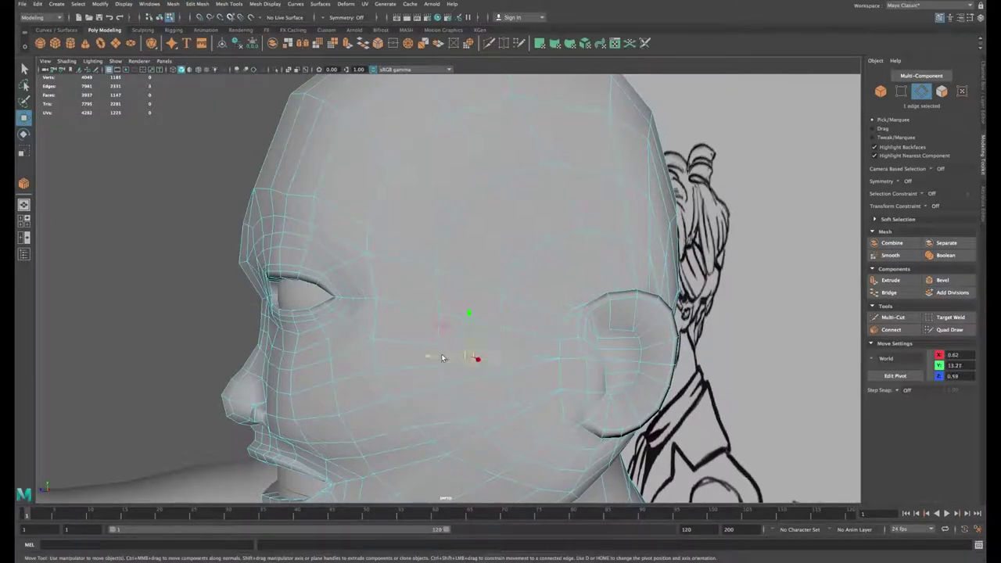
{"action": "left_click", "coordinate": [197, 4]}
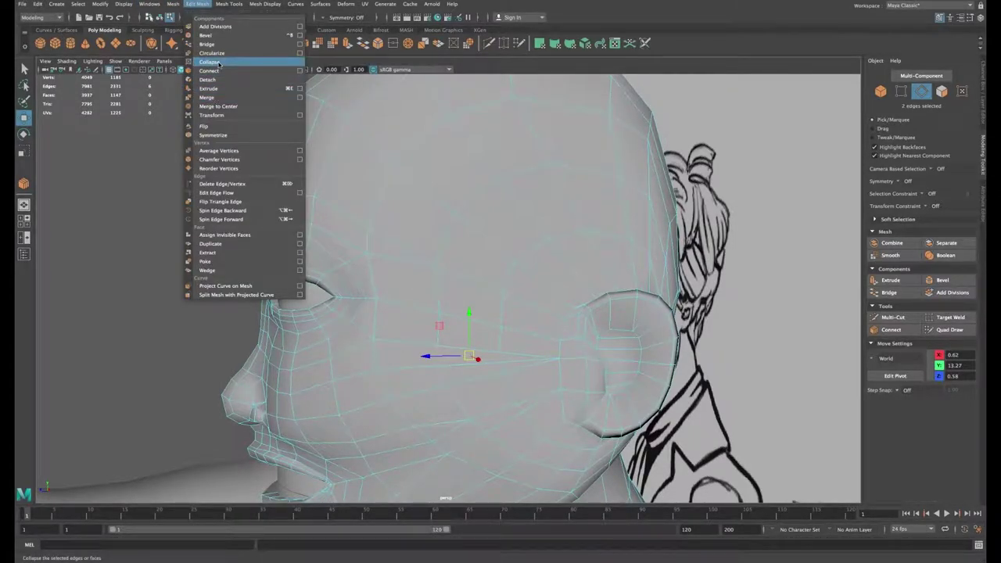
{"action": "left_click", "coordinate": [219, 64]}
Step: Collapse the surplus edges on the cheek in front of the ear
{"action": "middle_click_drag", "start_coordinate": [508, 289], "coordinate": [485, 202], "text": "alt"}
{"action": "left_click", "coordinate": [399, 340]}
{"action": "left_click", "coordinate": [197, 4]}
{"action": "left_click", "coordinate": [217, 63]}
{"action": "left_click", "coordinate": [495, 311]}
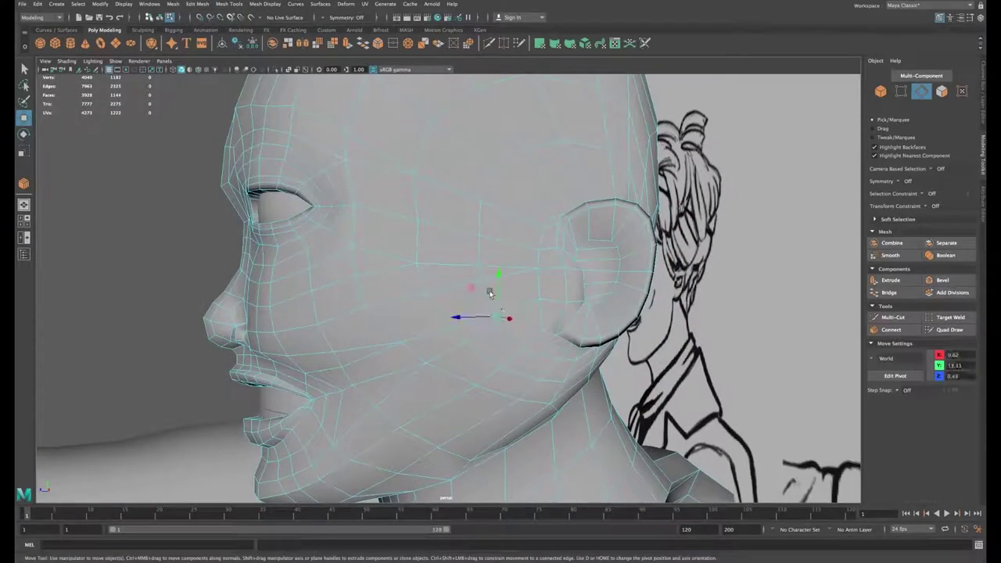
{"action": "left_click", "coordinate": [197, 3]}
{"action": "left_click", "coordinate": [221, 63]}
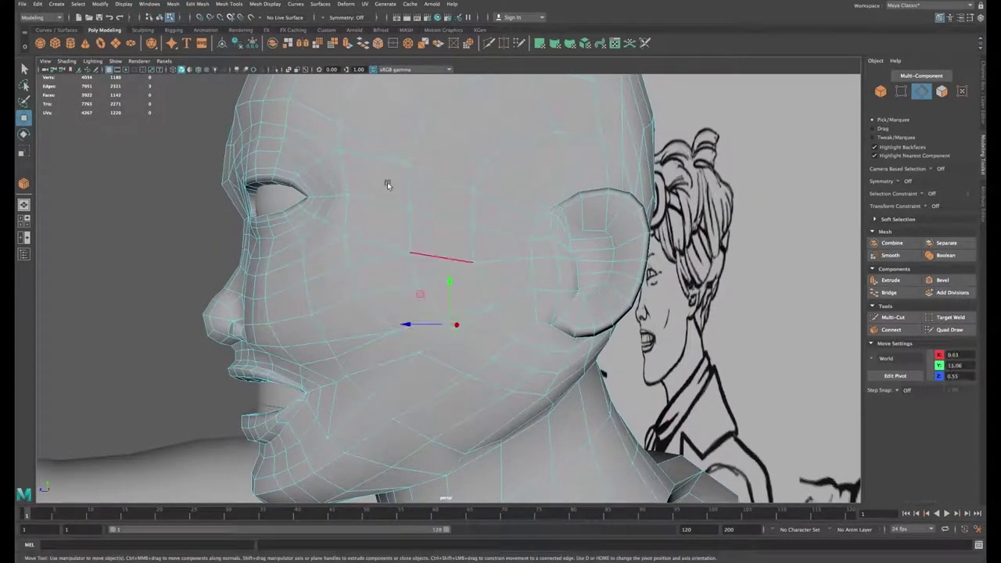
Step: Reposition the forehead vertices above the brow in vertex mode, and return to object mode
{"action": "left_click_drag", "start_coordinate": [383, 252], "coordinate": [446, 259], "text": "alt"}
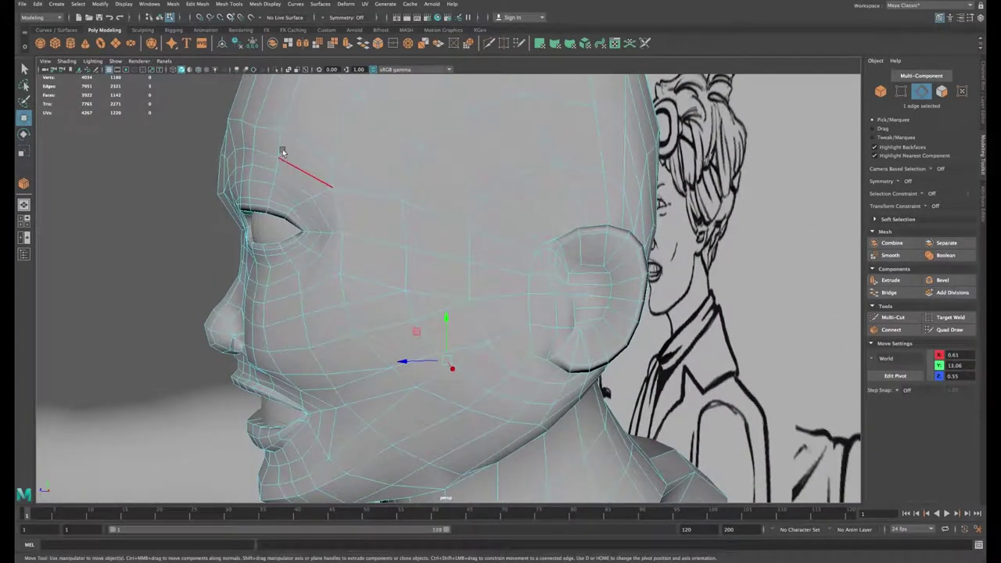
{"action": "left_click_drag", "start_coordinate": [588, 172], "coordinate": [227, 158], "text": "alt"}
{"action": "left_click", "coordinate": [238, 178]}
{"action": "left_click", "coordinate": [253, 187]}
{"action": "left_click", "coordinate": [249, 177]}
{"action": "right_click_drag", "start_coordinate": [284, 151], "coordinate": [244, 151]}
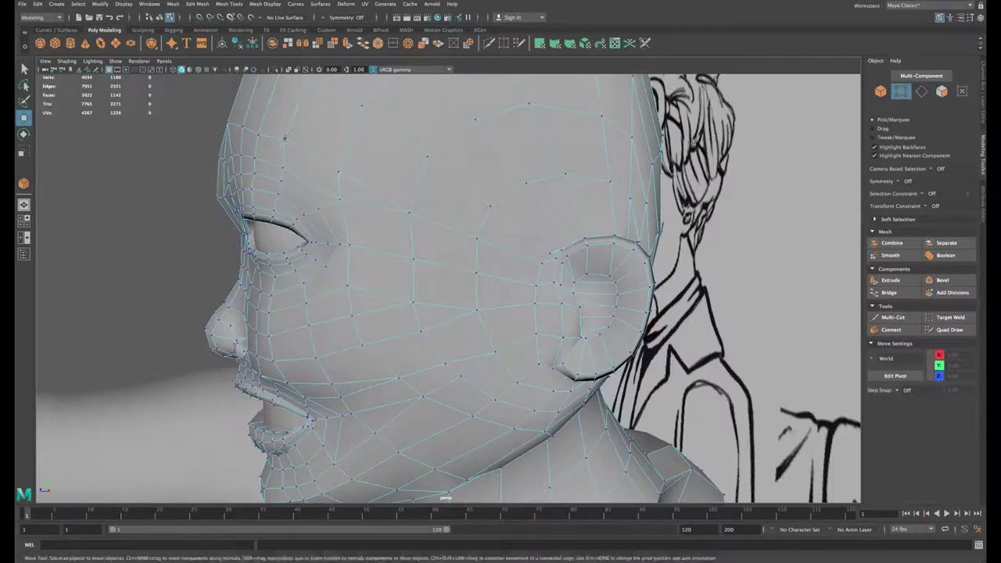
{"action": "left_click", "coordinate": [256, 135]}
{"action": "left_click_drag", "start_coordinate": [256, 115], "coordinate": [256, 109]}
{"action": "left_click_drag", "start_coordinate": [286, 196], "coordinate": [469, 237], "text": "alt"}
{"action": "right_click_drag", "start_coordinate": [451, 243], "coordinate": [484, 219]}
{"action": "right_click_drag", "start_coordinate": [452, 241], "coordinate": [375, 191], "text": "alt"}
{"action": "left_click", "coordinate": [277, 135]}
Step: Select the head mesh and move the vertices behind the ear and across the back of the head backward along Z
{"action": "mouse_move", "coordinate": [485, 249]}
{"action": "left_mouse_down", "text": "alt"}
{"action": "mouse_move", "coordinate": [405, 261]}
{"action": "mouse_move", "coordinate": [501, 283]}
{"action": "mouse_move", "coordinate": [412, 285]}
{"action": "left_mouse_up", "text": "alt"}
{"action": "left_click", "coordinate": [519, 292]}
{"action": "right_click_drag", "start_coordinate": [412, 289], "coordinate": [547, 282], "text": "alt"}
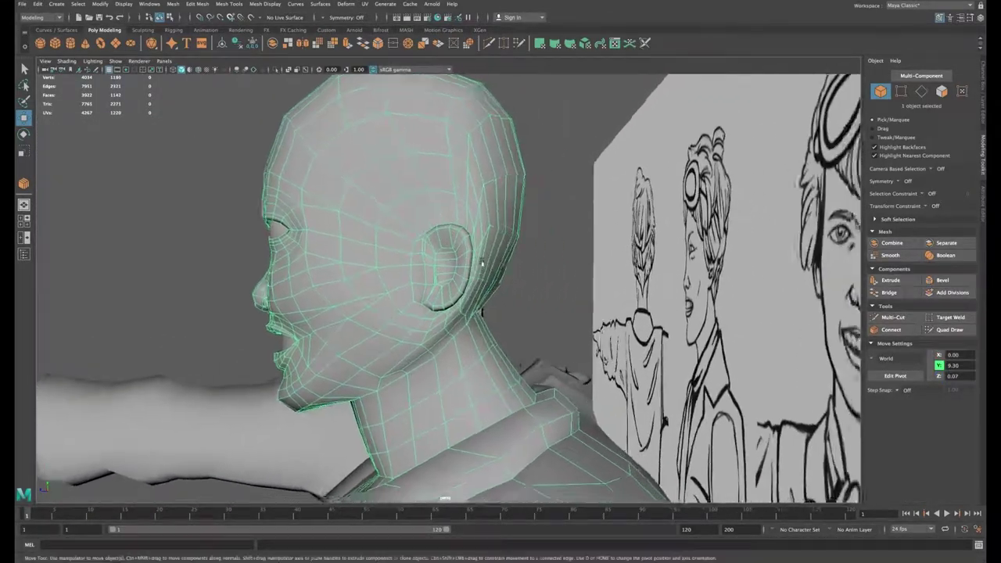
{"action": "left_click_drag", "start_coordinate": [531, 274], "coordinate": [486, 259], "text": "alt"}
{"action": "right_click_drag", "start_coordinate": [526, 277], "coordinate": [498, 277]}
{"action": "left_click", "coordinate": [501, 282]}
{"action": "left_click_drag", "start_coordinate": [485, 285], "coordinate": [495, 285]}
{"action": "left_click_drag", "start_coordinate": [513, 208], "coordinate": [543, 233]}
{"action": "left_click_drag", "start_coordinate": [503, 220], "coordinate": [512, 214]}
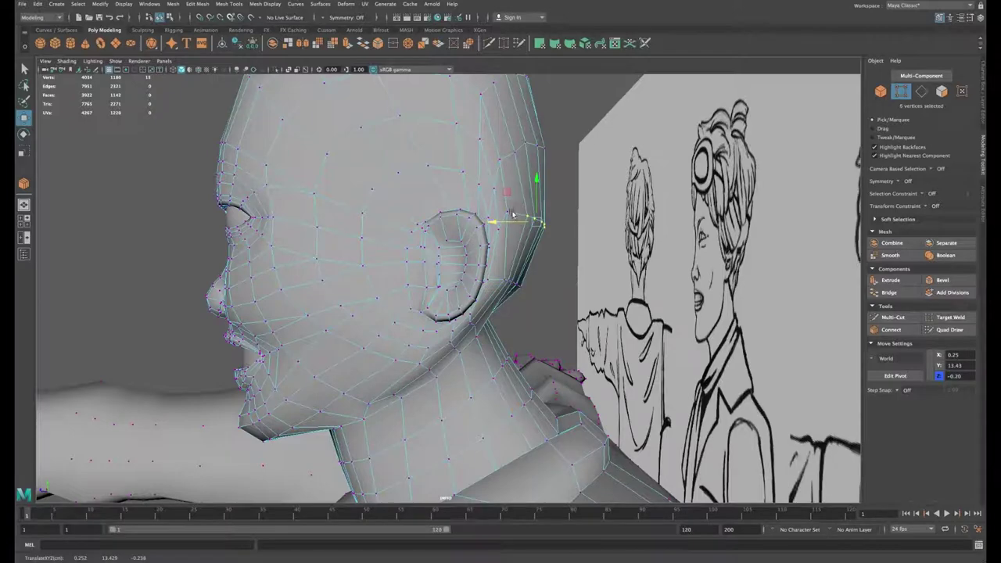
Step: Adjust the vertices behind the ear and along the rear centre line to round the back of the skull
{"action": "mouse_move", "coordinate": [513, 289]}
{"action": "left_mouse_down", "text": "alt"}
{"action": "mouse_move", "coordinate": [478, 311]}
{"action": "mouse_move", "coordinate": [502, 292]}
{"action": "left_mouse_up", "text": "alt"}
{"action": "left_click_drag", "start_coordinate": [480, 314], "coordinate": [477, 297]}
{"action": "left_click", "coordinate": [503, 273]}
{"action": "left_click_drag", "start_coordinate": [478, 272], "coordinate": [488, 283]}
{"action": "left_click", "coordinate": [541, 229]}
{"action": "left_click_drag", "start_coordinate": [547, 241], "coordinate": [572, 235], "text": "alt"}
{"action": "left_click_drag", "start_coordinate": [528, 225], "coordinate": [536, 220]}
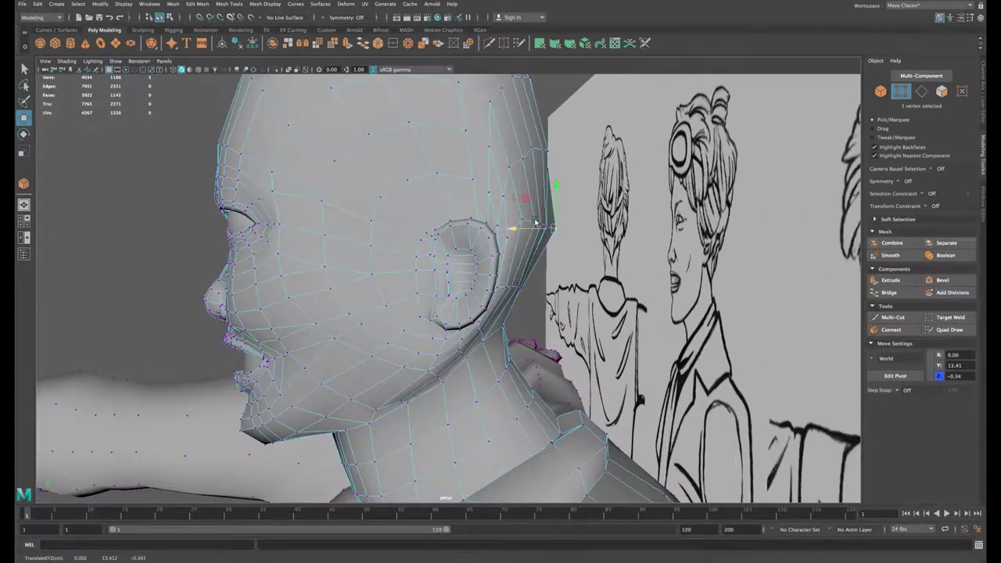
{"action": "left_click_drag", "start_coordinate": [569, 178], "coordinate": [553, 185], "text": "alt"}
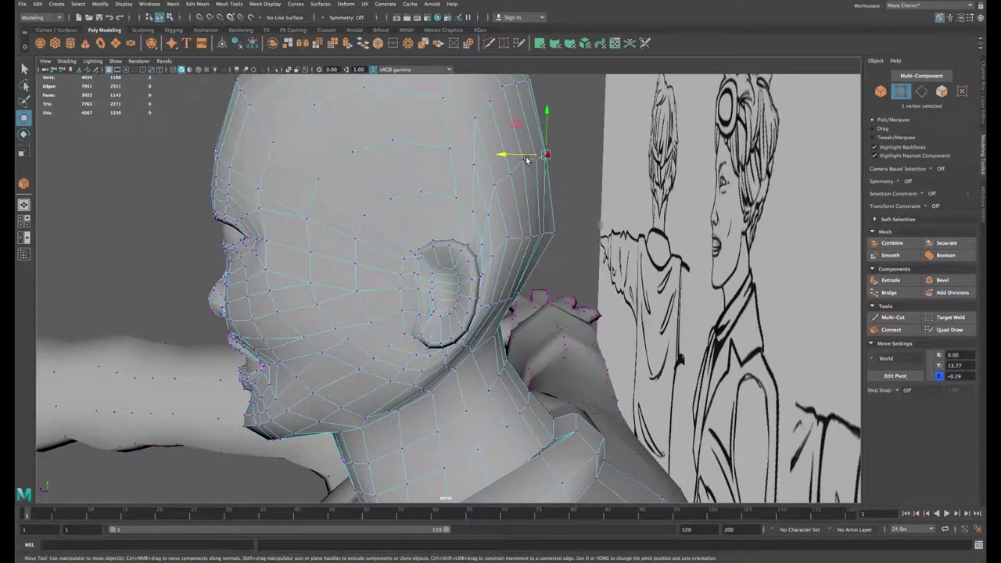
{"action": "left_click", "coordinate": [545, 236]}
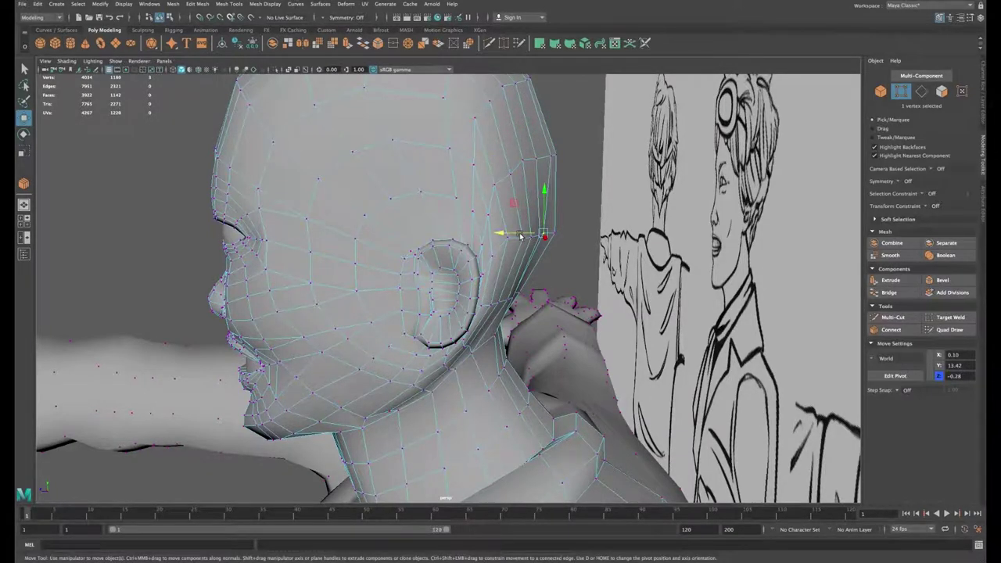
Step: Adjust the vertices along the base of the skull above the neck, return to object mode and deselect the mesh
{"action": "left_click_drag", "start_coordinate": [536, 260], "coordinate": [489, 315], "text": "alt"}
{"action": "left_click", "coordinate": [522, 285]}
{"action": "left_click", "coordinate": [503, 316]}
{"action": "left_click", "coordinate": [527, 285]}
{"action": "left_click_drag", "start_coordinate": [525, 285], "coordinate": [518, 318], "text": "alt"}
{"action": "left_click", "coordinate": [542, 225]}
{"action": "left_click", "coordinate": [503, 314]}
{"action": "left_click", "coordinate": [493, 319]}
{"action": "left_click_drag", "start_coordinate": [475, 315], "coordinate": [516, 309]}
{"action": "scroll", "coordinate": [449, 272], "scroll_direction": "down", "scroll_amount": 5}
{"action": "left_click_drag", "start_coordinate": [449, 272], "coordinate": [492, 274], "text": "alt"}
{"action": "right_click_drag", "start_coordinate": [446, 215], "coordinate": [484, 190]}
{"action": "left_click", "coordinate": [344, 233]}
{"action": "scroll", "coordinate": [344, 233], "scroll_direction": "down", "scroll_amount": 1}
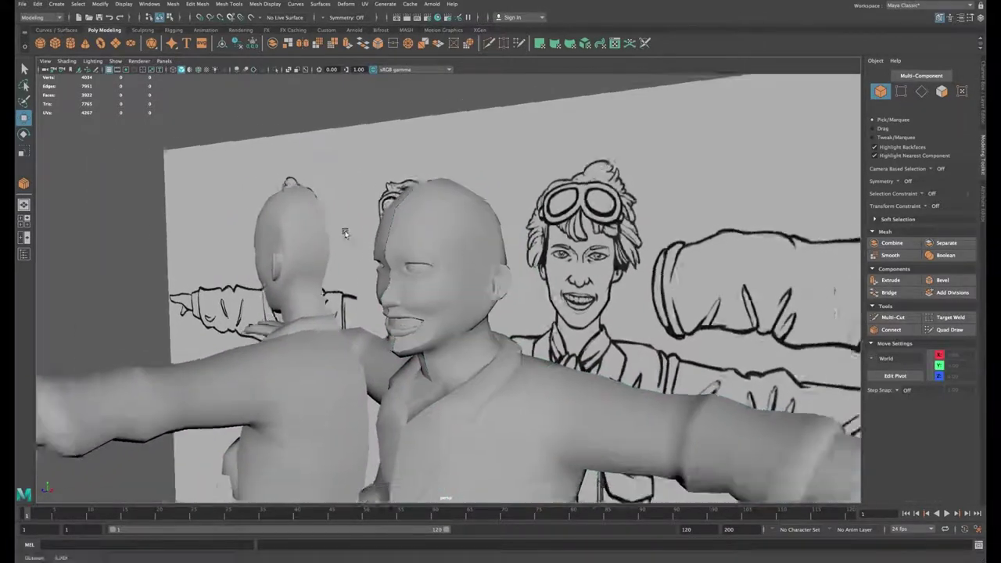
Step: Select the half-body mesh and delete its construction history
{"action": "mouse_move", "coordinate": [345, 233]}
{"action": "left_mouse_down", "text": "alt"}
{"action": "mouse_move", "coordinate": [441, 233]}
{"action": "mouse_move", "coordinate": [509, 258]}
{"action": "mouse_move", "coordinate": [466, 275]}
{"action": "mouse_move", "coordinate": [514, 277]}
{"action": "left_mouse_up", "text": "alt"}
{"action": "left_click", "coordinate": [466, 279]}
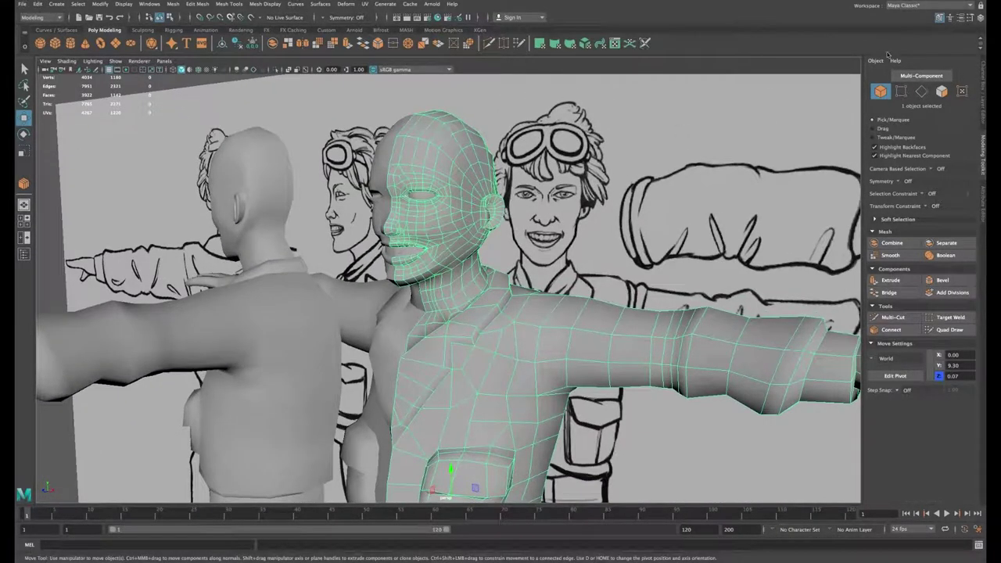
{"action": "left_click", "coordinate": [979, 18]}
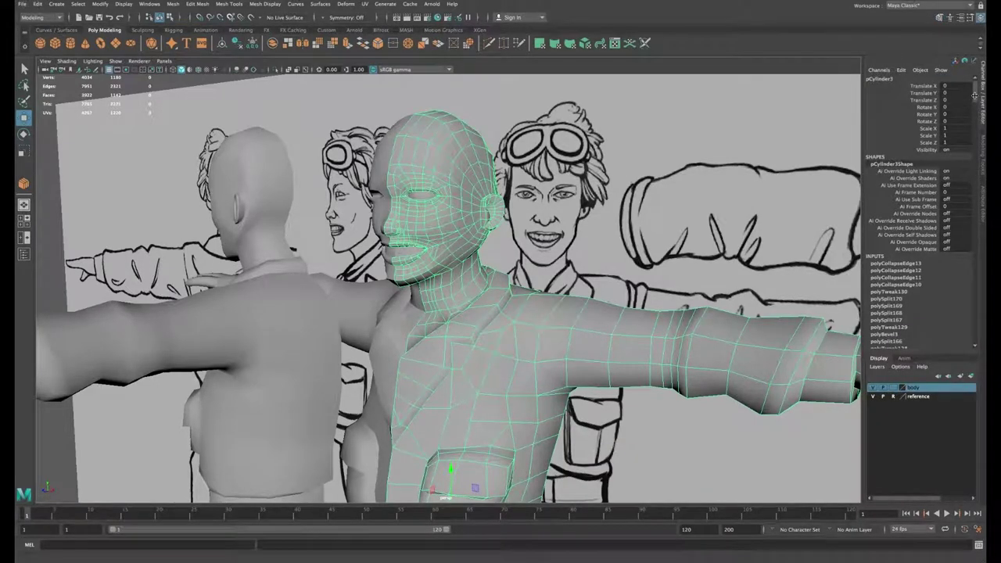
{"action": "mouse_move", "coordinate": [974, 96]}
{"action": "left_mouse_down"}
{"action": "mouse_move", "coordinate": [978, 166]}
{"action": "mouse_move", "coordinate": [974, 92]}
{"action": "left_mouse_up"}
{"action": "left_click", "coordinate": [39, 5]}
{"action": "mouse_move", "coordinate": [87, 110]}
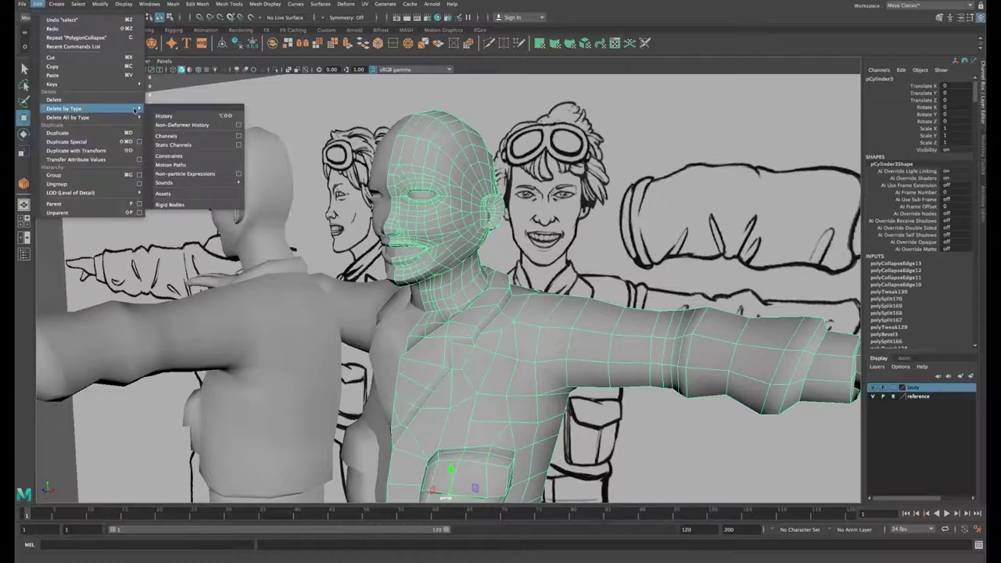
{"action": "left_click", "coordinate": [166, 117]}
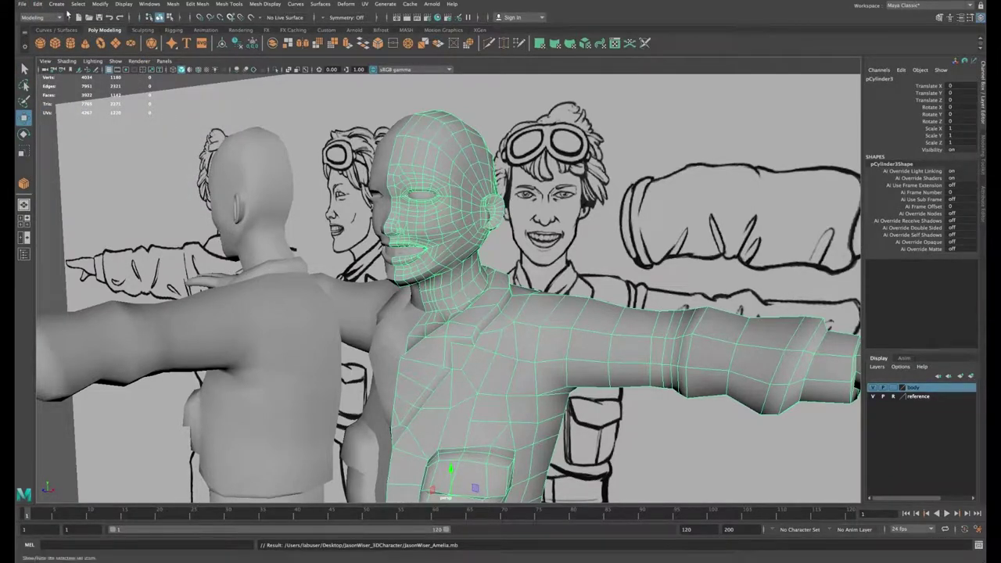
Step: Save the scene through Save As as a Maya Binary file in the character's project folder
{"action": "left_click", "coordinate": [23, 4]}
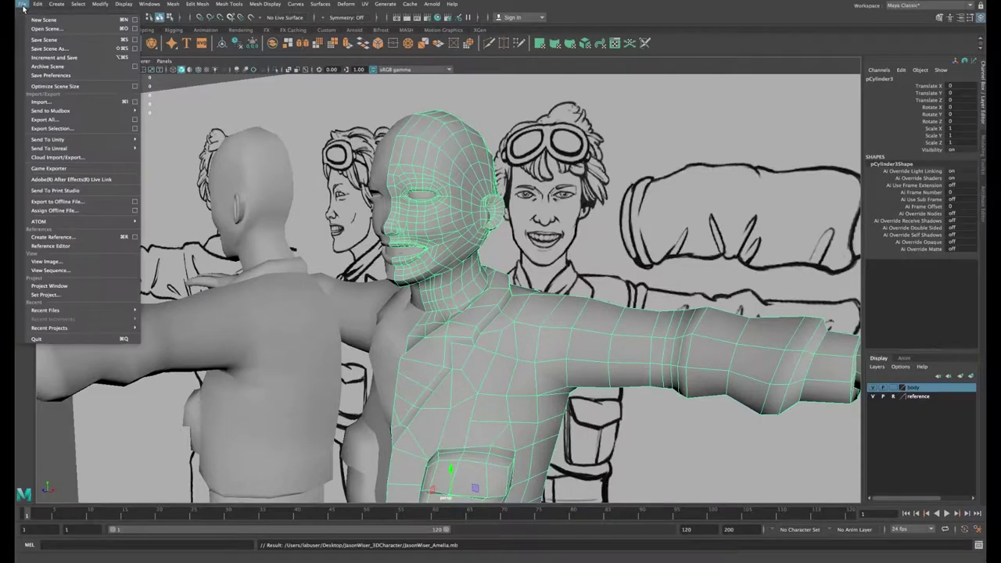
{"action": "left_click", "coordinate": [47, 49]}
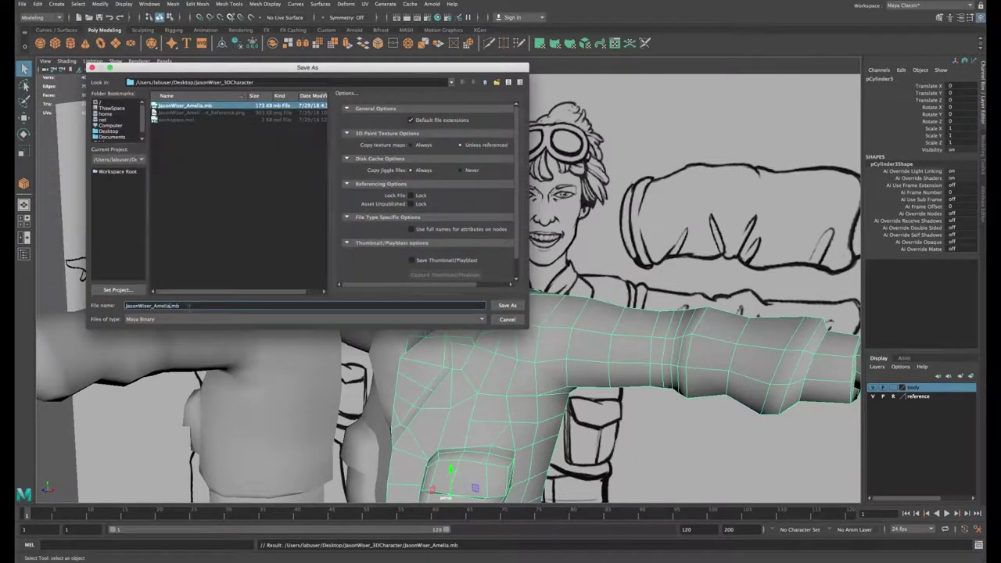
{"action": "left_click", "coordinate": [506, 309]}
{"action": "middle_click_drag", "start_coordinate": [502, 317], "coordinate": [512, 168], "text": "alt"}
{"action": "right_click_drag", "start_coordinate": [512, 168], "coordinate": [455, 329], "text": "alt"}
{"action": "mouse_move", "coordinate": [455, 331]}
{"action": "middle_mouse_down", "text": "alt"}
{"action": "mouse_move", "coordinate": [453, 255]}
{"action": "mouse_move", "coordinate": [455, 348]}
{"action": "middle_mouse_up", "text": "alt"}
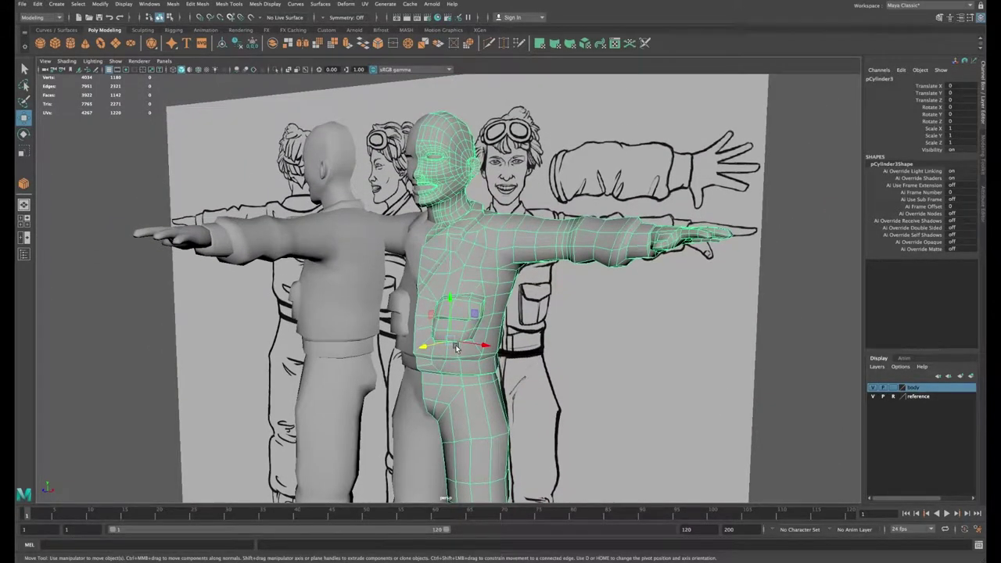